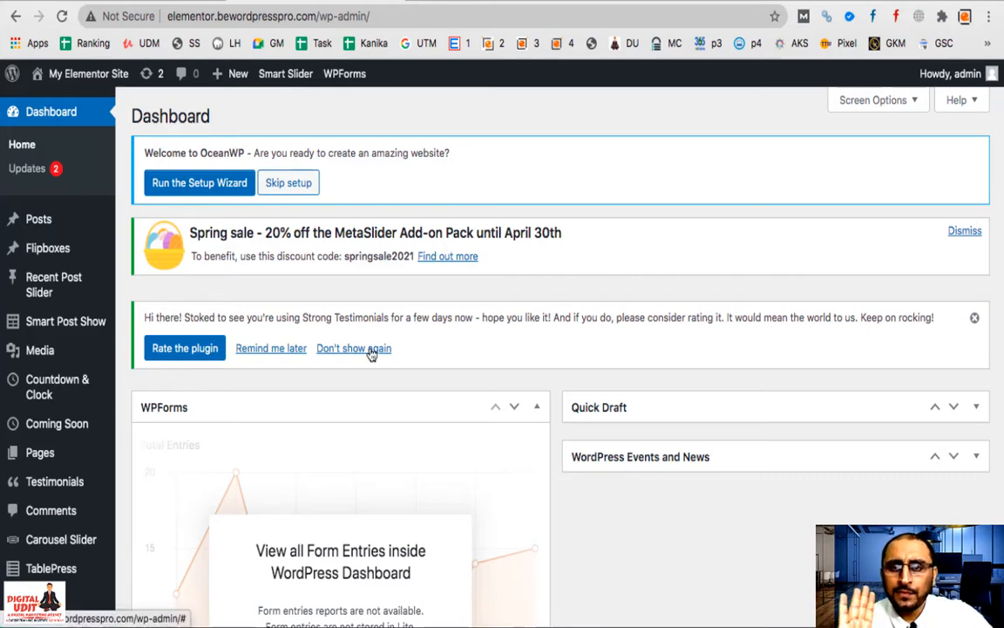
Step: Create a new page from the site's page list and title it "Pricing Table"
scroll(50, 505, down, 3)
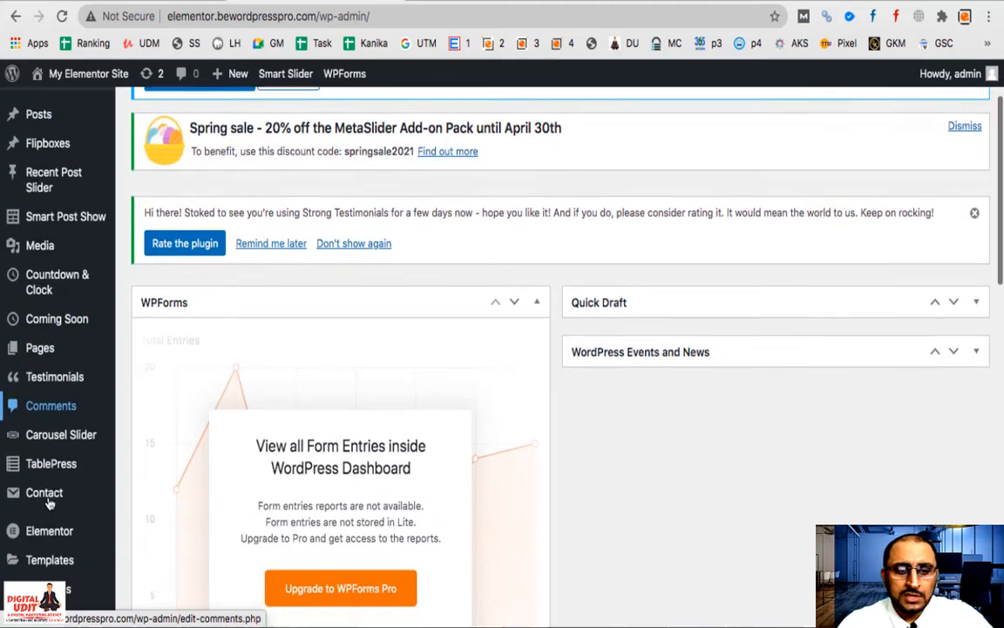
scroll(50, 503, up, 3)
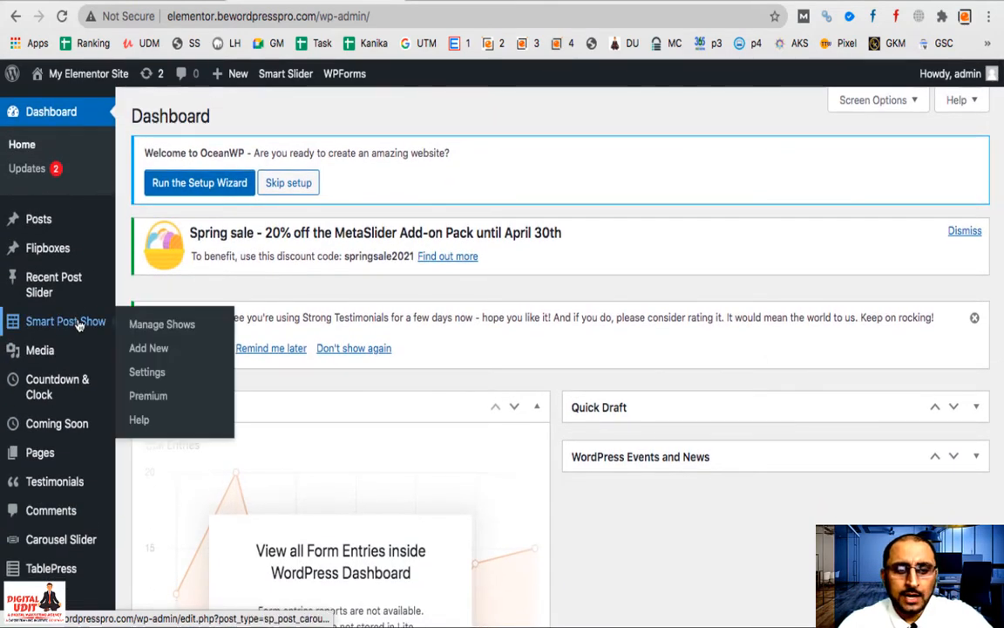
mouse_move(66, 454)
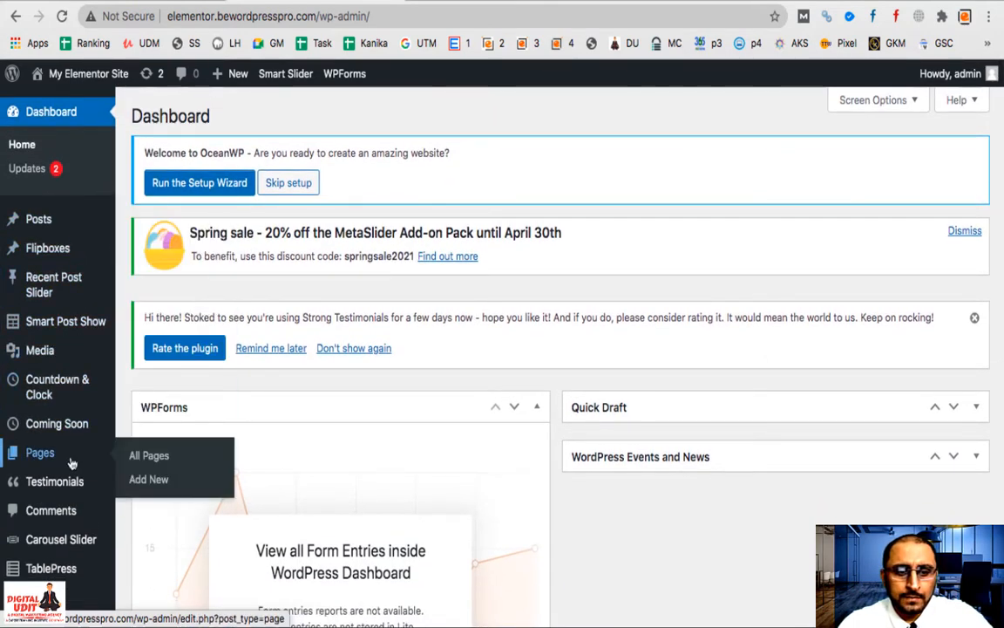
click(137, 461)
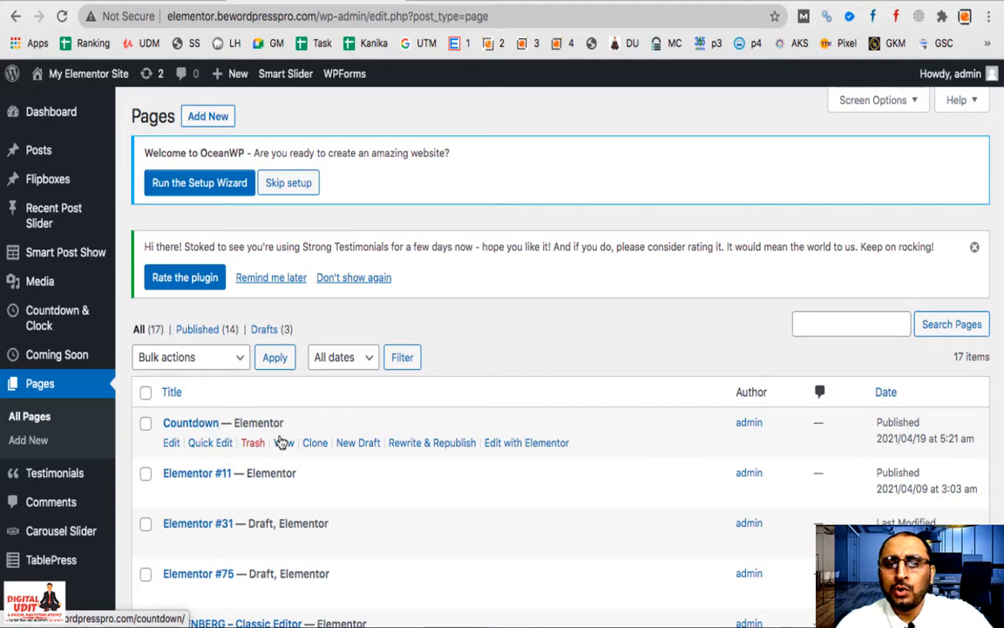
click(211, 119)
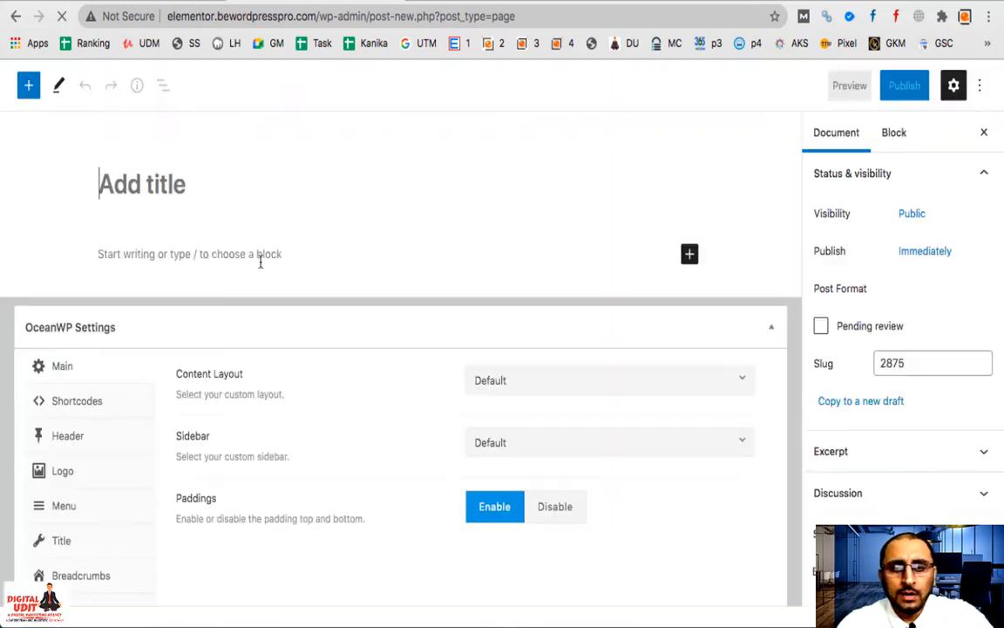
text(P)
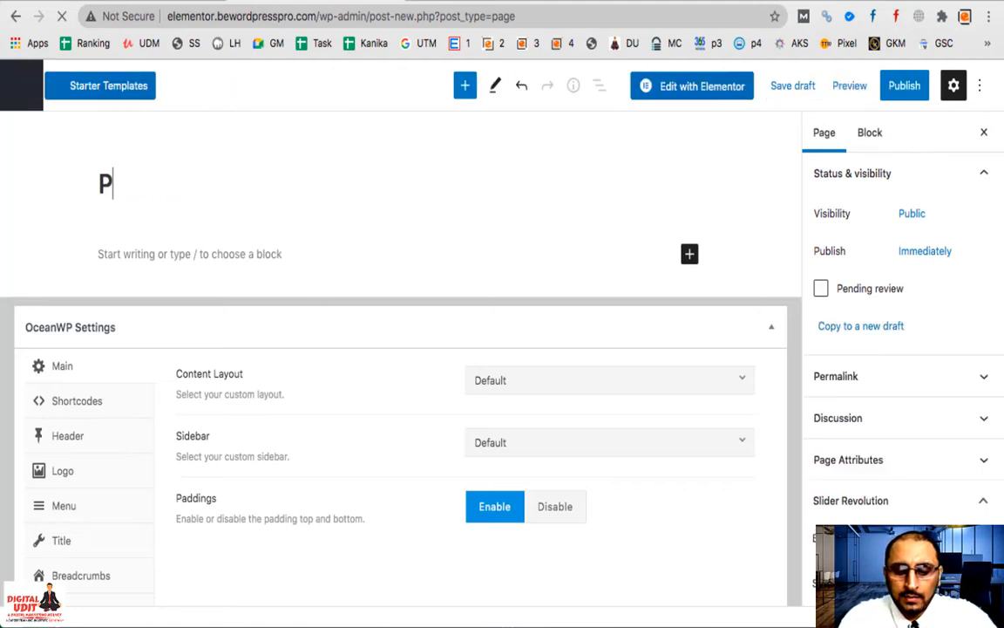
text(ricing Table)
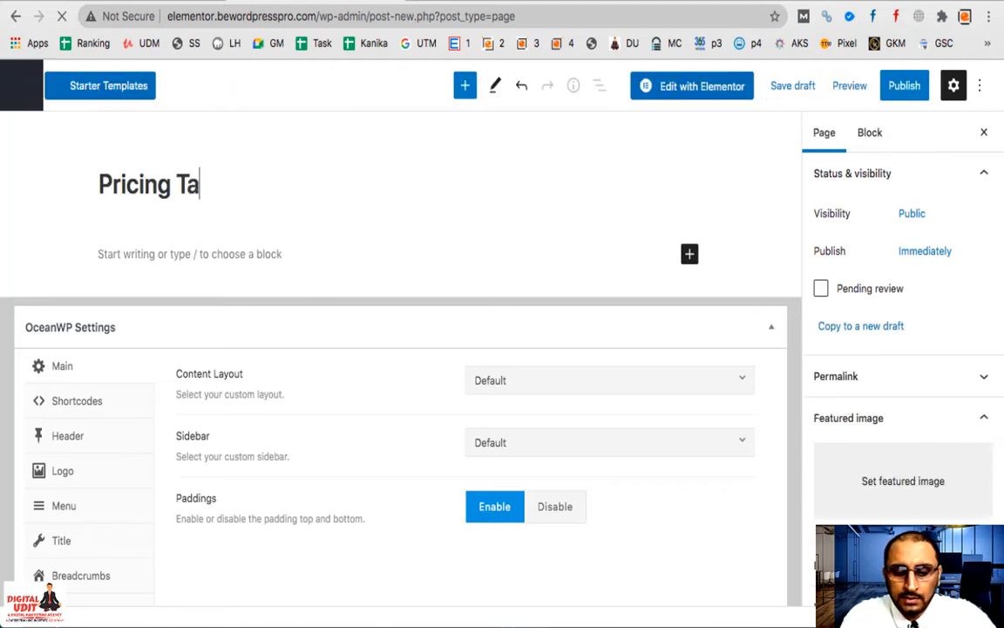
Step: Set the page's content layout to Full Width and disable the page title display in the OceanWP settings
click(552, 384)
click(514, 502)
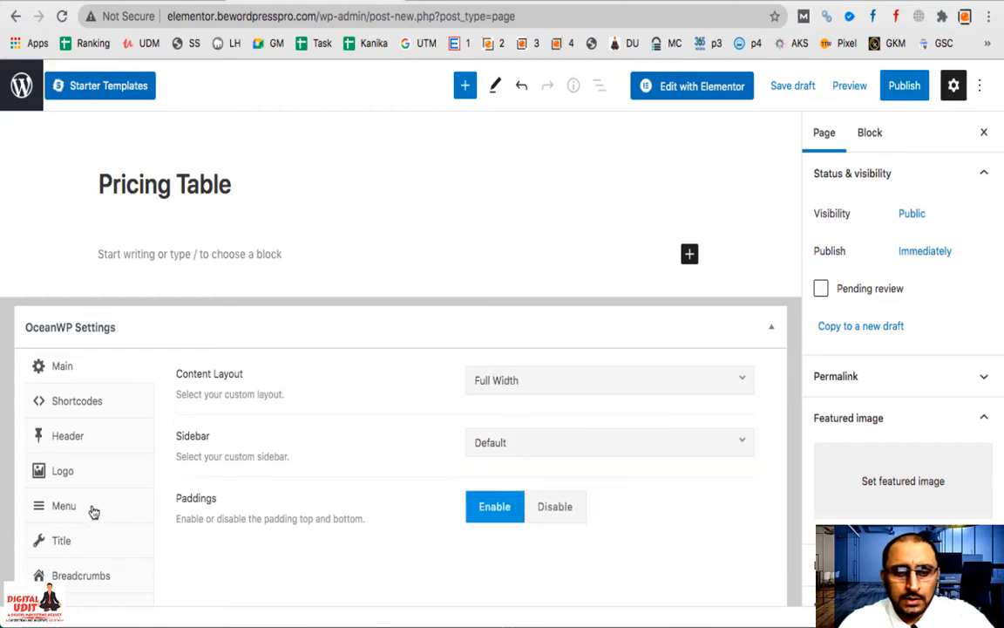
click(74, 541)
click(633, 394)
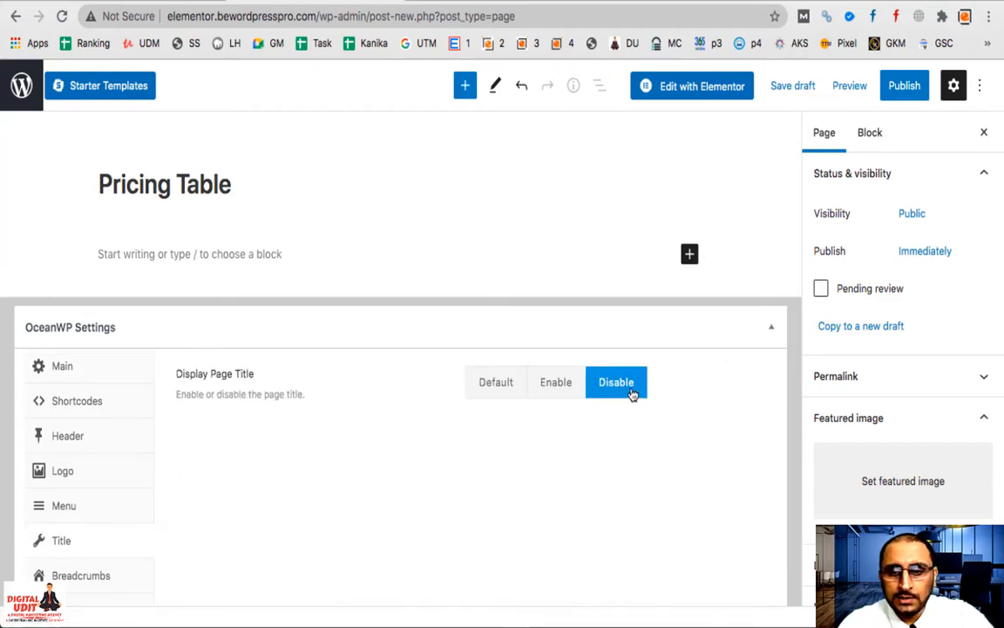
Step: Publish the Pricing Table page and open it for editing with Elementor
click(904, 87)
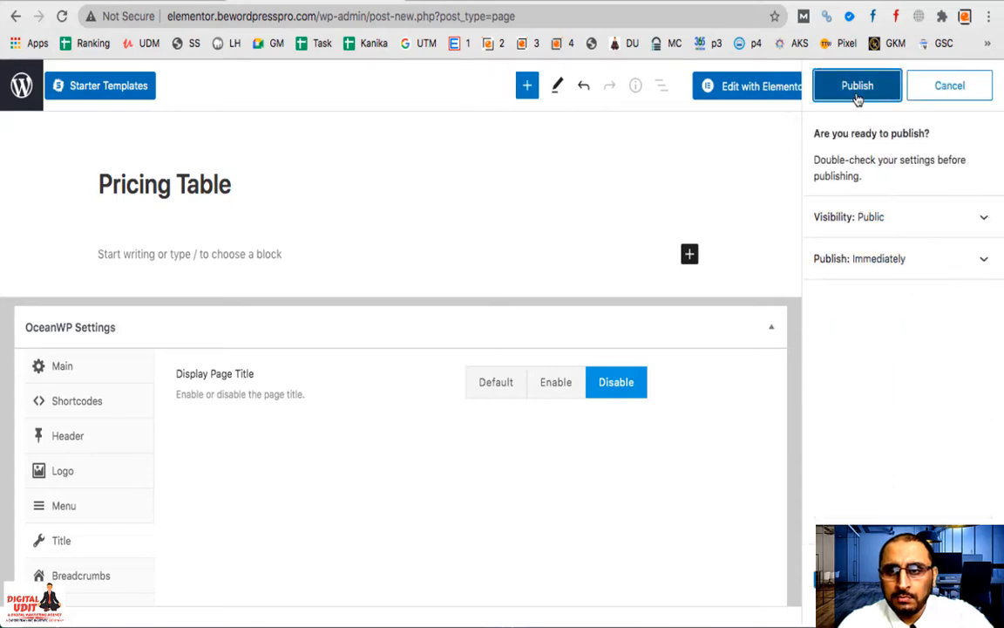
click(857, 94)
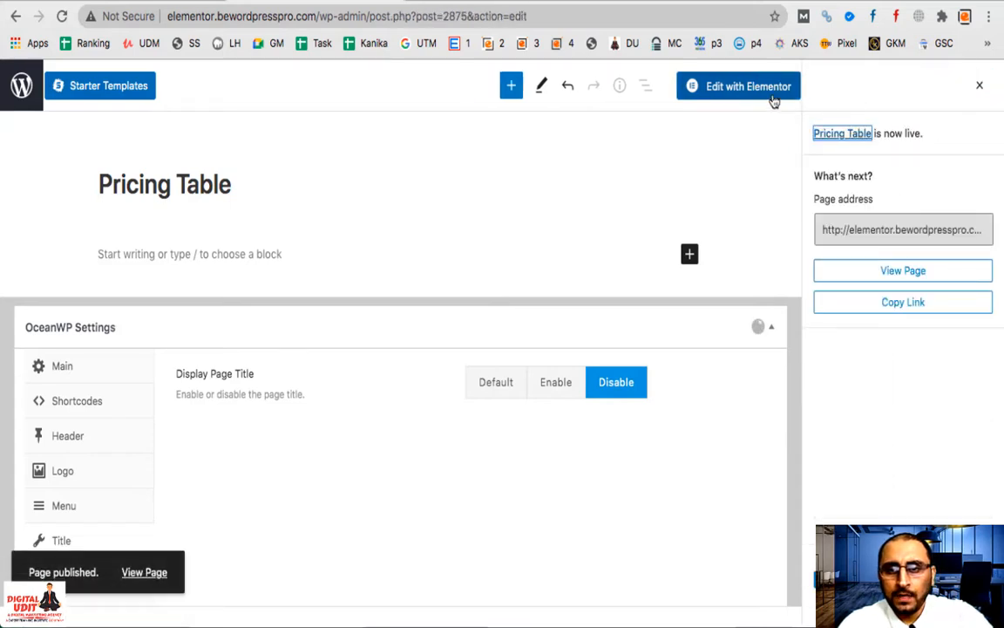
click(763, 94)
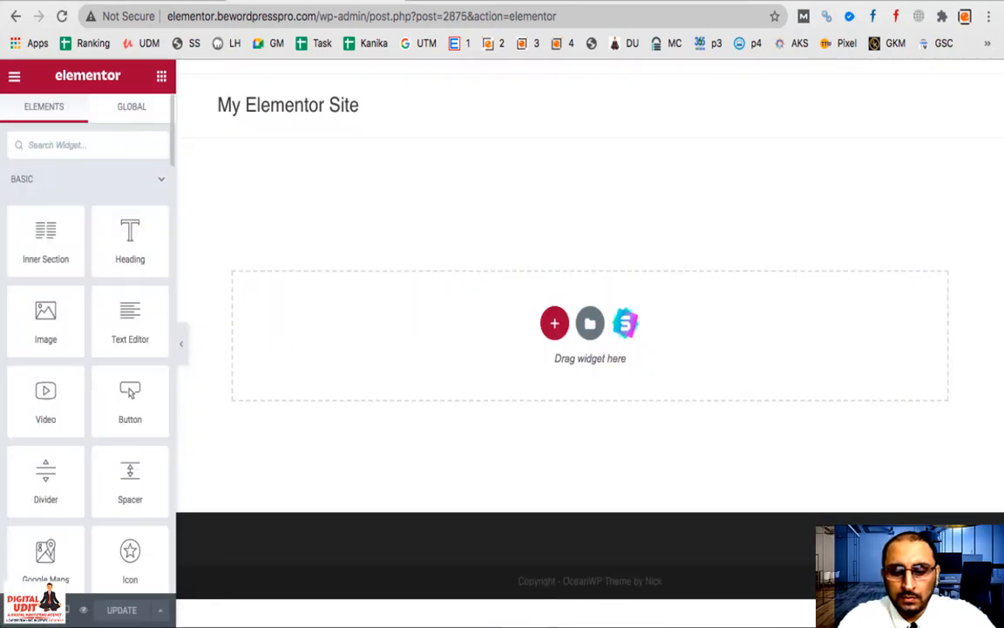
Step: Search the Elementor widgets for "pricing" and for "table" to check the available pricing table widgets
text(pricing)
key(BackSpace)
key(BackSpace)
key(BackSpace)
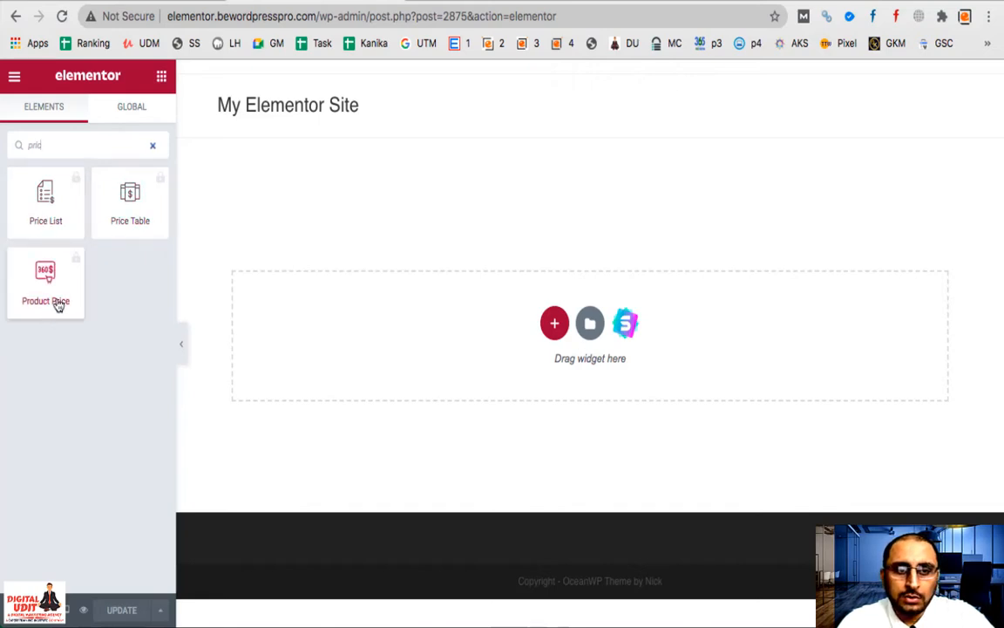
key(BackSpace)
key(BackSpace)
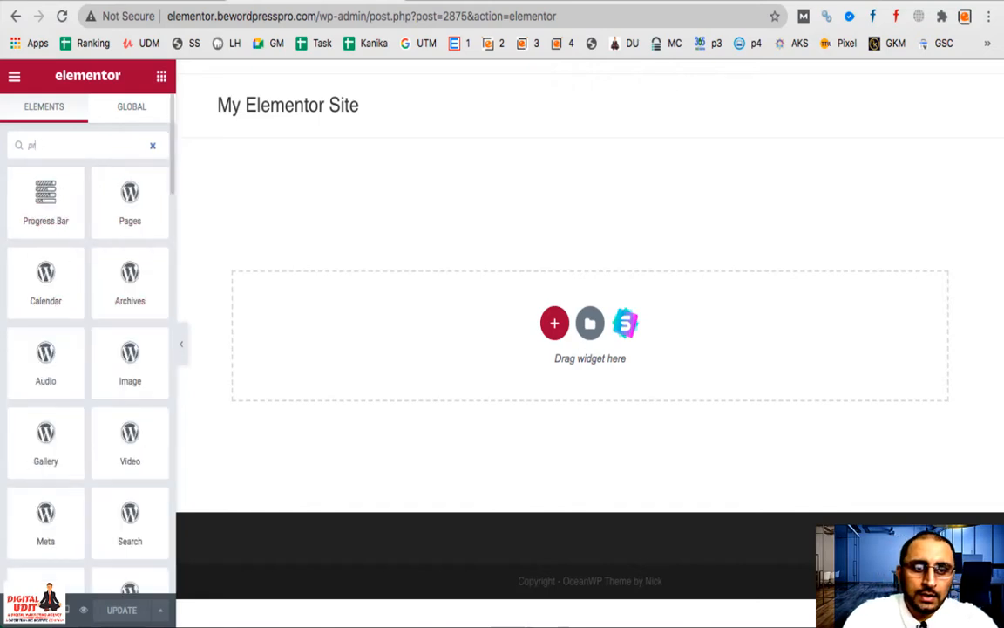
key(BackSpace)
key(BackSpace)
text(table)
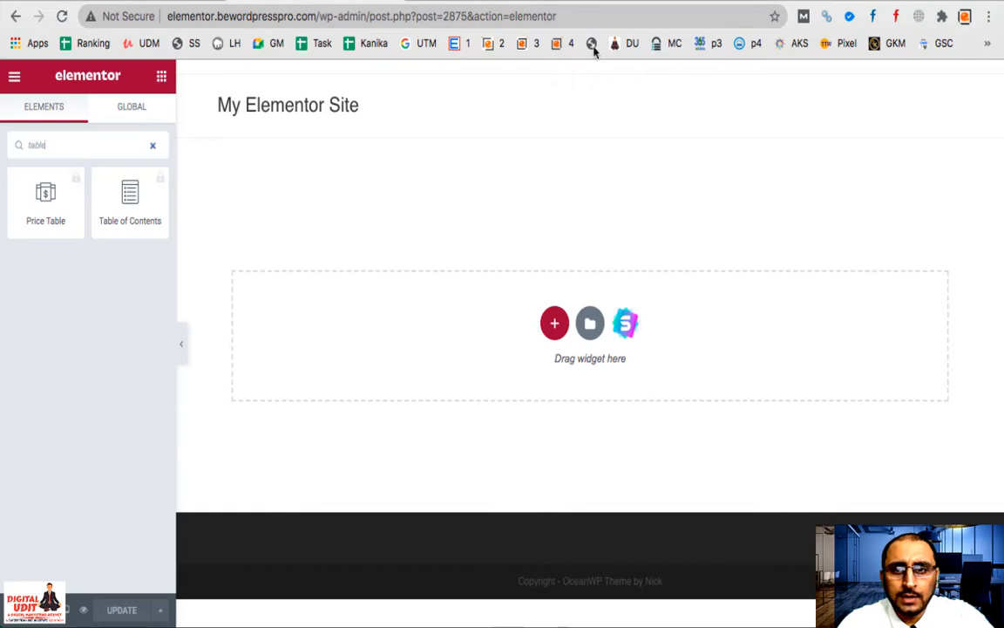
Step: Open the site's WordPress dashboard in a new browser tab and go to the page for adding plugins
key(ctrl+t)
text(ele)
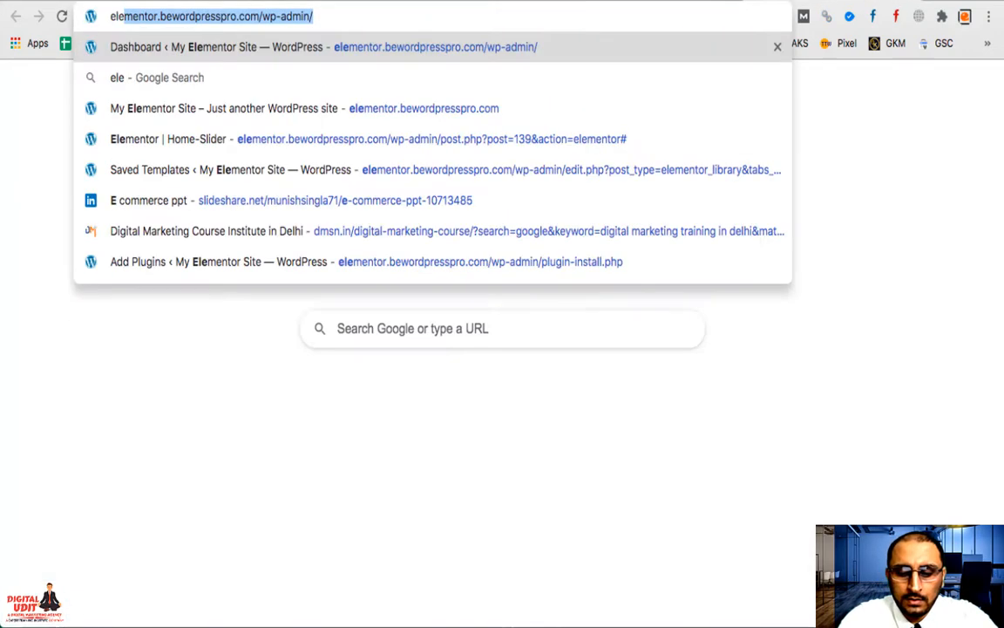
key(Return)
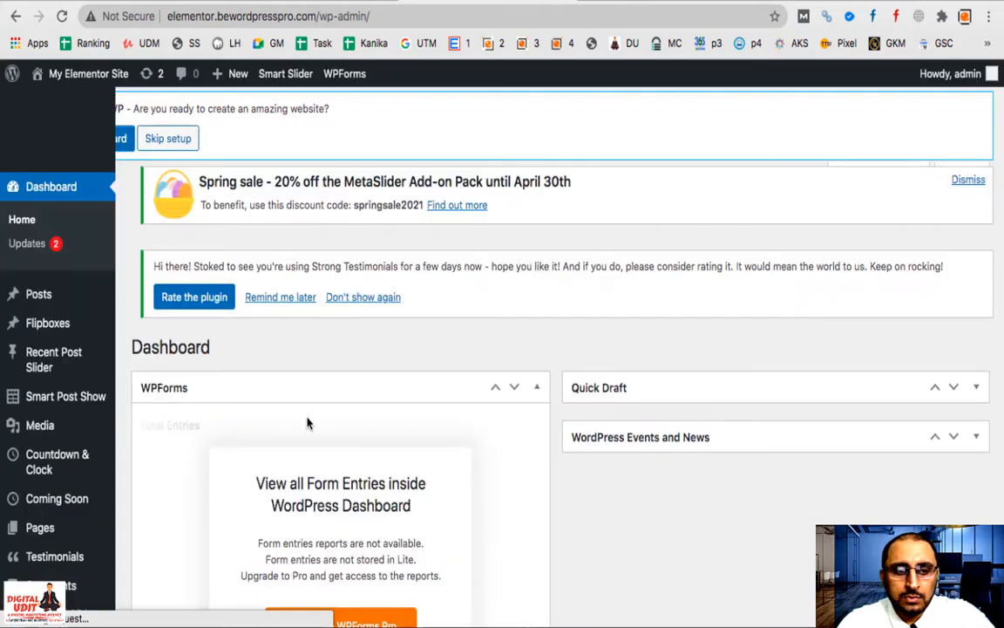
scroll(61, 497, down, 10)
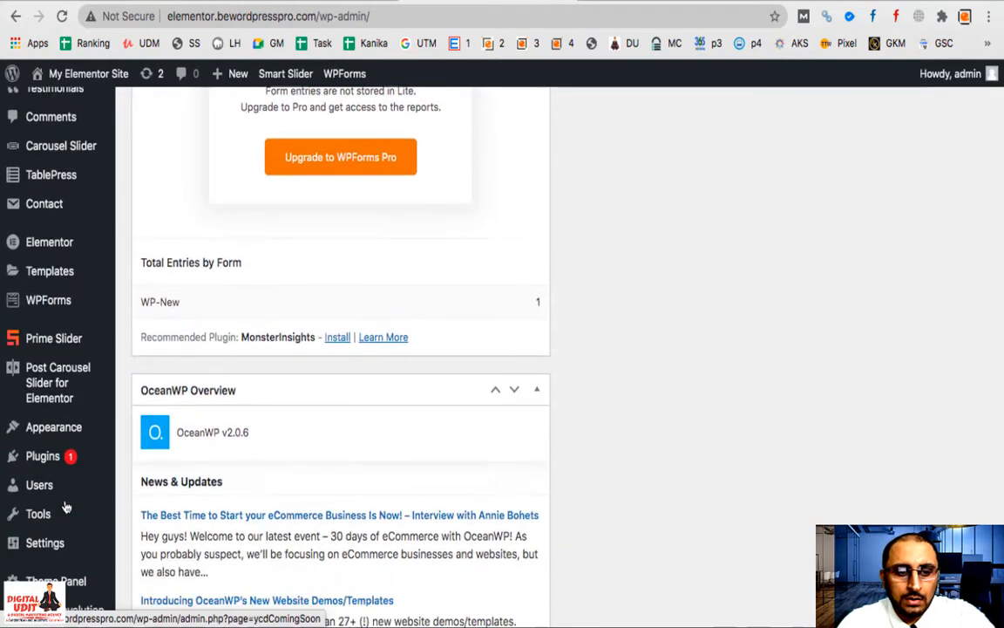
mouse_move(54, 362)
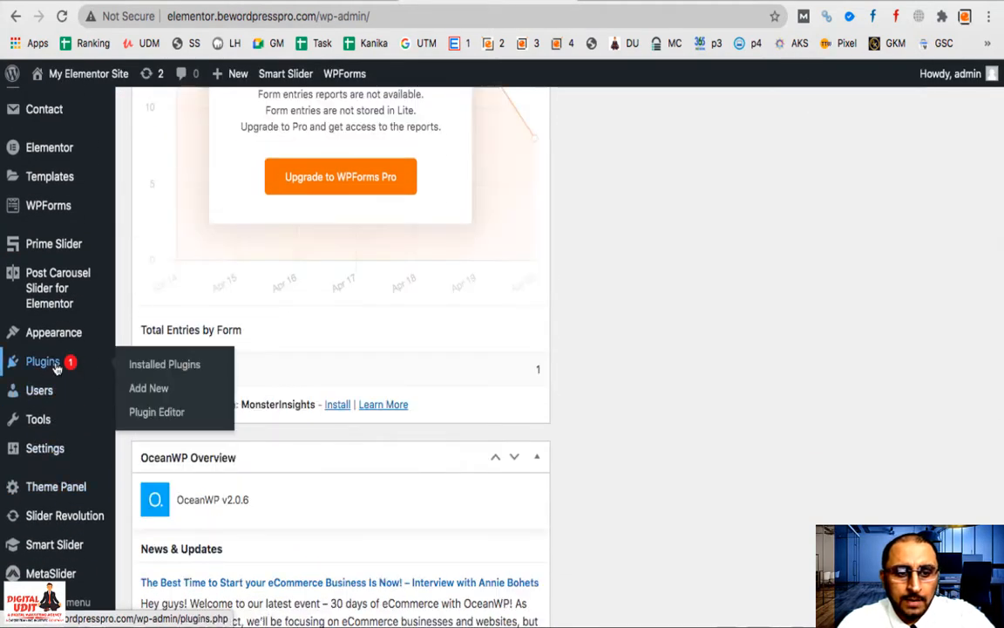
click(150, 389)
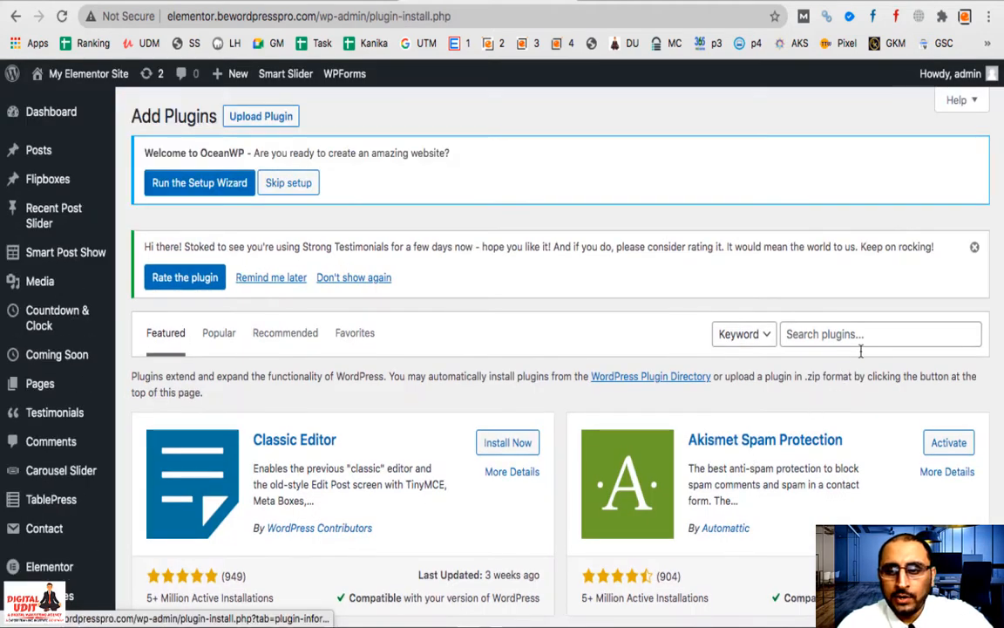
Step: Search the plugin directory for "price table"
click(864, 337)
text(pric)
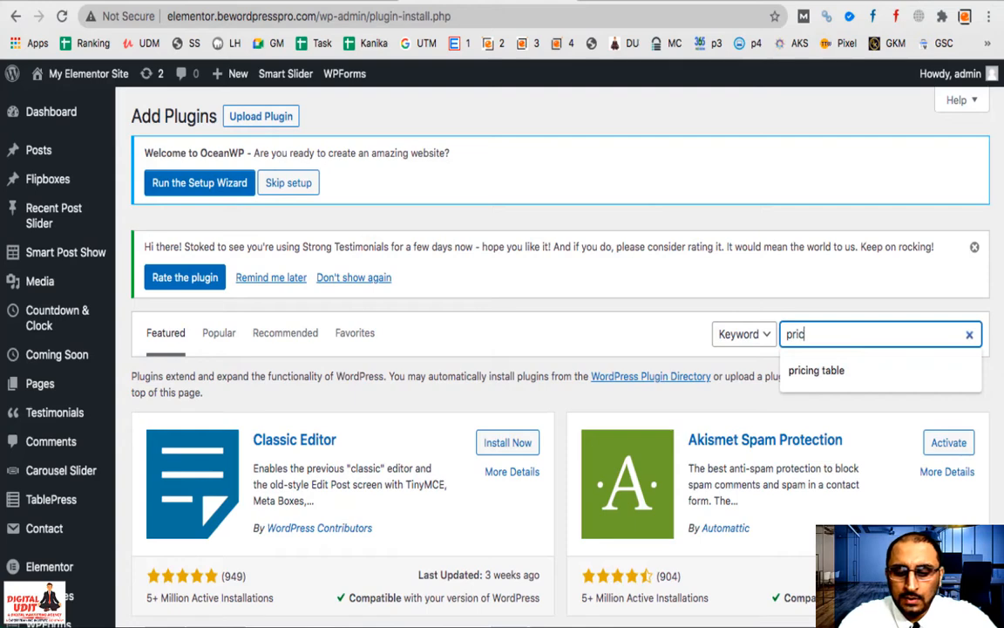
text(e)
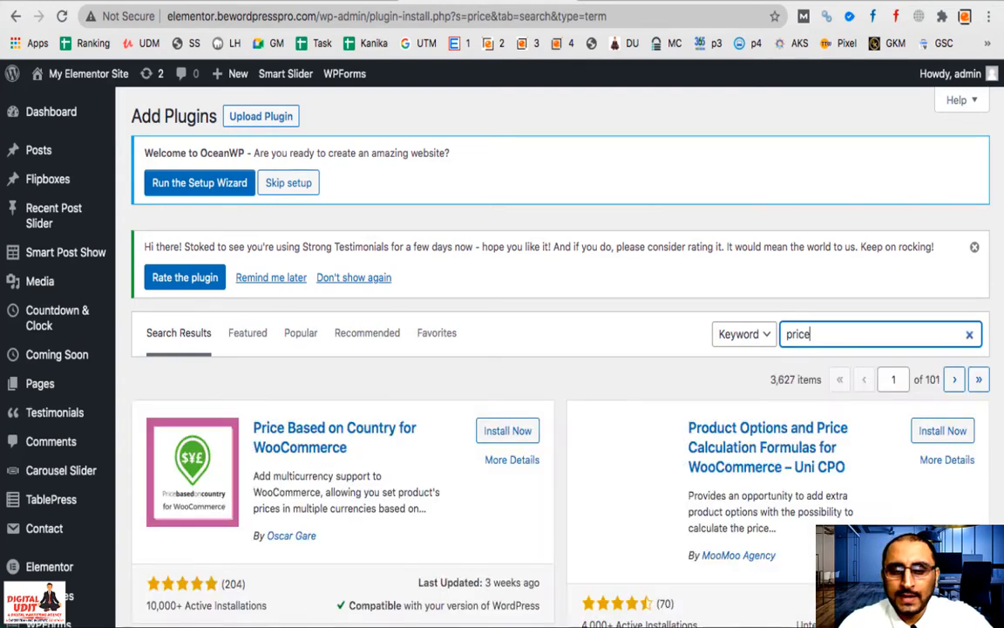
scroll(558, 349, down, 3)
scroll(558, 348, down, 4)
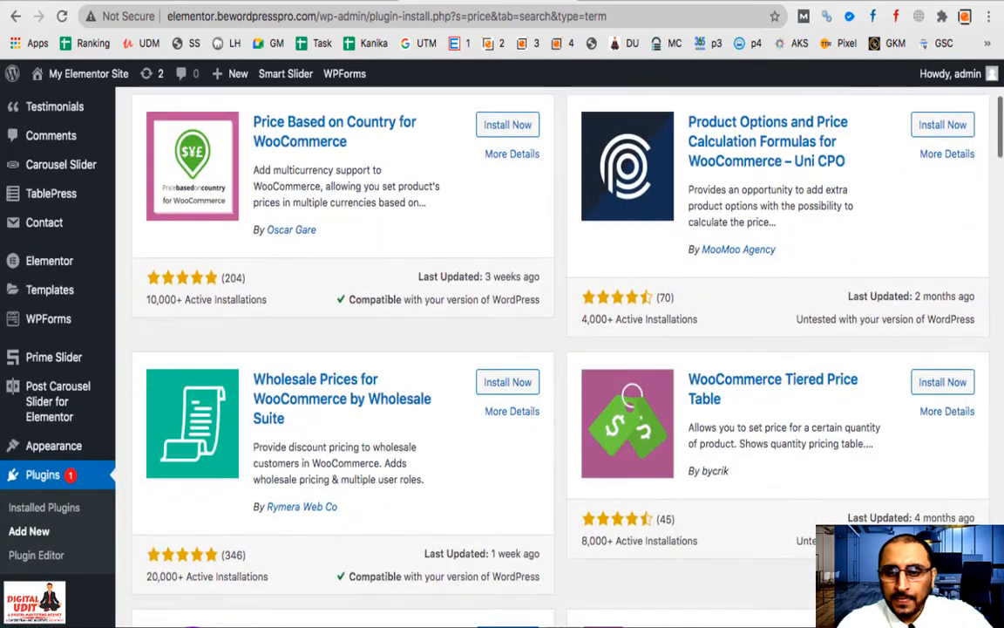
scroll(558, 349, up, 6)
text(table)
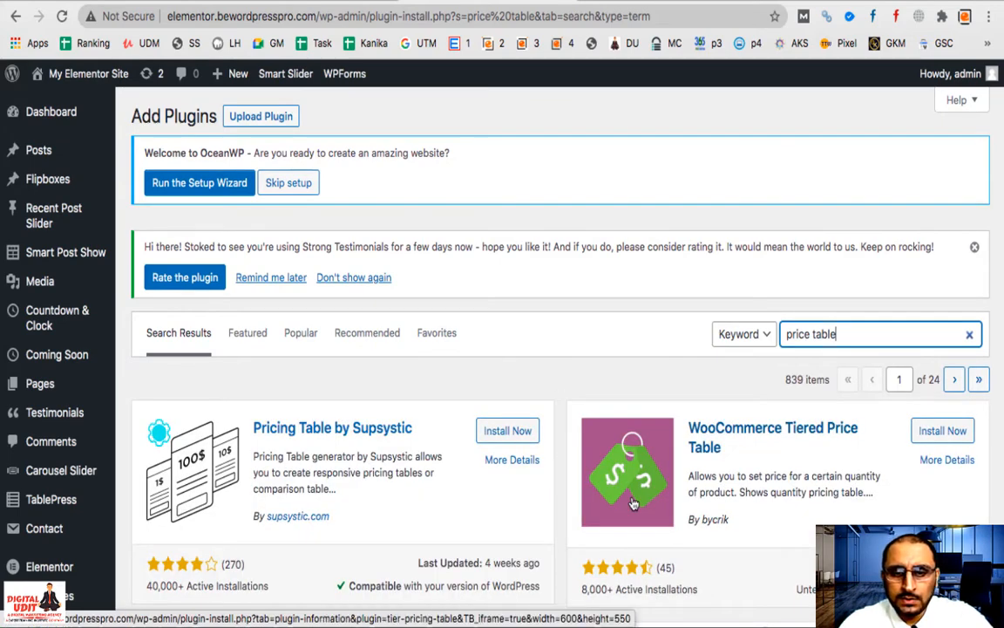
Step: Install the Pricing Table by Supsystic and Responsive Pricing Table plugins from the search results
scroll(634, 503, down, 5)
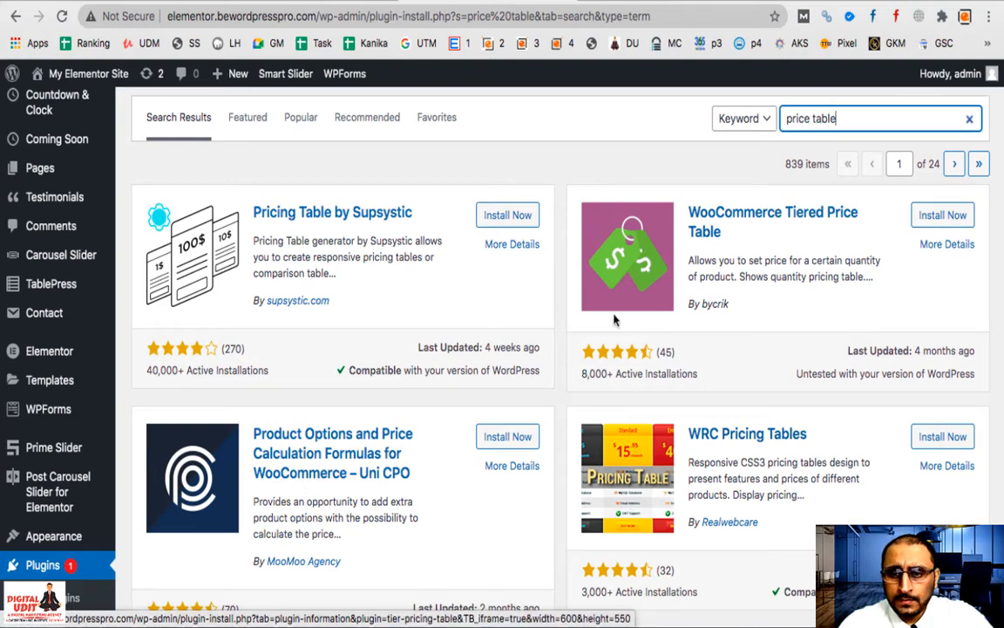
scroll(769, 454, down, 1)
scroll(626, 513, down, 2)
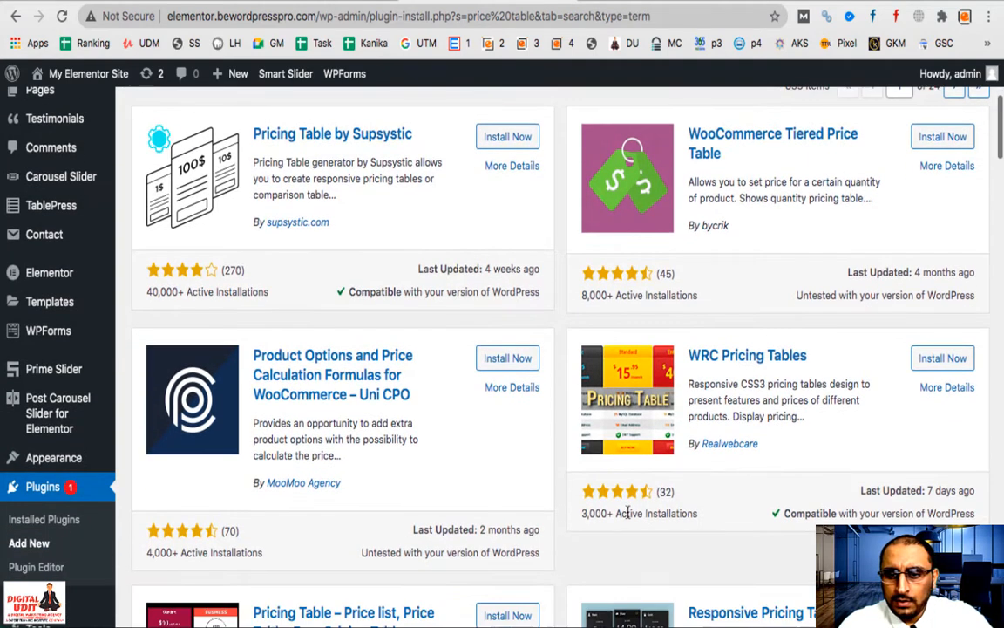
scroll(607, 534, down, 1)
scroll(575, 497, down, 1)
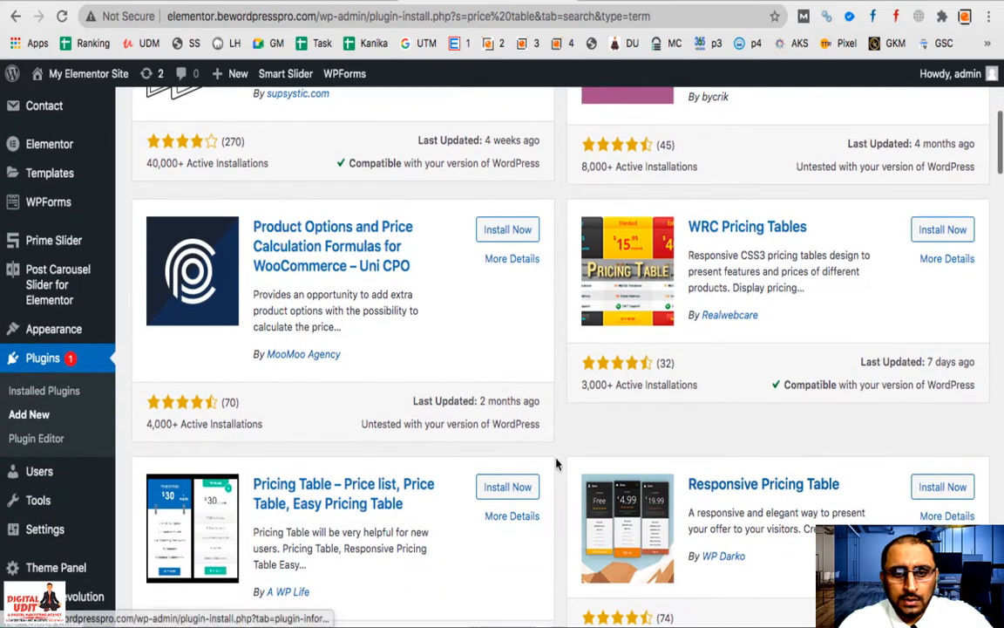
scroll(372, 373, down, 4)
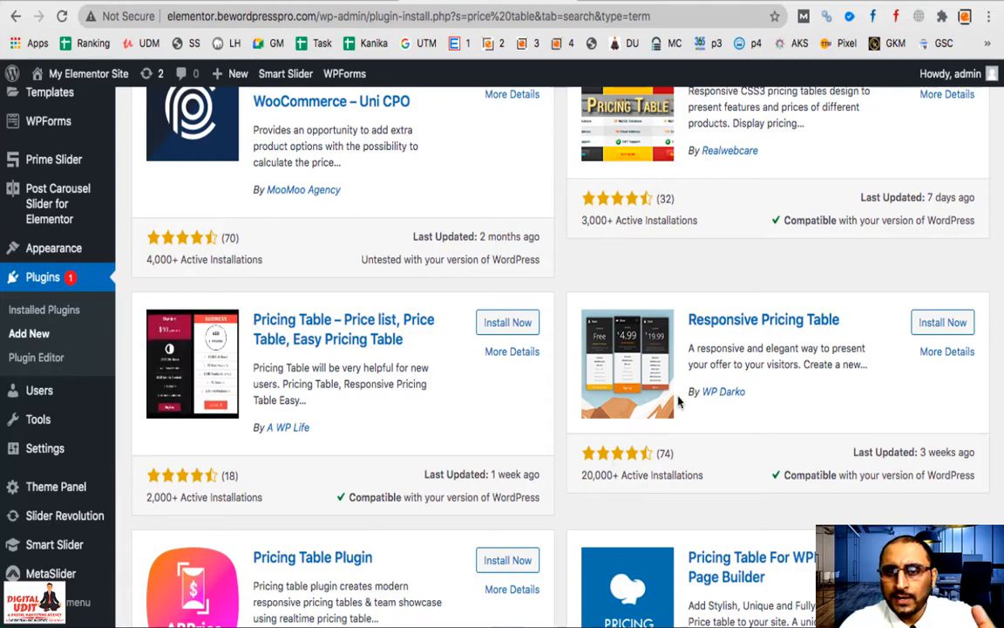
scroll(558, 328, up, 3)
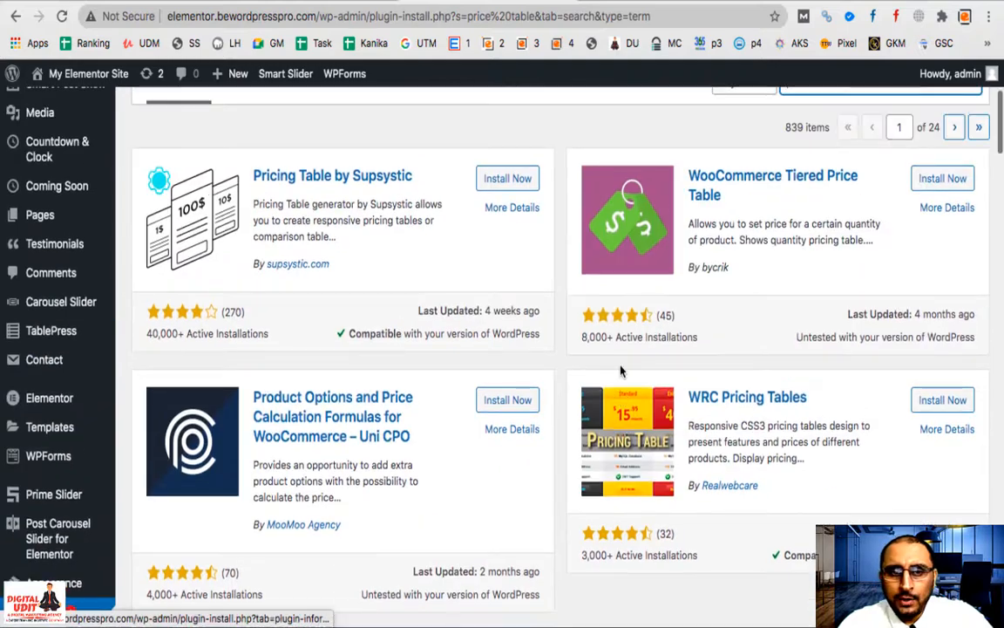
click(520, 186)
scroll(723, 381, down, 3)
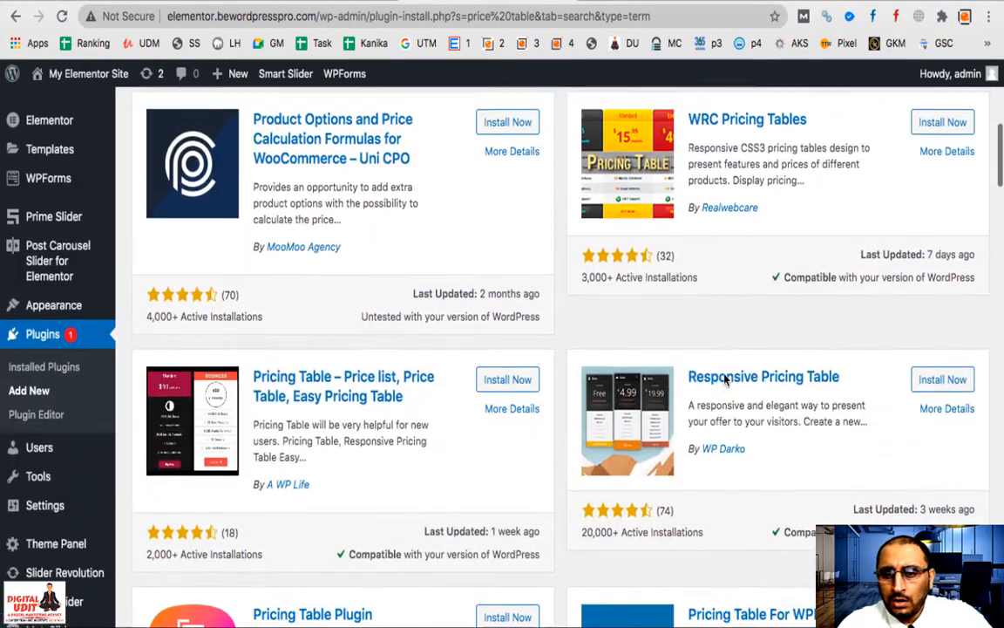
click(950, 377)
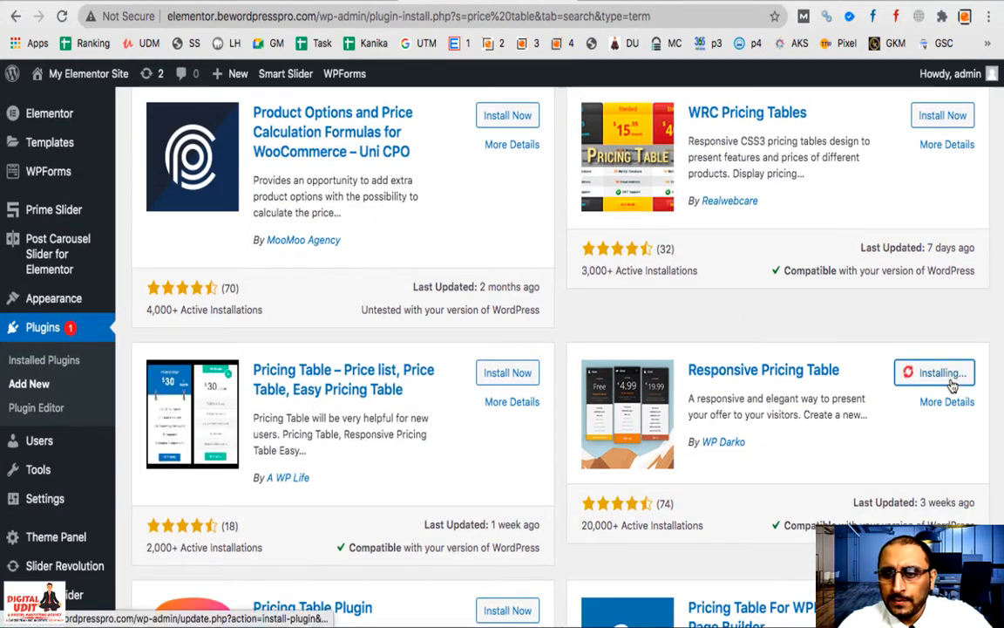
Step: Install the Pricing Tables WordPress Plugin – Easy Pricing Tables by Fatcat Apps from the search results
scroll(791, 433, down, 4)
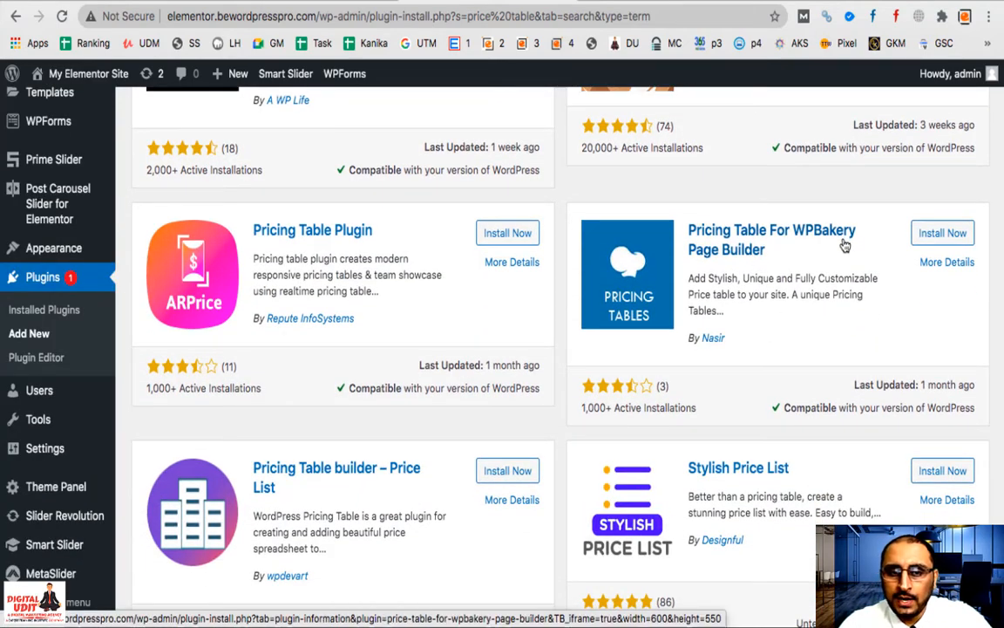
scroll(558, 403, up, 3)
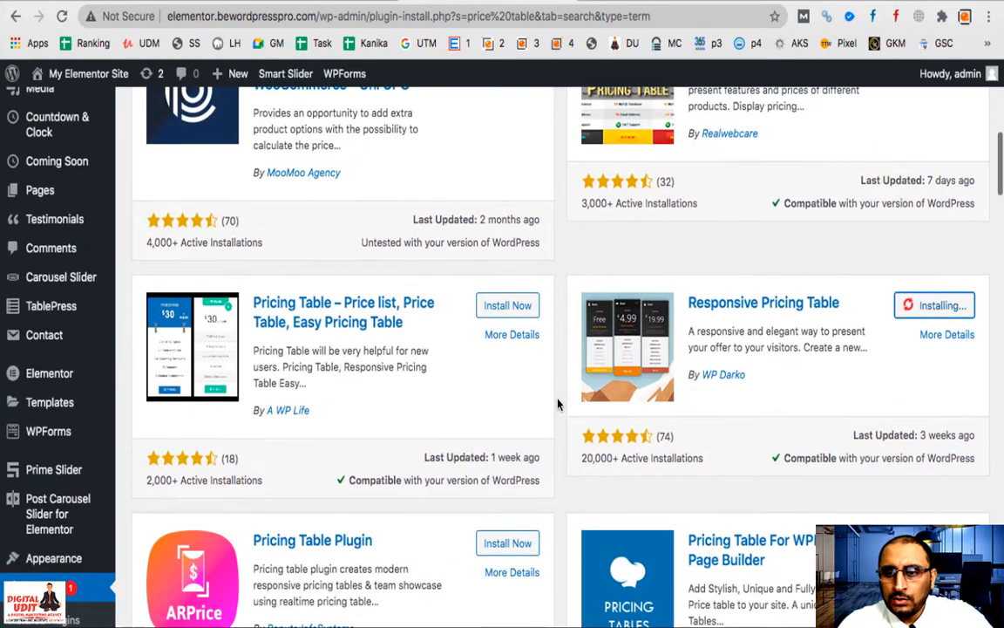
scroll(558, 403, down, 5)
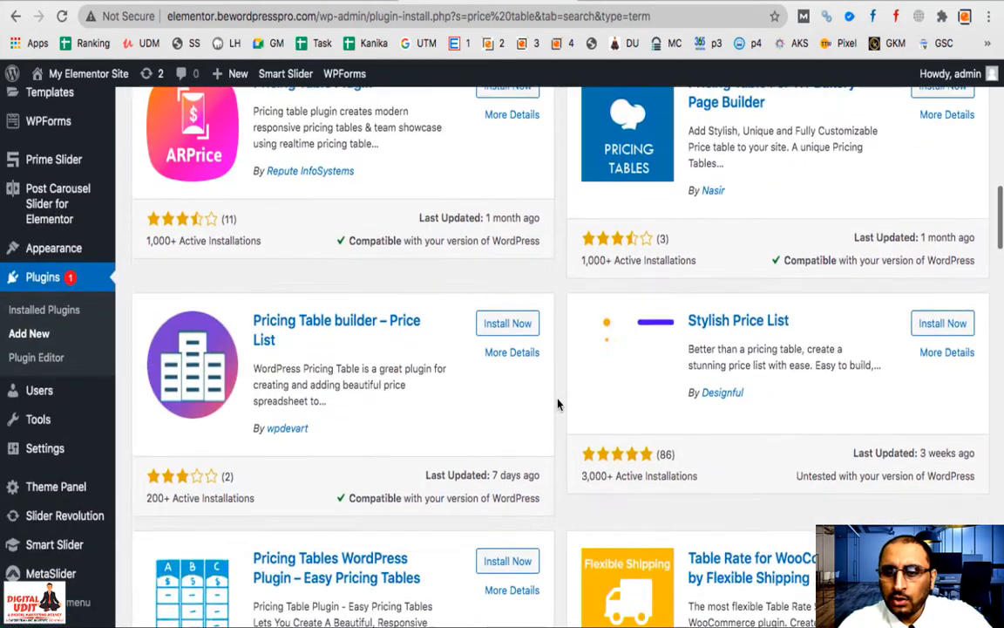
scroll(558, 404, down, 2)
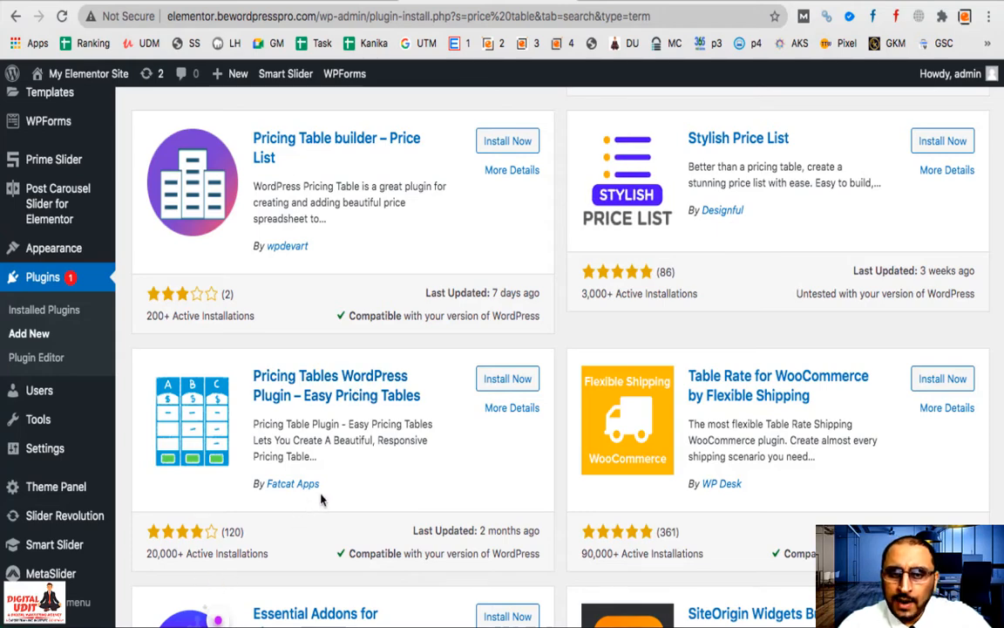
click(509, 380)
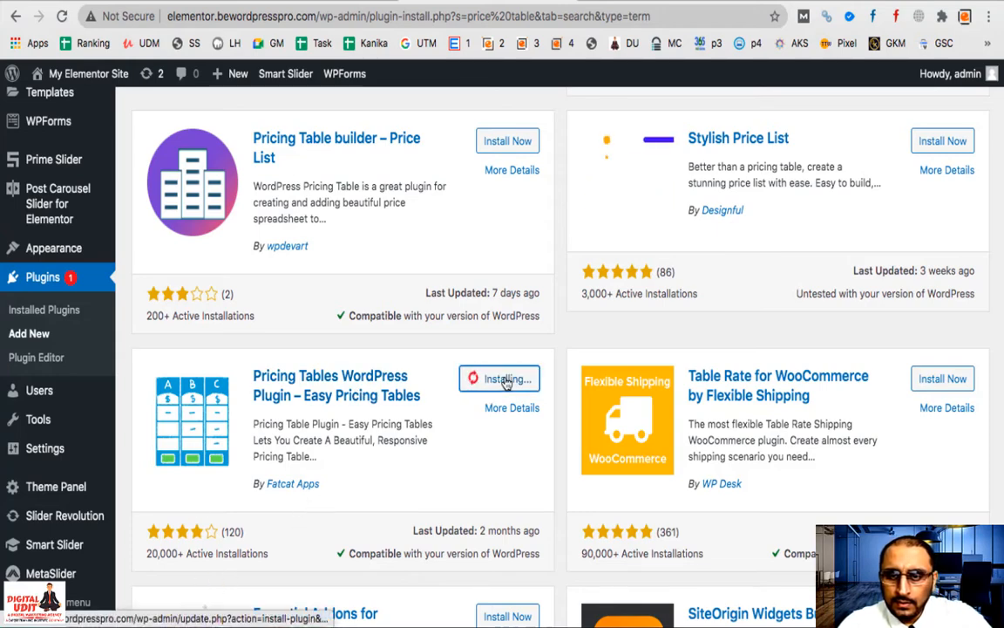
Step: Look through the remaining "price table" search results for other suitable pricing table plugins
scroll(509, 381, down, 3)
scroll(506, 383, down, 1)
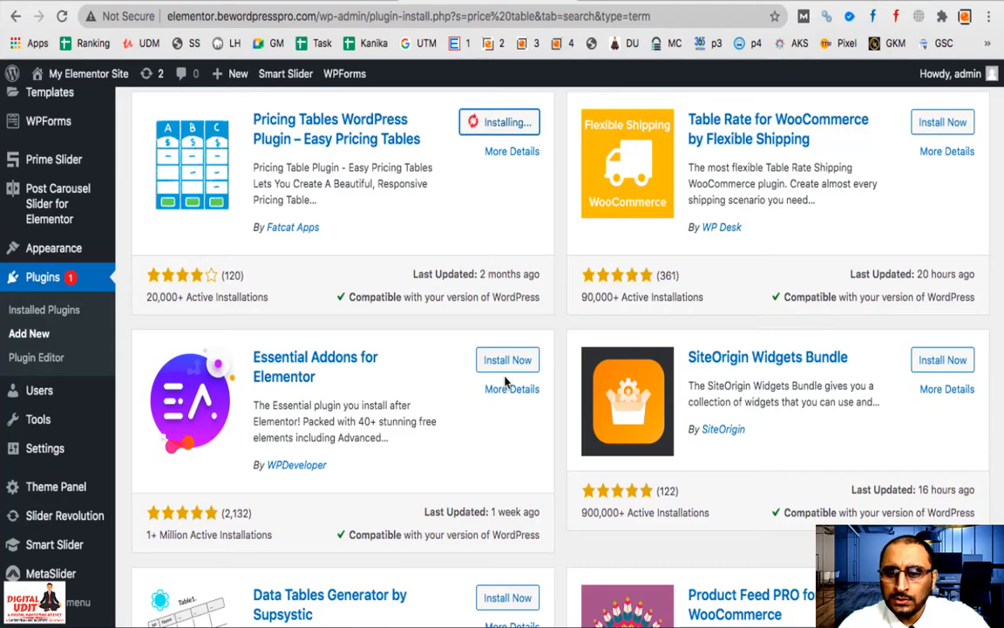
scroll(505, 381, down, 4)
scroll(506, 381, down, 3)
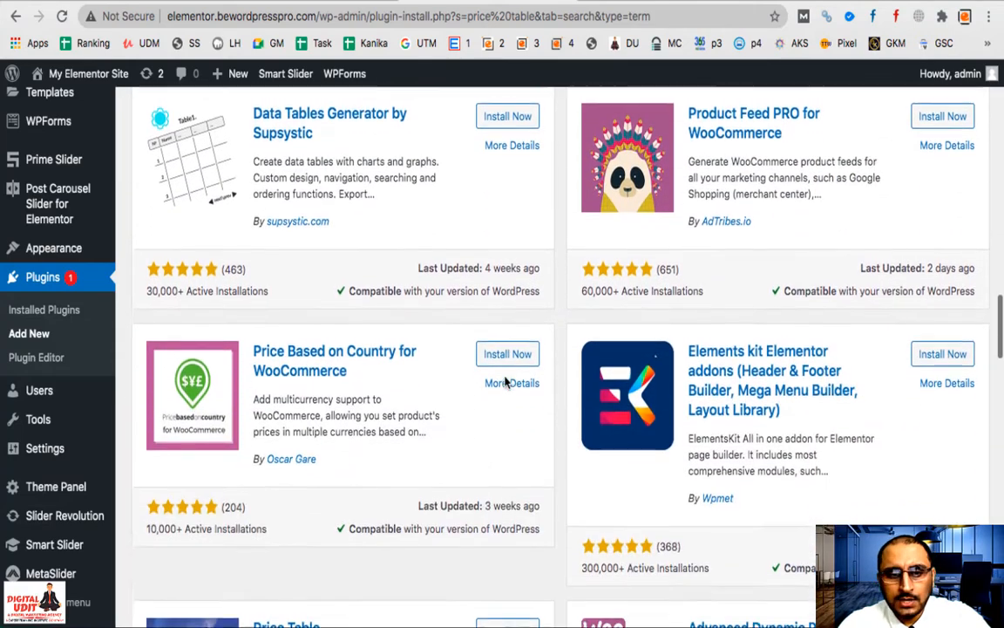
scroll(506, 381, down, 4)
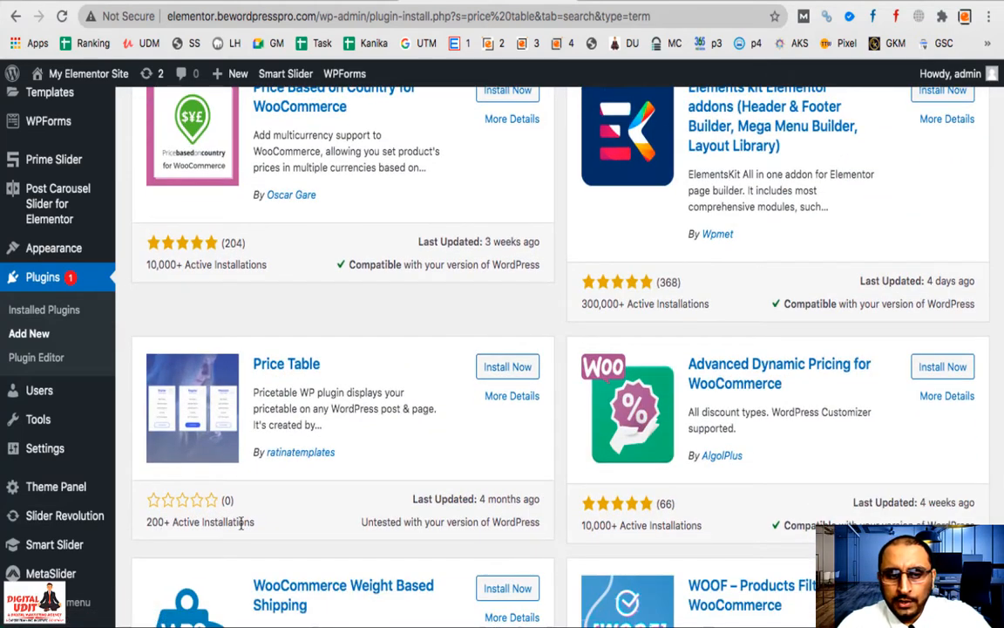
scroll(443, 491, down, 2)
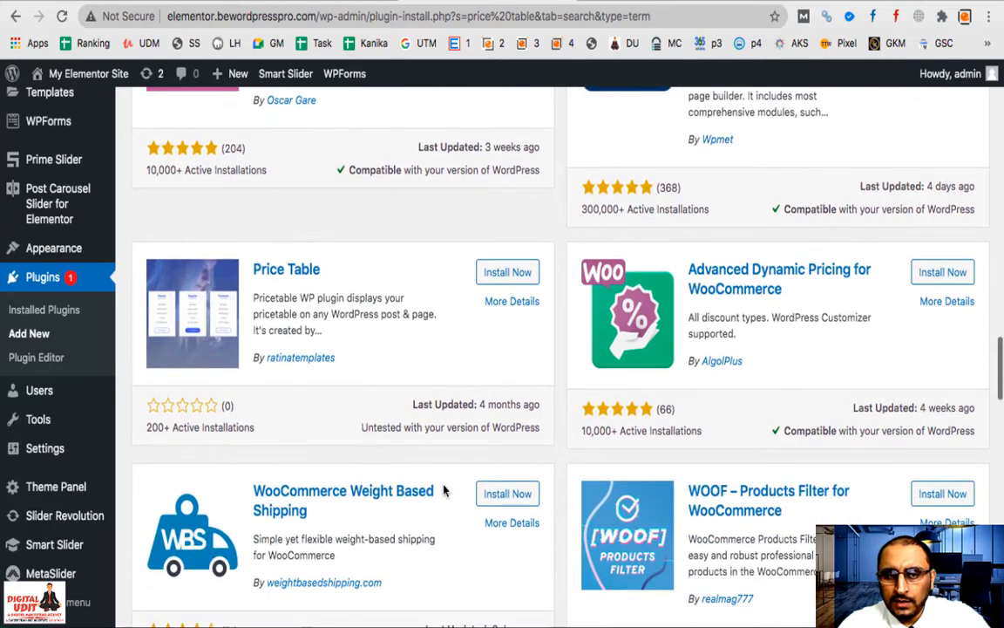
scroll(443, 491, down, 5)
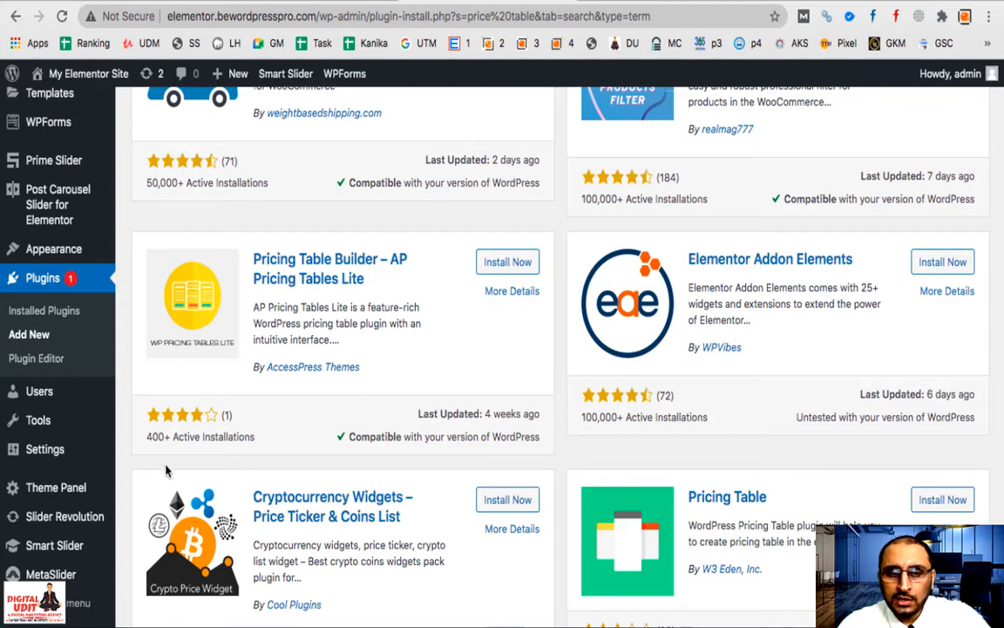
scroll(467, 384, down, 5)
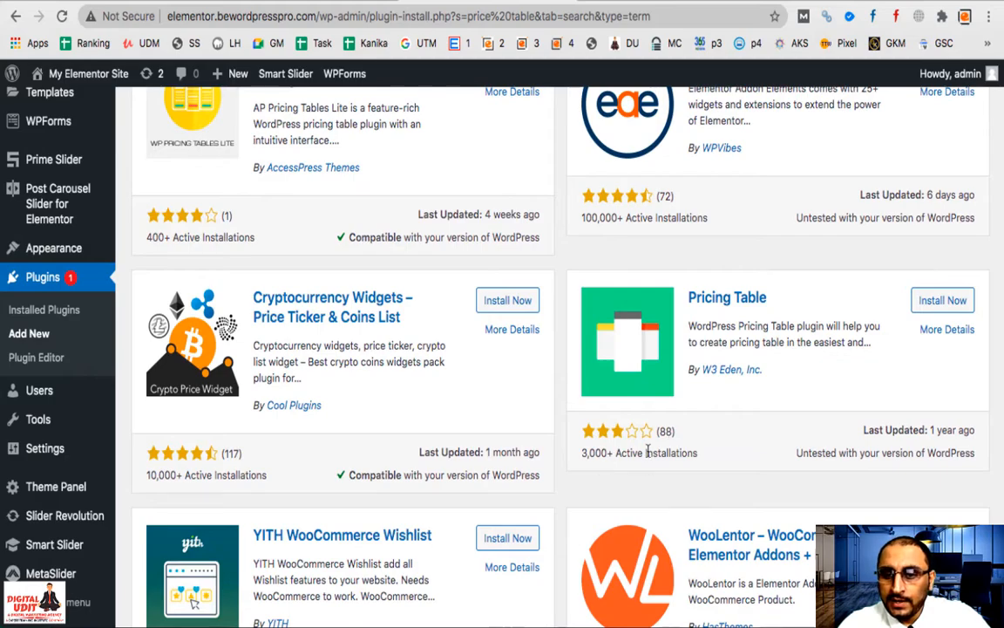
scroll(655, 427, down, 8)
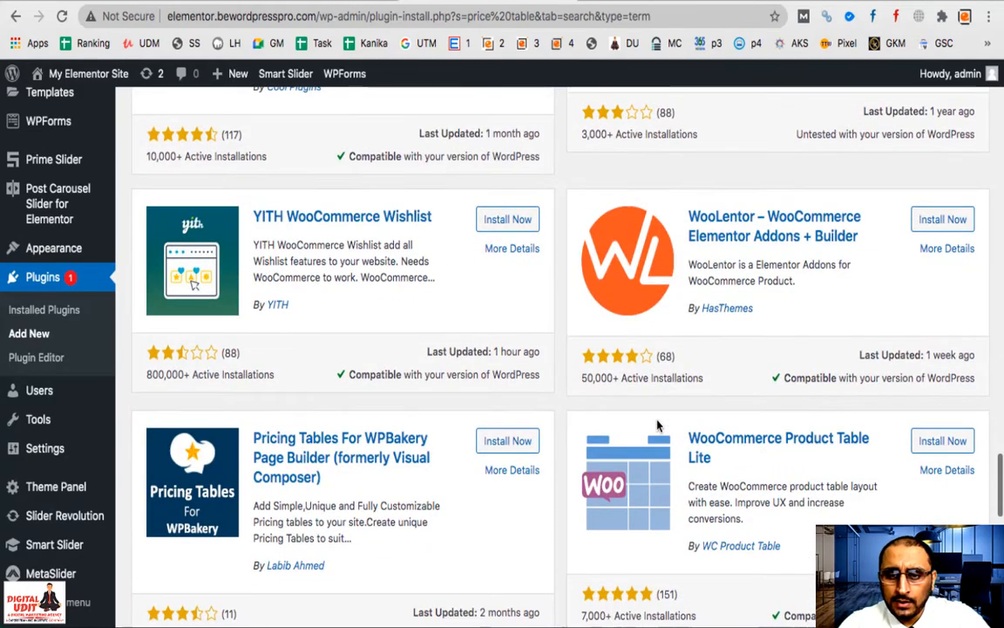
Step: Activate the Pricing Table by Supsystic plugin
scroll(659, 427, up, 9)
scroll(659, 426, up, 10)
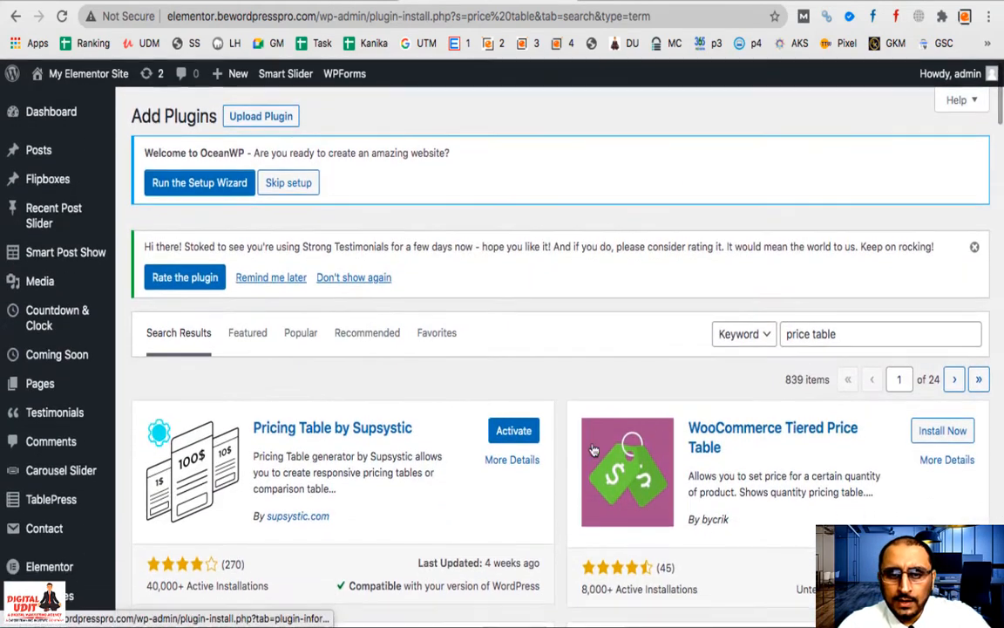
click(514, 430)
Step: Filter the installed plugins to the inactive ones and activate Easy Pricing Tables by Fatcat Apps and Responsive Pricing Table
scroll(523, 427, down, 5)
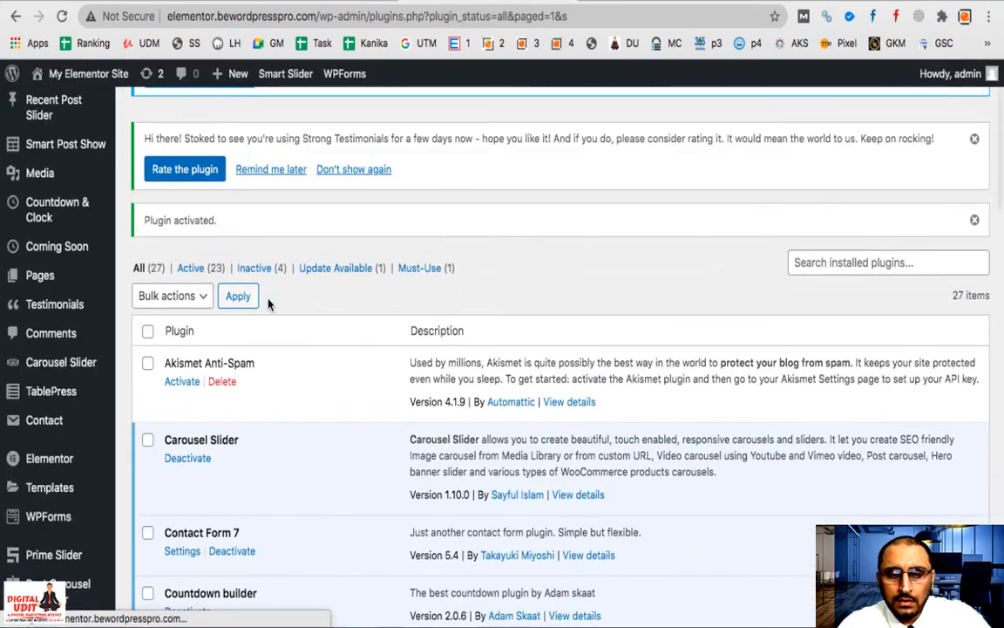
click(244, 265)
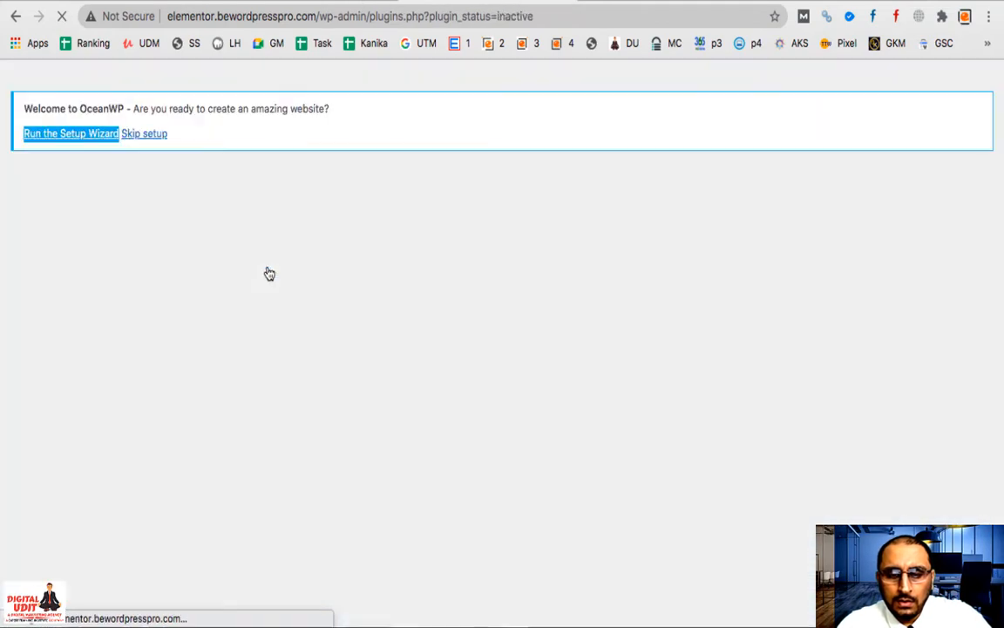
scroll(521, 375, down, 4)
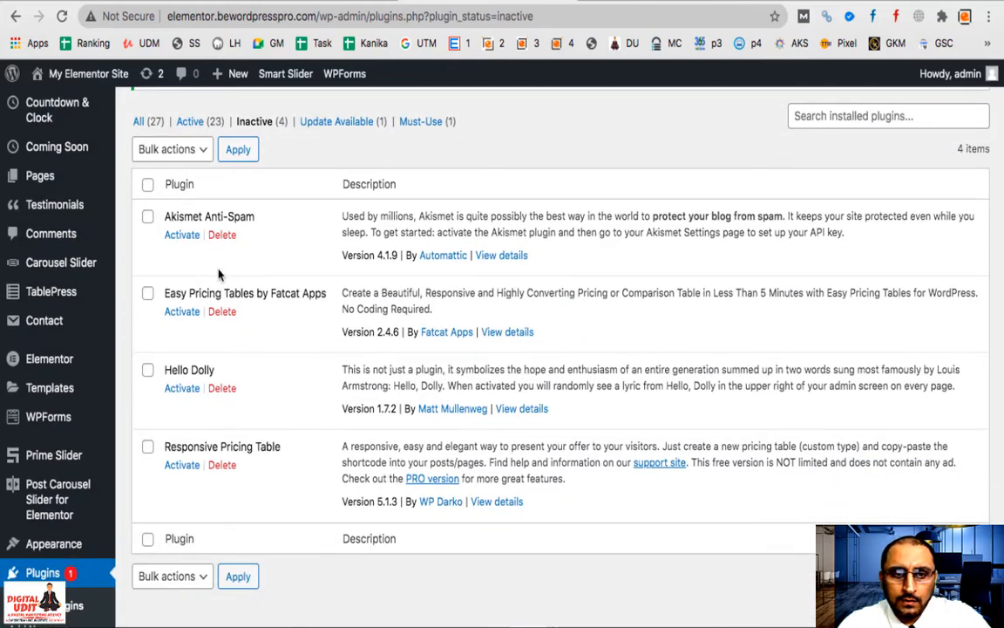
click(174, 315)
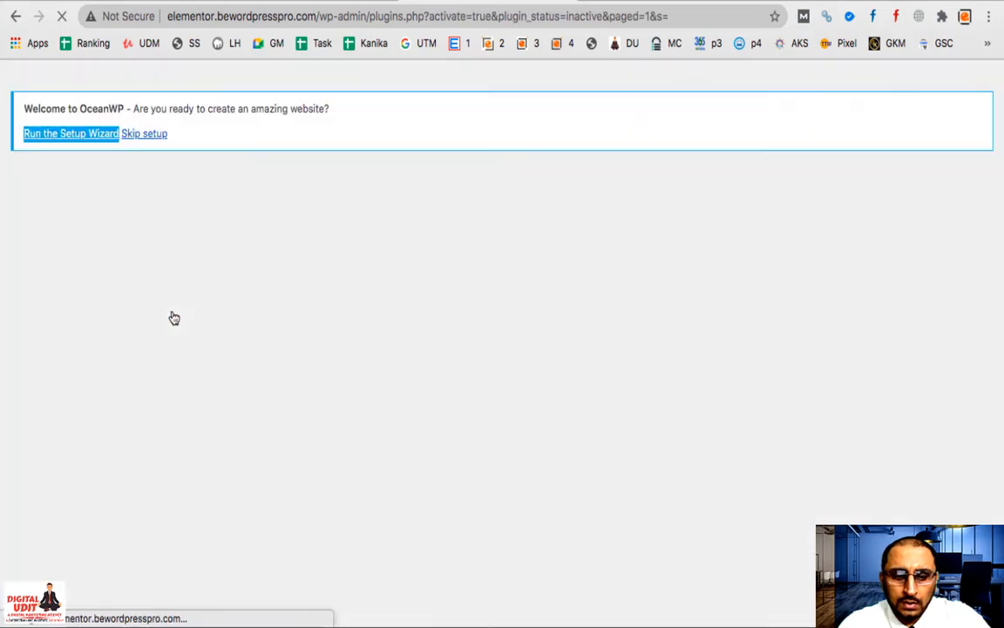
scroll(225, 393, down, 1)
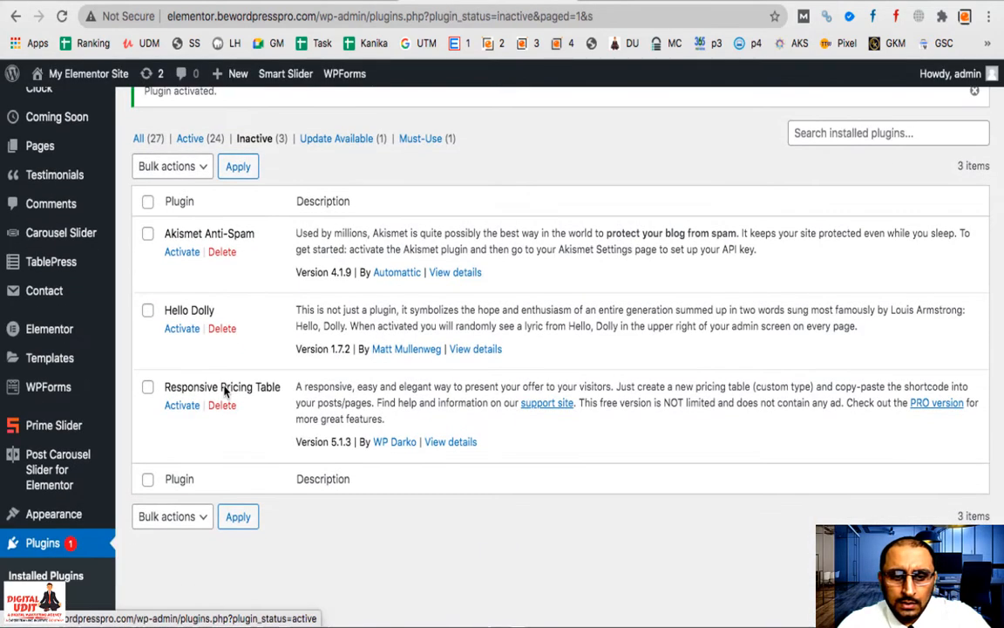
click(188, 412)
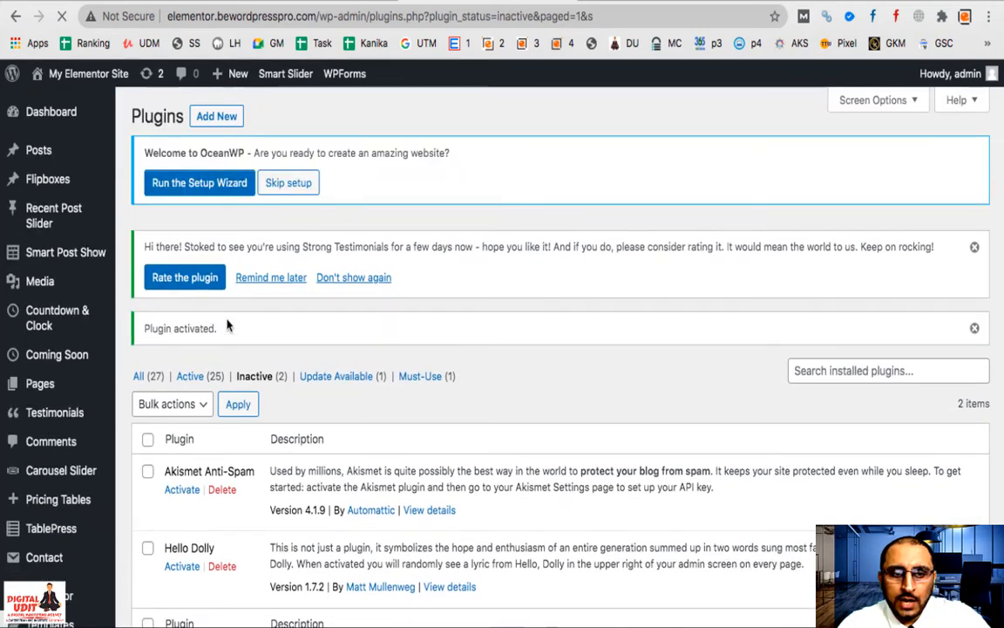
Step: Go back to adding plugins and search the plugin directory for "elementor"
click(223, 116)
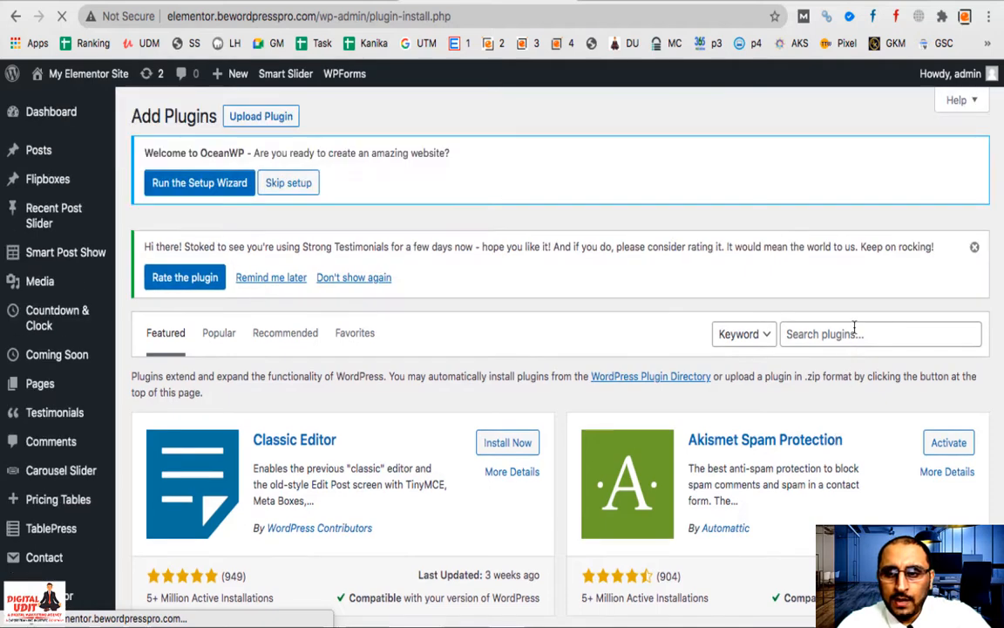
text(lem)
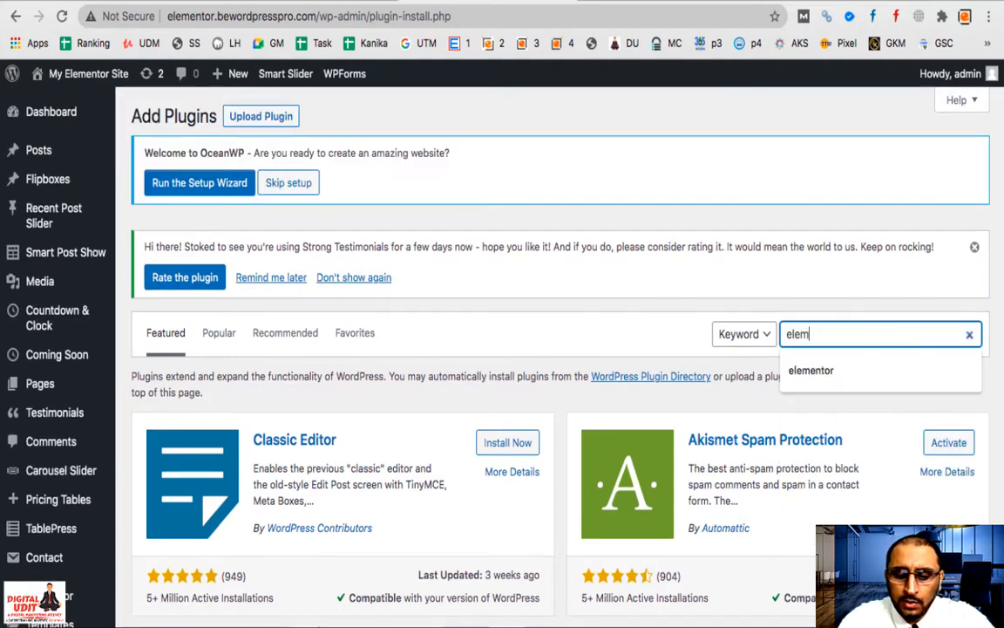
text(entor)
key(Return)
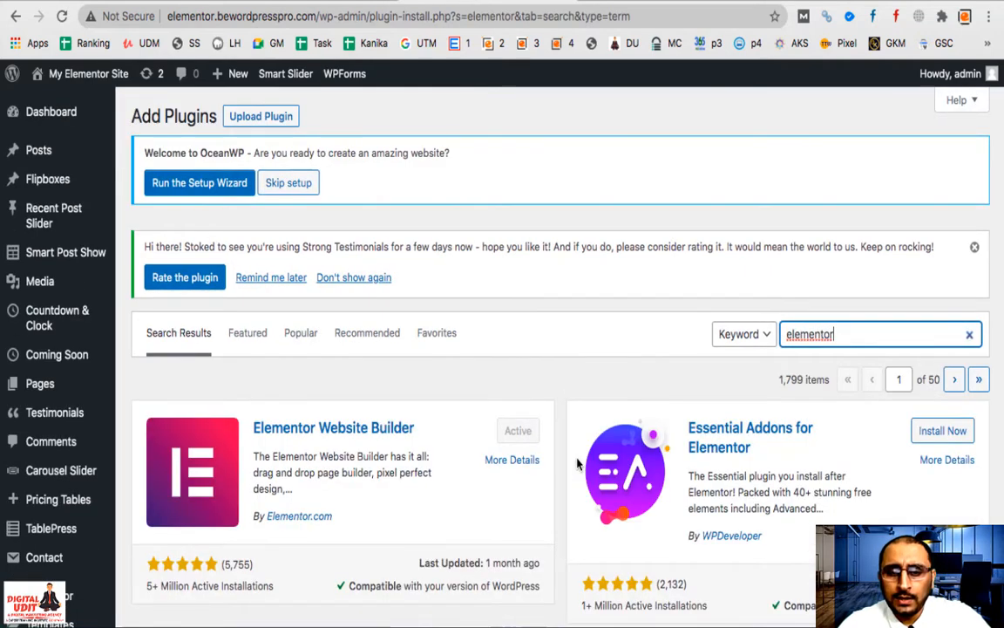
Step: Browse the first two pages of "elementor" plugin results for add-ons that could provide a pricing table
scroll(576, 464, down, 8)
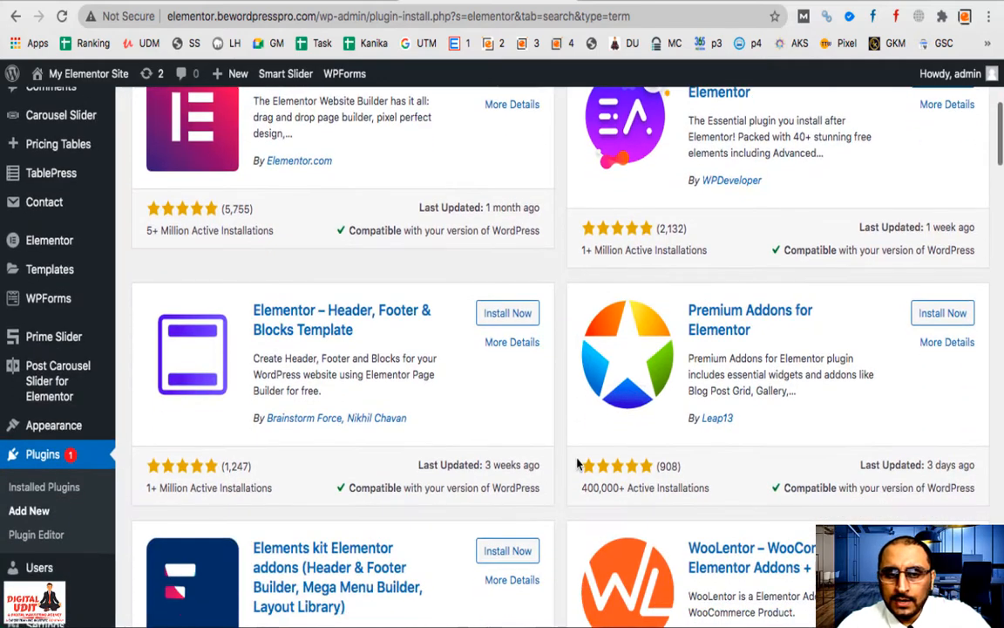
scroll(576, 464, down, 7)
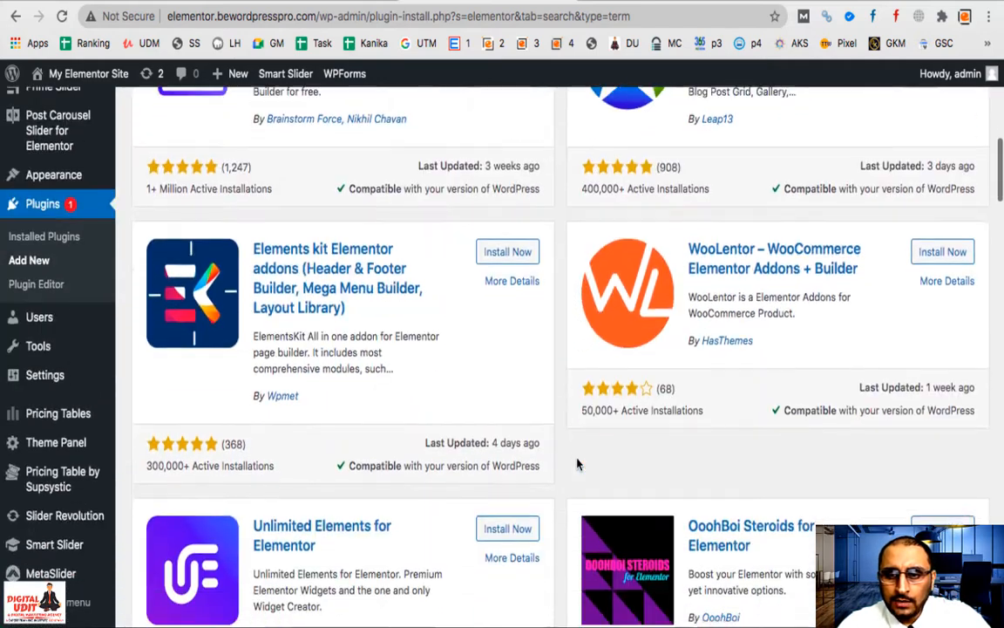
scroll(577, 464, down, 12)
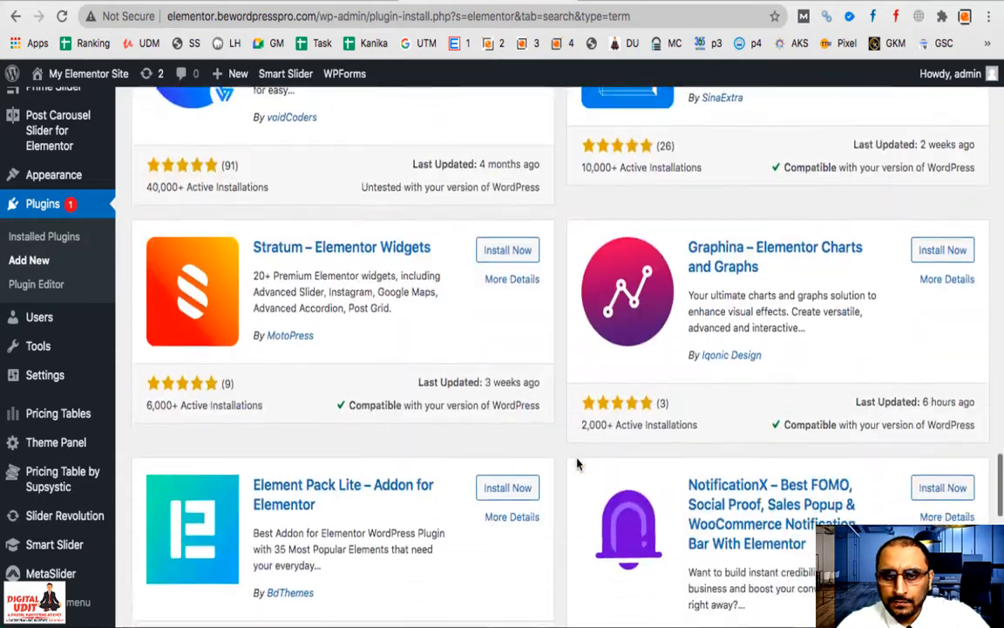
scroll(576, 463, down, 3)
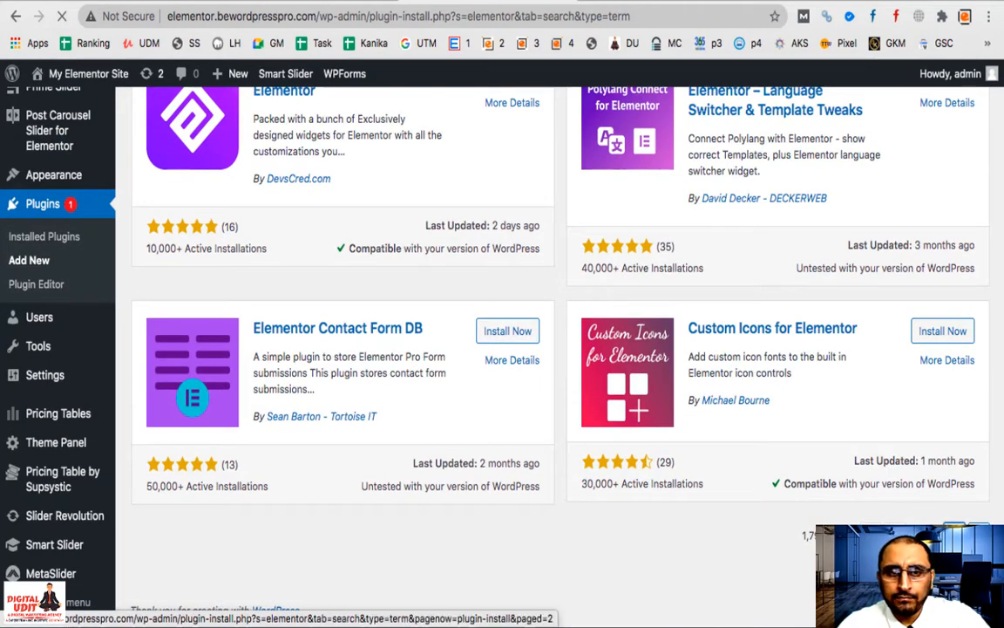
scroll(950, 526, down, 12)
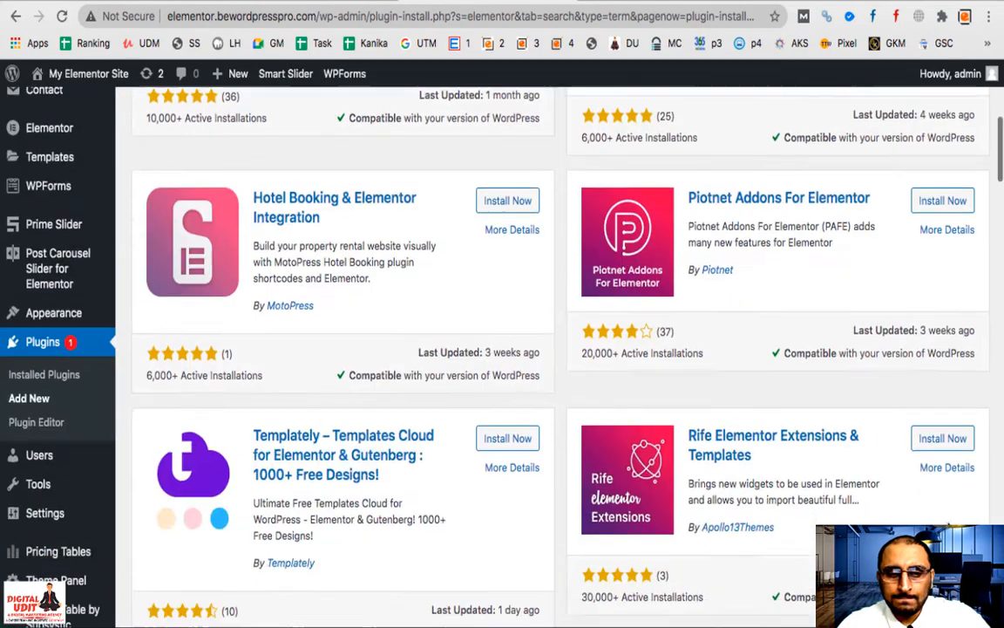
scroll(950, 525, down, 20)
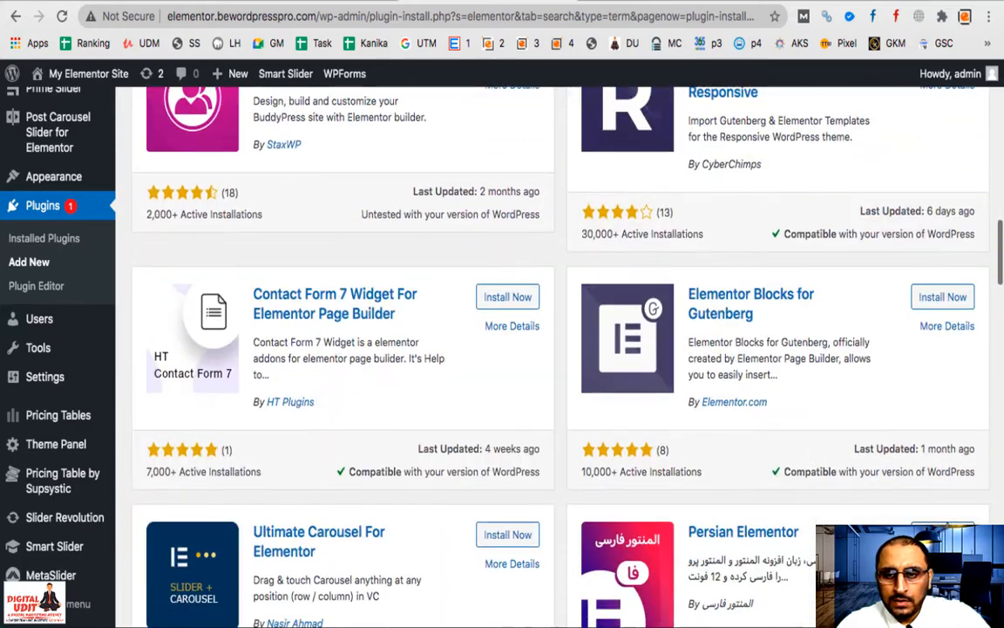
scroll(950, 525, down, 10)
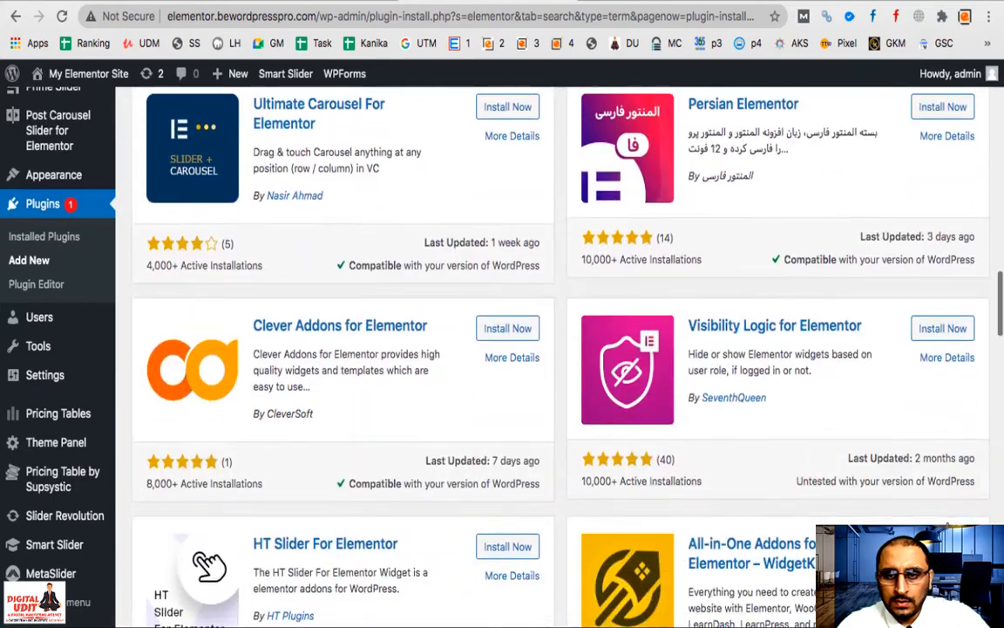
scroll(949, 521, down, 16)
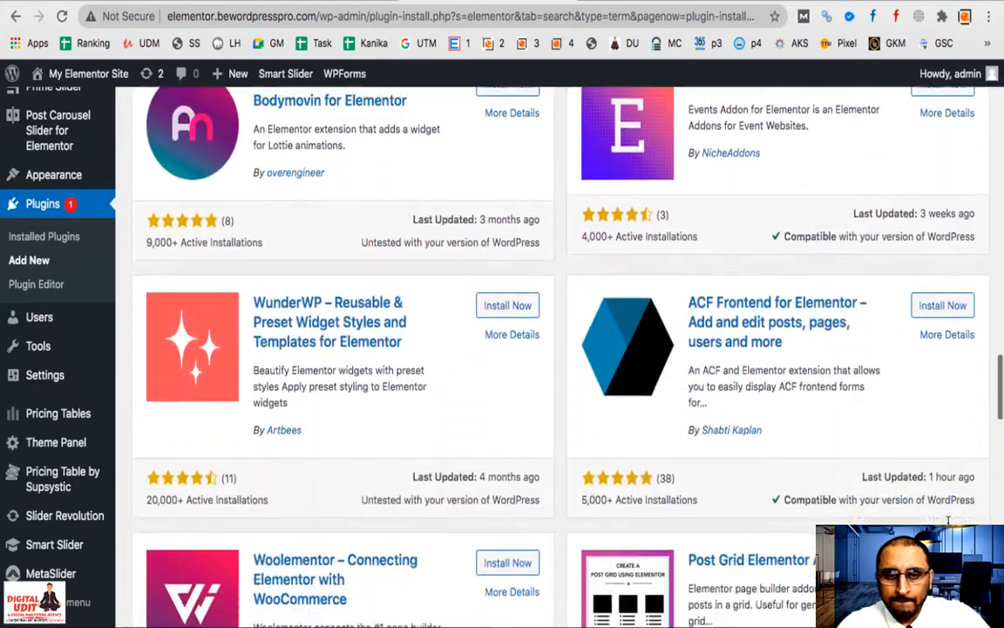
scroll(949, 520, down, 16)
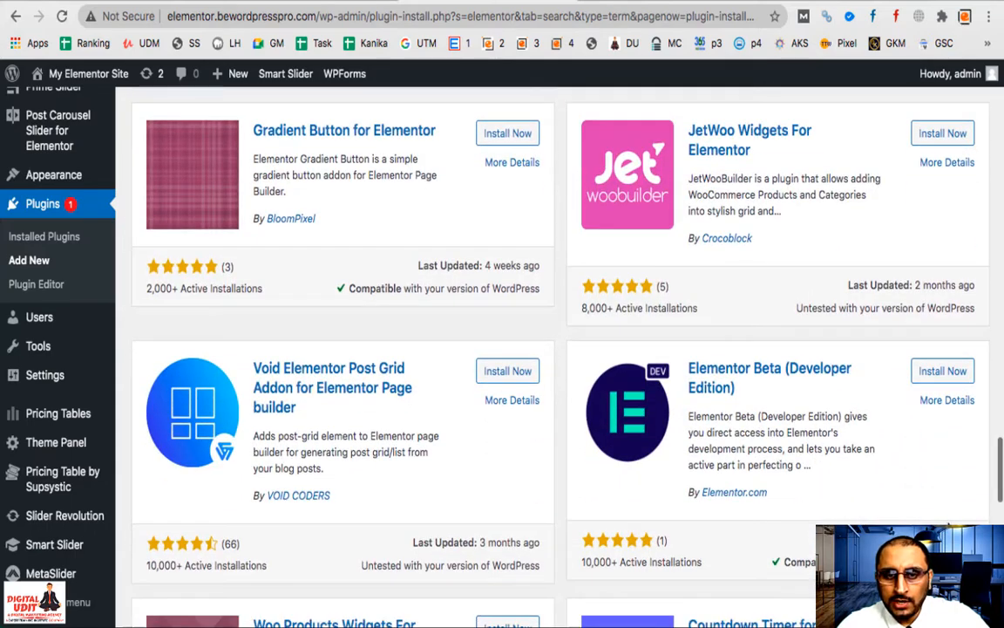
scroll(948, 524, down, 9)
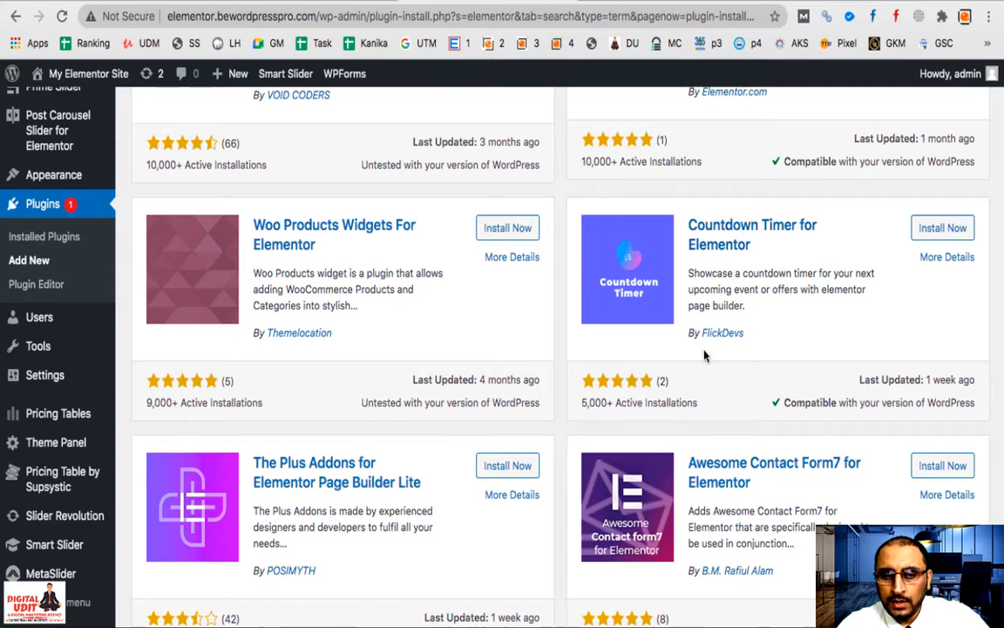
scroll(729, 366, down, 9)
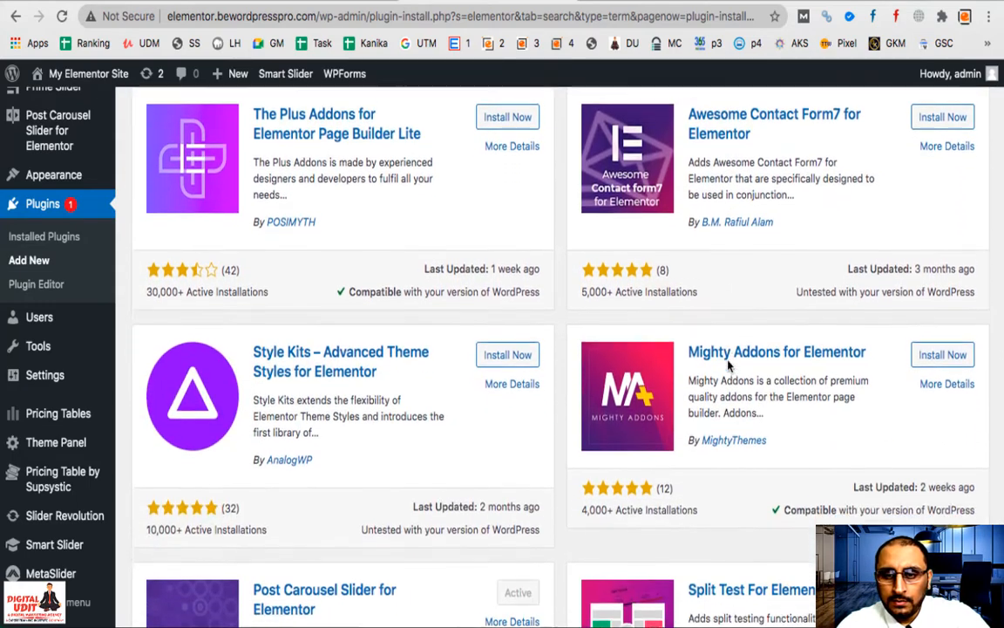
scroll(728, 361, down, 5)
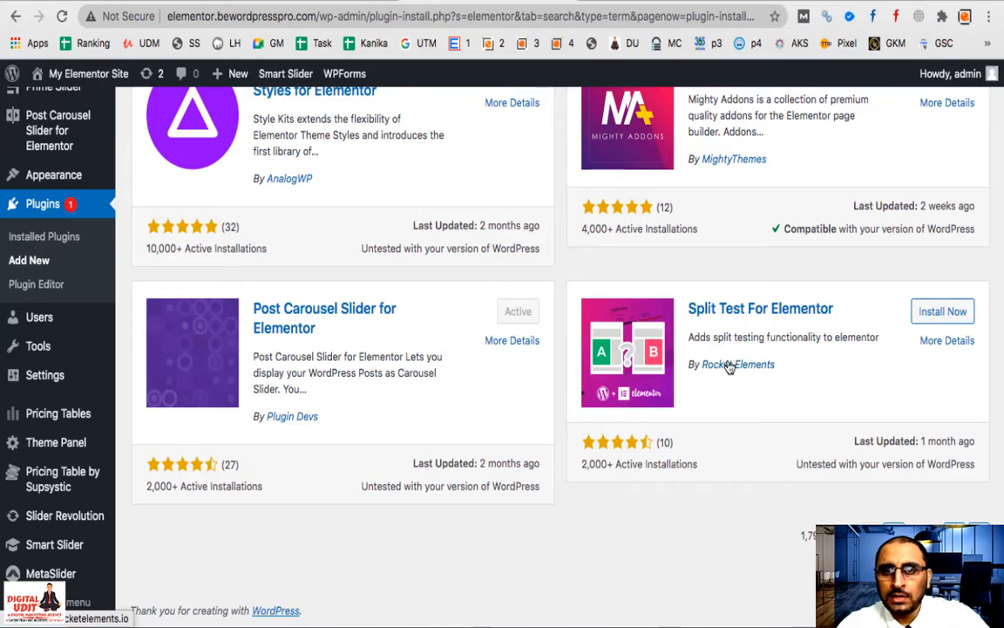
scroll(727, 365, up, 20)
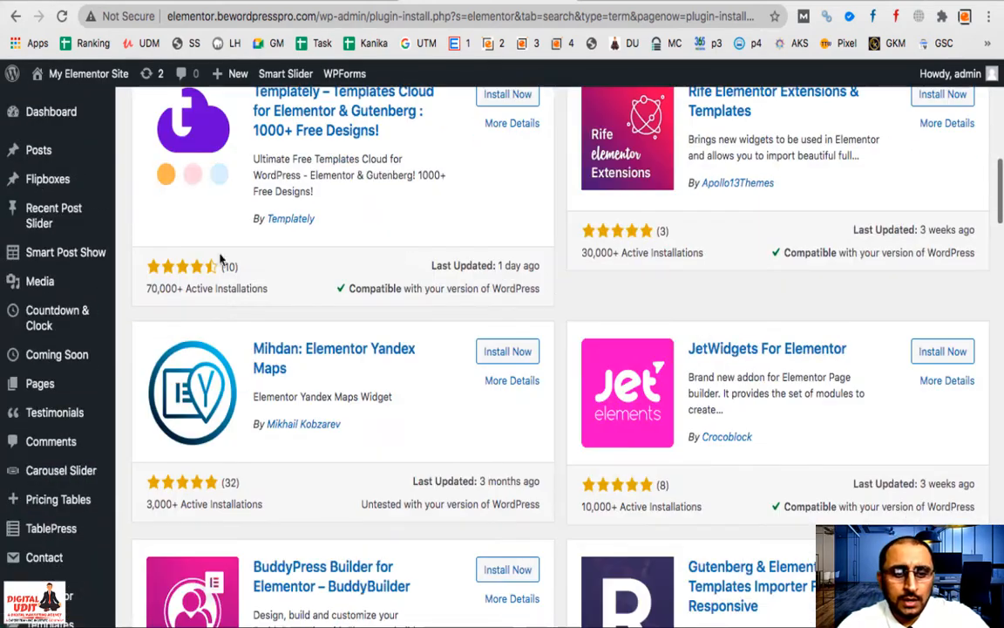
Step: Leave the plugin search results and open the list of all tables in Pricing Table by Supsystic
scroll(199, 328, up, 14)
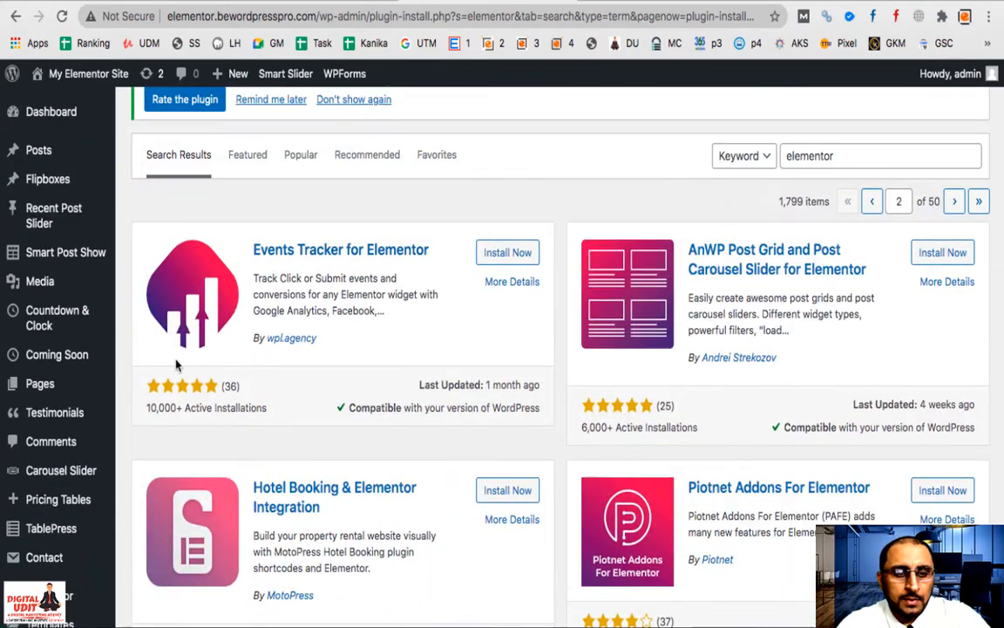
scroll(175, 364, up, 4)
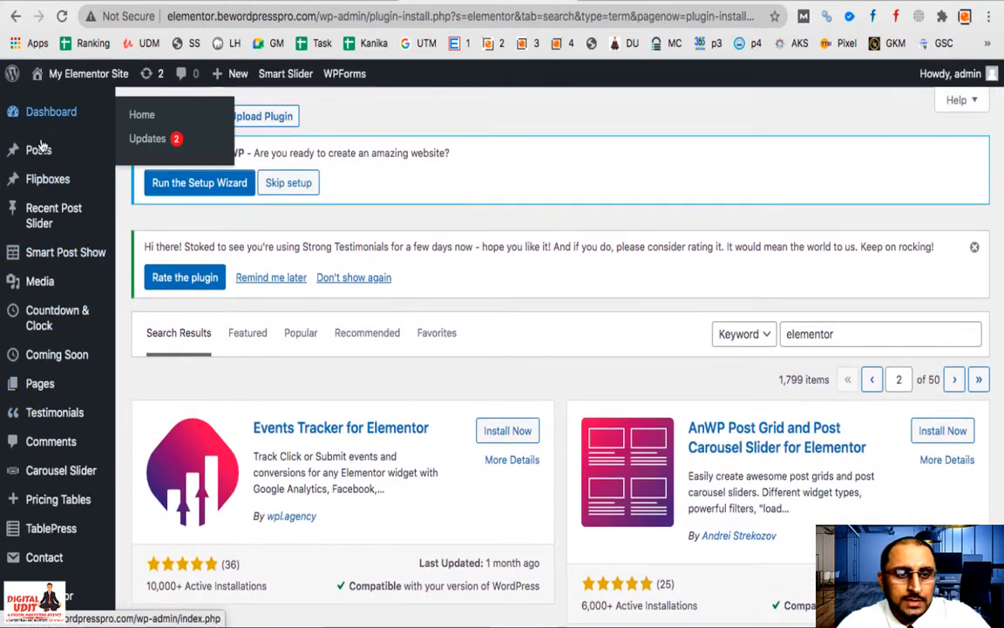
scroll(40, 446, down, 5)
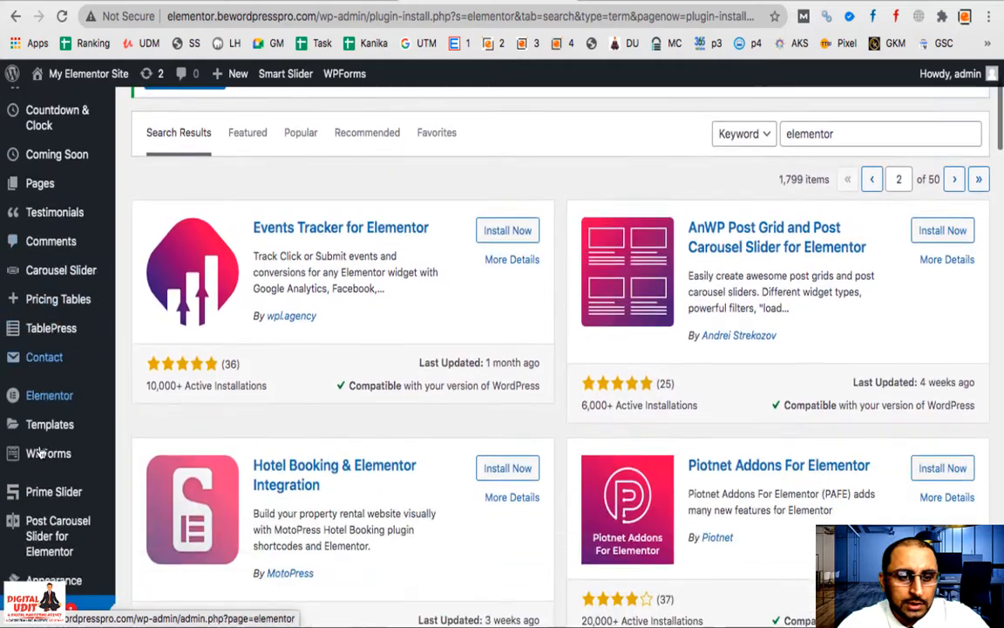
scroll(40, 452, down, 12)
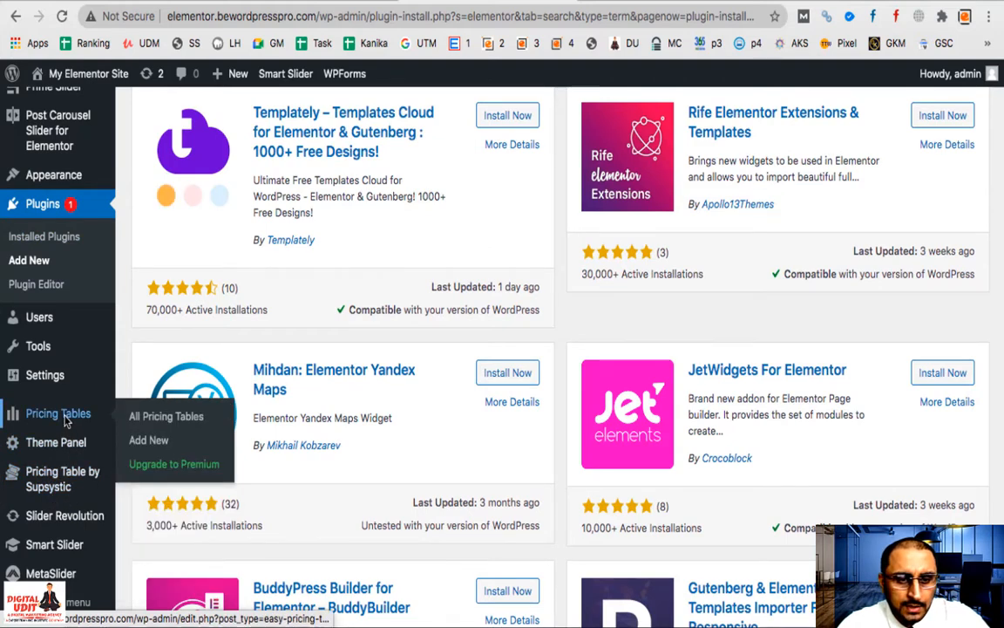
scroll(70, 420, up, 3)
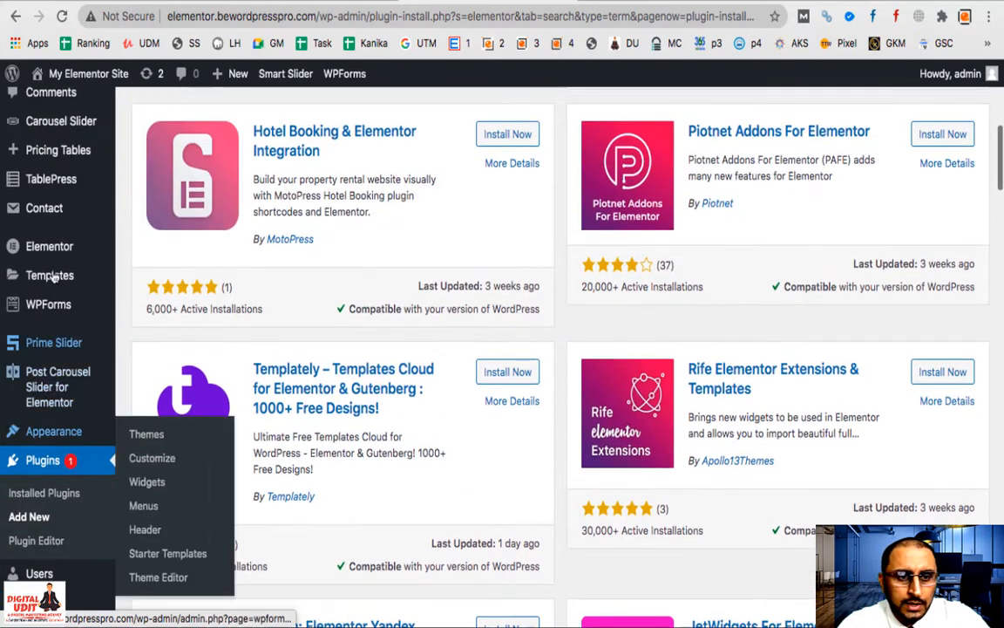
scroll(40, 331, down, 5)
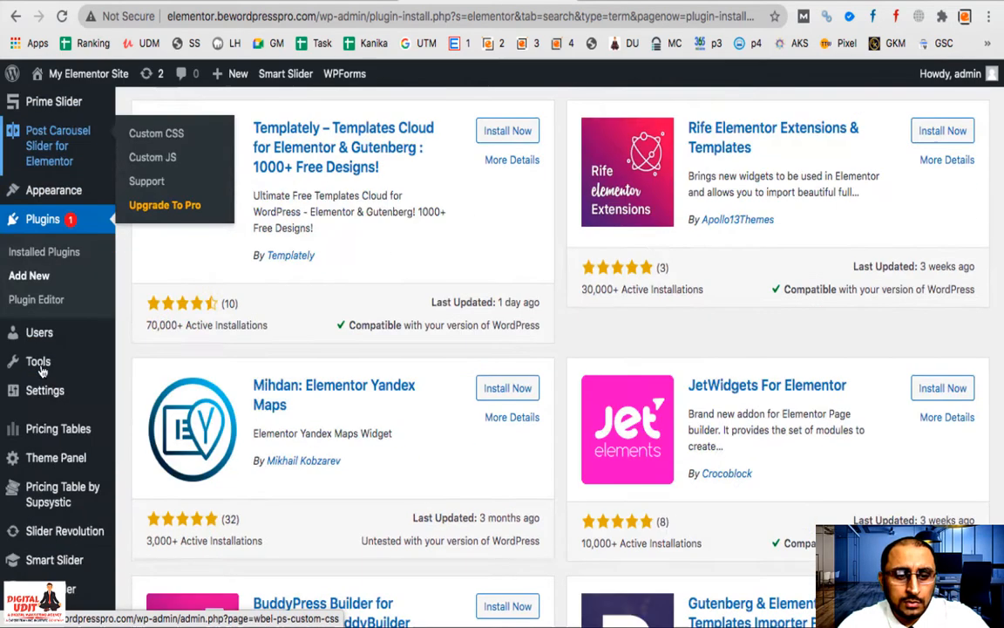
mouse_move(59, 484)
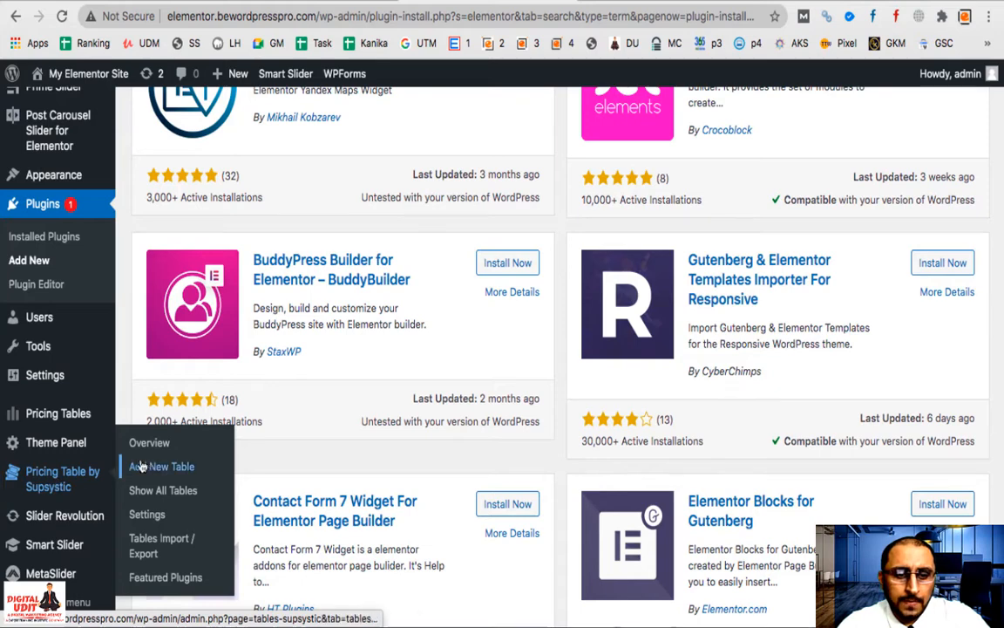
click(161, 494)
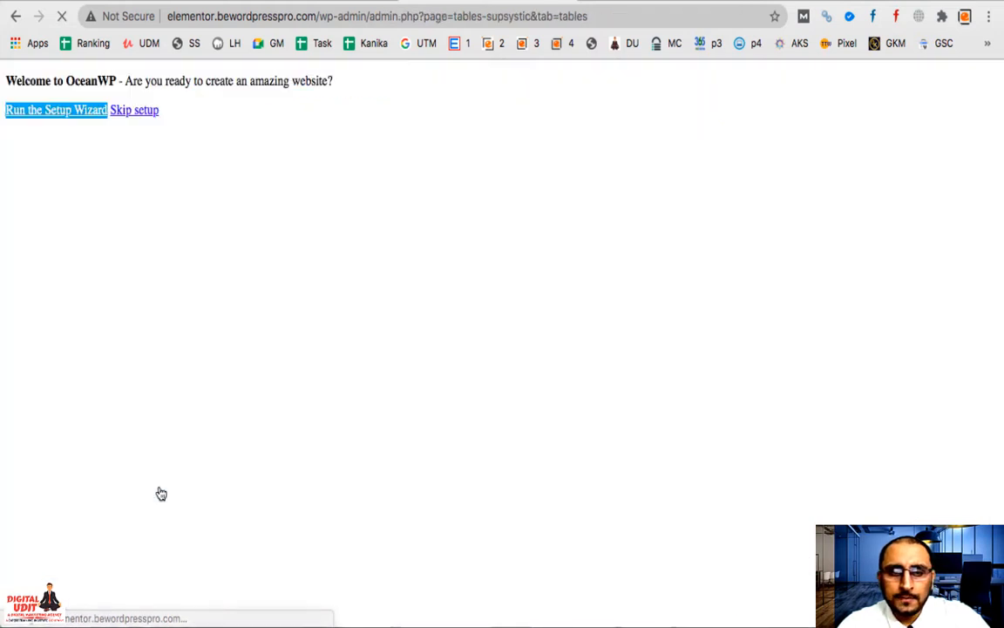
Step: Start adding a new table in Pricing Table by Supsystic
scroll(484, 488, down, 4)
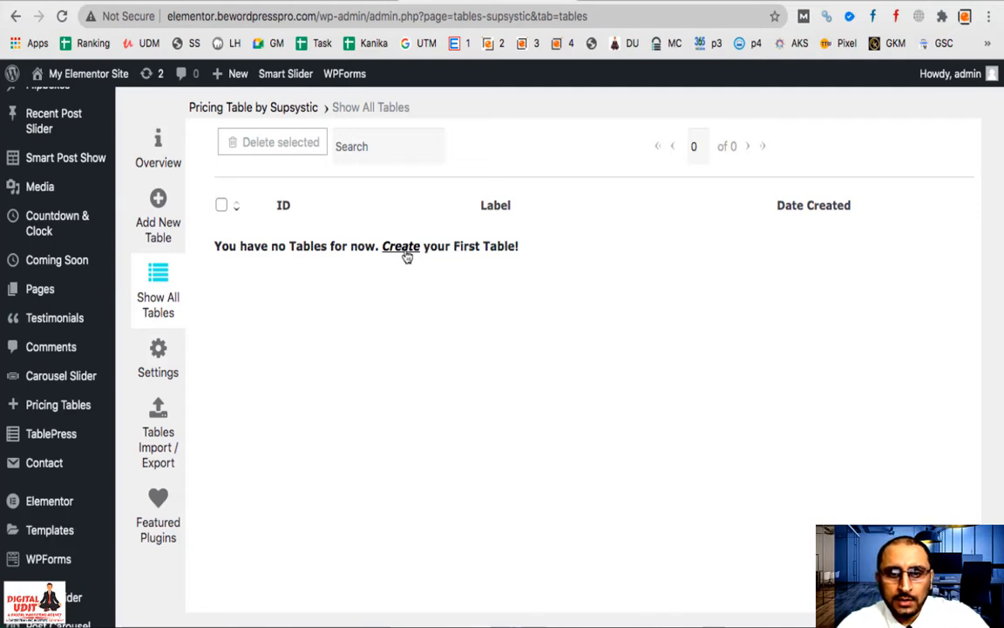
scroll(359, 343, up, 4)
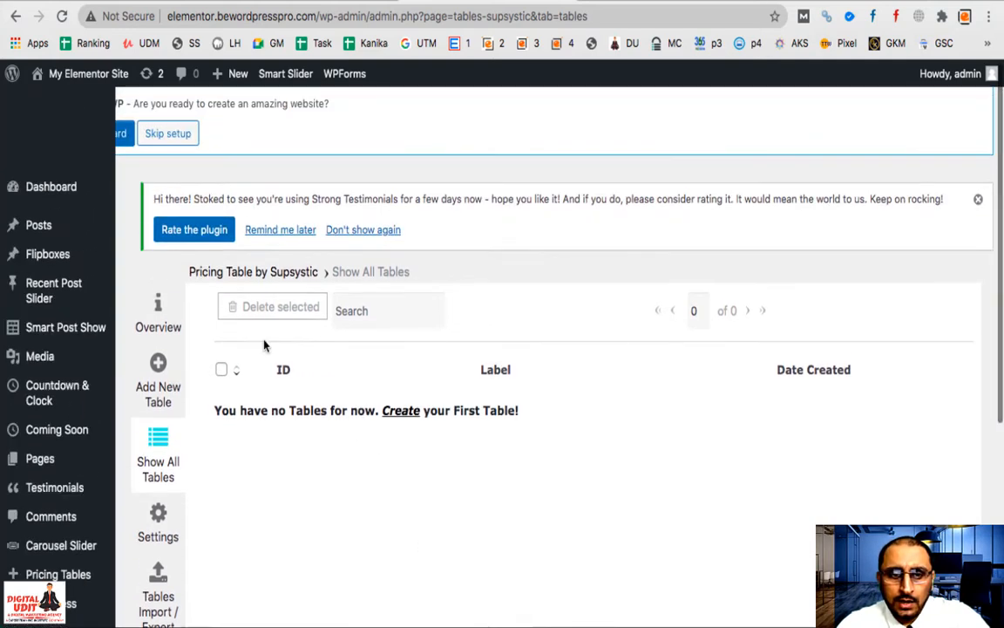
click(164, 397)
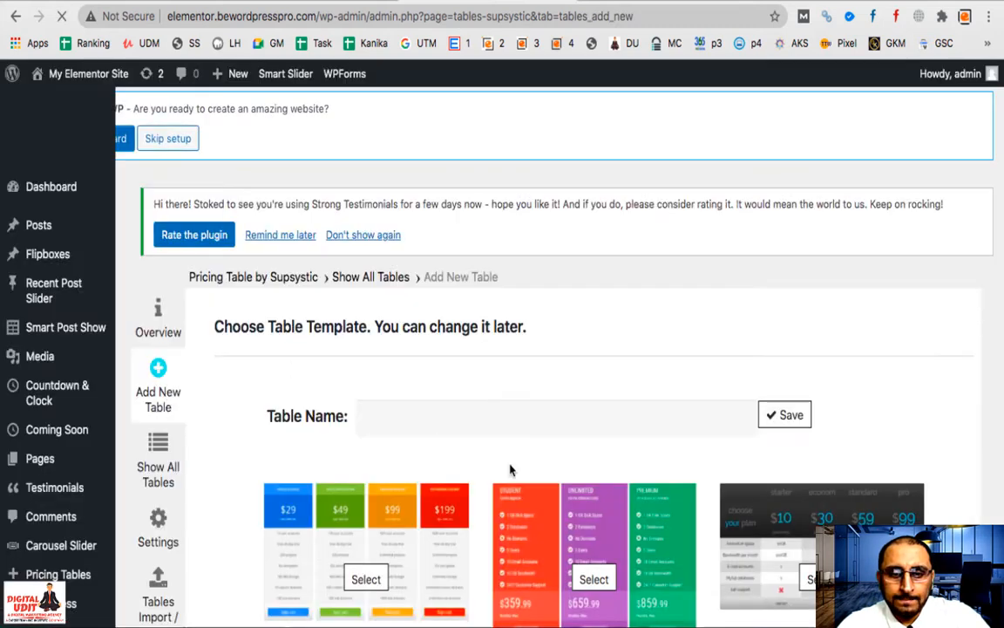
Step: Look through the first rows of table templates to see which are selectable and which require PRO
scroll(512, 470, down, 3)
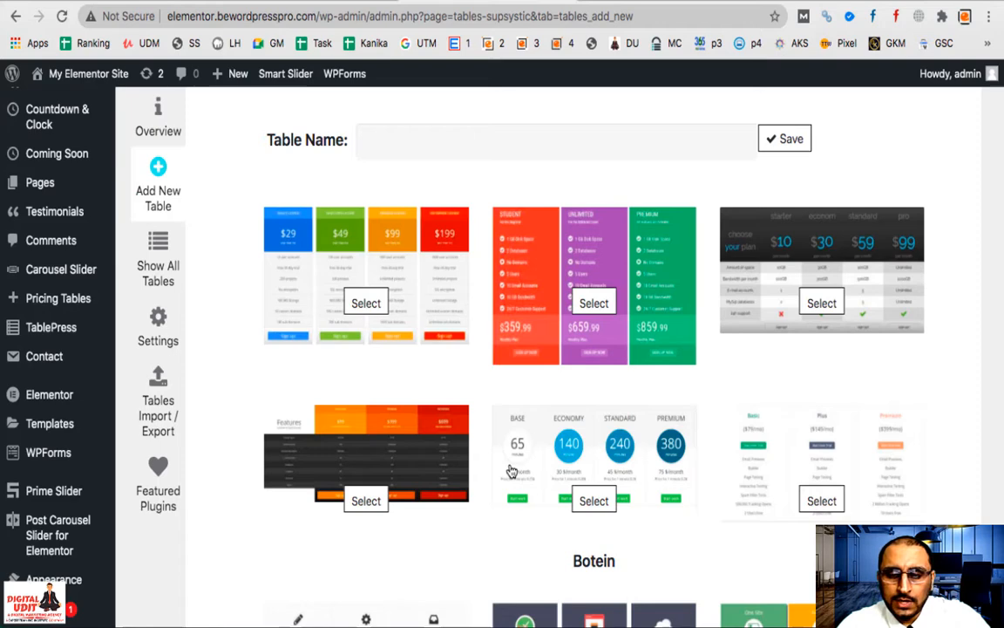
scroll(512, 471, down, 1)
scroll(512, 472, up, 1)
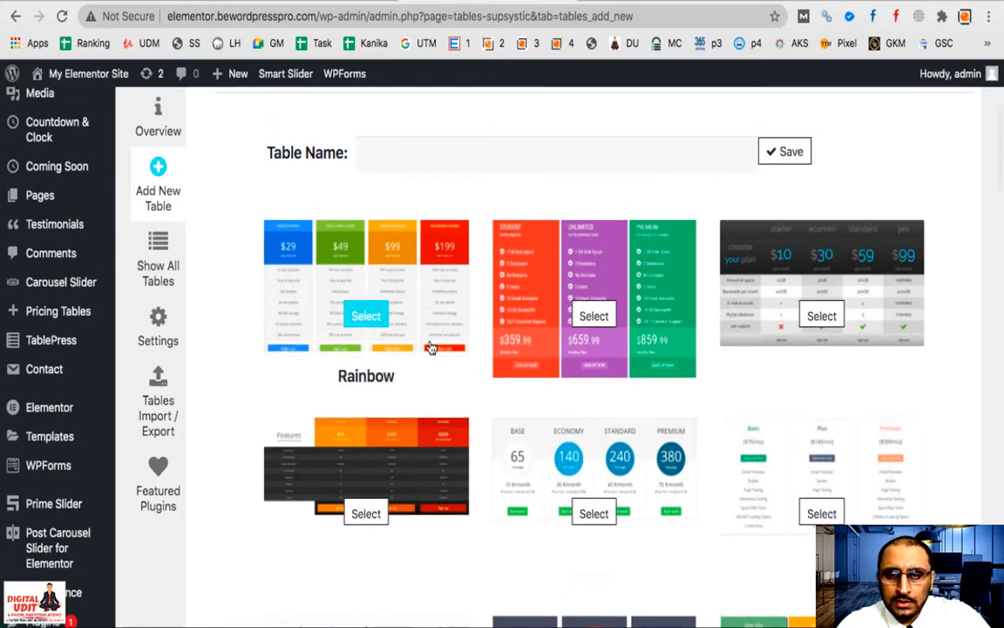
scroll(704, 399, down, 3)
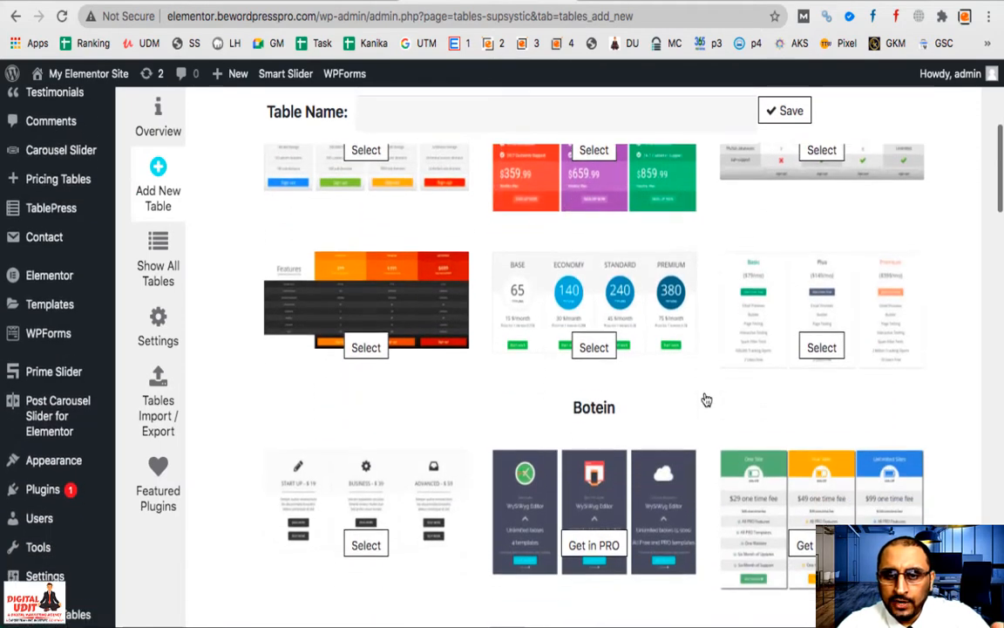
scroll(706, 399, down, 3)
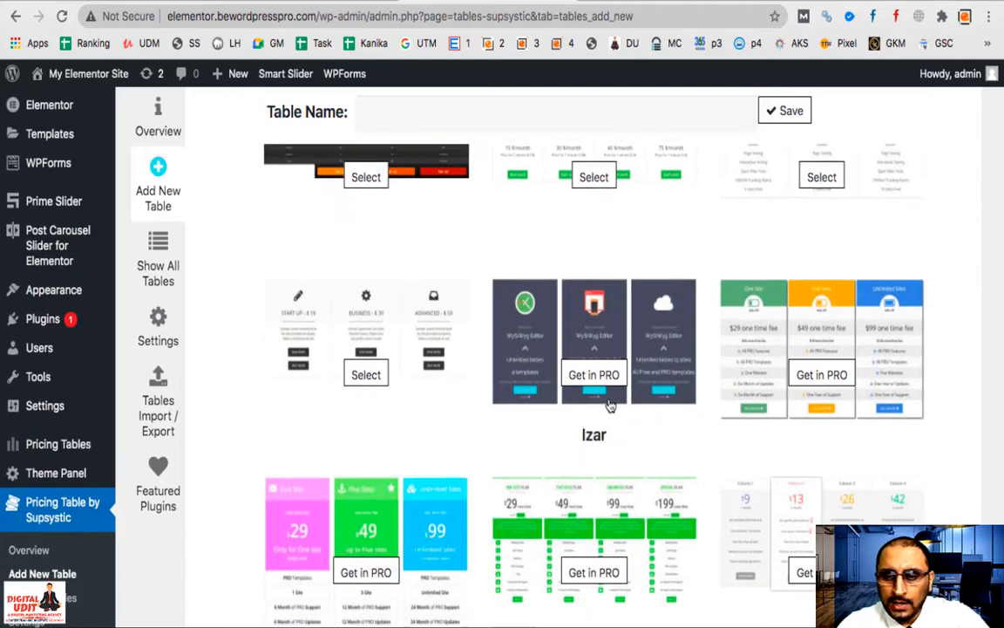
scroll(791, 430, down, 3)
scroll(789, 426, up, 3)
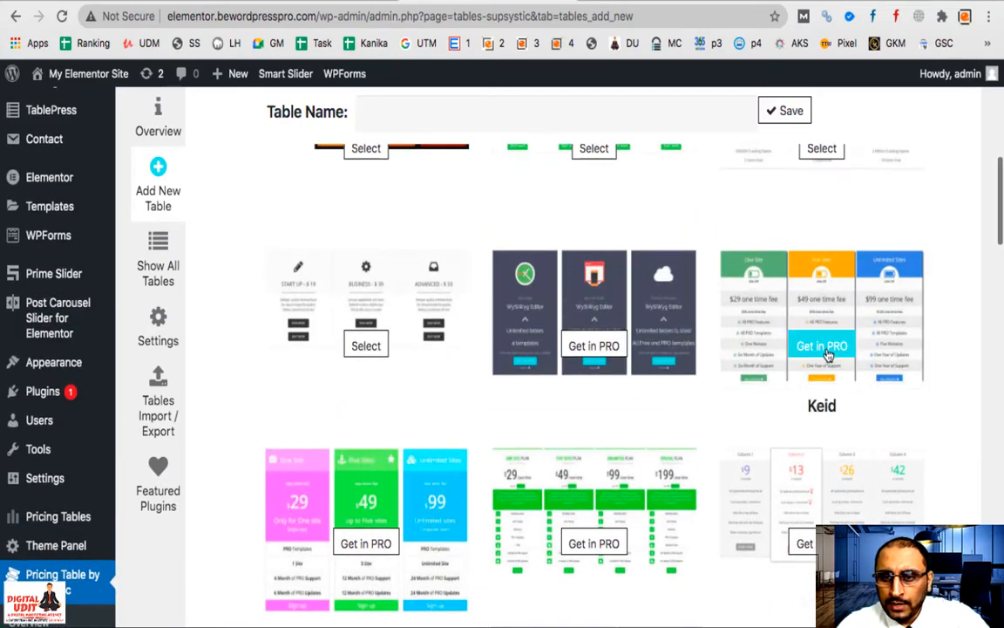
Step: Open the PRO offer for the Keid template, check the 2 Years and 3 Years licence prices, and return to the template gallery
click(824, 349)
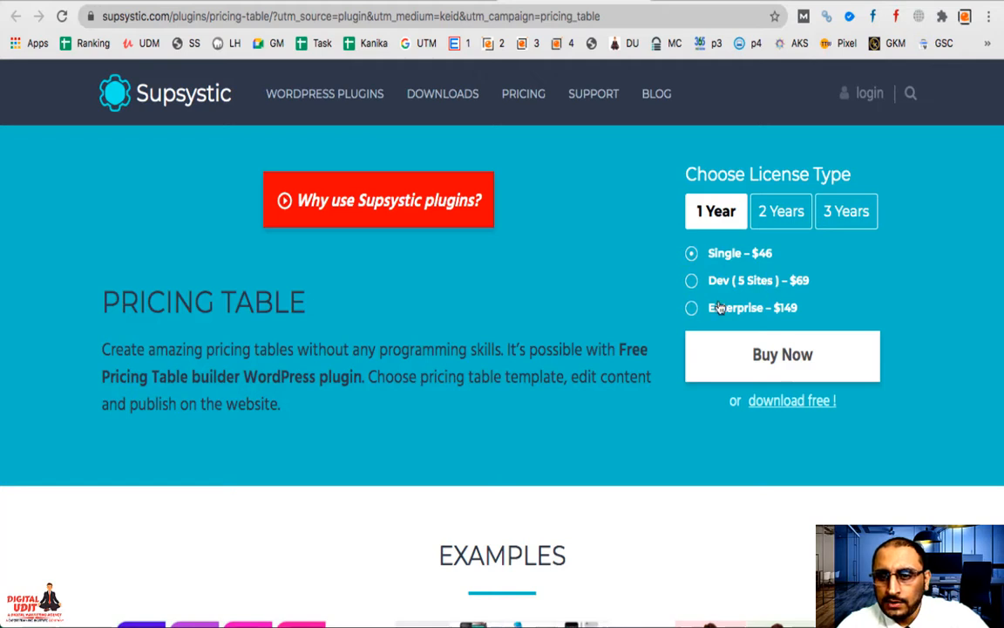
click(787, 218)
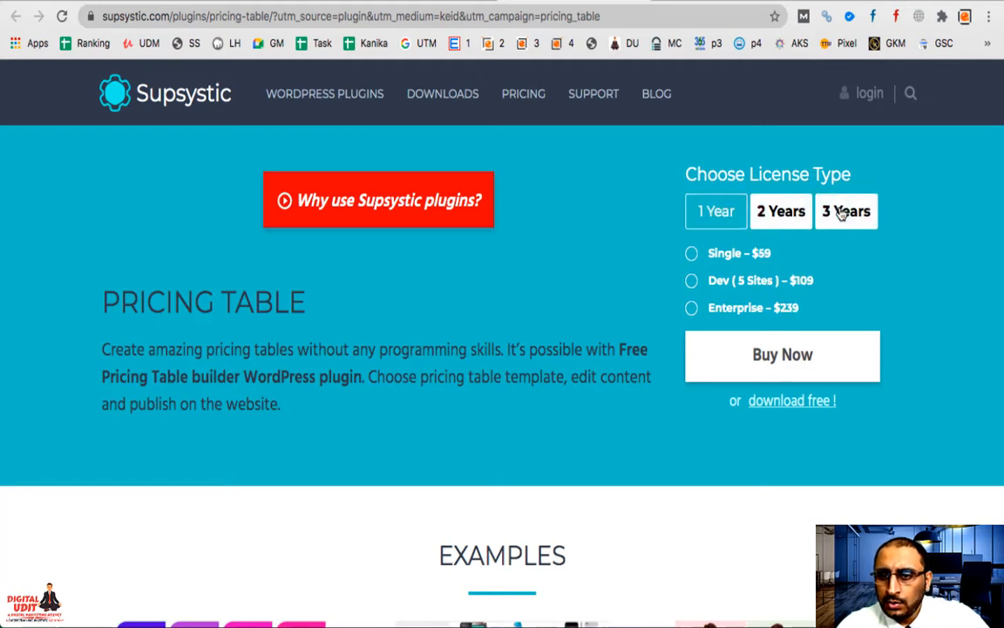
click(841, 214)
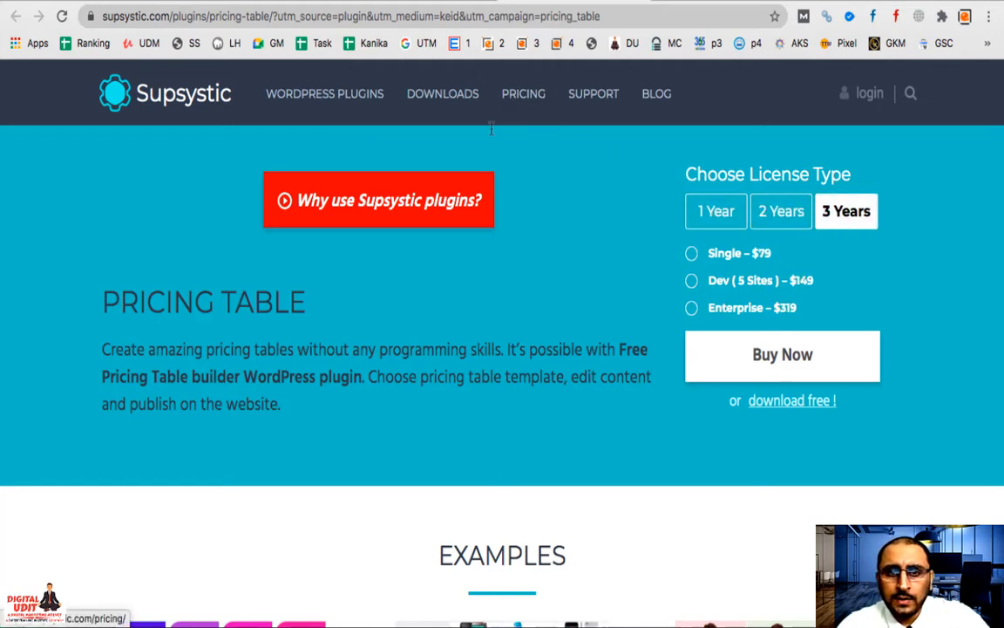
click(423, 2)
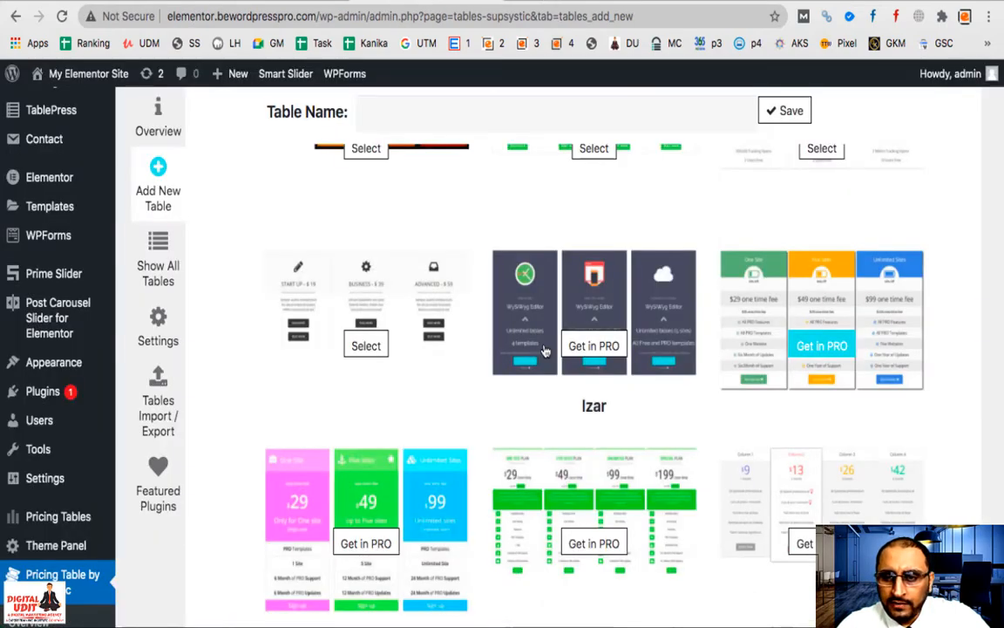
Step: Browse the whole template gallery, from the free designs through the PRO team, food and hosting layouts
scroll(543, 349, up, 6)
scroll(542, 349, down, 4)
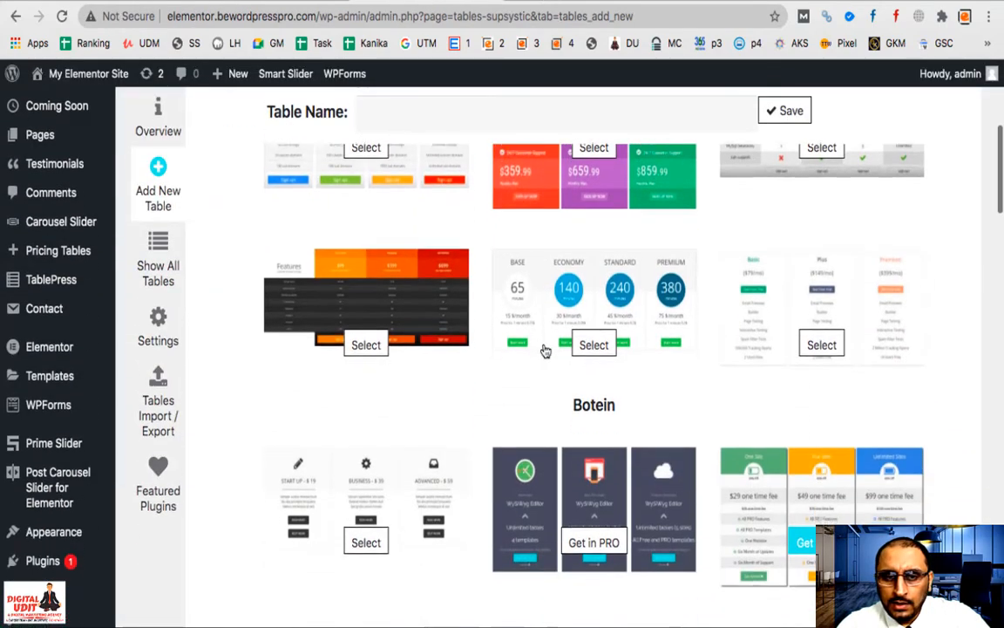
scroll(545, 350, up, 2)
scroll(545, 350, up, 1)
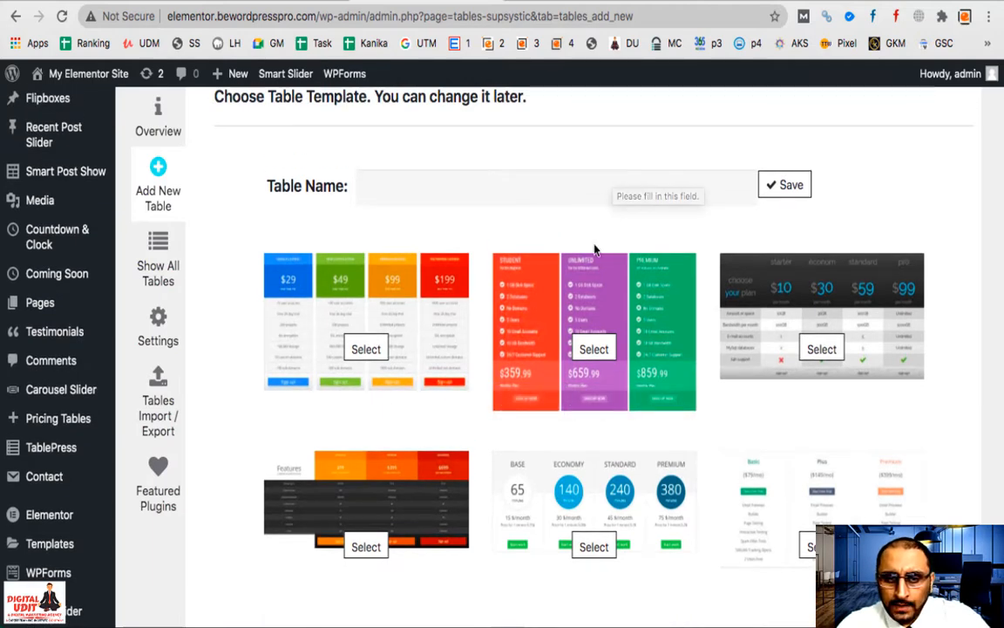
scroll(491, 340, down, 8)
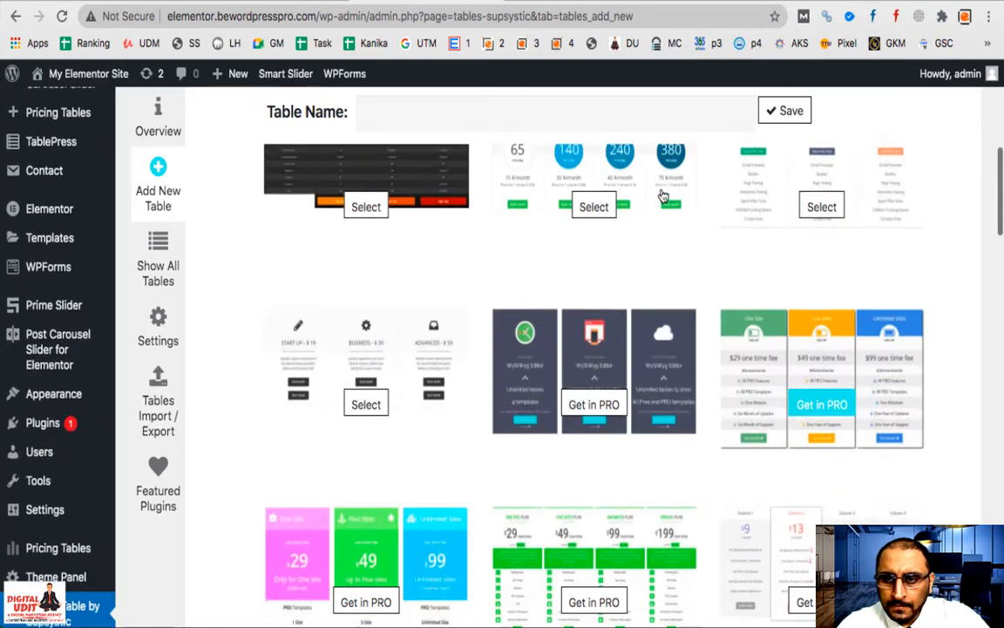
scroll(491, 337, down, 3)
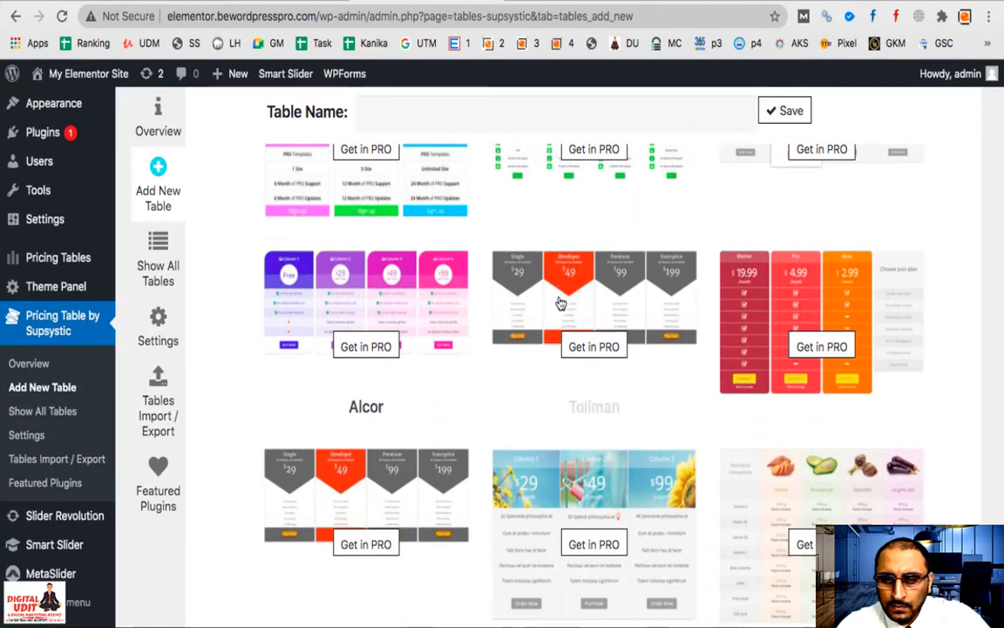
scroll(616, 319, down, 4)
scroll(615, 319, down, 4)
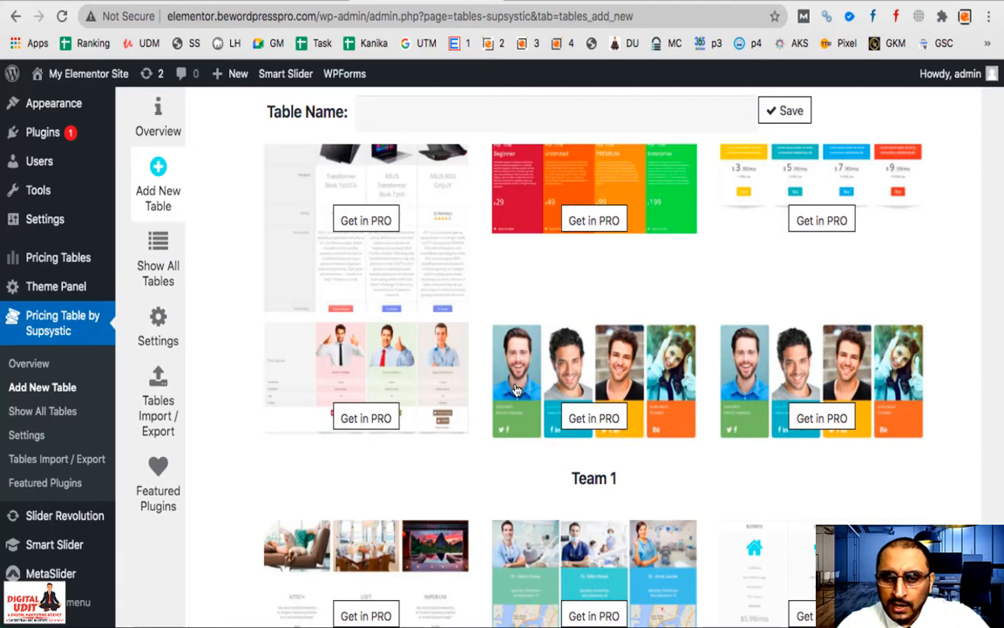
scroll(623, 420, down, 3)
scroll(624, 422, down, 2)
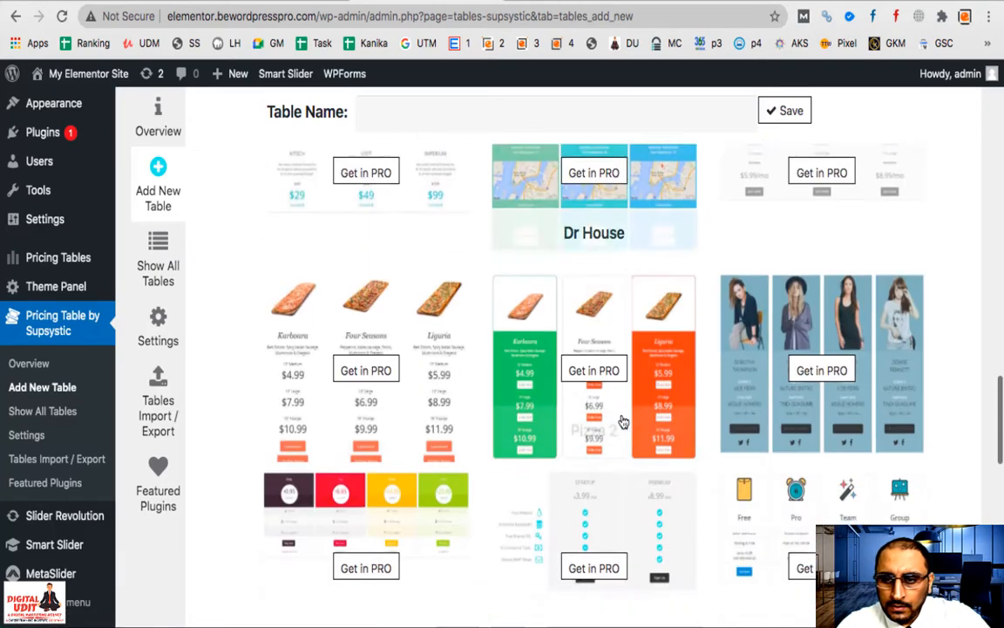
scroll(624, 422, down, 1)
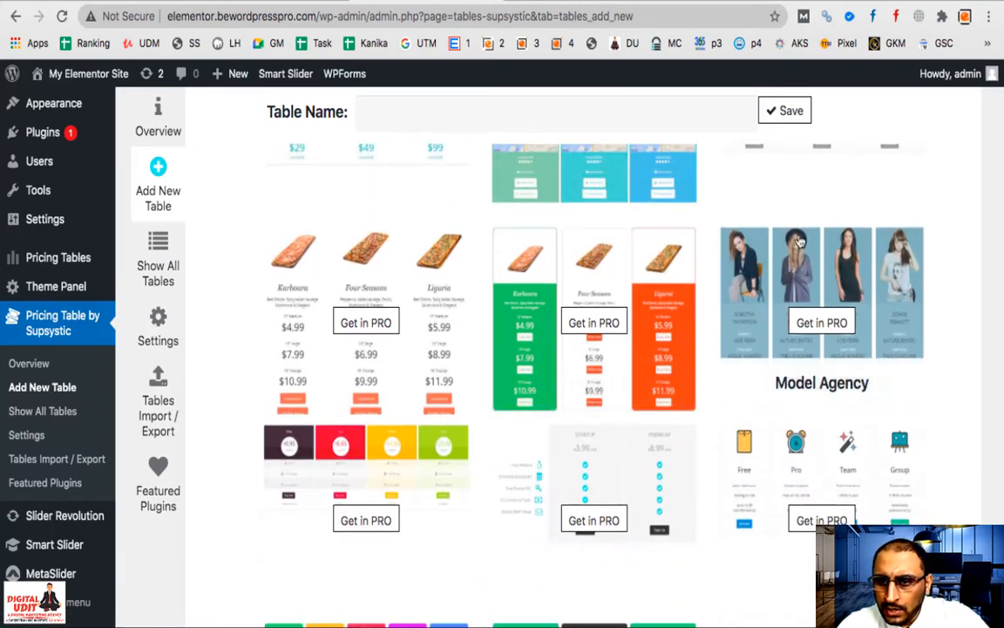
scroll(431, 498, down, 2)
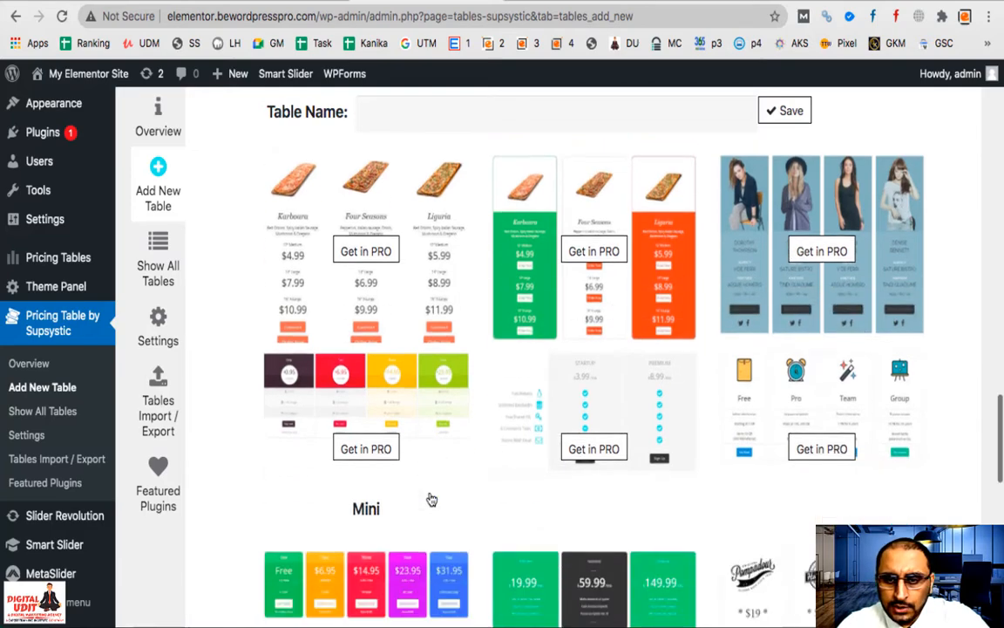
scroll(518, 460, down, 5)
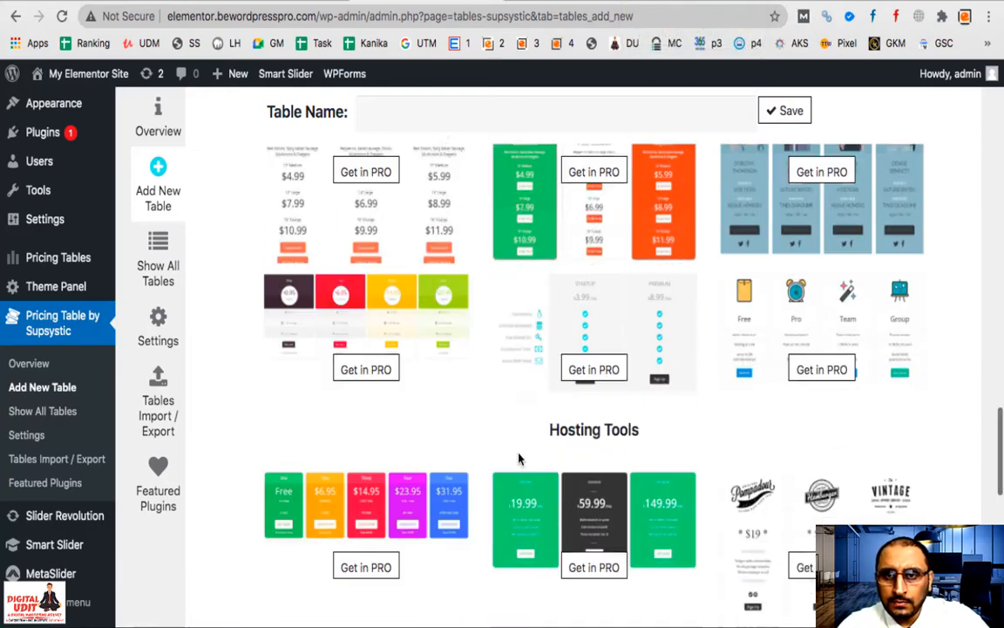
Step: Create a new pricing table from the Rainbow template, name it Rainbow and save it
scroll(518, 458, up, 20)
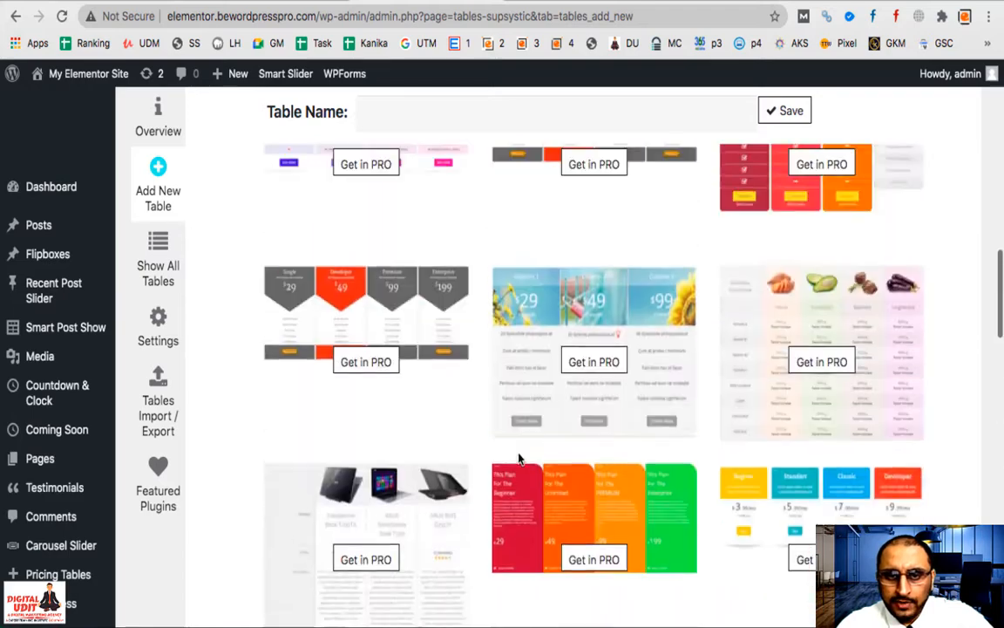
scroll(518, 453, up, 4)
scroll(520, 456, down, 2)
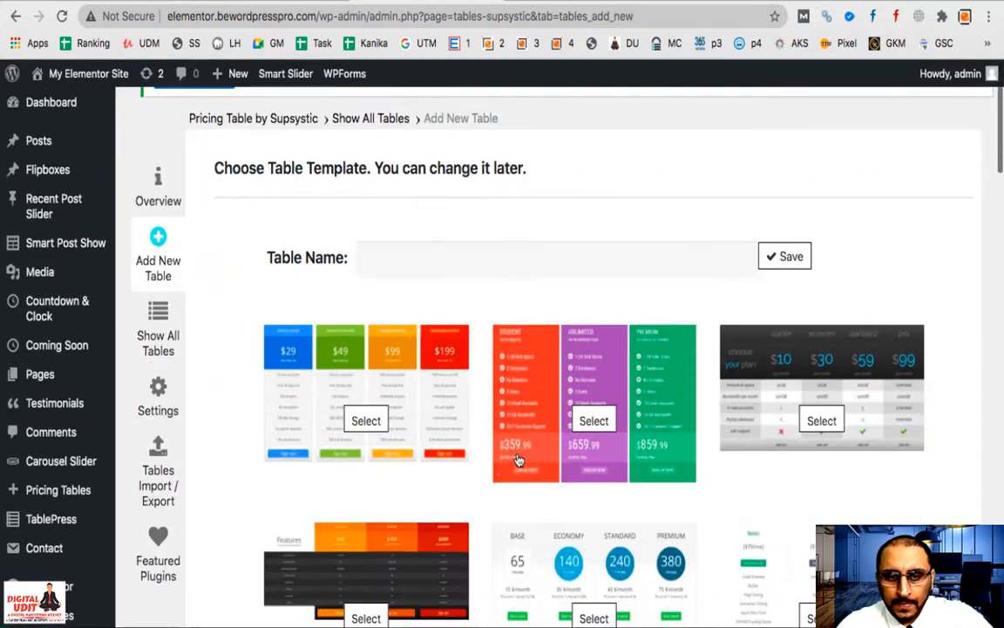
click(371, 429)
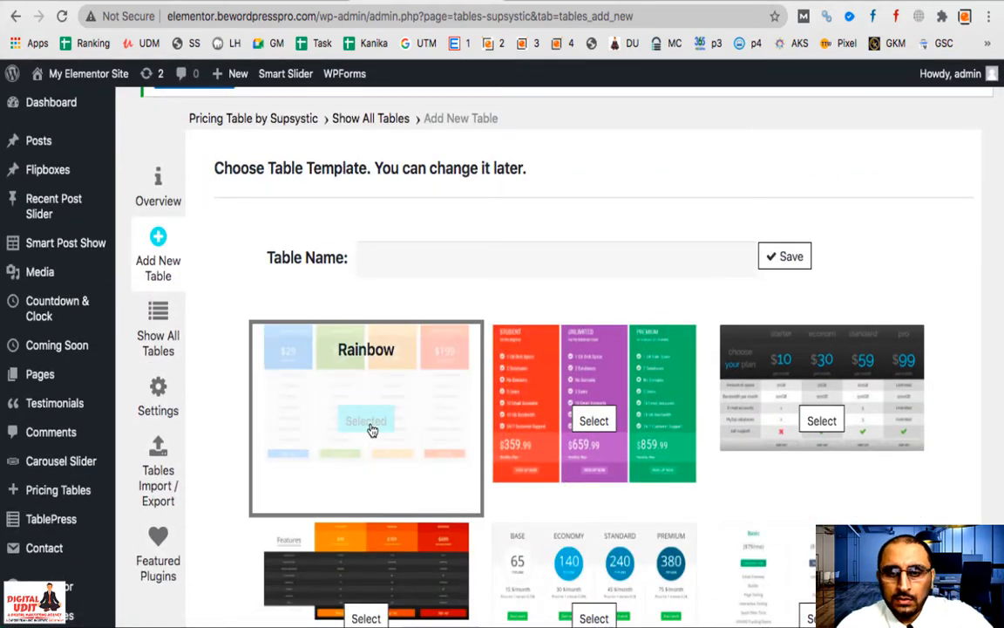
click(411, 252)
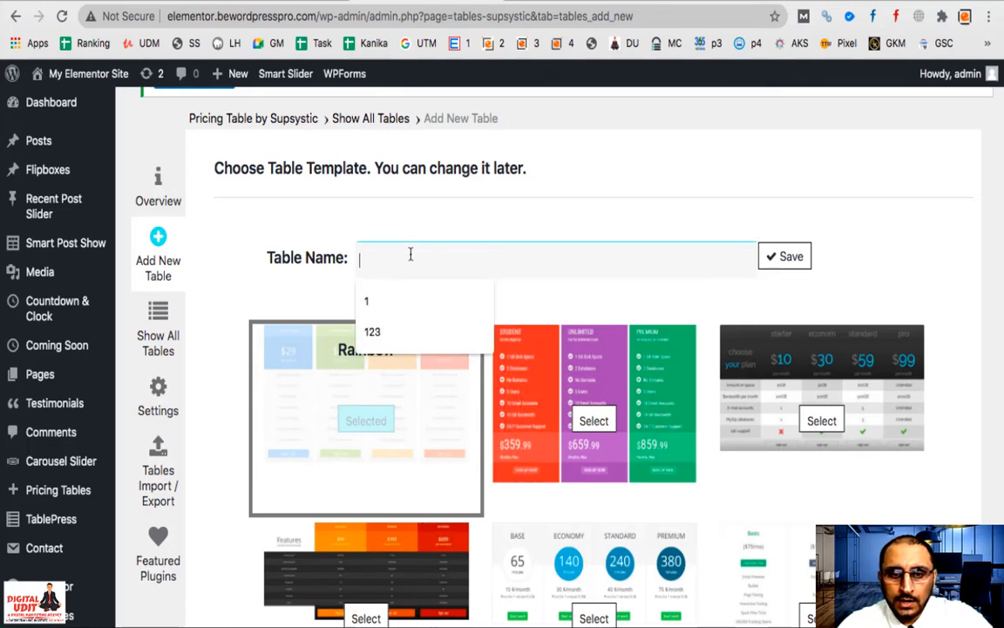
text(Rainbow)
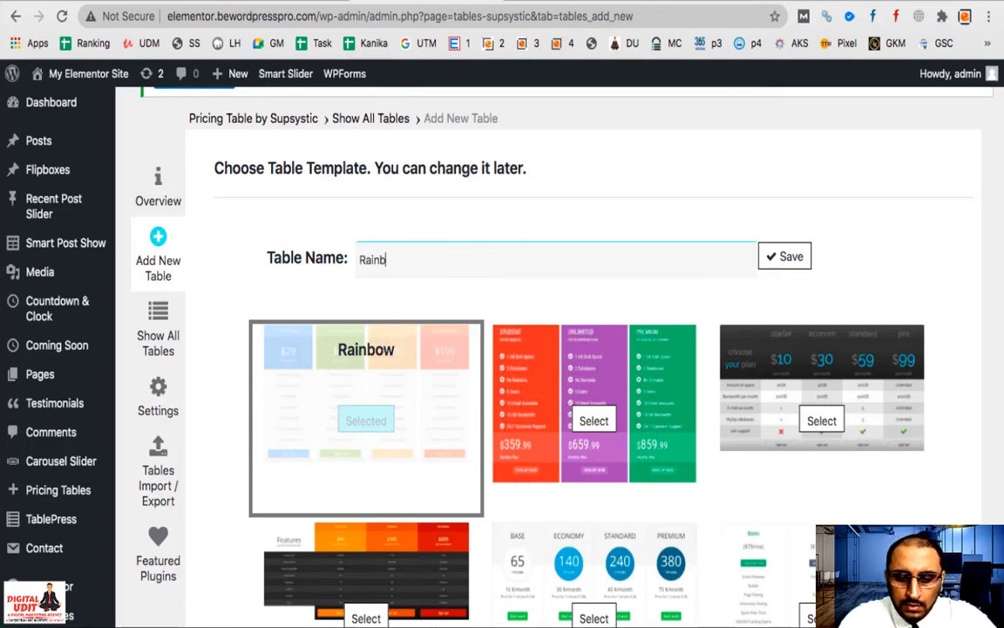
click(789, 257)
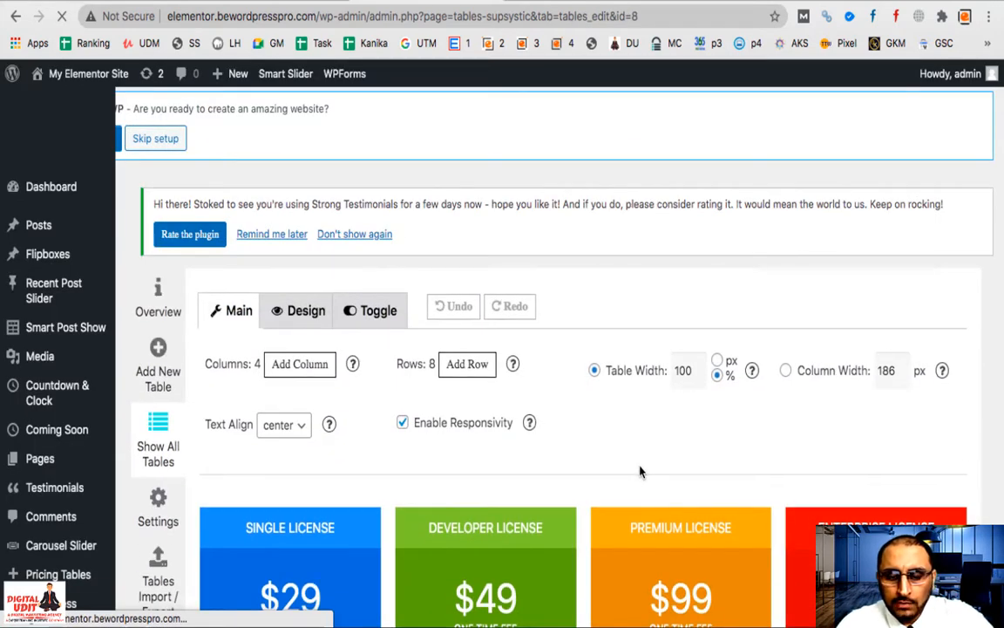
Step: Look over the Rainbow table's four licence columns, their feature rows and sign-up buttons, and save the table
scroll(513, 445, down, 3)
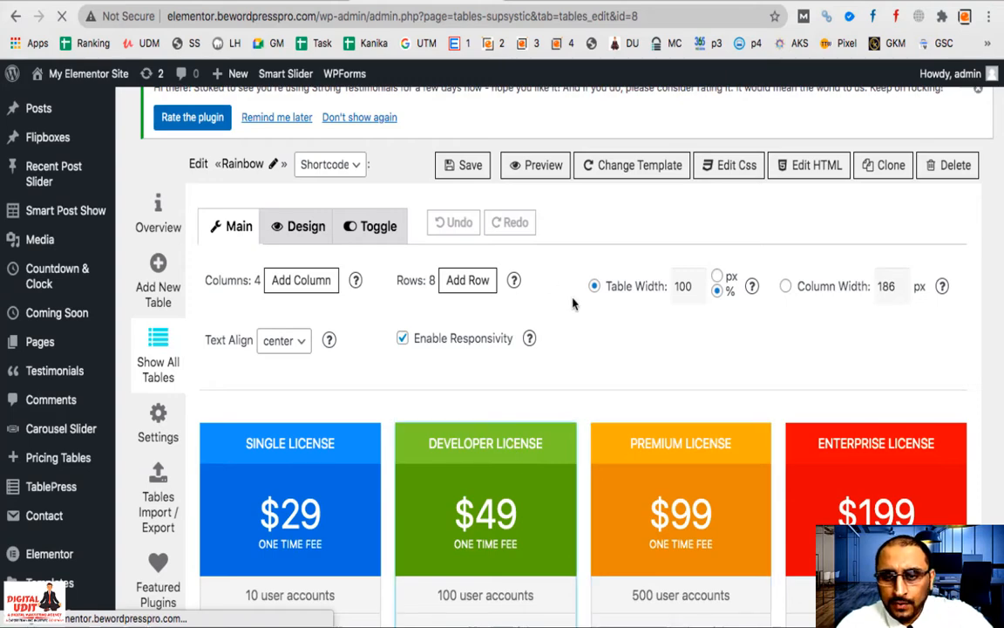
scroll(588, 406, down, 2)
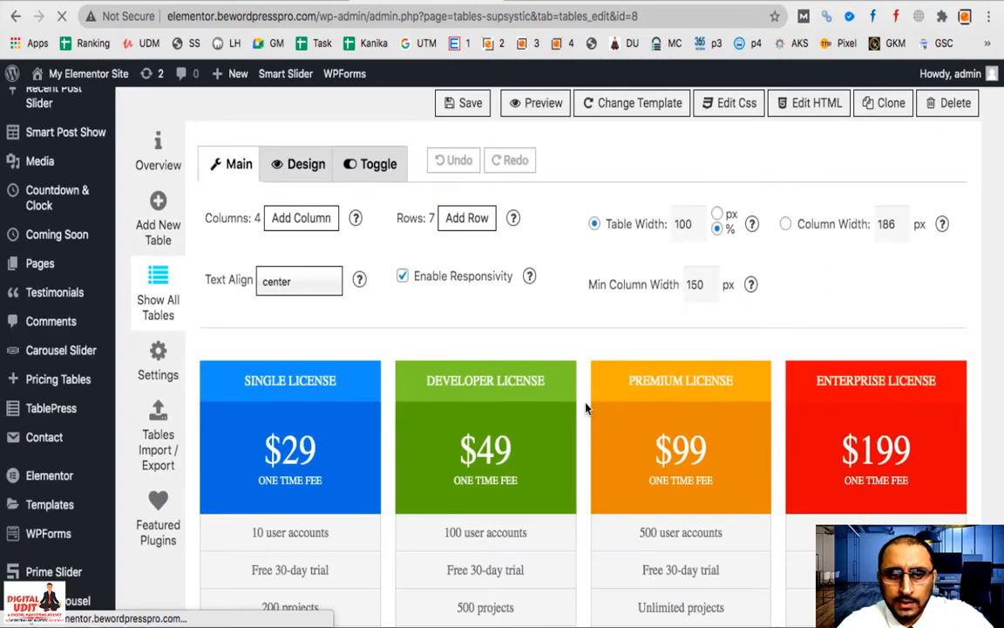
scroll(392, 266, down, 2)
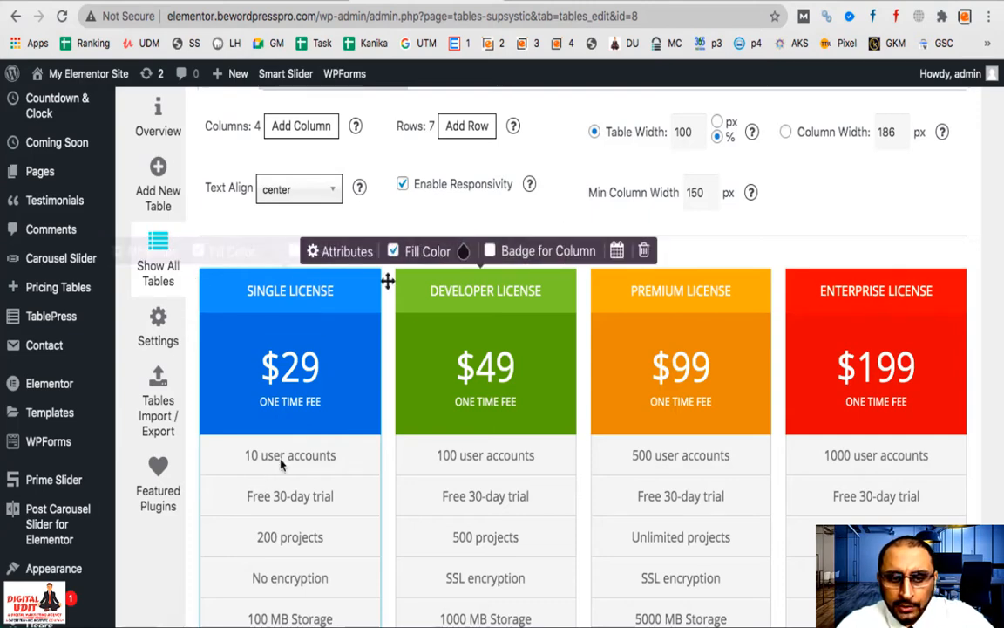
scroll(281, 465, down, 4)
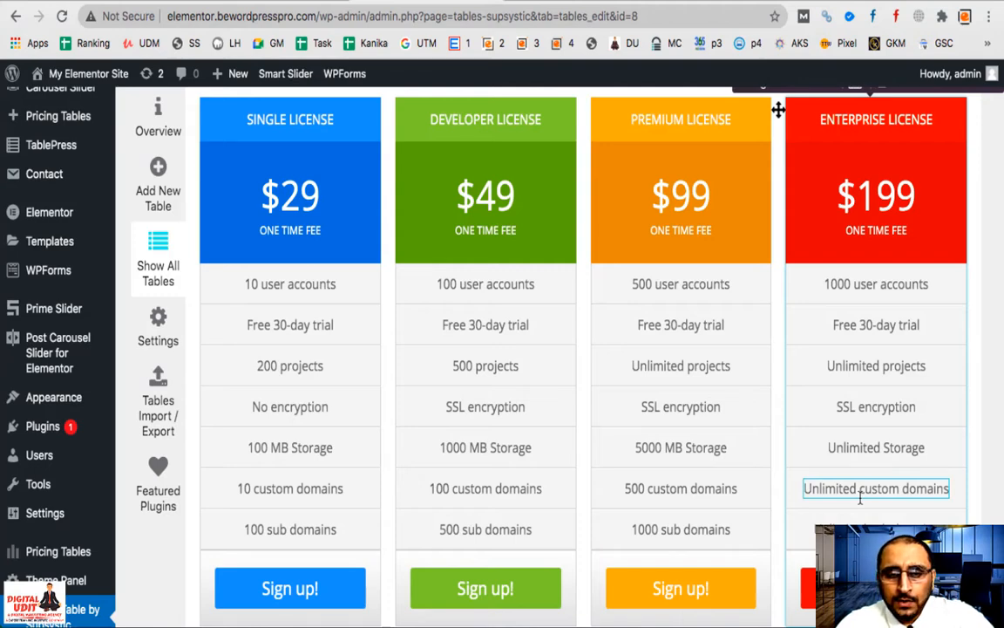
scroll(861, 497, up, 1)
scroll(861, 497, down, 1)
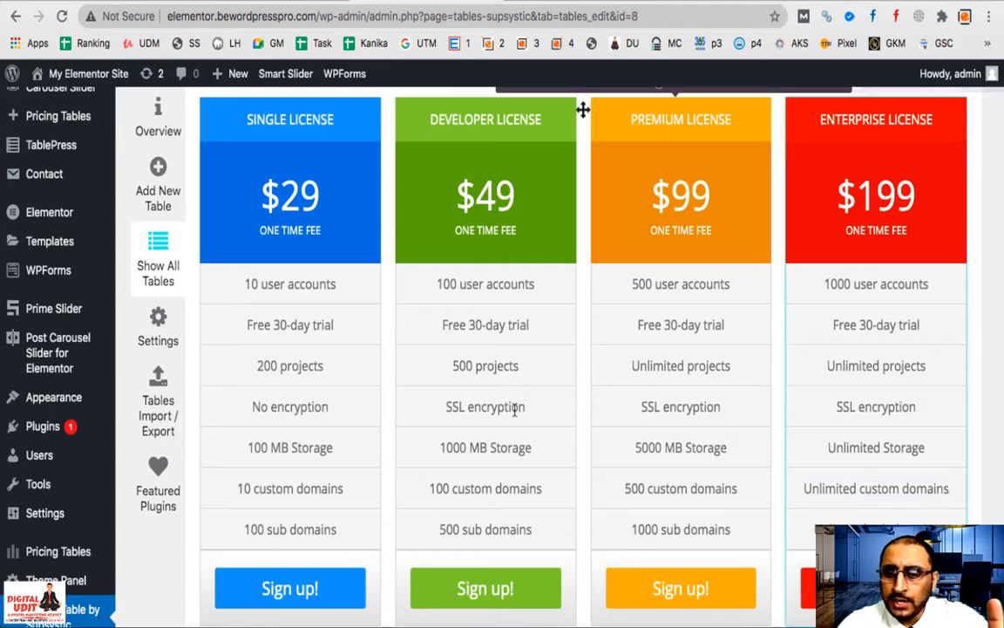
scroll(514, 410, down, 3)
scroll(515, 410, up, 8)
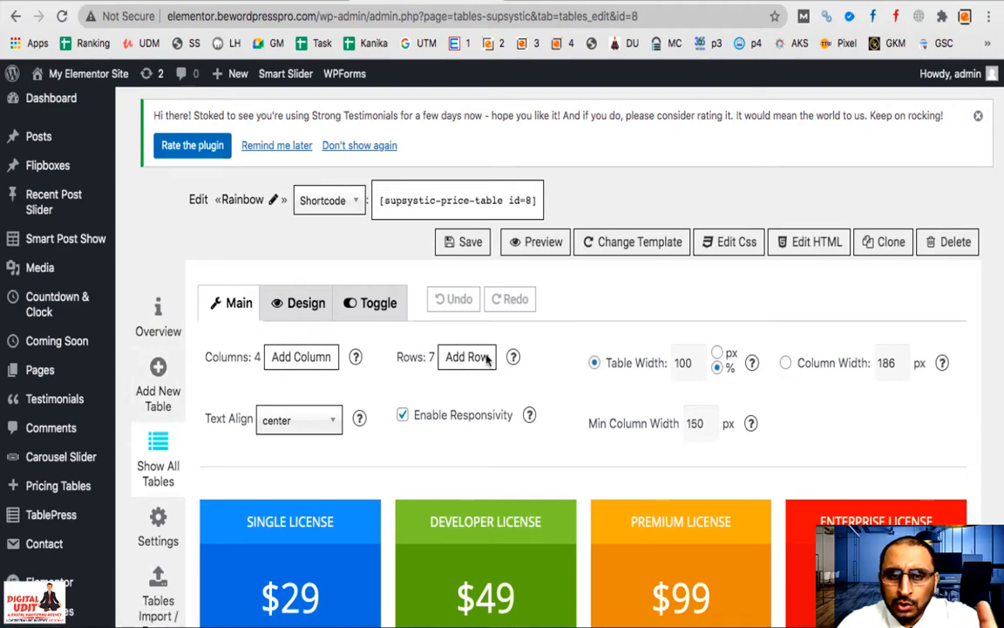
click(466, 246)
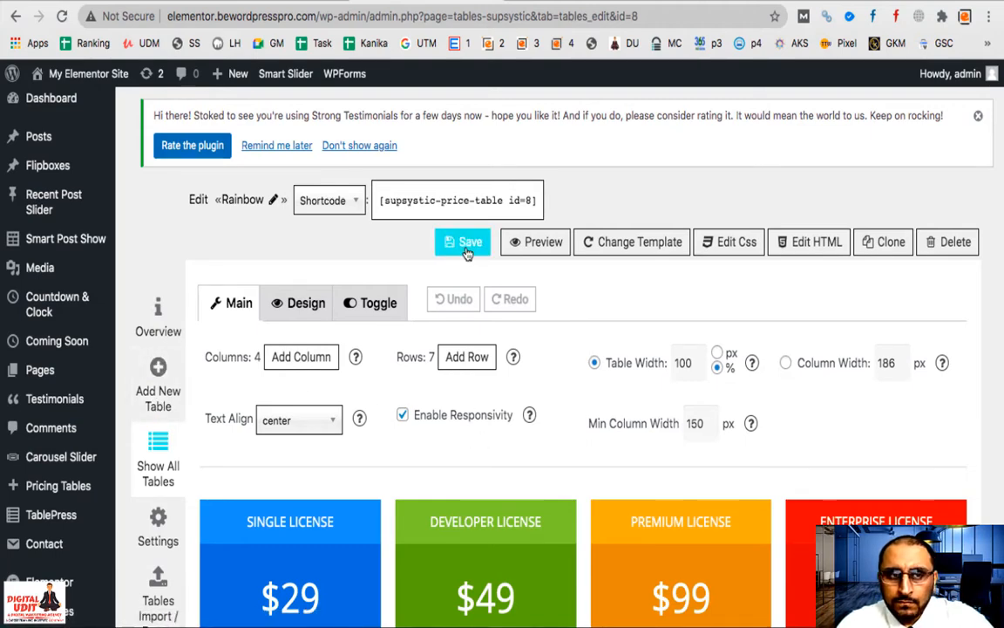
Step: Create another pricing table from the Okul template, name it OKUL and save it
click(157, 395)
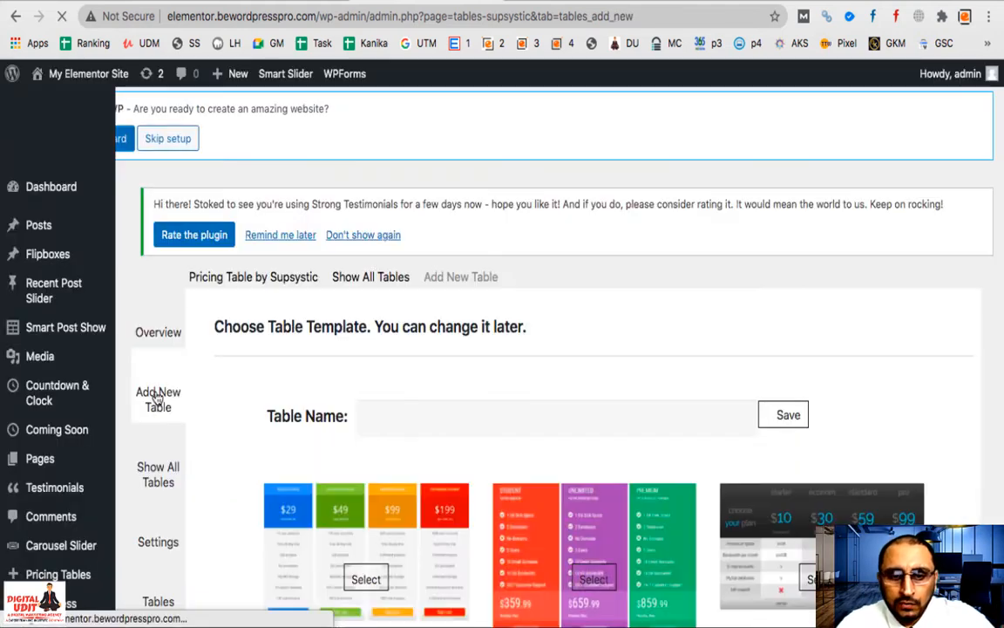
scroll(420, 462, down, 3)
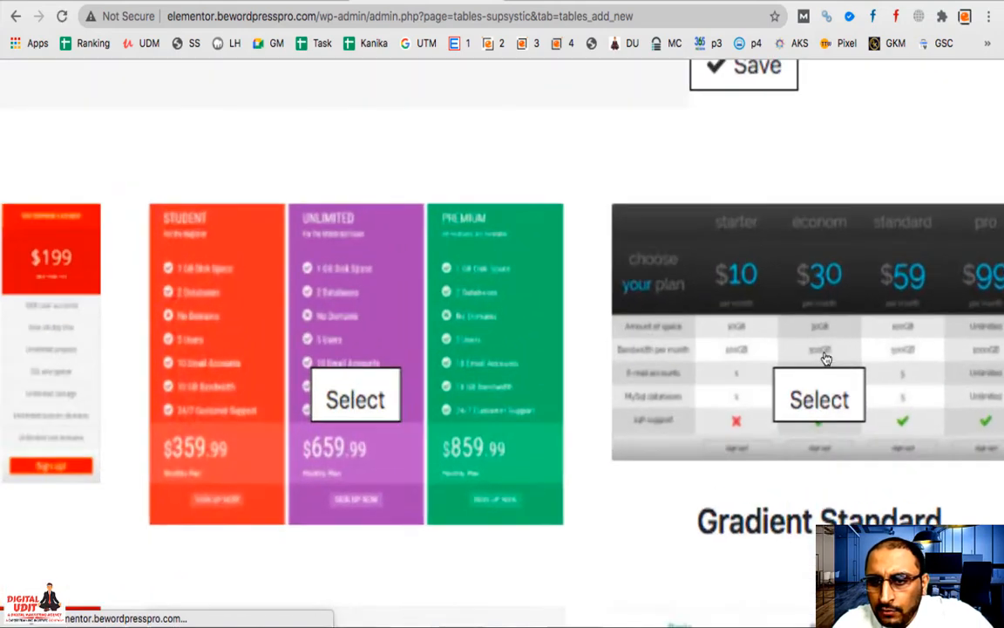
scroll(826, 357, up, 4)
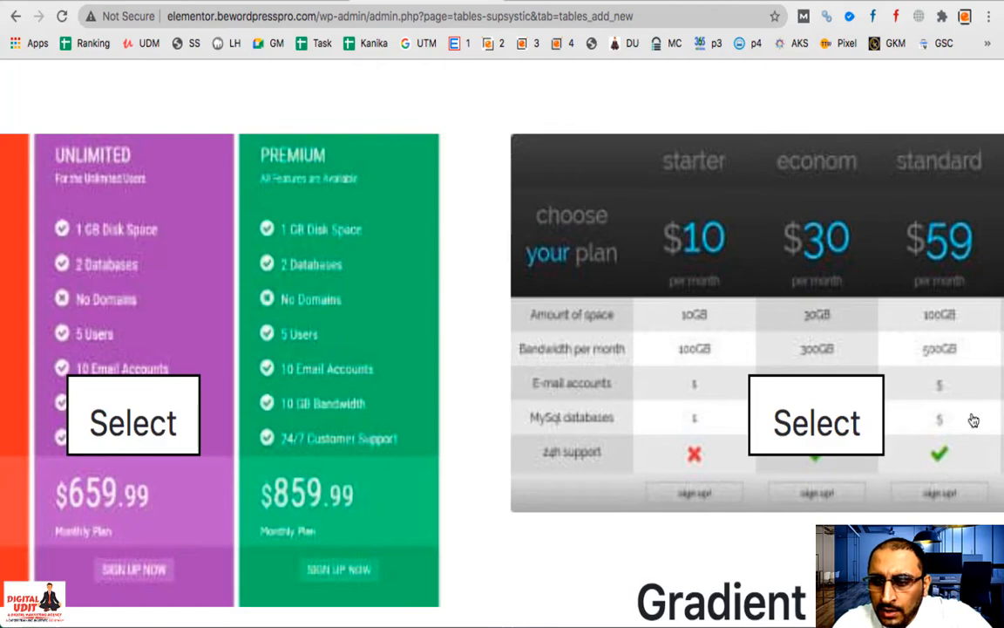
scroll(657, 499, down, 4)
scroll(657, 498, down, 5)
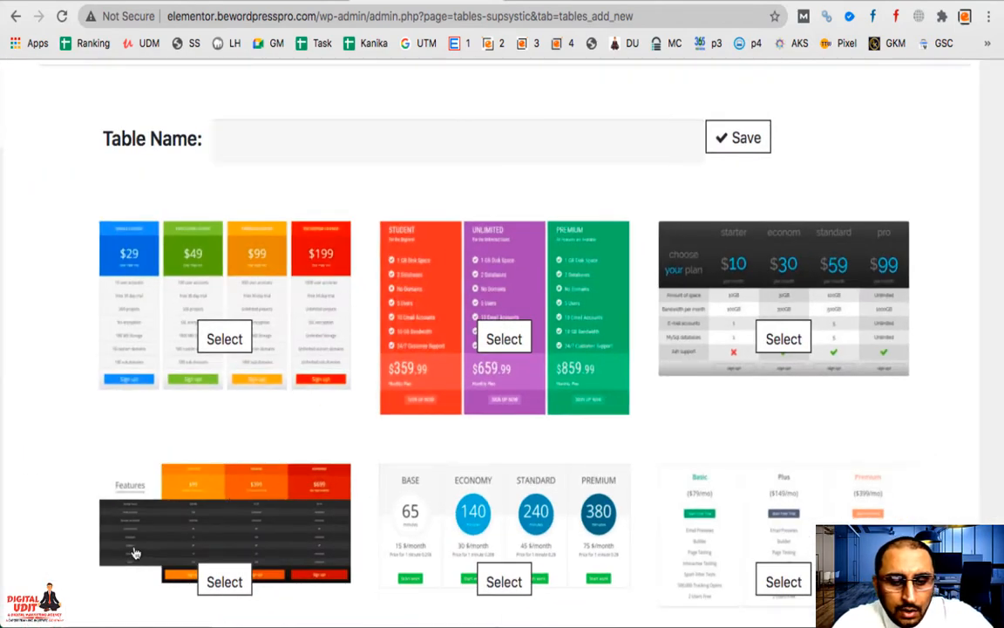
scroll(135, 553, up, 5)
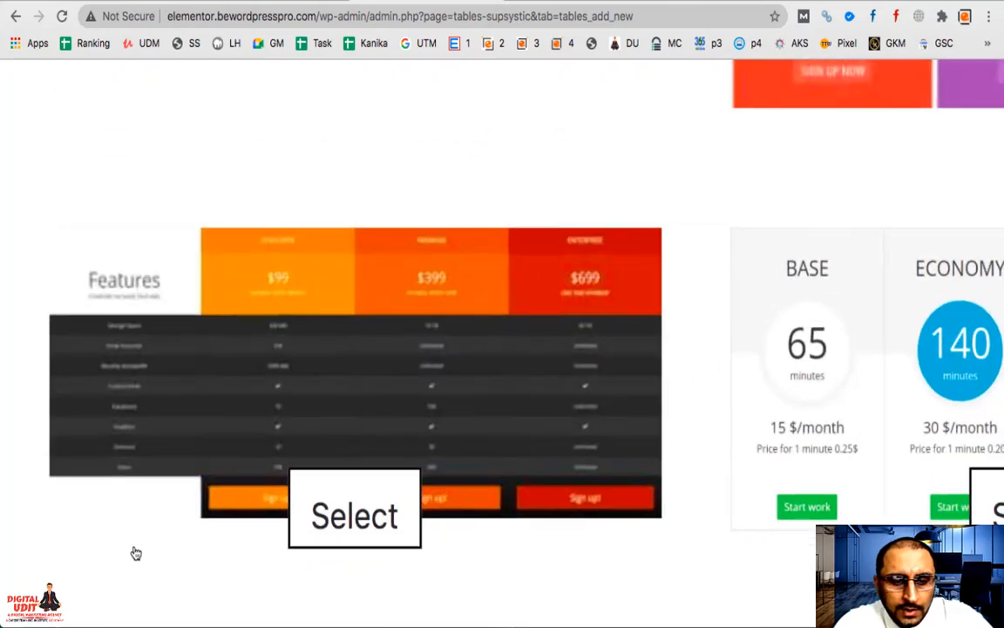
scroll(319, 516, down, 5)
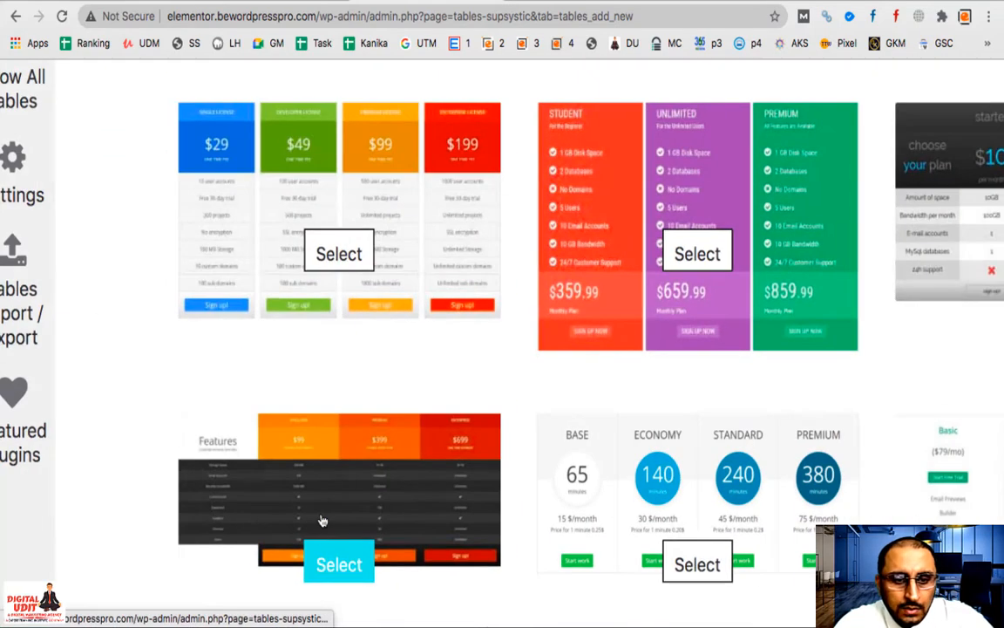
click(330, 567)
scroll(330, 567, down, 5)
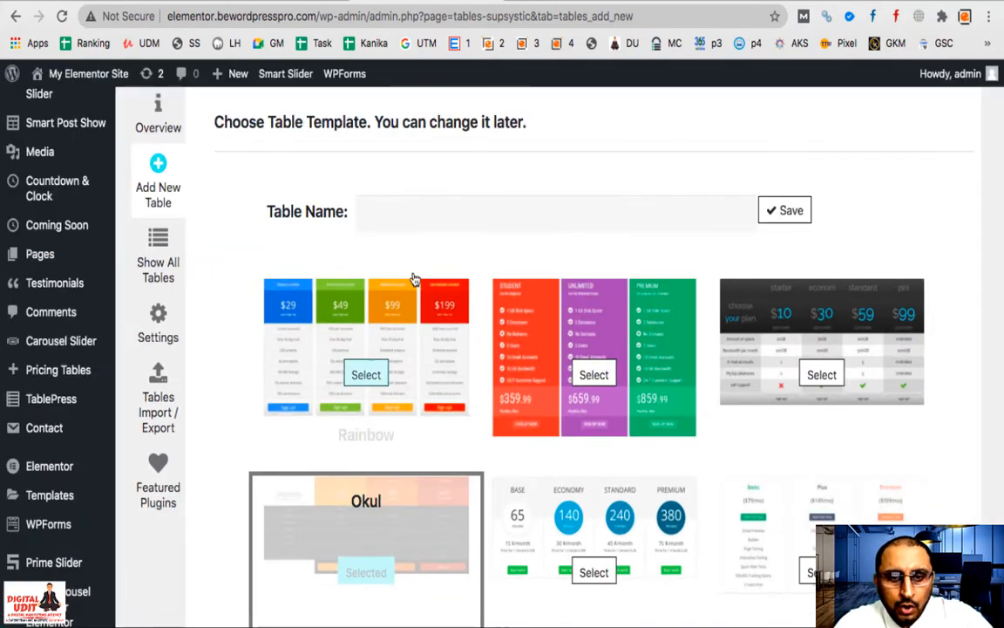
click(433, 216)
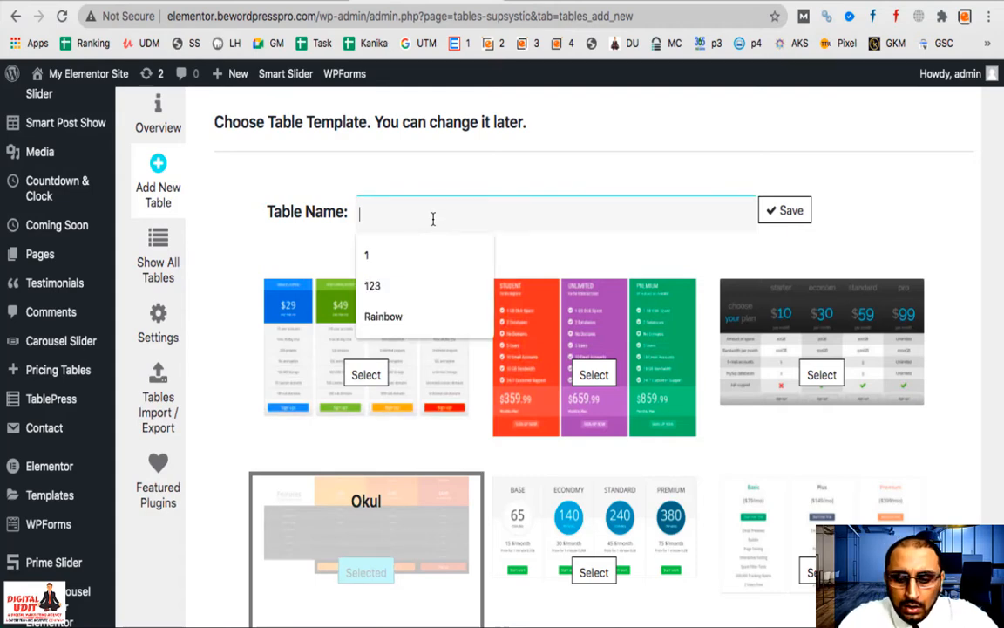
text(o)
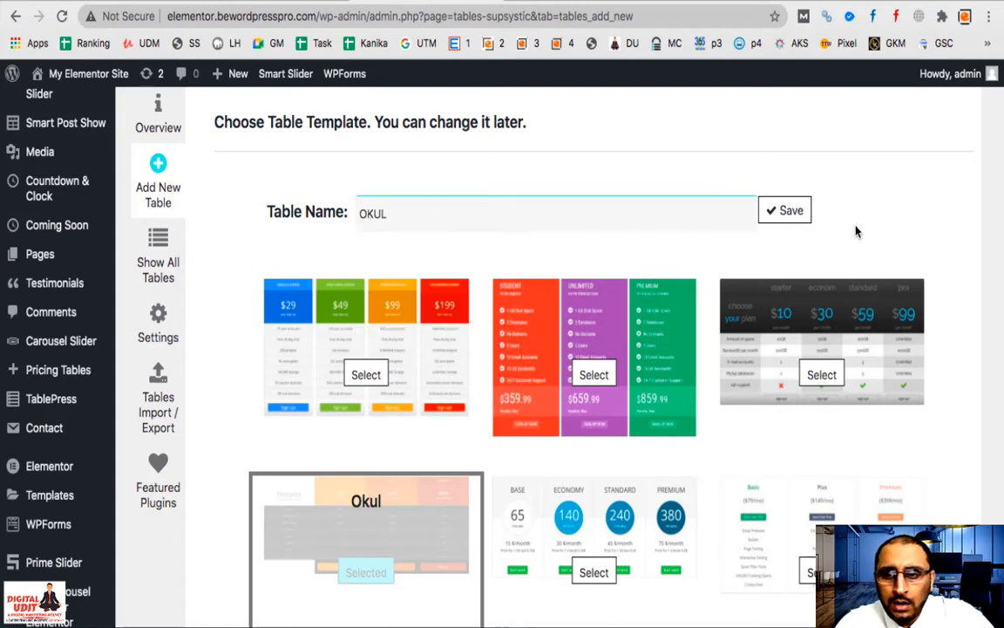
click(790, 214)
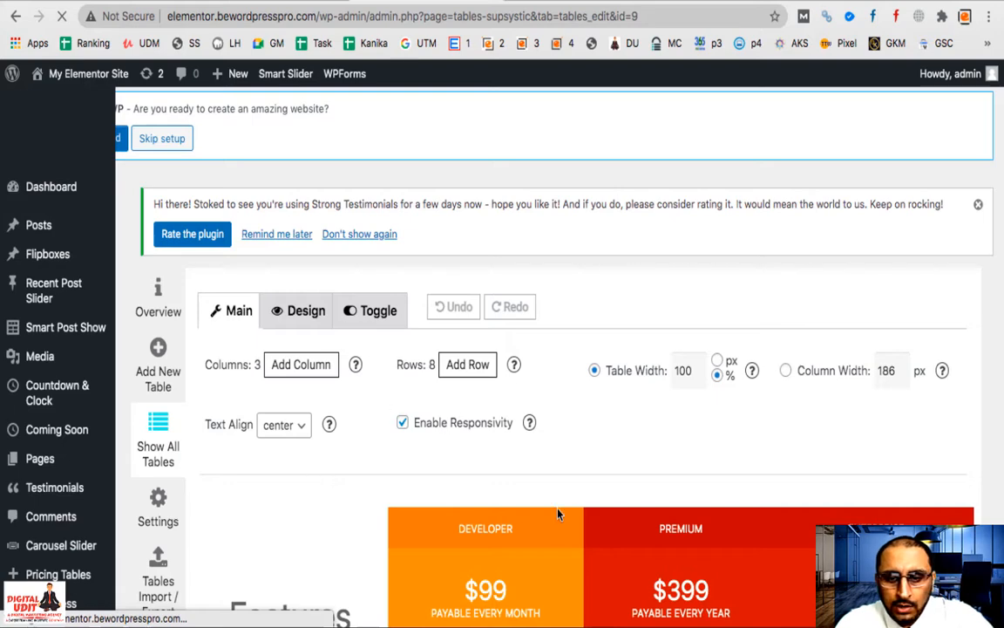
Step: Add one row to the OKUL table and delete the "COMPARE PACKAGE FEATURES" subtitle from the Features header
scroll(511, 444, down, 5)
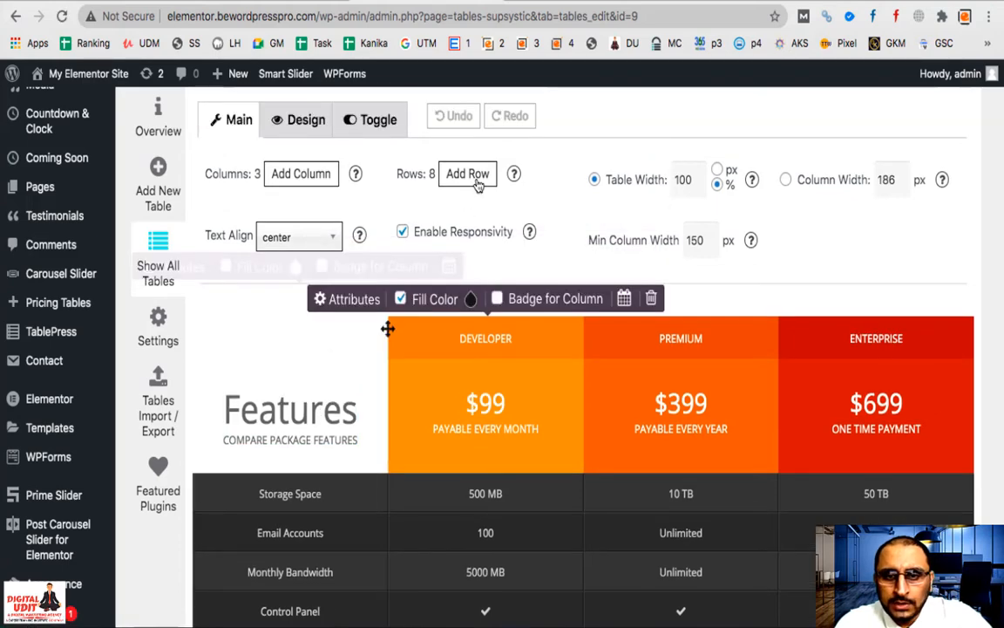
click(474, 178)
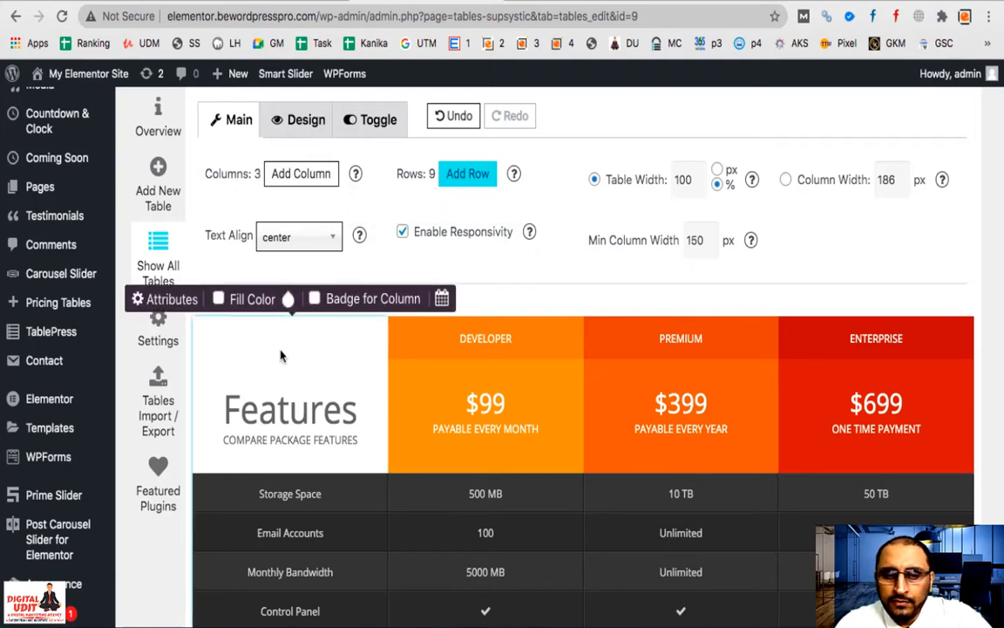
scroll(319, 366, down, 1)
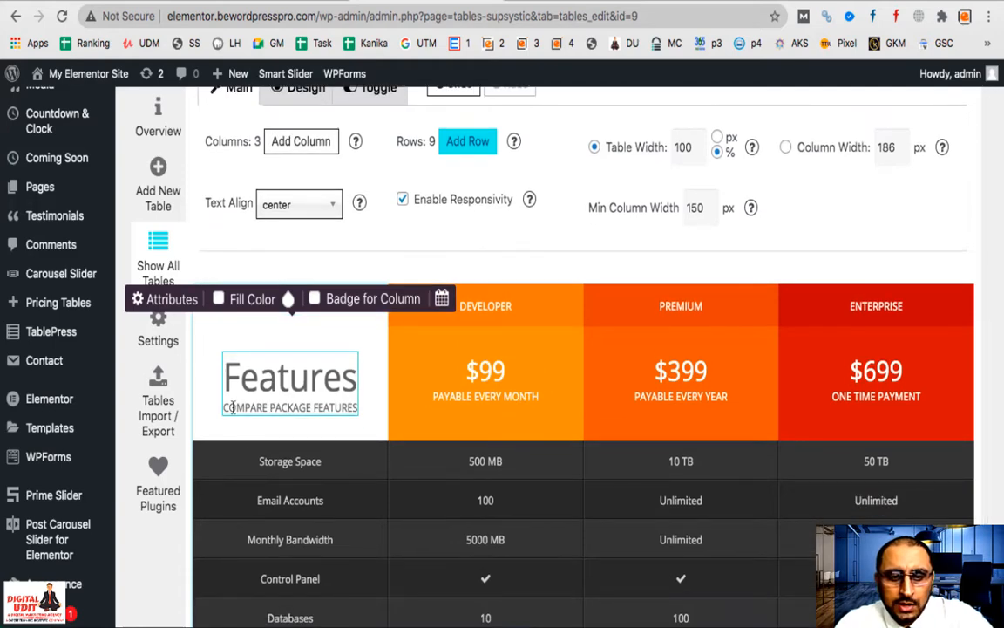
click(290, 410)
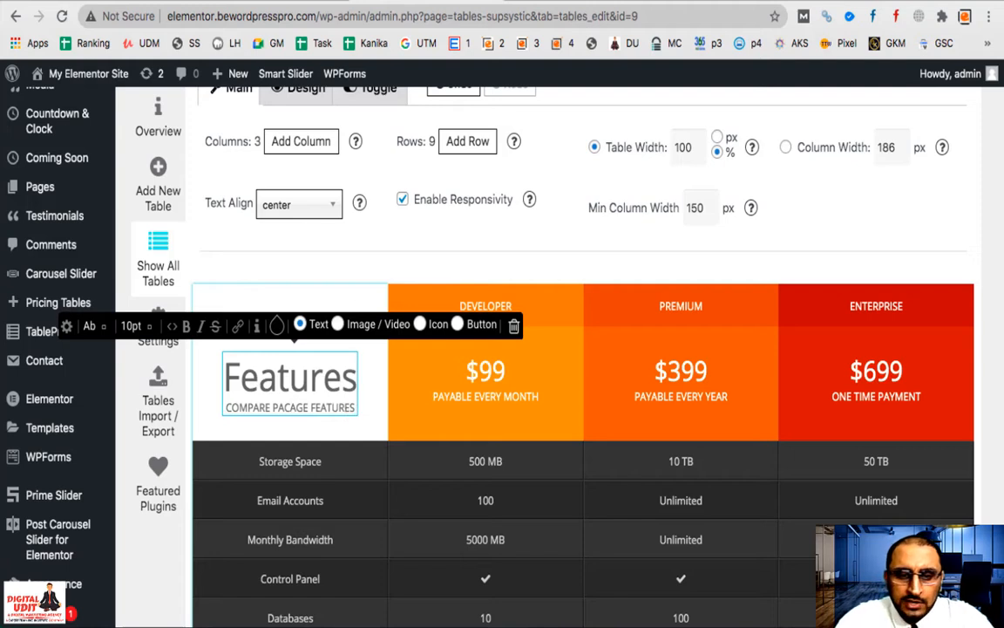
key(Delete)
key(Delete)
key(Delete)
key(Delete)
key(Delete)
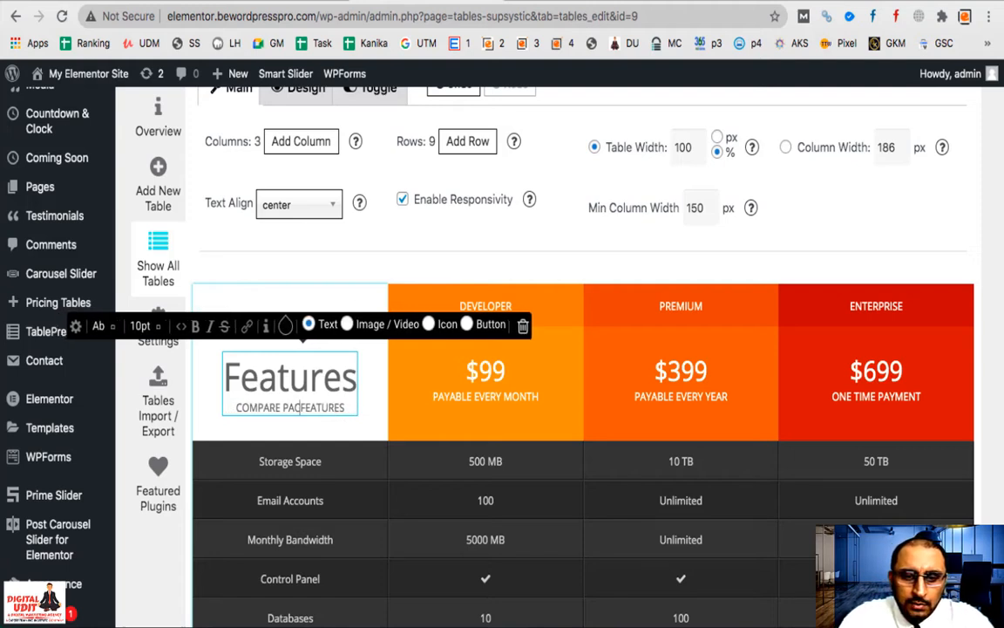
click(334, 407)
key(BackSpace)
key(BackSpace)
key(BackSpace)
key(BackSpace)
key(BackSpace)
key(BackSpace)
key(BackSpace)
key(BackSpace)
key(BackSpace)
key(BackSpace)
key(BackSpace)
key(BackSpace)
key(BackSpace)
key(BackSpace)
key(BackSpace)
key(BackSpace)
key(BackSpace)
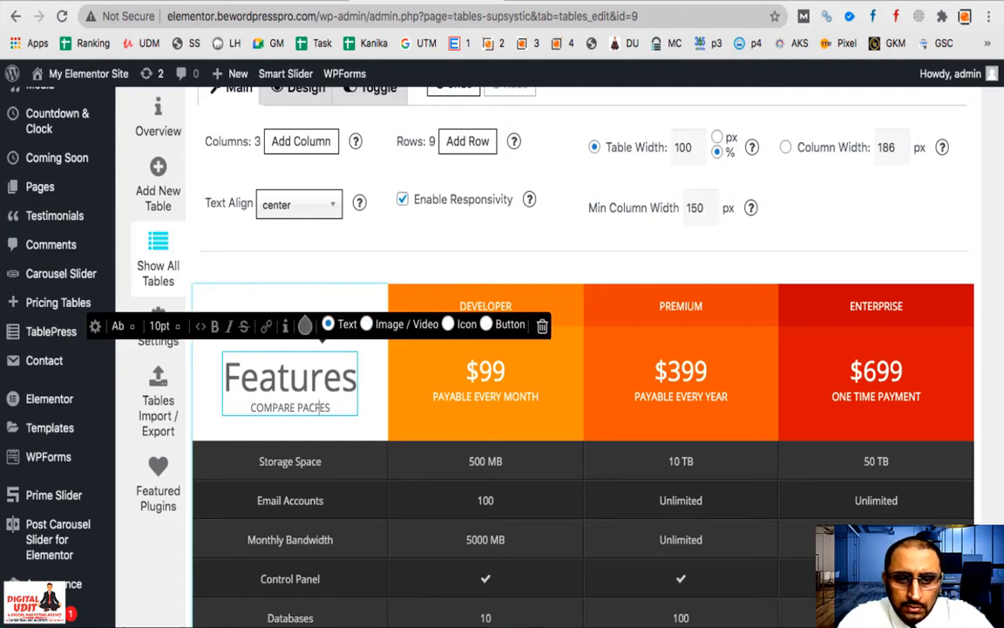
key(Delete)
key(Delete)
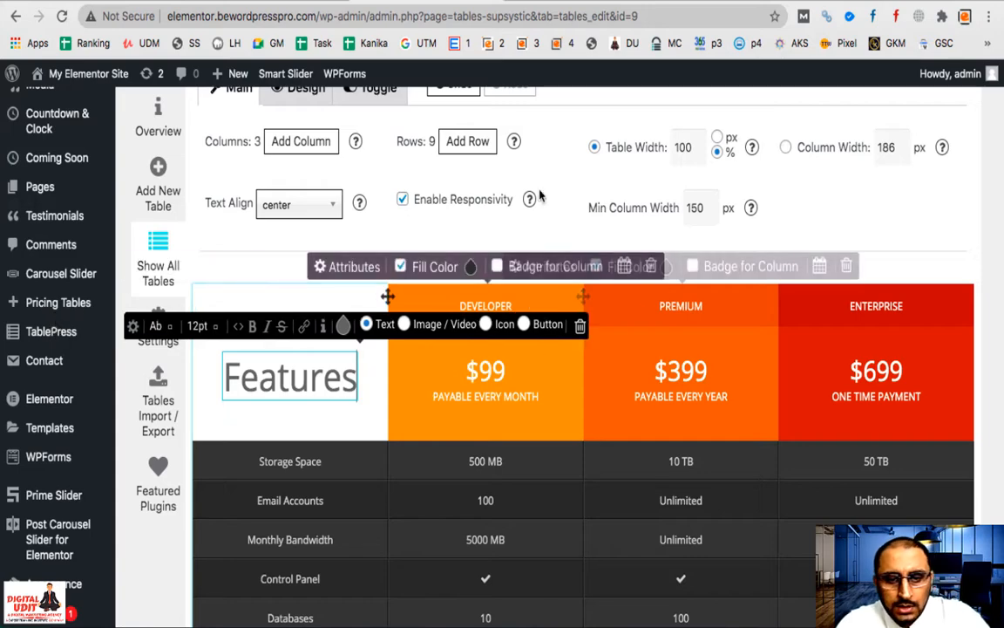
Step: Add six more rows to the OKUL table for a total of 15, and check them below the Users row
scroll(275, 426, down, 5)
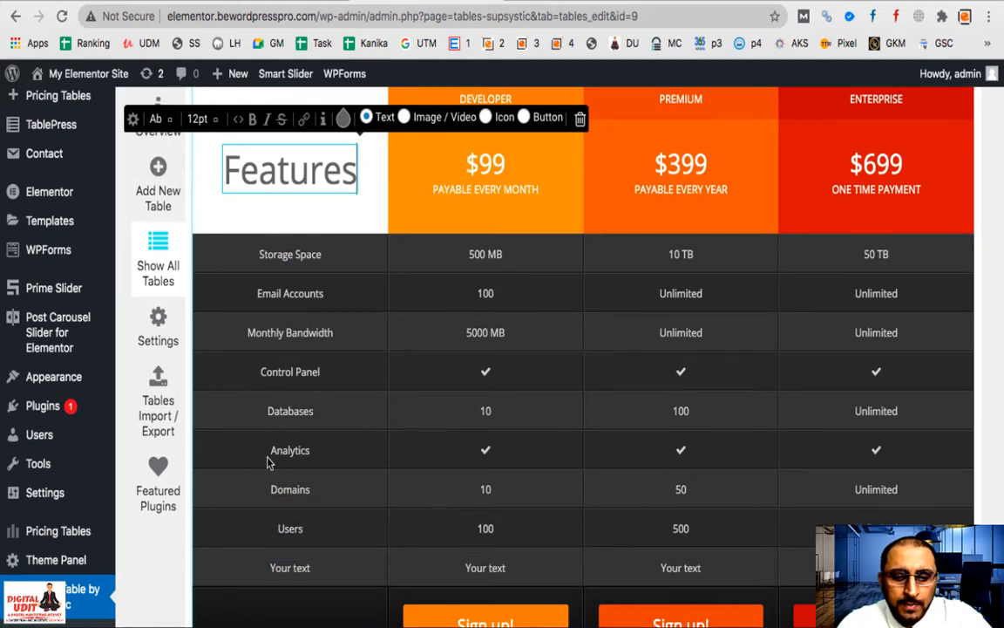
scroll(270, 464, down, 2)
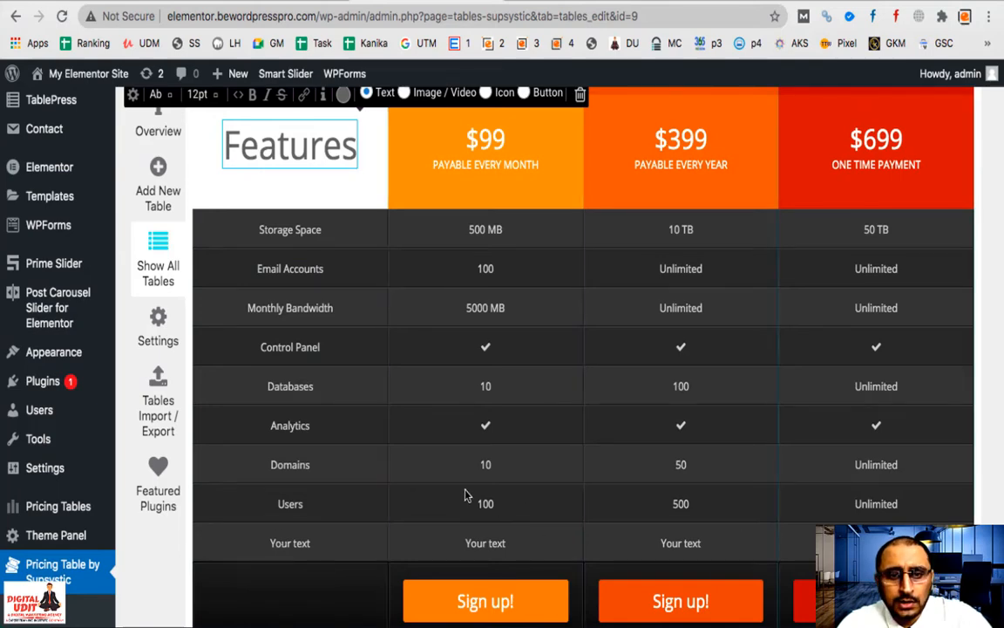
scroll(447, 441, up, 5)
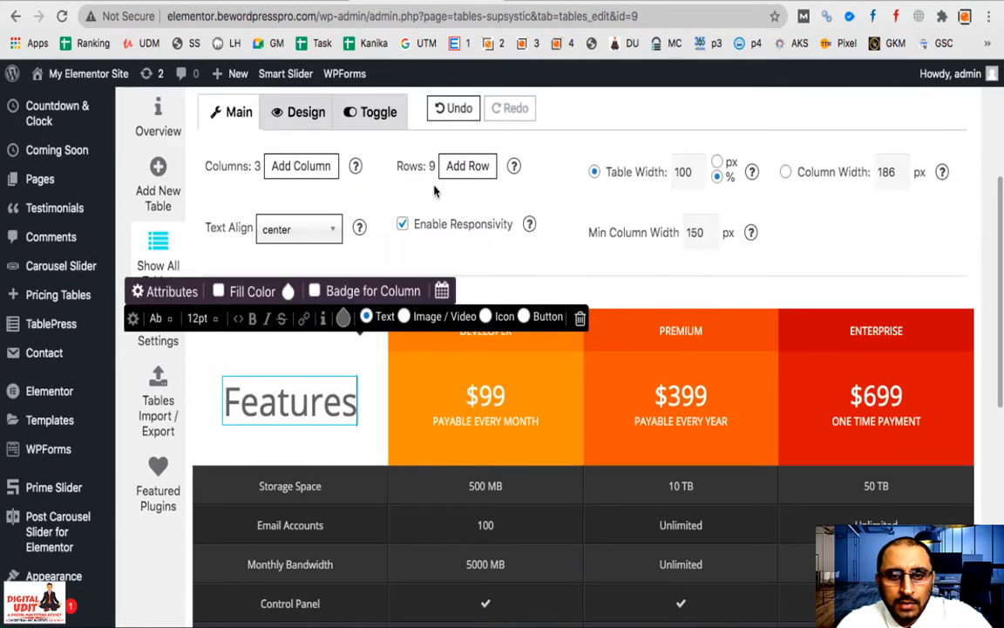
click(471, 167)
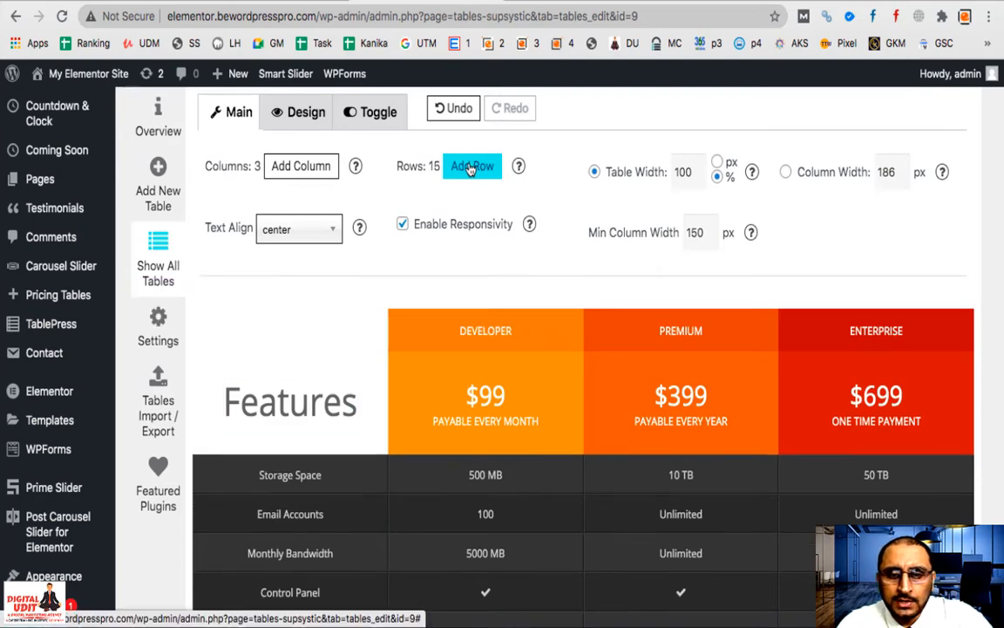
click(306, 365)
scroll(305, 371, down, 3)
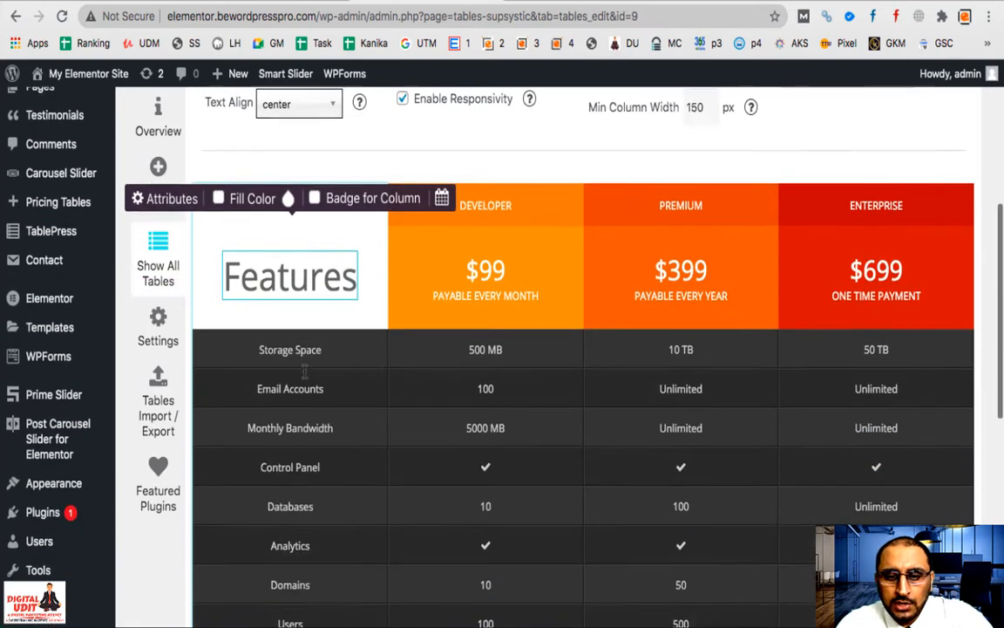
scroll(304, 370, down, 8)
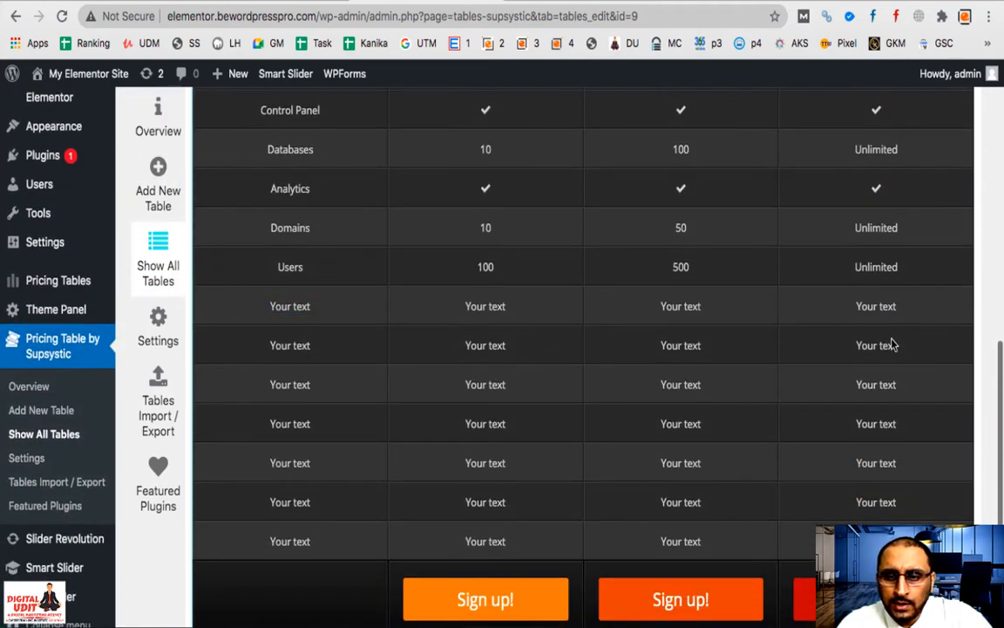
Step: Insert one new row below the first "Your text" row and another below the second one
click(293, 304)
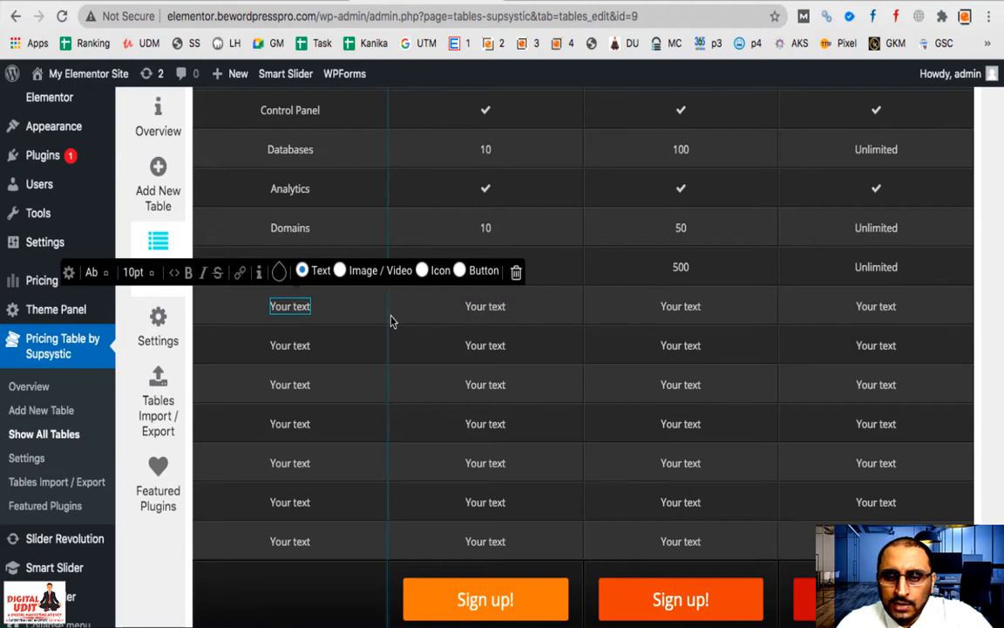
mouse_move(478, 311)
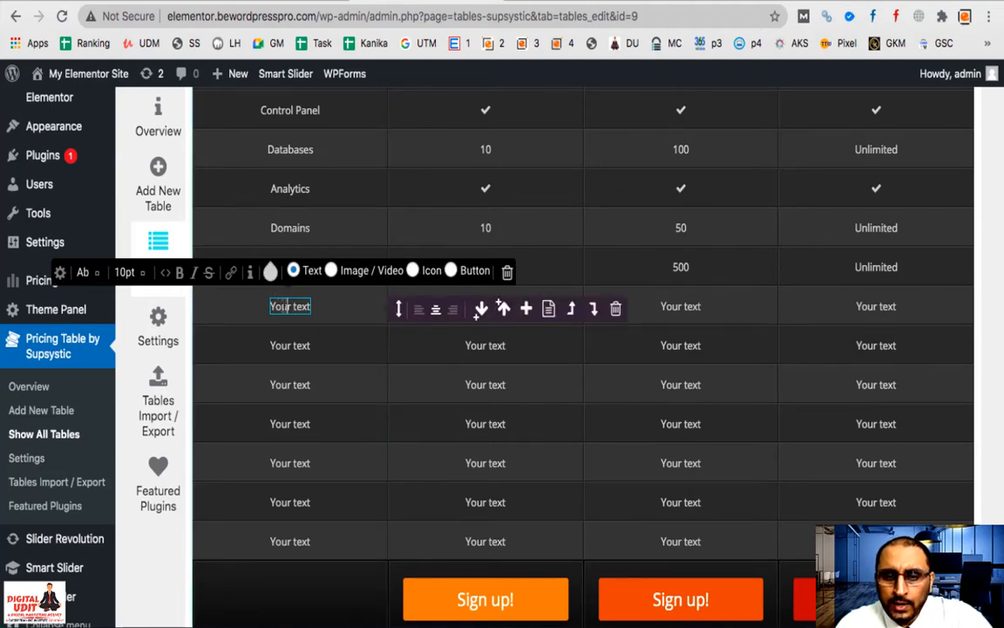
click(480, 310)
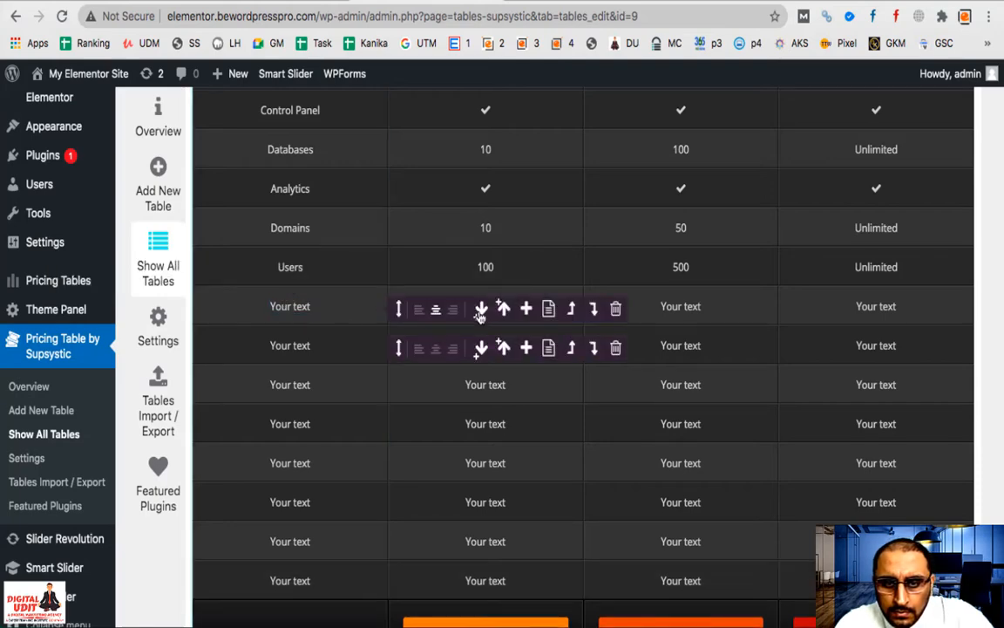
click(481, 348)
scroll(611, 541, down, 2)
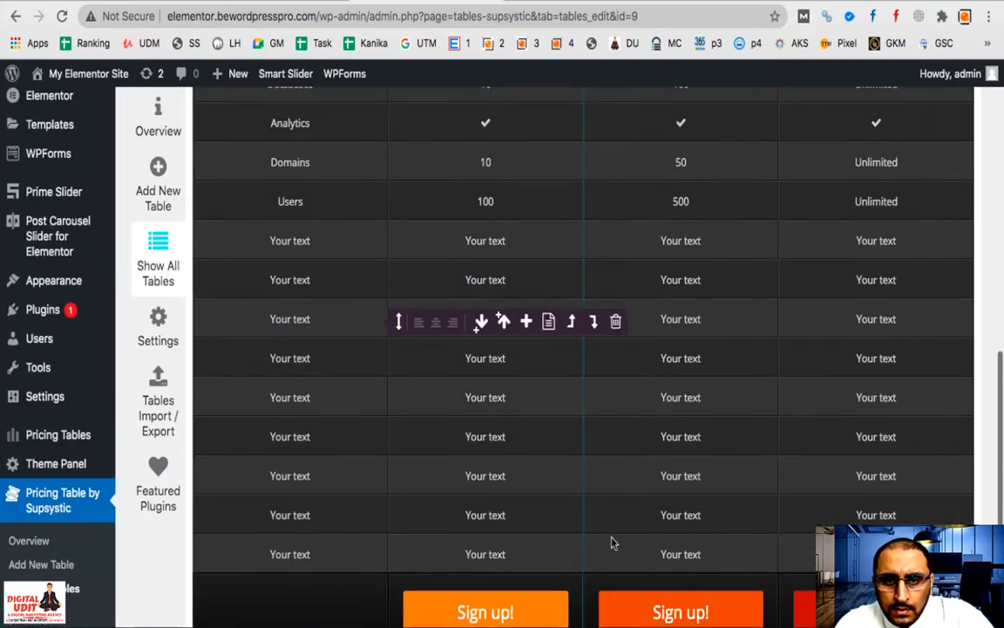
scroll(611, 541, up, 10)
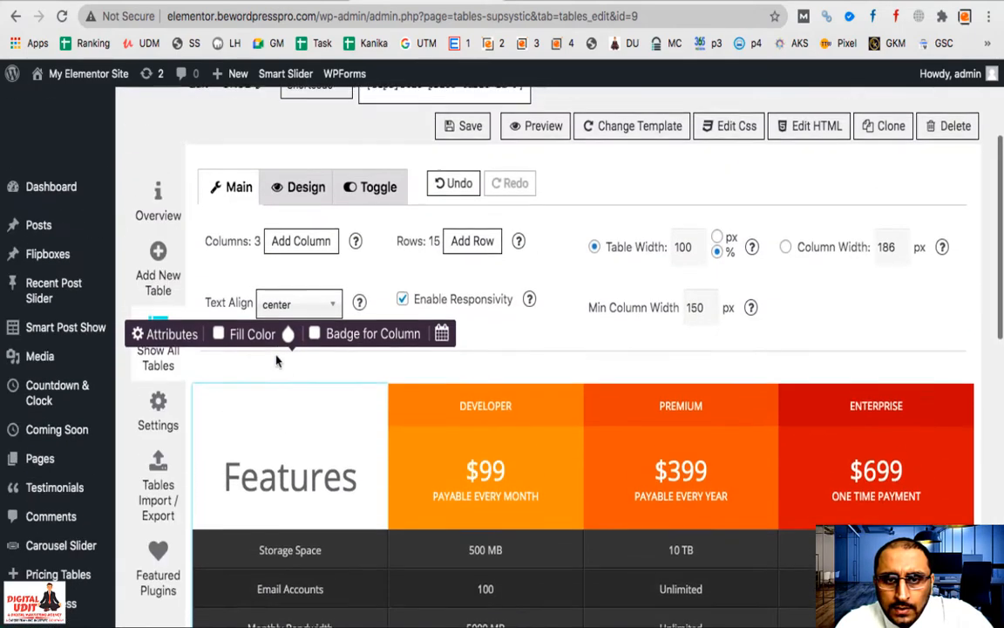
Step: Look through the OKUL table's rows and convert the Email Accounts cell in the Developer column from text to an icon
scroll(410, 361, down, 2)
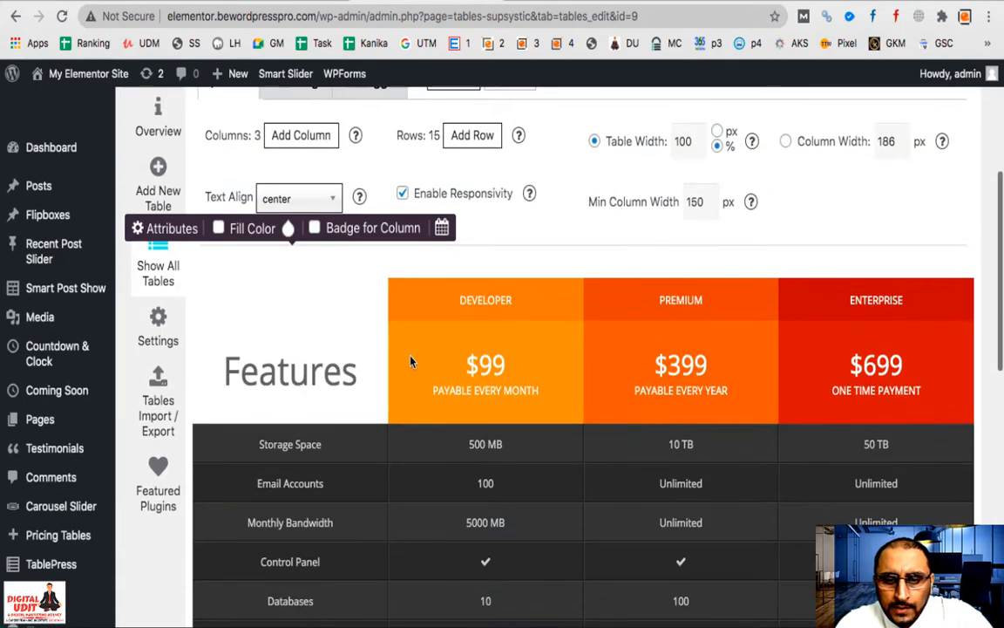
scroll(368, 474, down, 10)
scroll(368, 474, up, 4)
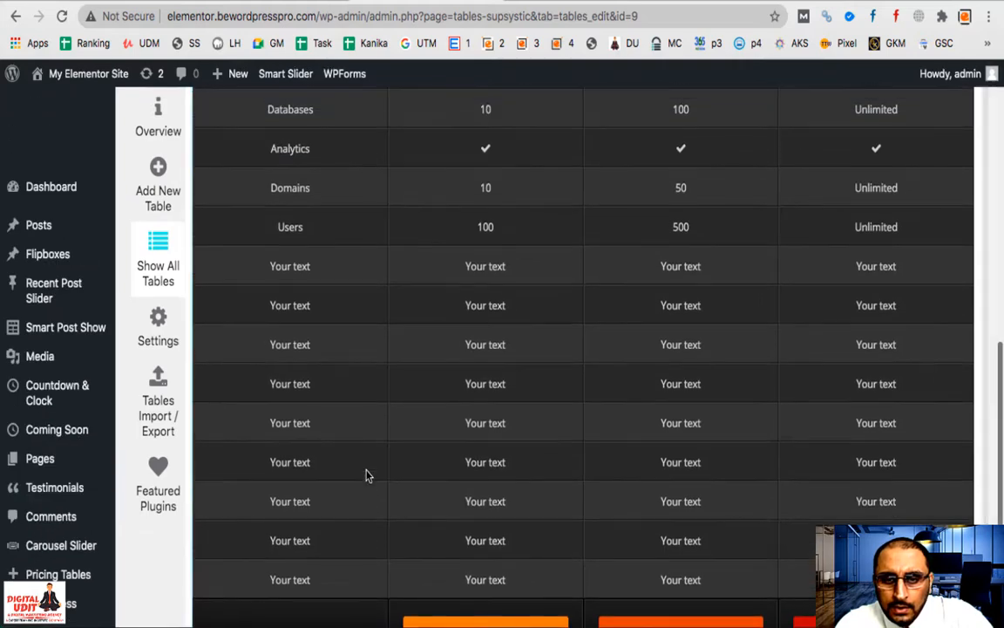
scroll(366, 474, up, 1)
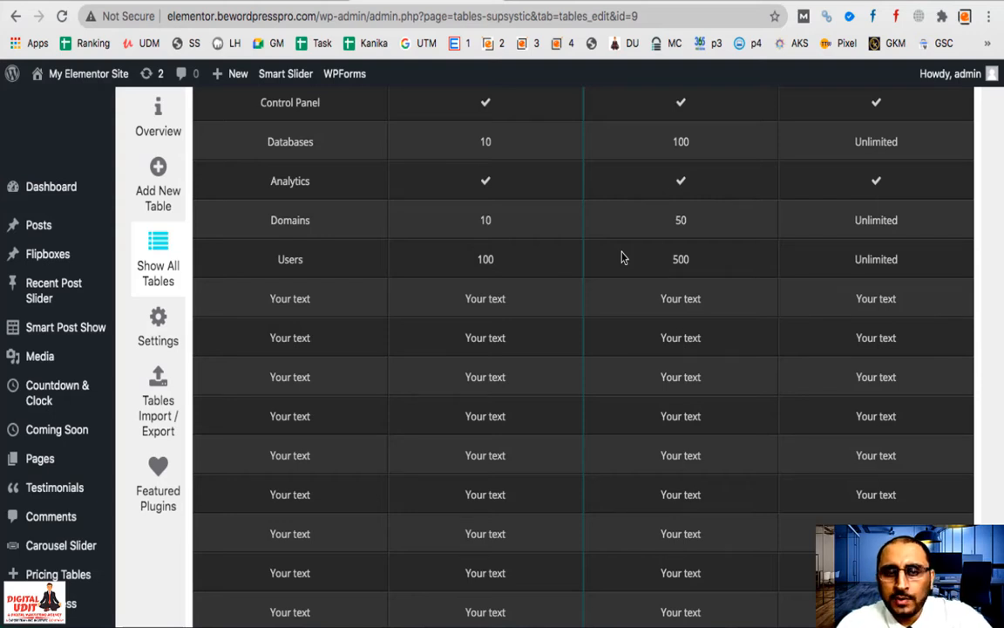
scroll(622, 258, up, 10)
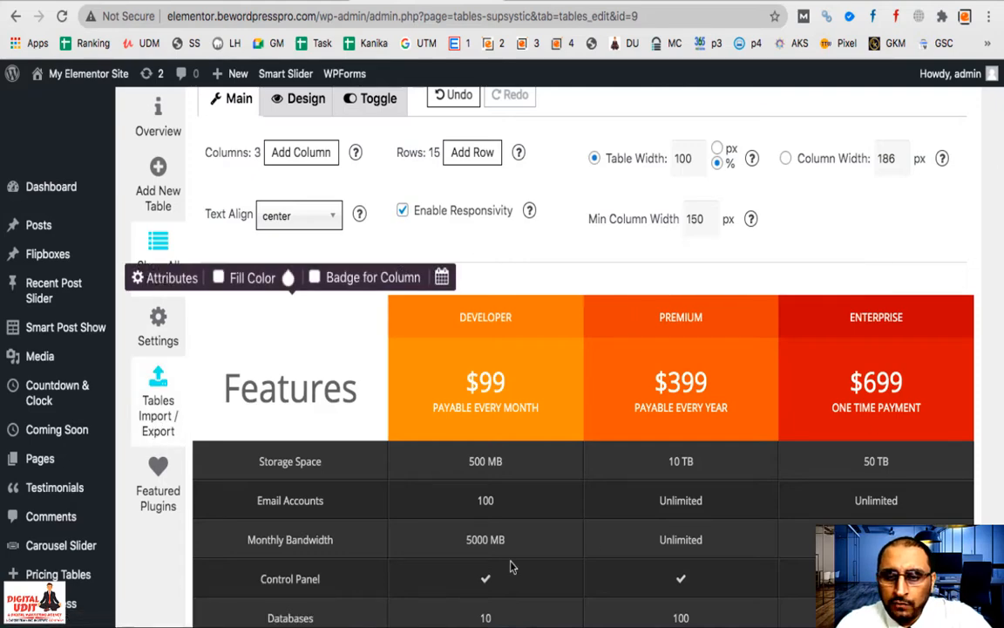
scroll(513, 541, down, 1)
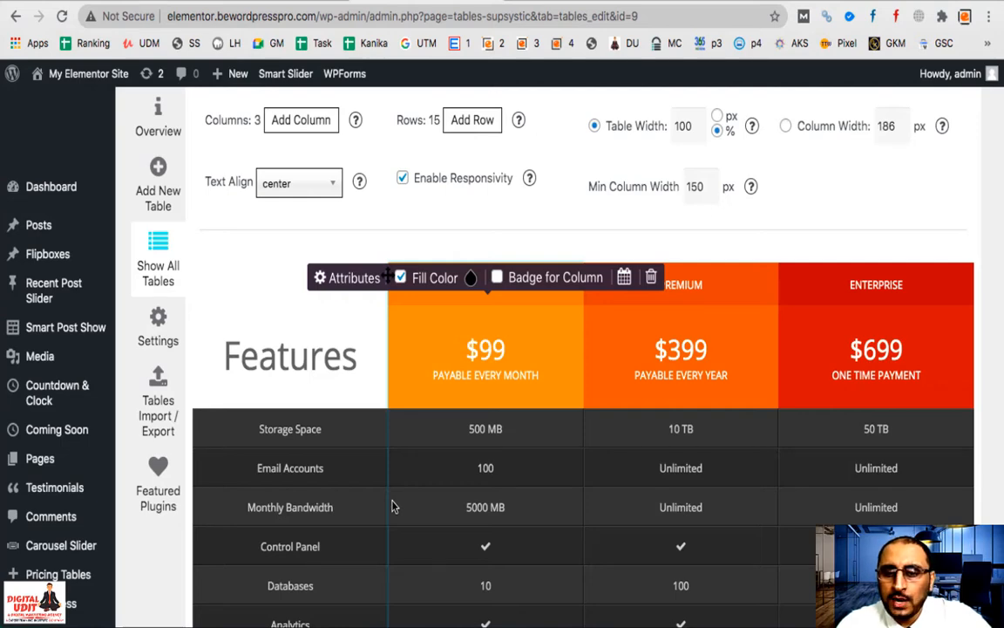
scroll(393, 504, down, 5)
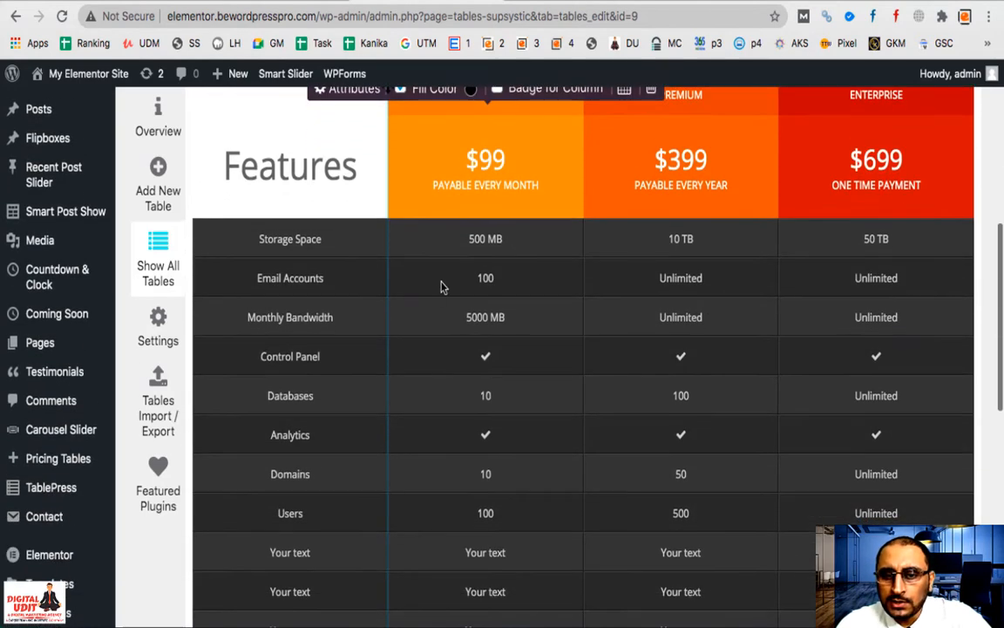
click(485, 239)
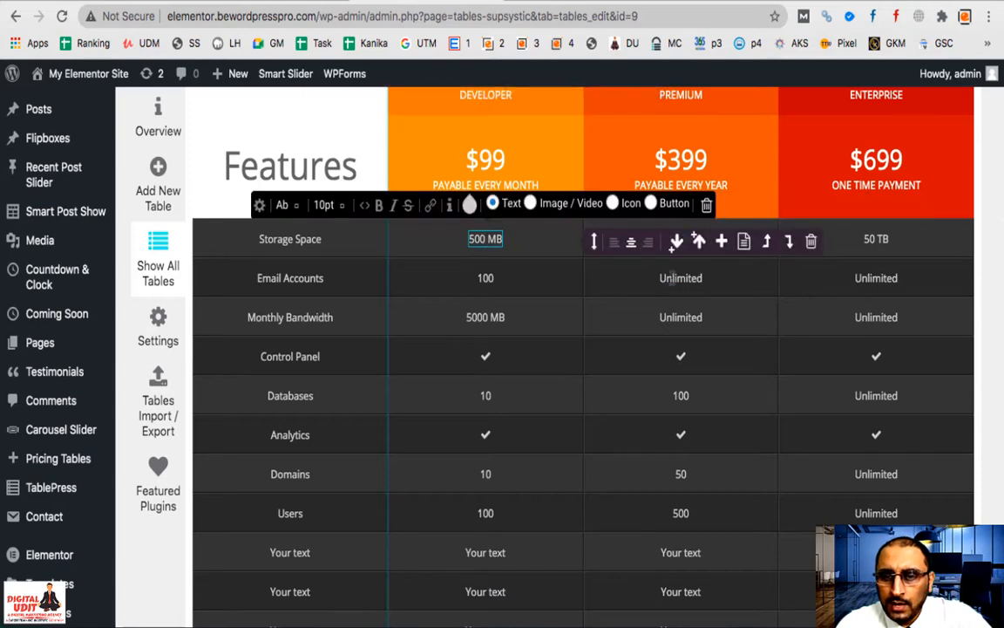
click(680, 277)
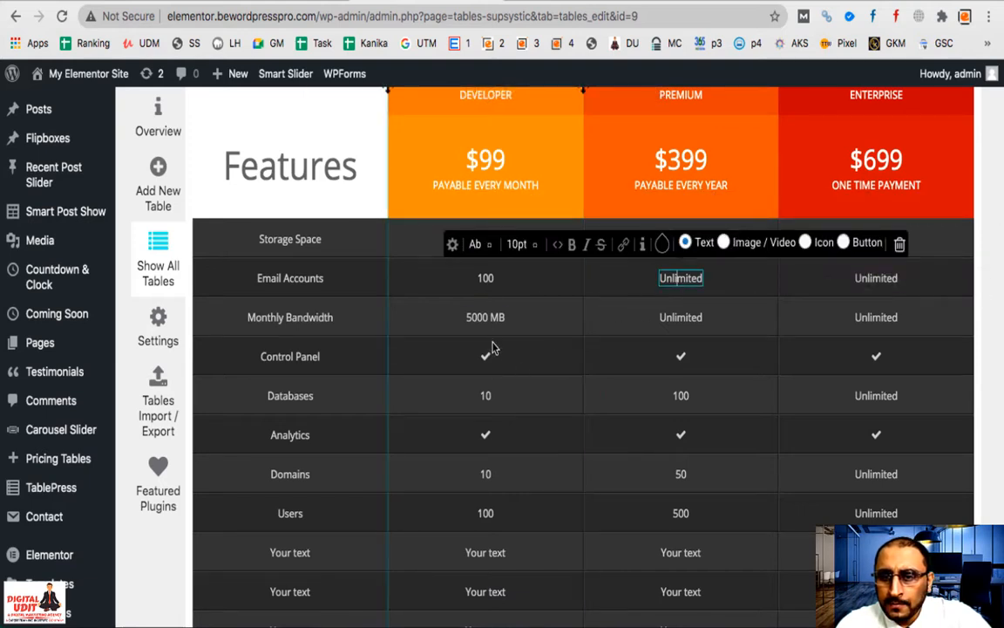
click(486, 277)
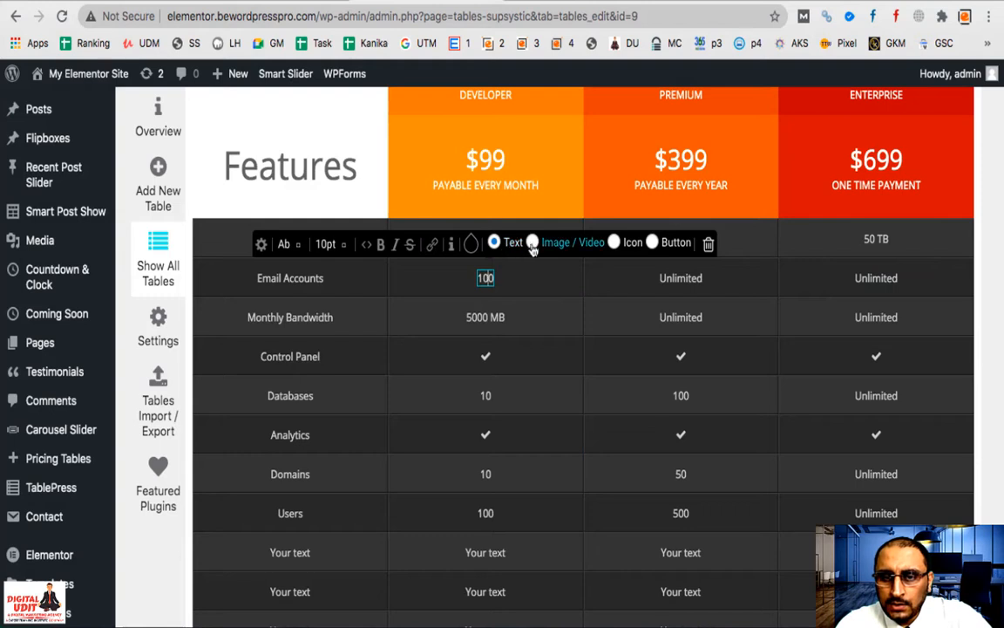
click(614, 244)
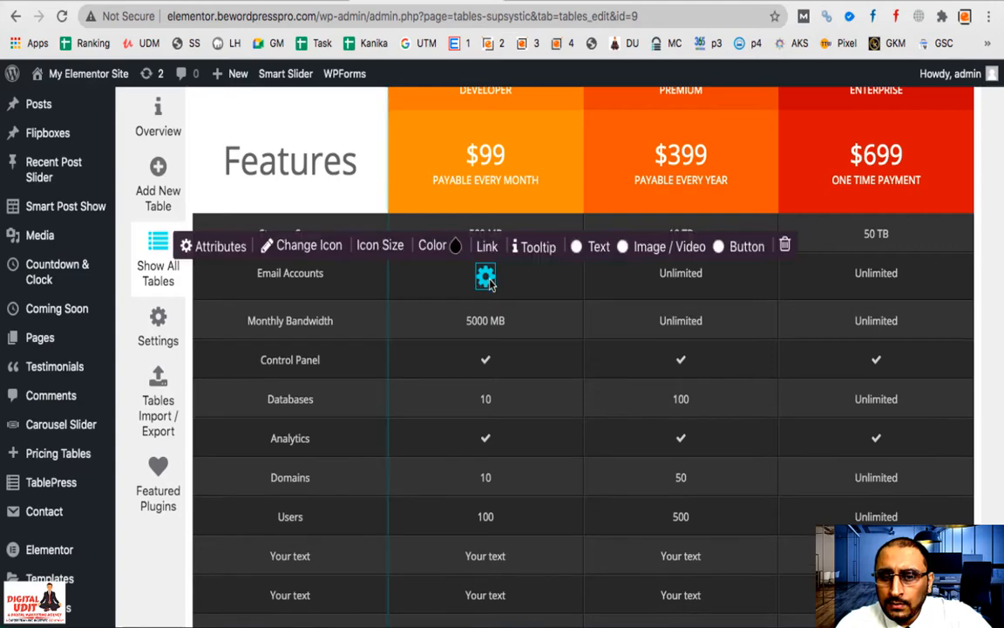
Step: Replace the Developer column's Email Accounts icon with the "check" icon from the icons library
click(307, 246)
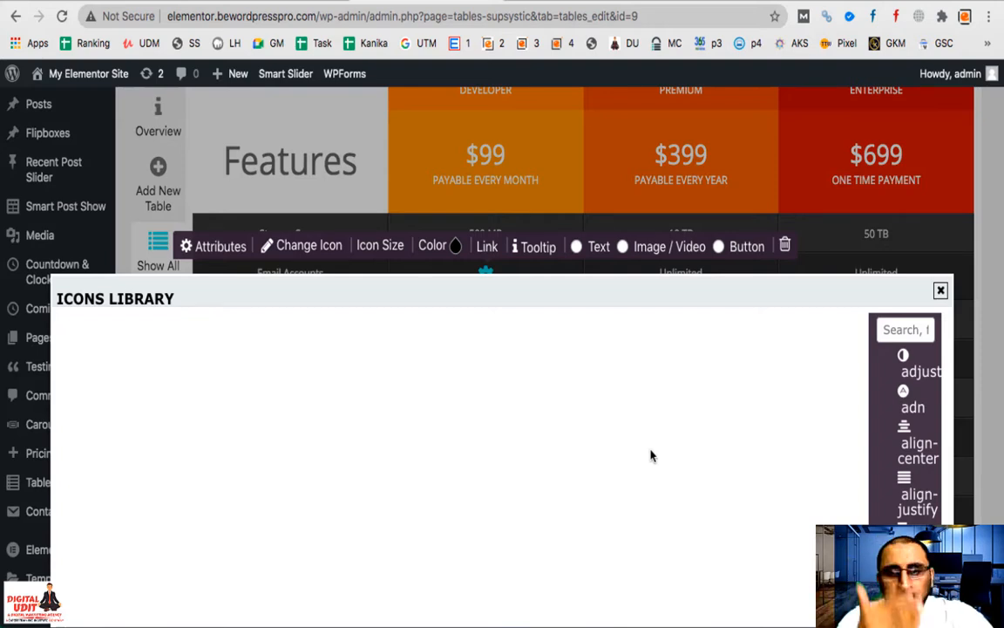
scroll(507, 436, down, 3)
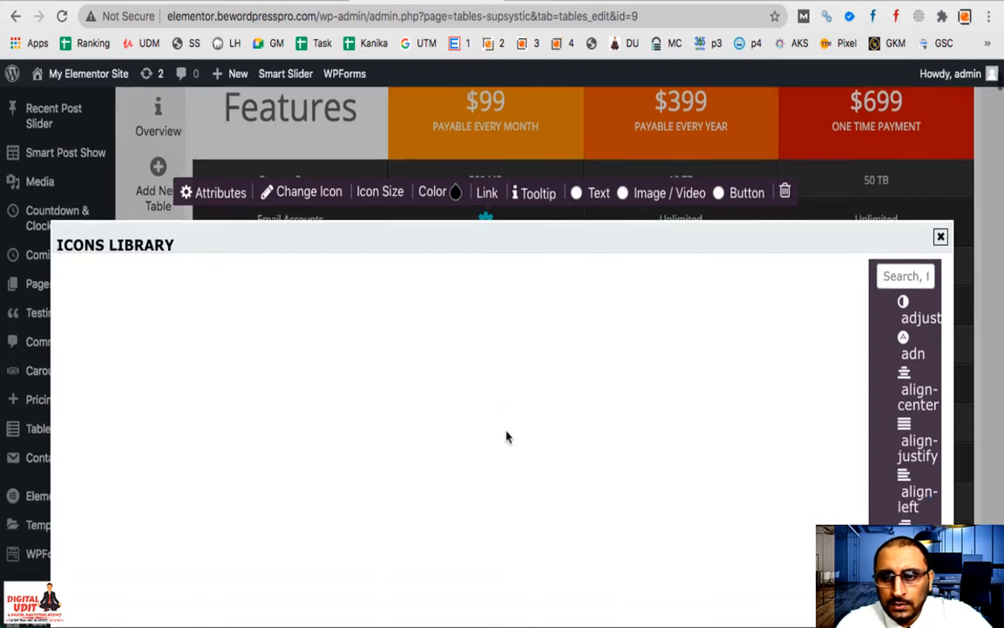
click(897, 229)
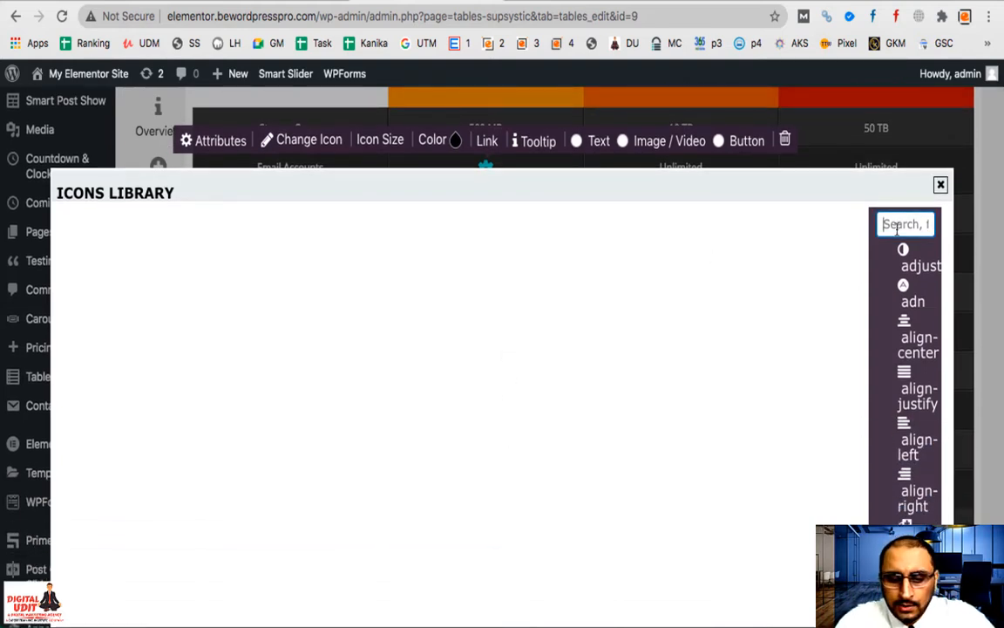
text(c)
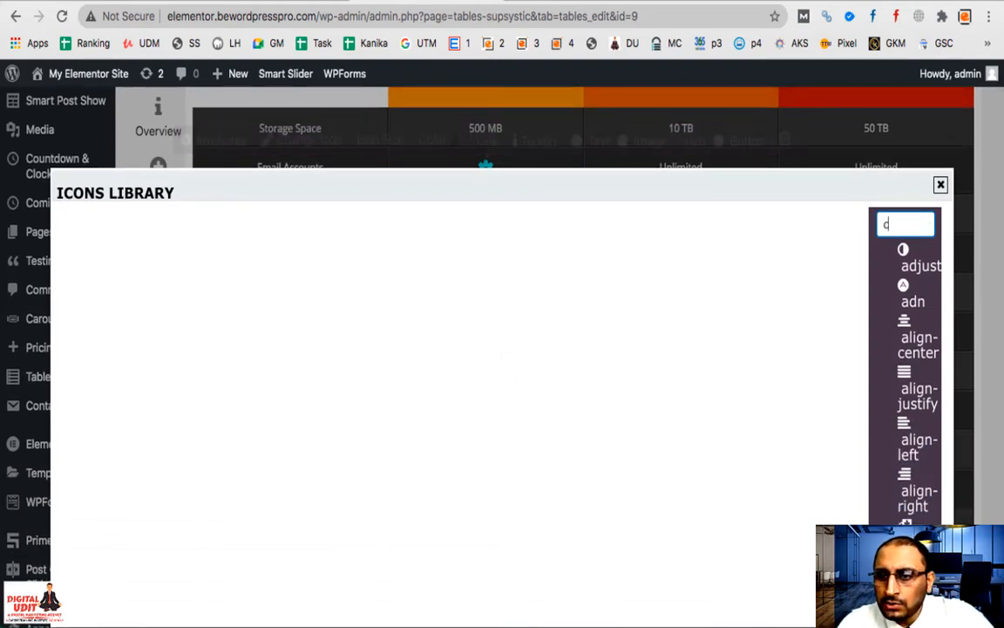
text(heck)
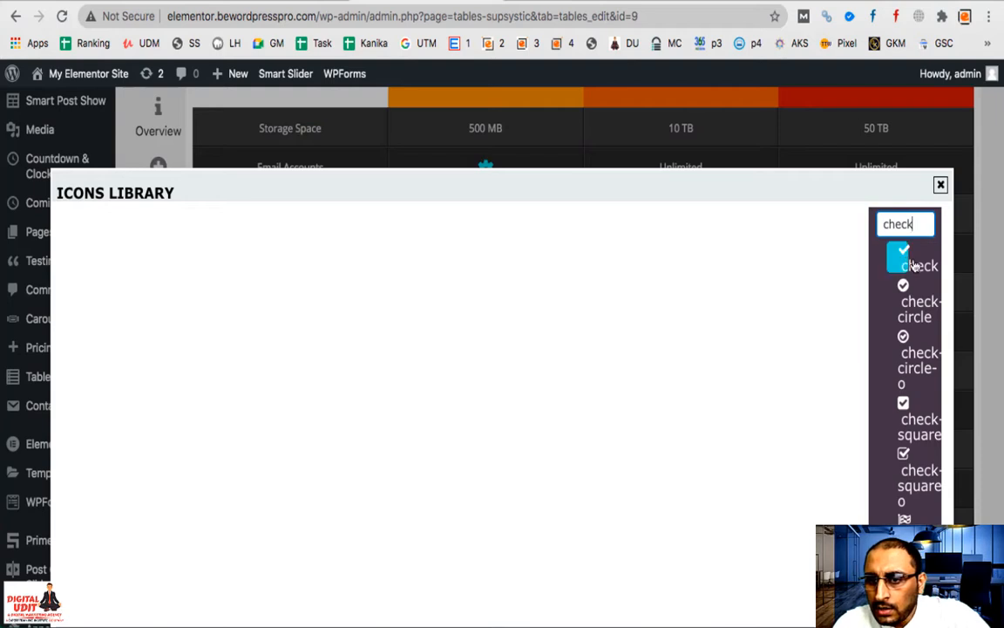
scroll(881, 419, down, 2)
scroll(881, 419, up, 3)
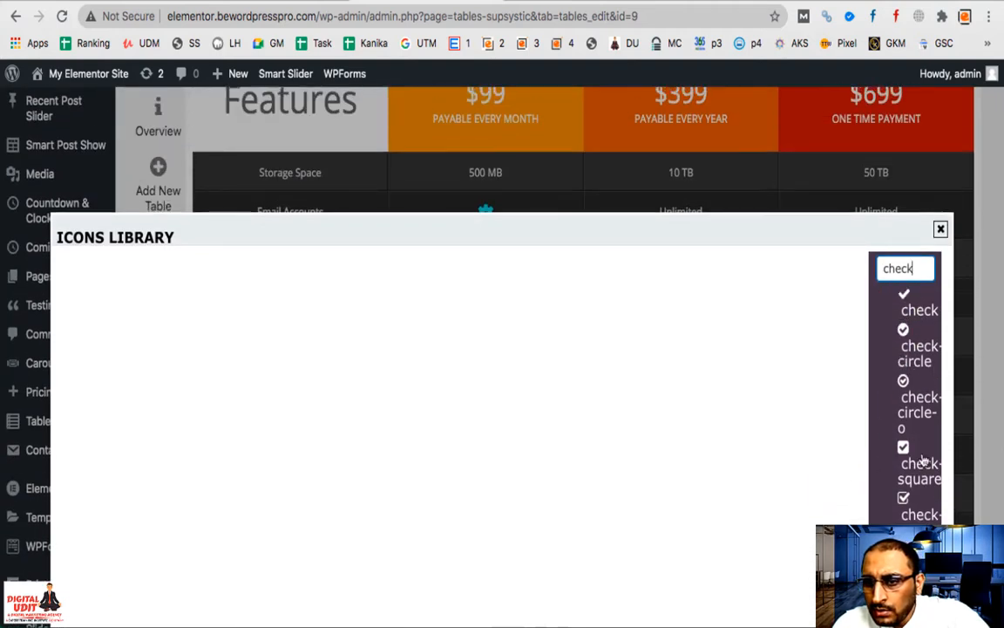
click(903, 301)
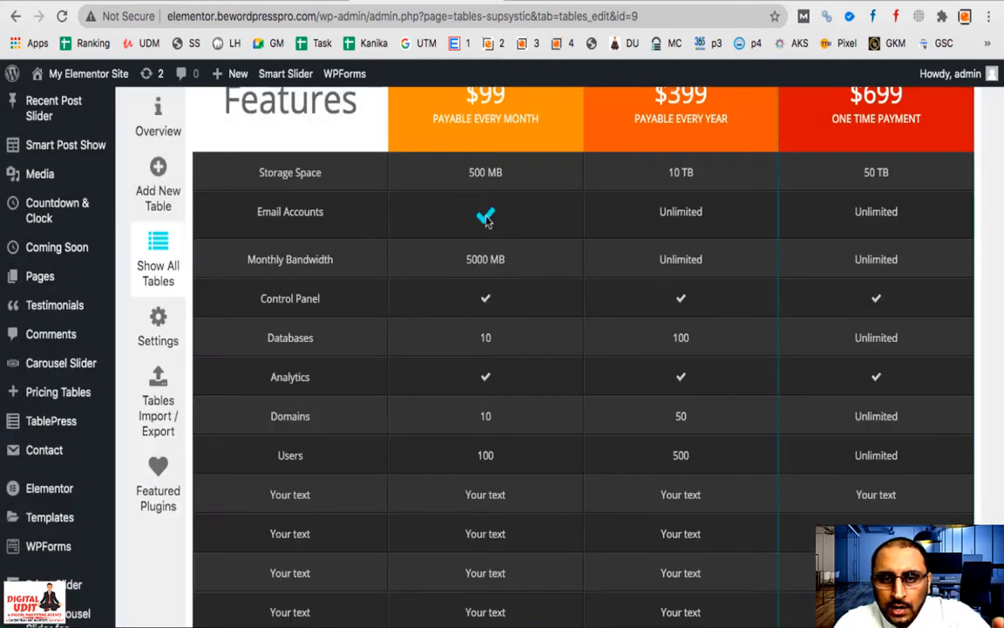
Step: Set the colour of the Email Accounts check icon to red, ff0000
scroll(486, 224, up, 1)
click(486, 251)
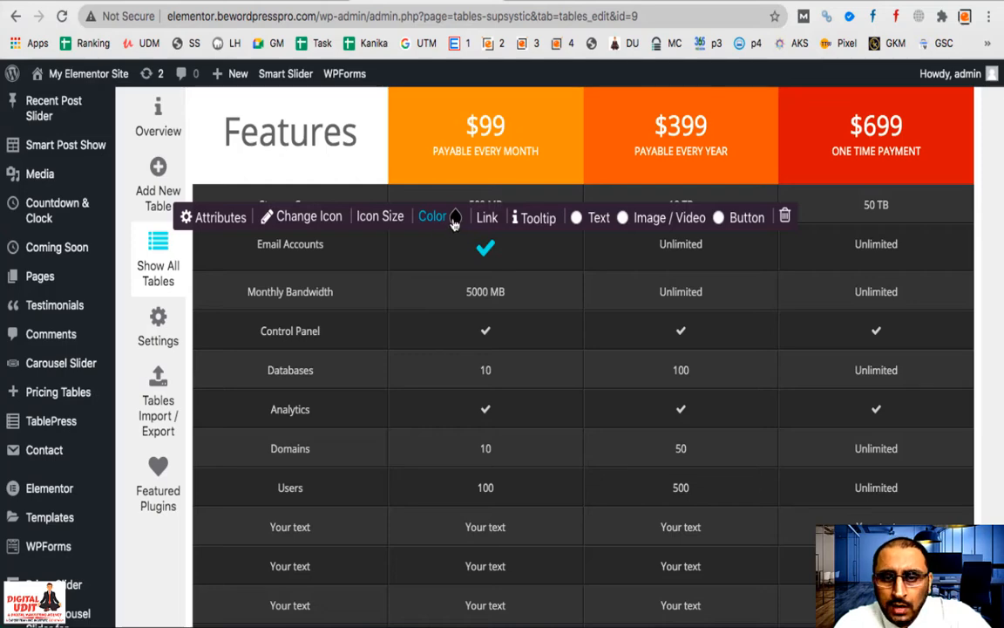
click(453, 218)
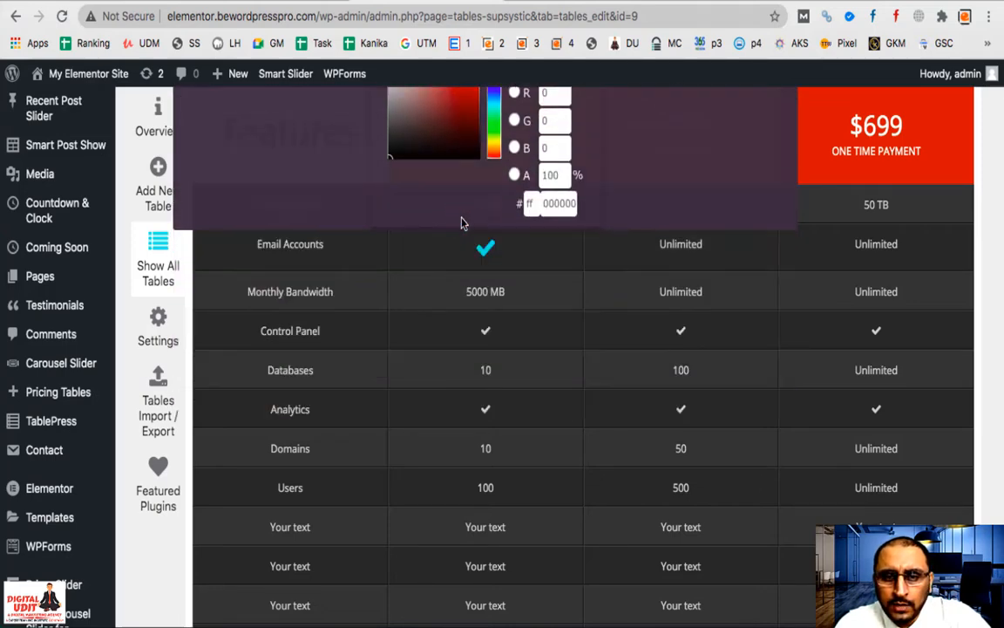
scroll(482, 325, up, 5)
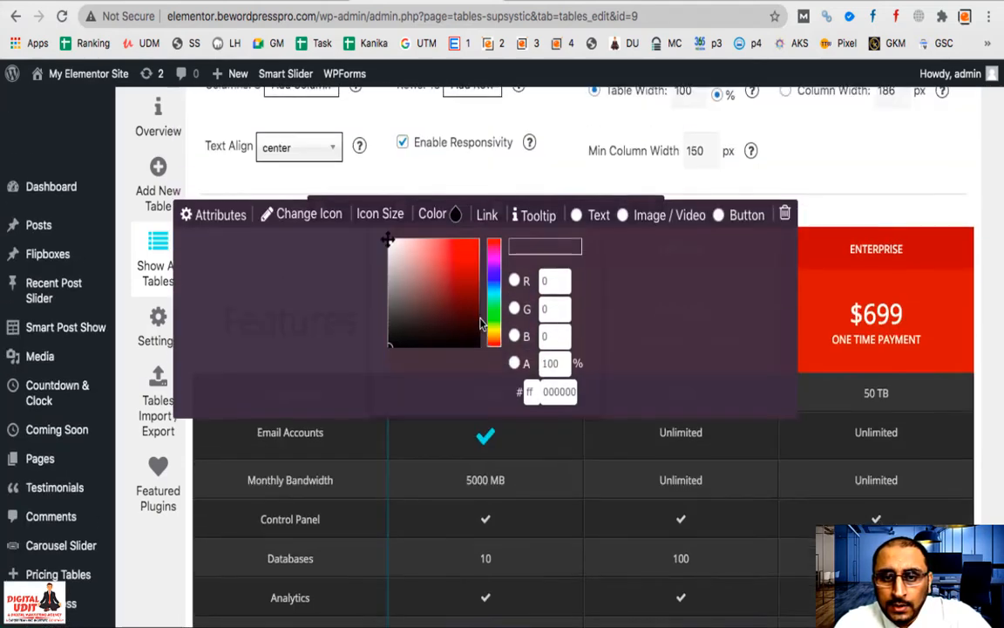
click(467, 270)
drag(468, 269, 484, 241)
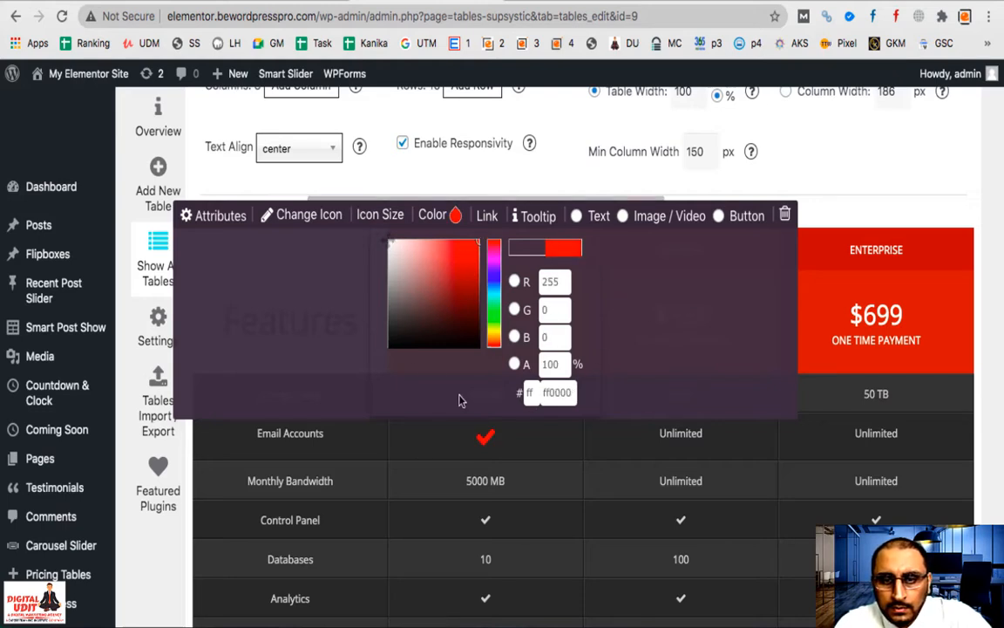
click(621, 494)
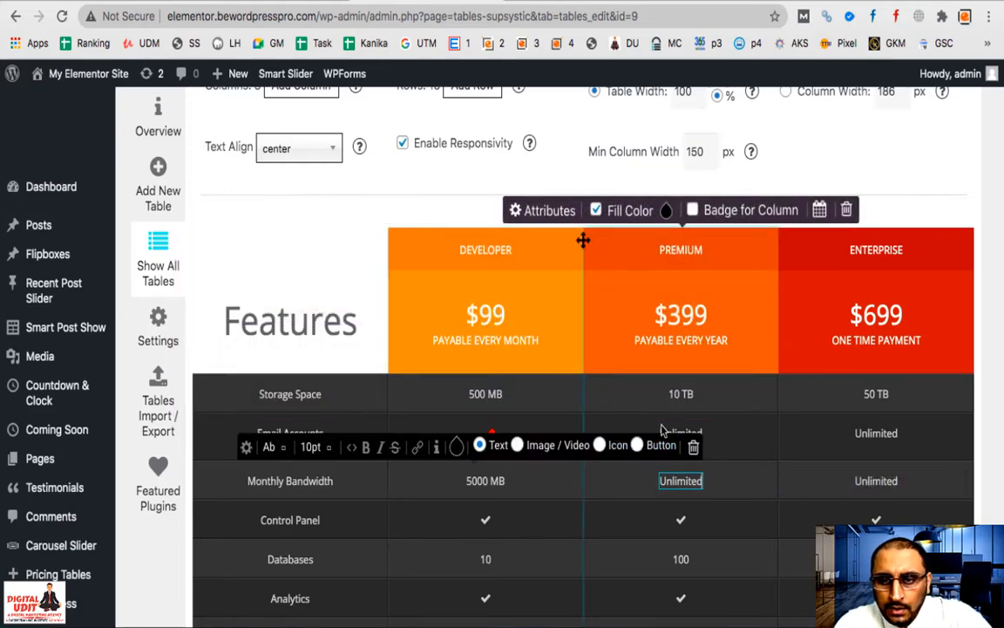
Step: Convert the Monthly Bandwidth cell in the Developer column to an icon and open the icons library for it
click(482, 480)
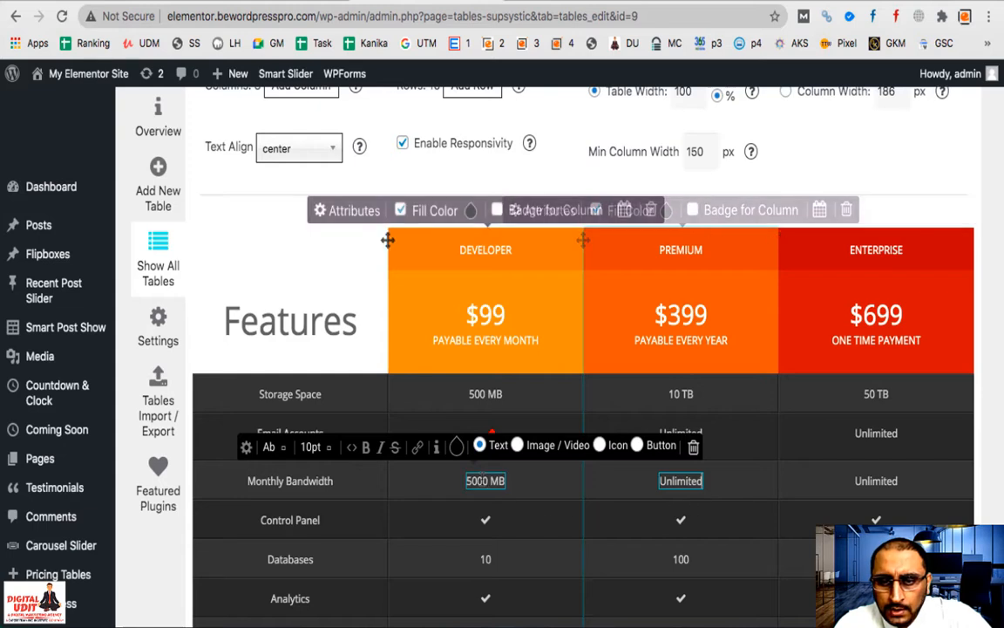
click(611, 440)
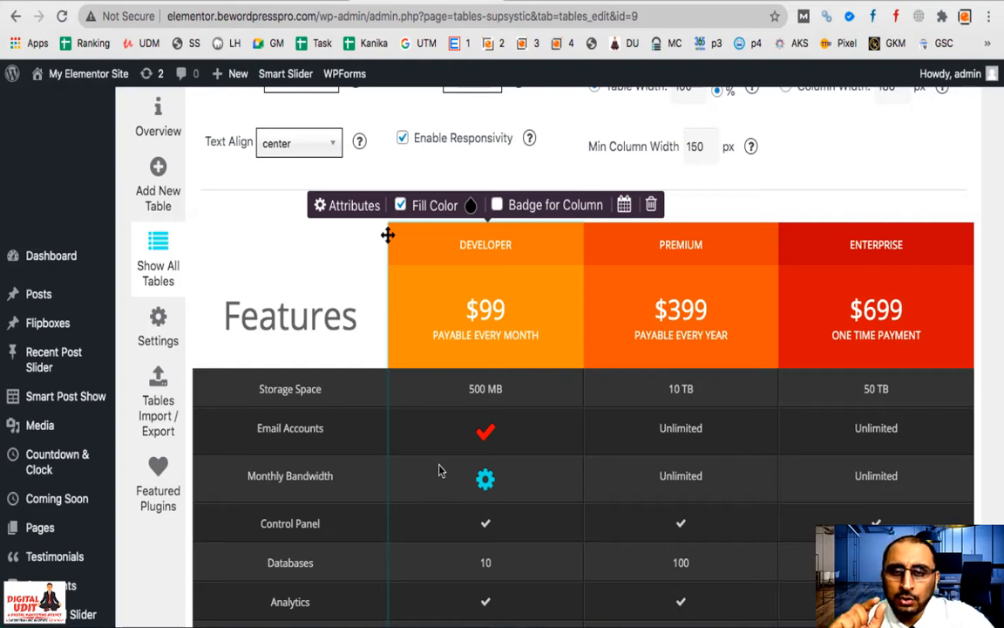
click(489, 483)
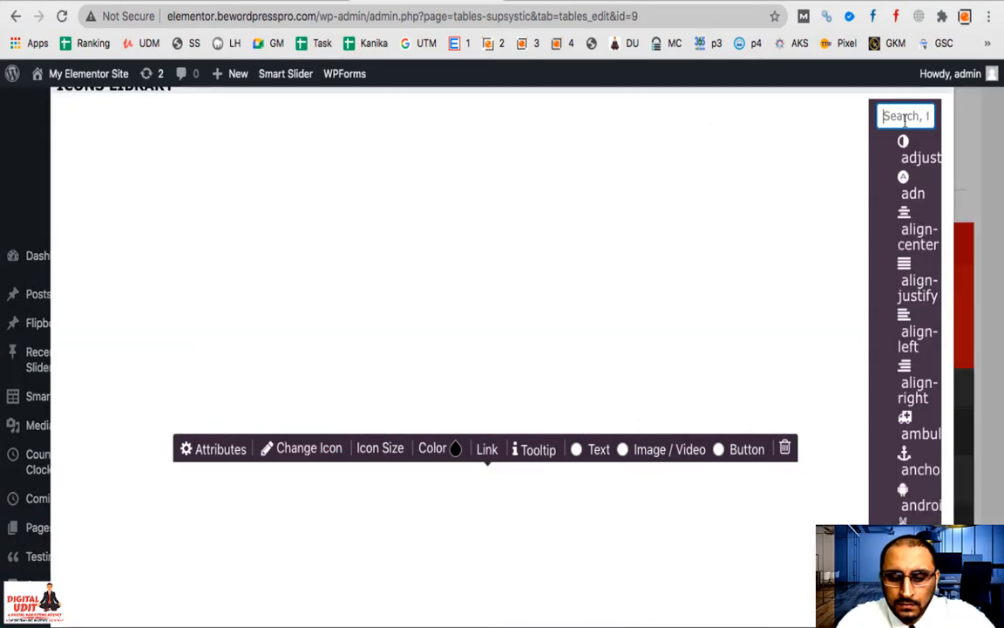
Step: Search the icons library for "cross", "x" and "wrong", clearing the search each time
text(cross)
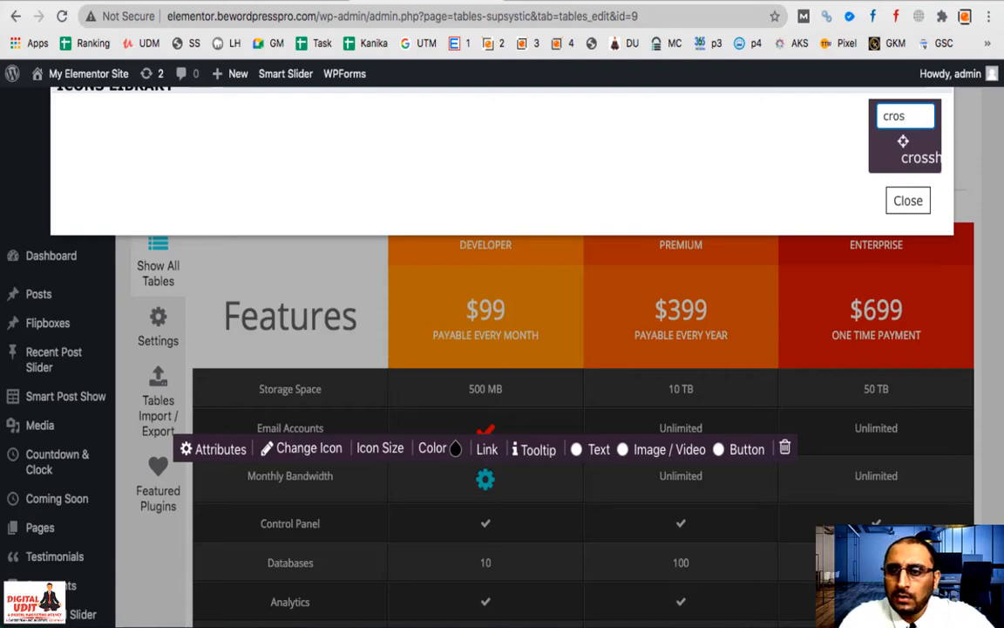
key(BackSpace)
key(BackSpace)
key(BackSpace)
key(BackSpace)
text(x)
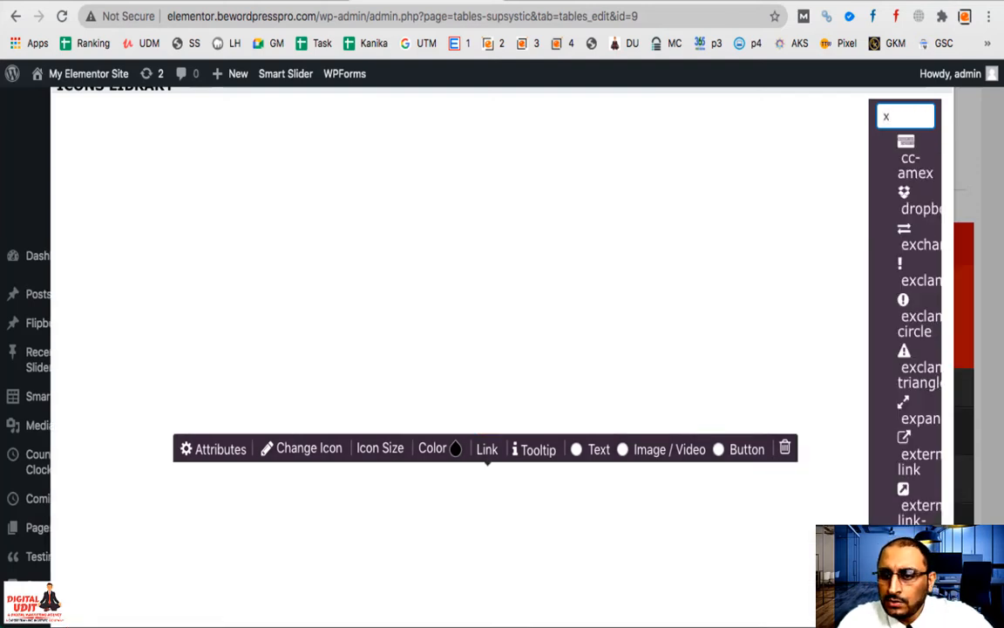
key(BackSpace)
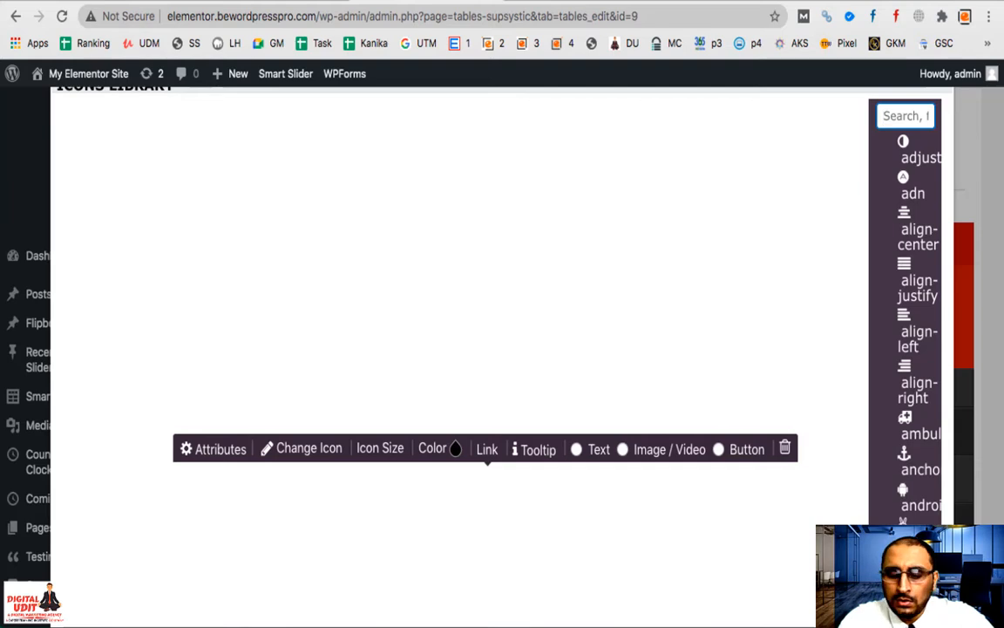
text(wrong)
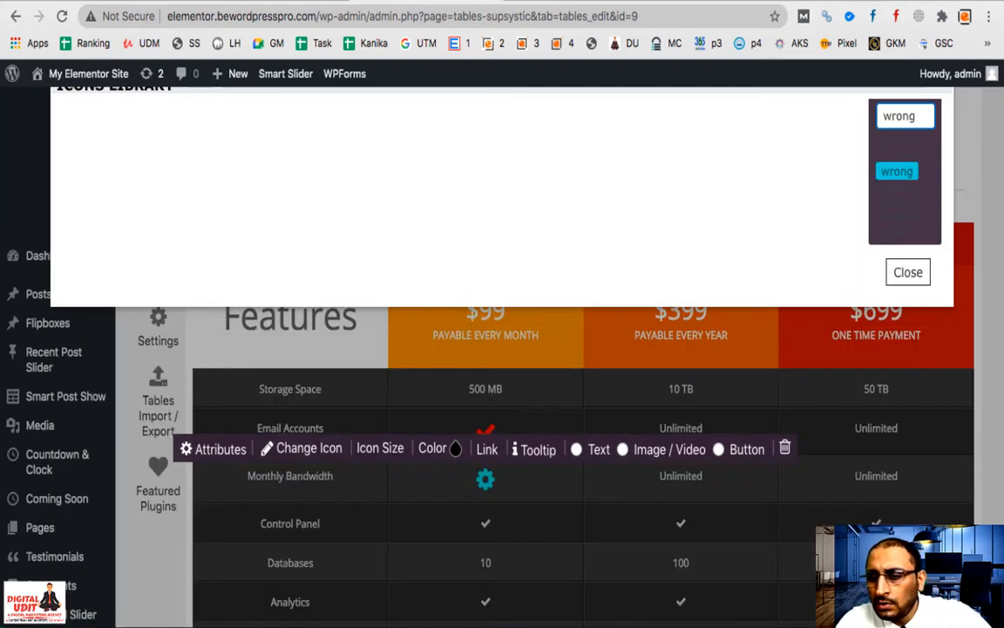
key(BackSpace)
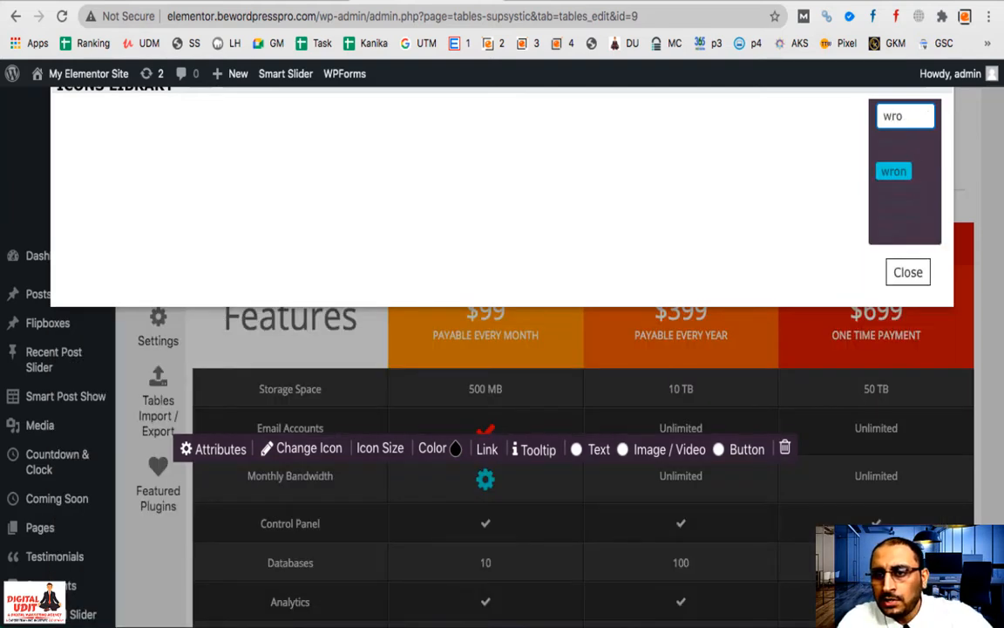
key(BackSpace)
key(BackSpace)
key(BackSpace)
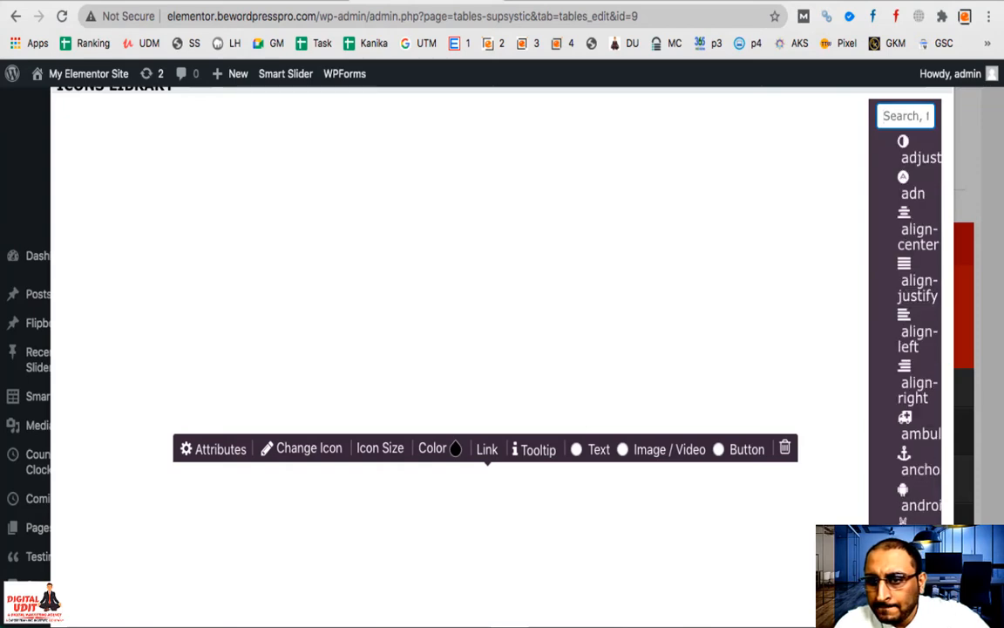
Step: Search the icons library for "check" and "close", and apply the close icon to the Developer column's Monthly Bandwidth cell
text(check)
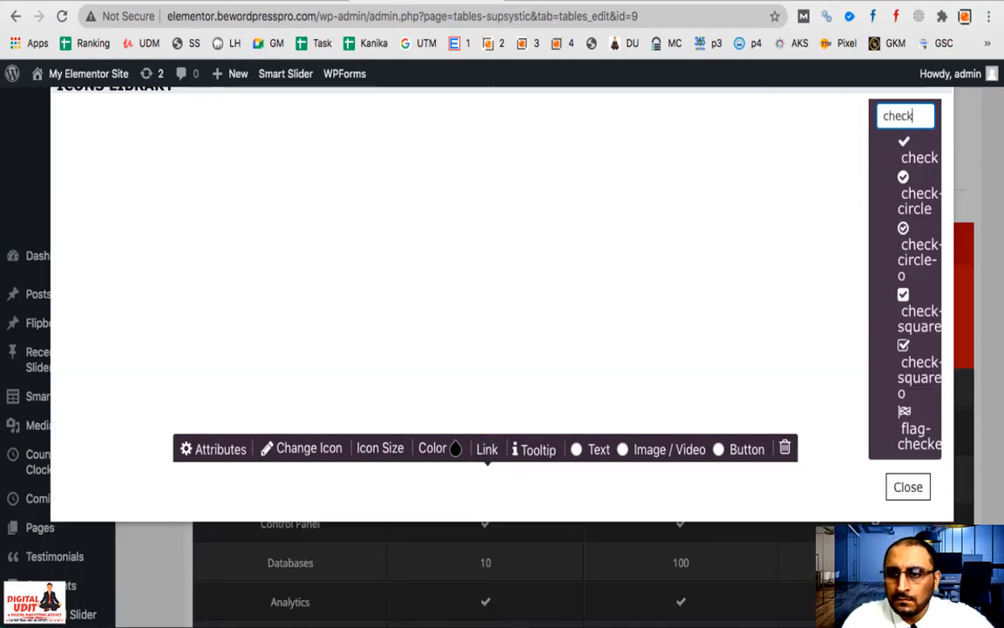
scroll(976, 348, down, 2)
key(BackSpace)
key(BackSpace)
key(BackSpace)
key(BackSpace)
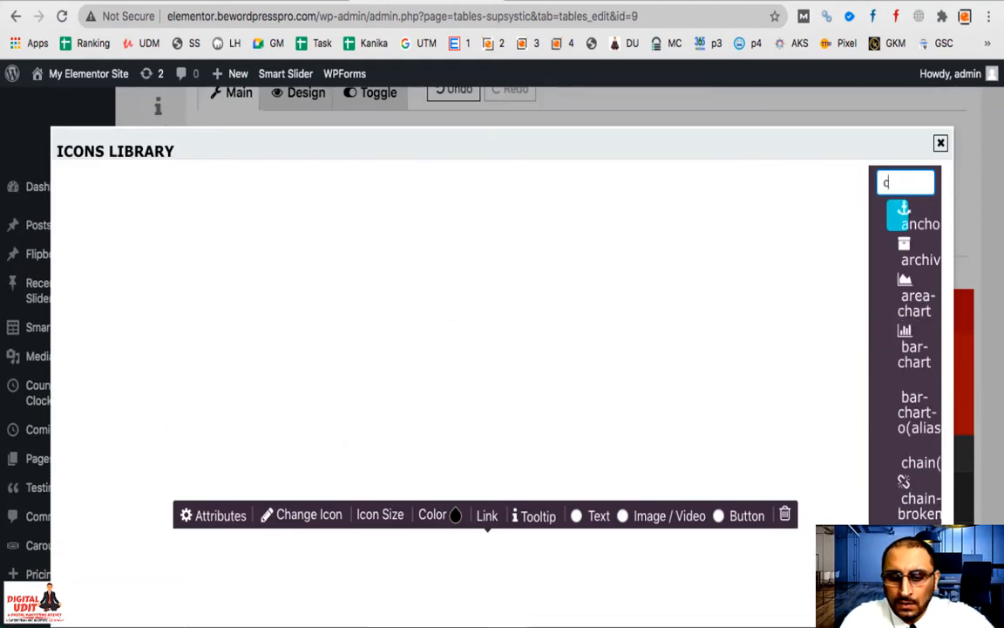
text(lose)
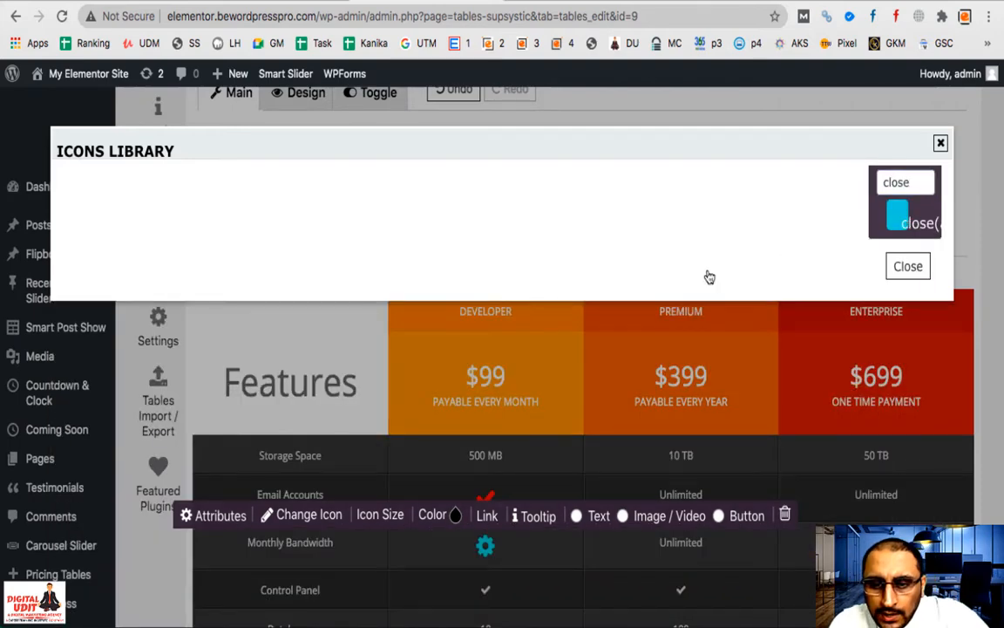
click(545, 350)
scroll(545, 349, down, 1)
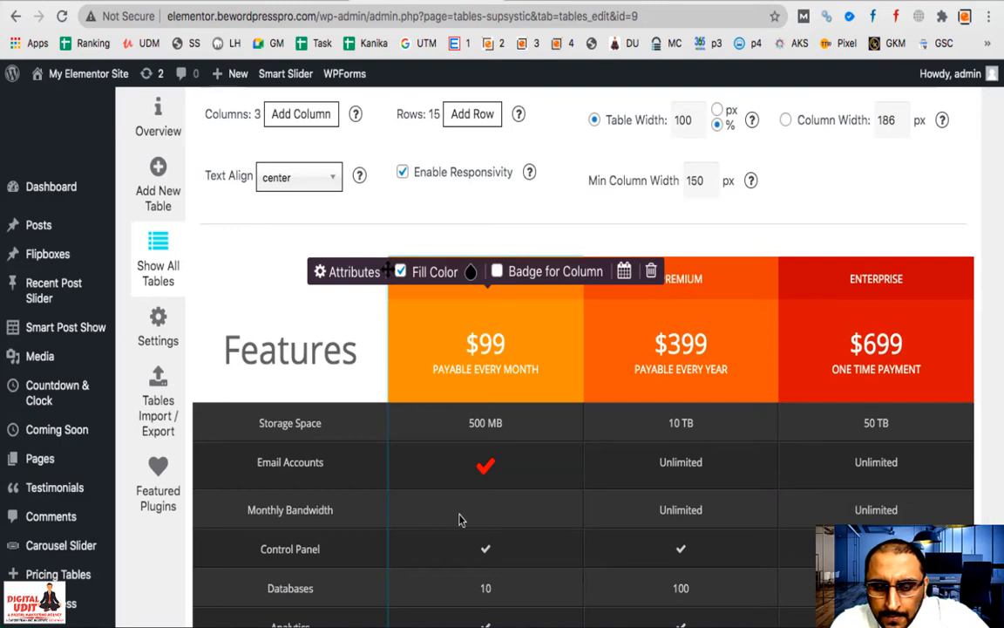
Step: Search the icons library for "cross" and apply the crosshairs icon to the Developer column's Monthly Bandwidth cell
click(488, 521)
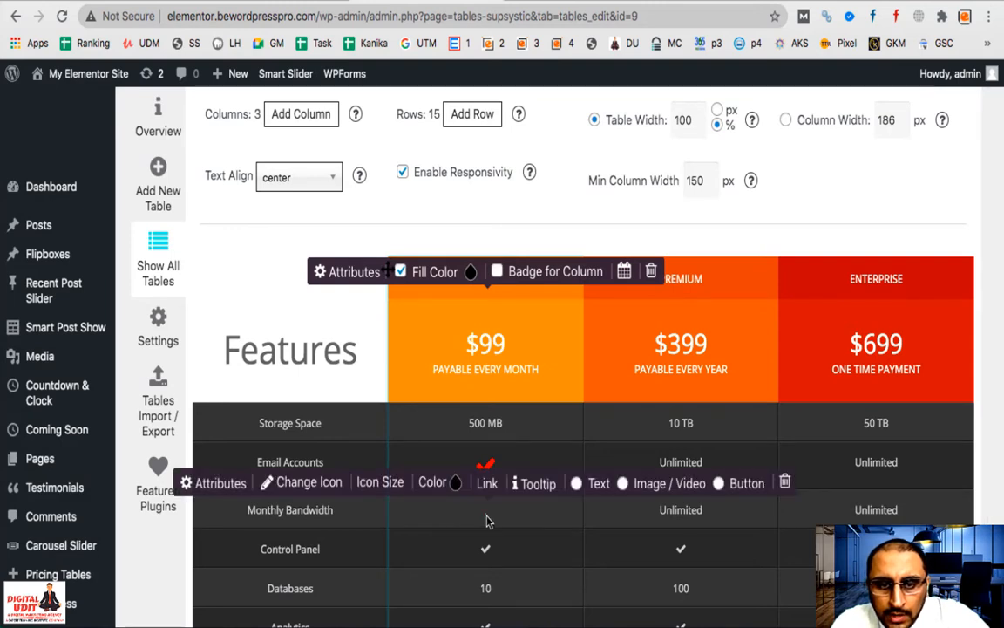
click(317, 493)
click(905, 116)
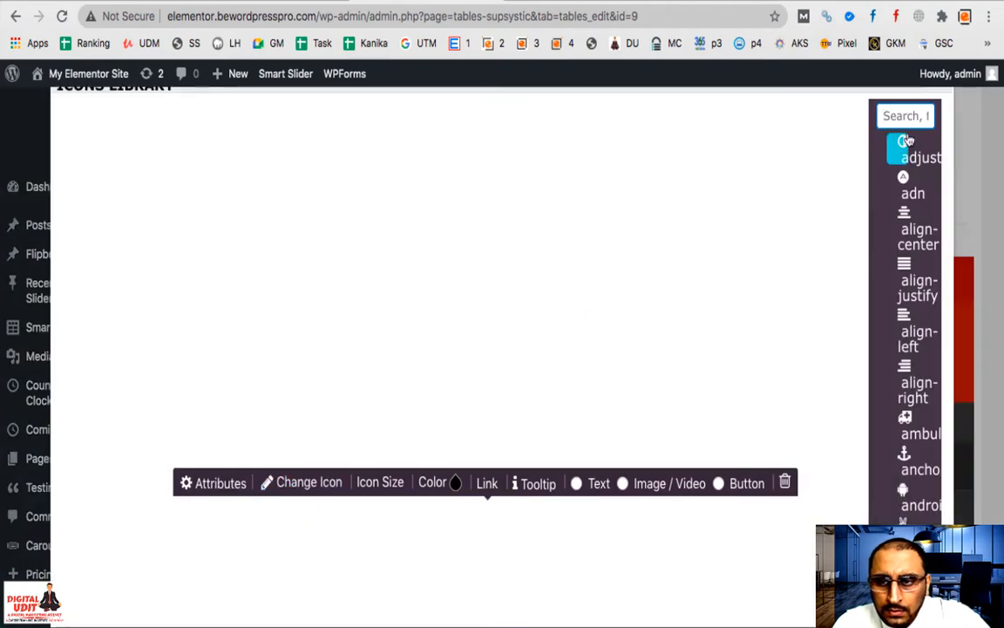
text(cross)
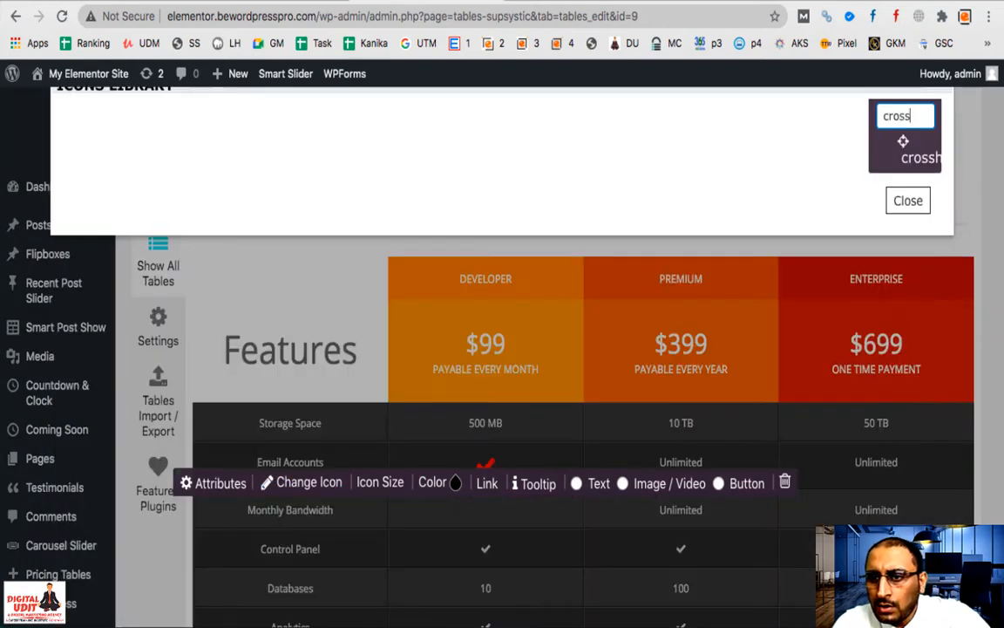
click(905, 147)
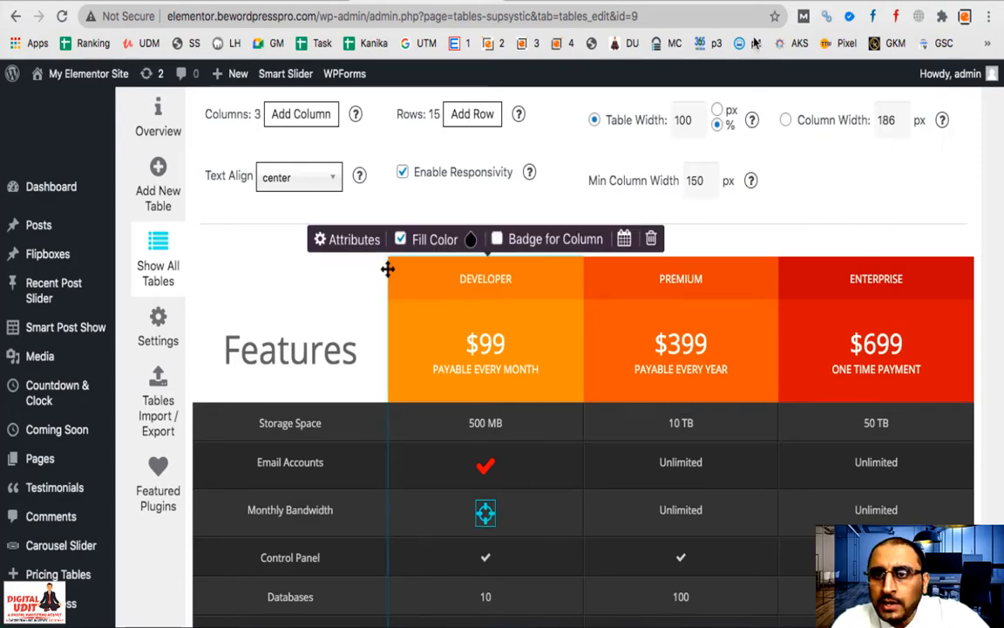
Step: Search Google for "cross icon font awesome" in a new browser tab
key(super+t)
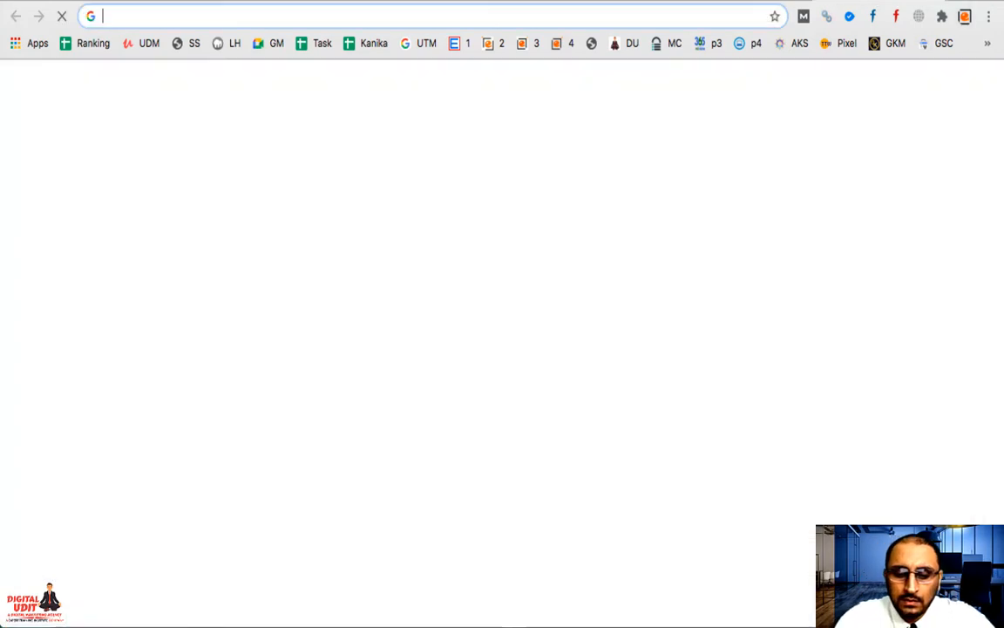
text(ceoss)
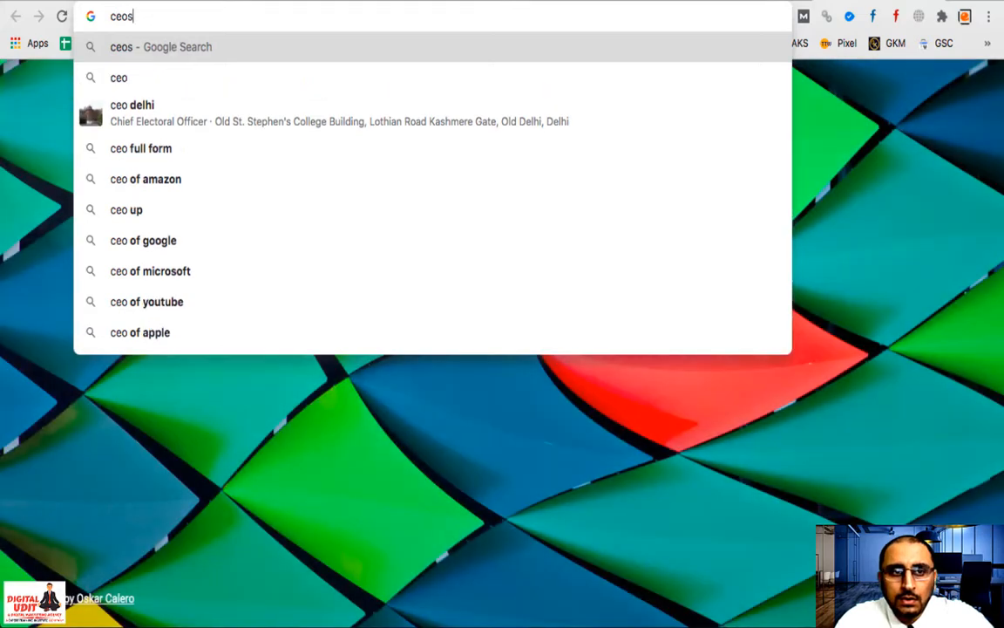
key(Down)
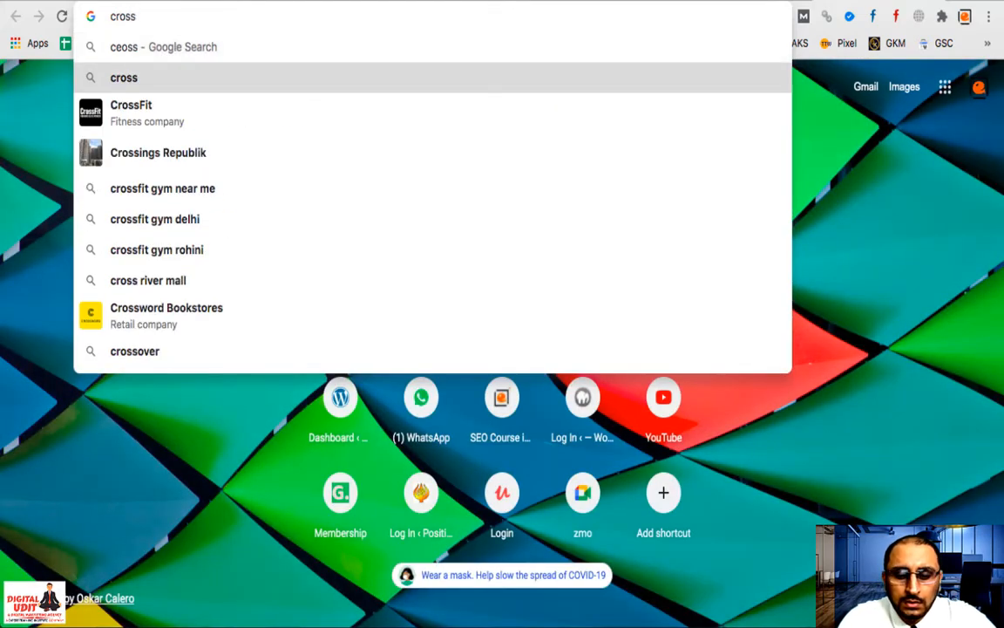
text(icon)
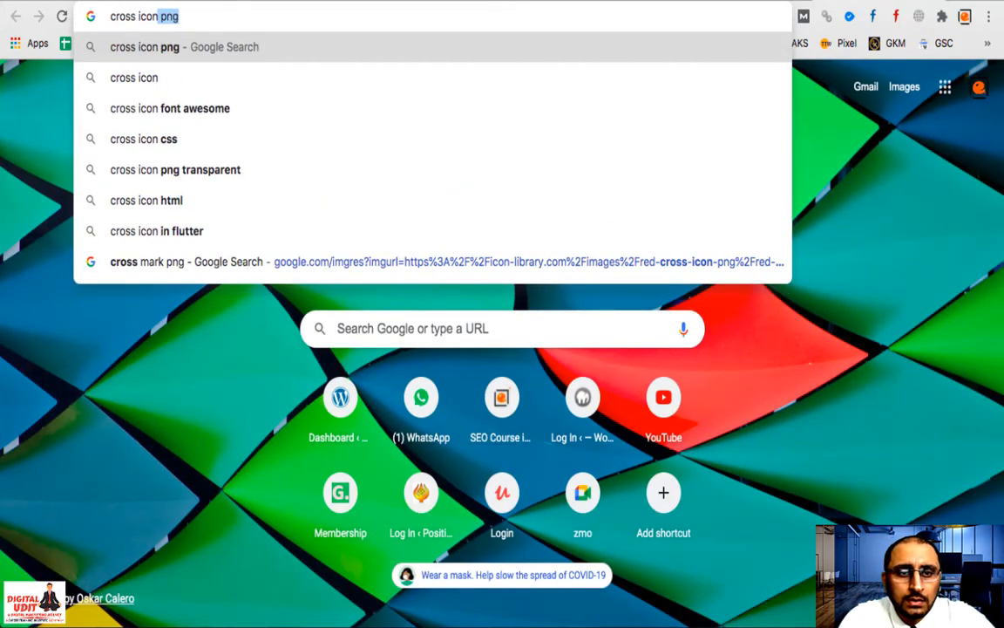
key(Down)
key(Down)
key(Return)
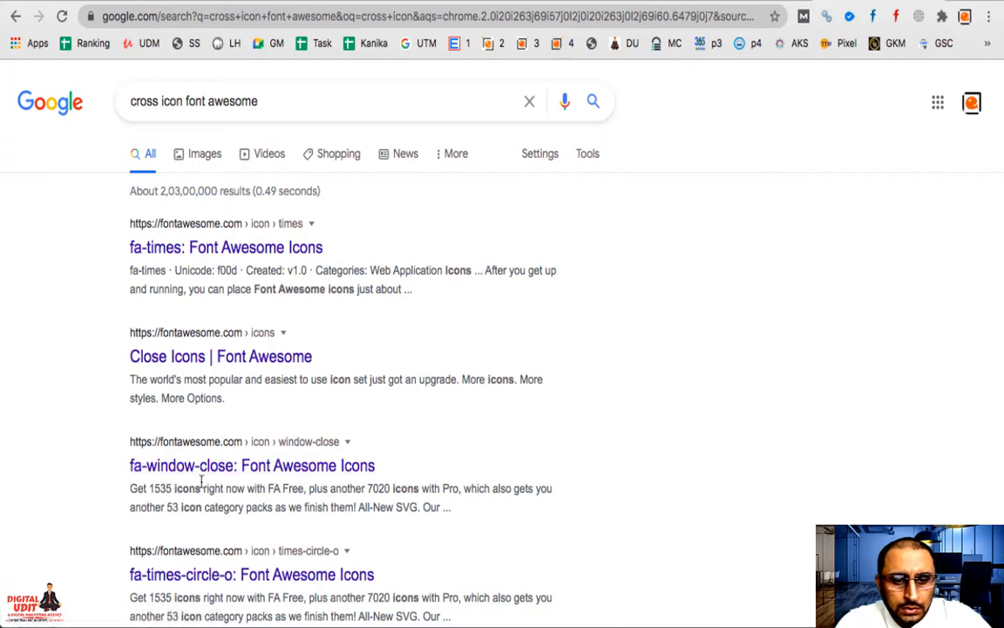
Step: Examine the image results for the cross icon, previewing the Center Stage Font Awesome picture and its related images
scroll(201, 482, down, 3)
scroll(202, 482, up, 3)
click(201, 156)
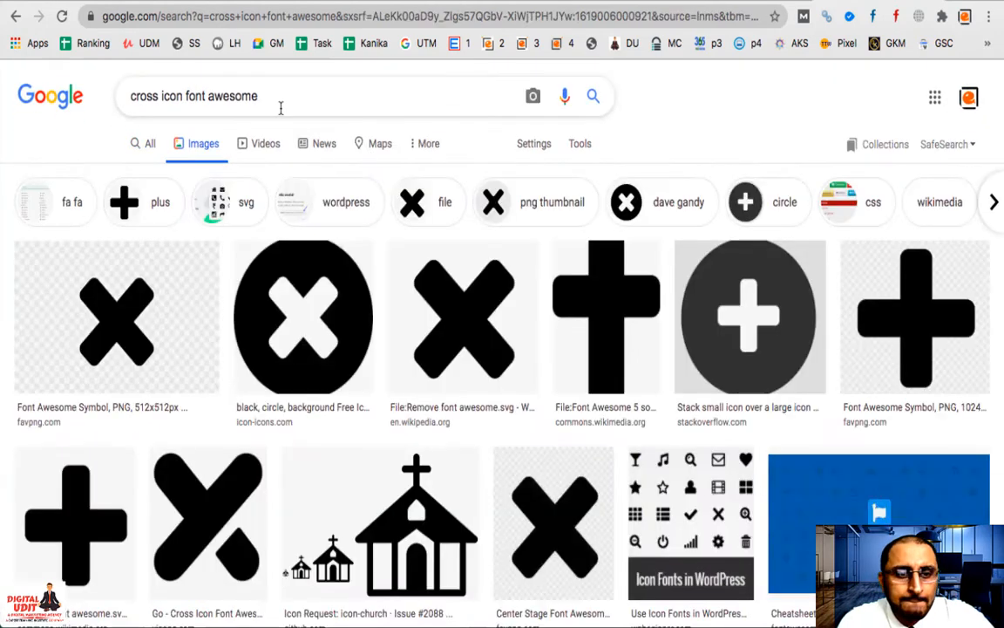
scroll(435, 349, down, 5)
click(545, 310)
scroll(740, 409, down, 4)
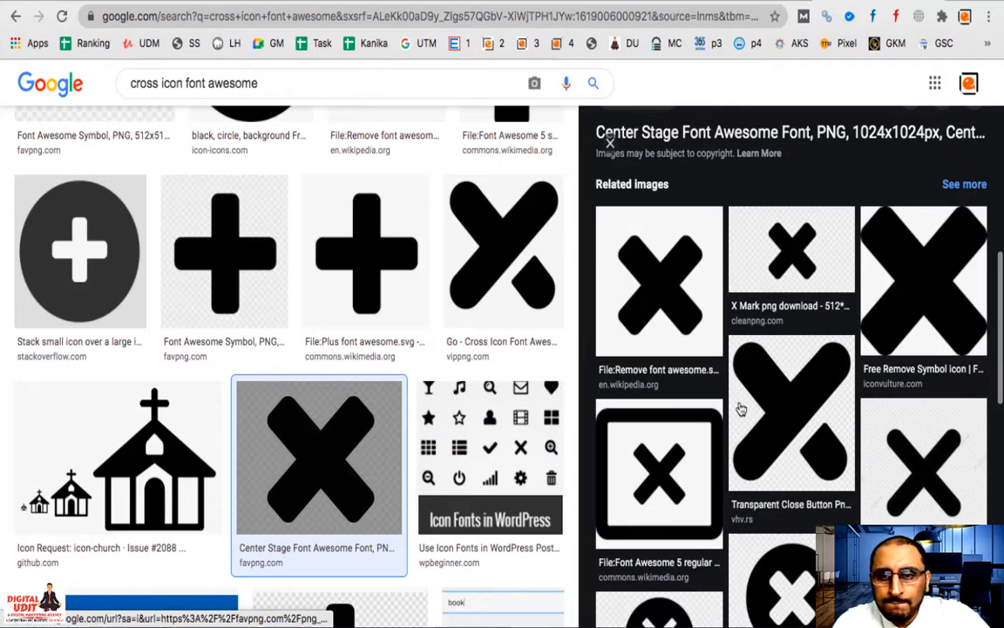
scroll(740, 409, down, 3)
scroll(740, 409, up, 8)
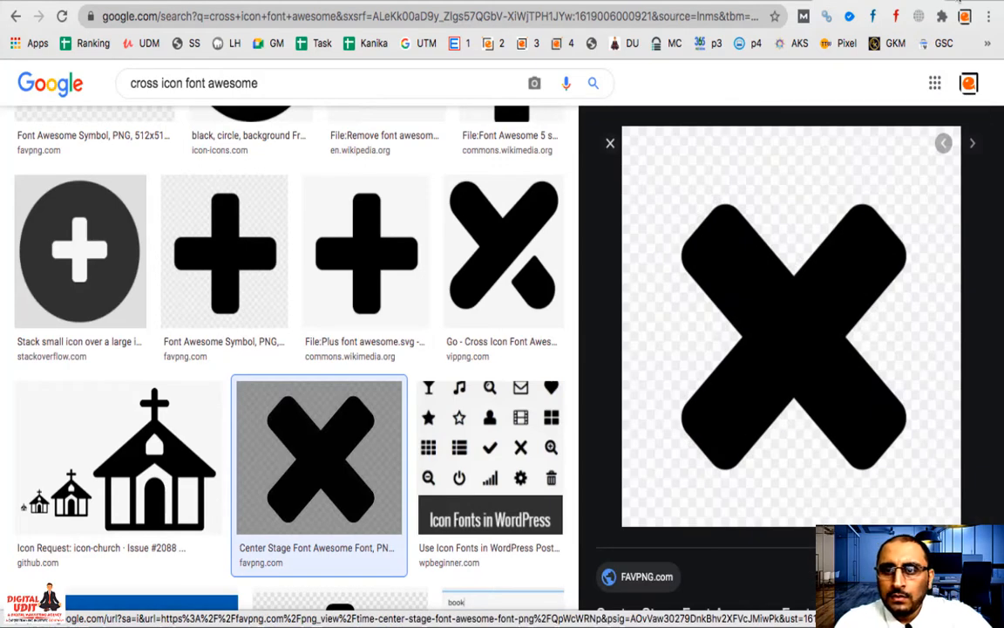
Step: Find the Font Awesome website in another new tab and open its icon gallery
click(960, 1)
text(font )
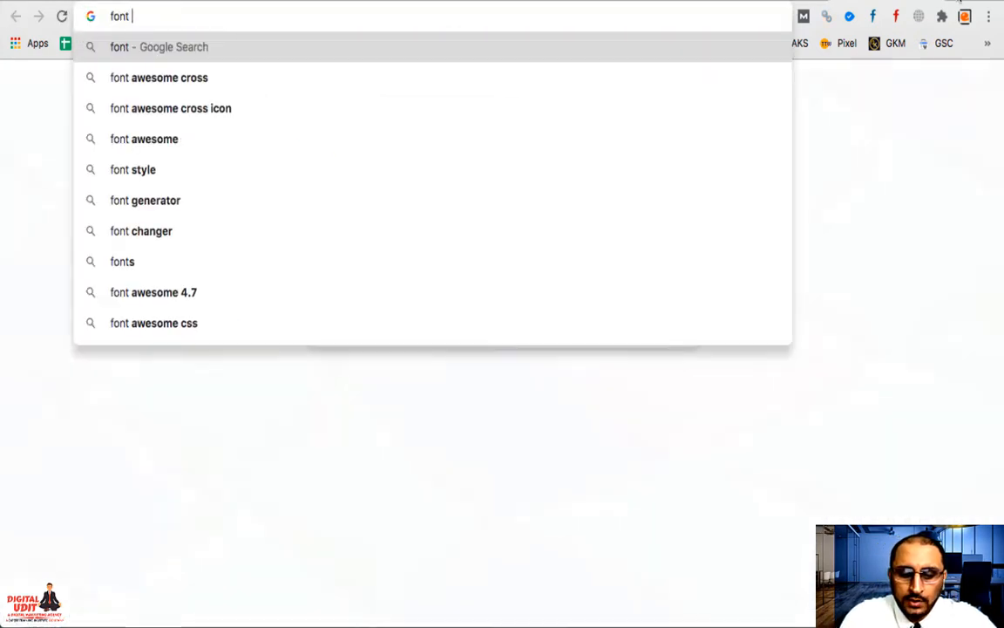
text(awesome)
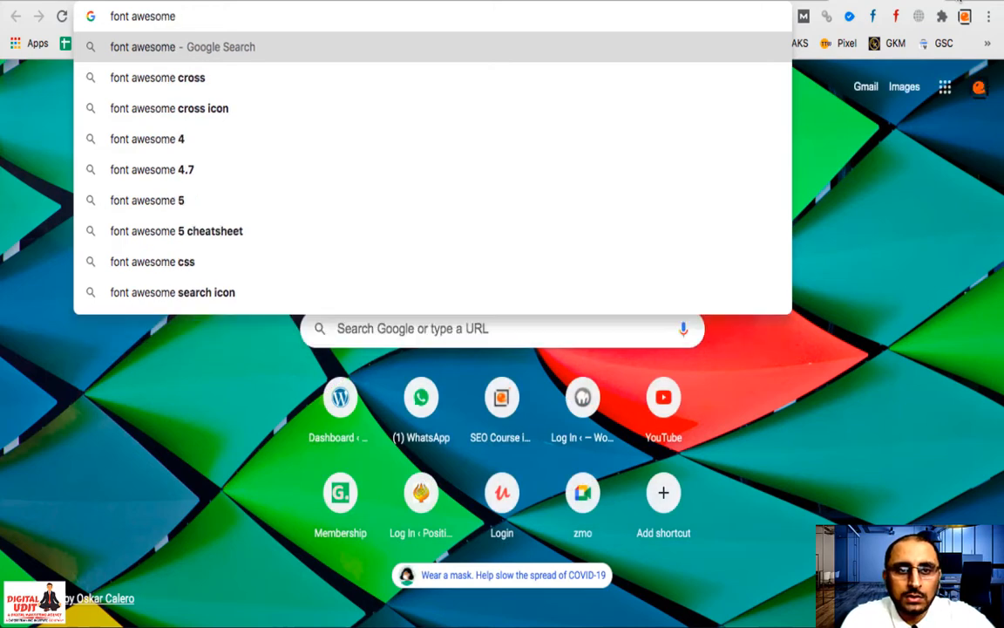
key(Return)
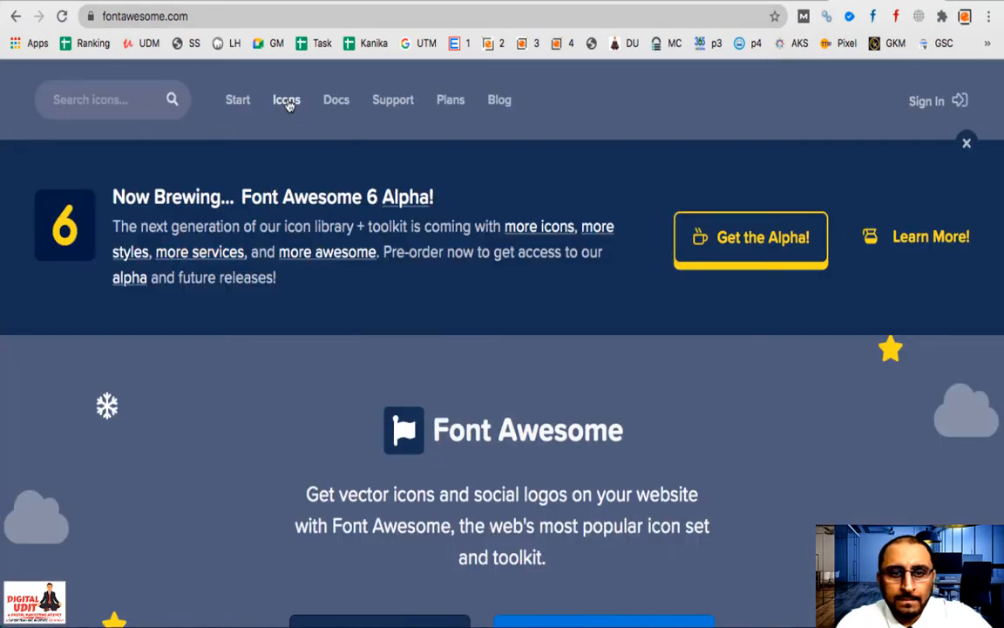
click(288, 103)
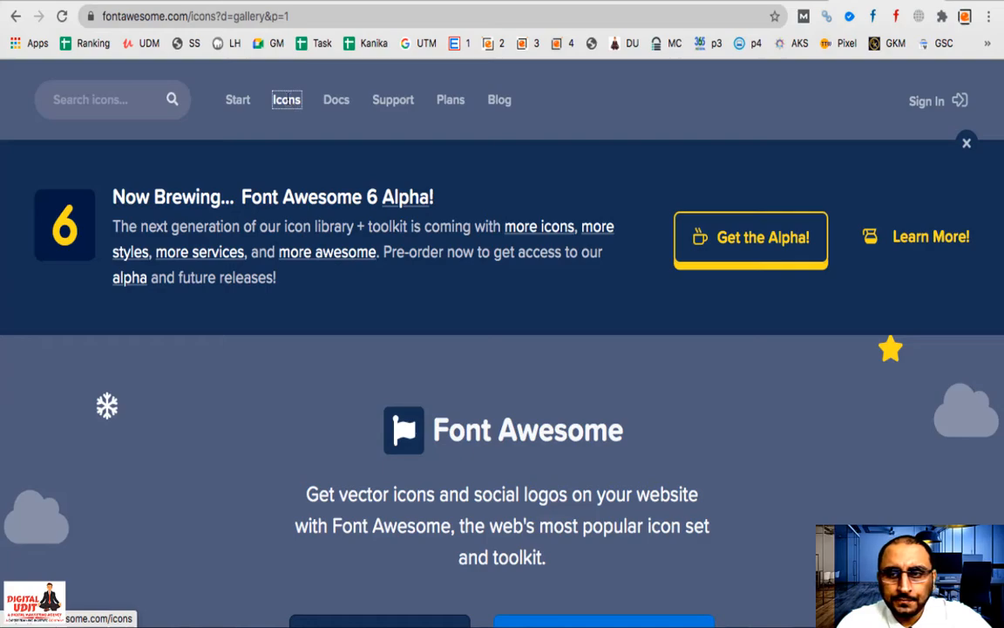
Step: Search the Font Awesome gallery for "cross" and examine the results for the name of the plain X icon
scroll(365, 404, down, 2)
text(cross)
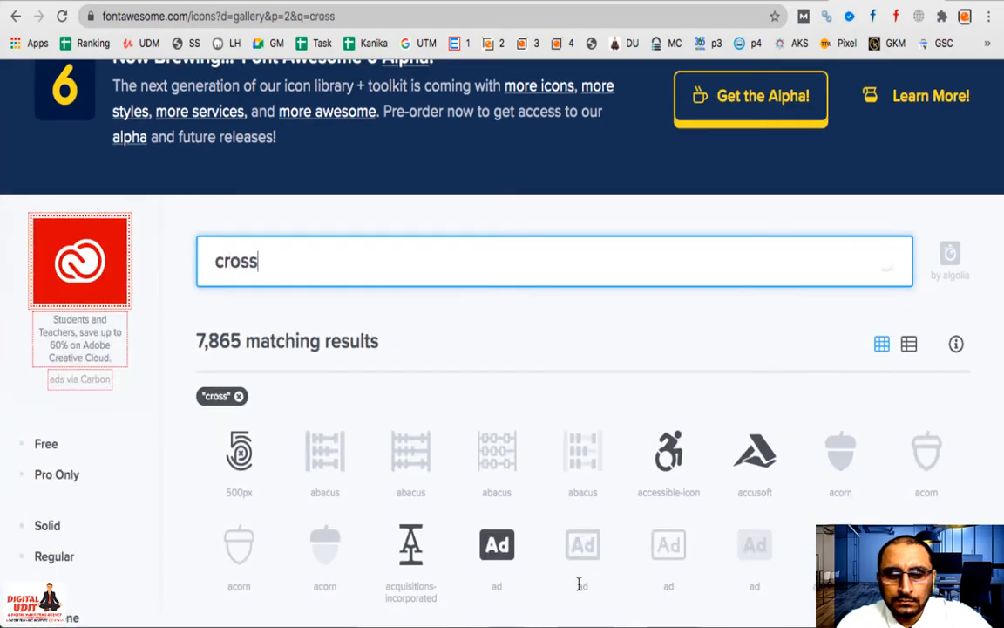
scroll(578, 589, down, 3)
scroll(578, 590, up, 2)
scroll(578, 590, down, 5)
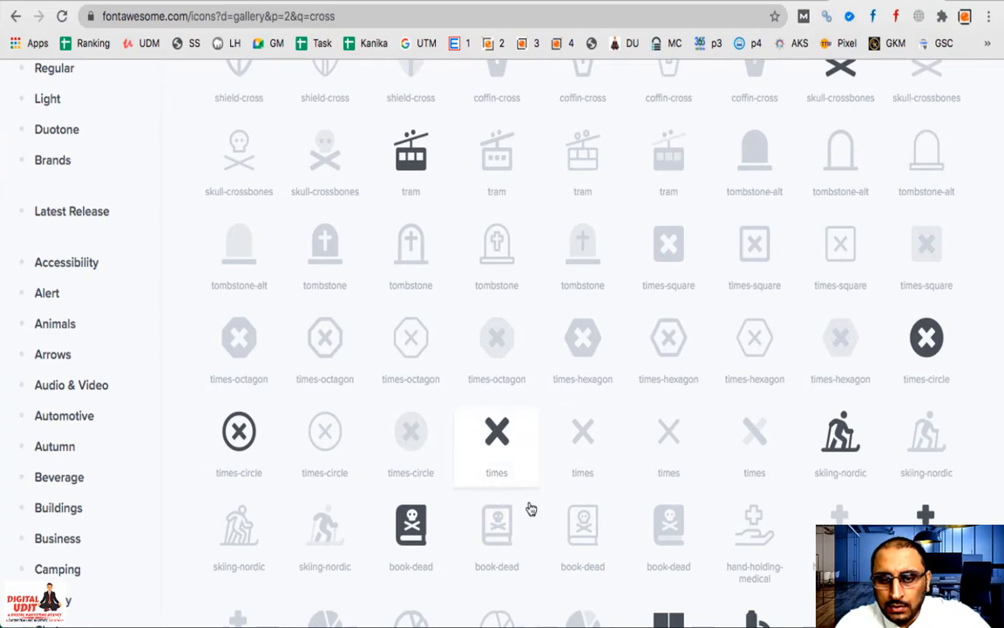
scroll(545, 475, up, 2)
scroll(545, 477, up, 5)
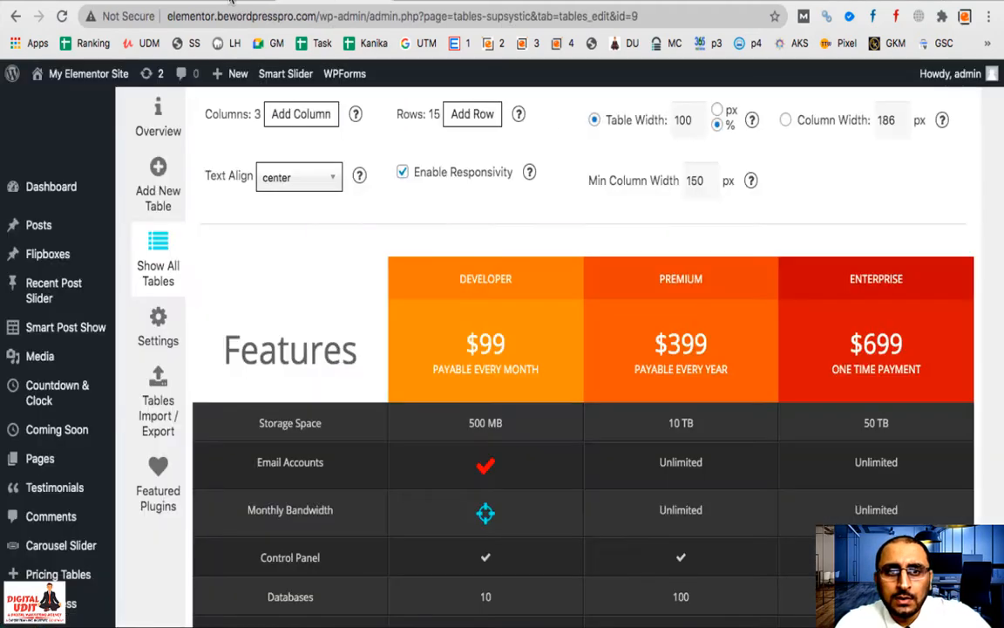
Step: Back in the pricing table editor, change the Developer column's Monthly Bandwidth icon to the times icon
click(485, 518)
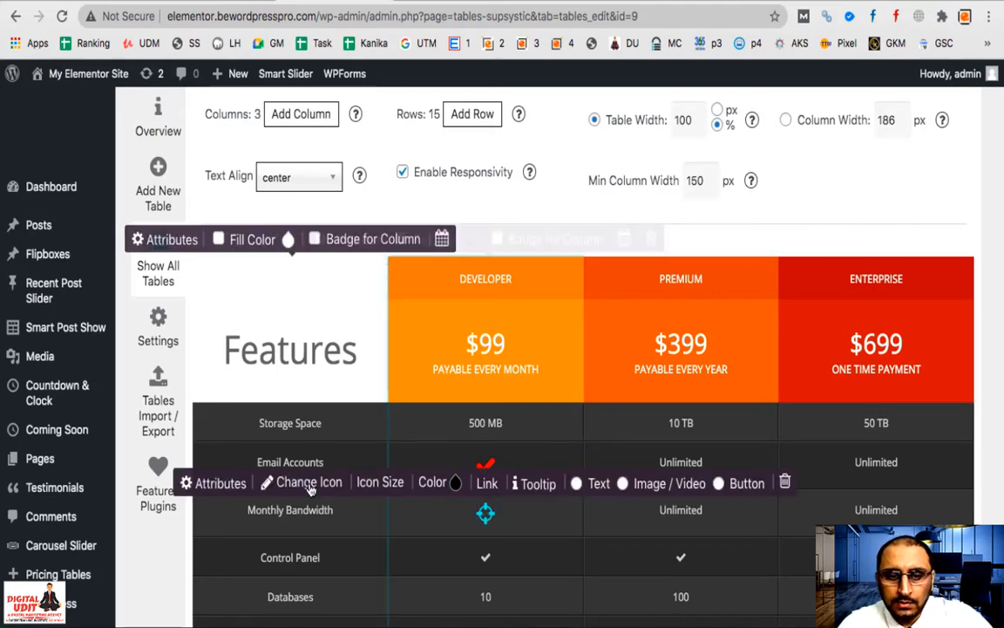
click(307, 484)
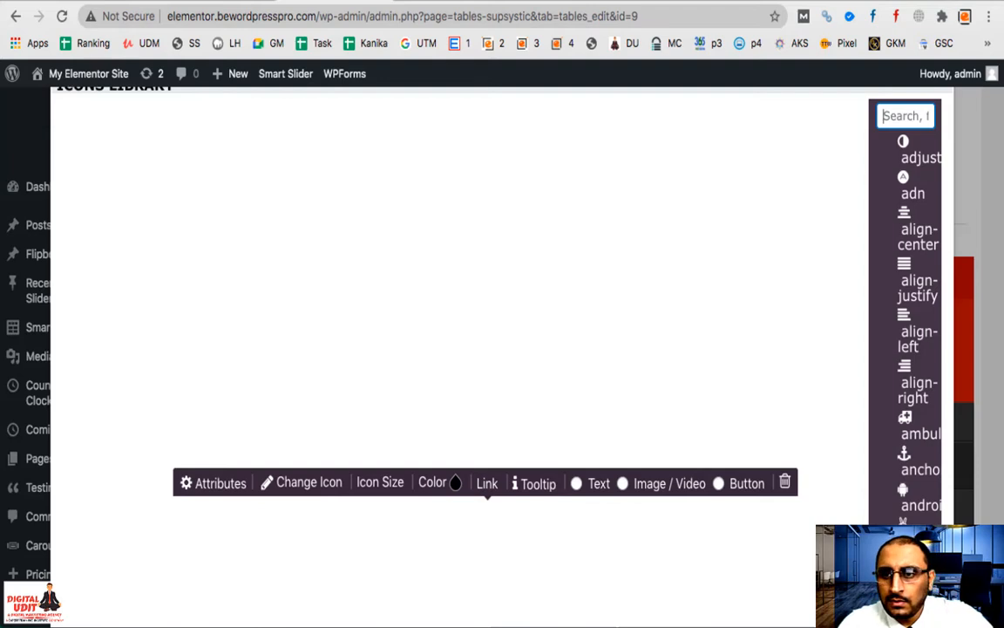
text(times)
click(902, 146)
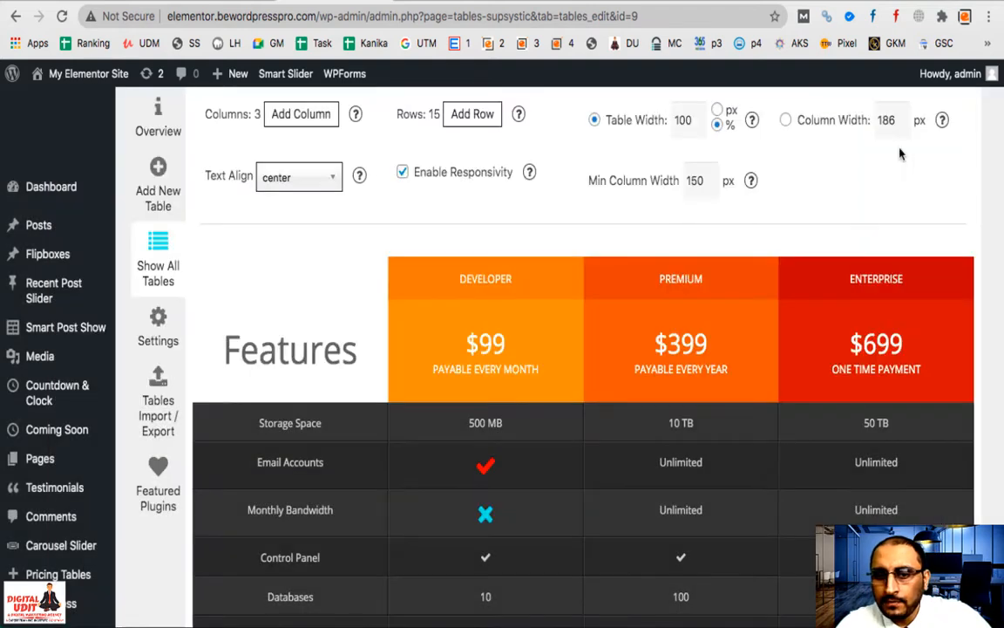
Step: Set the colour of the Developer column's Email Accounts check icon to green, 00ff04
mouse_move(484, 466)
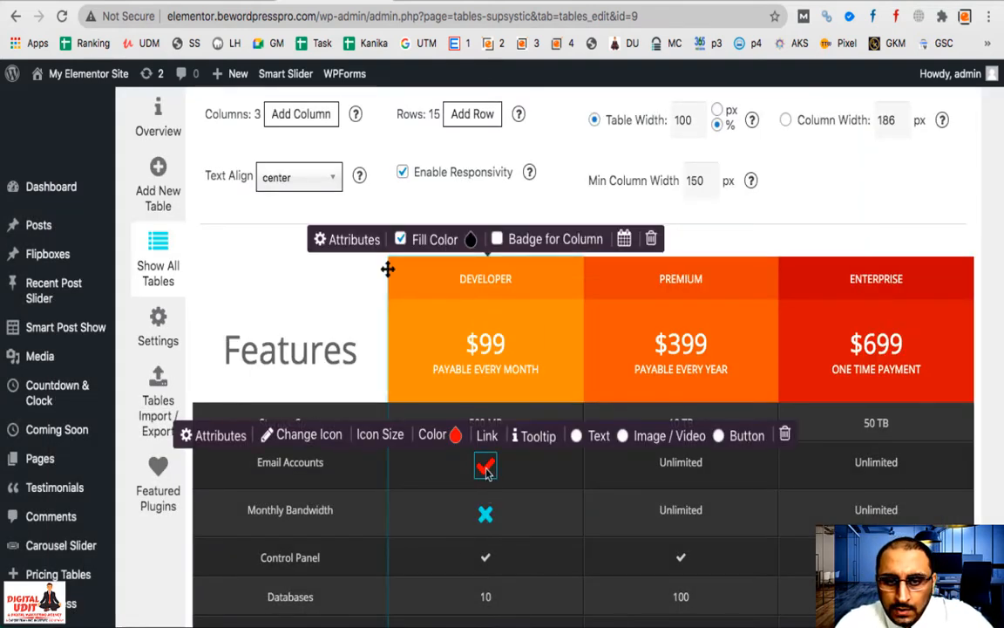
click(455, 440)
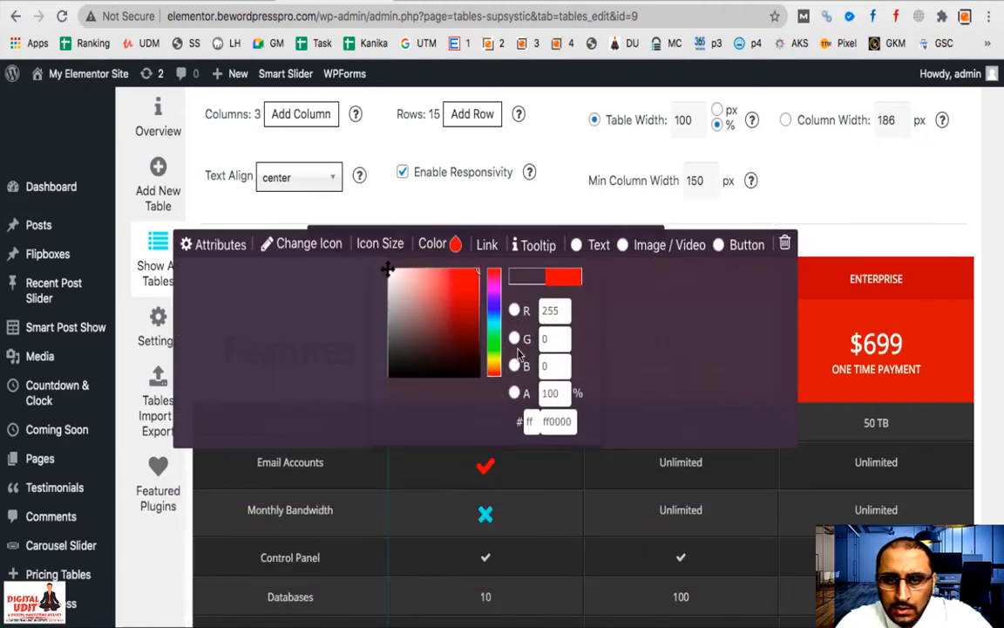
click(388, 269)
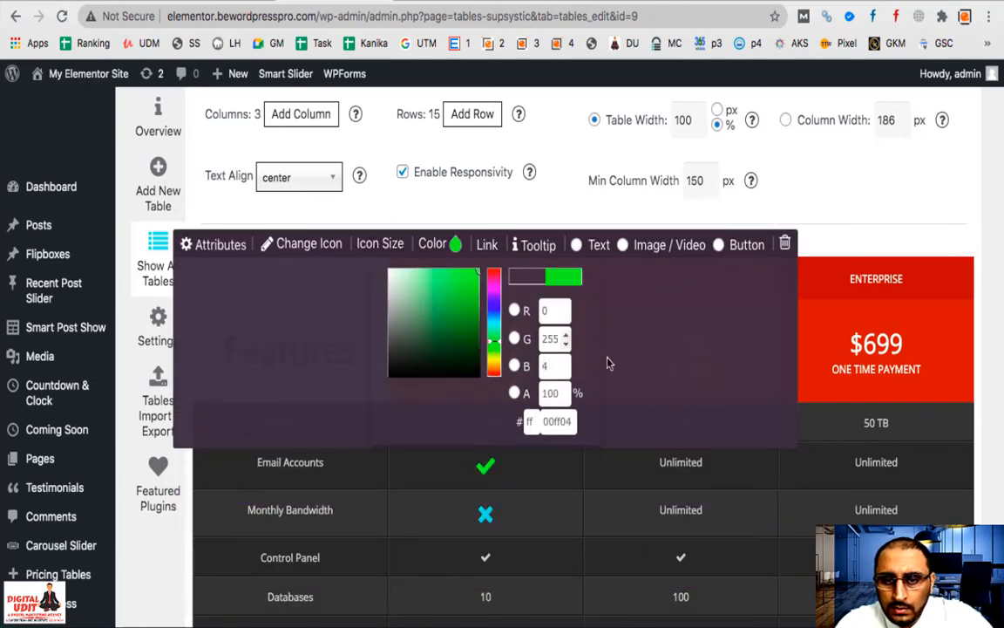
Step: Set the colour of the Developer column's Monthly Bandwidth times icon to red, ff0808
click(485, 517)
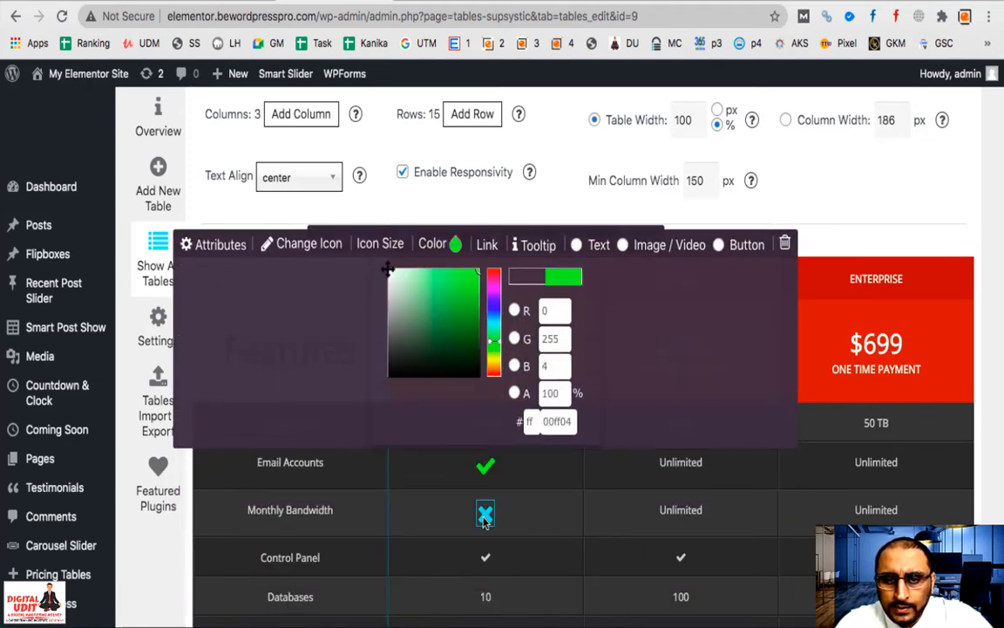
click(457, 482)
click(477, 317)
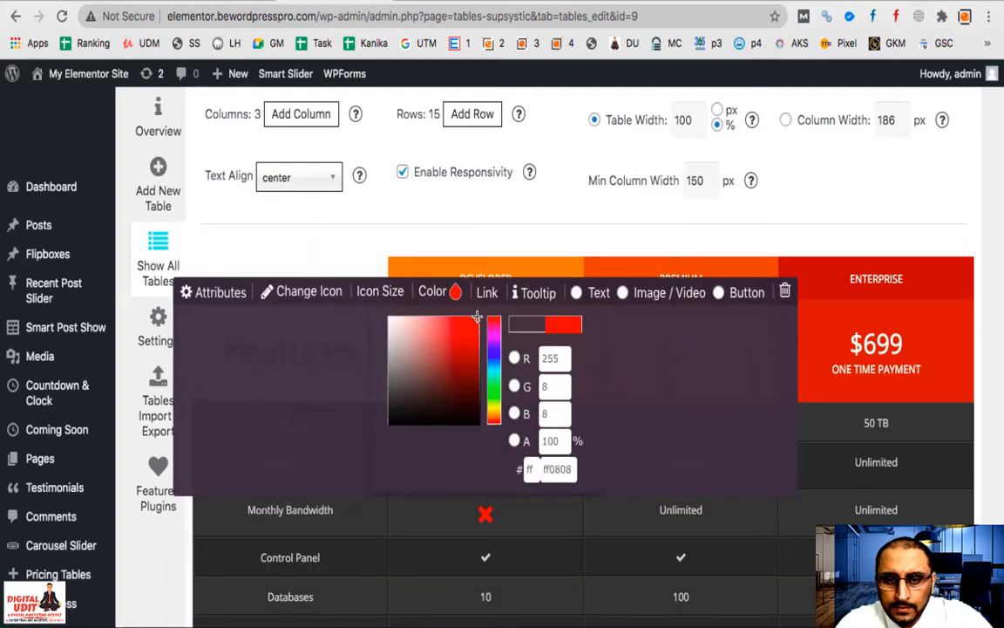
click(666, 446)
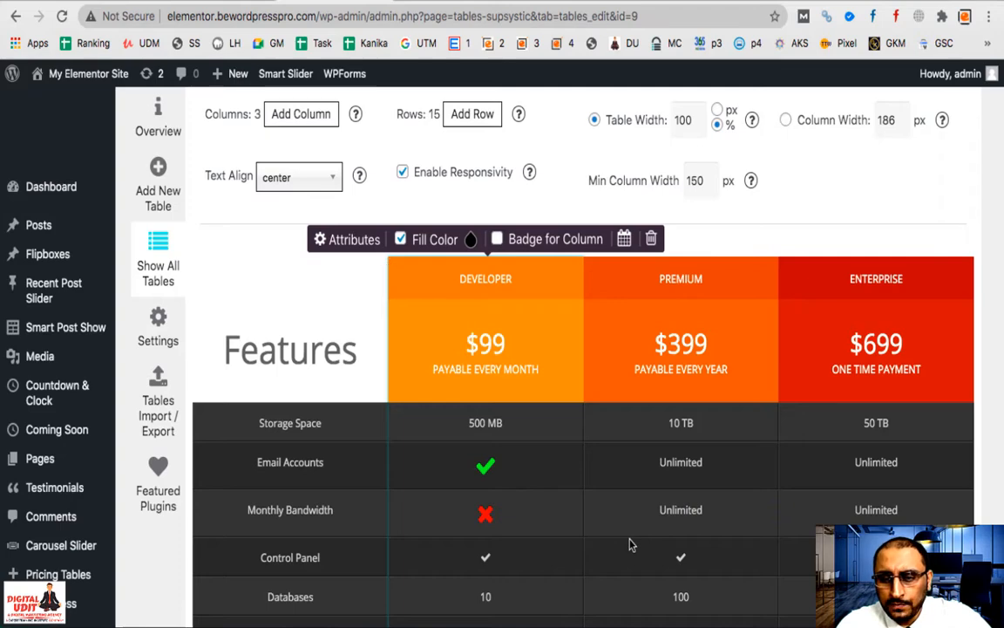
Step: Select the Developer column's Control Panel icon, and search the Font Awesome gallery for "dash" to look for a suitable replacement
scroll(630, 544, down, 5)
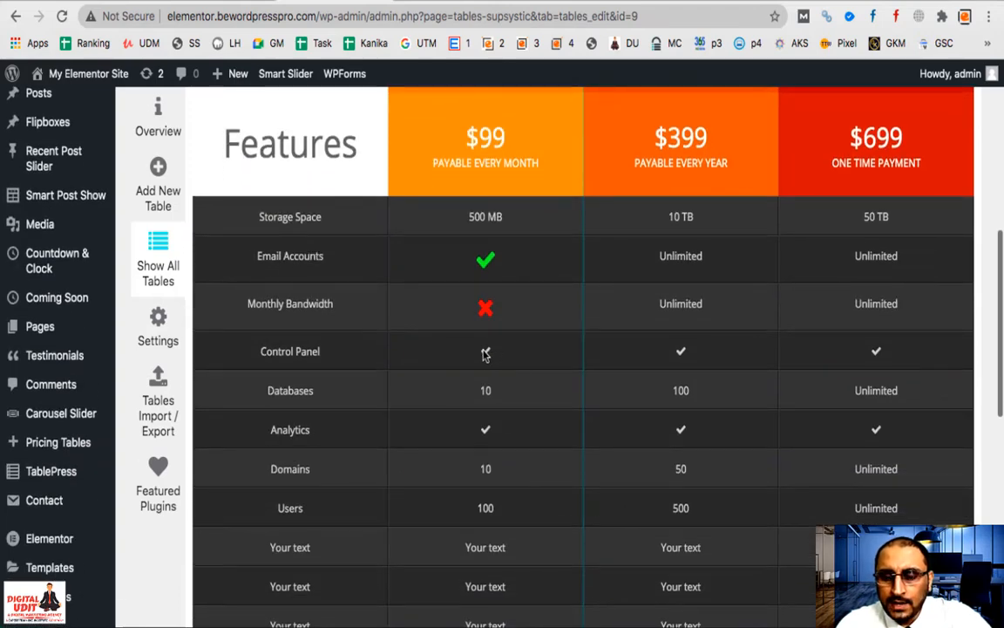
click(486, 352)
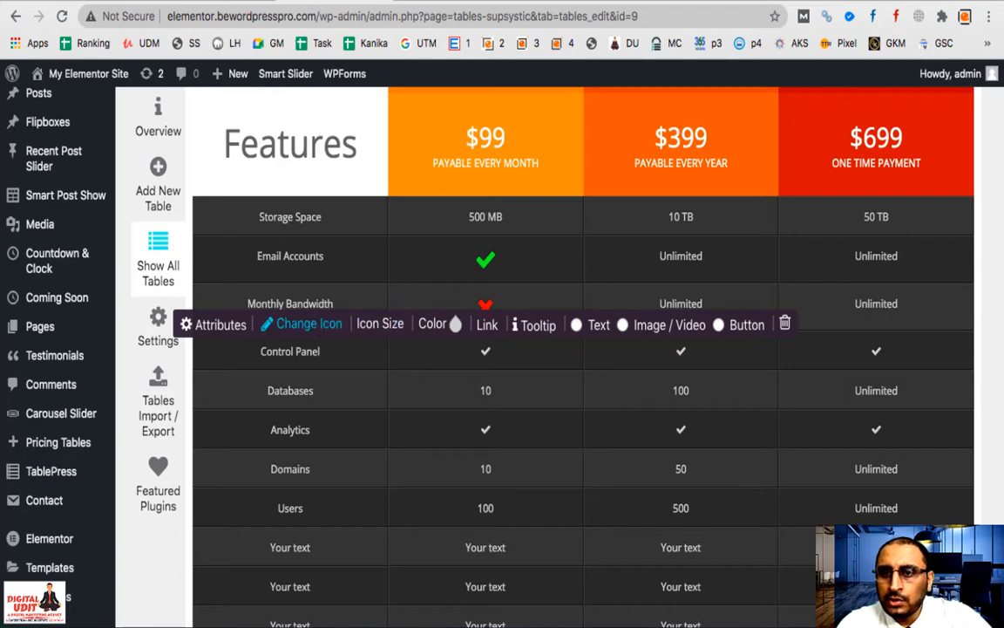
click(859, 2)
double_click(278, 405)
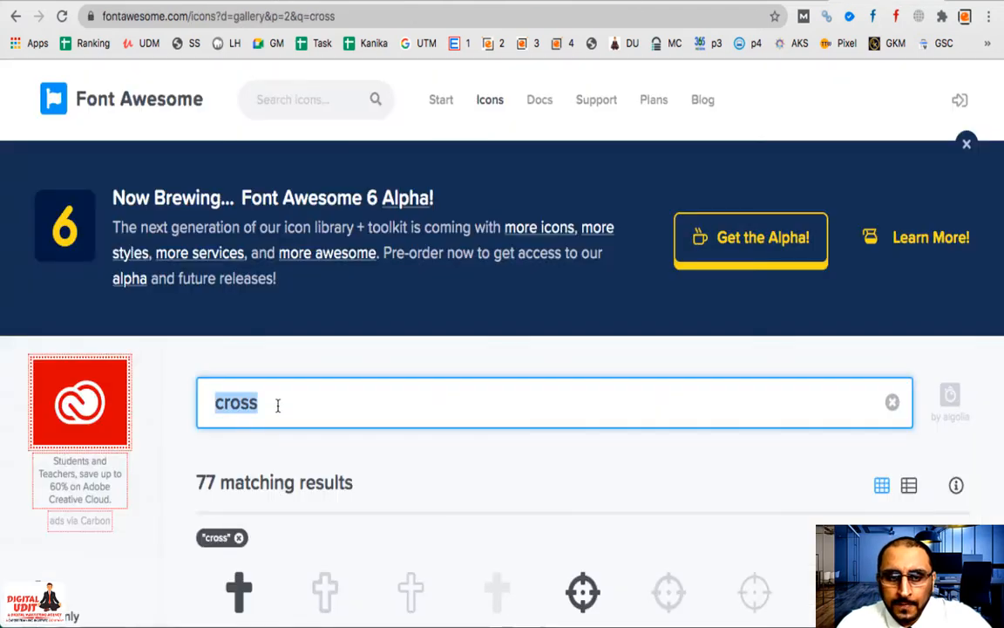
text(dash)
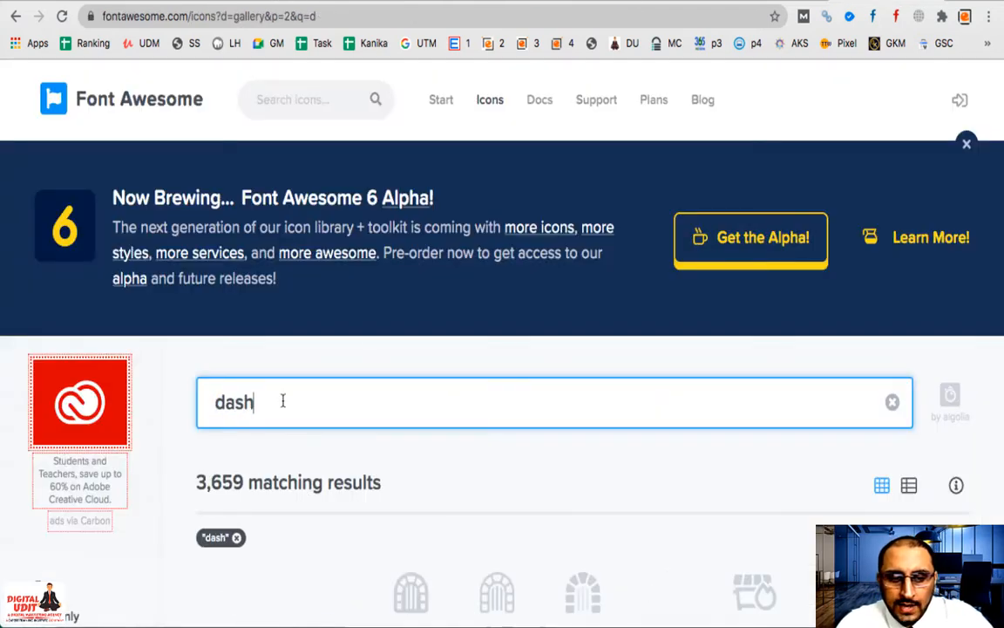
scroll(451, 409, down, 5)
scroll(451, 410, down, 20)
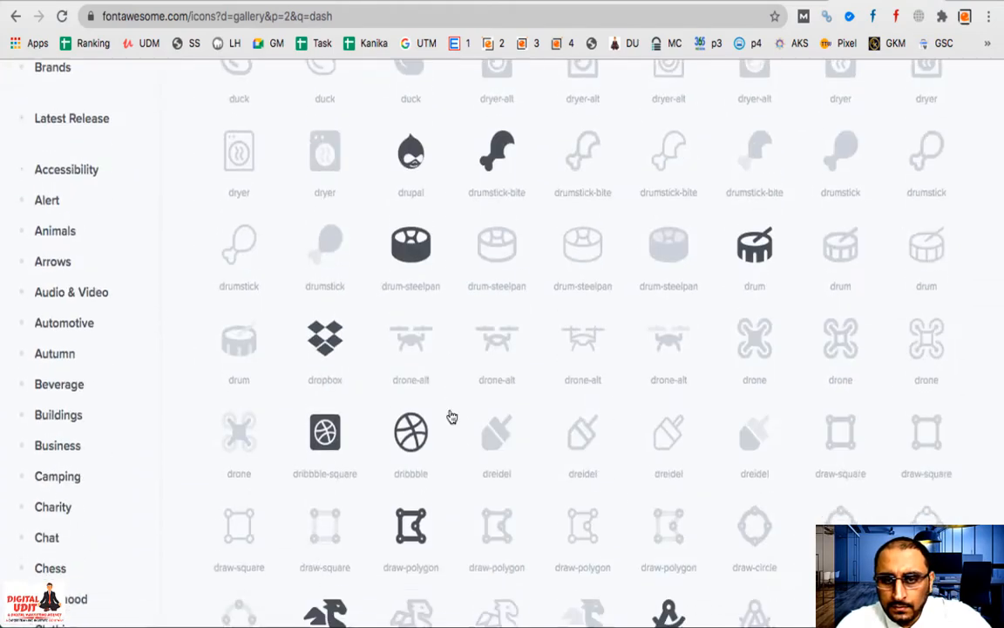
scroll(451, 416, down, 12)
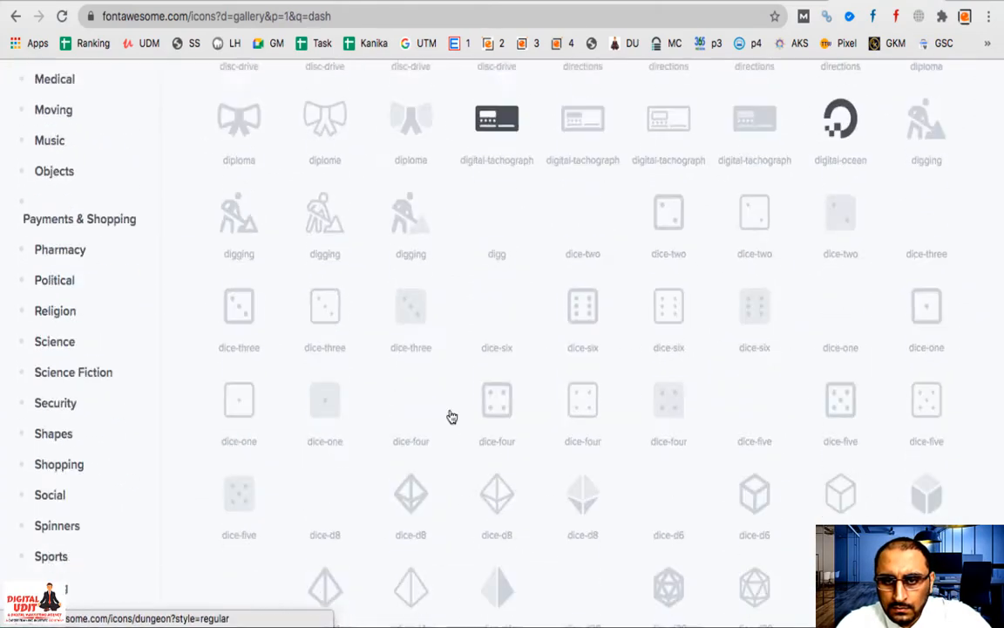
scroll(450, 416, up, 20)
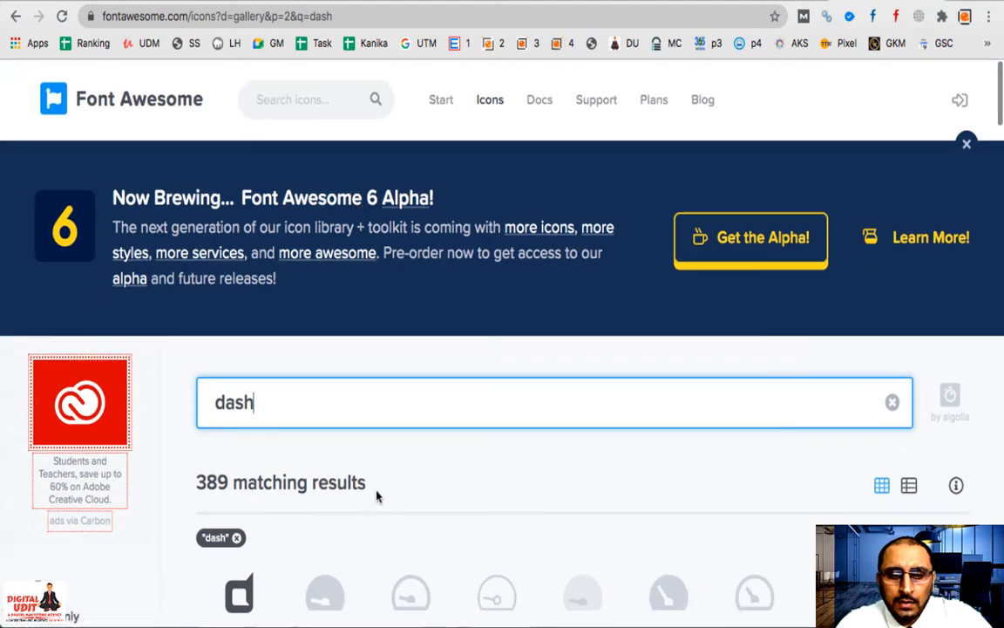
Step: Clear the "dash" search in the Font Awesome gallery and examine the unfiltered icons for a dash-like symbol
key(BackSpace)
key(BackSpace)
key(BackSpace)
key(BackSpace)
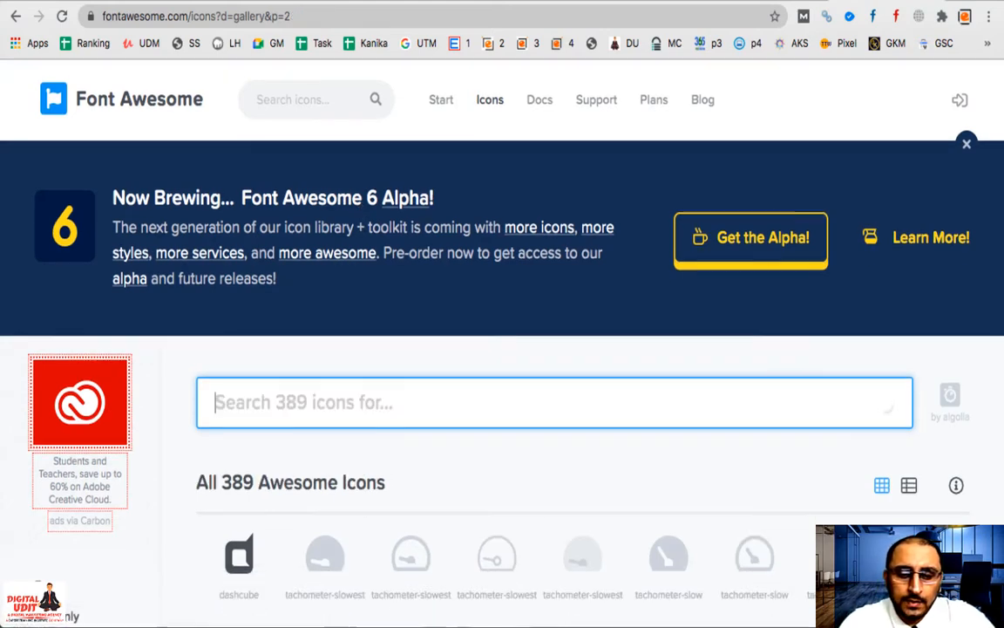
scroll(547, 445, down, 5)
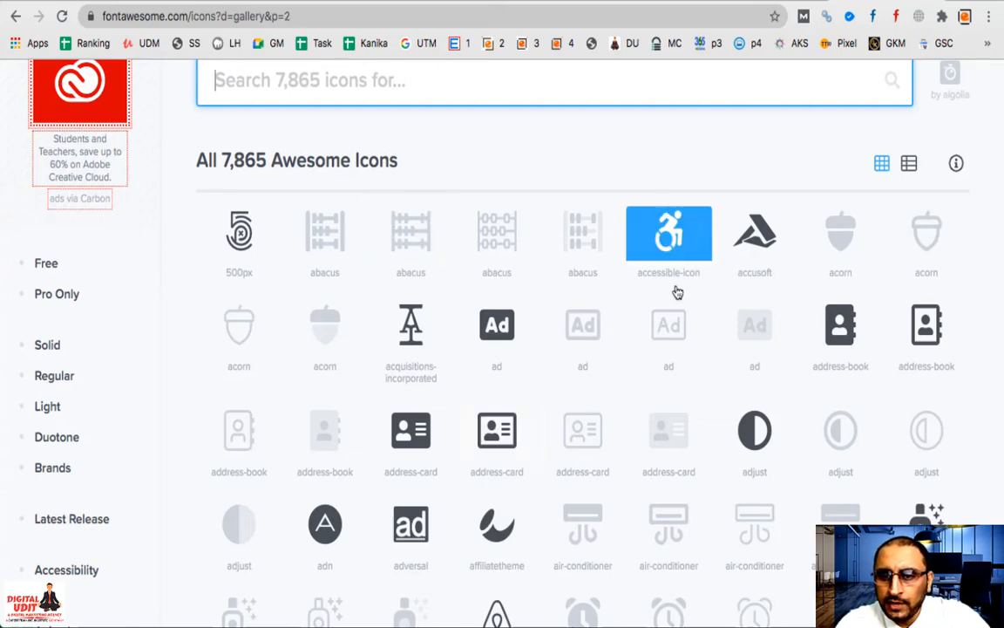
scroll(542, 452, down, 3)
scroll(545, 453, down, 5)
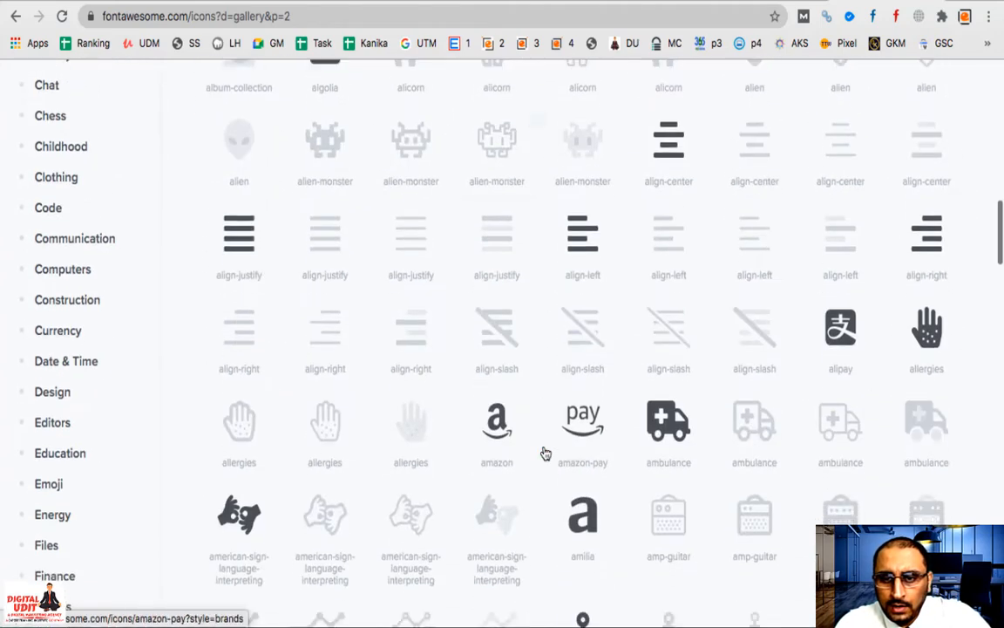
scroll(542, 451, down, 8)
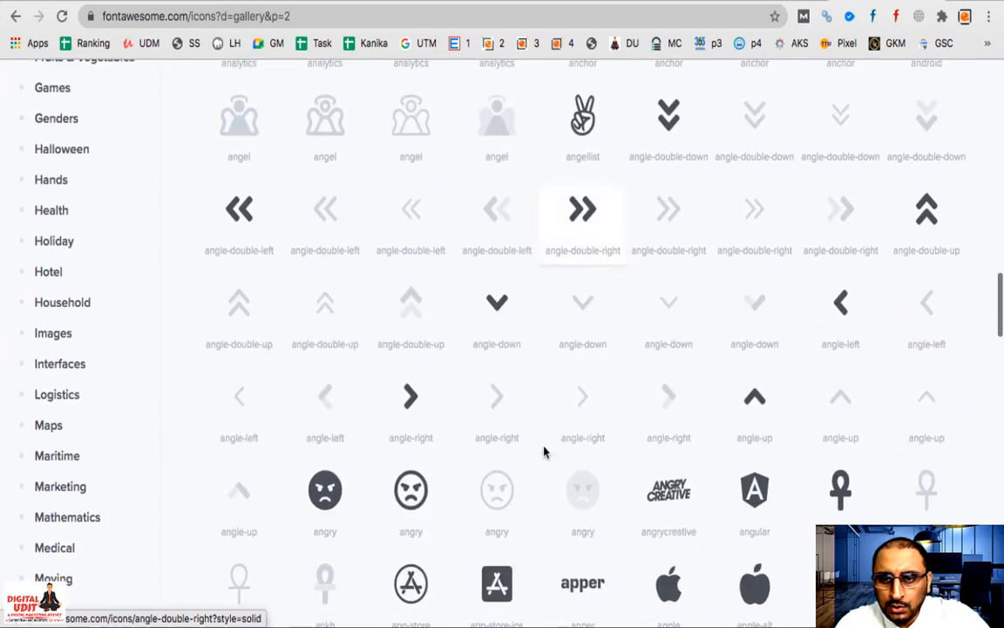
scroll(544, 451, down, 6)
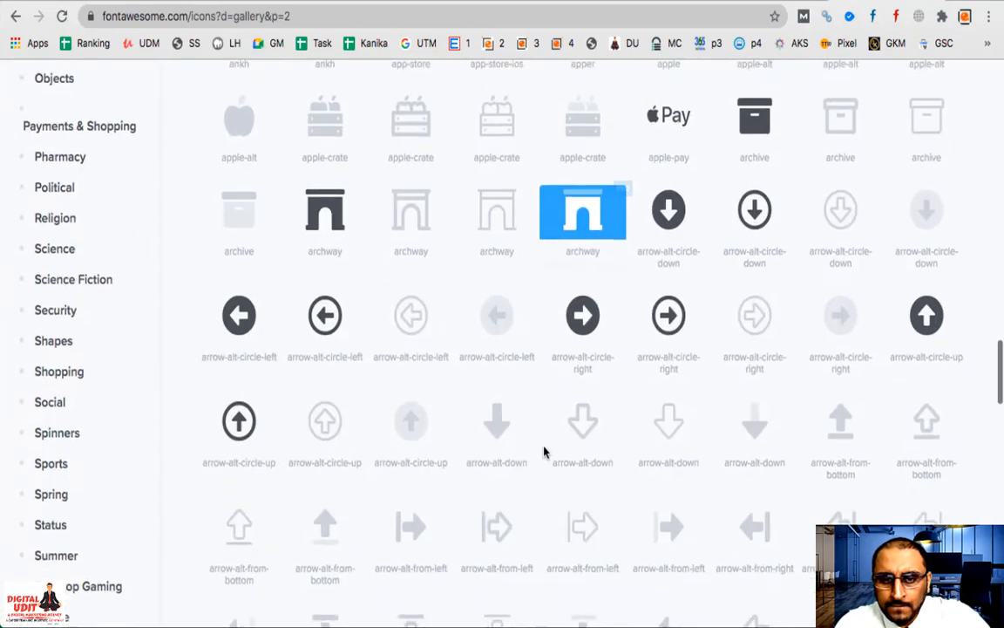
scroll(544, 452, down, 6)
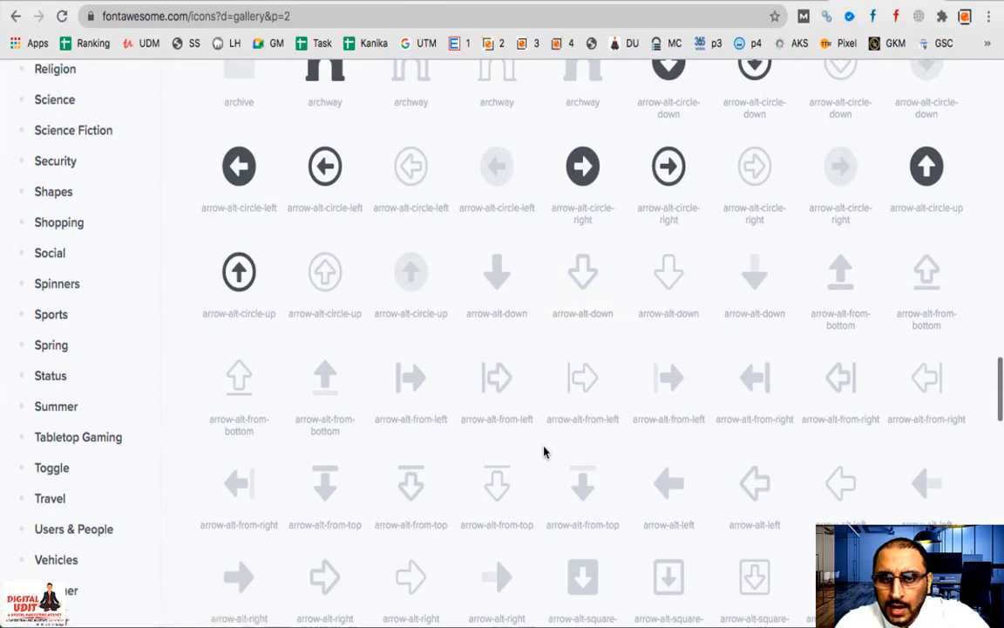
scroll(543, 451, down, 6)
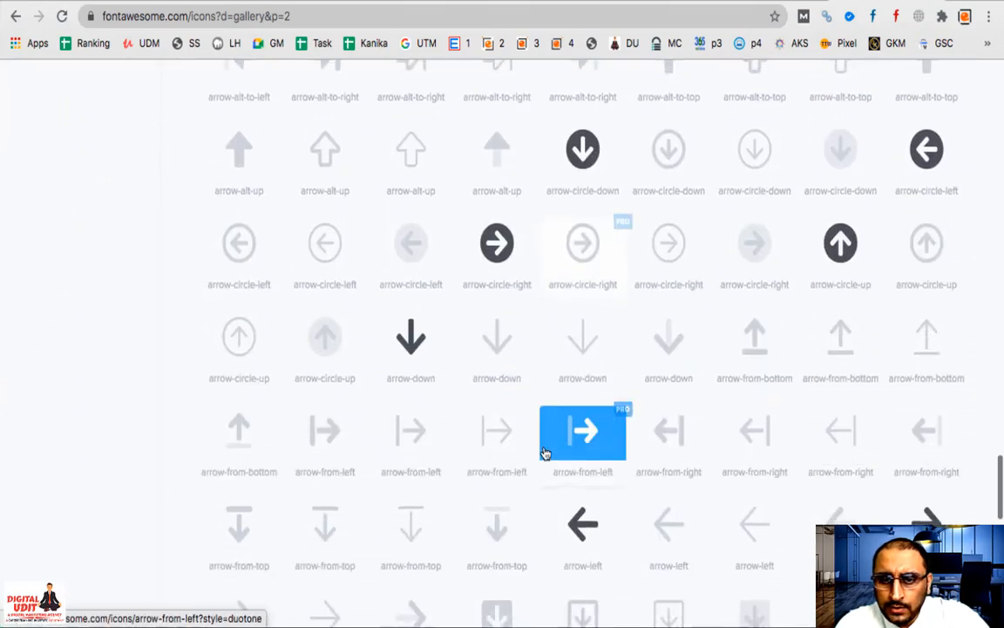
scroll(546, 454, down, 5)
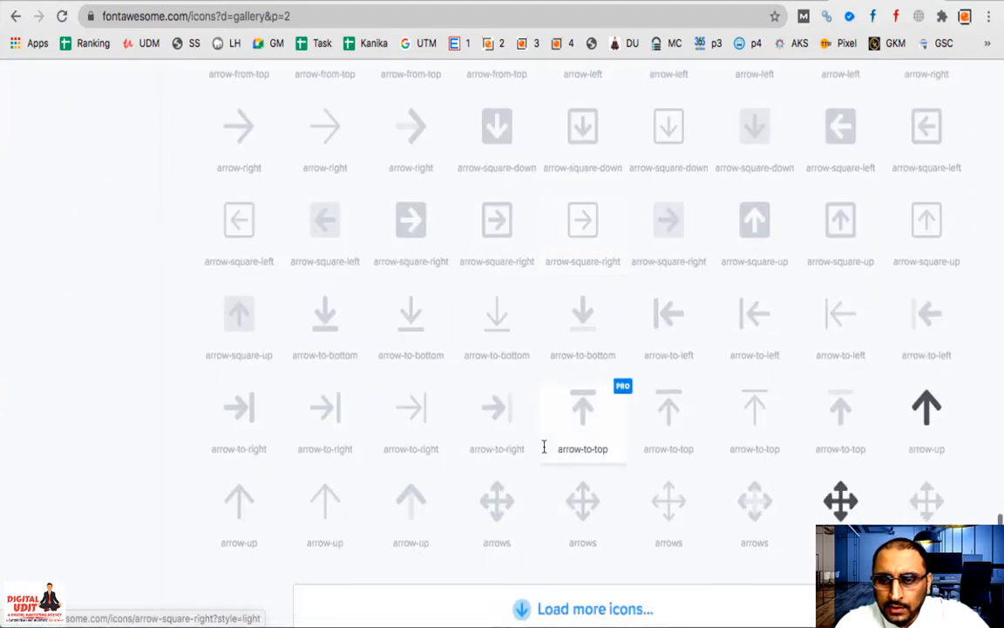
scroll(543, 447, down, 4)
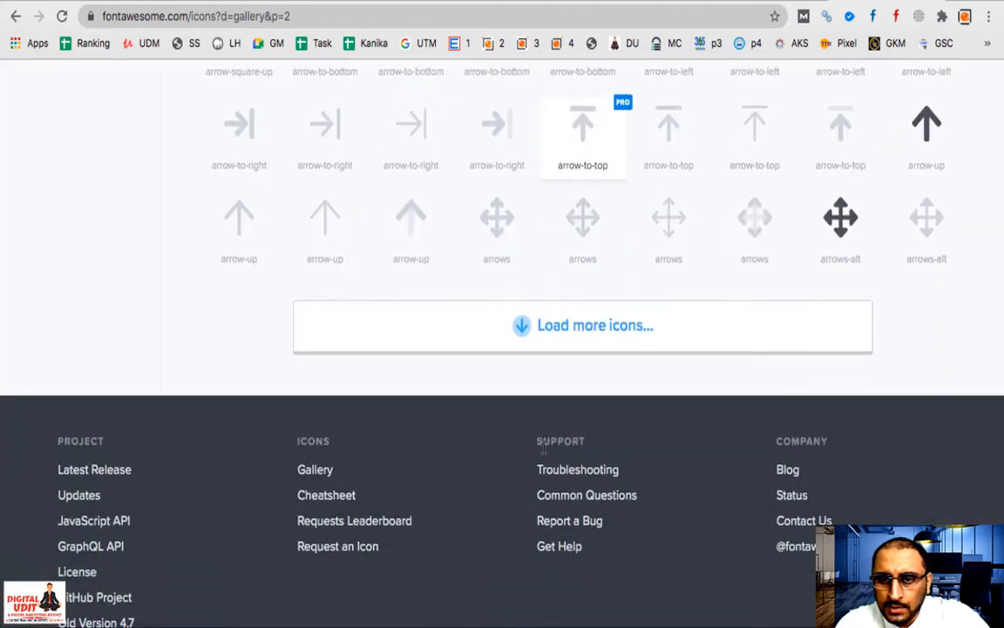
Step: Load further batches of icons in the Font Awesome gallery and look through them for a dash-like symbol
click(575, 278)
scroll(575, 283, down, 20)
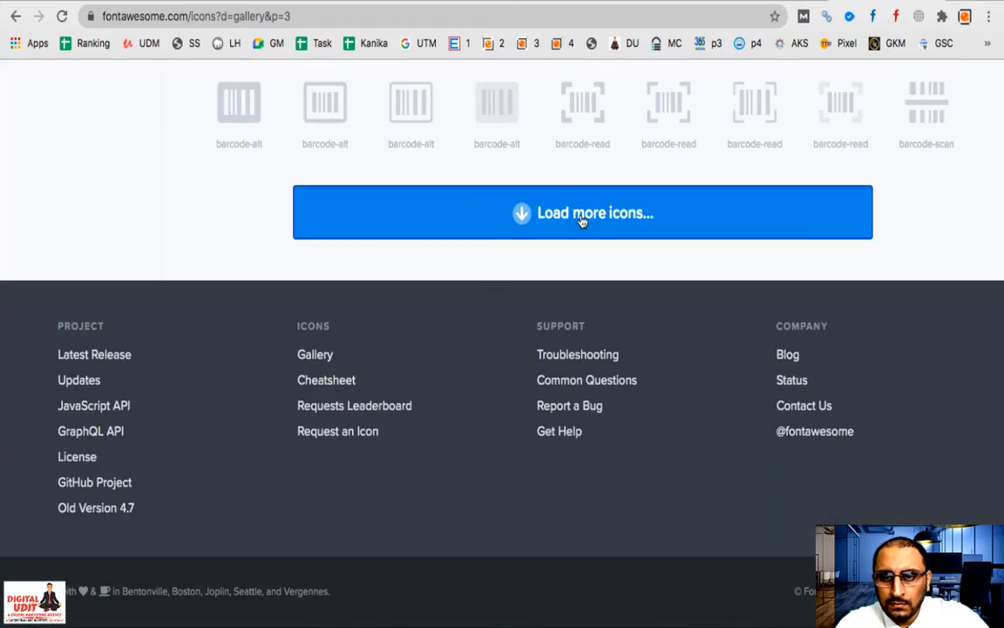
click(582, 221)
scroll(582, 220, down, 20)
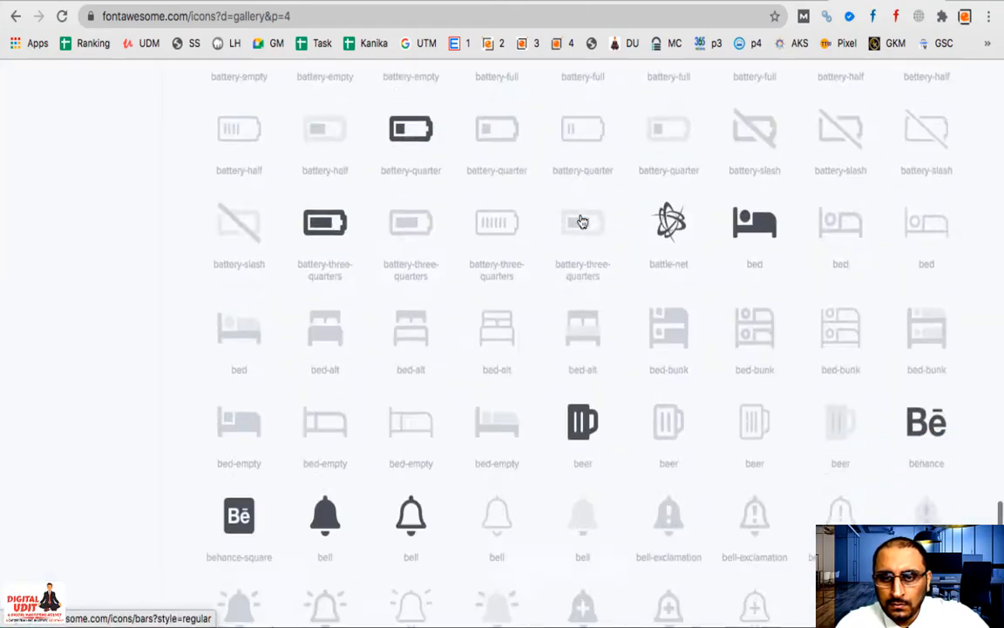
scroll(582, 220, down, 2)
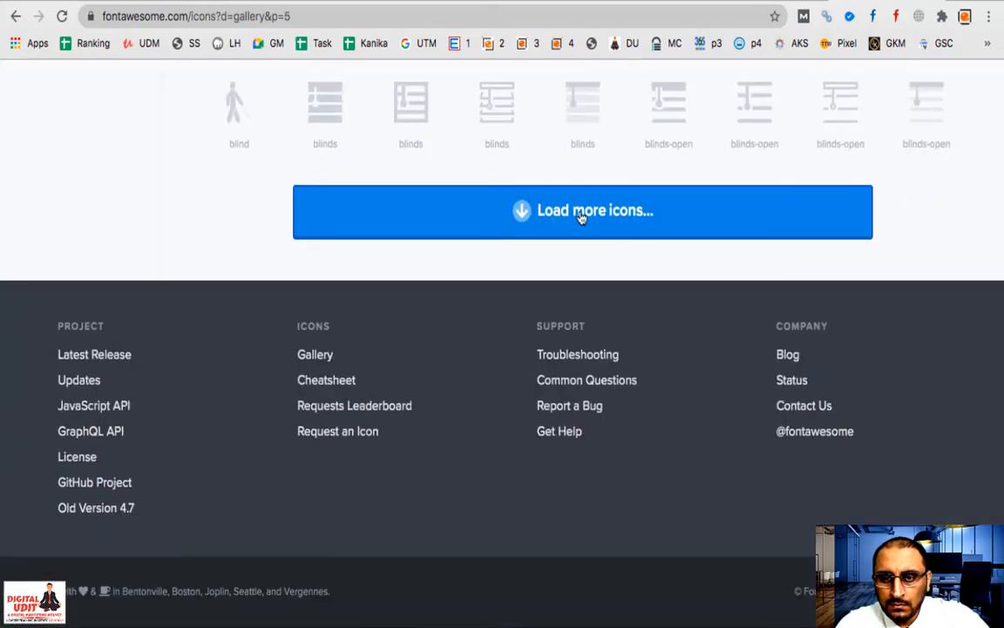
click(581, 215)
scroll(558, 372, down, 6)
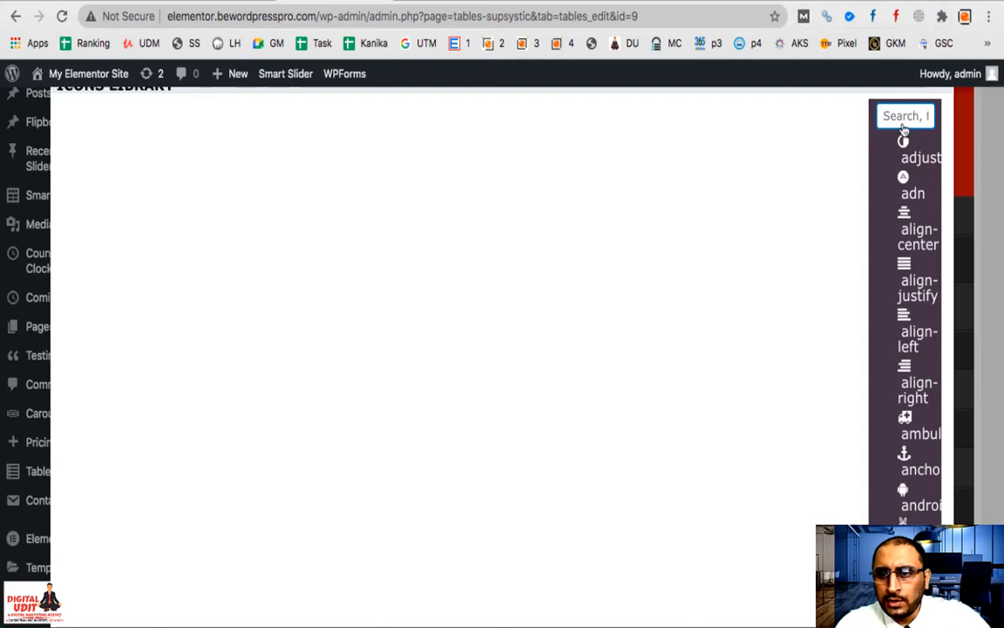
Step: In the pricing table editor's icon library, search for "line" and "underline" to find a replacement for the Control Panel icon
text(l)
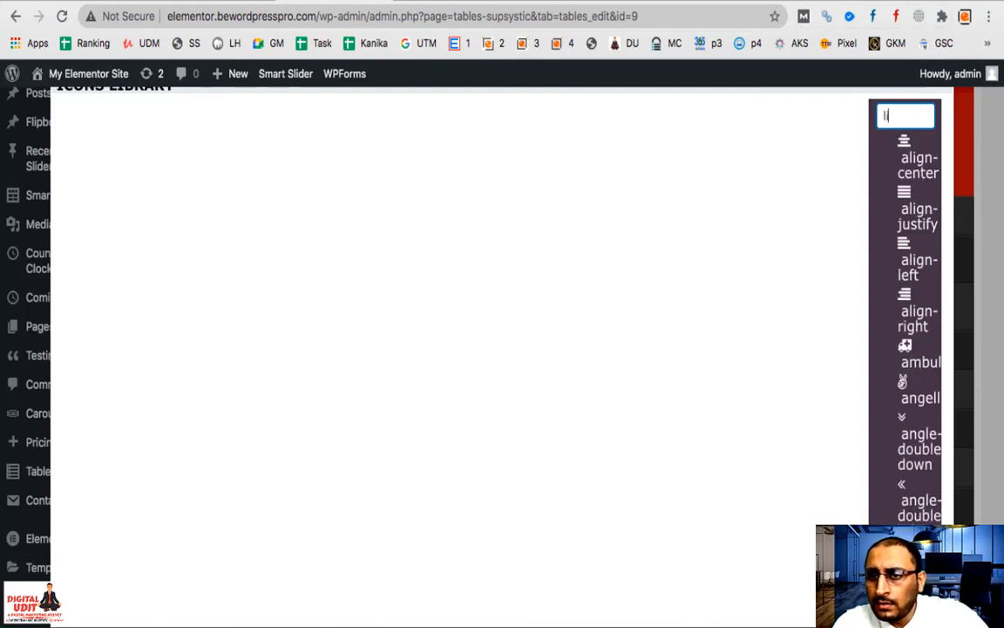
text(ine)
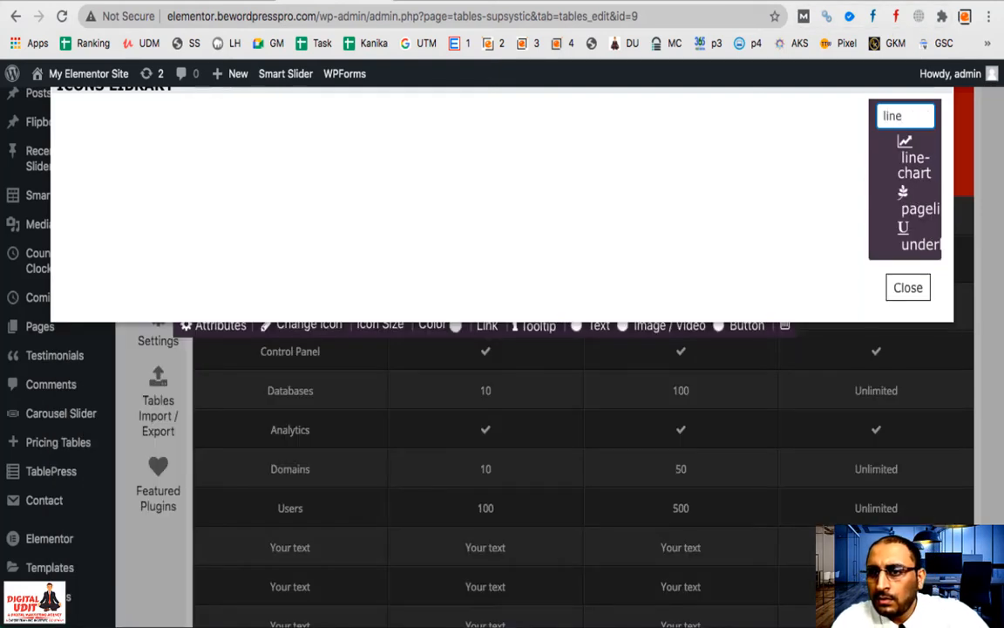
key(BackSpace)
key(BackSpace)
key(BackSpace)
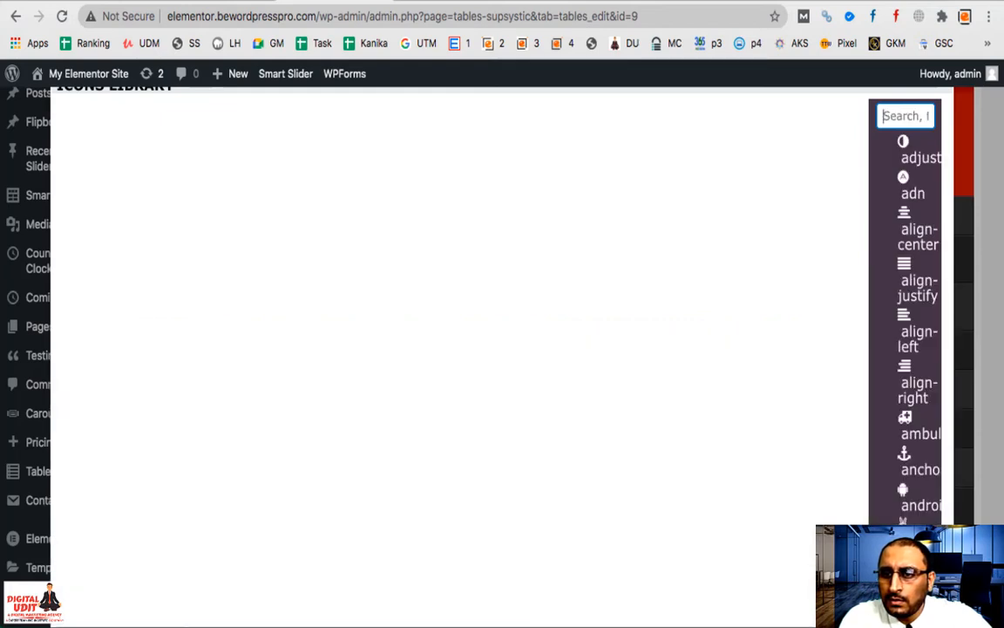
text(und)
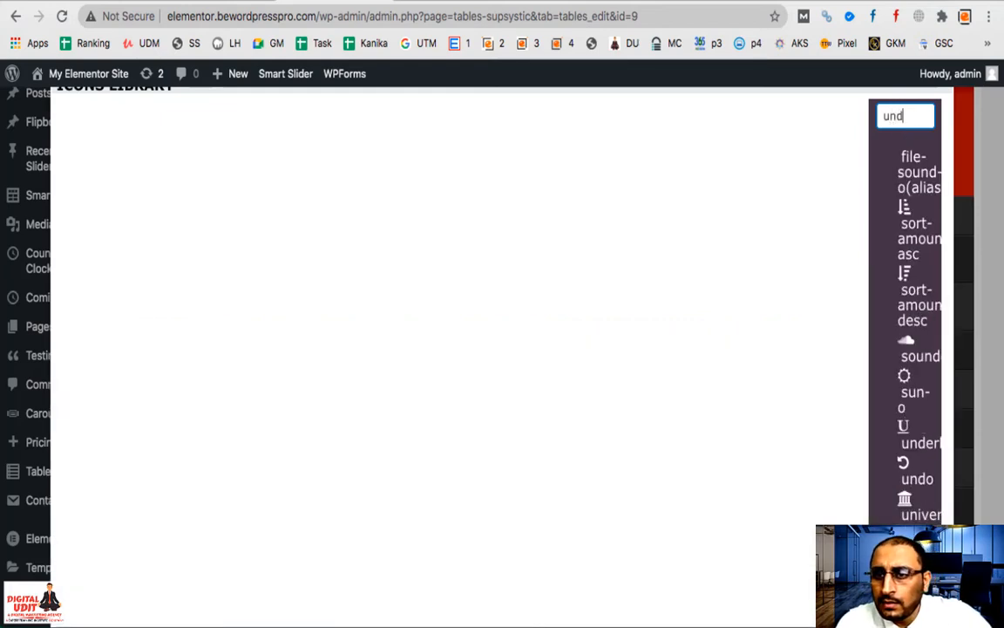
text(erline)
key(BackSpace)
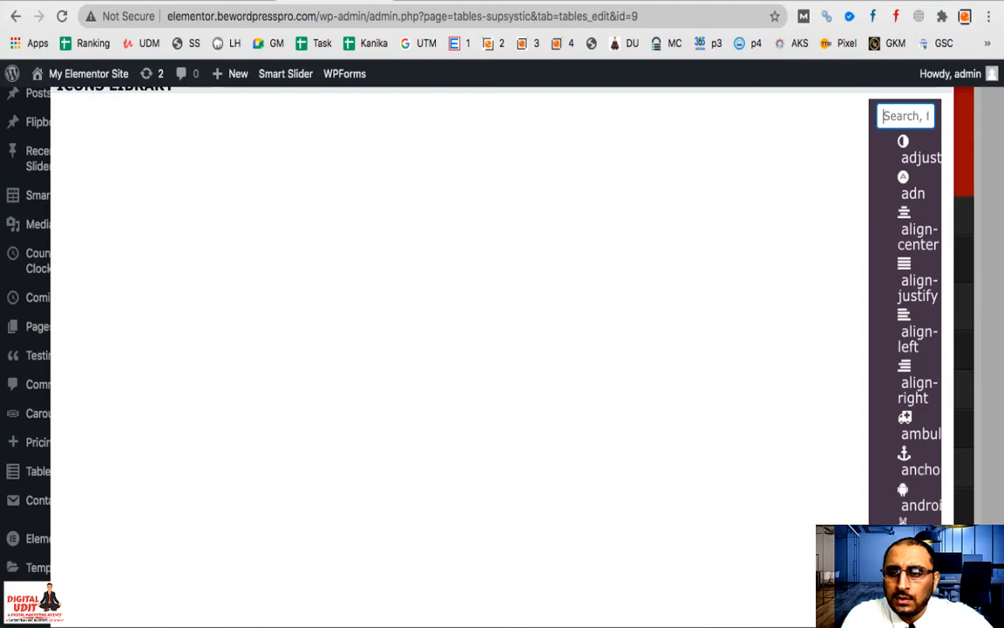
Step: Search the icon library for "das" to check for a dash icon, and clear the search
text(da)
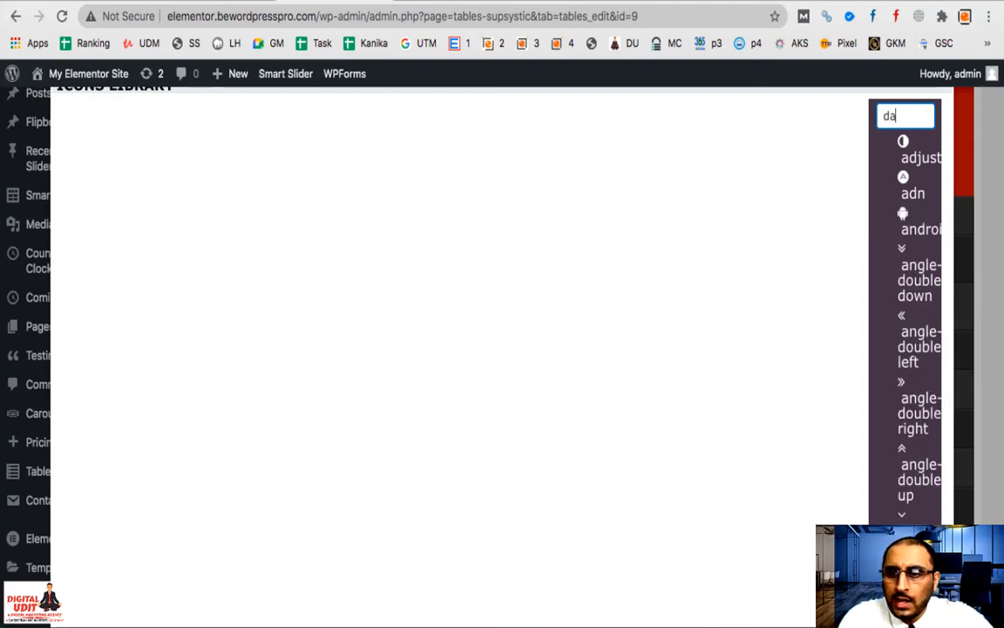
text(s)
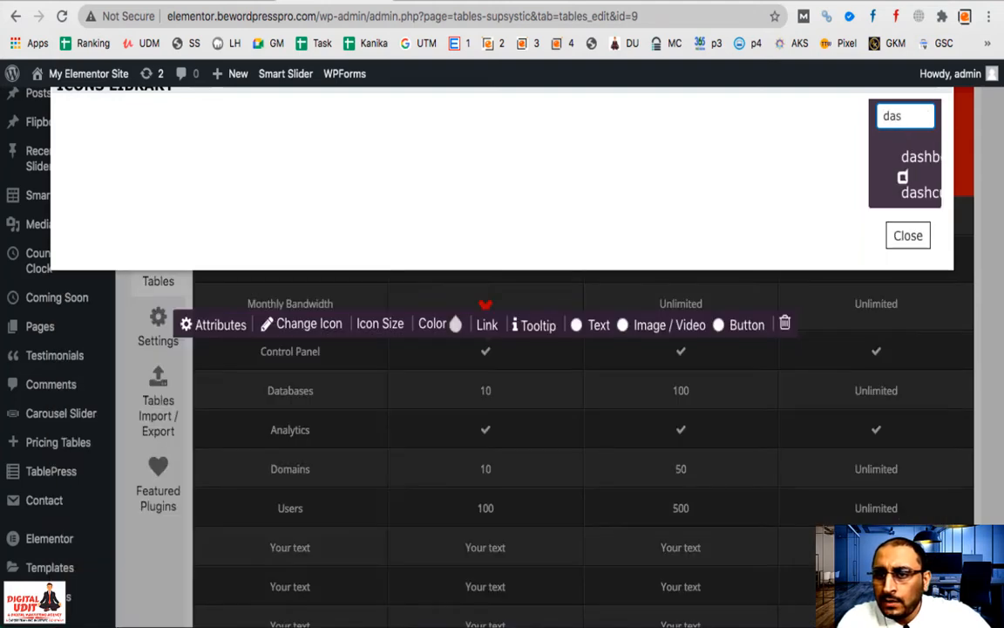
key(BackSpace)
key(BackSpace)
key(BackSpace)
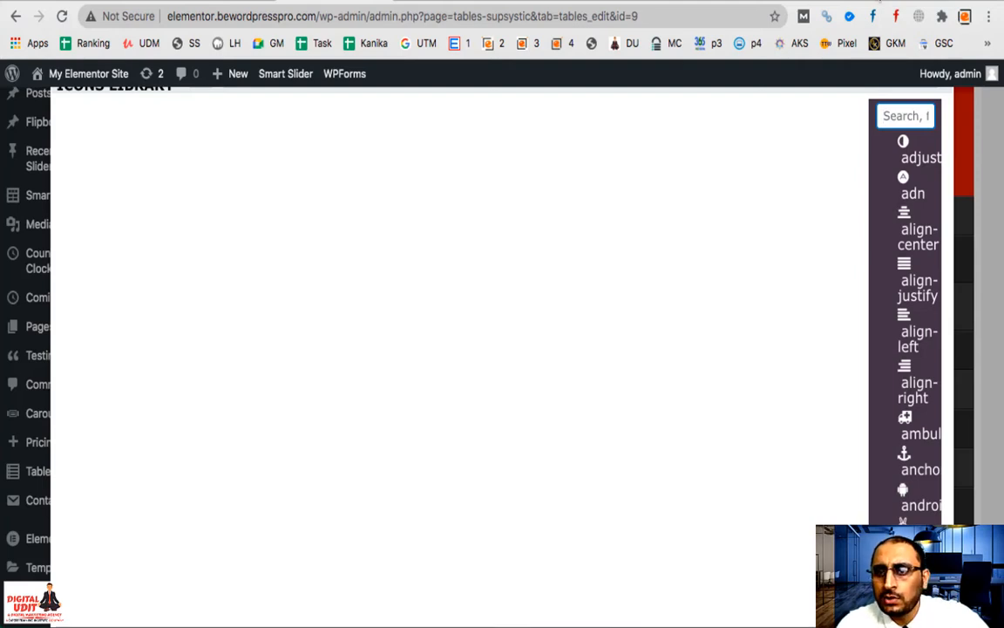
Step: Switch to Font Awesome, leave the blog and book icon pages, and return to the icon gallery
click(878, 0)
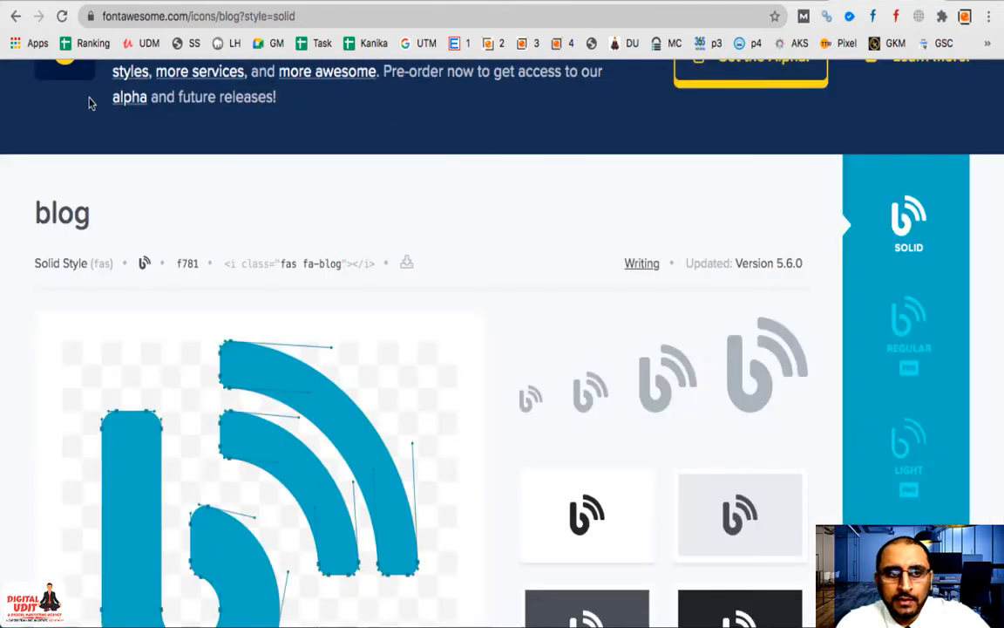
click(16, 16)
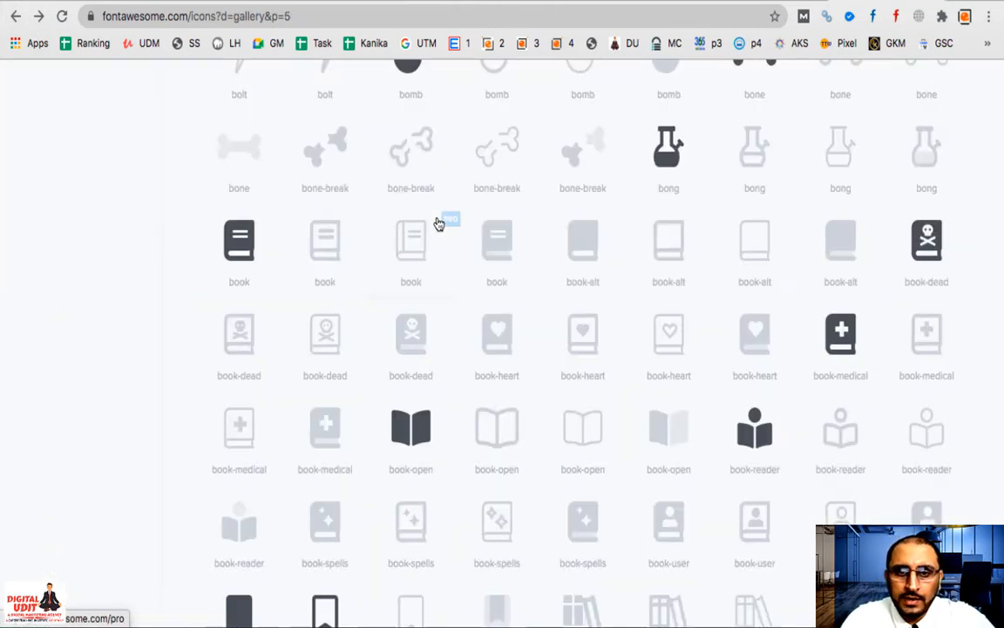
click(436, 225)
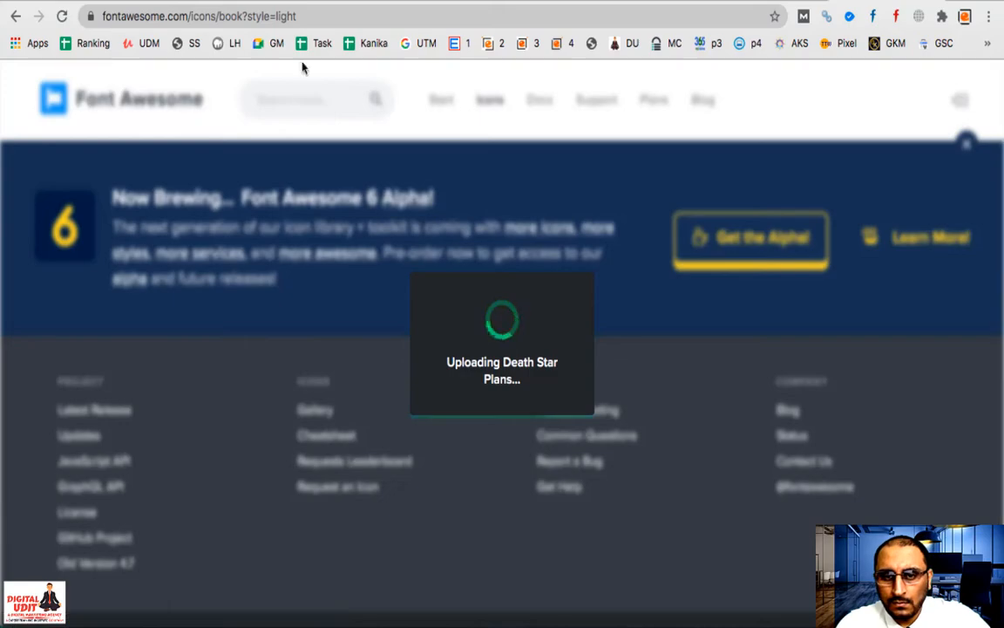
click(16, 18)
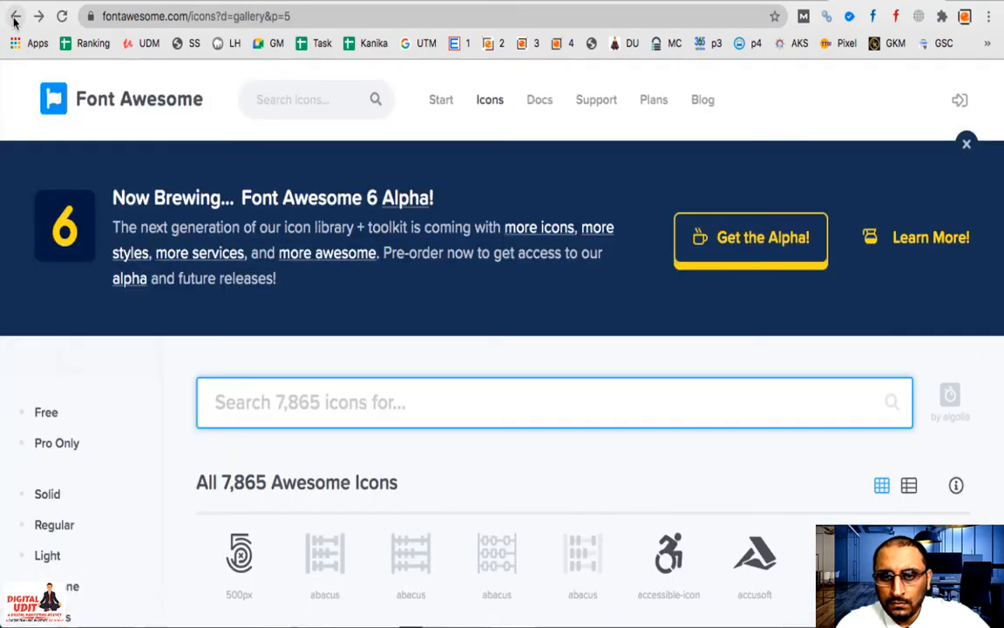
click(16, 17)
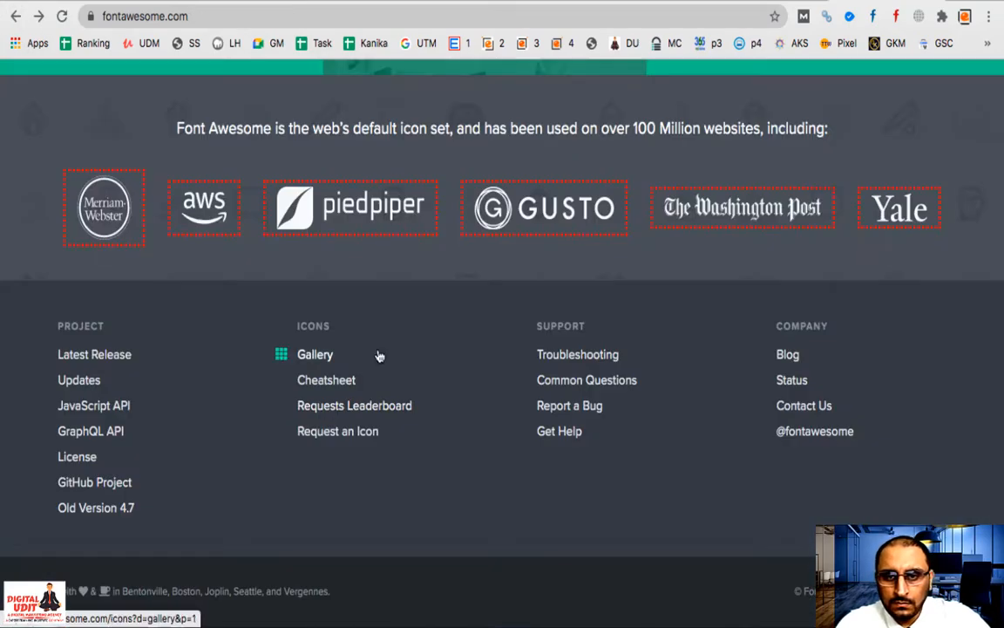
click(380, 355)
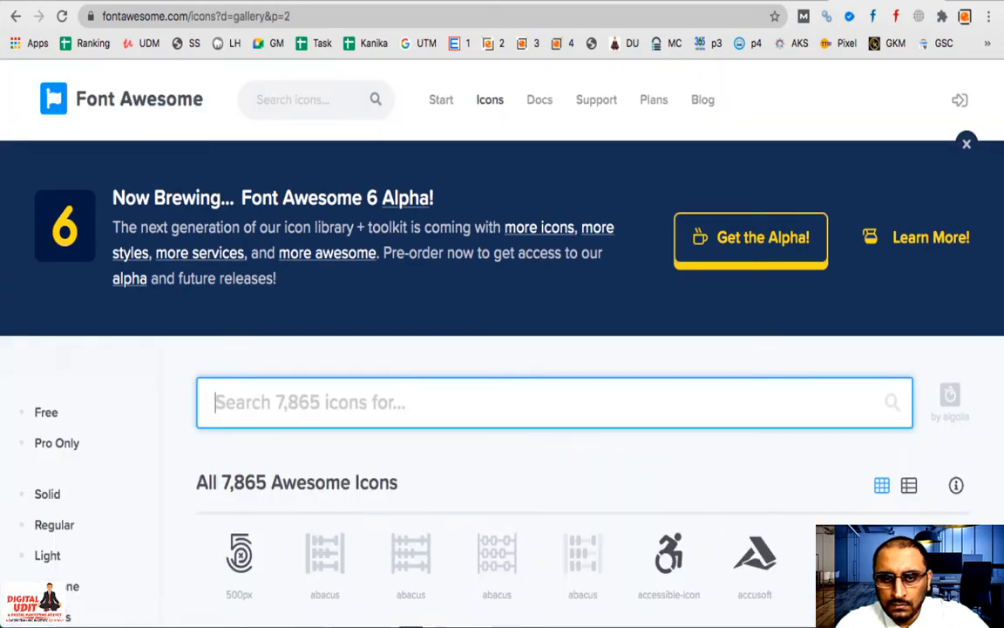
Step: Search the Font Awesome gallery for "line", load more results and look through them for a dash-like icon
text(line)
scroll(697, 440, down, 20)
scroll(697, 445, down, 20)
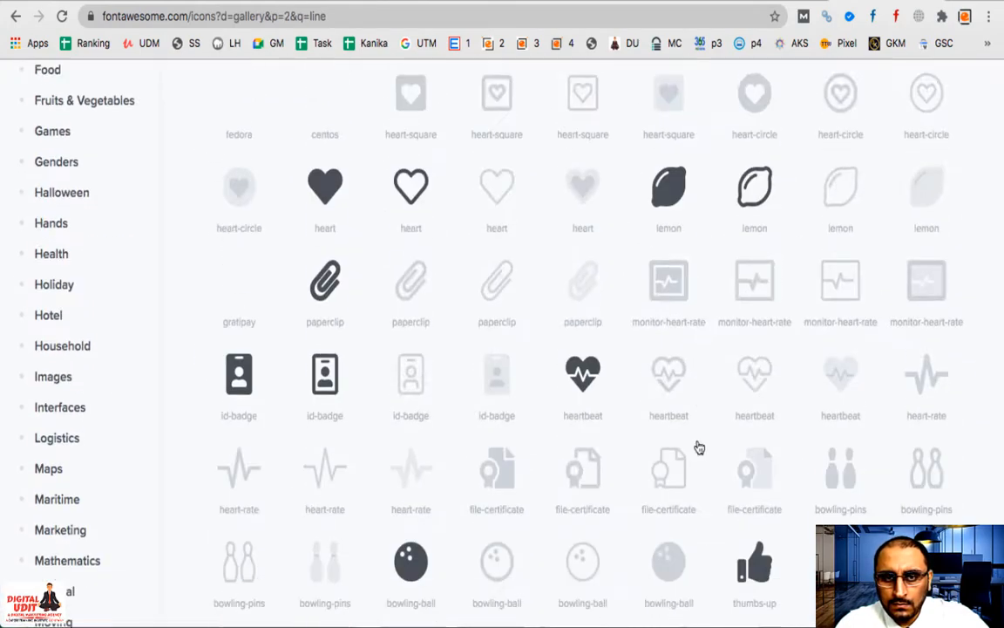
click(593, 459)
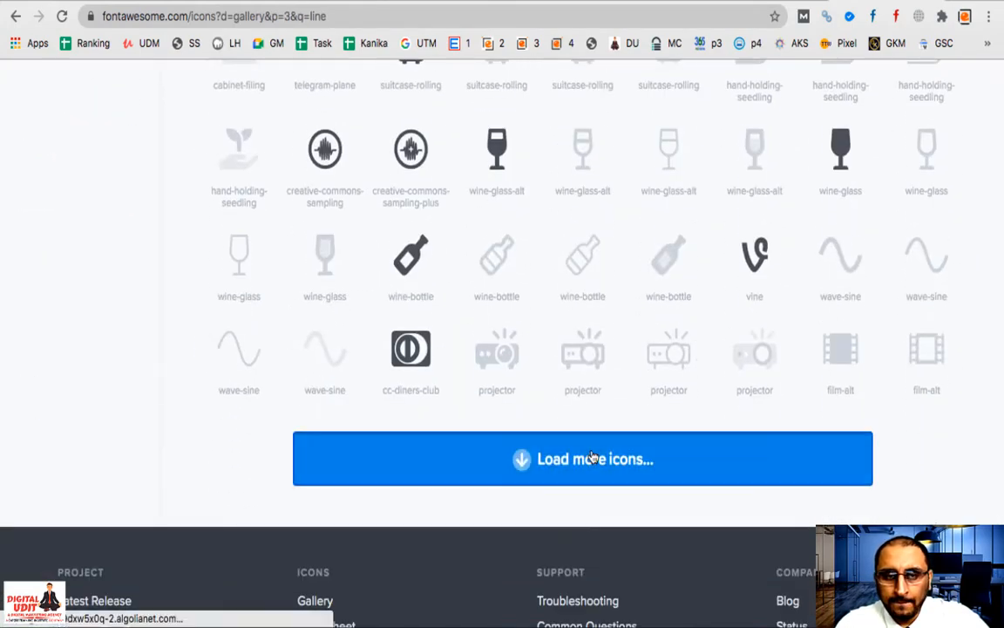
scroll(593, 457, down, 10)
scroll(594, 457, up, 20)
click(308, 98)
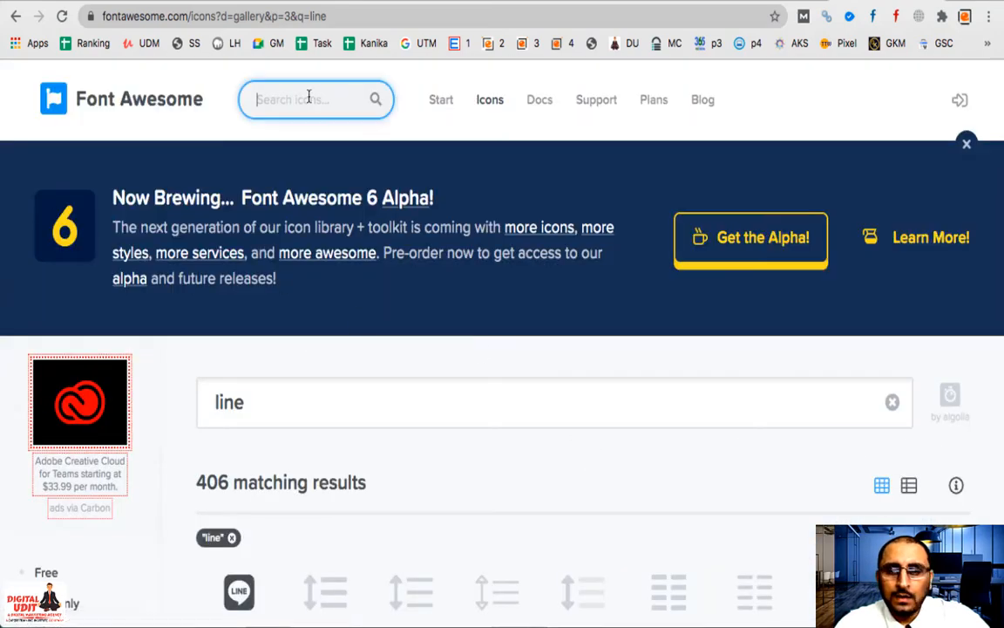
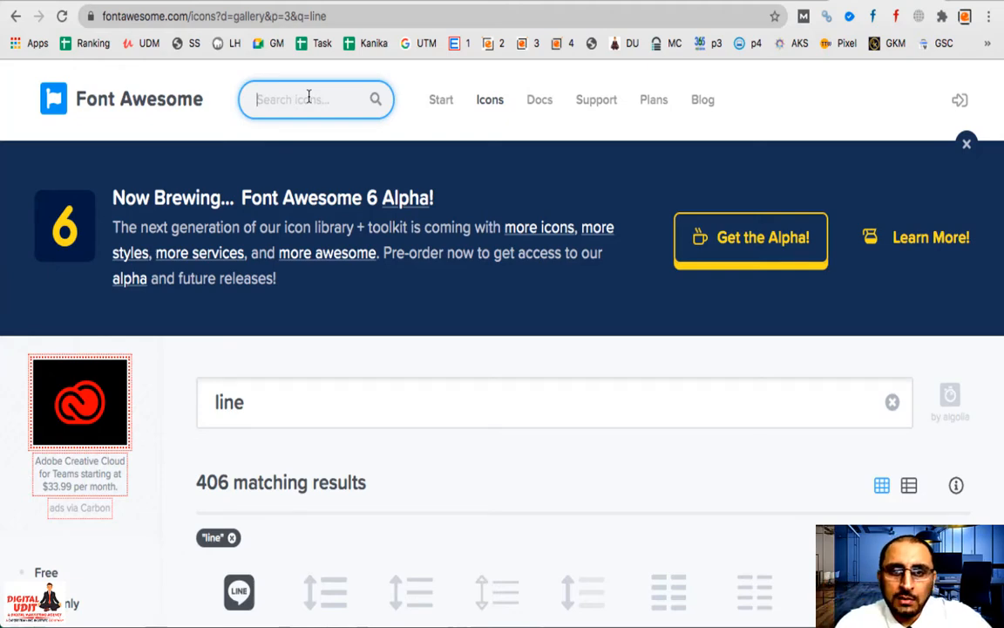
Step: Switch back to the pricing table editor and look through its full icon list for a dash-like icon
click(322, 3)
scroll(449, 325, down, 10)
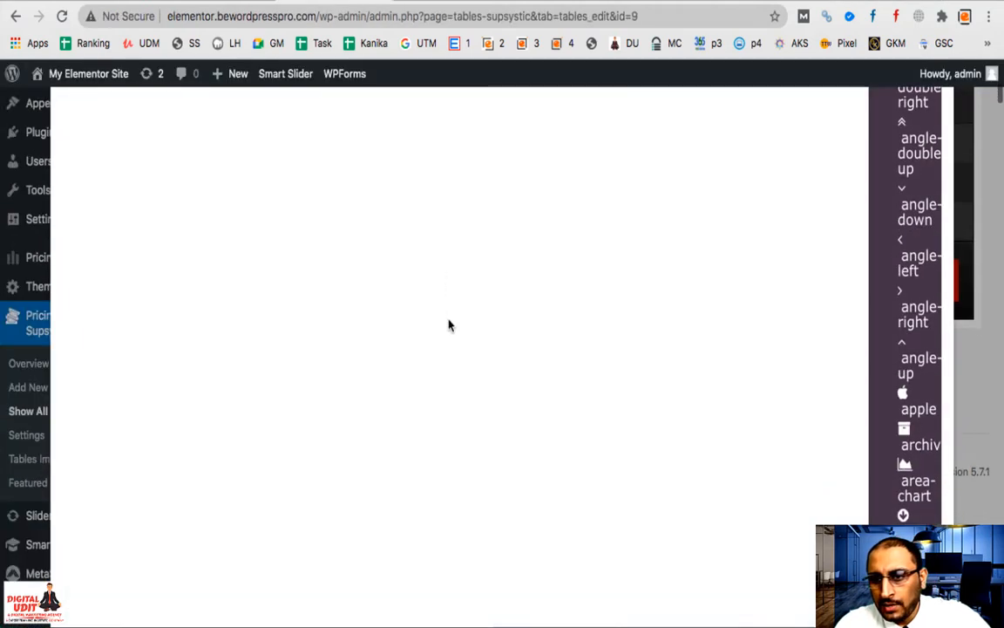
scroll(449, 325, down, 5)
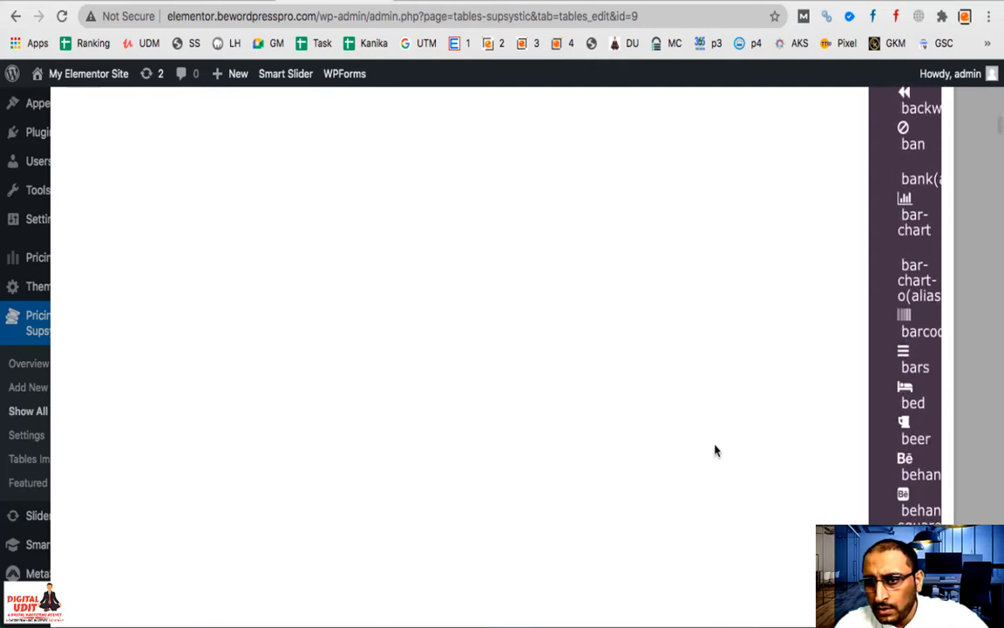
scroll(715, 450, down, 10)
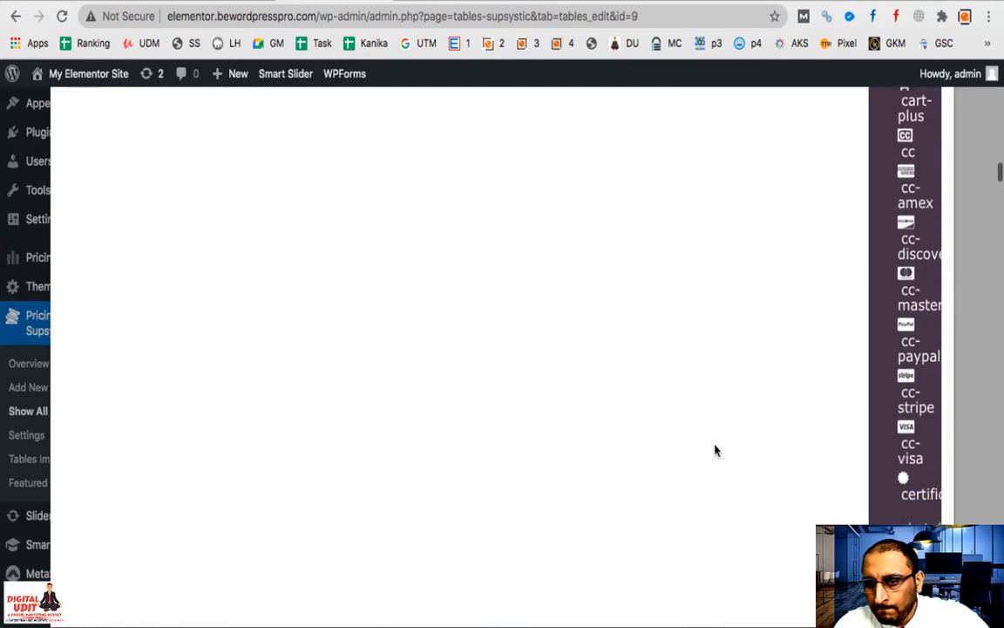
scroll(715, 450, down, 10)
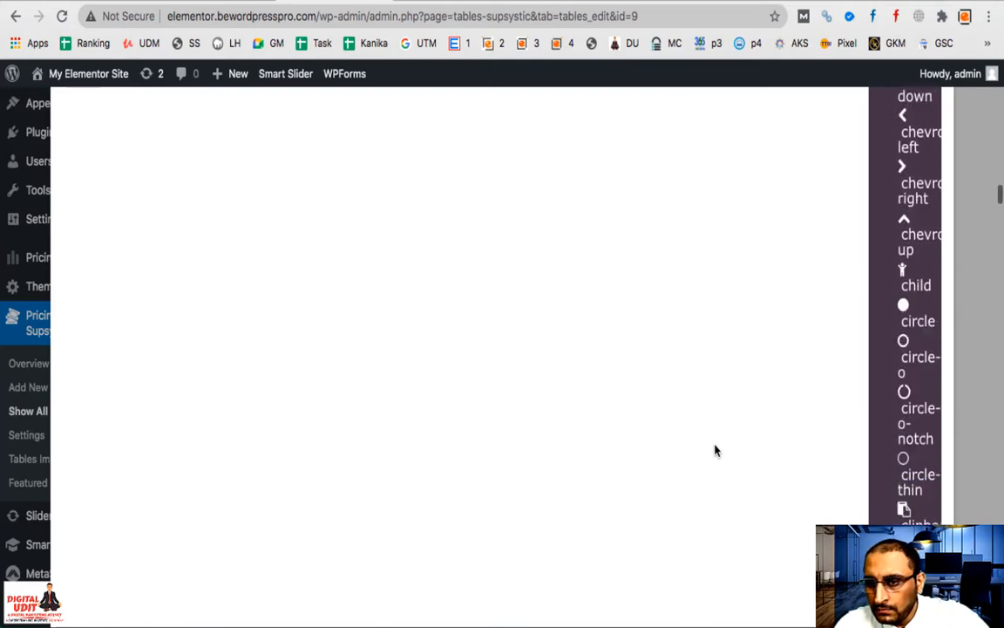
scroll(715, 450, down, 10)
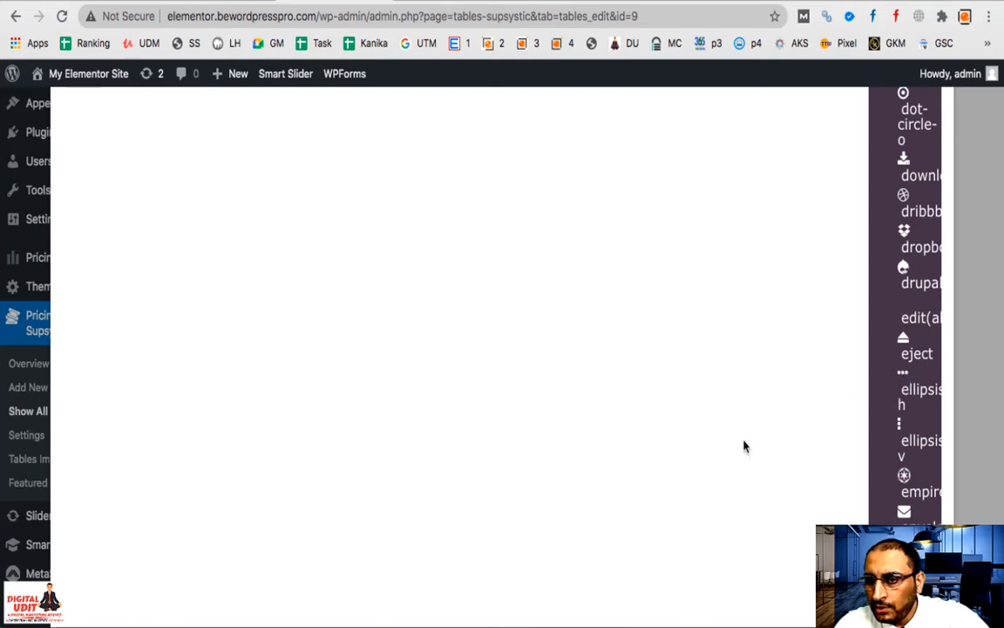
scroll(745, 444, down, 2)
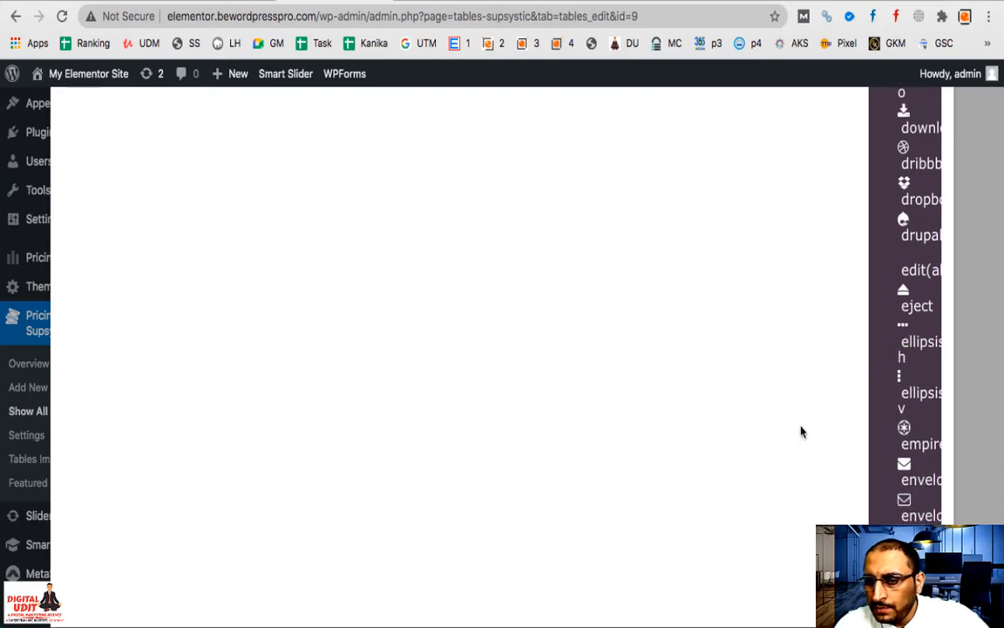
scroll(802, 432, down, 10)
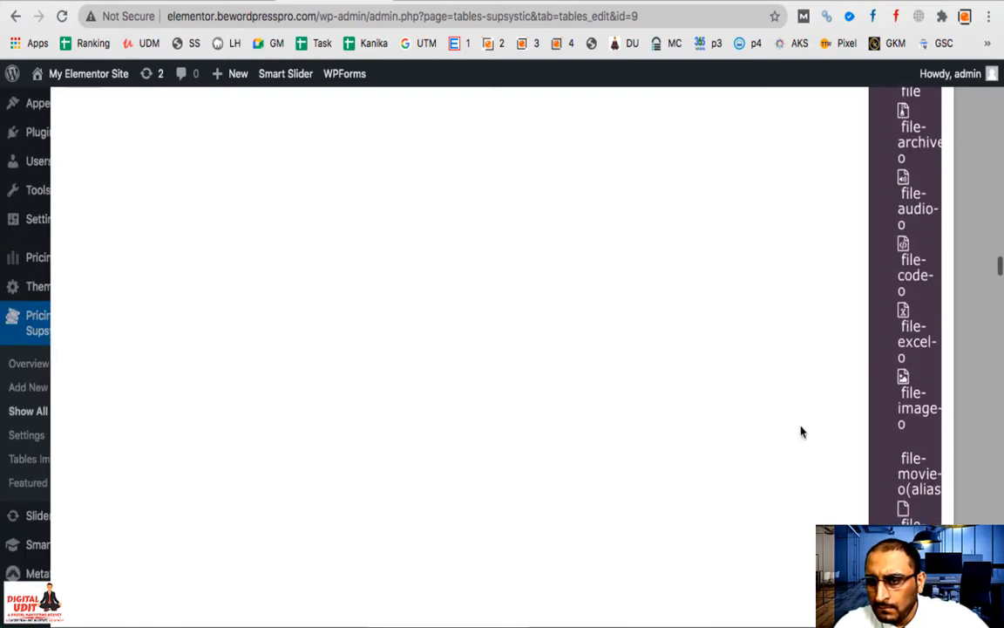
scroll(802, 432, down, 10)
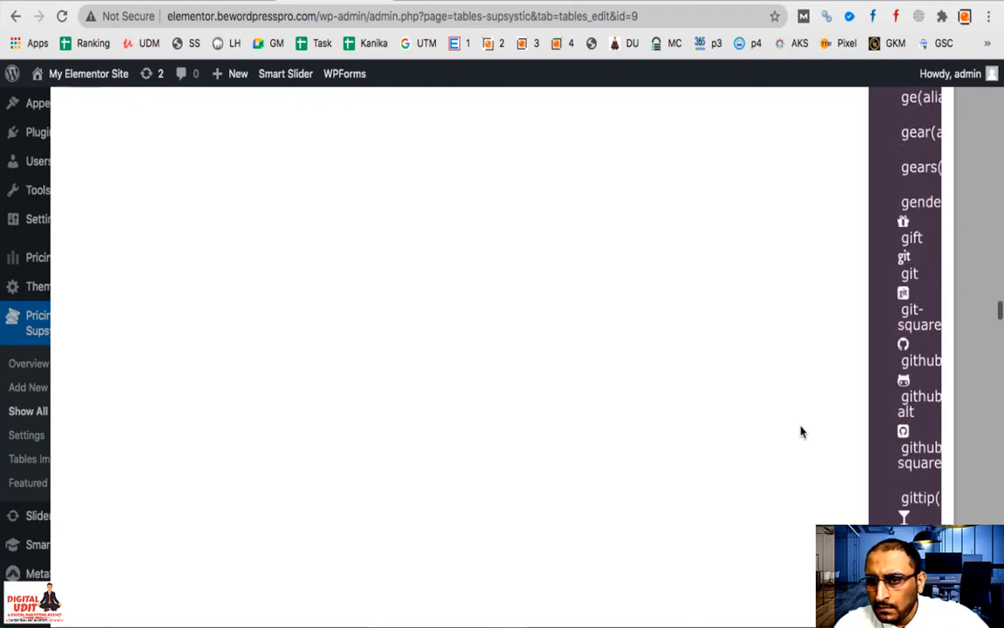
scroll(802, 431, down, 10)
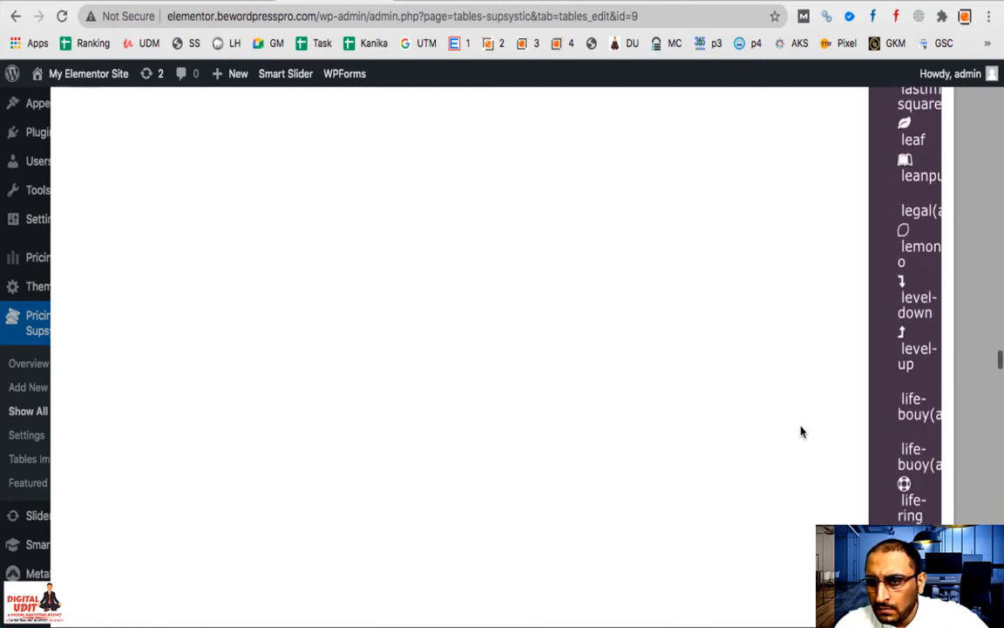
scroll(802, 431, down, 10)
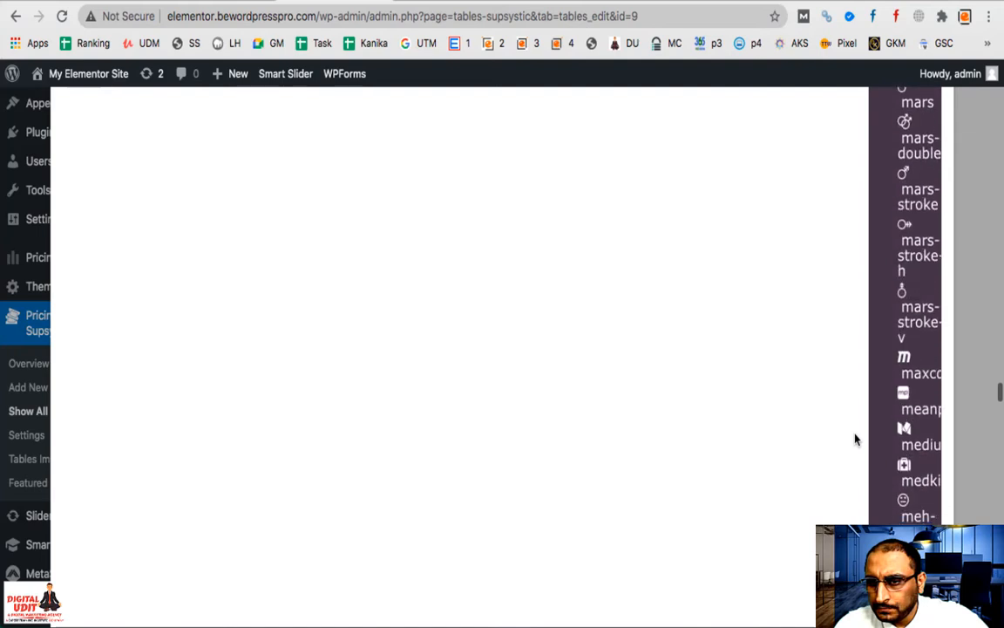
scroll(855, 439, down, 5)
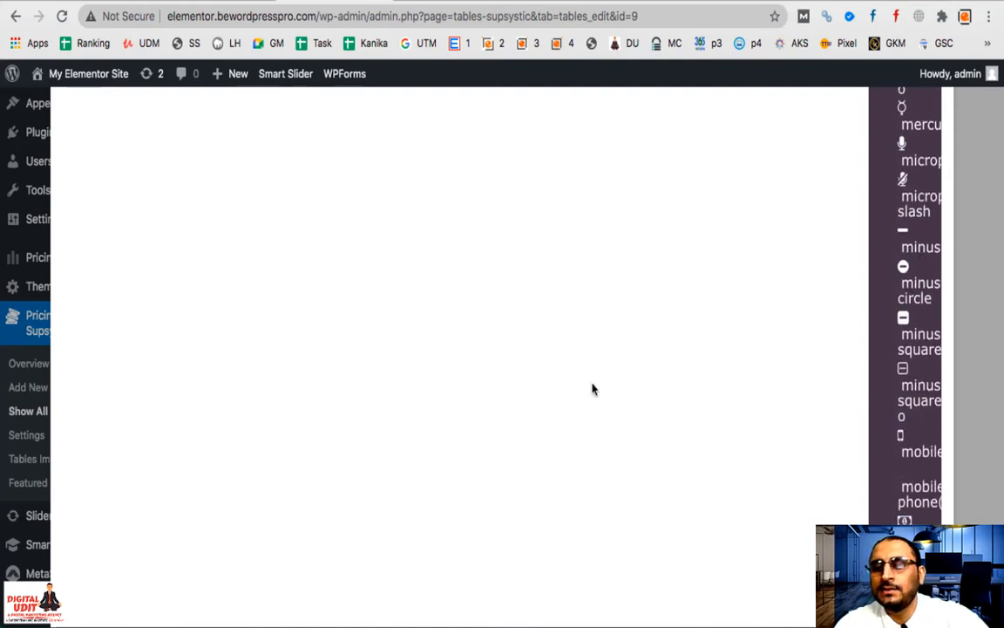
Step: Choose the minus icon for the Control Panel cell in the Developer column
scroll(550, 220, up, 10)
scroll(867, 341, down, 4)
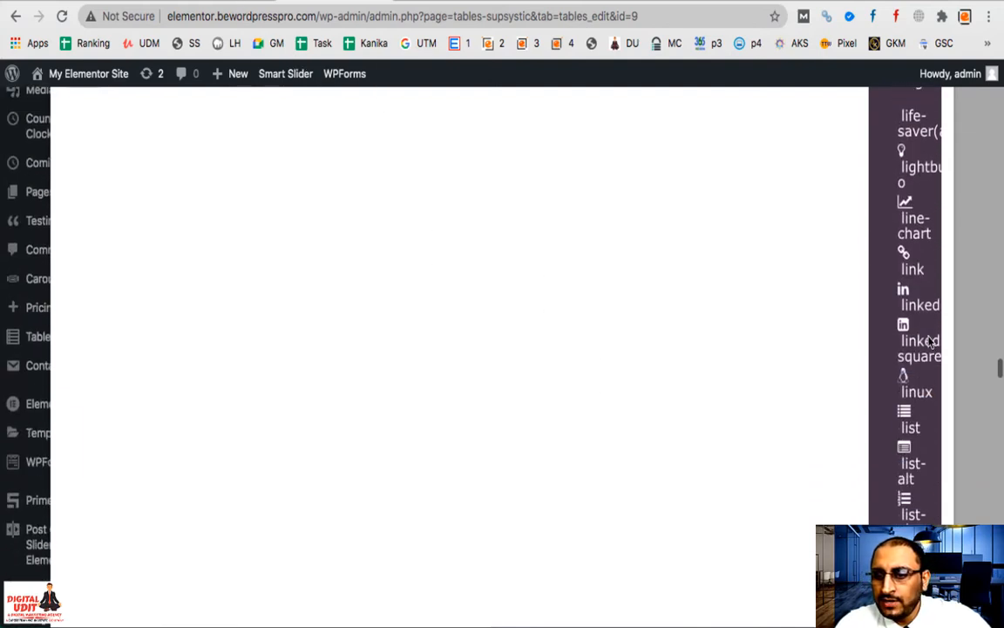
scroll(930, 344, down, 5)
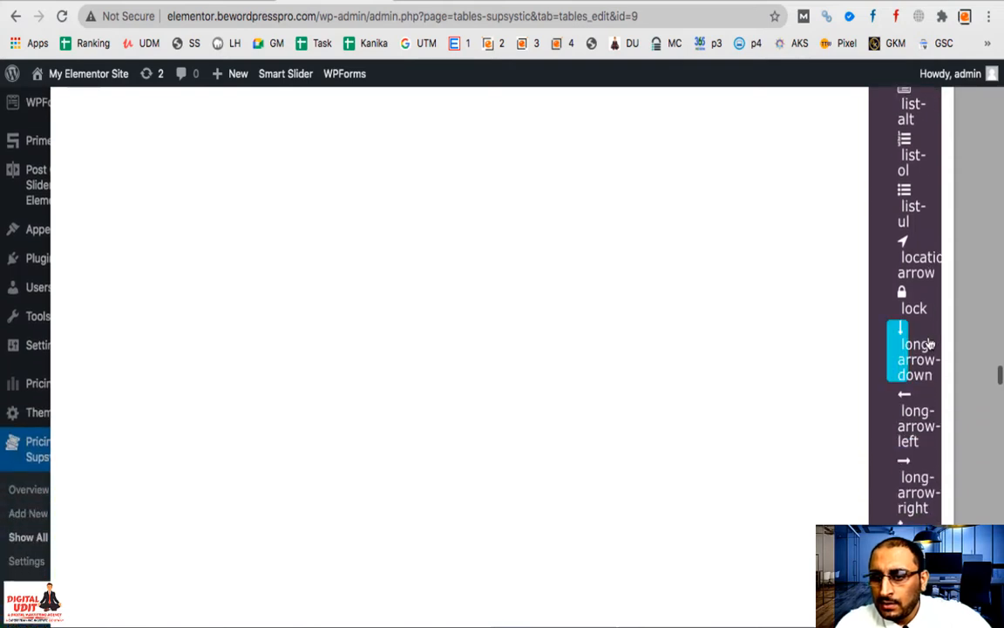
scroll(930, 345, down, 8)
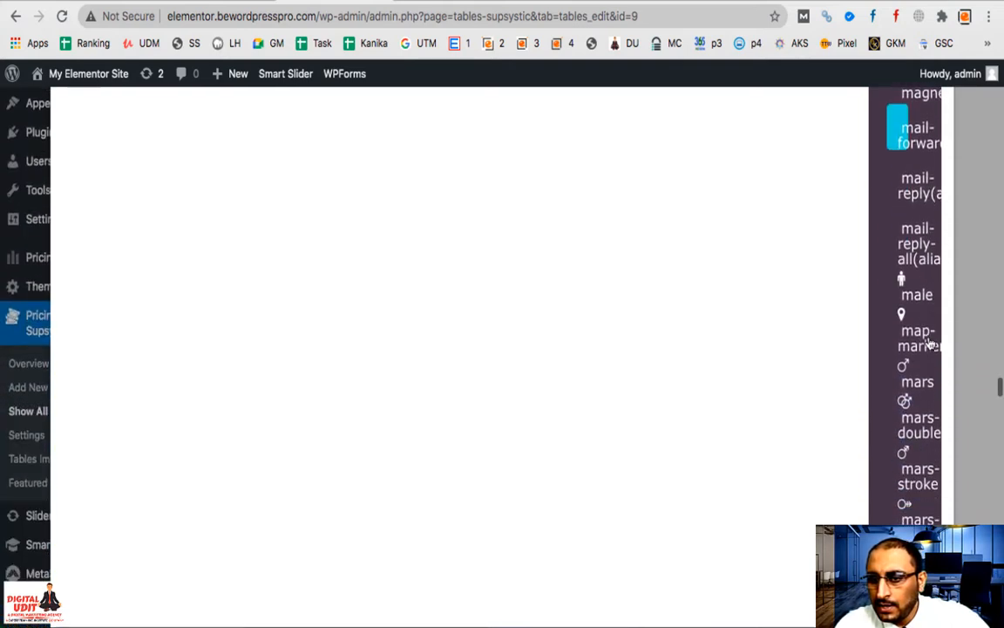
scroll(906, 257, up, 2)
scroll(907, 257, down, 5)
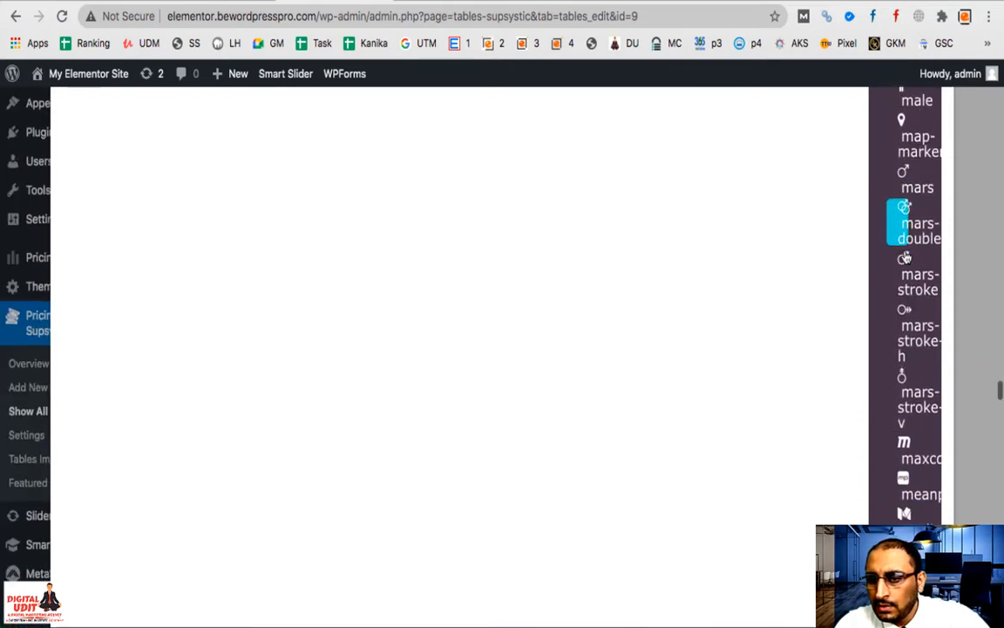
scroll(906, 258, down, 6)
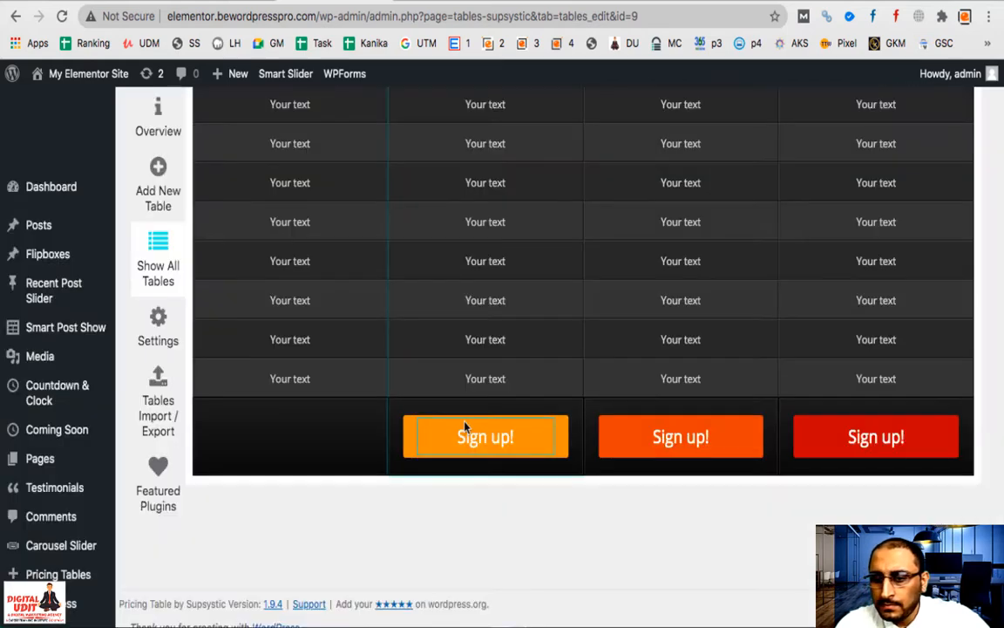
scroll(465, 425, up, 10)
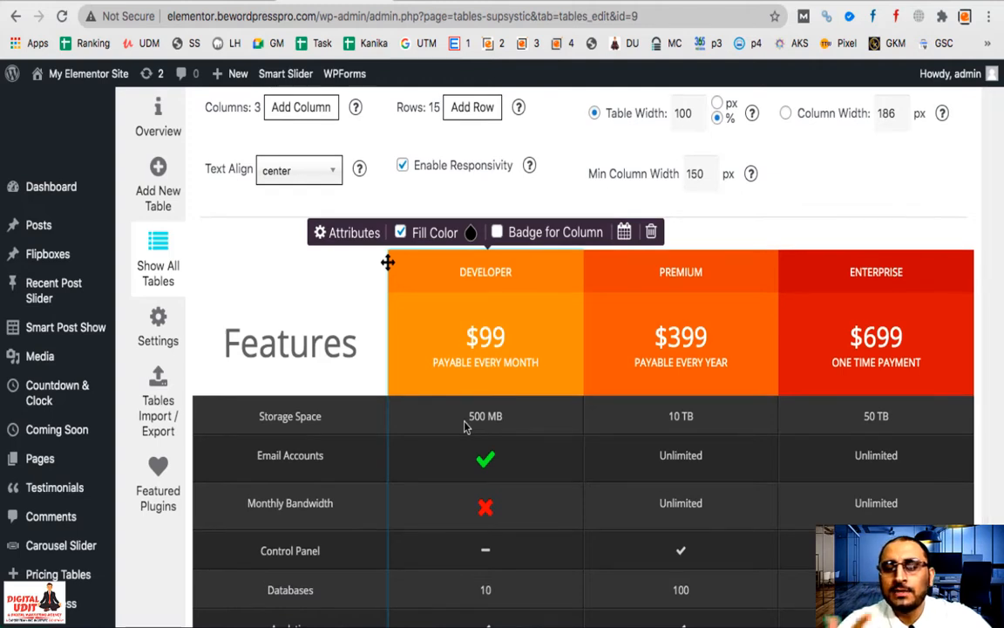
Step: Try the Developer column's Control Panel minus icon at 3x, and set its icon size to 2x
click(485, 555)
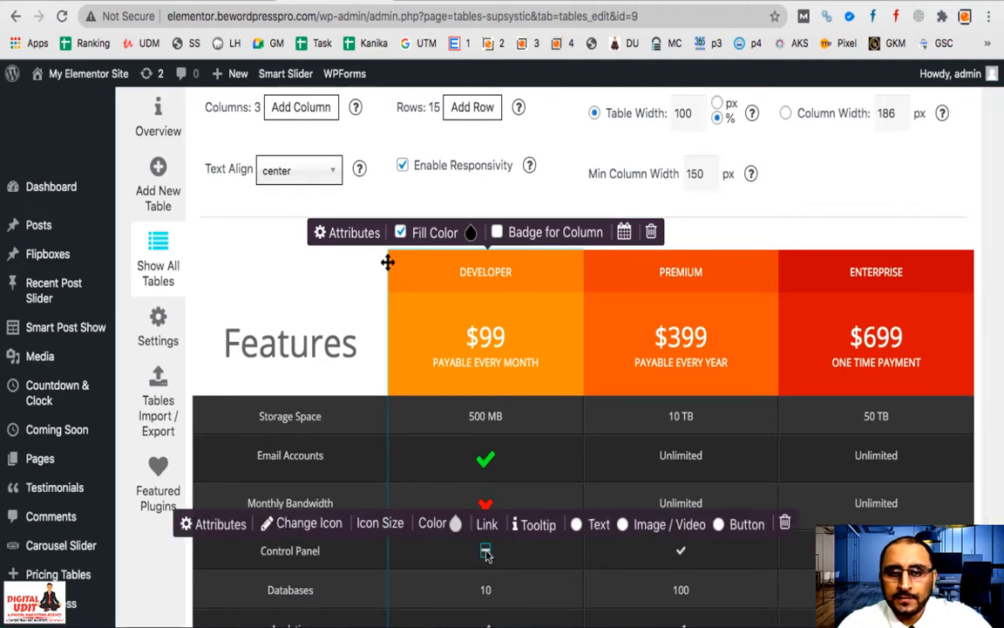
click(377, 525)
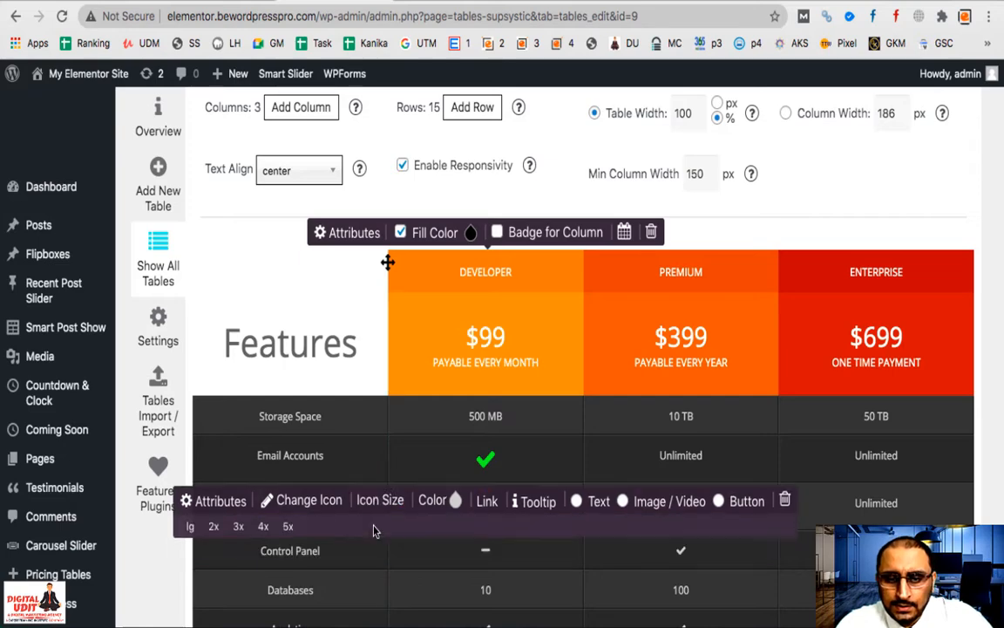
click(234, 525)
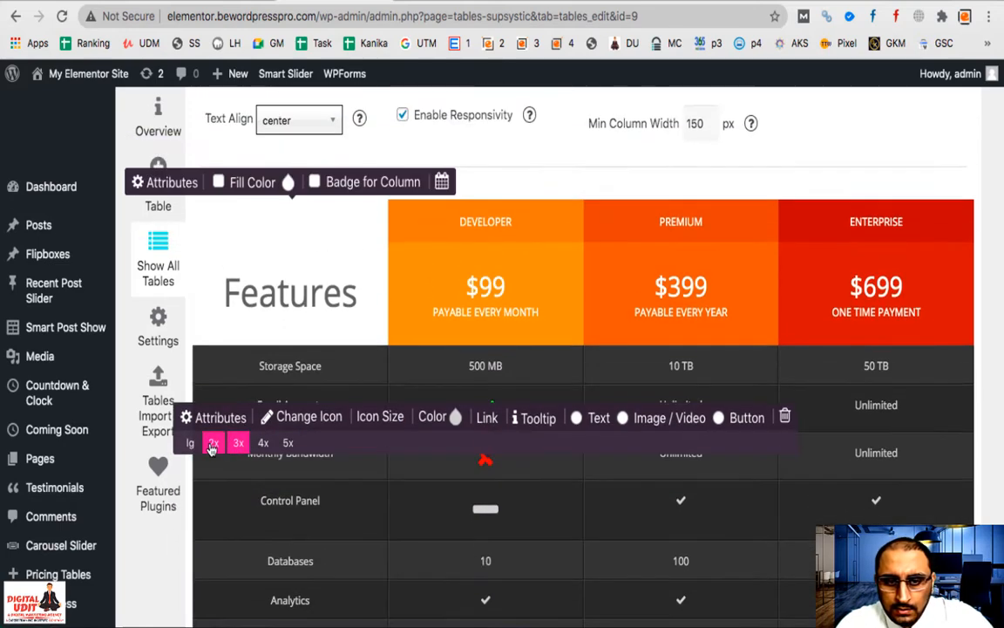
click(212, 444)
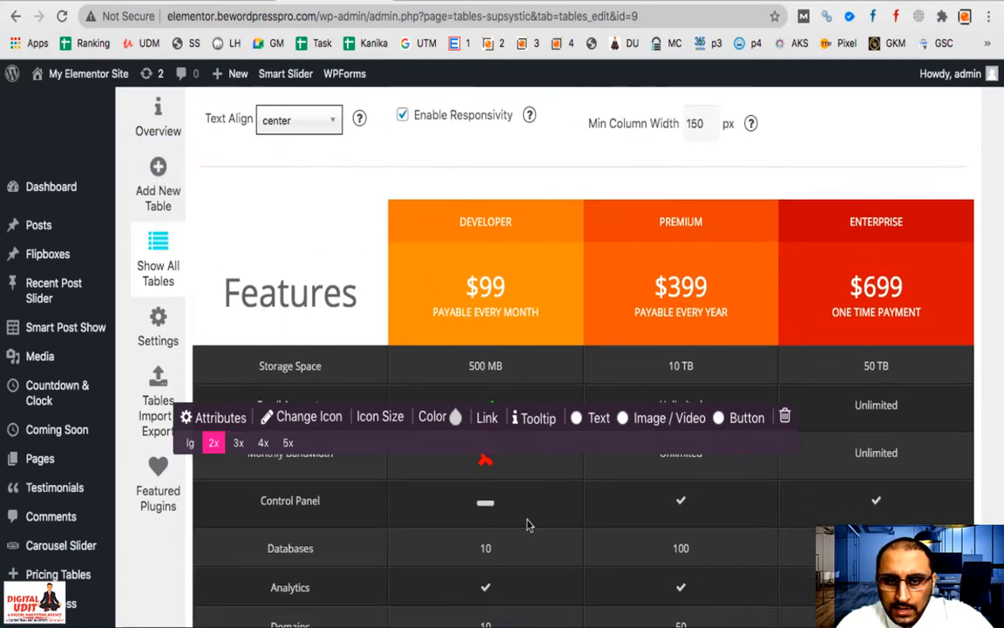
scroll(548, 539, up, 1)
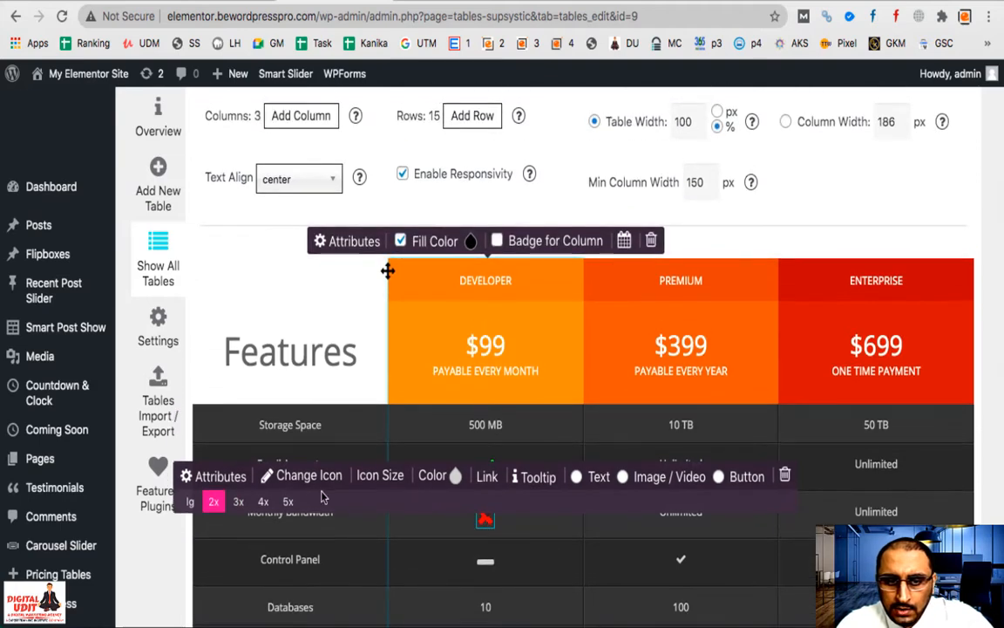
Step: Try the 3x icon size on the Developer column's Monthly Bandwidth cross, and set it back to 2x
click(379, 480)
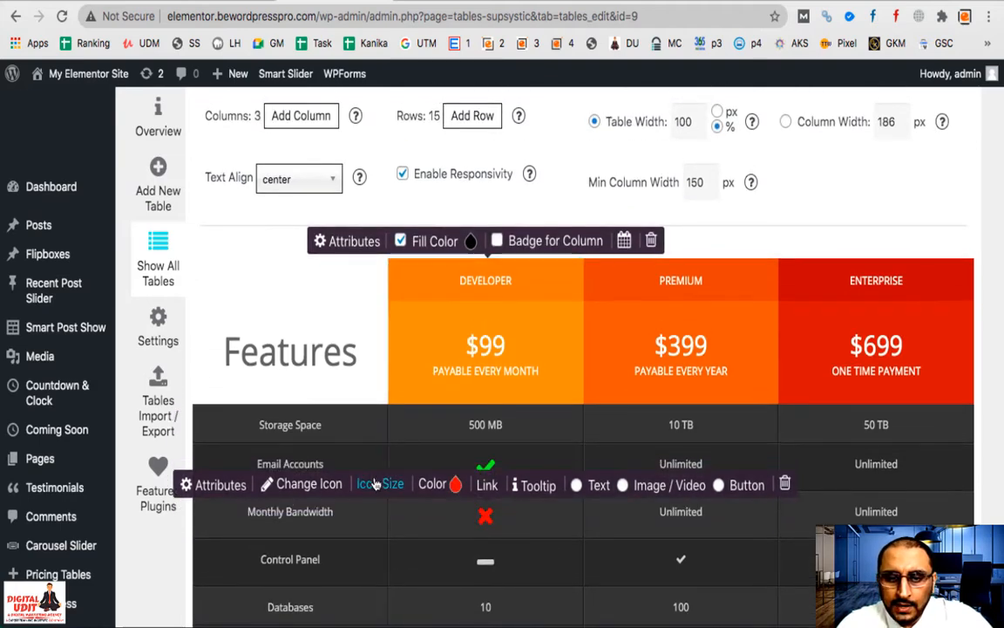
click(378, 486)
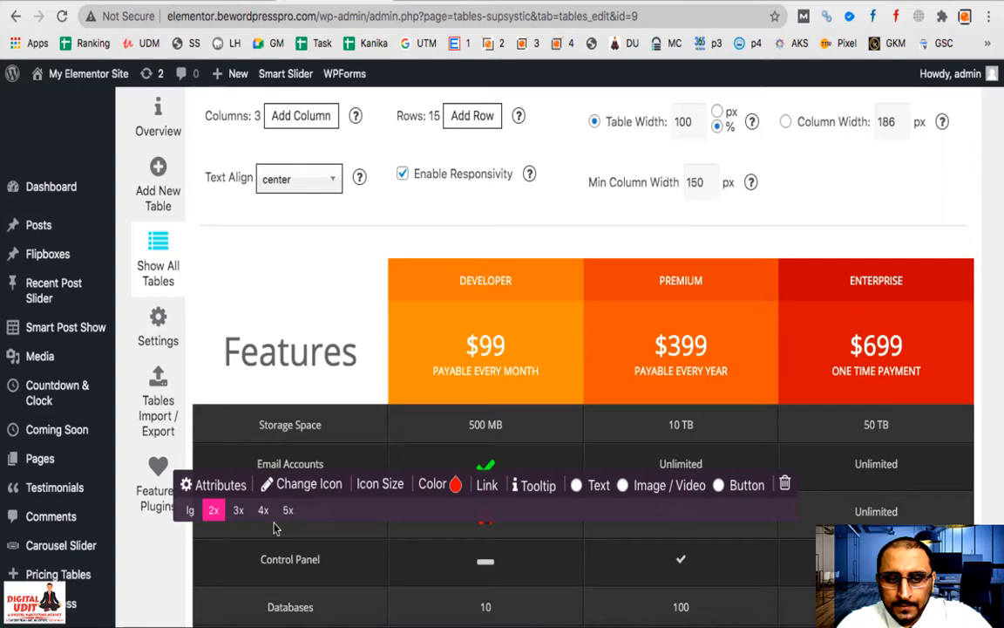
click(240, 484)
scroll(468, 544, up, 1)
scroll(530, 548, down, 2)
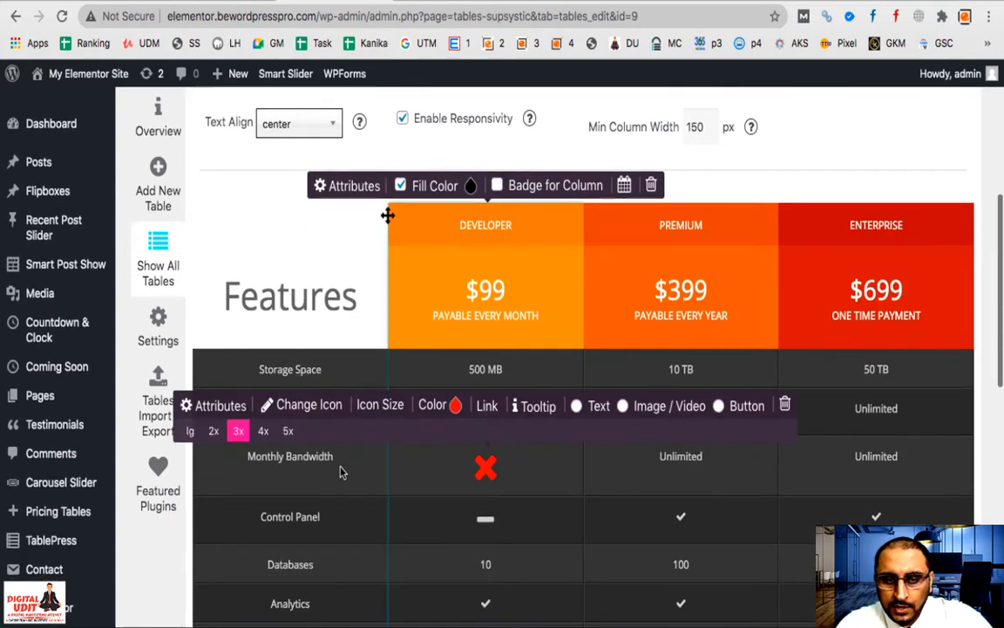
click(214, 431)
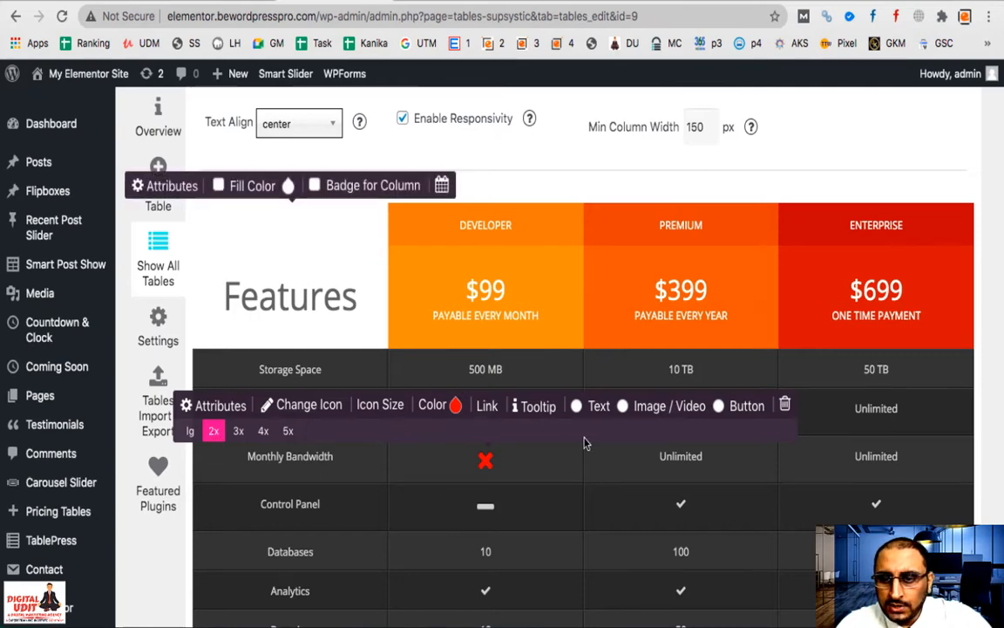
scroll(546, 466, up, 1)
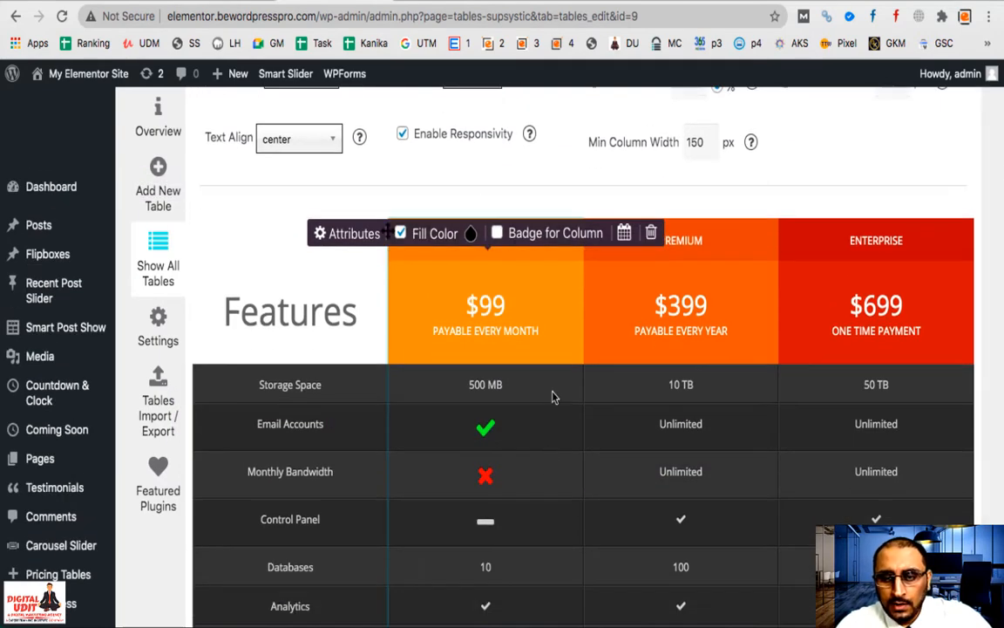
mouse_move(558, 437)
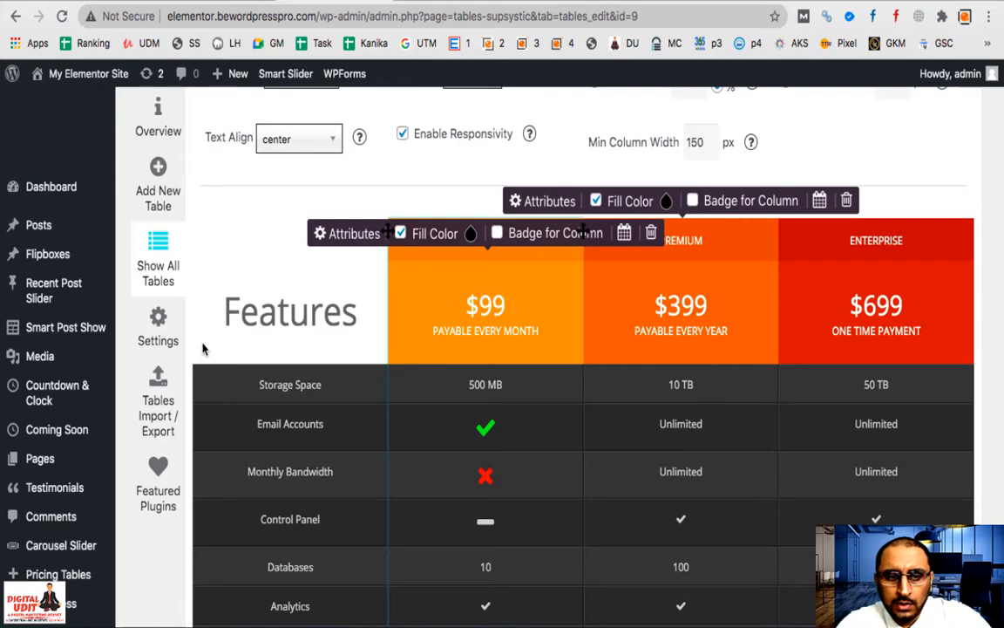
click(307, 314)
Step: In the table's design settings, set the background colour to red (ff0000)
scroll(481, 410, up, 1)
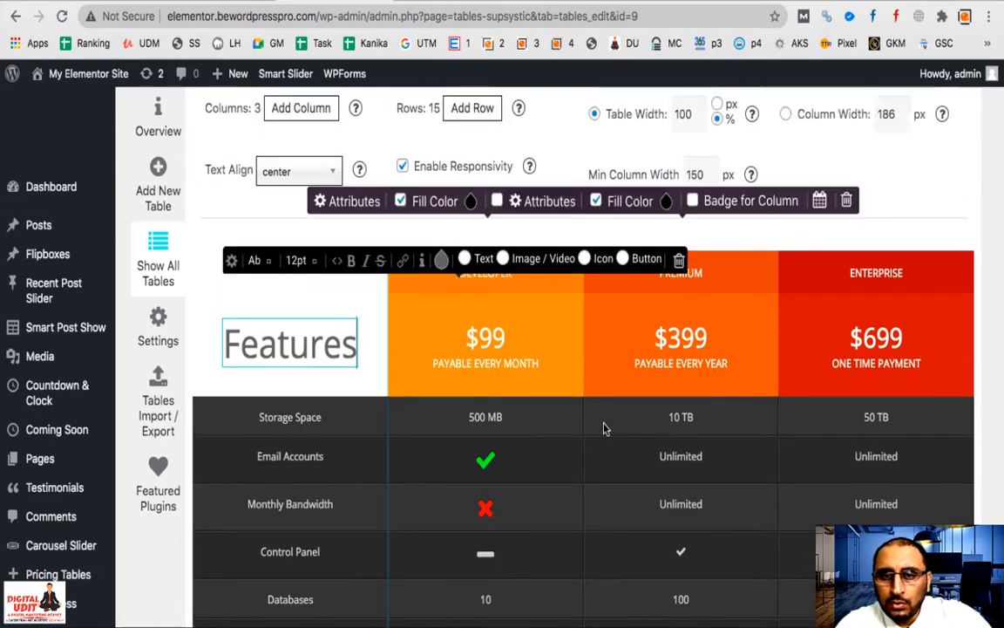
scroll(474, 404, up, 3)
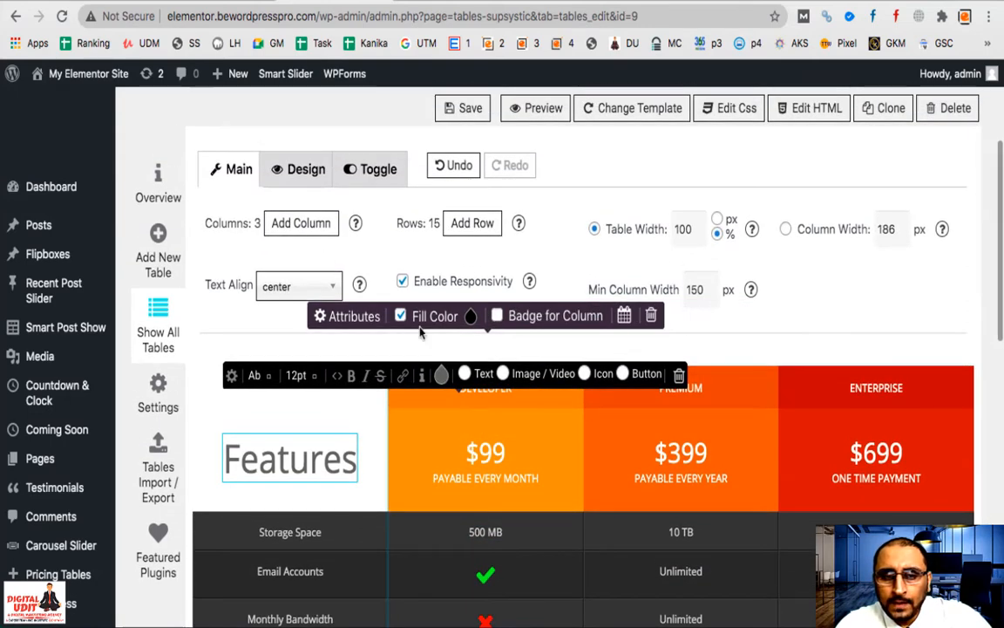
click(295, 168)
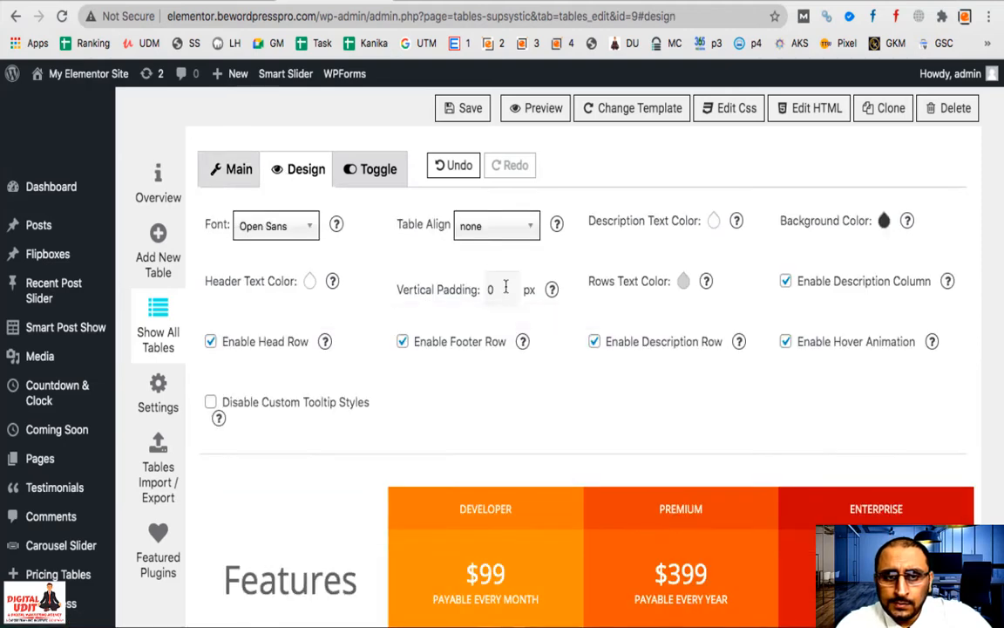
scroll(506, 286, down, 1)
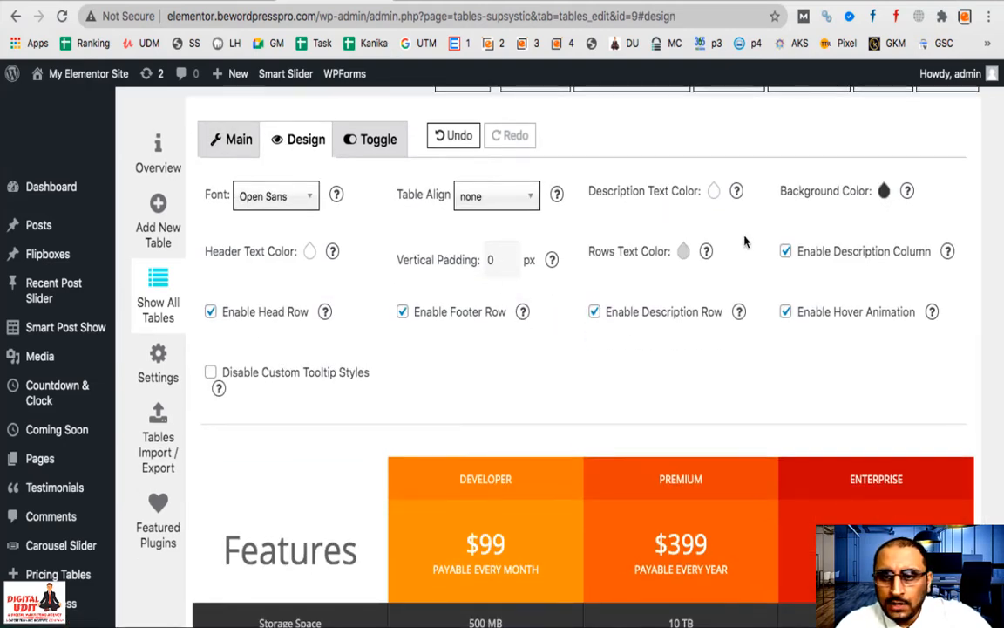
scroll(746, 241, down, 1)
scroll(646, 475, down, 4)
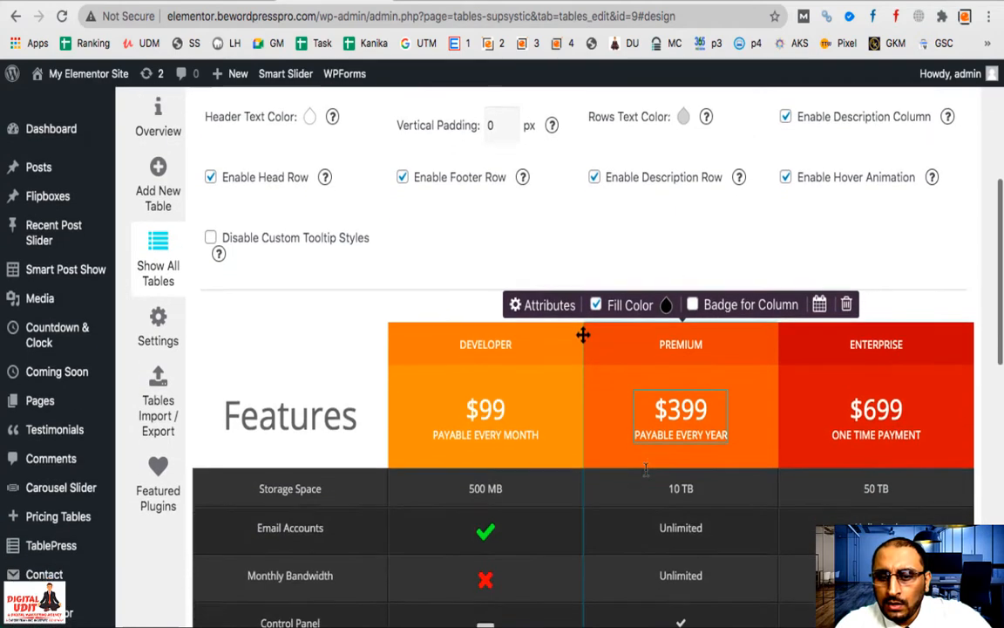
scroll(646, 474, up, 3)
scroll(662, 436, up, 1)
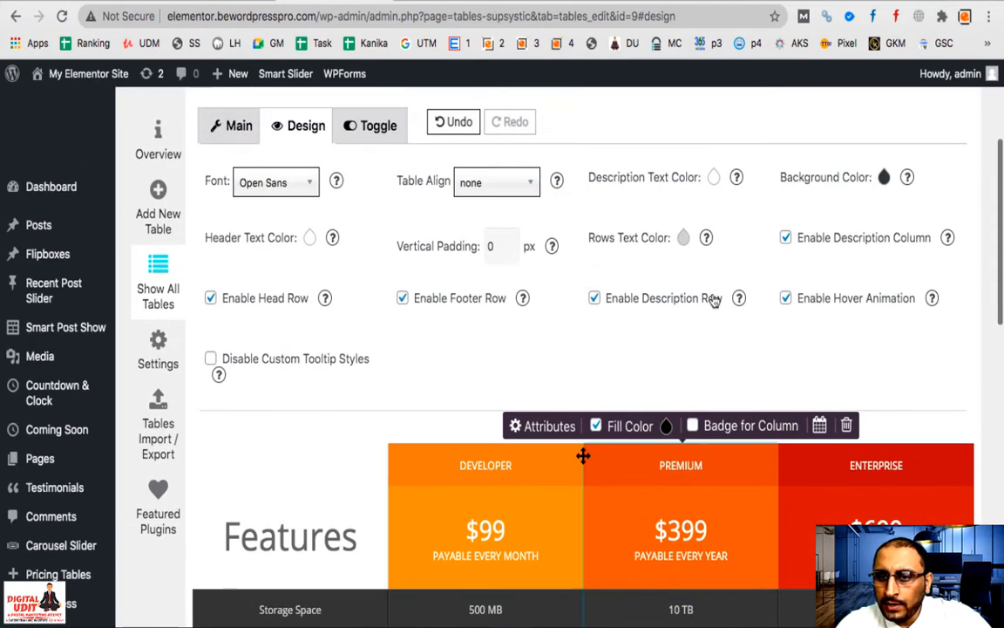
click(884, 179)
drag(839, 231, 884, 178)
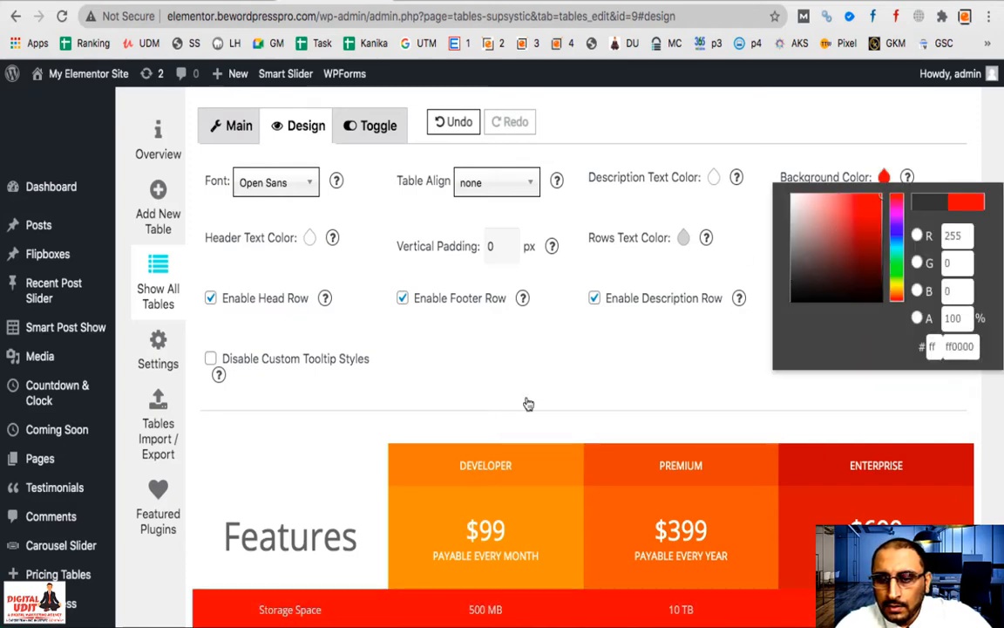
Step: Check the red background across the table, and set the background colour to white
scroll(527, 402, down, 5)
click(526, 402)
scroll(527, 402, down, 3)
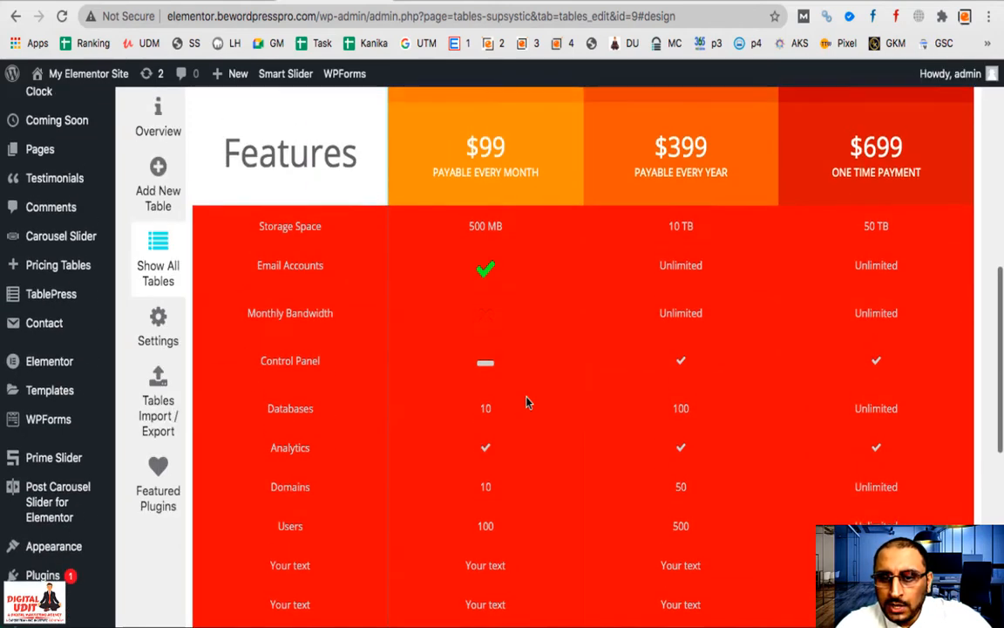
scroll(526, 401, up, 9)
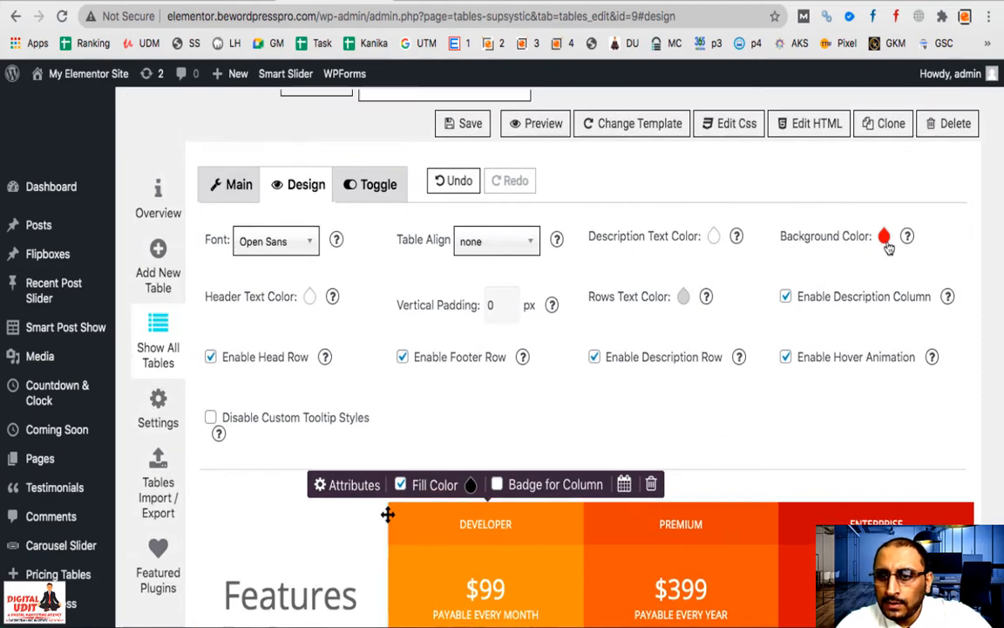
click(885, 237)
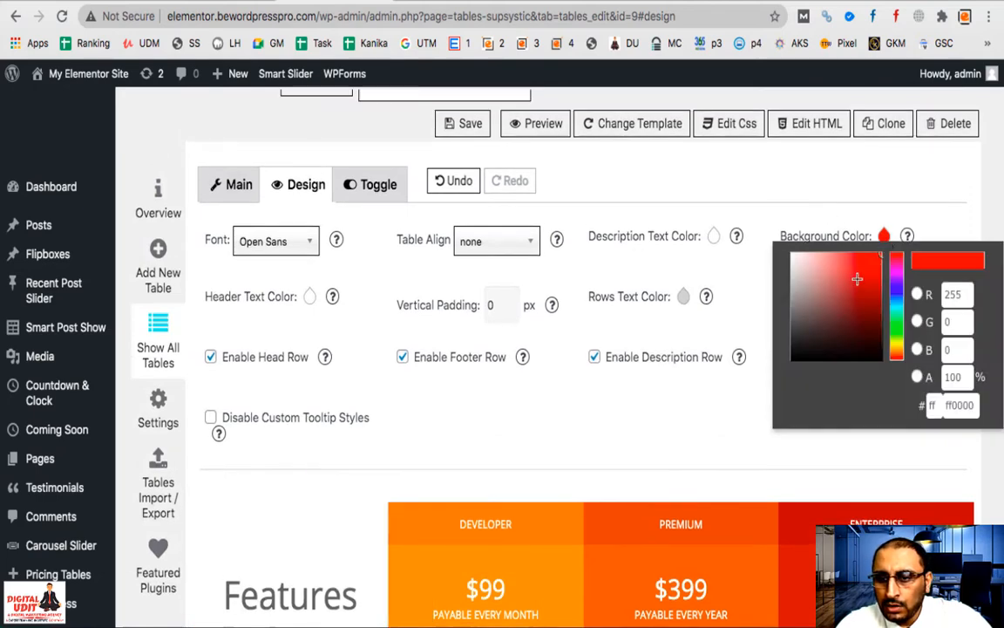
click(687, 421)
scroll(687, 418, down, 5)
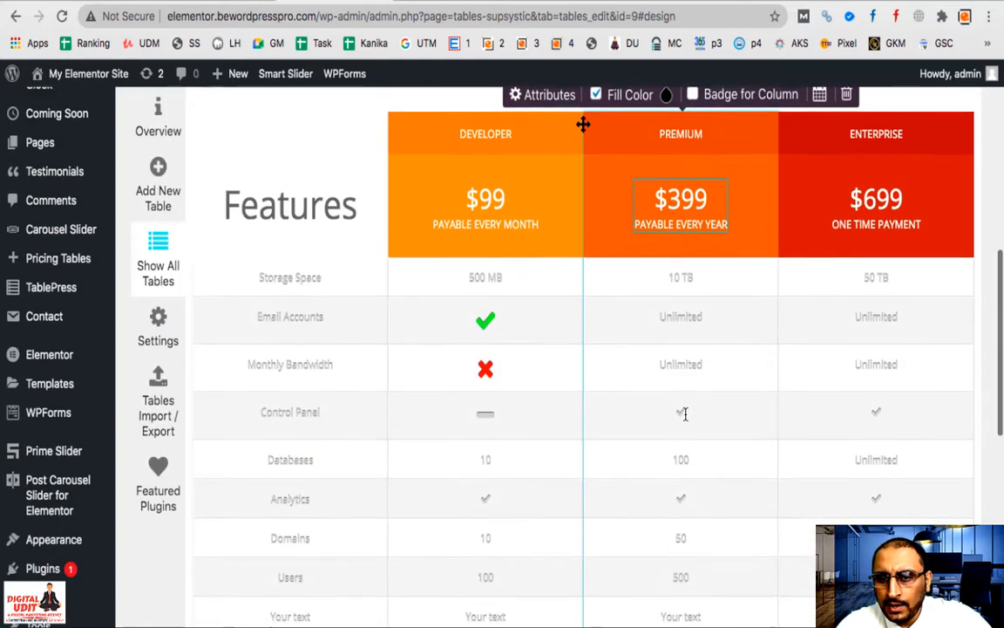
scroll(685, 414, down, 6)
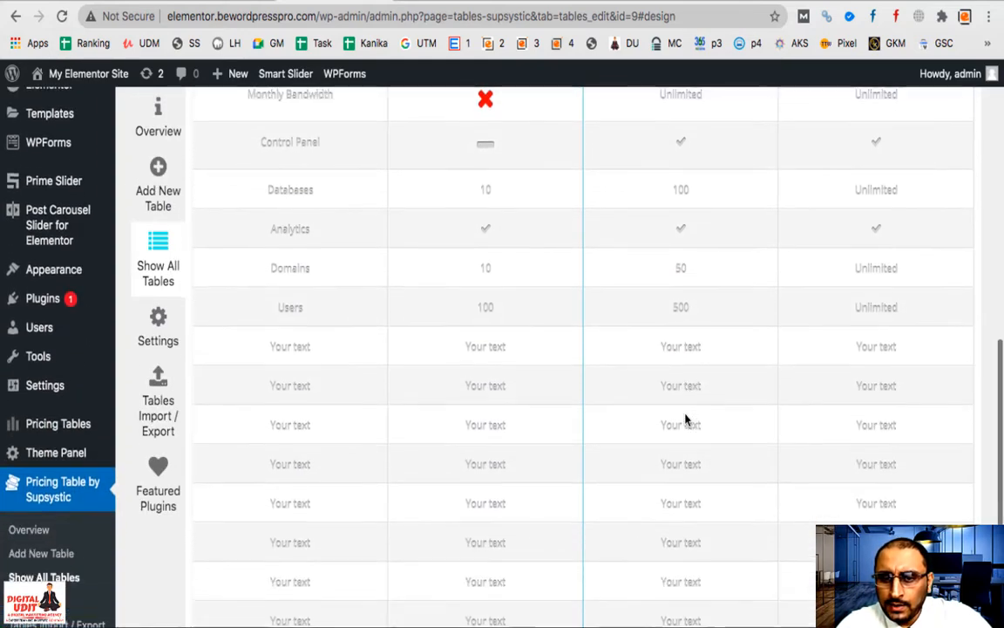
Step: Set the rows text colour to black (000000) in the table's design settings
scroll(685, 420, up, 12)
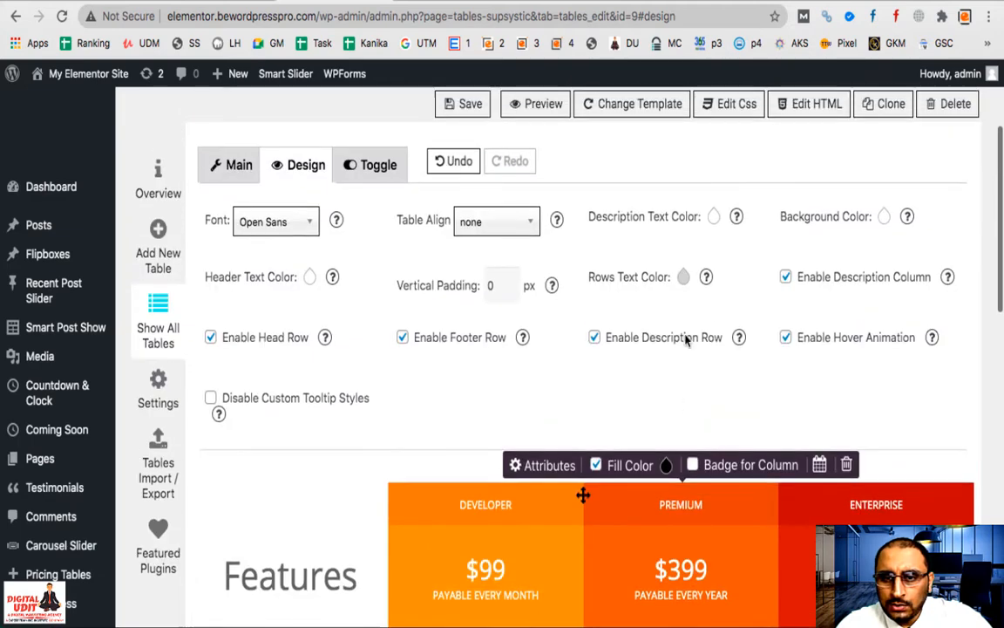
click(684, 277)
mouse_move(646, 361)
mouse_down()
mouse_move(594, 394)
mouse_move(574, 435)
mouse_up()
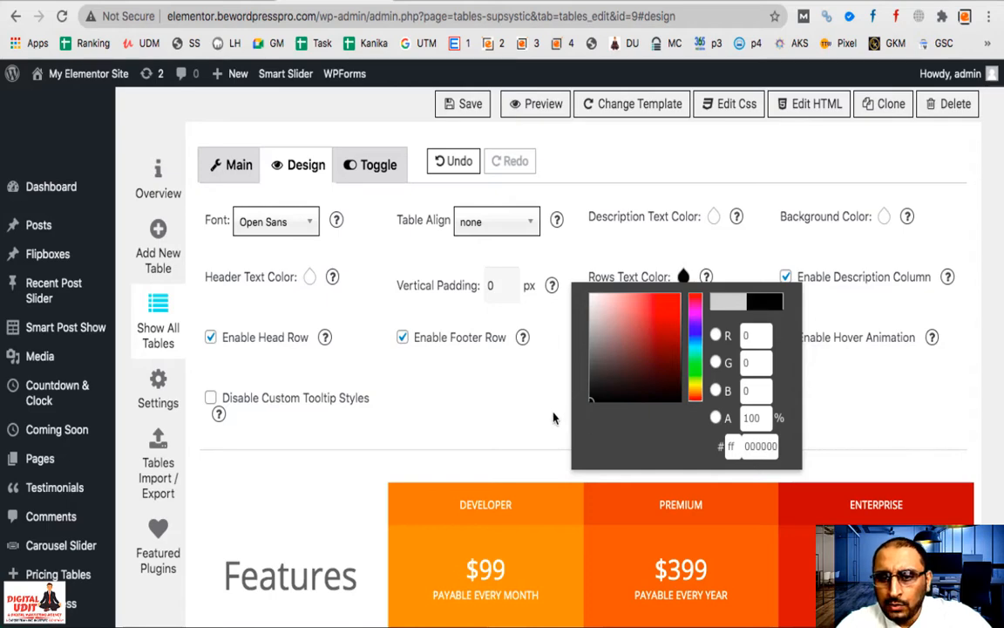
click(561, 392)
scroll(563, 394, down, 5)
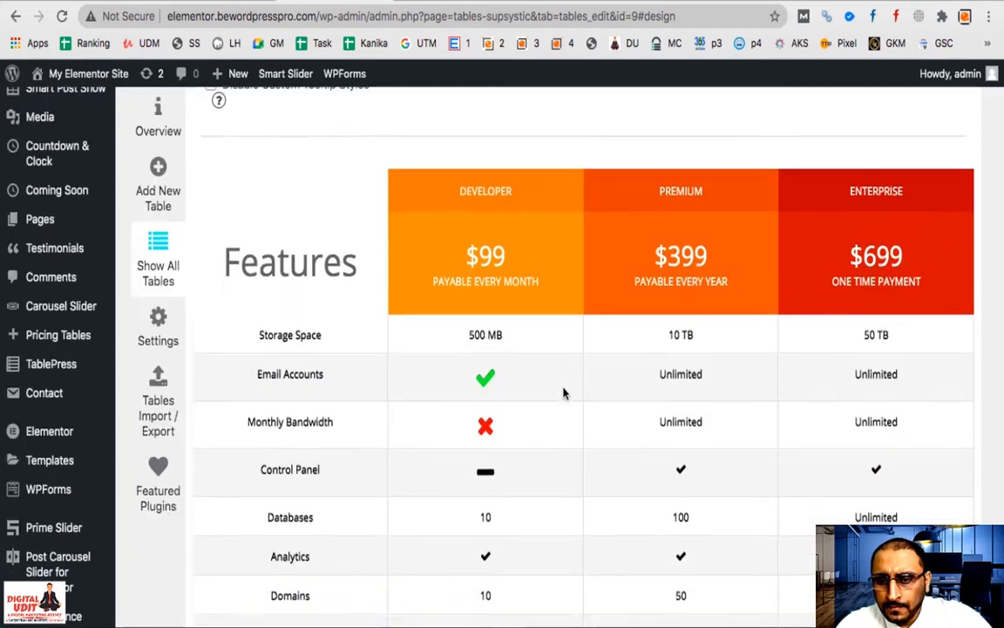
scroll(563, 393, down, 1)
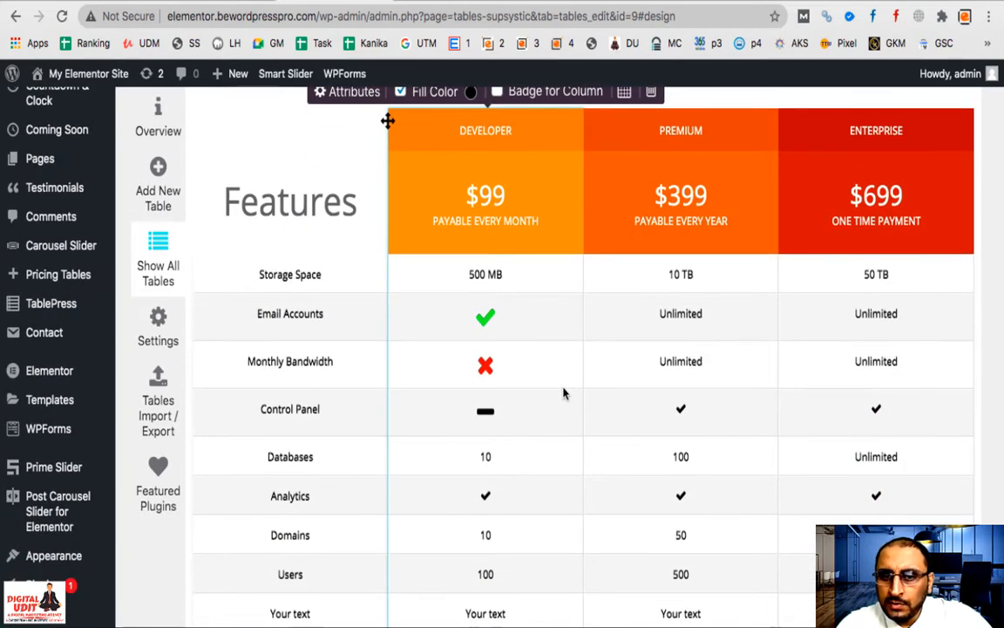
scroll(563, 393, down, 2)
scroll(563, 393, up, 1)
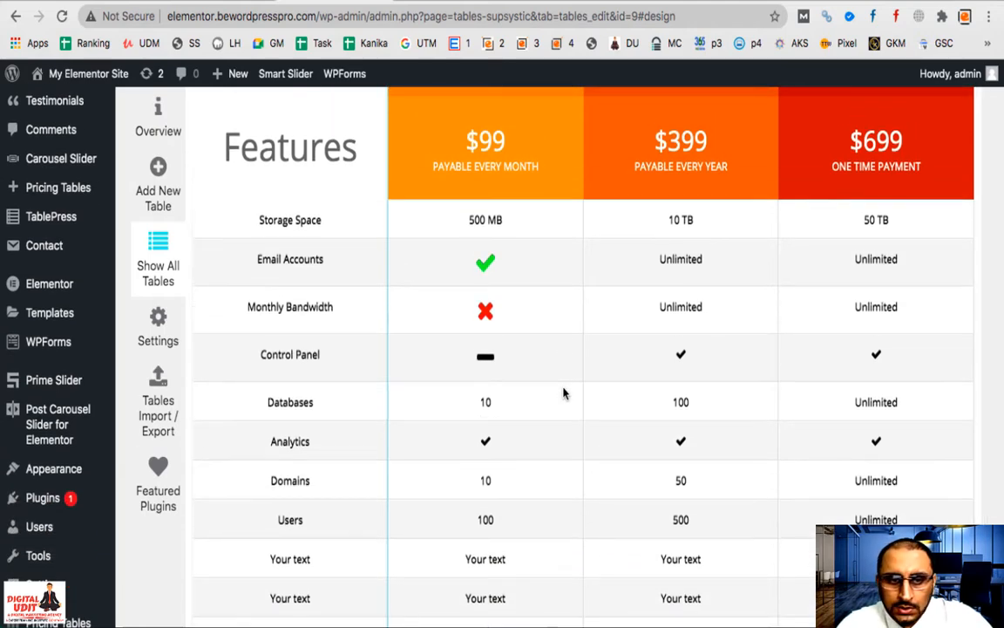
Step: Enable the Disable Custom Tooltip Styles option in the table's design settings
scroll(563, 393, up, 7)
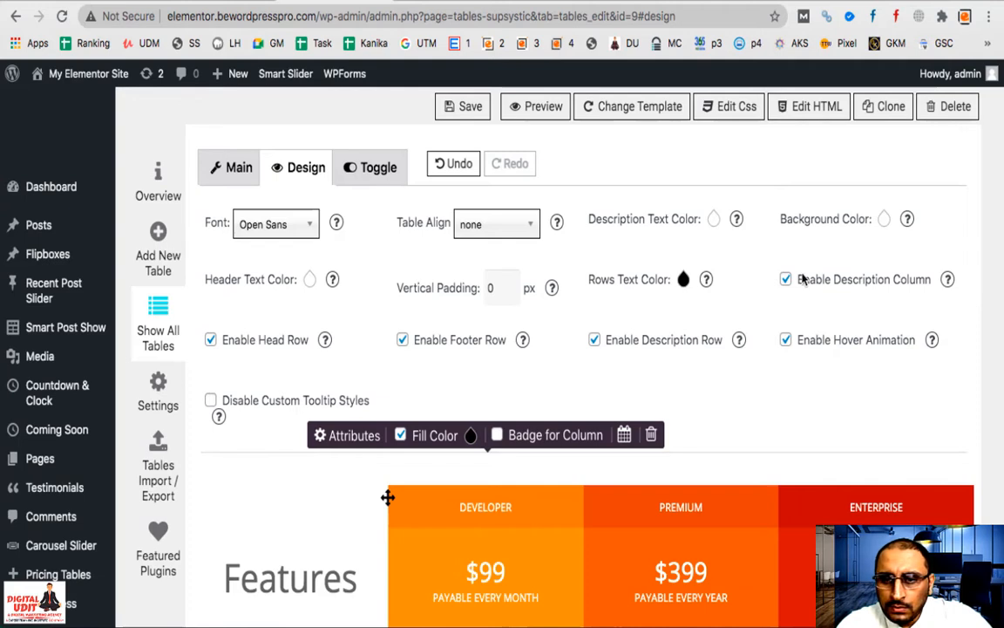
mouse_move(480, 454)
scroll(461, 467, down, 1)
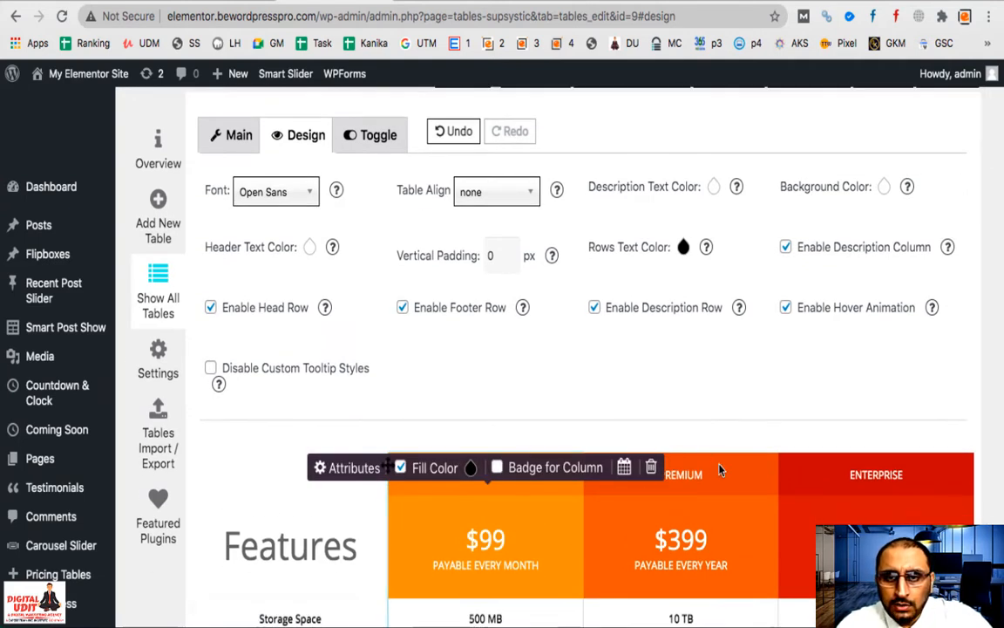
mouse_move(733, 466)
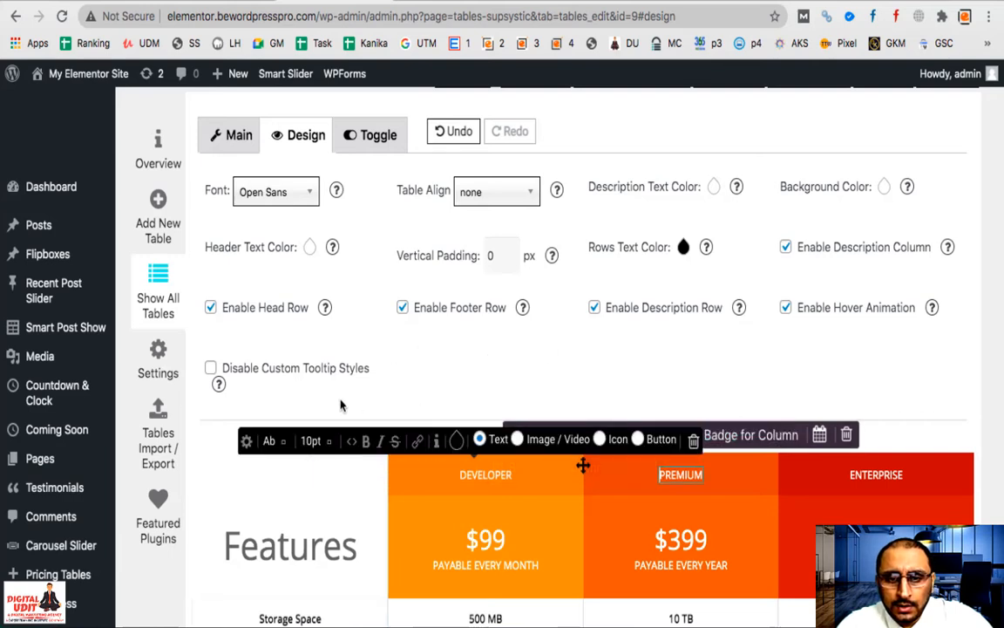
click(353, 373)
mouse_move(394, 475)
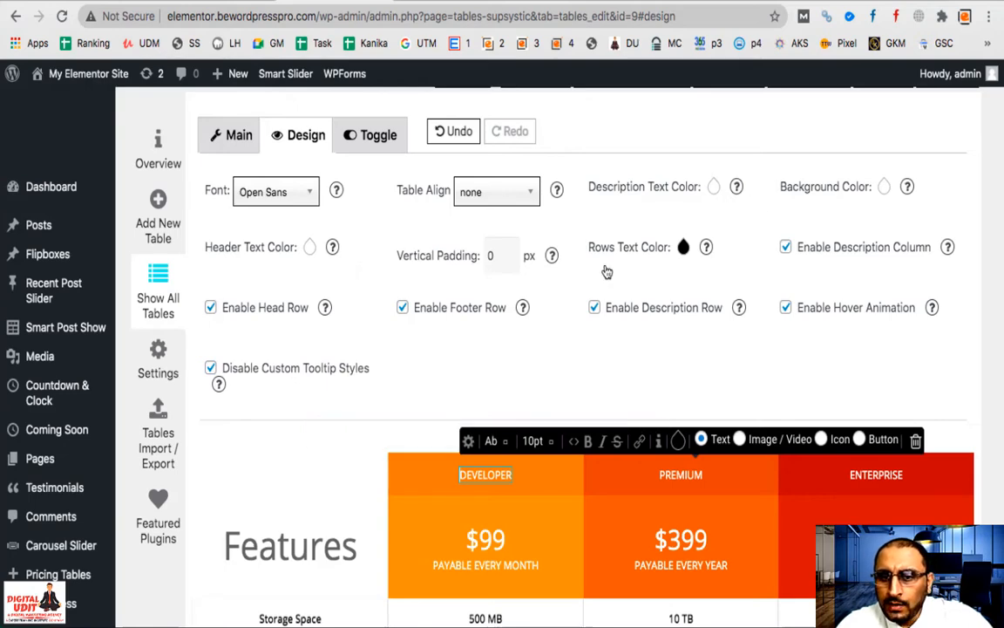
Step: Examine the restyled table from its header down to the footer, and select the text of the Developer column's Sign up! button
scroll(545, 397, down, 3)
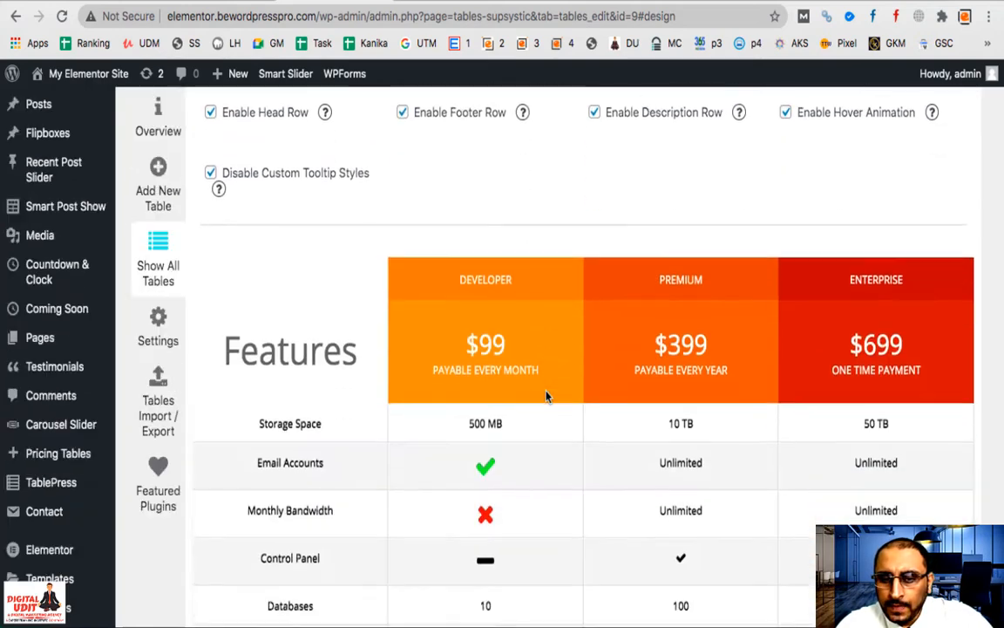
scroll(544, 397, down, 2)
scroll(545, 397, up, 3)
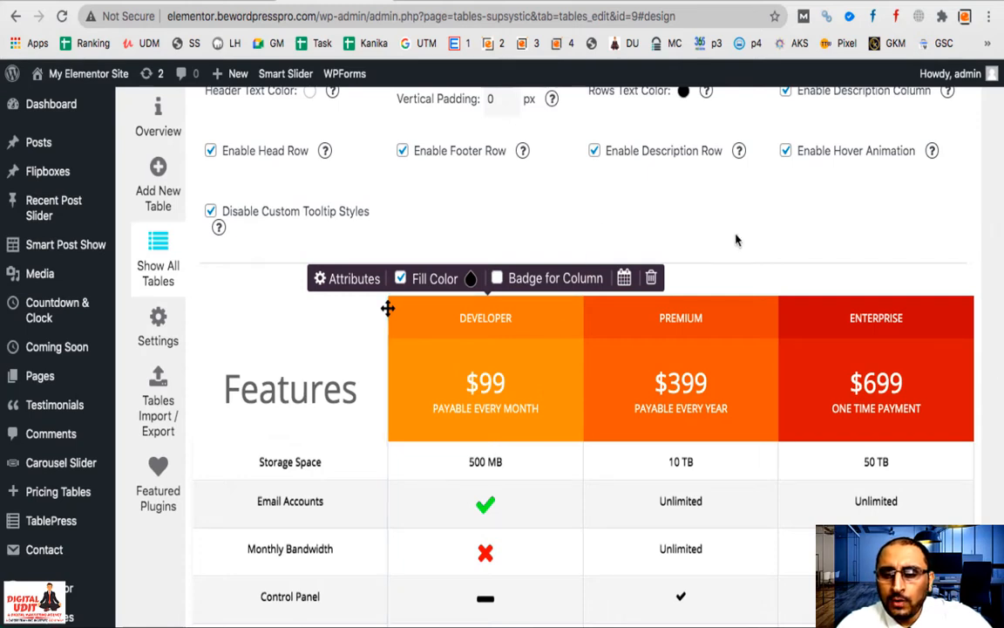
scroll(735, 240, up, 1)
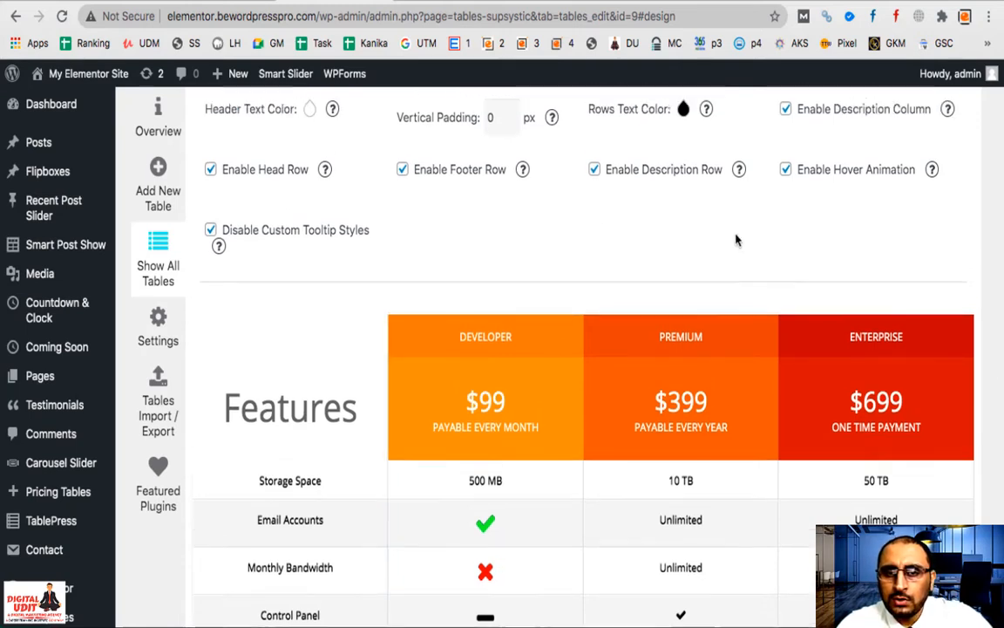
scroll(735, 240, down, 1)
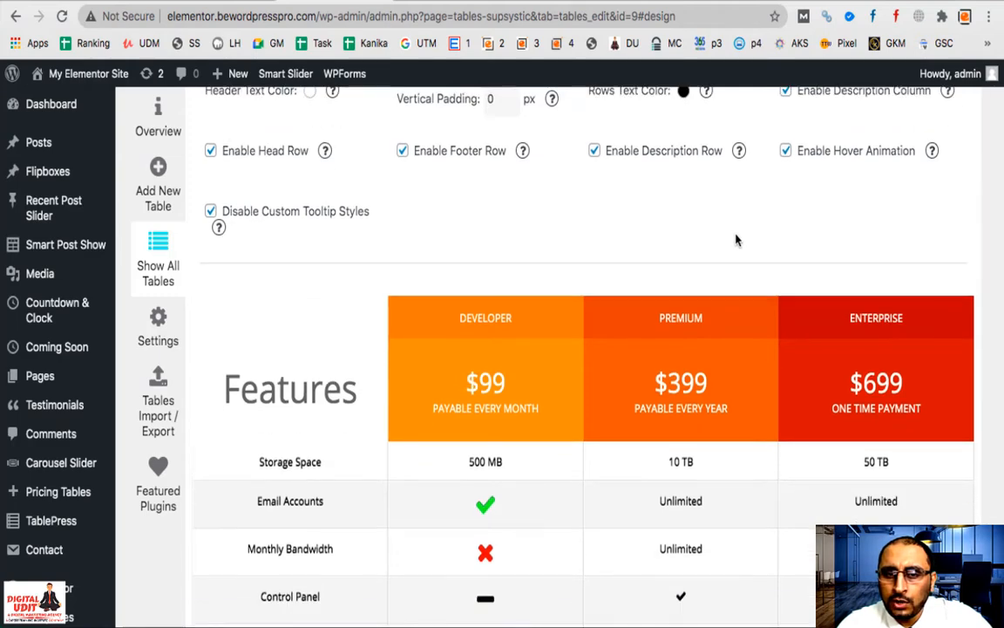
scroll(735, 240, down, 10)
scroll(735, 239, down, 4)
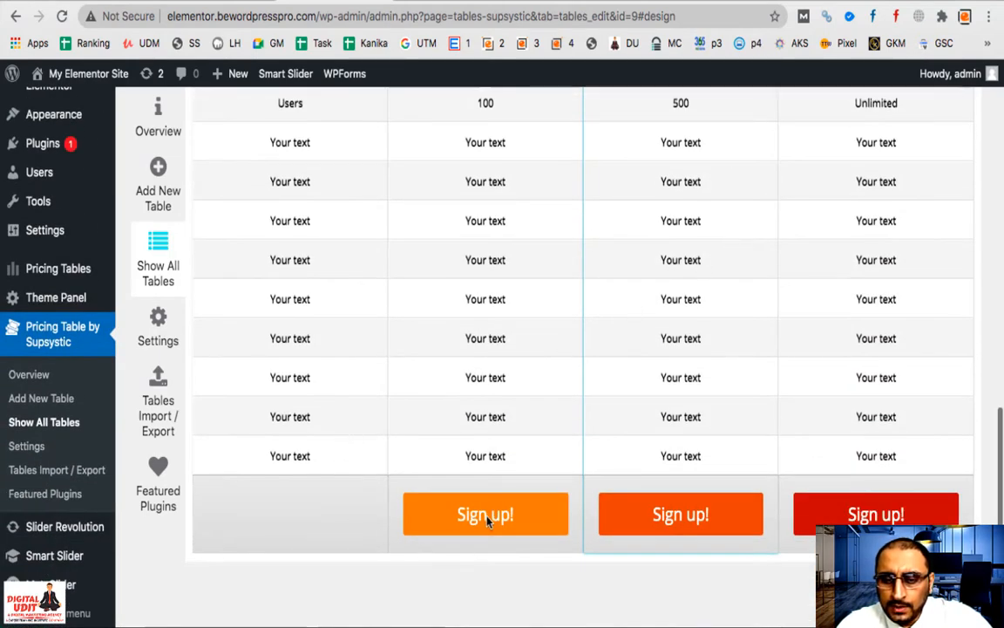
scroll(488, 521, up, 1)
click(488, 540)
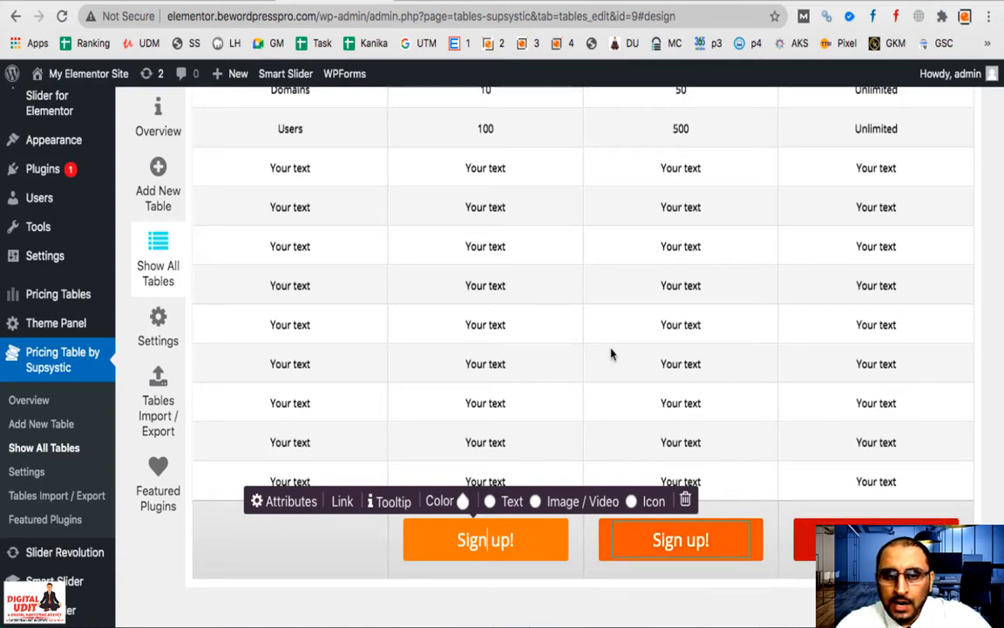
Step: Rename the Developer column's header as PLATINUM
scroll(611, 353, up, 10)
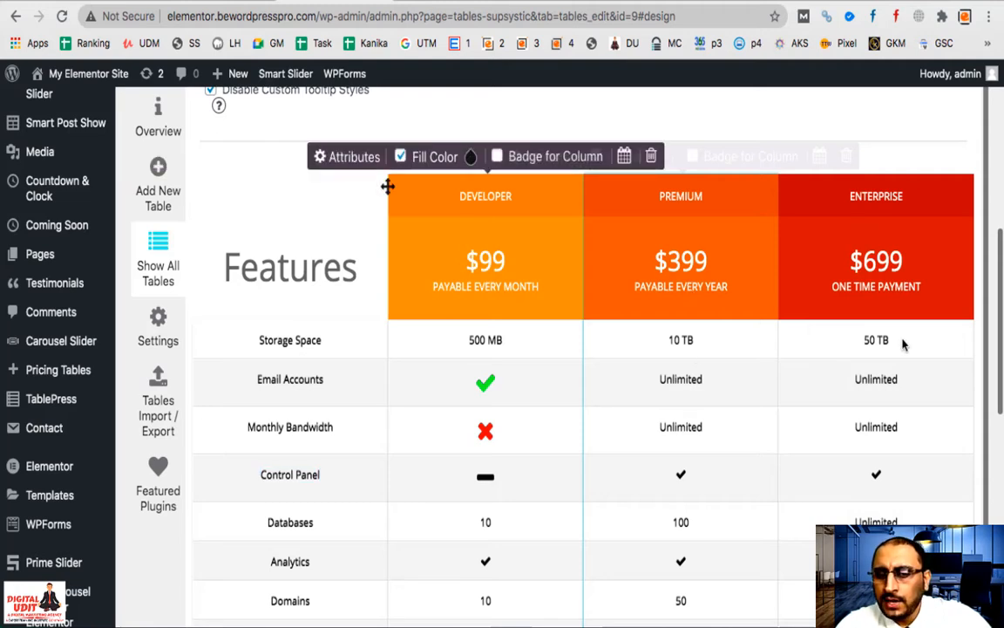
click(479, 197)
double_click(482, 197)
text(PLAT)
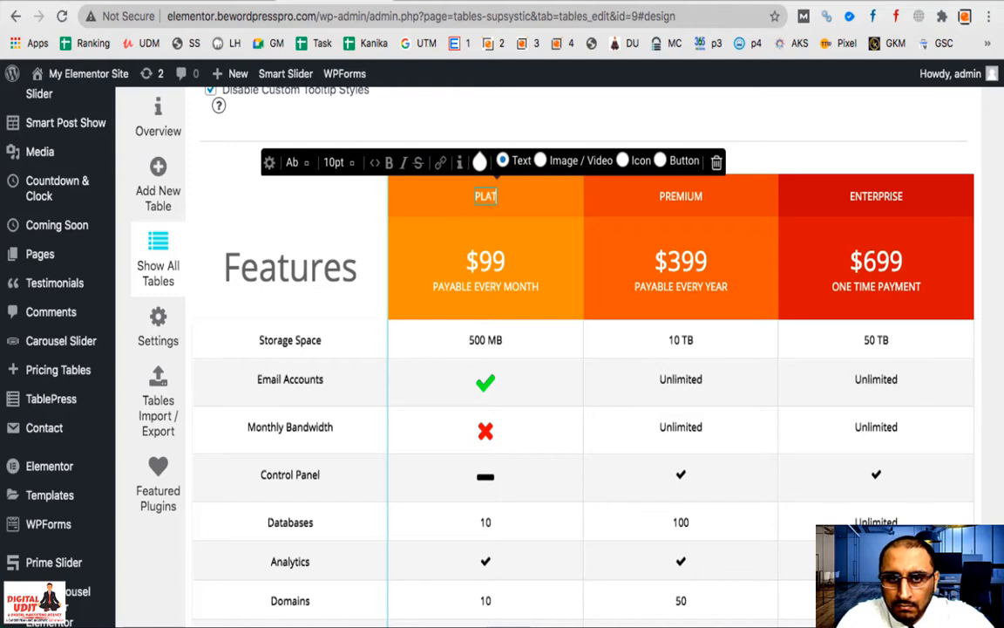
text(INUM)
click(681, 197)
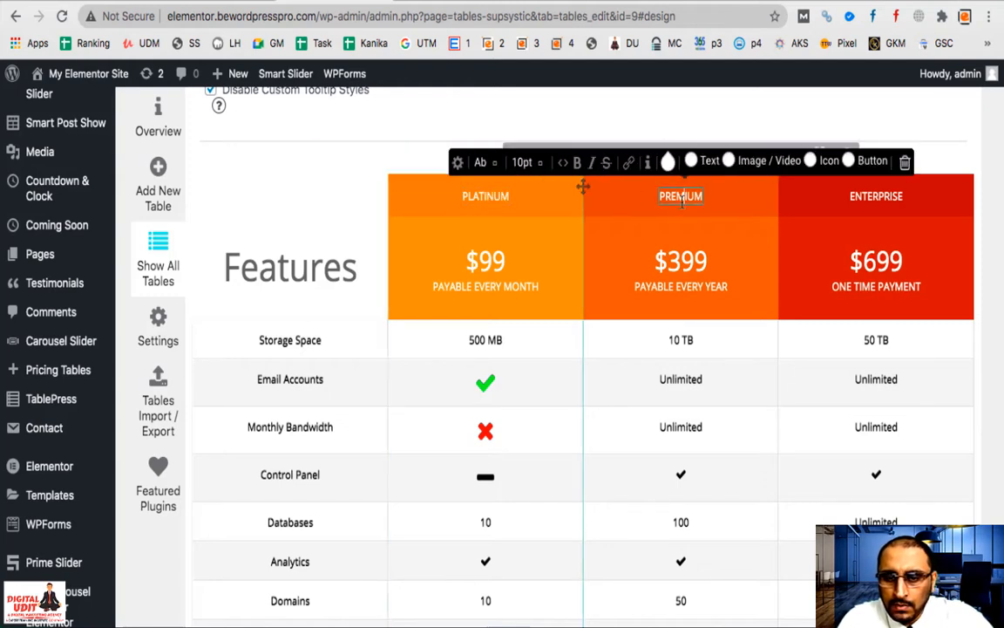
Step: Change the Platinum column's price to INR 9999
click(474, 263)
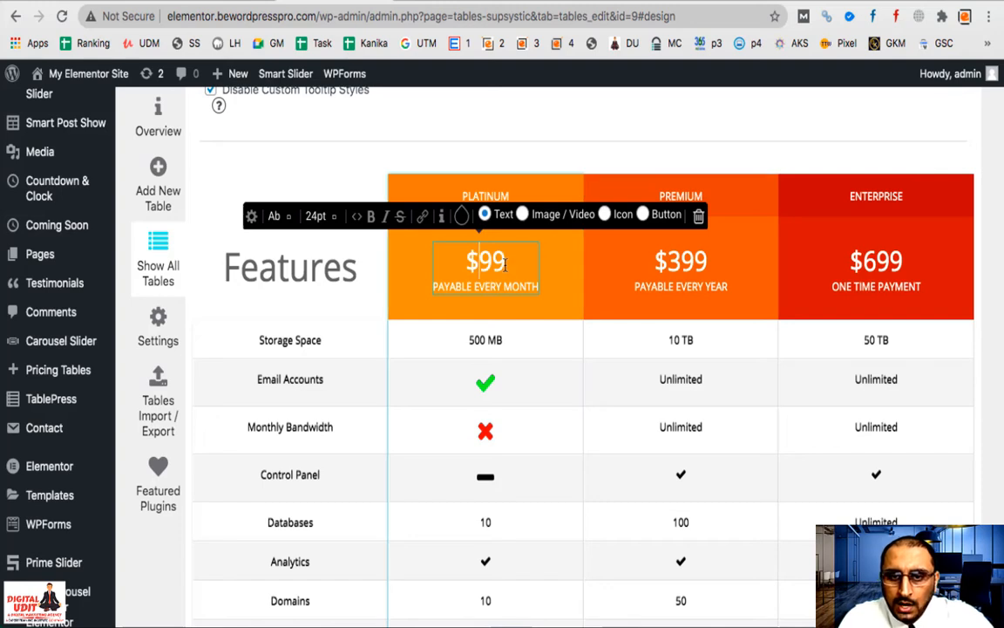
click(467, 261)
key(shift+Left)
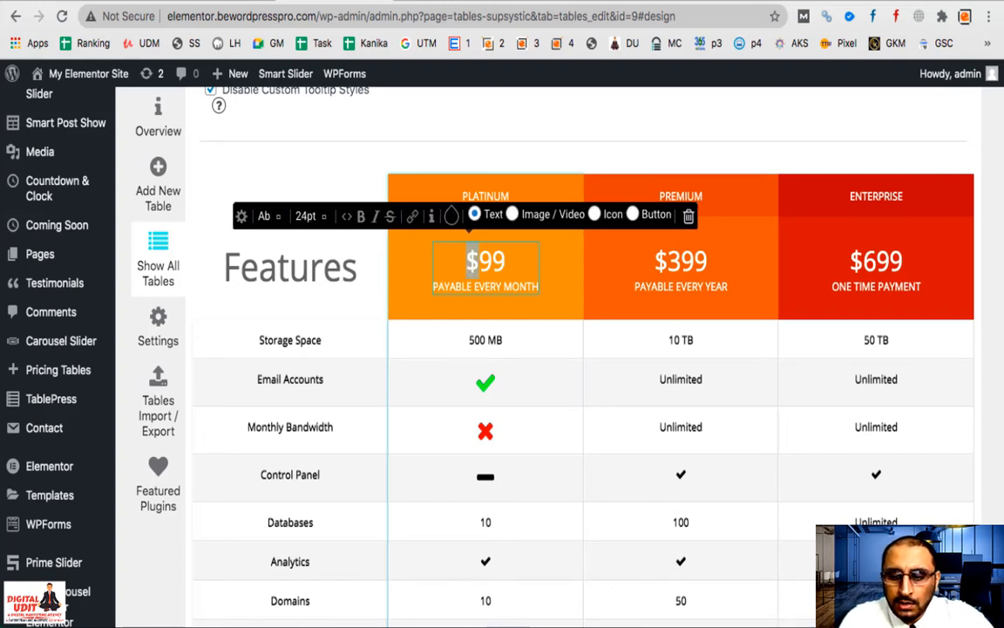
key(BackSpace)
text(INR)
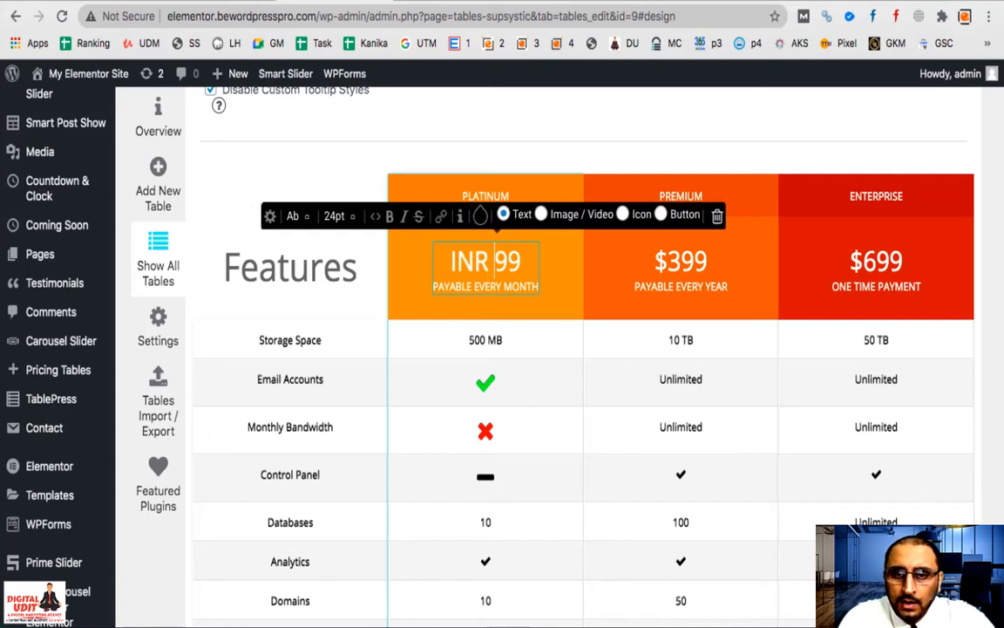
click(519, 271)
text(99)
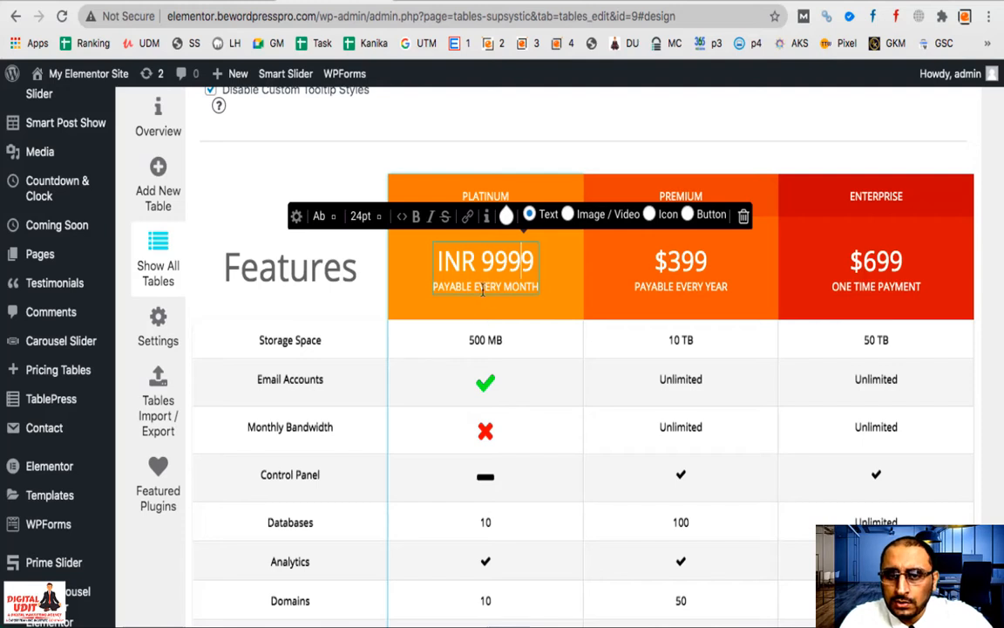
Step: Change the payment note under the Platinum column's price to PER MONTH
click(504, 286)
key(BackSpace)
key(BackSpace)
key(BackSpace)
key(BackSpace)
key(BackSpace)
key(BackSpace)
key(BackSpace)
key(BackSpace)
key(BackSpace)
key(BackSpace)
key(BackSpace)
key(BackSpace)
key(BackSpace)
text(ER)
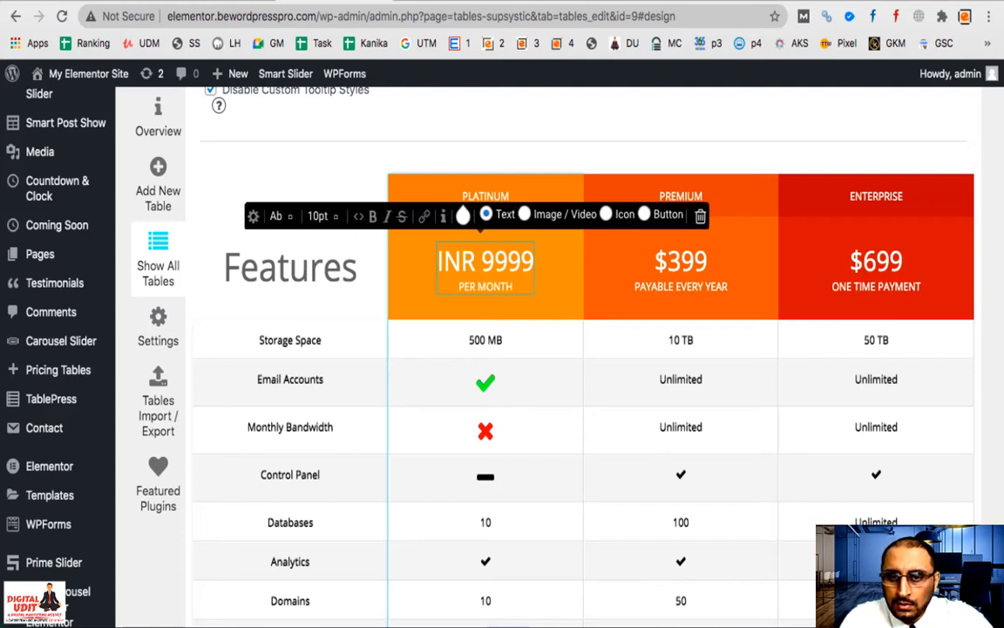
click(678, 266)
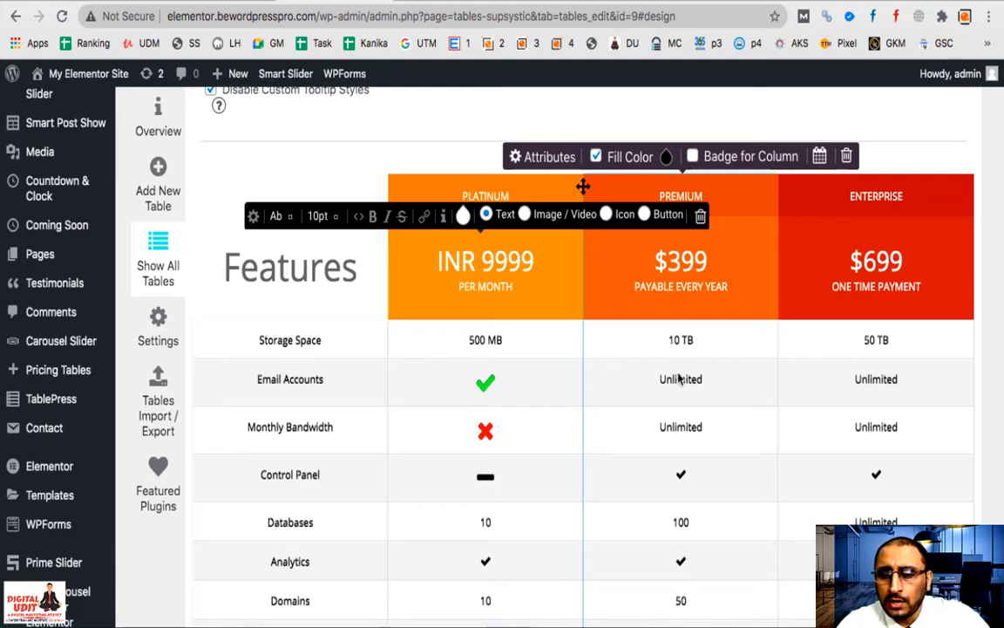
Step: Add a fourth column to the pricing table in the main table settings
scroll(612, 432, up, 1)
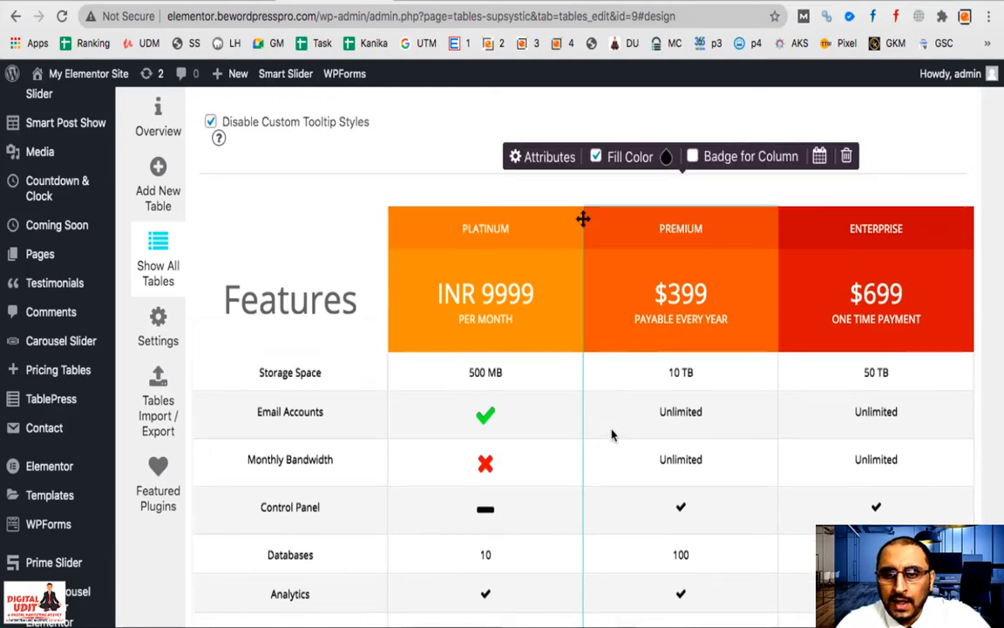
scroll(610, 432, up, 3)
scroll(536, 442, up, 4)
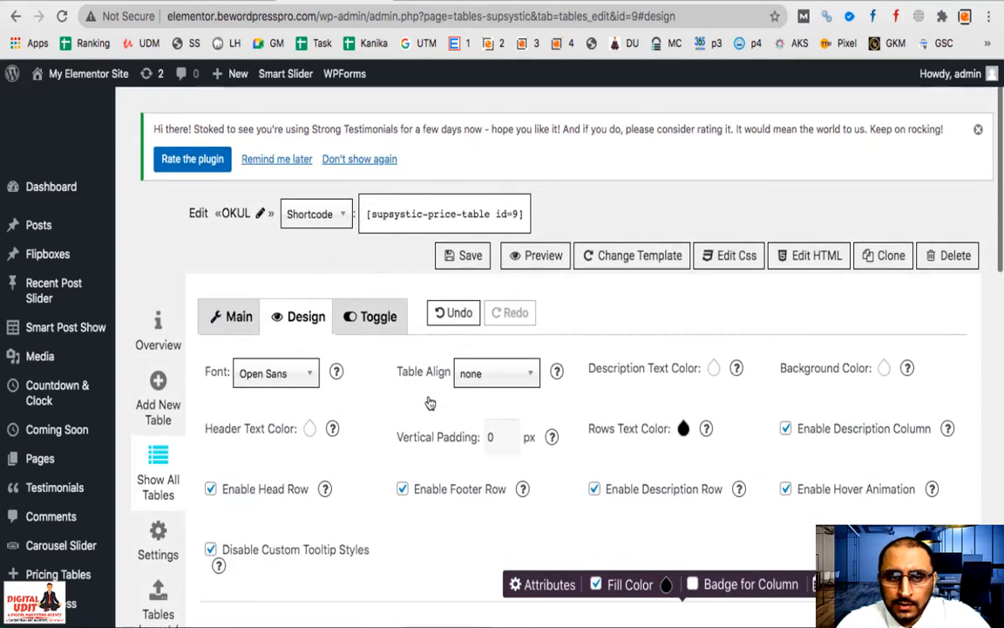
click(232, 317)
click(321, 382)
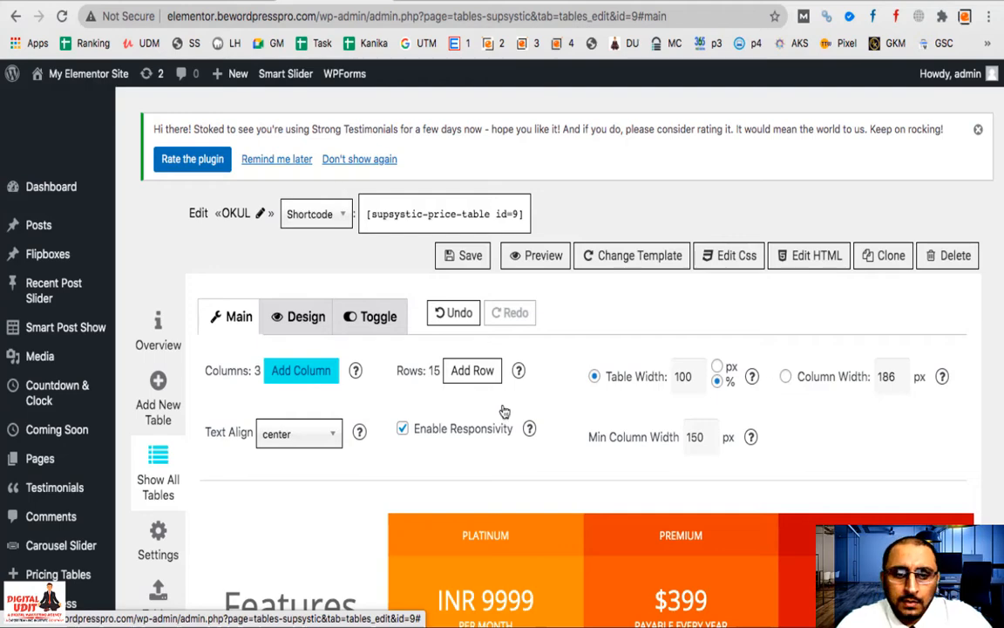
scroll(331, 401, down, 3)
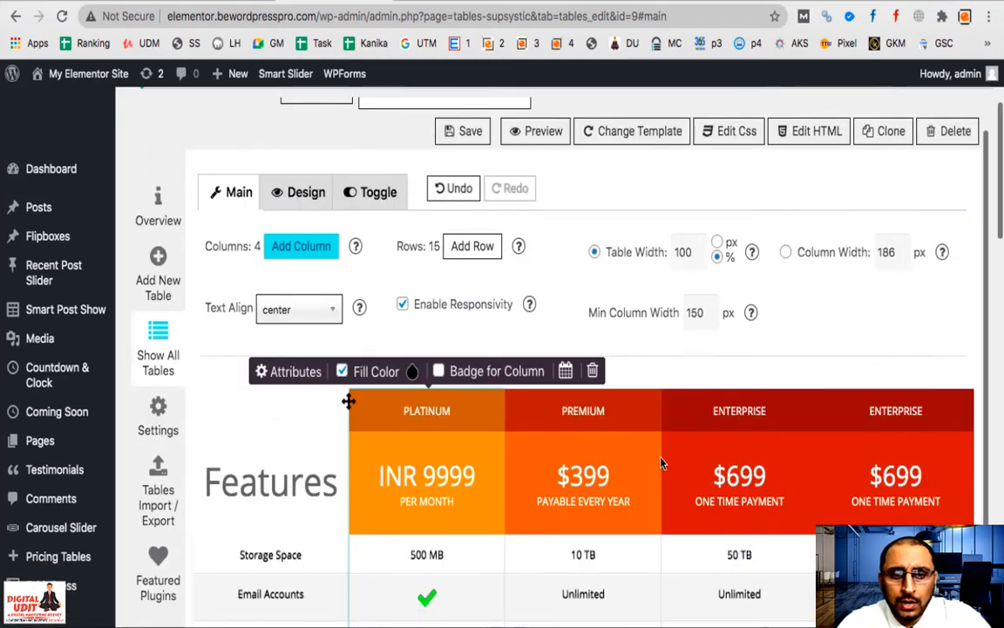
scroll(773, 511, down, 3)
Step: Change the fill colour of the newly added fourth column to blue, #0034ff
scroll(772, 512, up, 1)
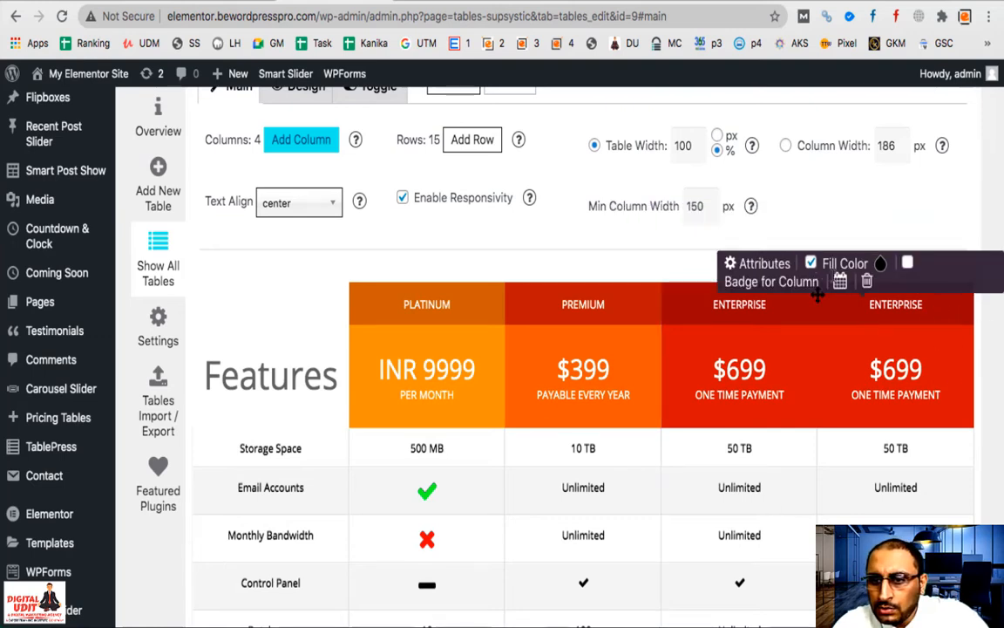
click(945, 308)
click(915, 247)
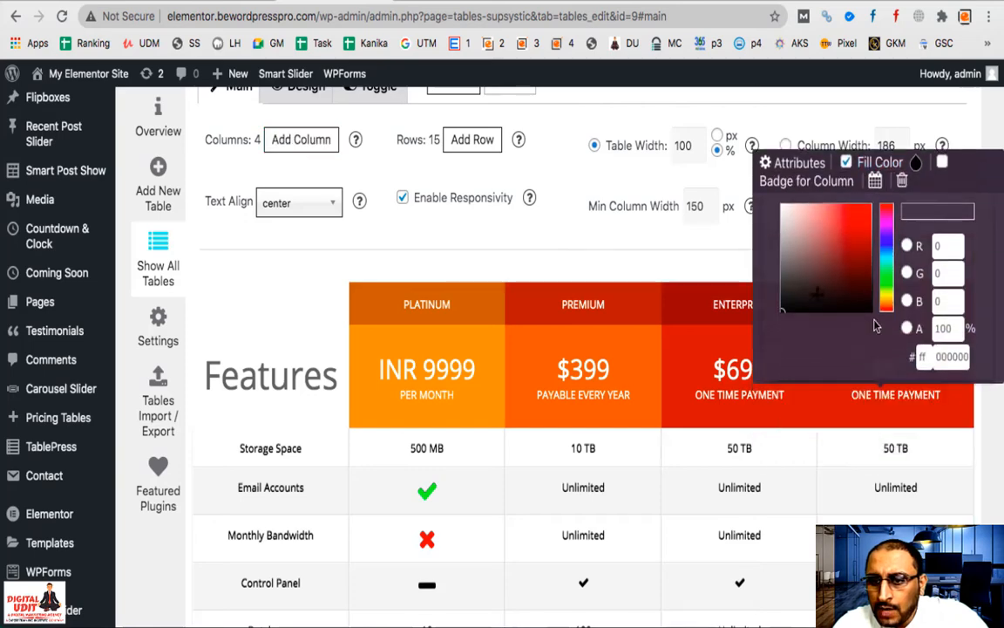
drag(886, 146, 876, 100)
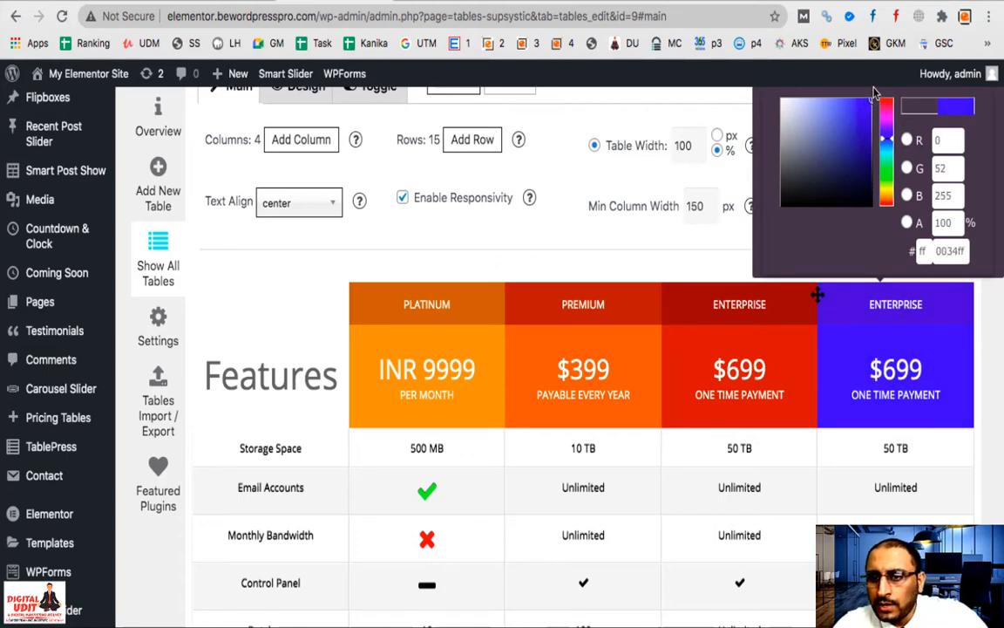
click(688, 264)
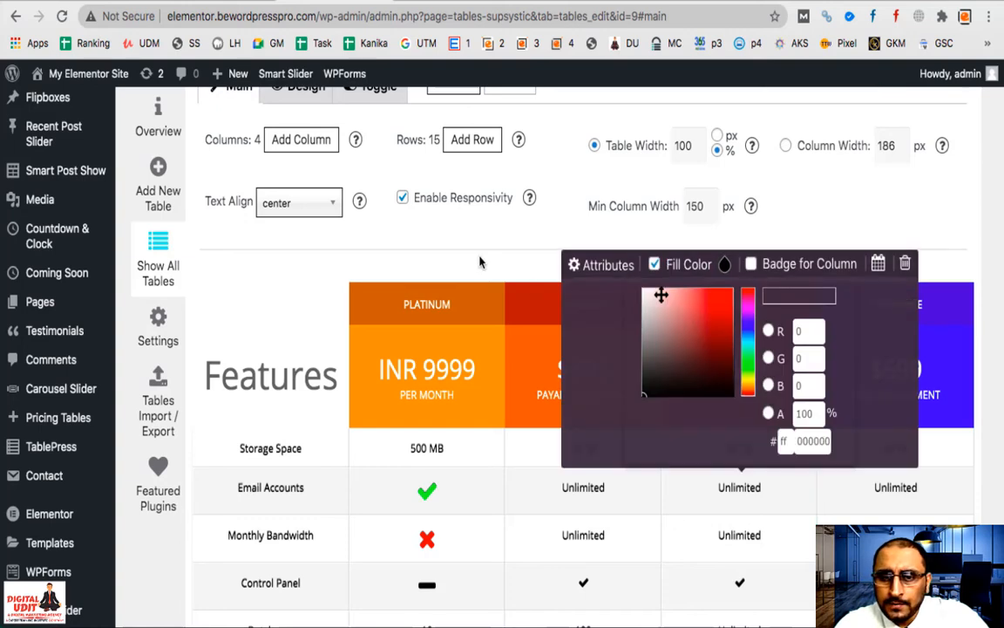
click(478, 262)
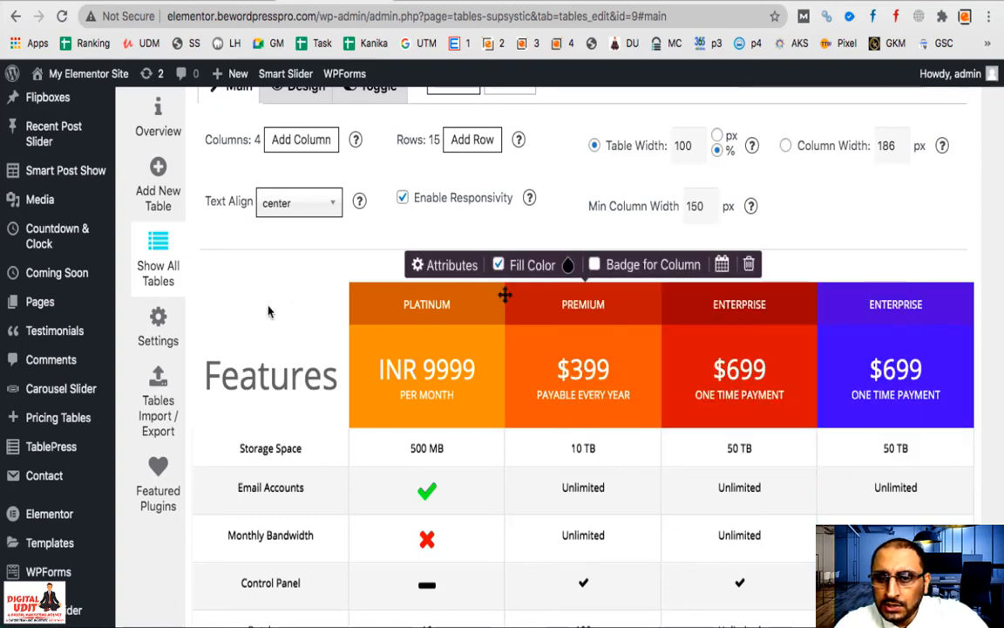
scroll(308, 407, down, 1)
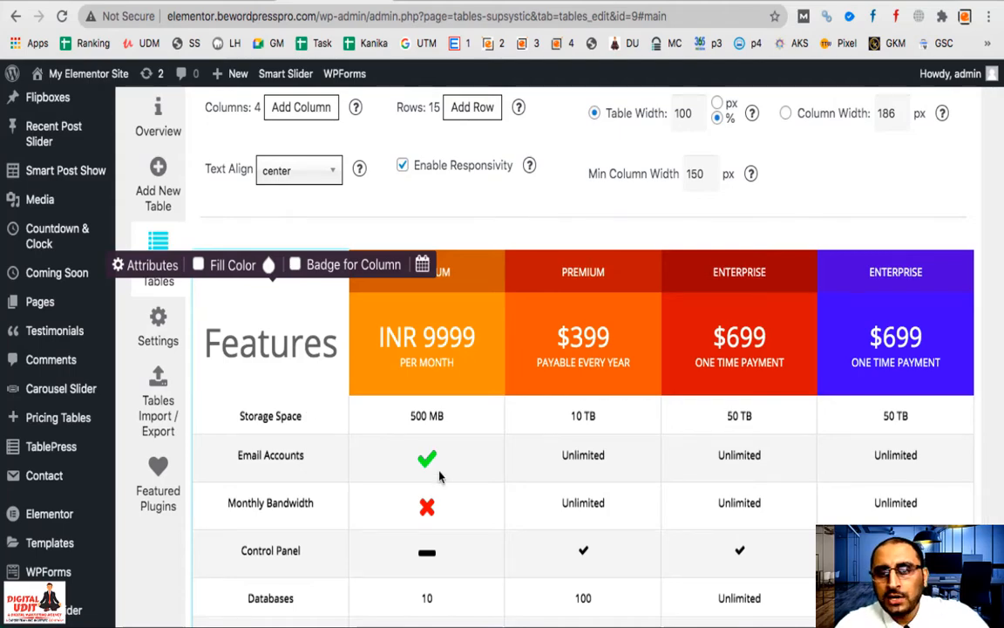
scroll(440, 475, down, 15)
scroll(440, 475, up, 12)
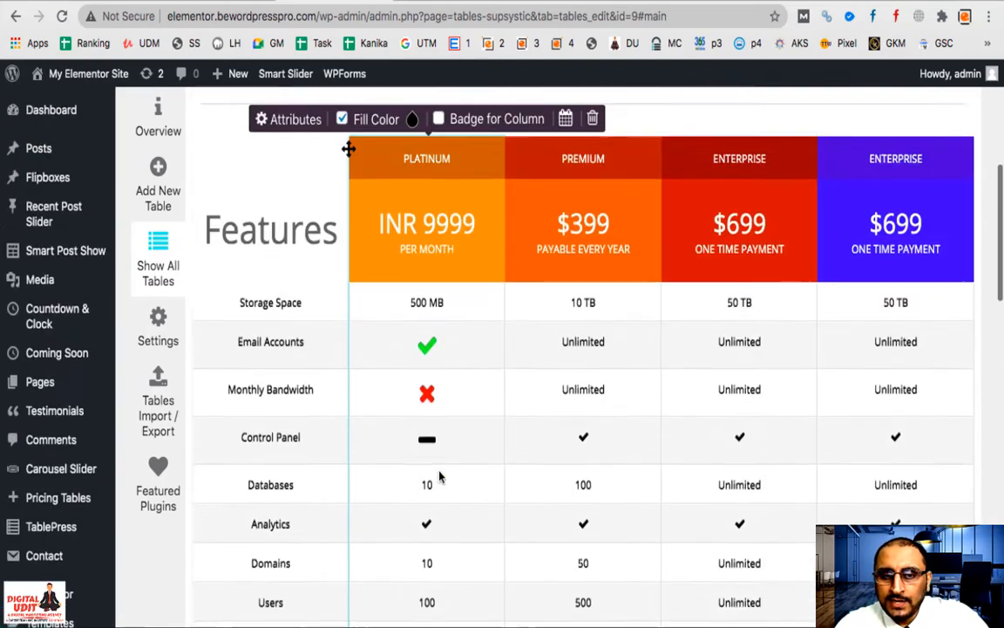
scroll(440, 475, up, 3)
scroll(440, 475, up, 1)
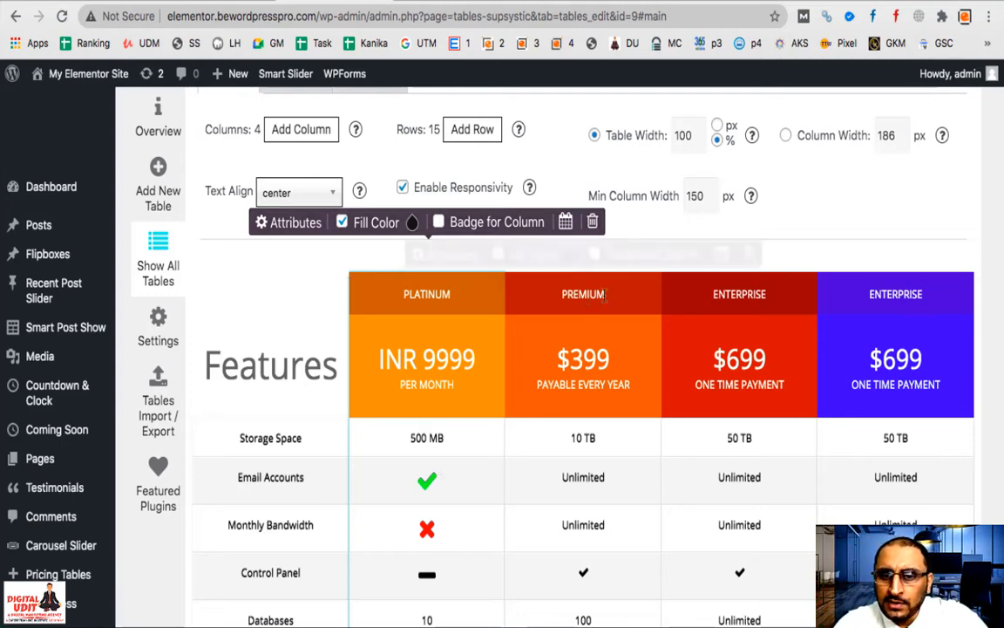
Step: Enable a badge for the red Enterprise column and set its label to Featured
click(639, 306)
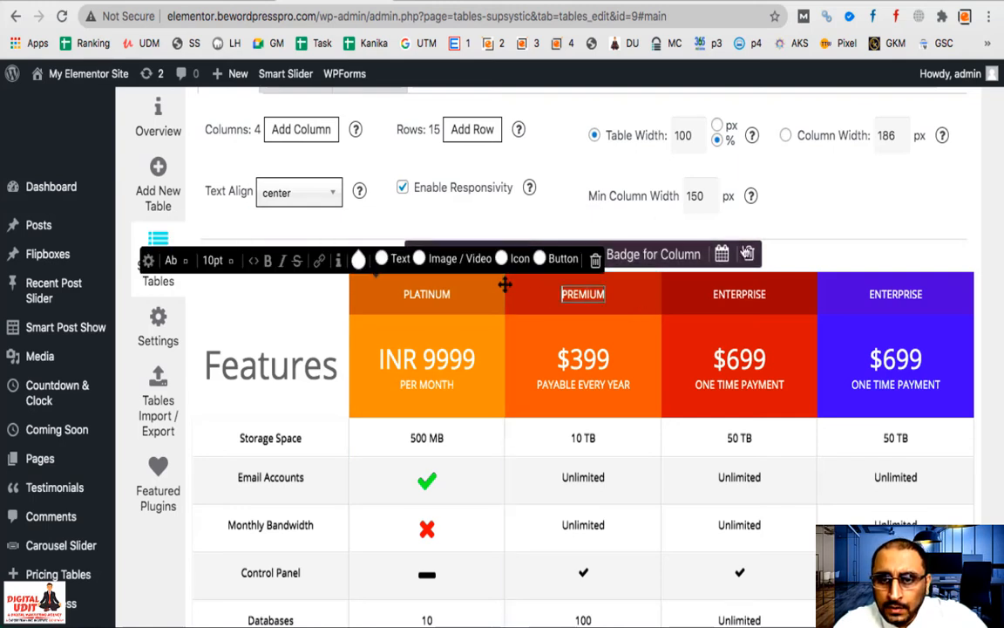
click(825, 223)
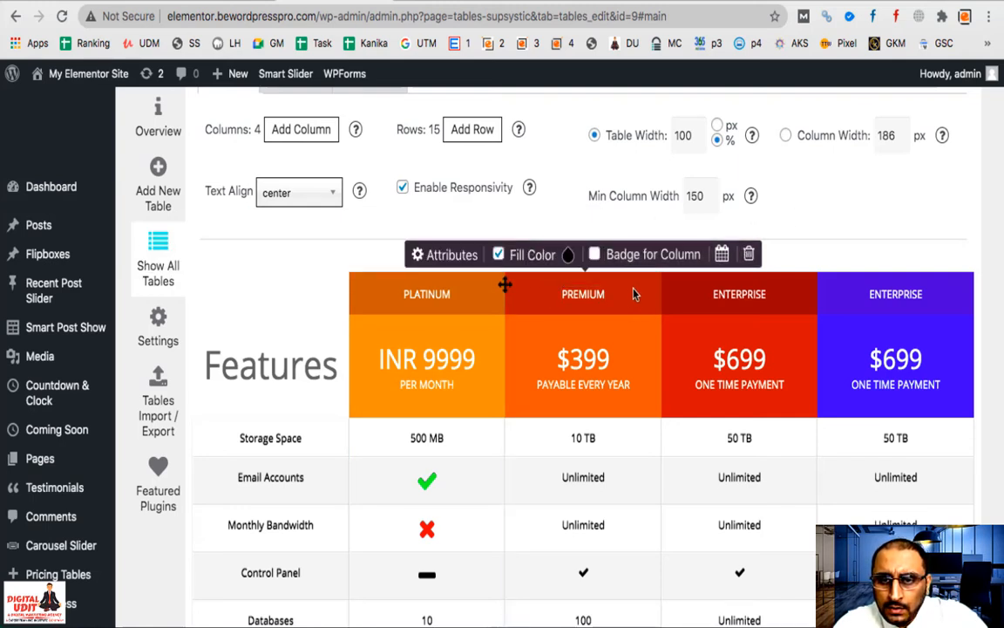
click(595, 259)
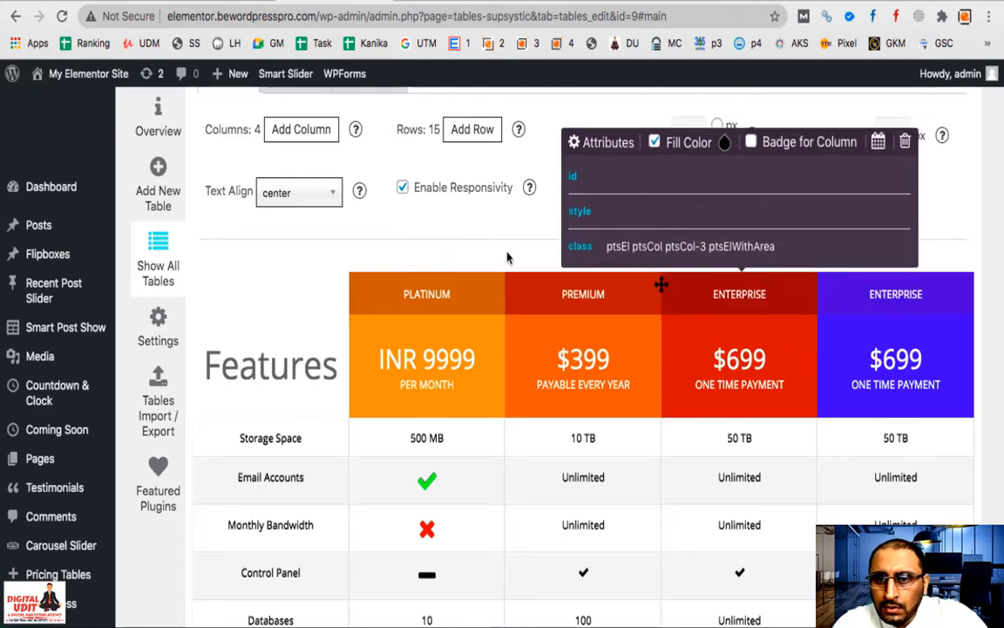
click(751, 143)
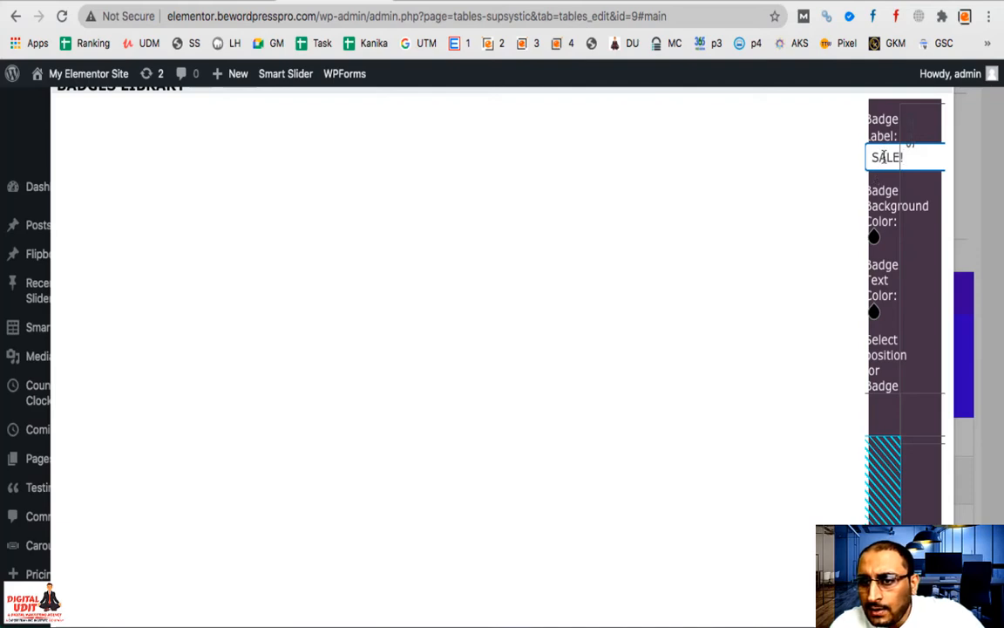
triple_click(883, 157)
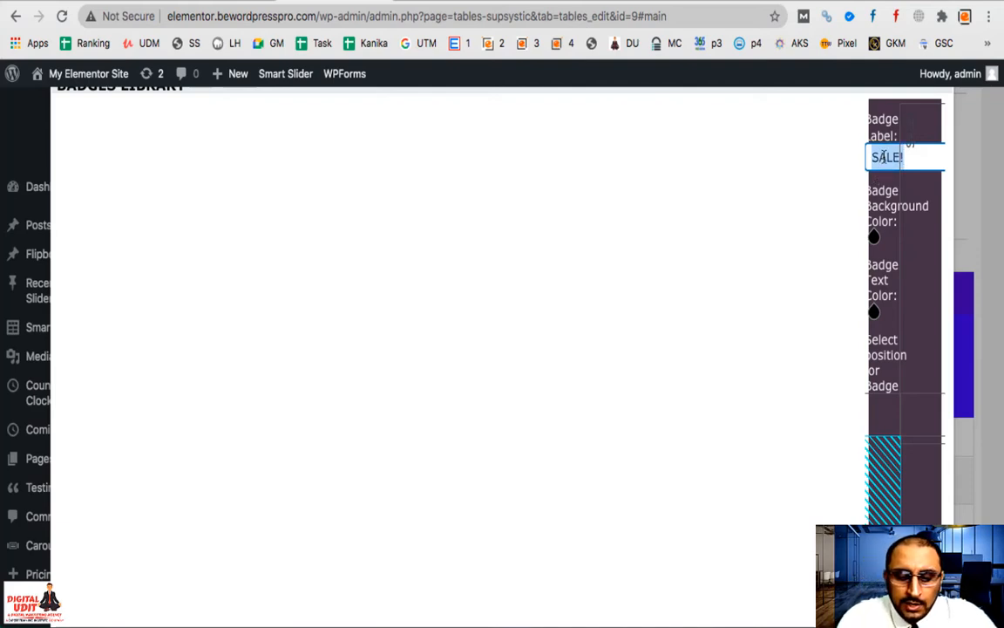
text(FEATURED)
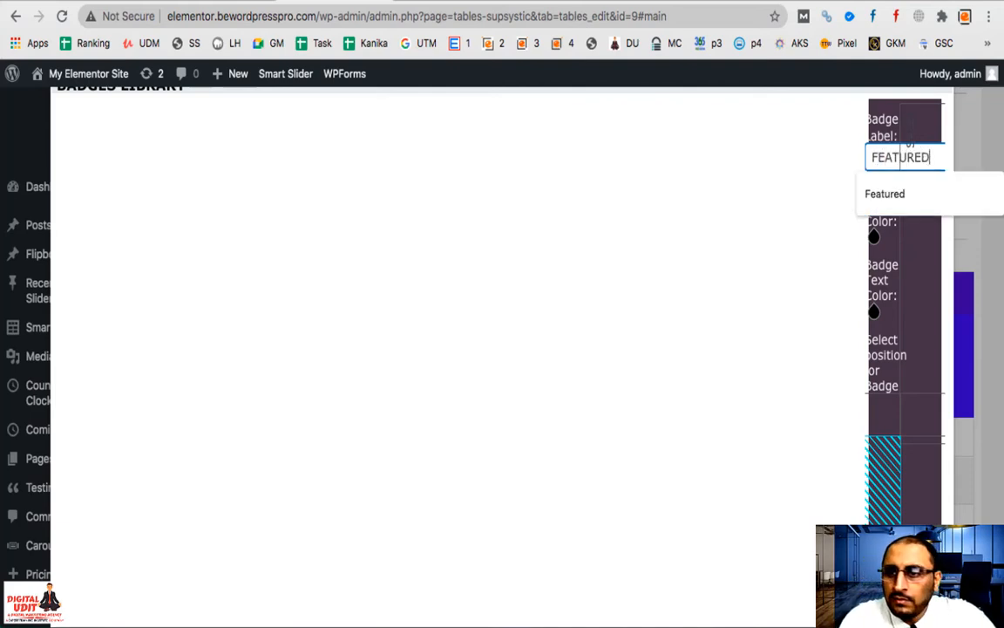
click(885, 194)
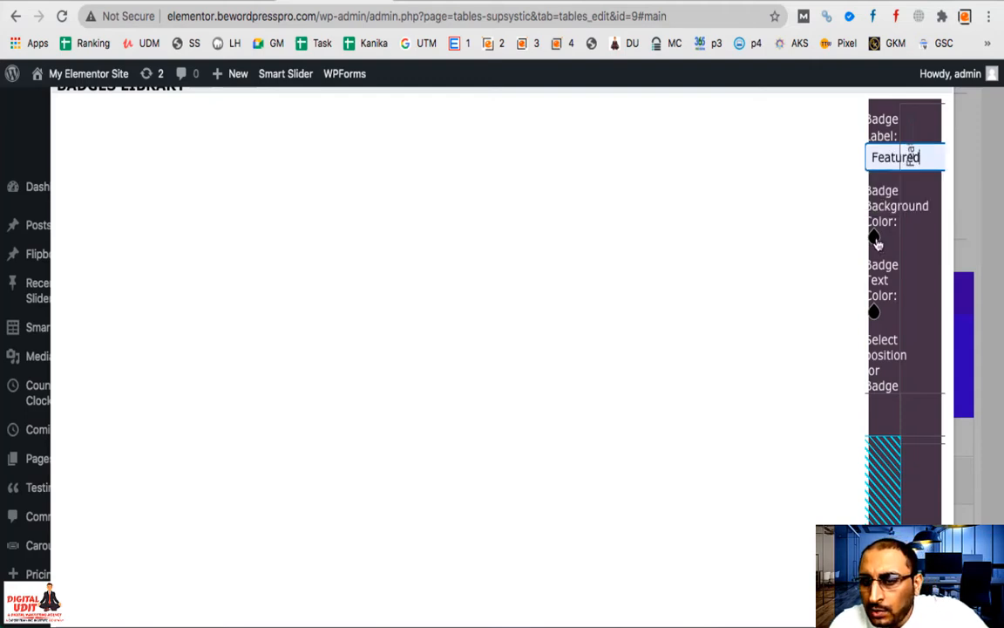
Step: Set the Featured badge's text colour to white (#ffffff) and place it diagonally across the column's upper-left corner
click(876, 318)
click(877, 319)
drag(838, 359, 762, 325)
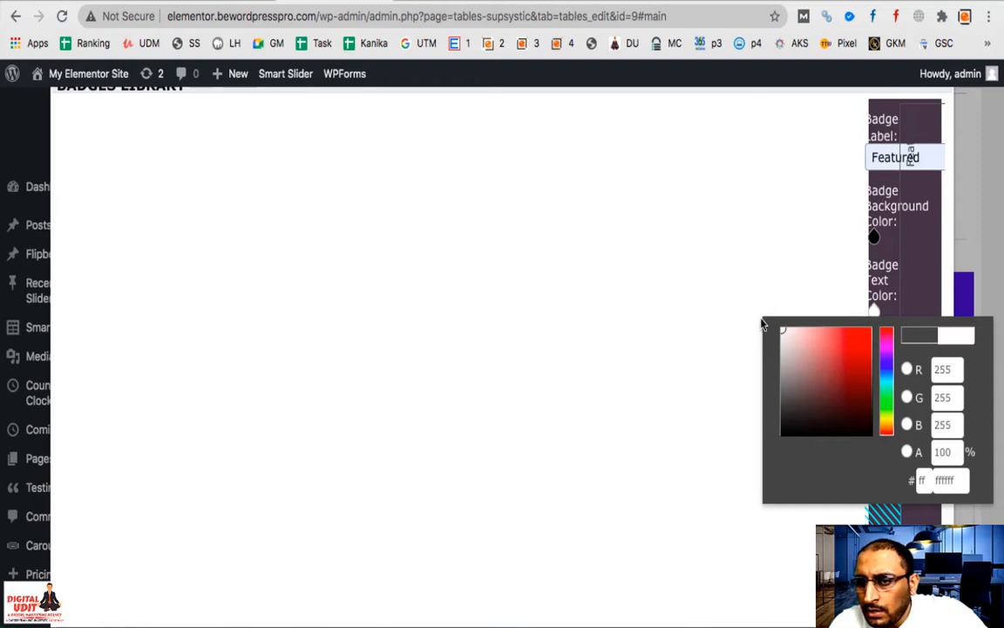
click(919, 278)
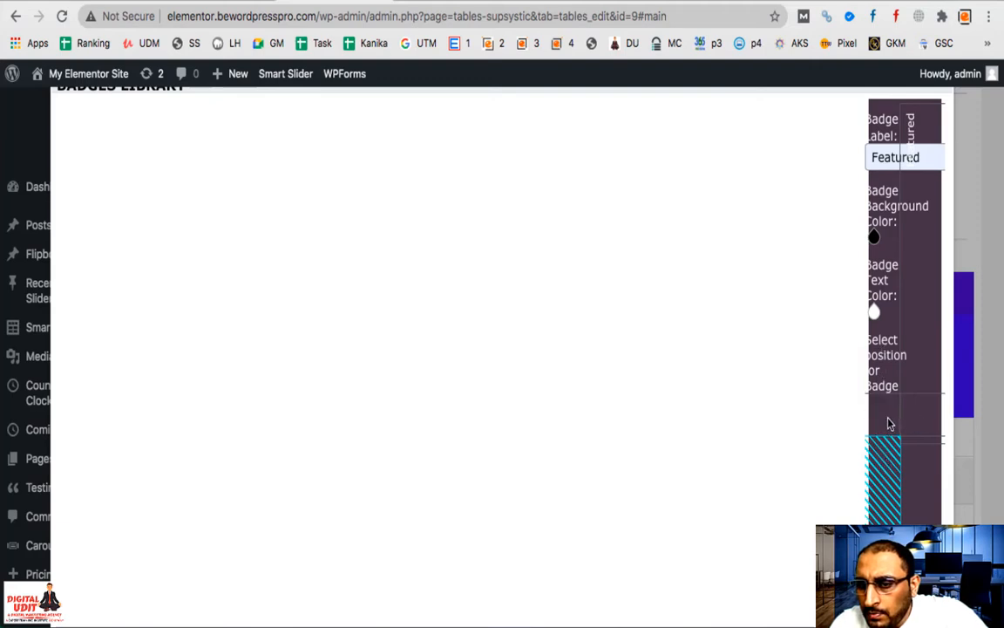
scroll(886, 482, down, 2)
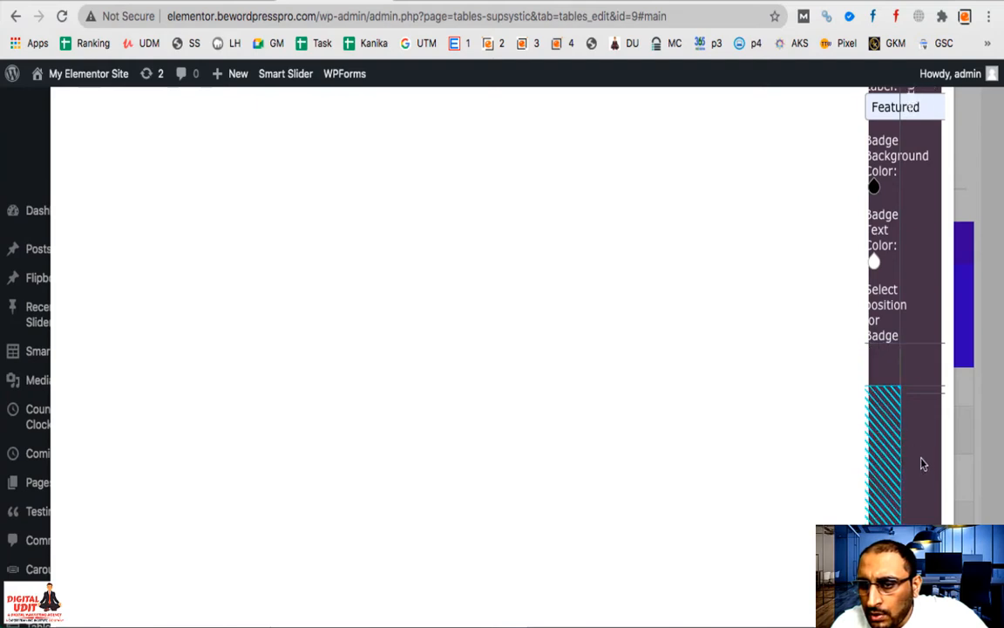
scroll(884, 436, down, 1)
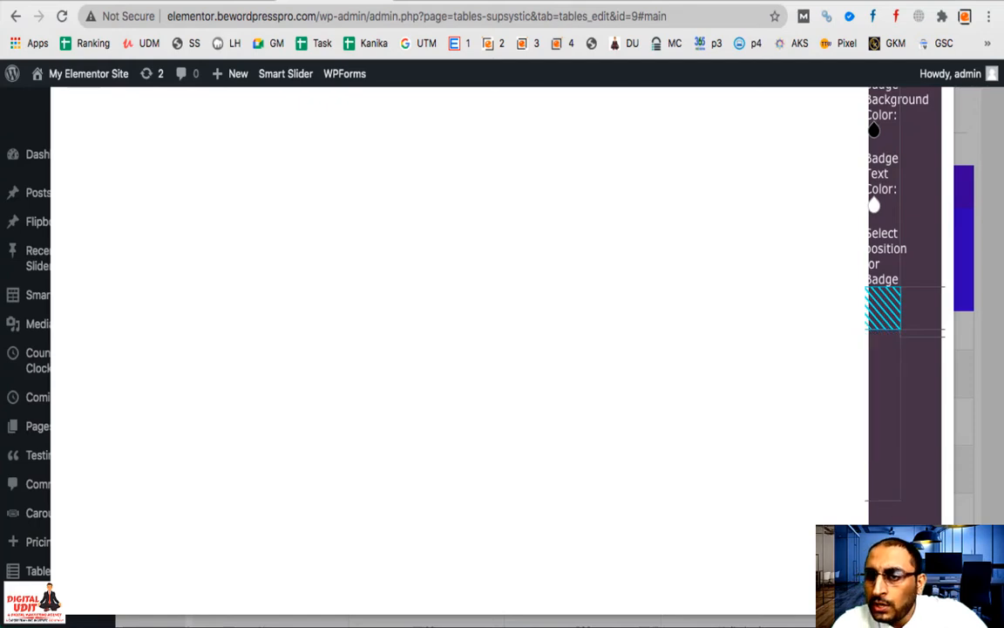
click(883, 307)
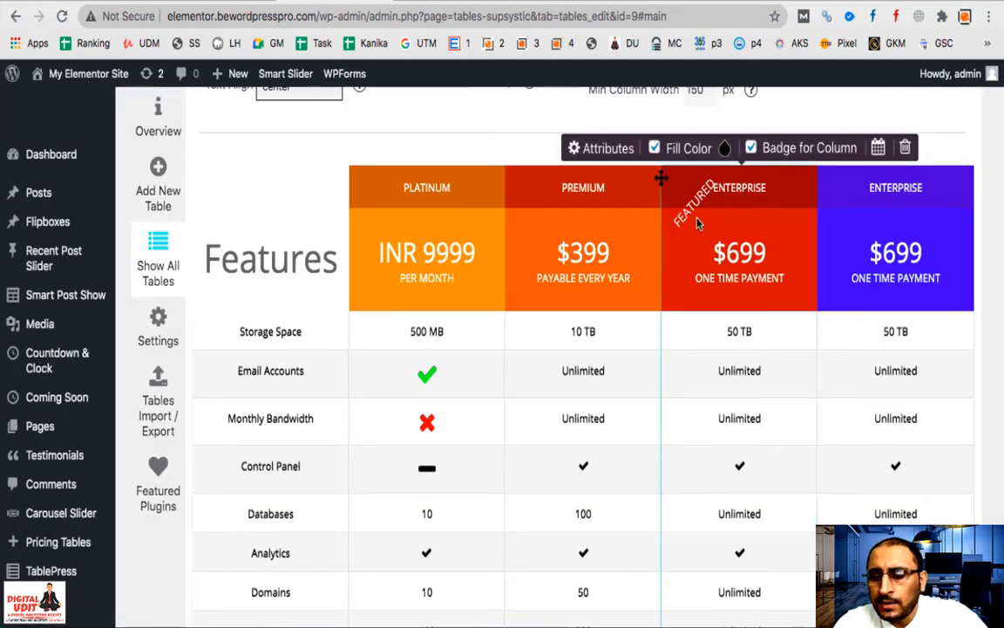
Step: Add a badge labelled SALE! to the Premium column and save it
scroll(601, 165, down, 1)
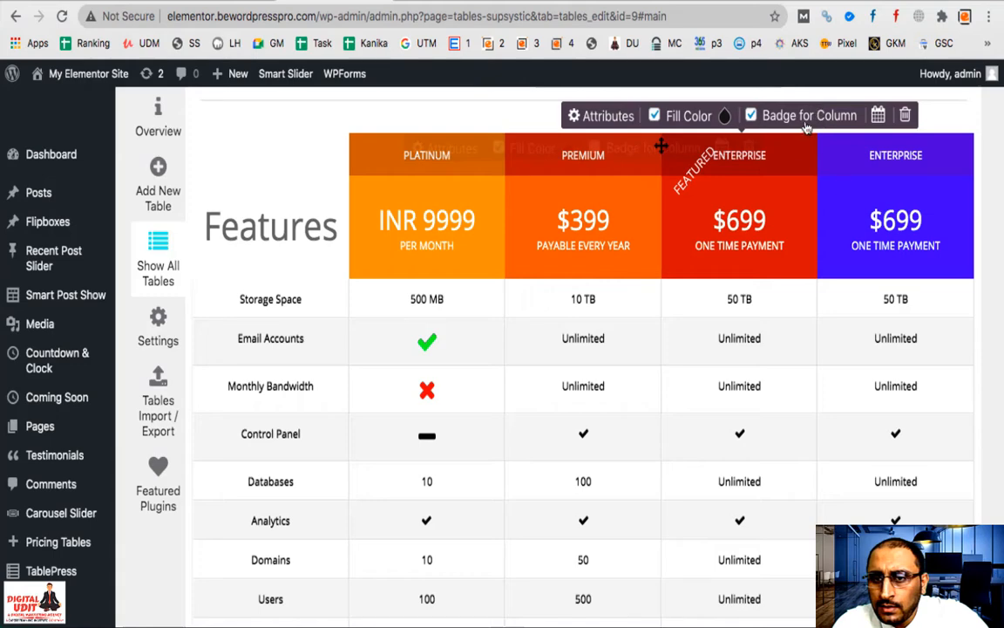
click(807, 125)
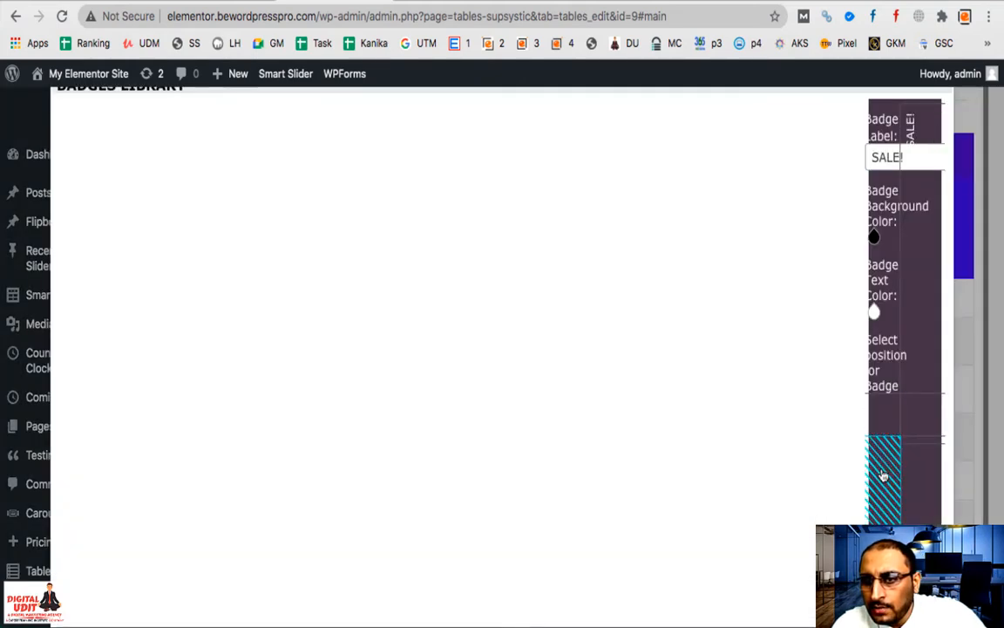
scroll(825, 475, down, 5)
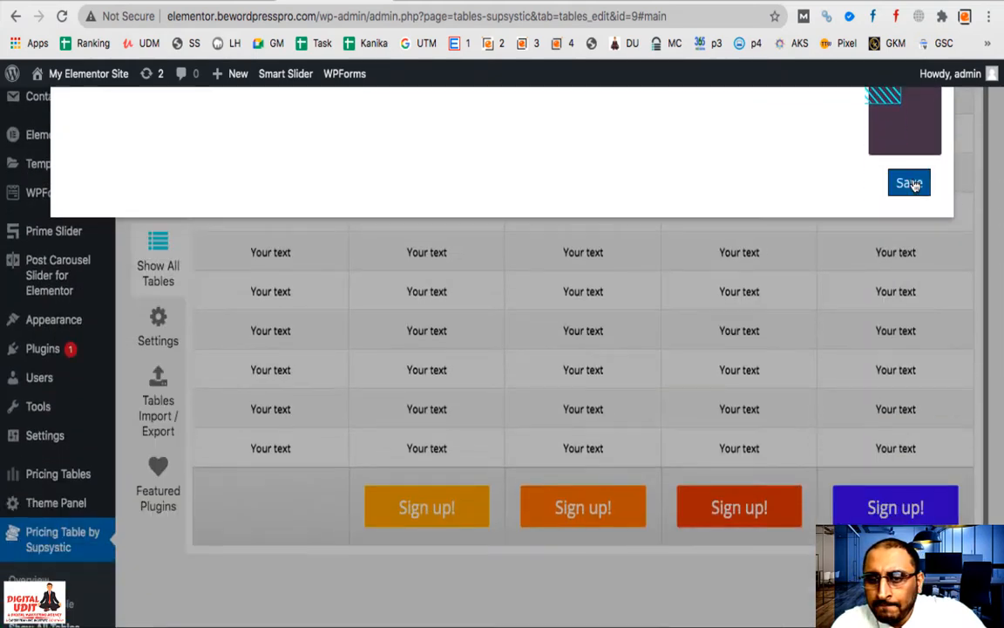
click(911, 183)
scroll(740, 358, up, 5)
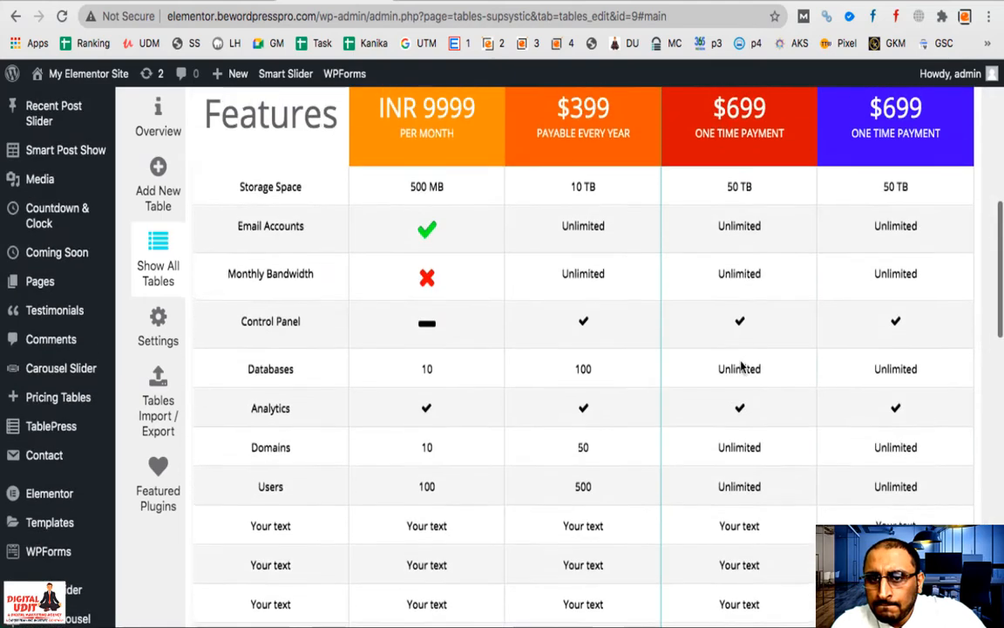
scroll(740, 366, up, 3)
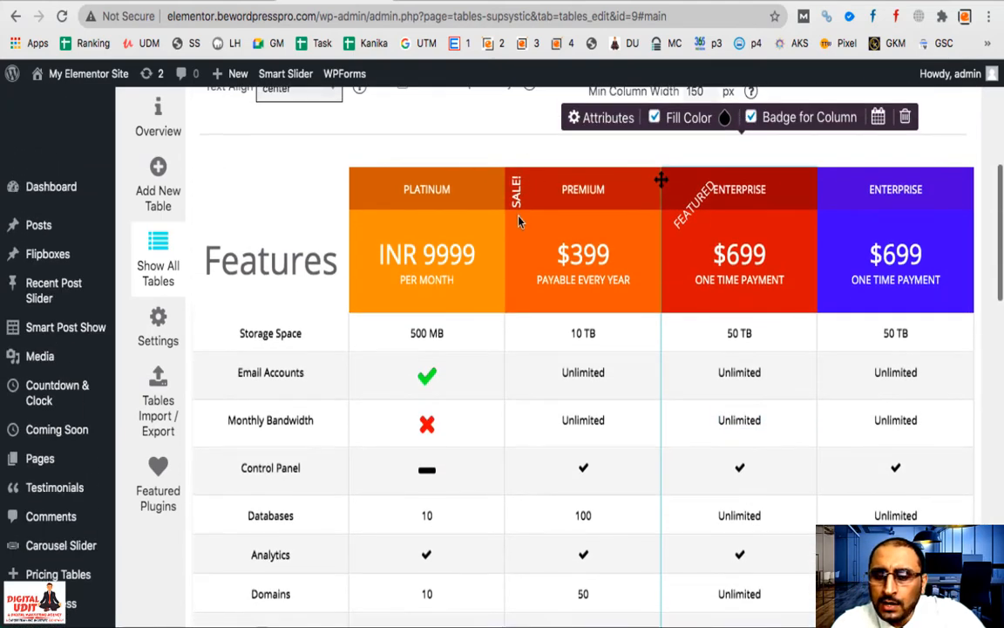
Step: Remove the Featured badge from the red Enterprise column and the SALE! badge from the Premium column
mouse_move(516, 225)
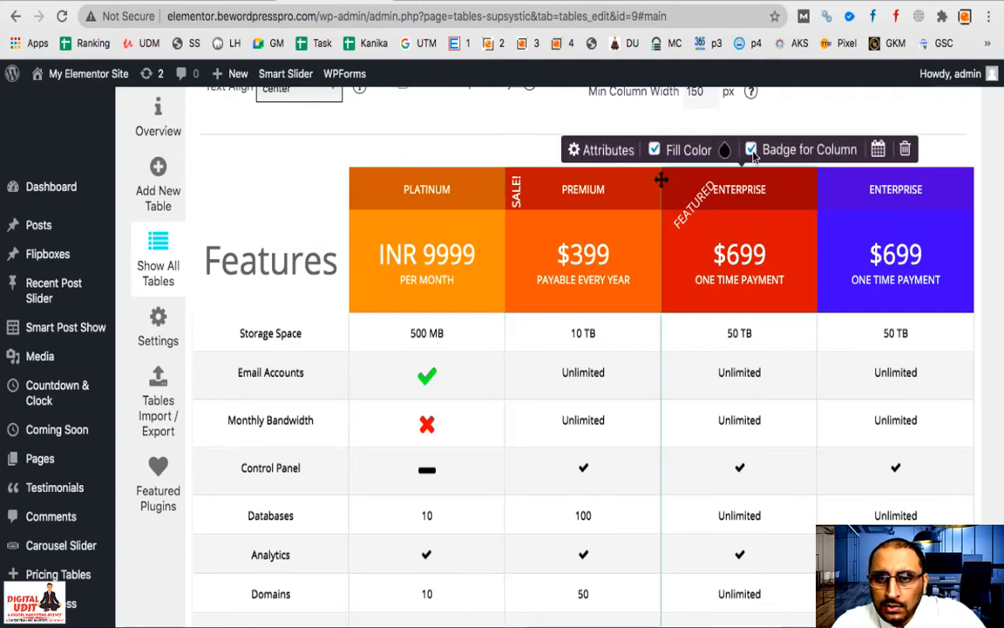
click(751, 151)
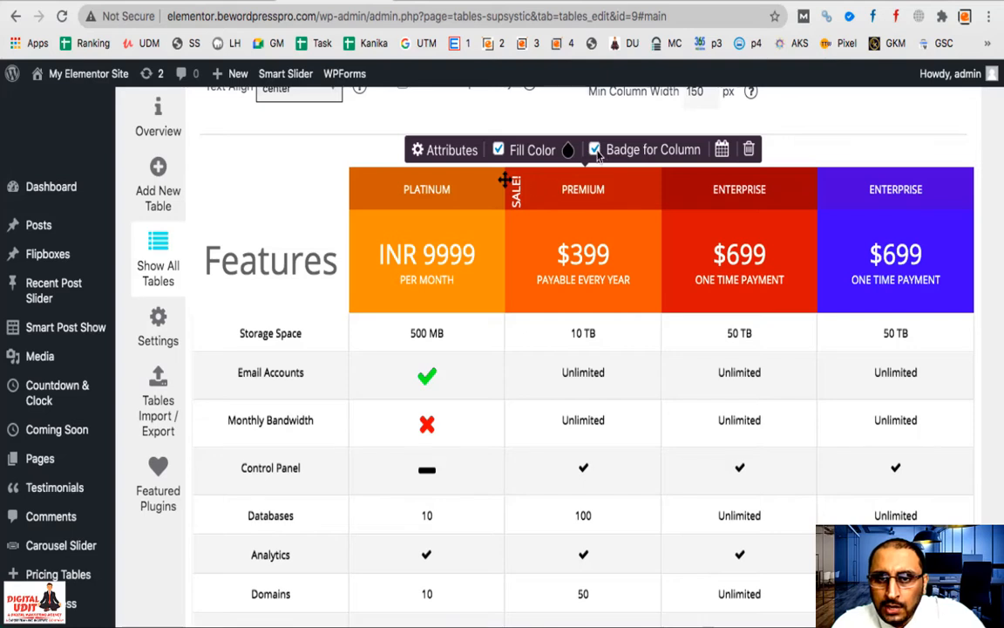
click(586, 189)
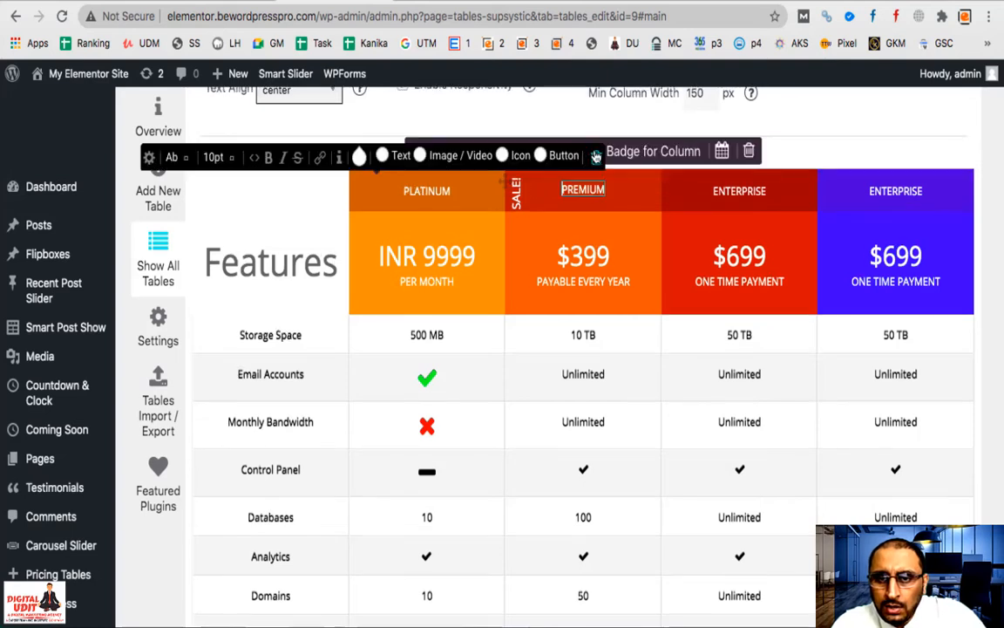
click(597, 157)
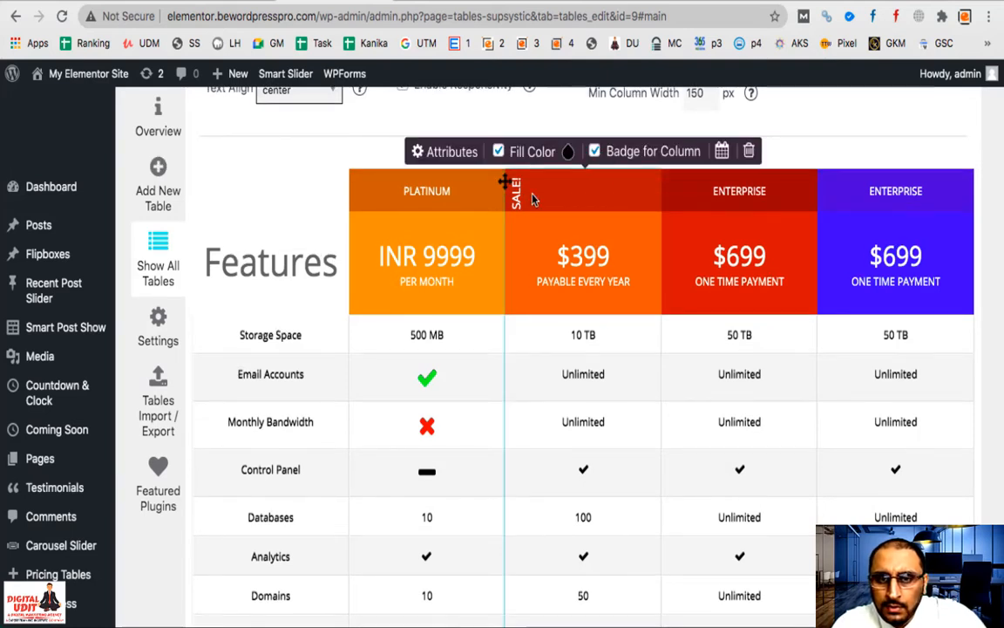
click(590, 166)
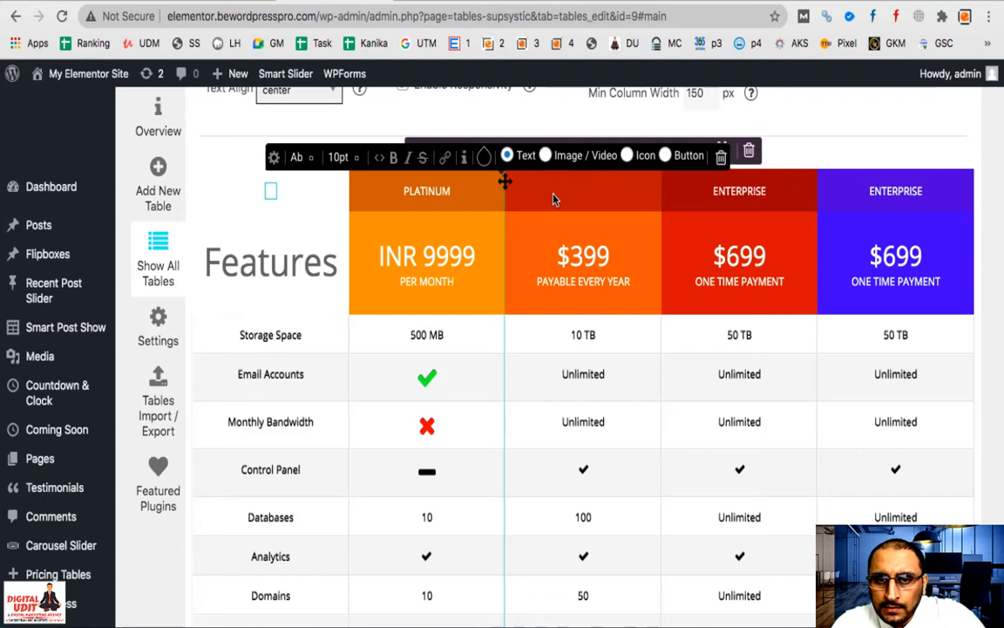
Step: Move the blue Enterprise column ahead of the red Enterprise column so it takes third place
drag(505, 180, 499, 202)
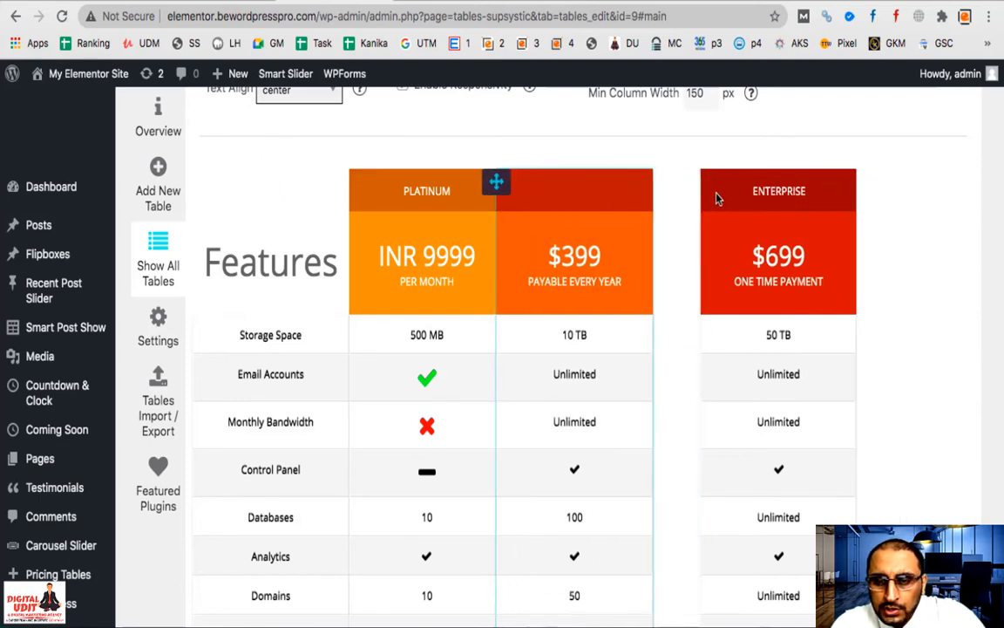
mouse_move(717, 198)
mouse_down()
mouse_move(733, 195)
mouse_move(719, 193)
mouse_up()
drag(821, 185, 661, 203)
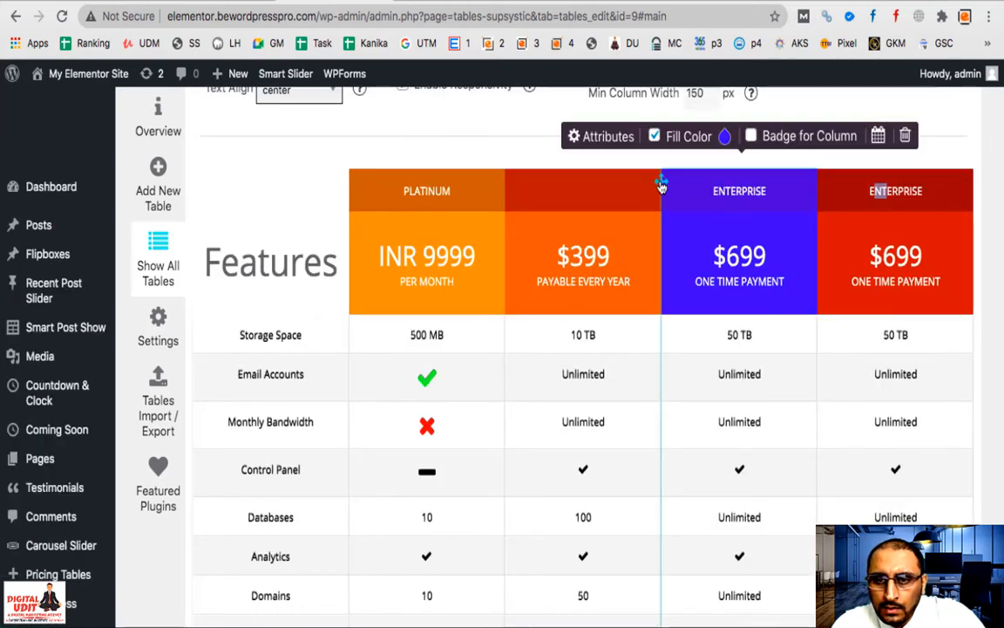
drag(660, 192, 510, 191)
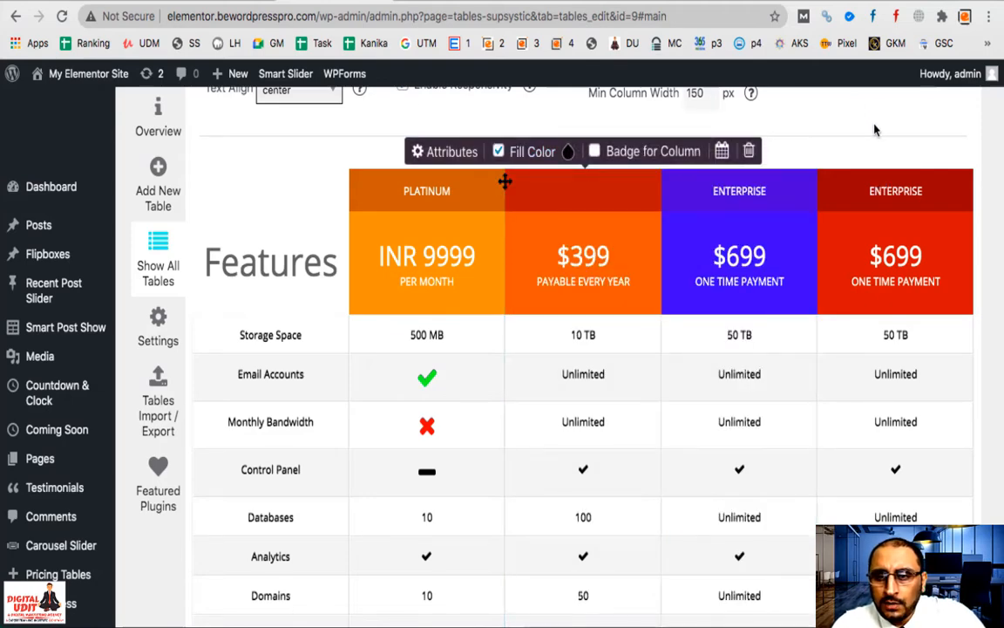
Step: Try to bring back the missing title in the $399 column's header by undoing the last two text edits
click(736, 192)
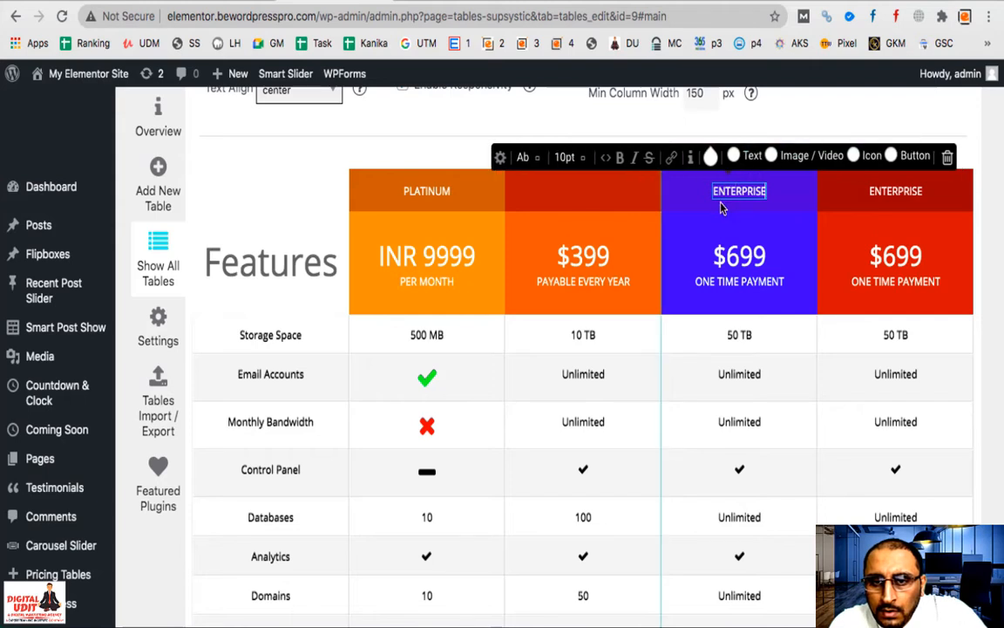
click(588, 198)
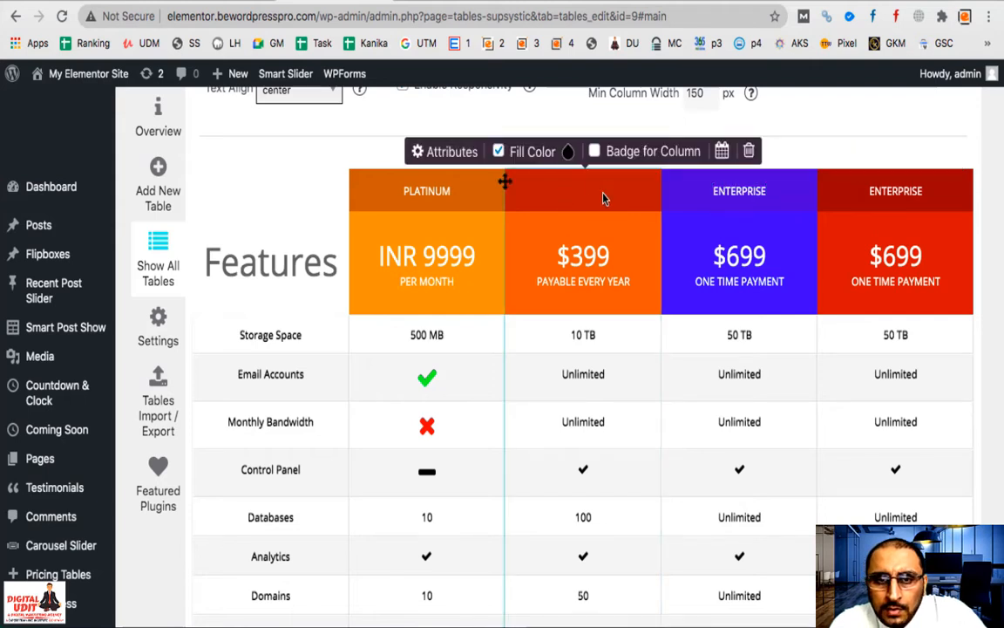
click(541, 193)
scroll(515, 242, up, 2)
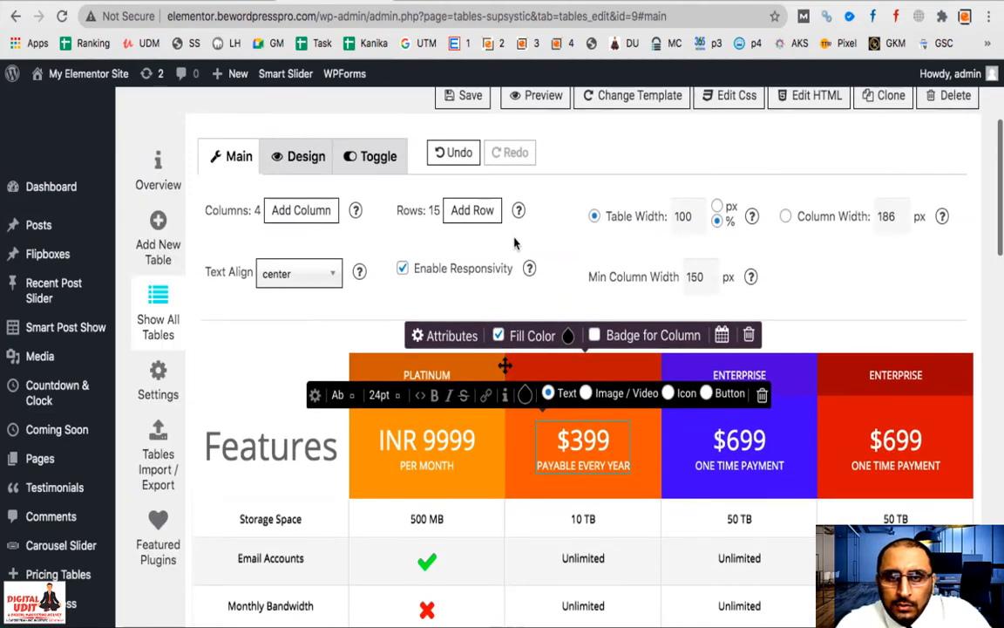
scroll(515, 243, up, 1)
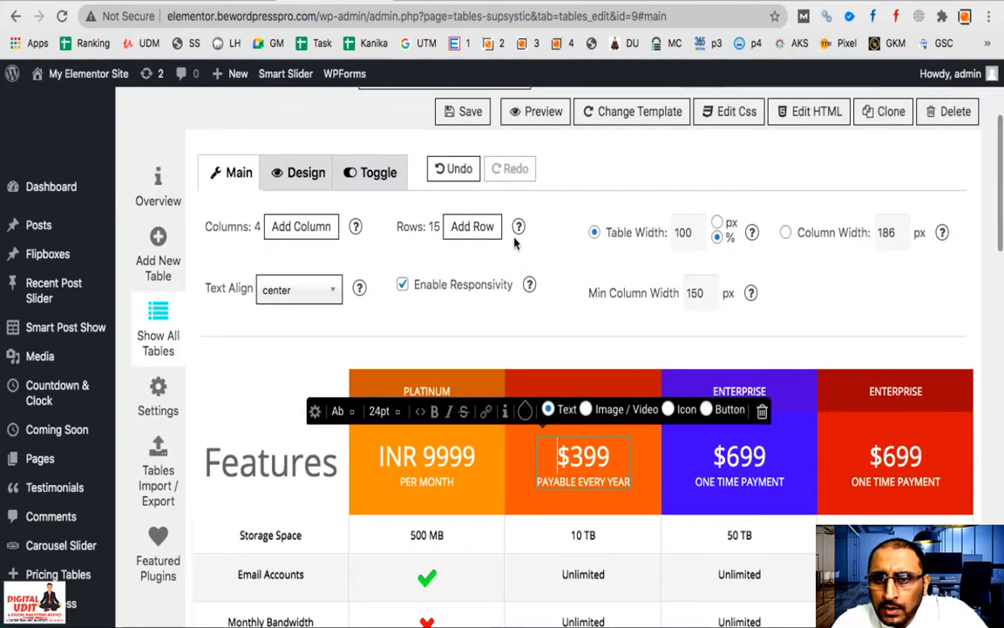
scroll(514, 243, down, 2)
click(569, 251)
key(super+z)
key(super+z)
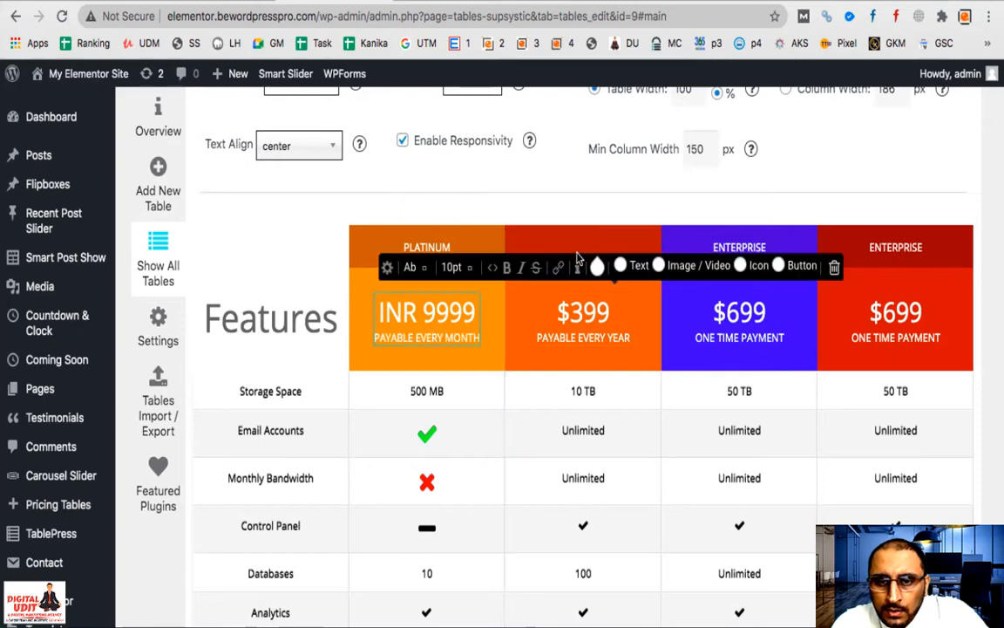
Step: Try to edit the empty header cell of the $399 column and open that column's attributes
click(588, 262)
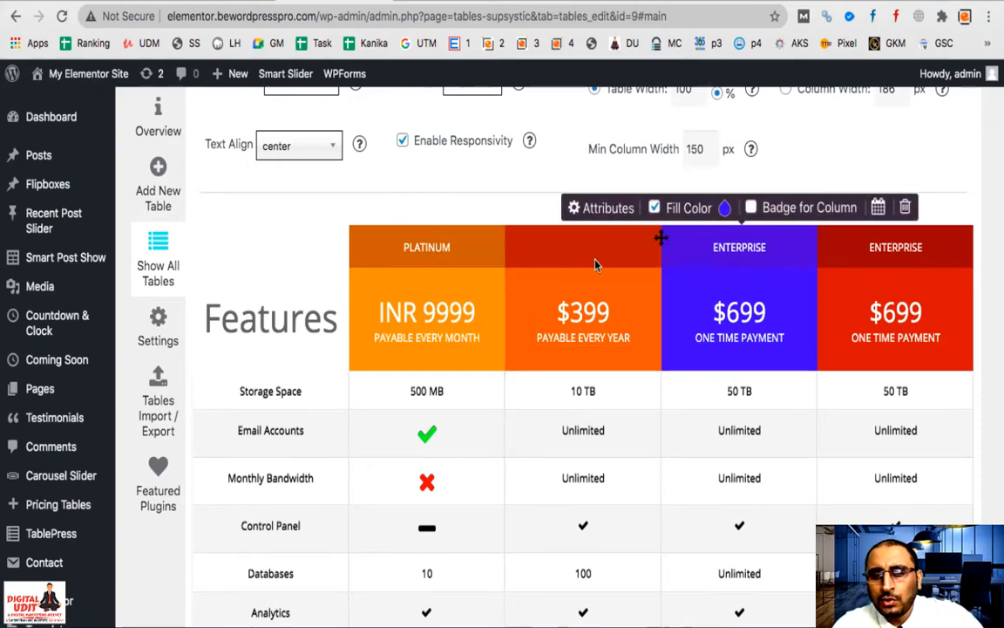
click(436, 248)
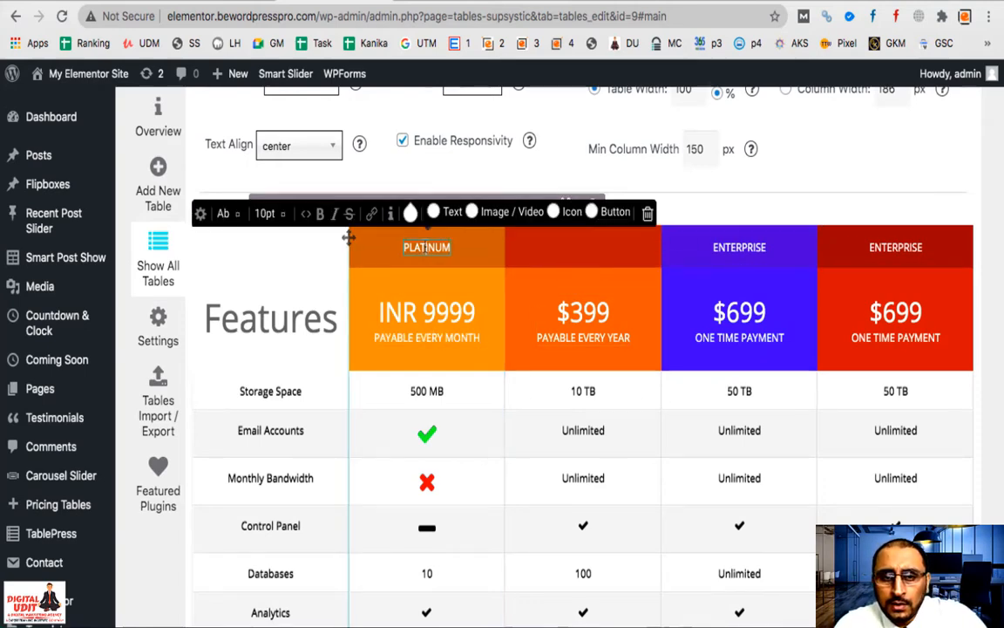
click(587, 254)
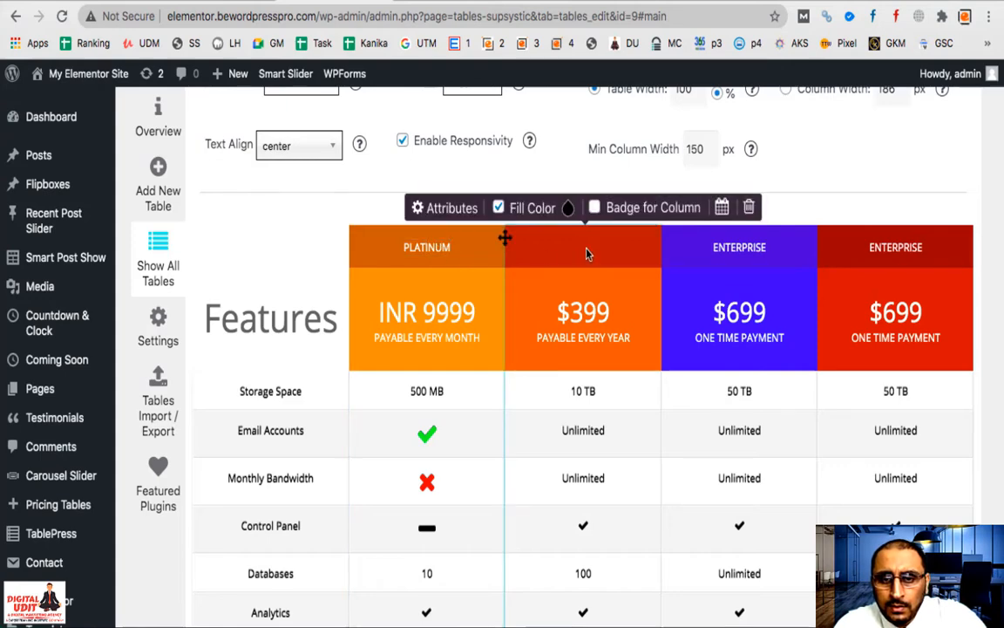
scroll(575, 249, up, 1)
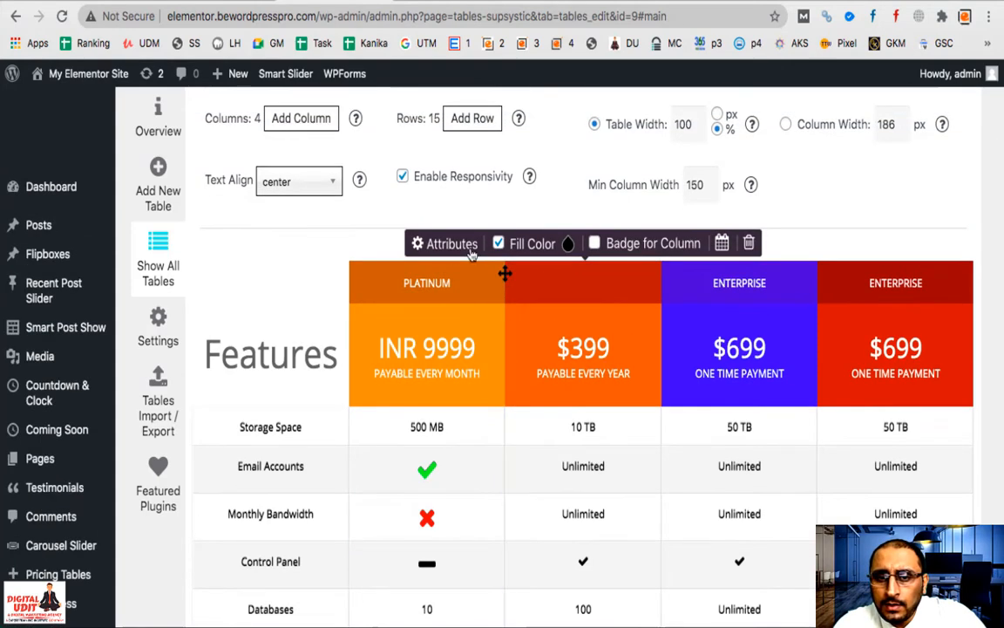
click(418, 243)
click(790, 191)
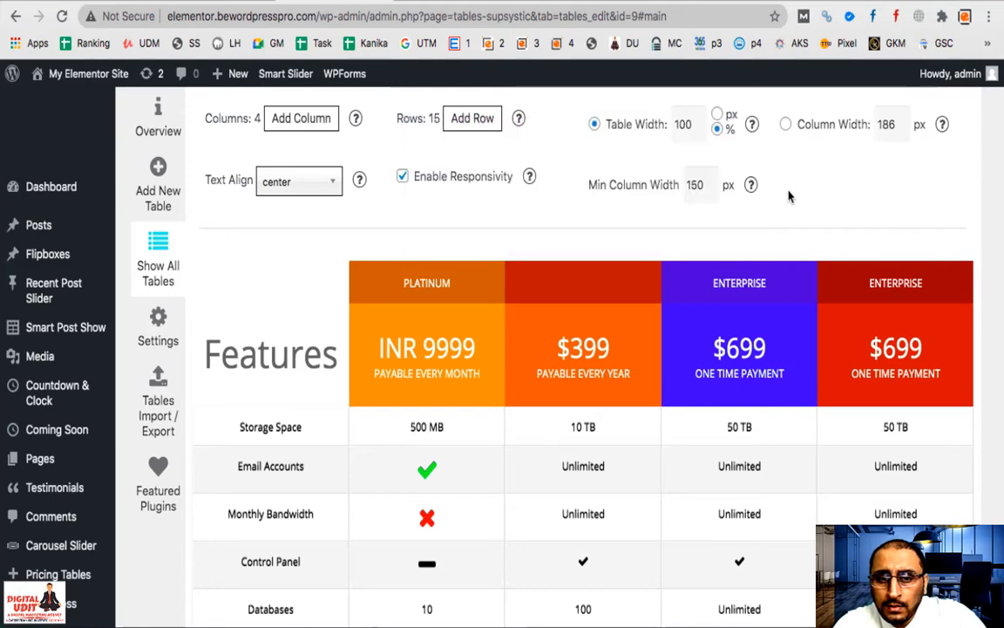
Step: Review the pricing table's rows and its Design settings for font, alignment, text colours and enabled rows
scroll(605, 385, down, 2)
scroll(605, 388, down, 10)
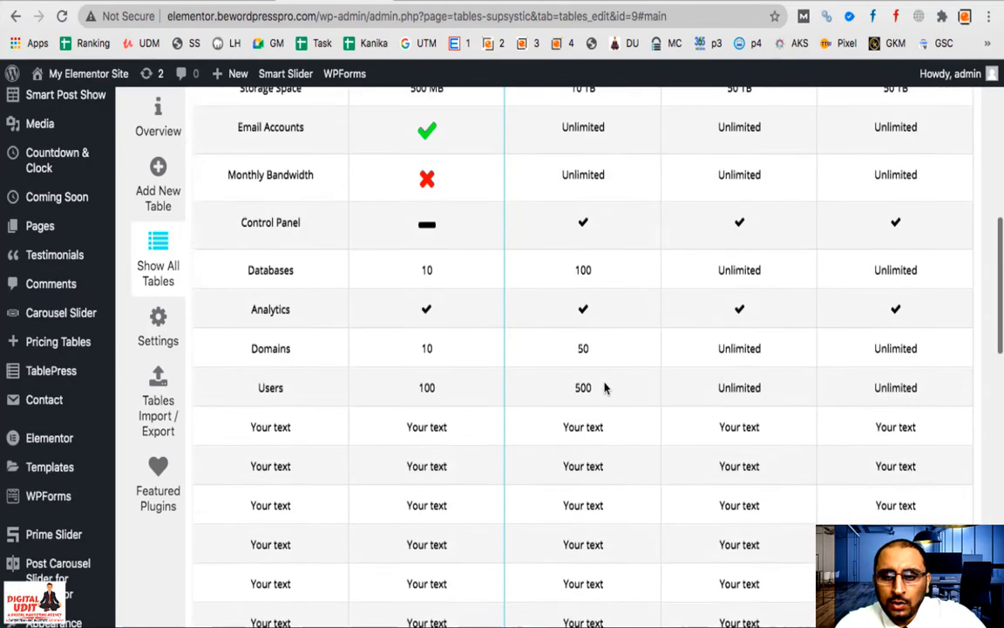
scroll(605, 388, up, 10)
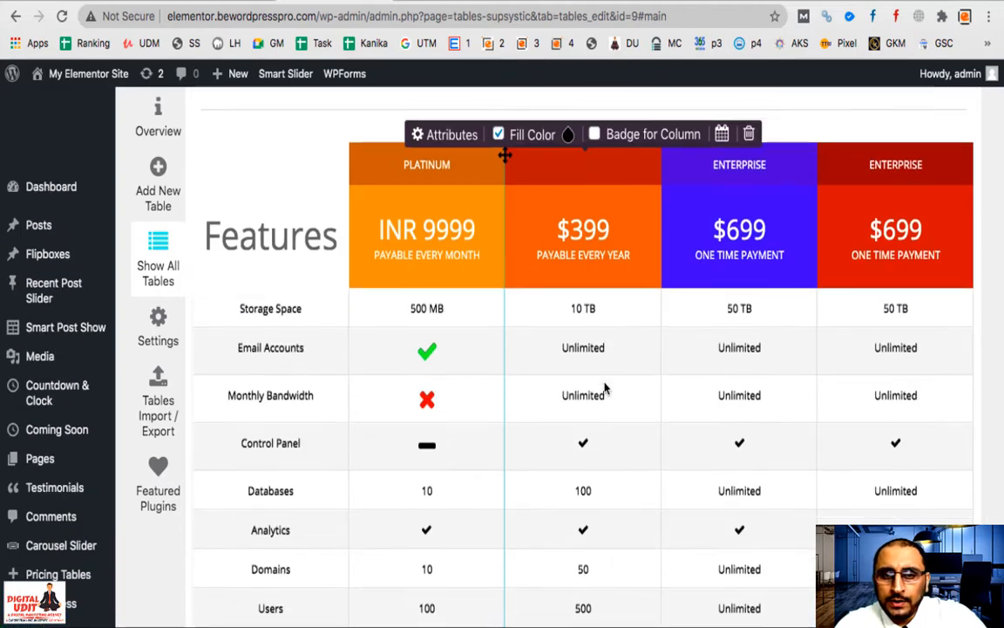
scroll(606, 388, down, 1)
scroll(606, 388, up, 1)
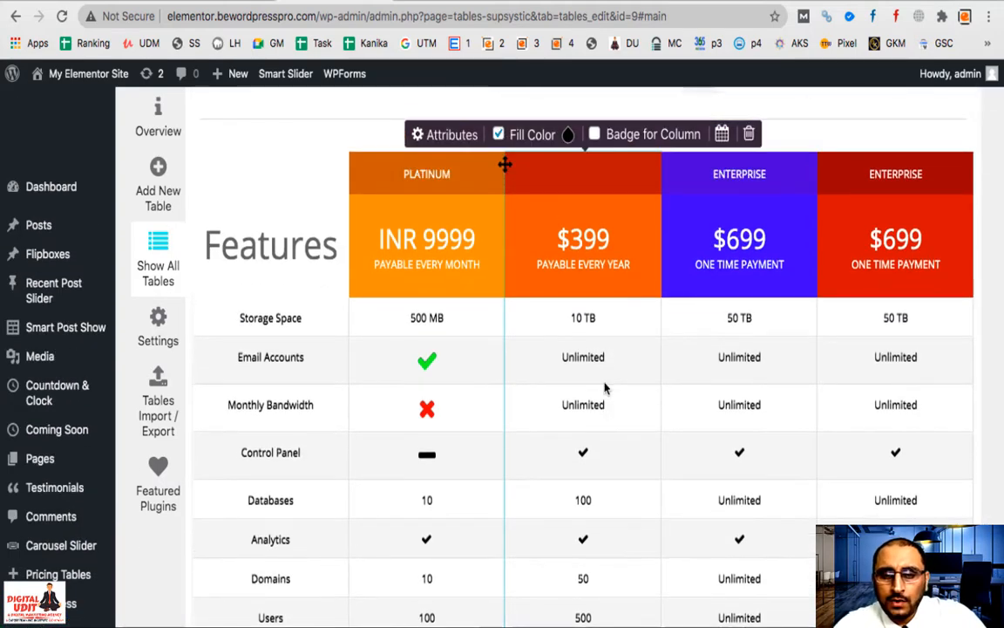
scroll(605, 388, up, 5)
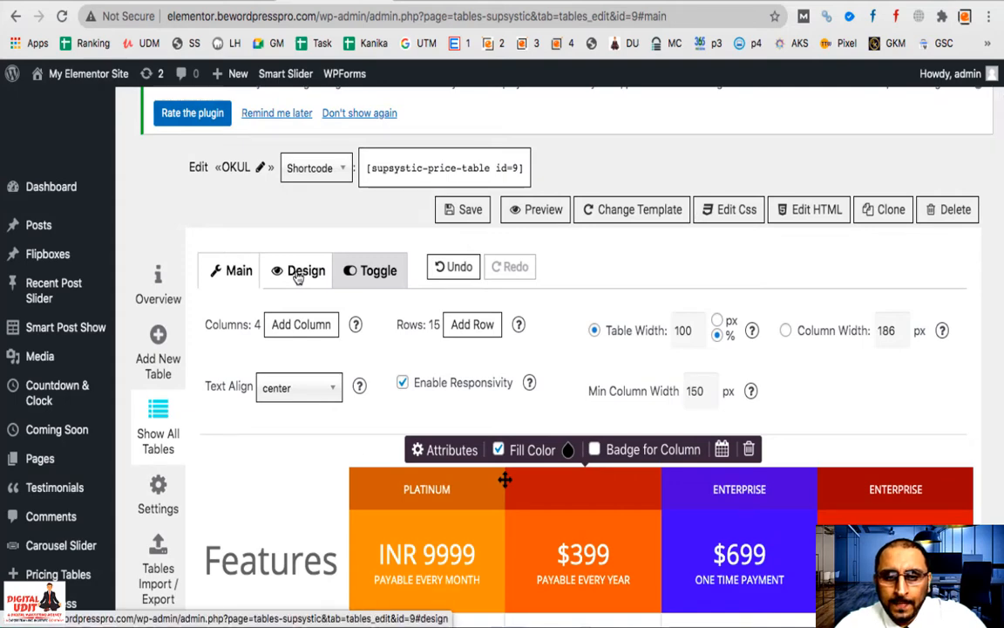
click(297, 272)
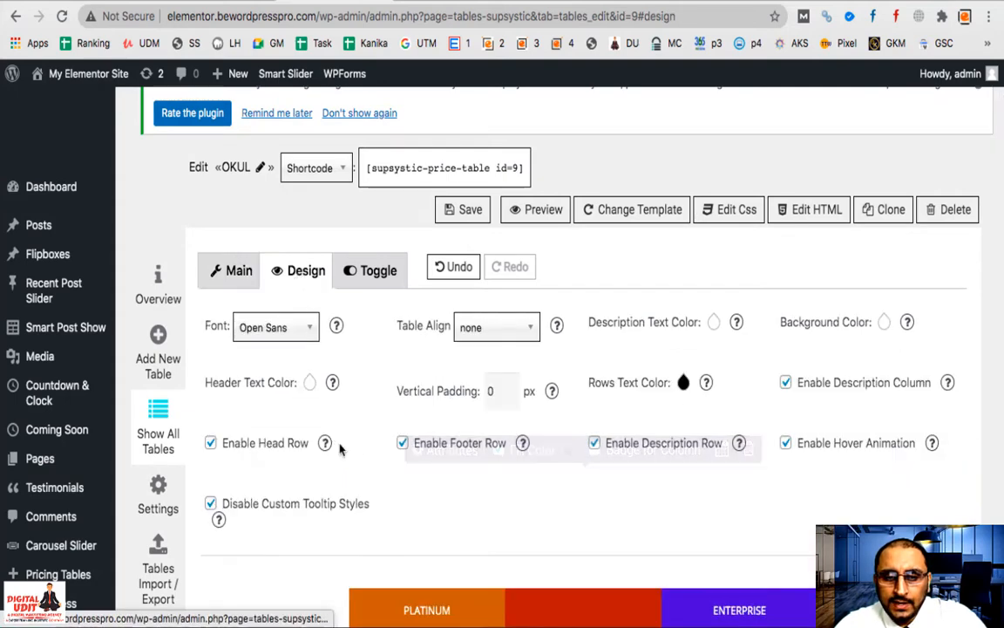
scroll(508, 411, down, 1)
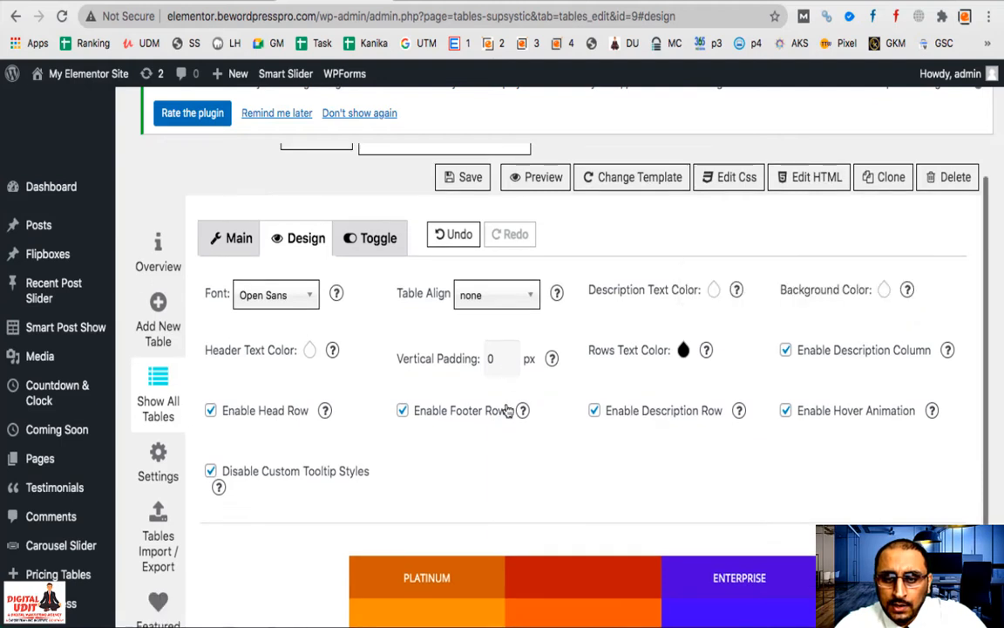
mouse_move(576, 582)
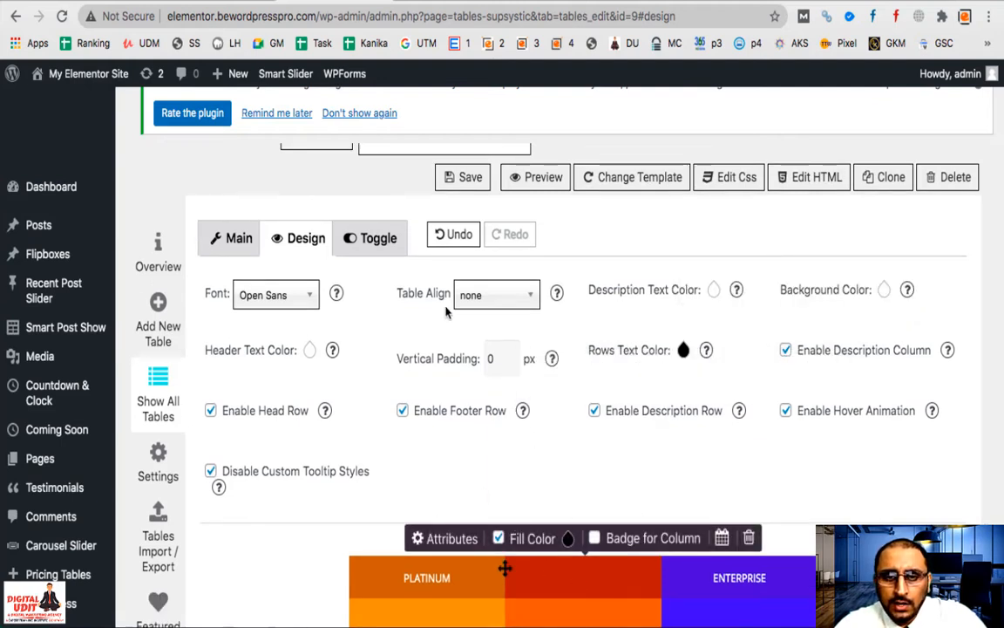
Step: Examine the Toggle settings of the pricing table and the table beneath them
click(373, 244)
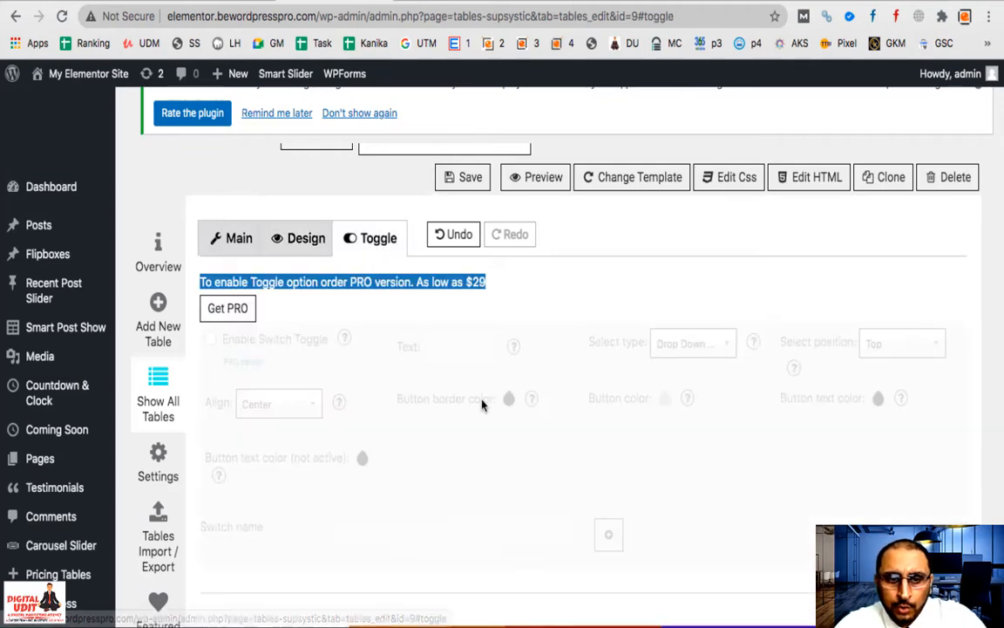
scroll(482, 405, down, 3)
scroll(482, 404, down, 4)
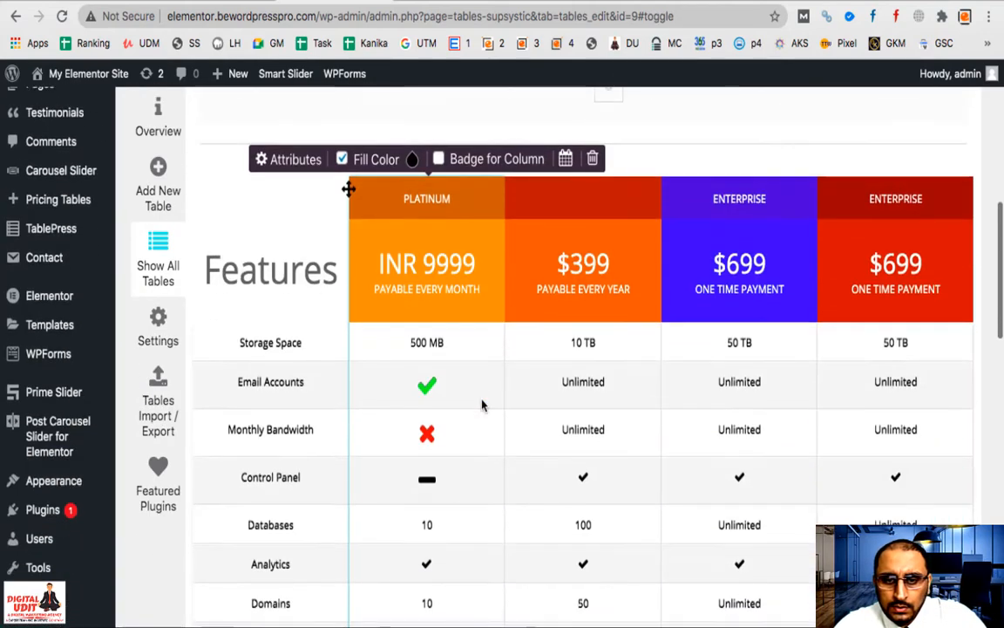
scroll(482, 405, up, 5)
scroll(482, 405, up, 1)
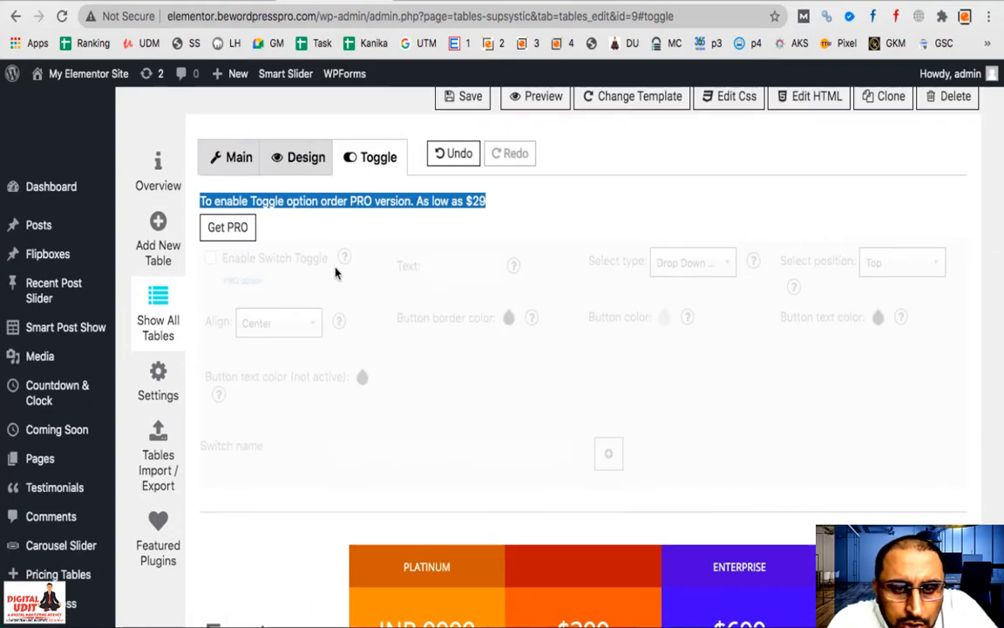
scroll(388, 237, up, 1)
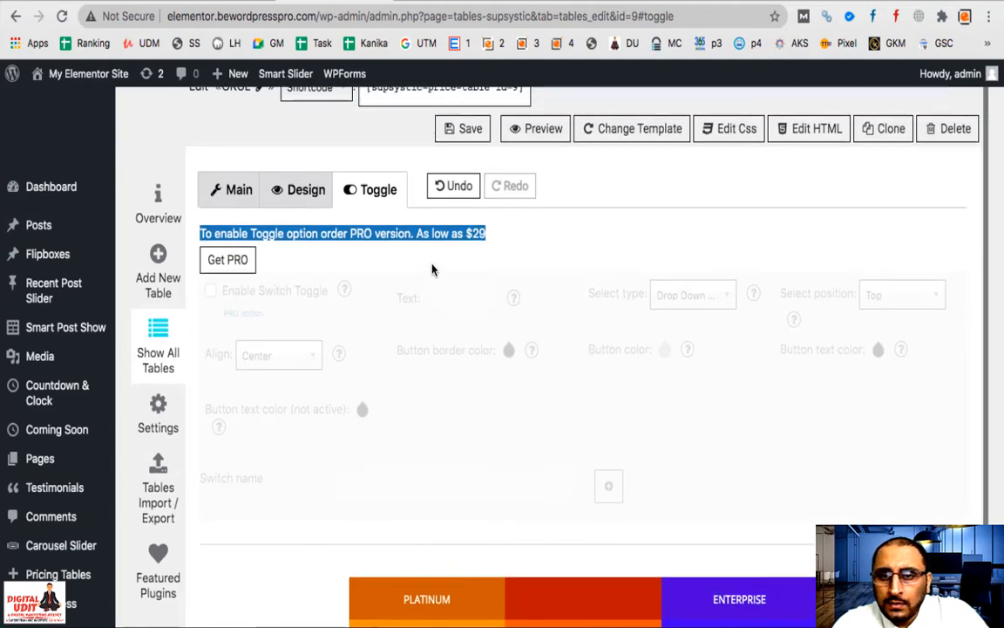
Step: Save the pricing table and copy its shortcode [supsystic-price-table id=9]
click(469, 129)
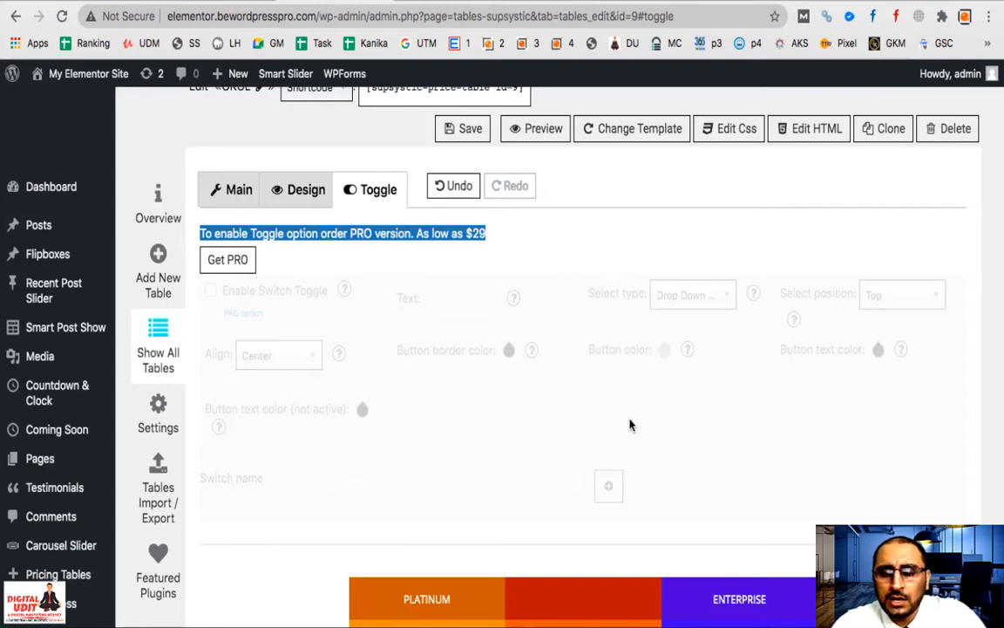
scroll(631, 424, down, 1)
scroll(632, 424, up, 1)
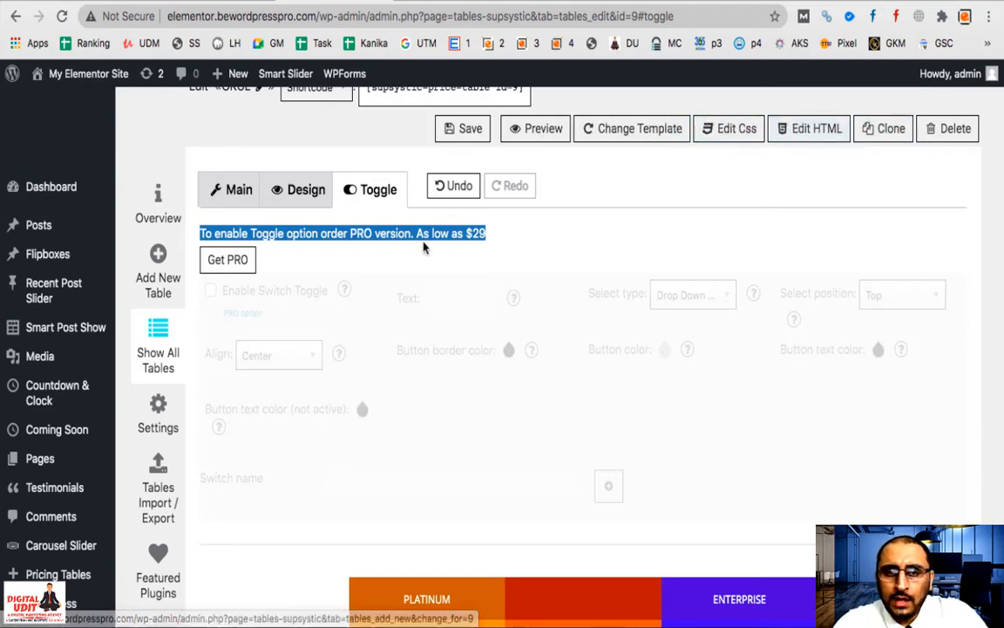
scroll(426, 235, up, 3)
click(433, 205)
key(ctrl+c)
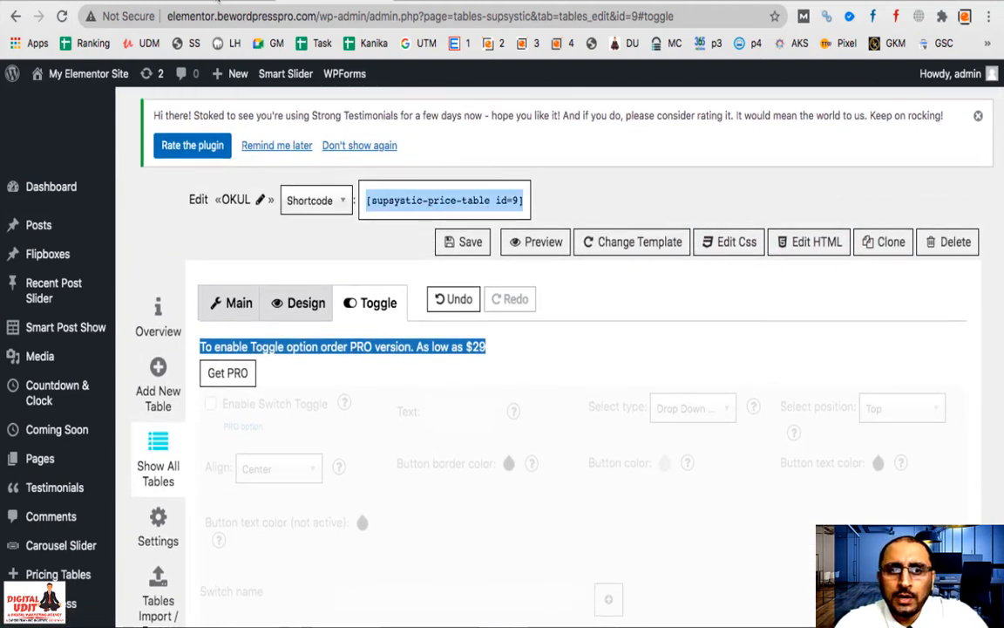
Step: Add a single-column section to the page in the Elementor editor and enable Stretch Section for it
click(218, 1)
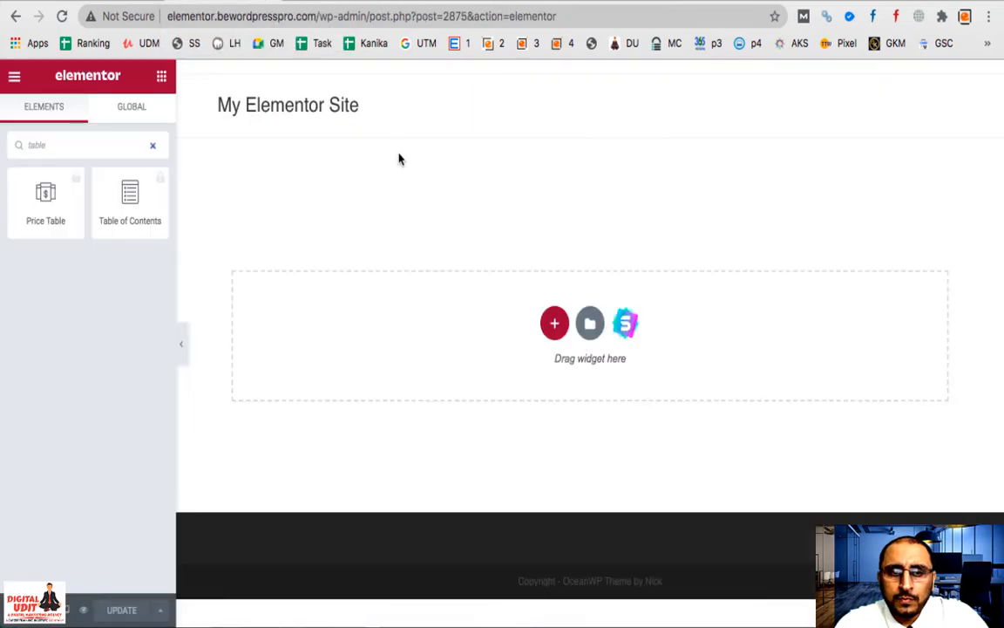
click(554, 322)
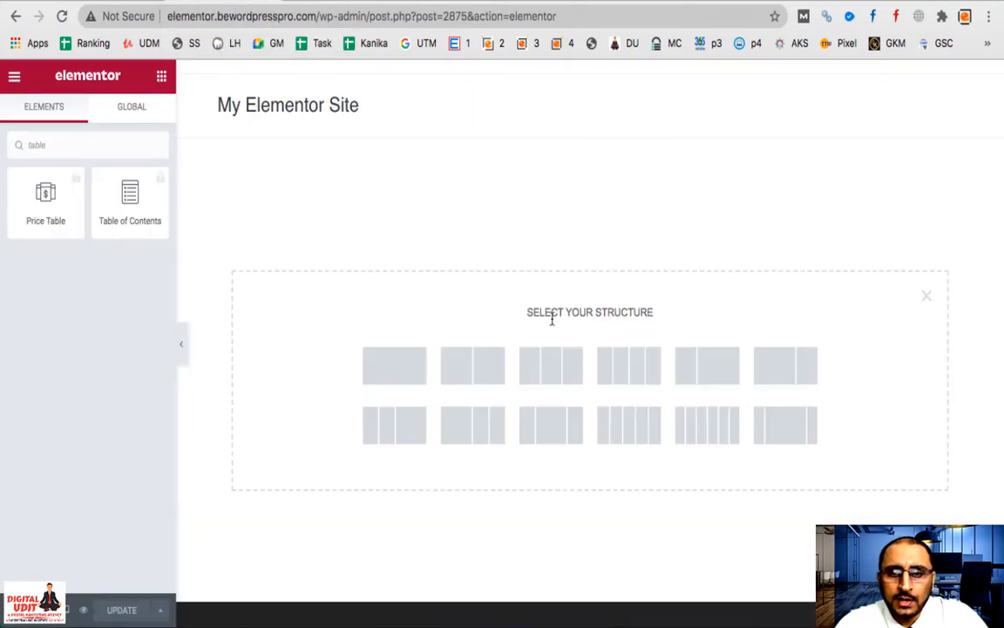
click(394, 374)
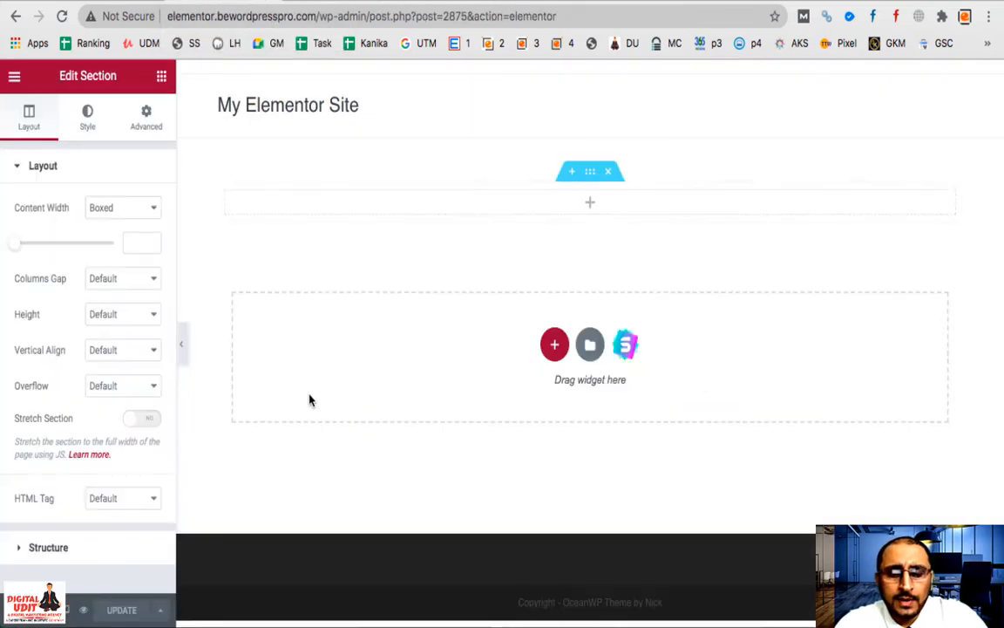
click(131, 421)
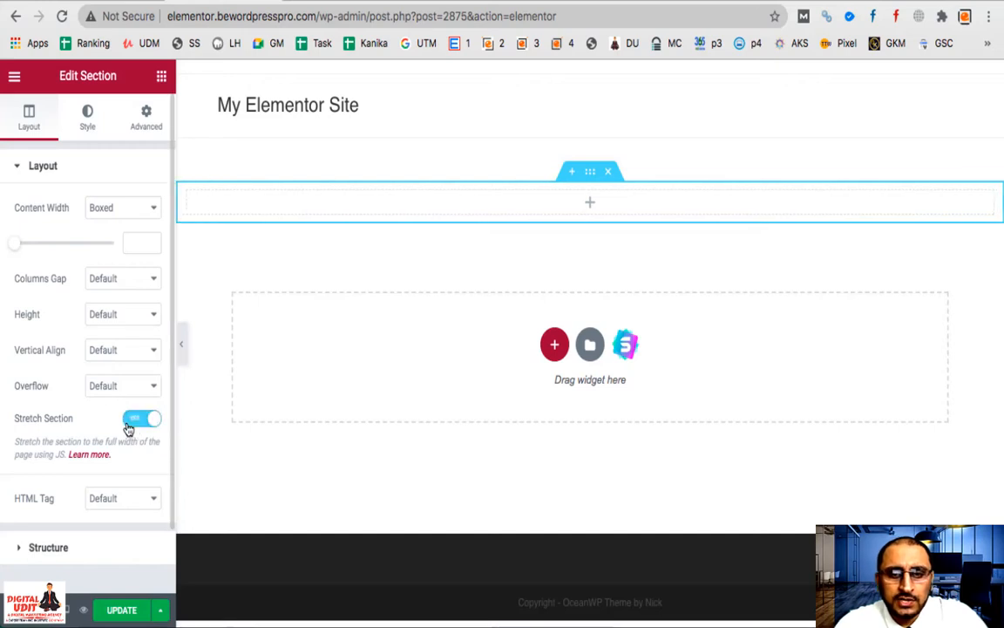
Step: Place a Custom HTML widget in the section with the shortcode [supsystic-price-table id=9] as its content, and update the page
click(591, 208)
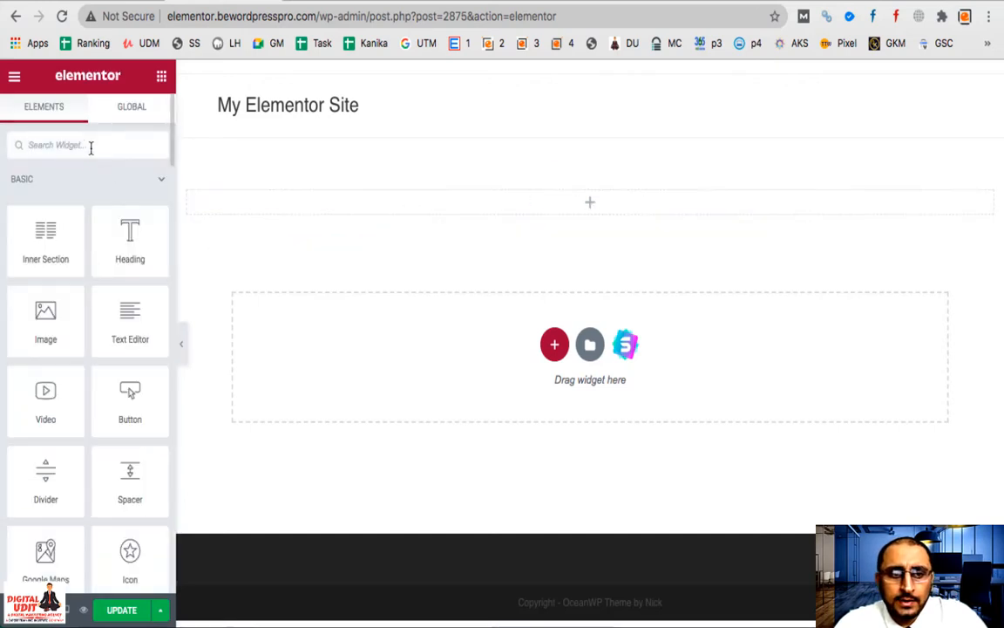
text(html)
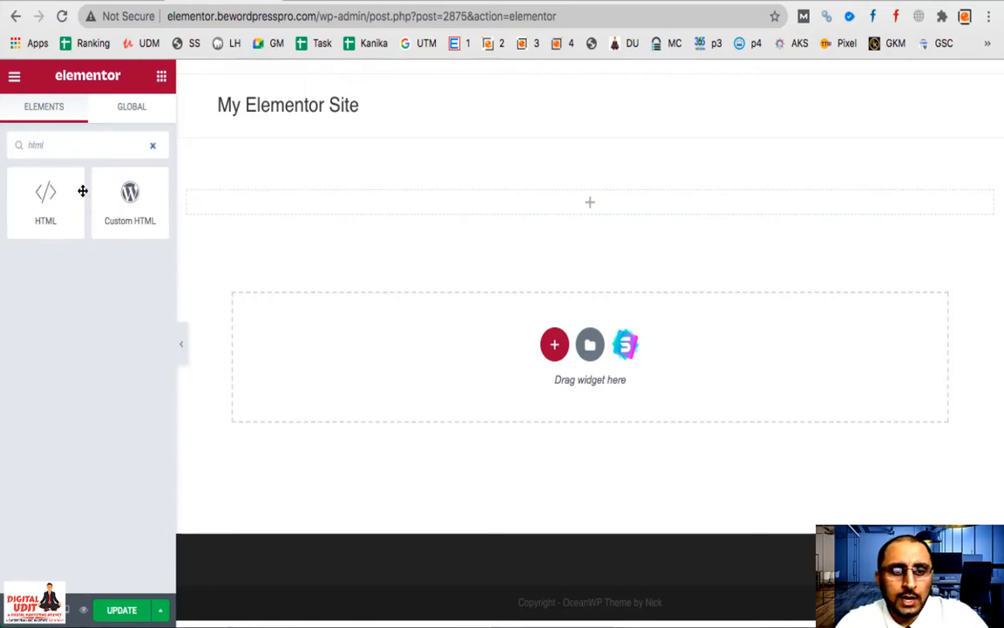
drag(128, 209, 516, 207)
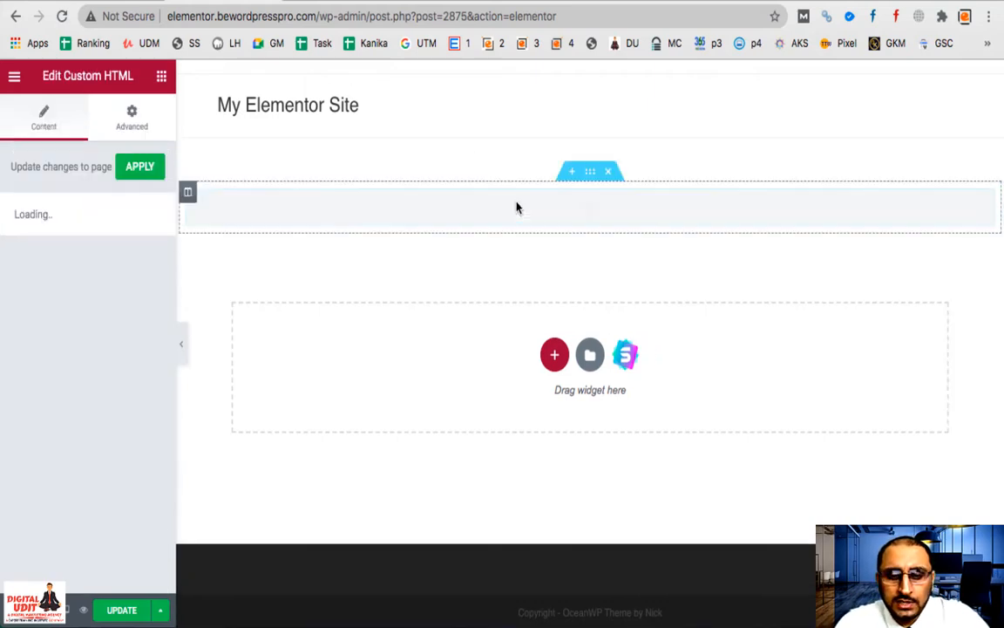
click(104, 362)
key(ctrl+v)
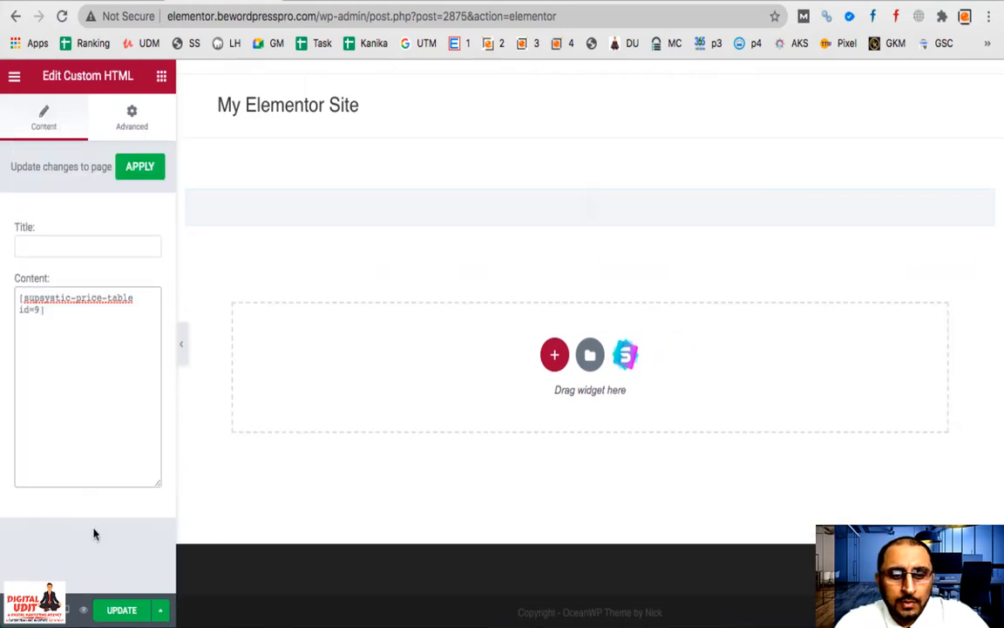
click(119, 612)
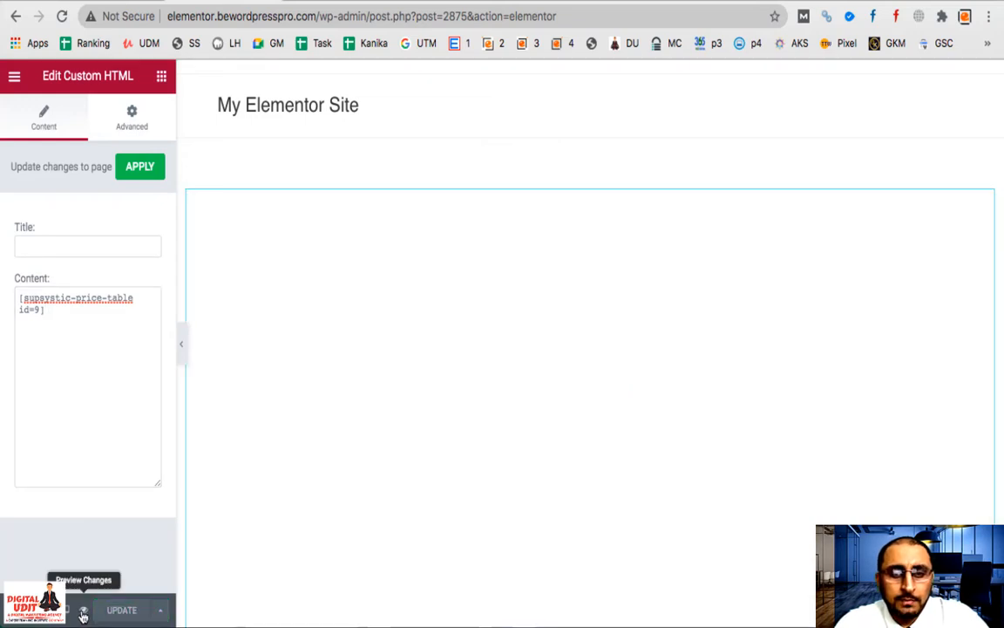
Step: Preview the updated page and examine the whole pricing table from the header to the sign-up row
click(83, 612)
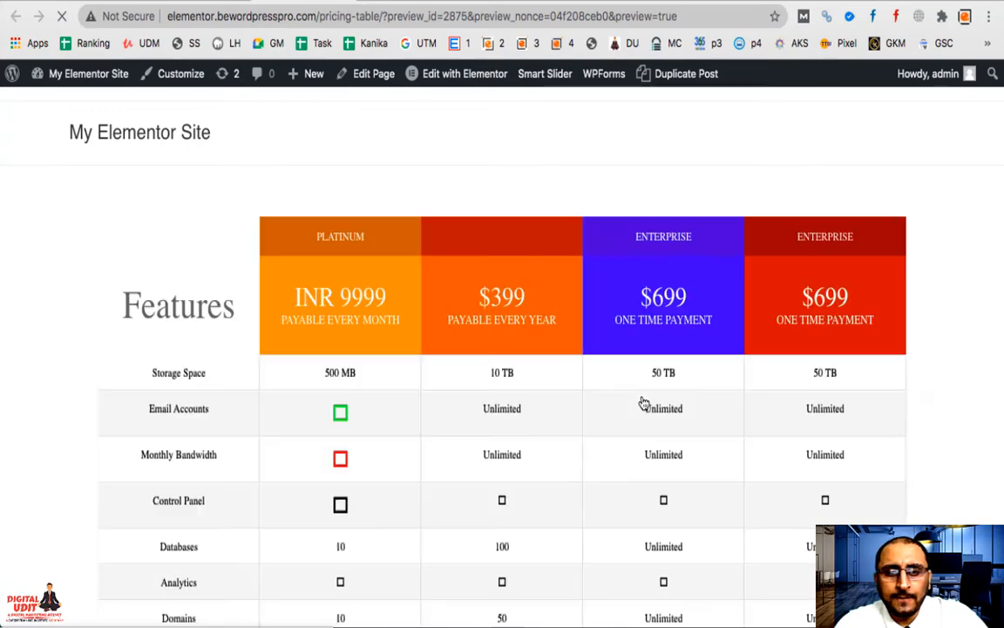
scroll(642, 403, down, 5)
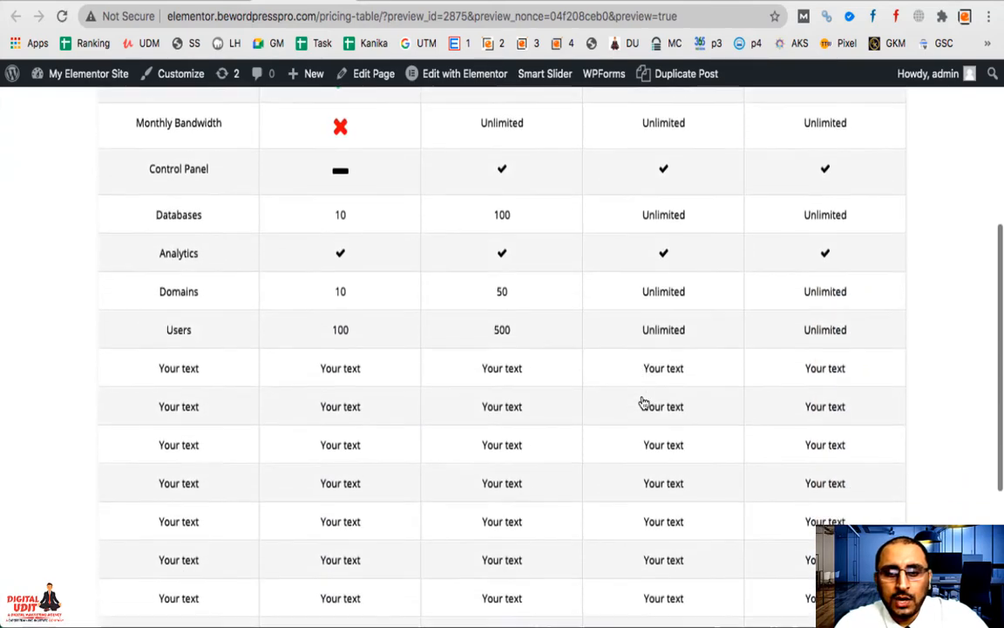
scroll(643, 403, down, 2)
scroll(643, 403, up, 5)
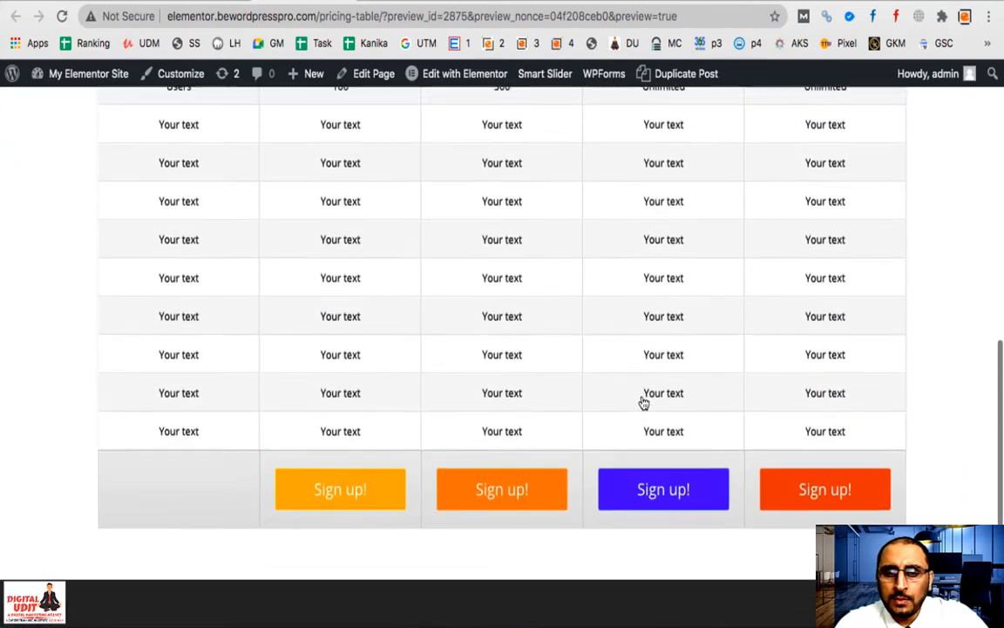
scroll(642, 403, up, 3)
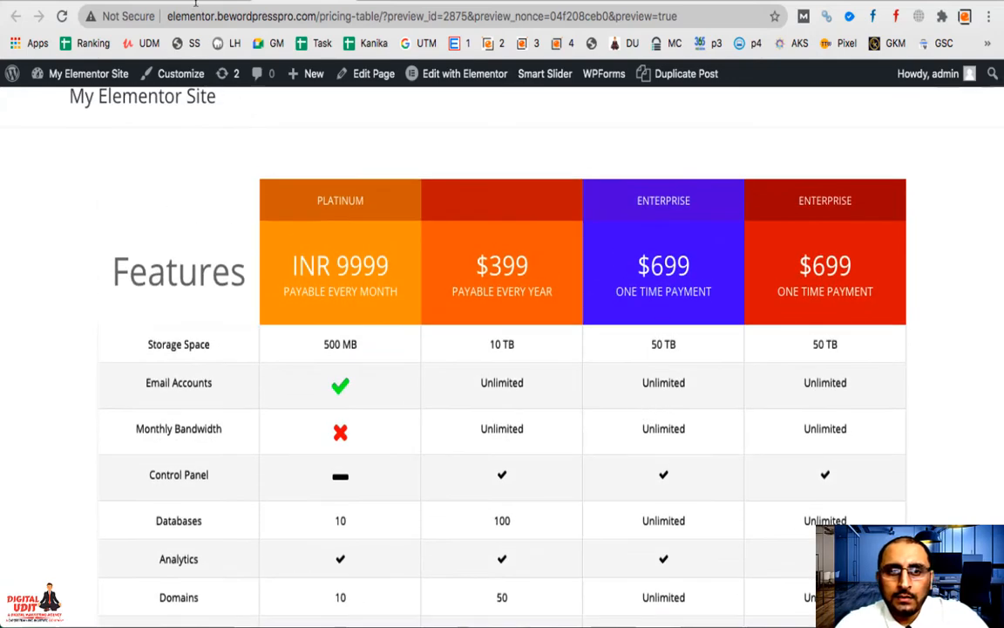
Step: Enable Send usage statistics and Enable promo link in the Pricing Table by Supsystic settings and save them
click(380, 1)
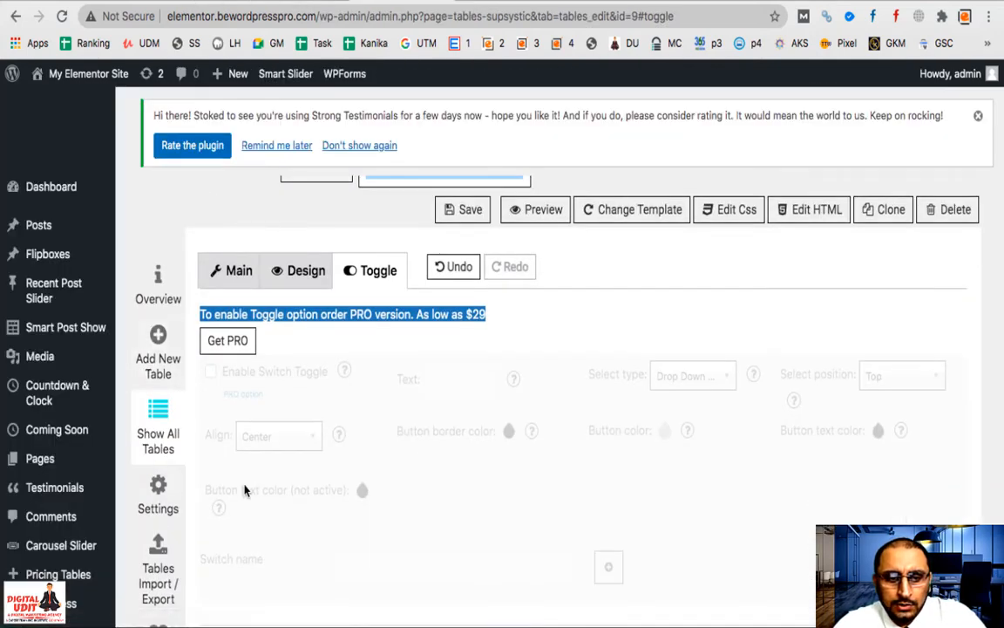
scroll(245, 489, down, 3)
scroll(245, 489, down, 3)
click(157, 324)
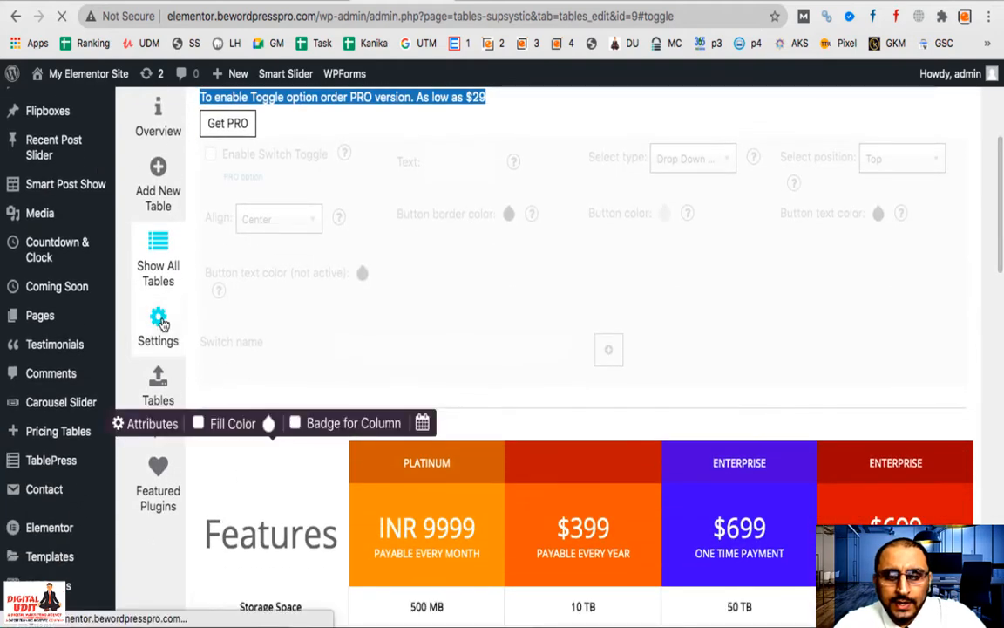
scroll(576, 385, down, 4)
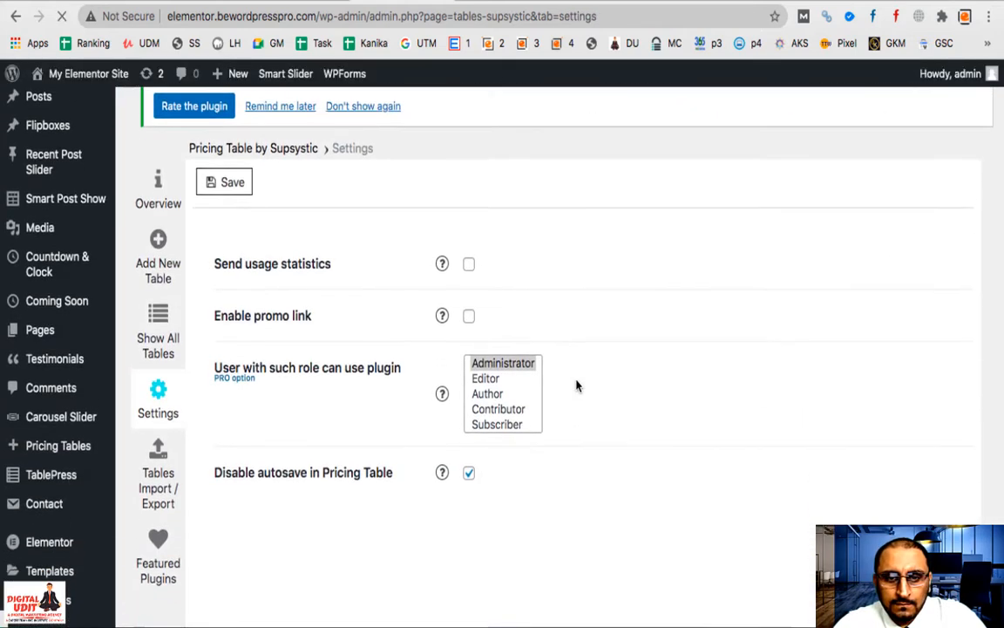
click(469, 235)
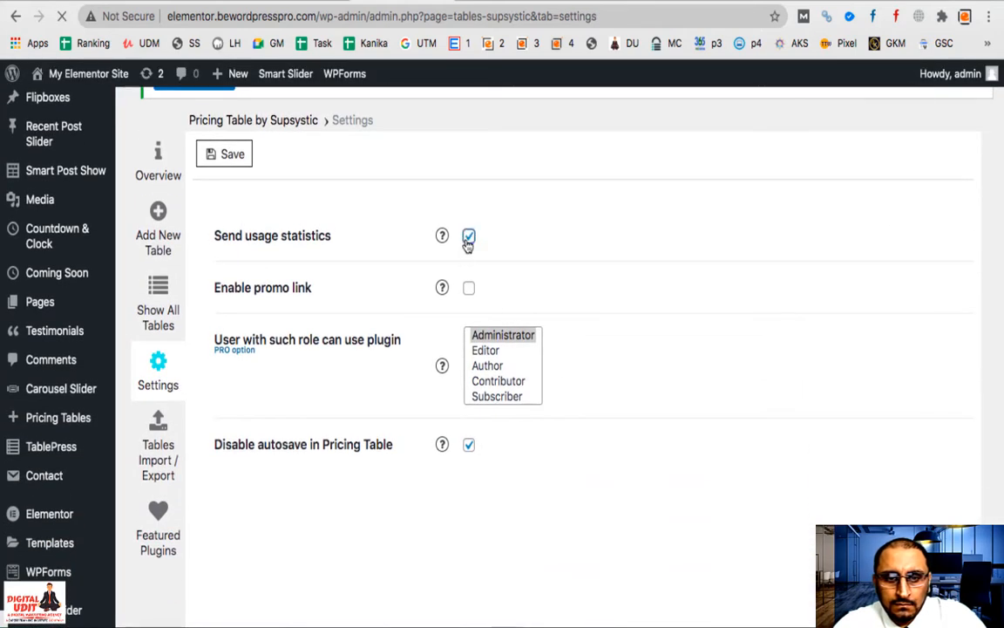
click(469, 292)
scroll(576, 341, down, 4)
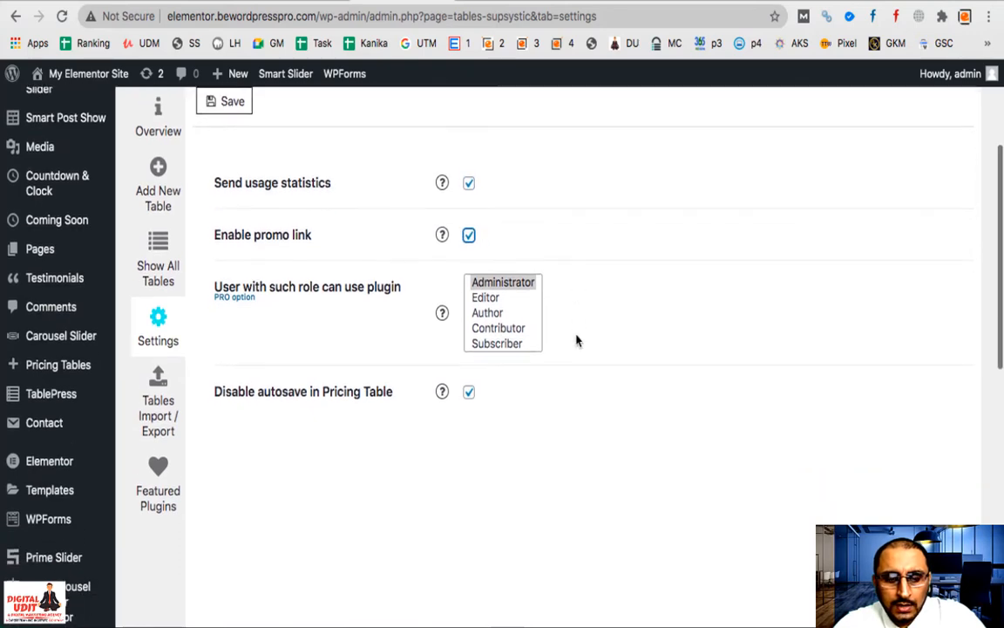
scroll(283, 529, down, 3)
scroll(283, 529, up, 10)
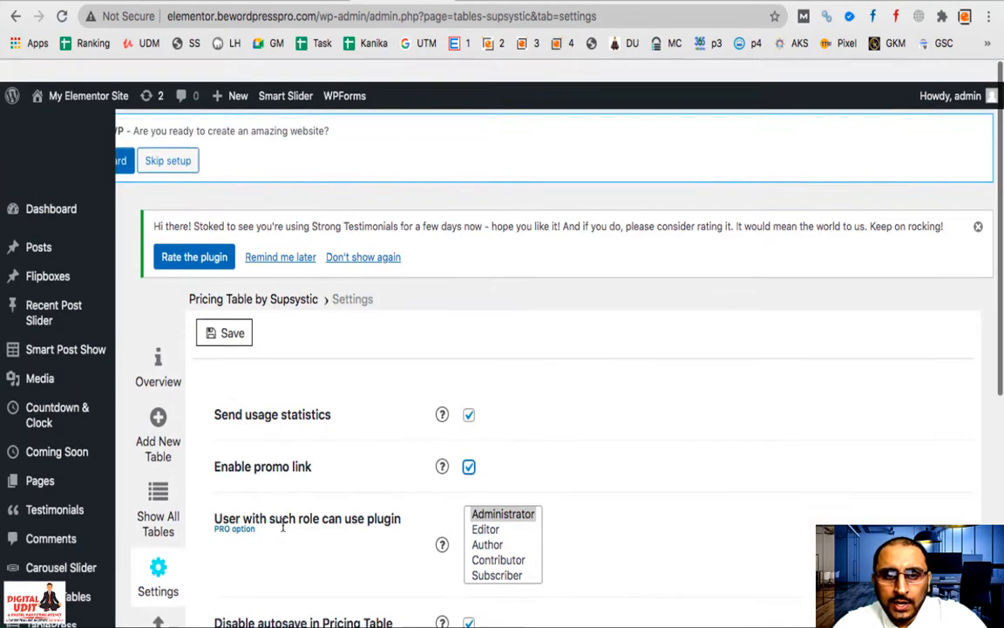
click(215, 316)
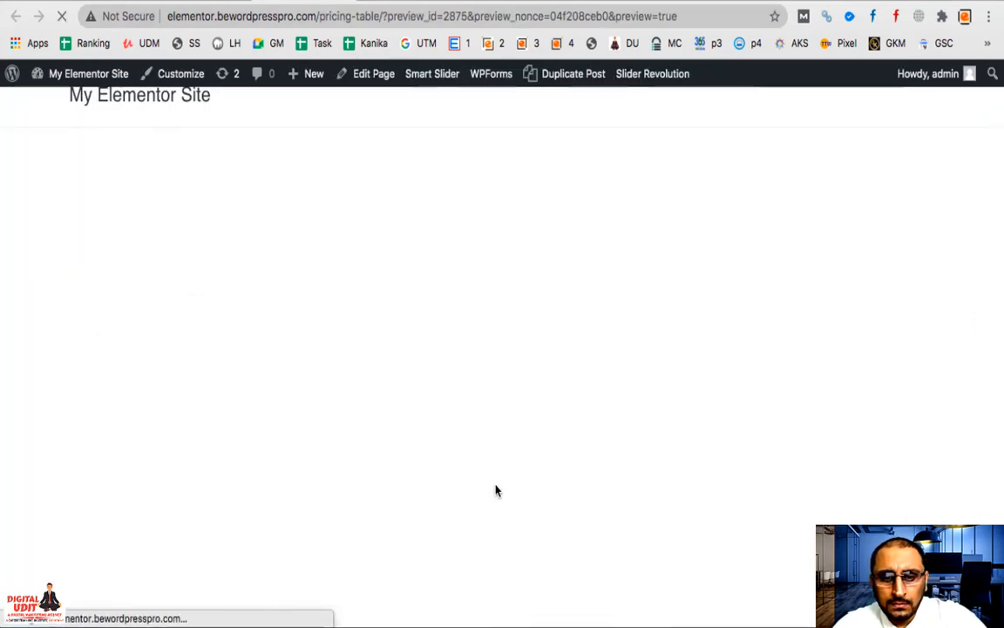
Step: Check the foot of the previewed pricing table, disable the promo link in the plugin settings and save
scroll(496, 491, down, 3)
scroll(495, 491, down, 5)
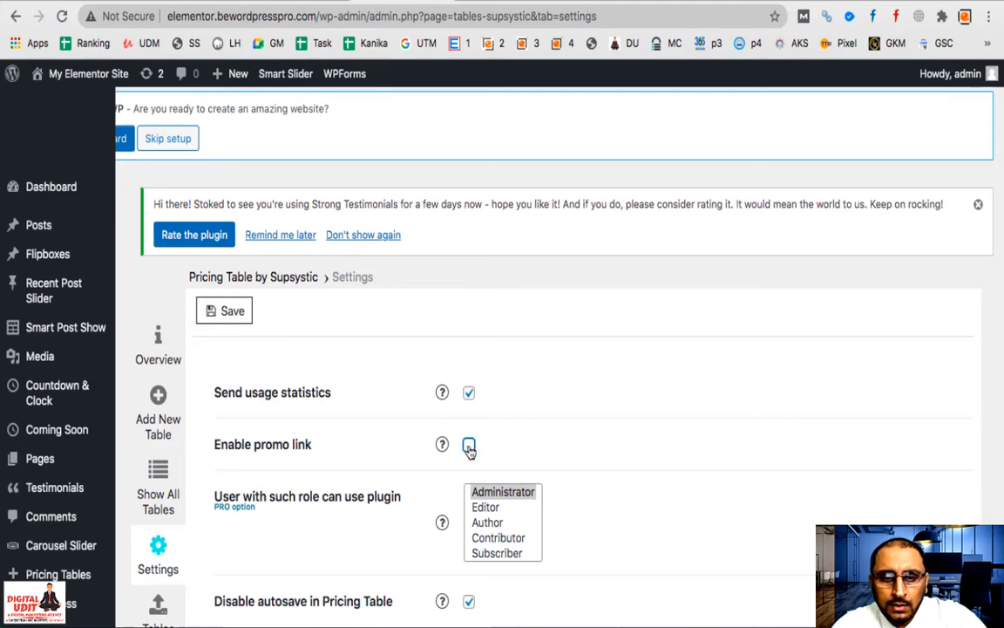
scroll(521, 449, down, 10)
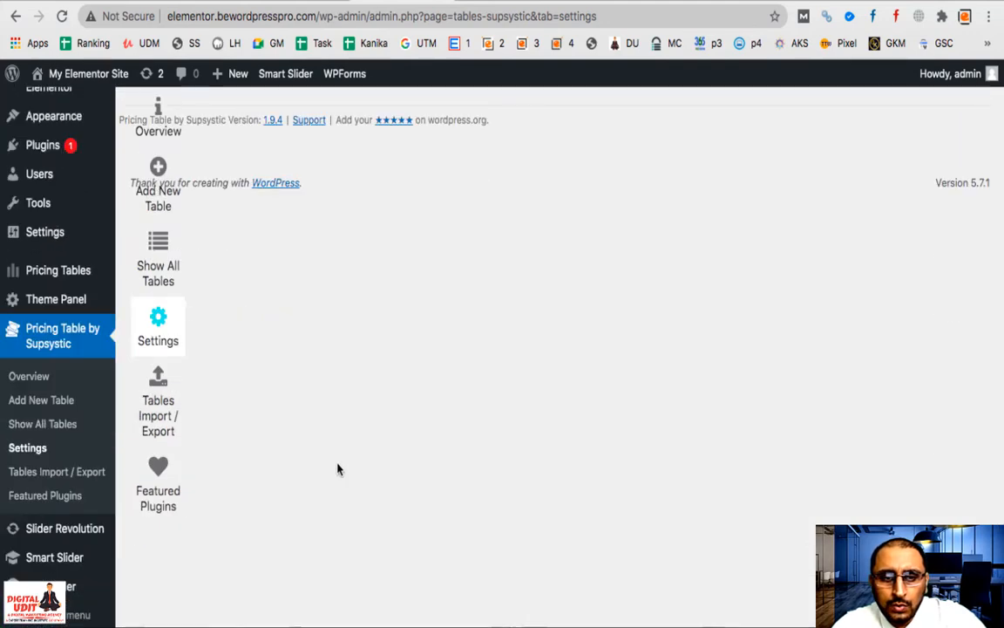
scroll(338, 469, up, 10)
click(229, 319)
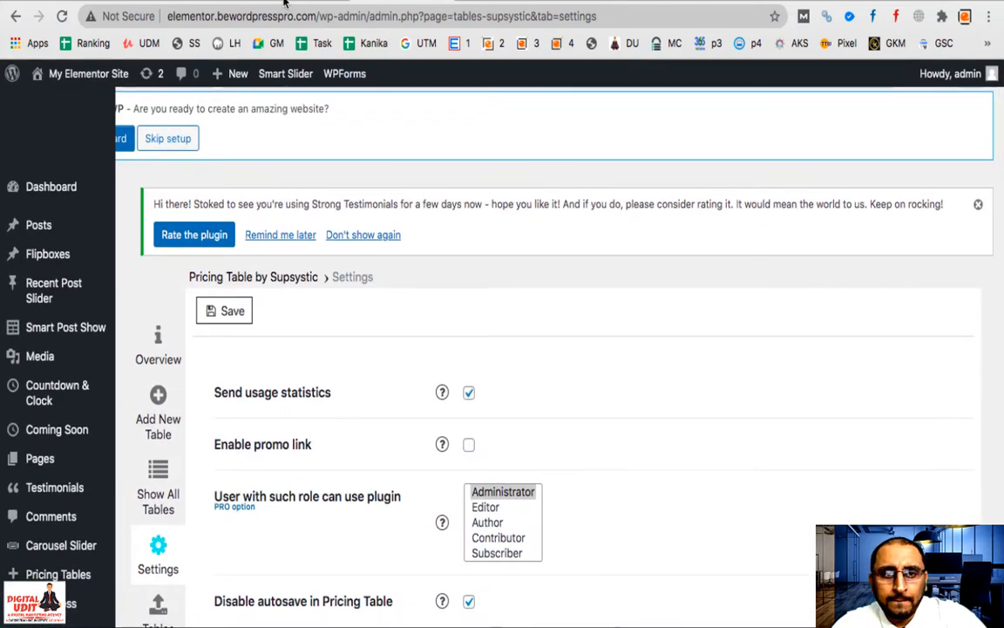
Step: Reload the pricing table preview page and check the area beneath its sign-up row
click(199, 2)
click(301, 2)
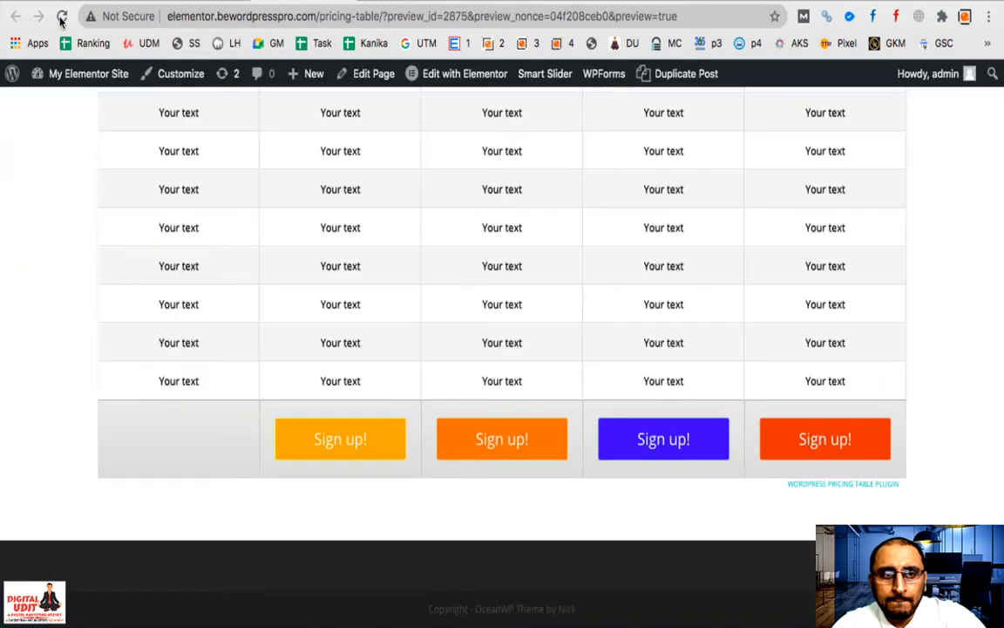
click(62, 17)
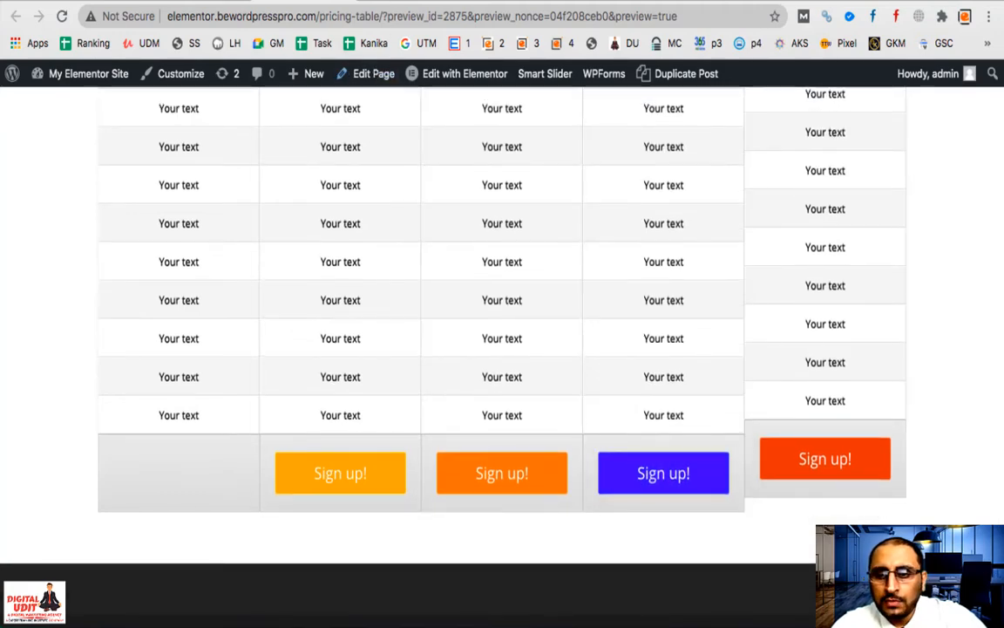
Step: Generate the export code for only the OKUL table in the pricing table plugin's Tables Import / Export page
click(397, 2)
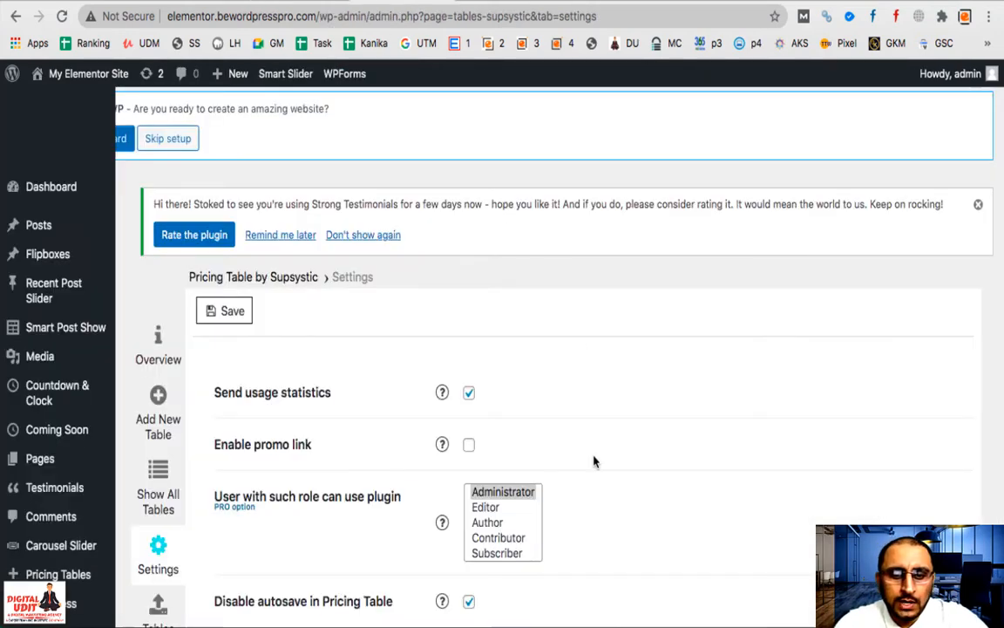
scroll(594, 461, down, 3)
scroll(593, 460, down, 1)
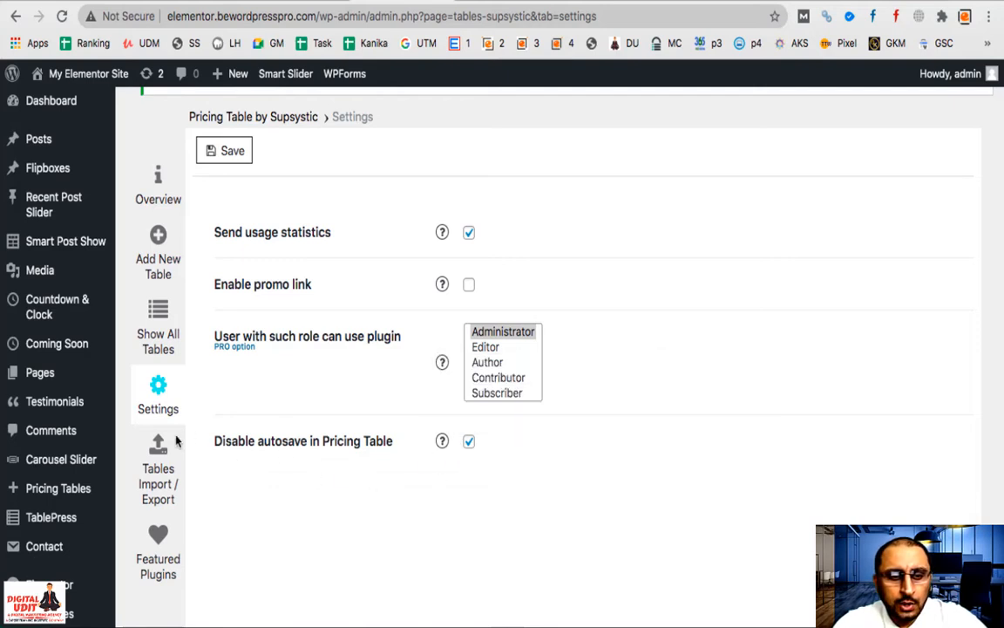
click(153, 486)
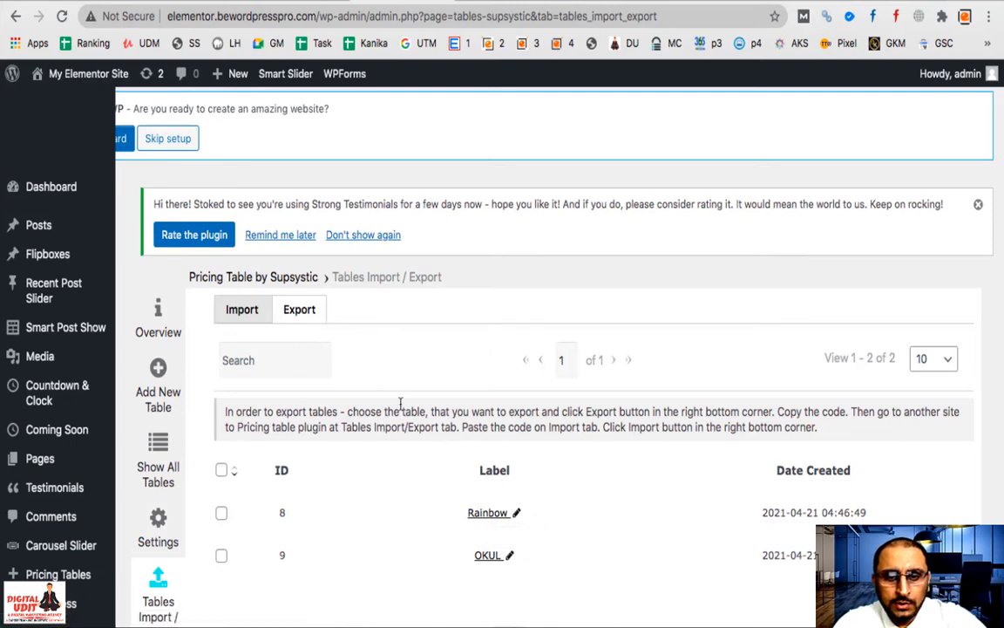
click(222, 470)
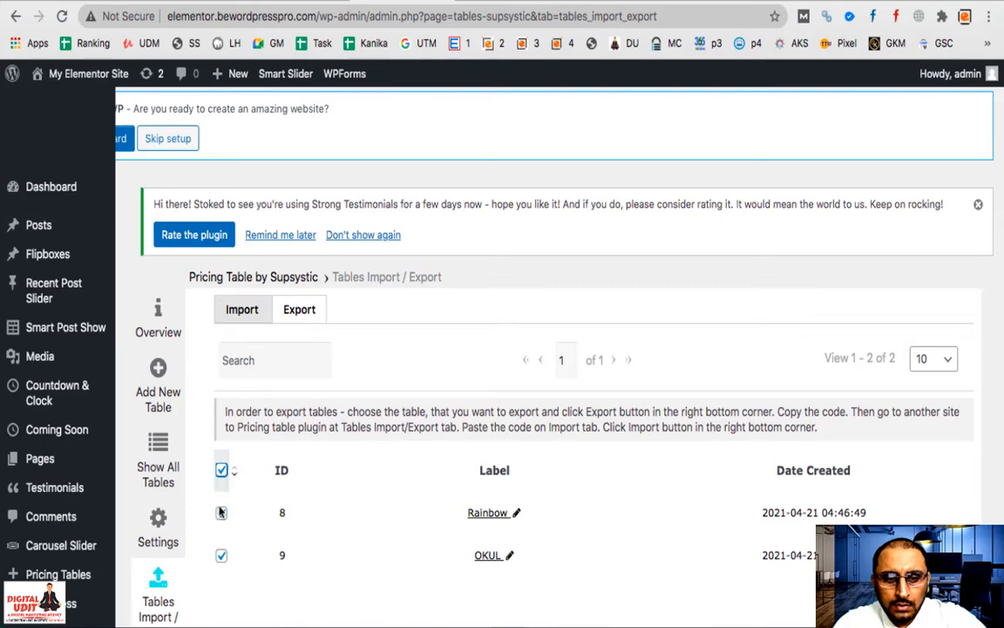
click(221, 513)
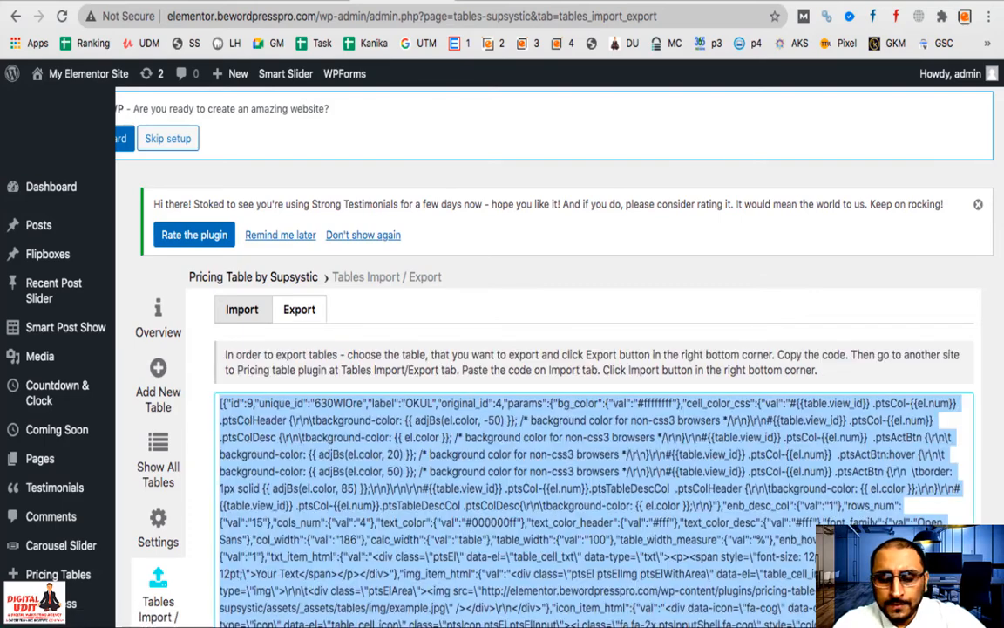
Step: Examine the exported code of the OKUL table from beginning to end
scroll(390, 474, down, 5)
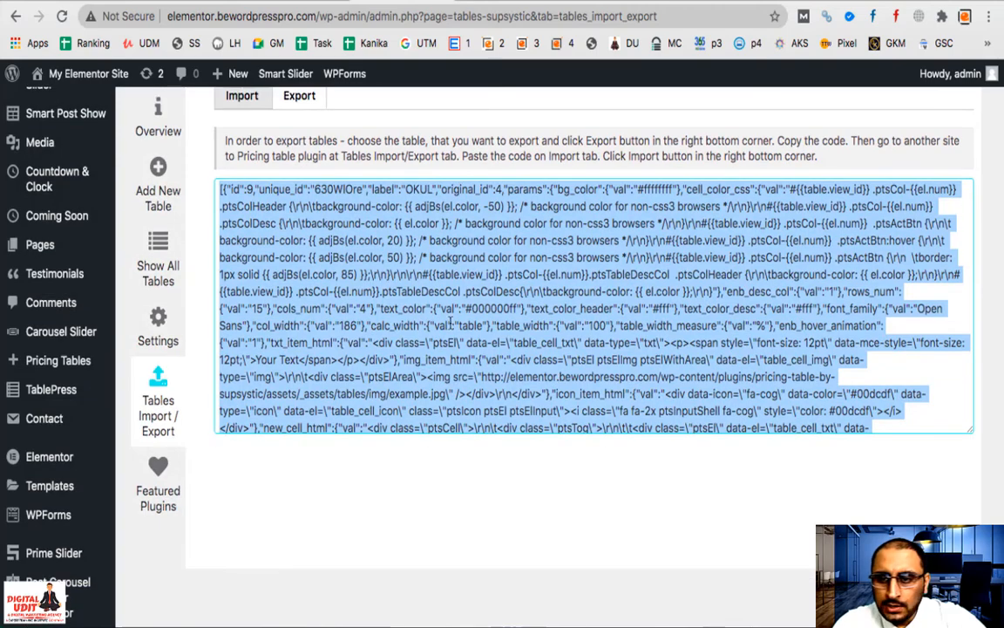
scroll(450, 321, down, 10)
scroll(450, 326, down, 10)
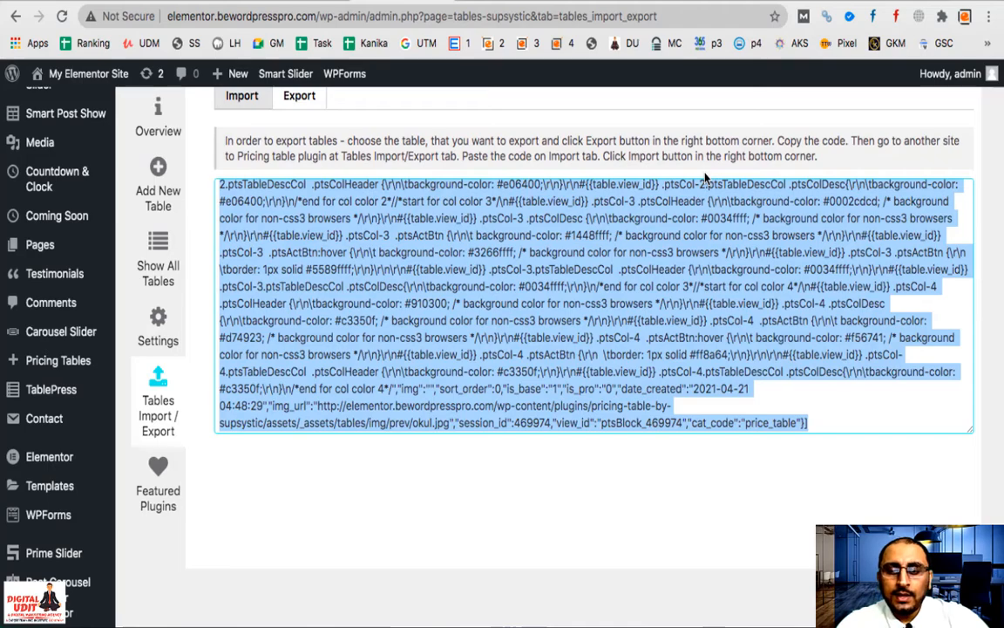
scroll(576, 289, down, 5)
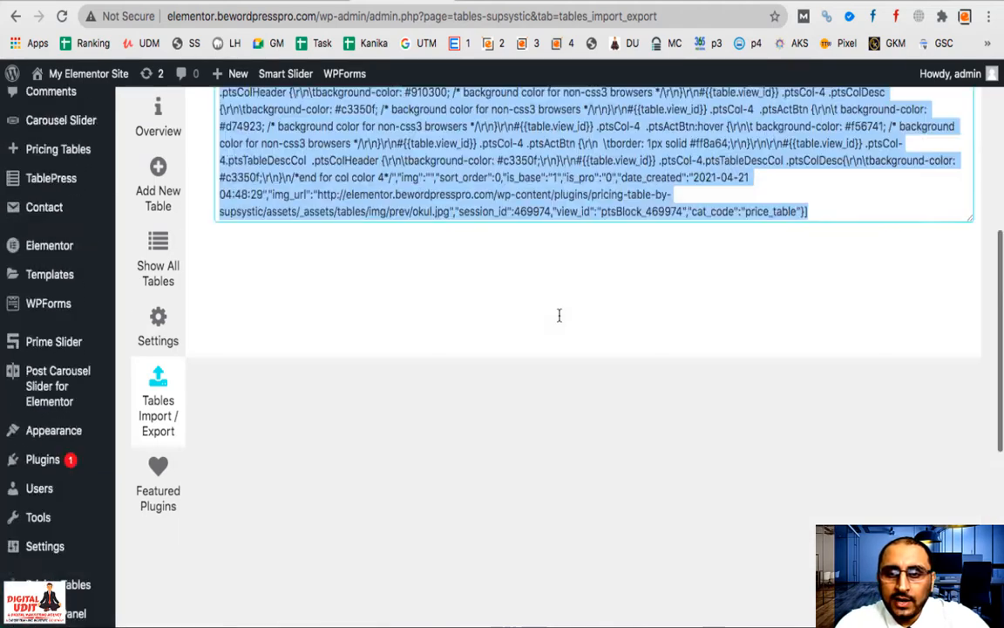
scroll(557, 314, up, 6)
scroll(561, 315, up, 10)
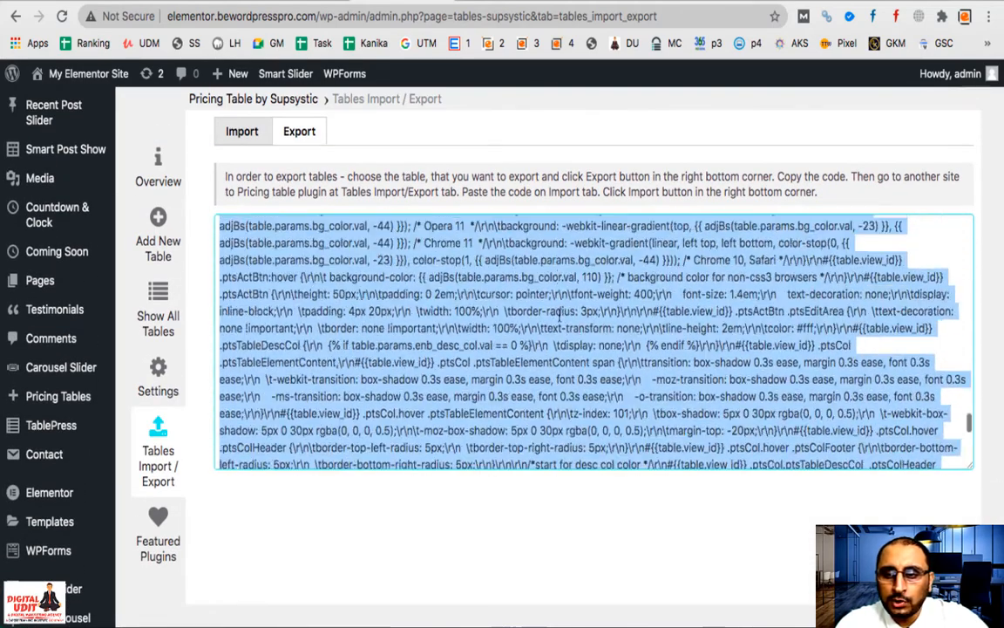
scroll(562, 316, up, 10)
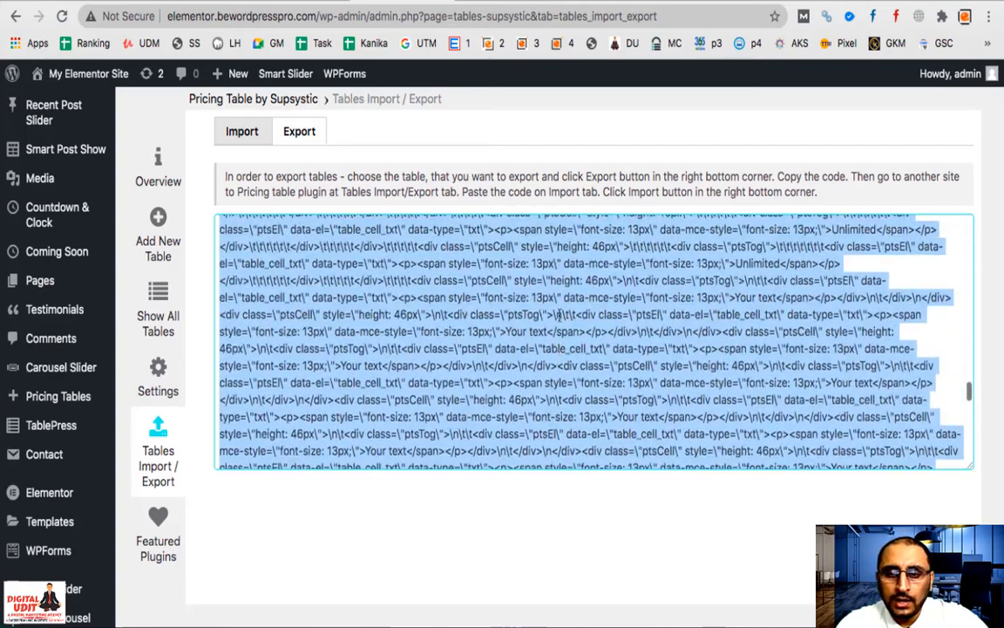
Step: View the pricing table plugin's import form and its empty code field
scroll(560, 314, up, 1)
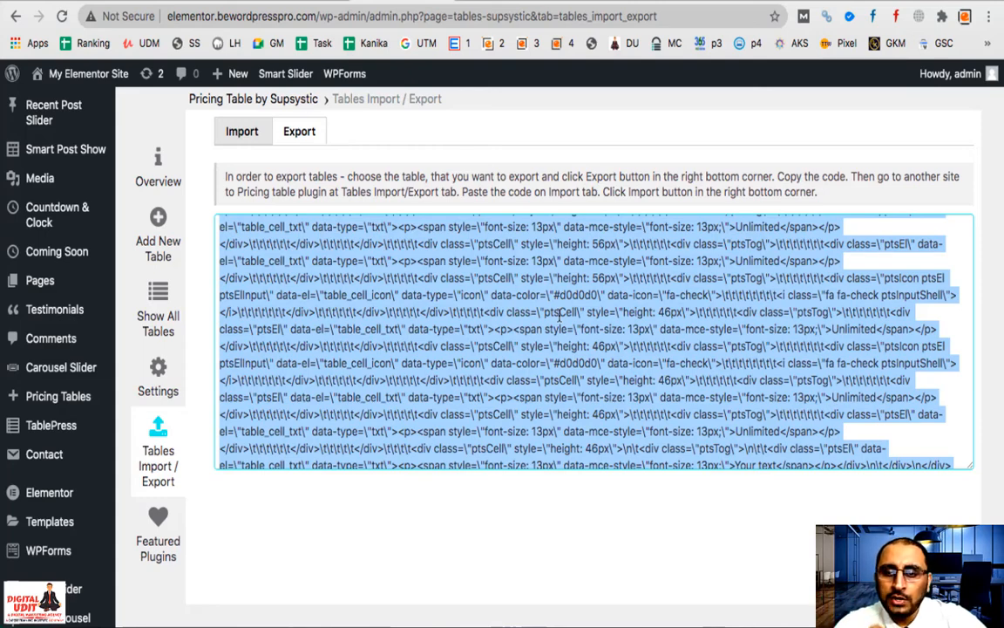
click(225, 132)
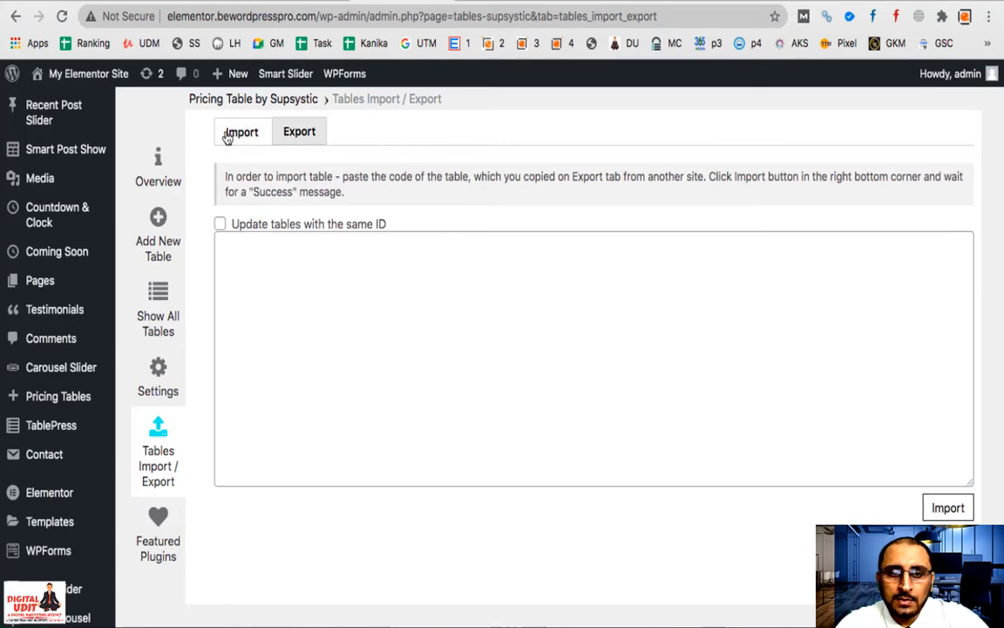
click(394, 395)
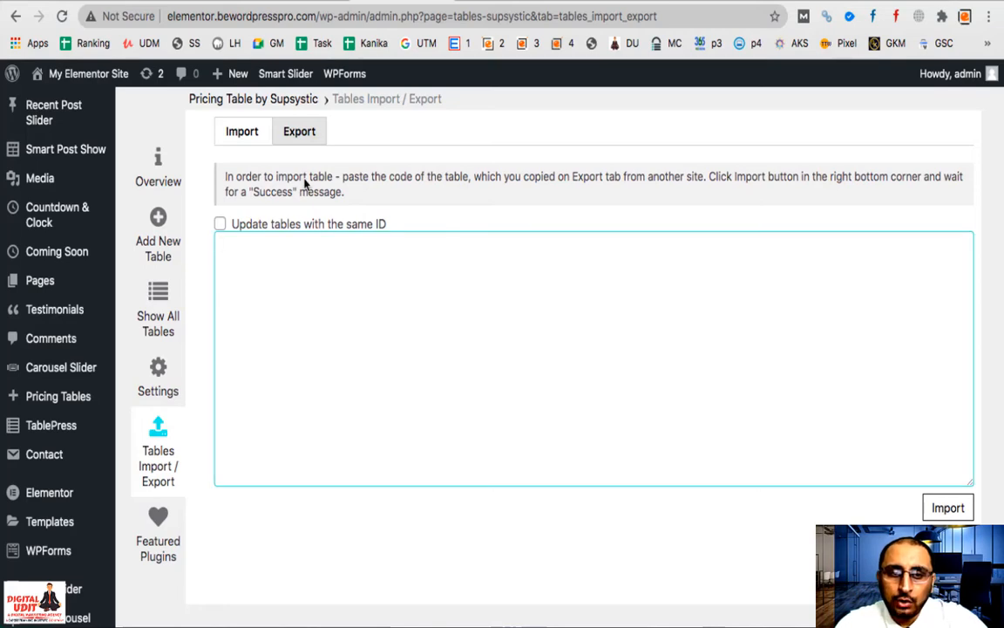
Step: Copy the entire OKUL export code, paste it into the import form's code field and review it back to its beginning
click(290, 136)
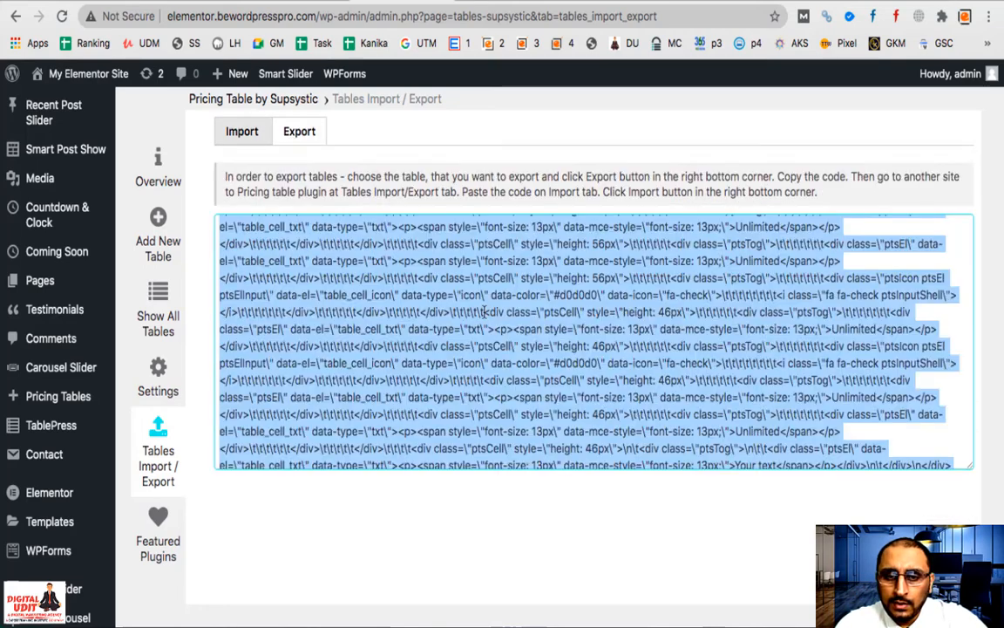
click(485, 312)
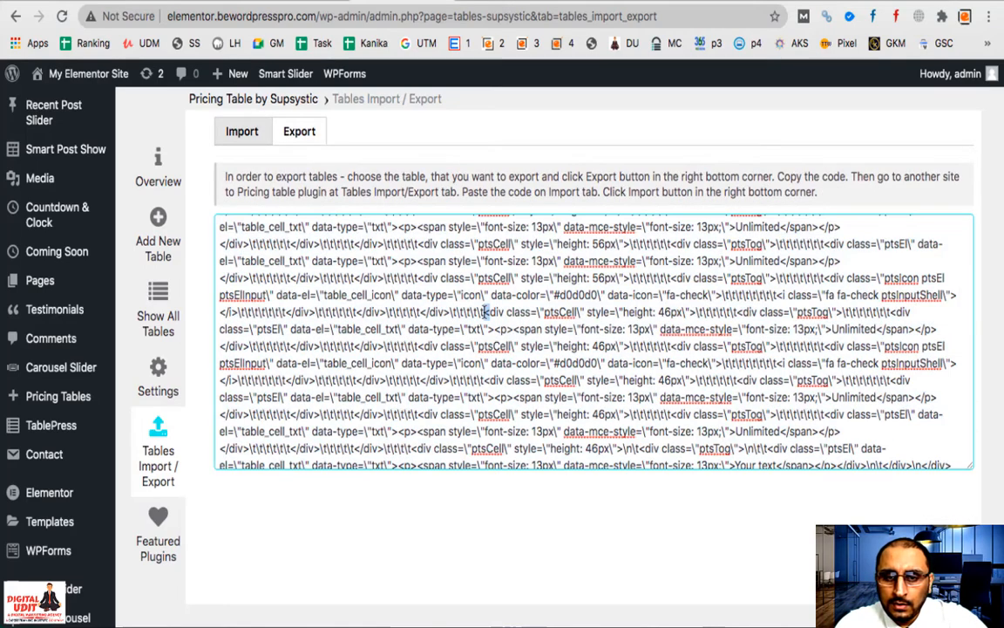
key(super+a)
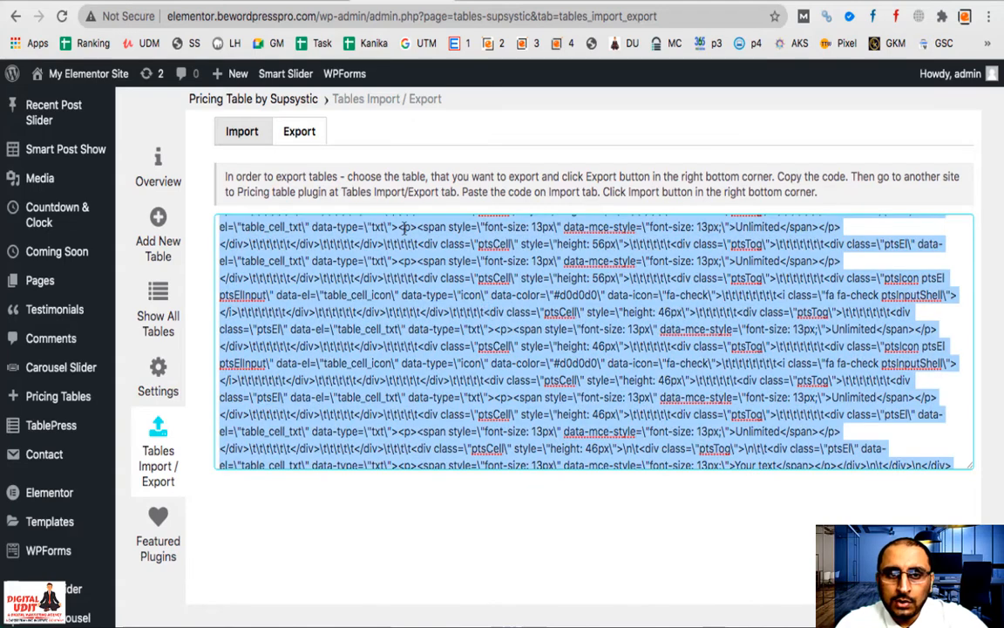
click(240, 134)
click(340, 303)
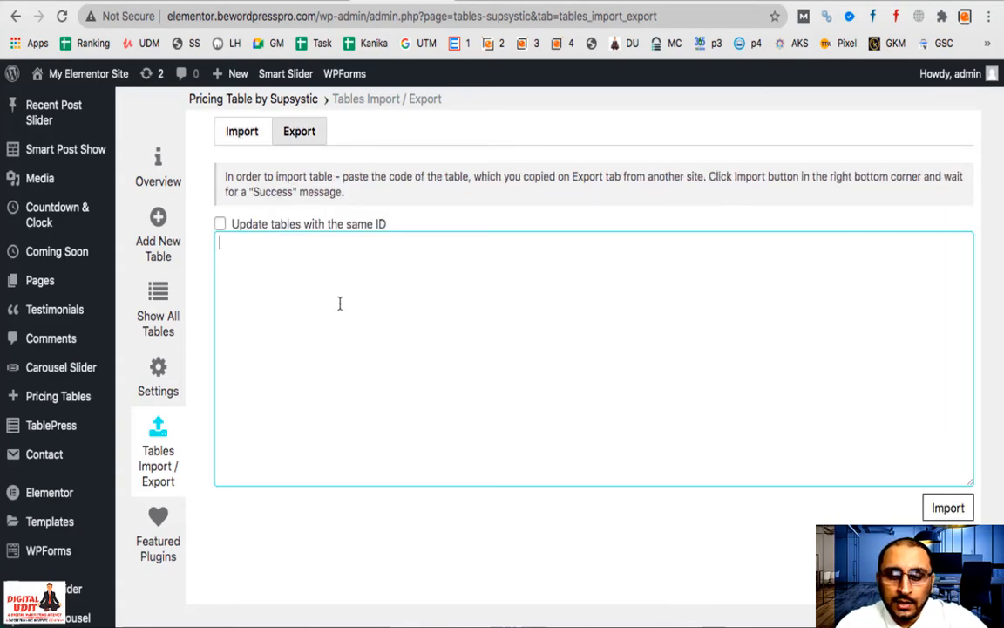
key(super+v)
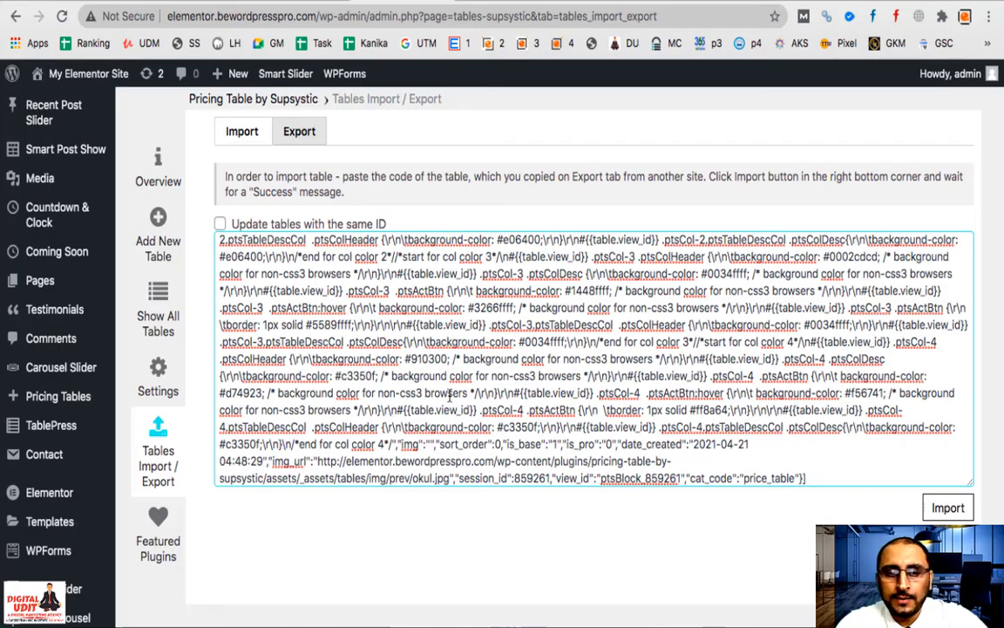
scroll(450, 394, up, 15)
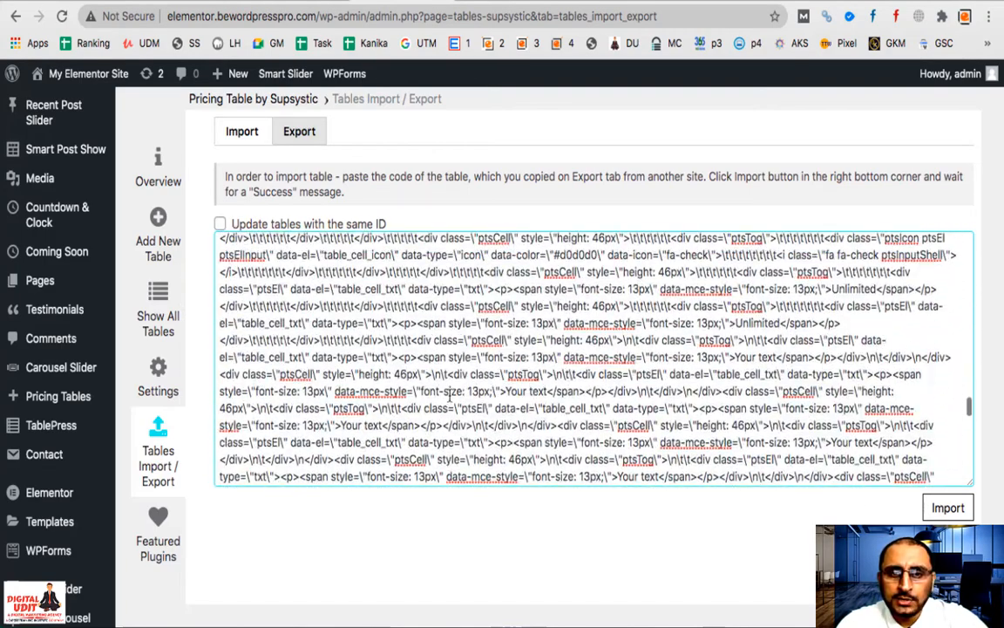
scroll(451, 394, up, 5)
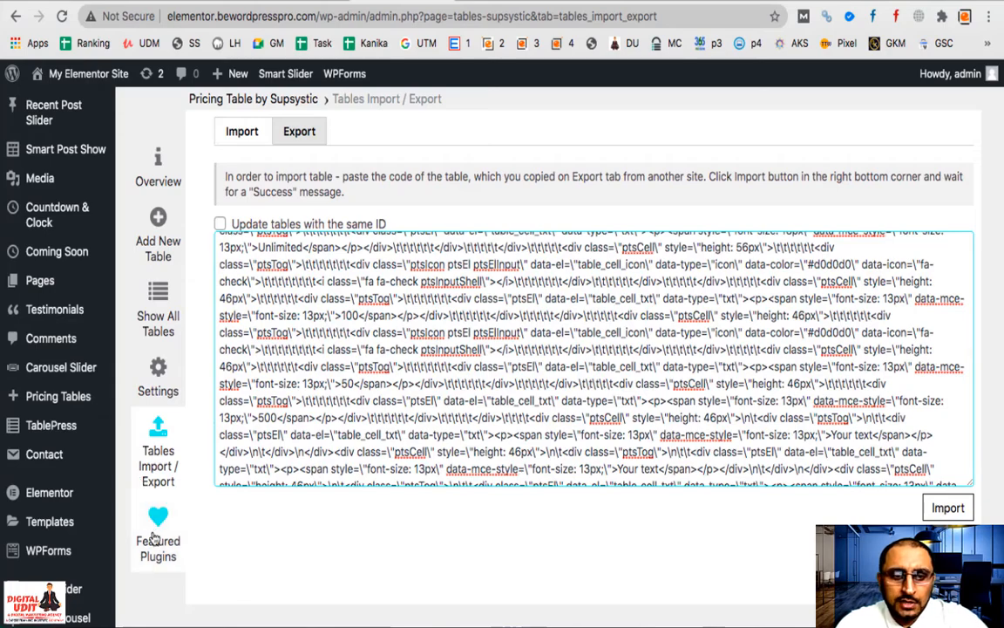
scroll(405, 371, up, 1)
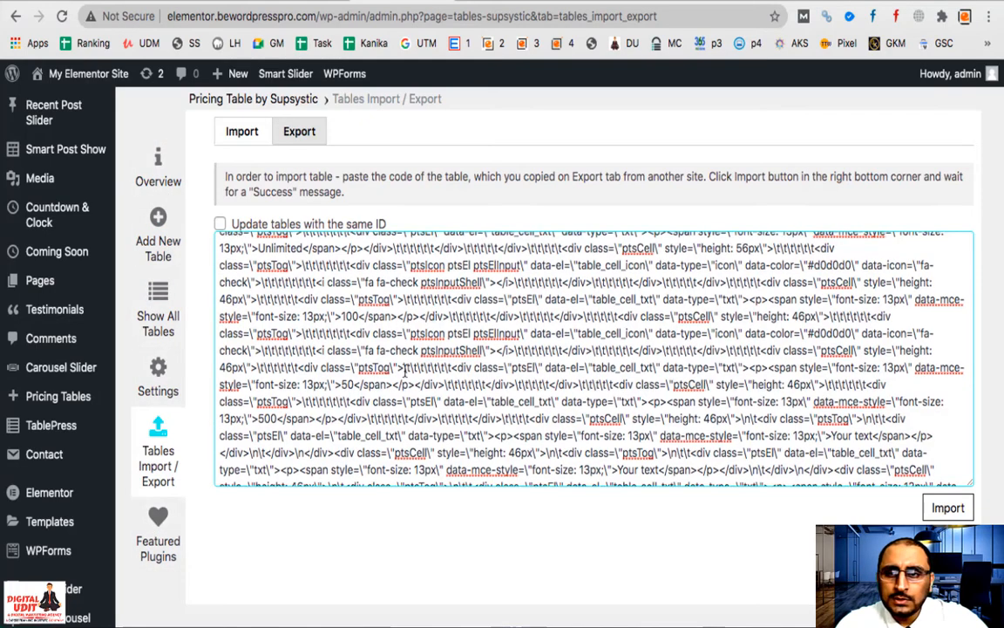
scroll(404, 370, up, 15)
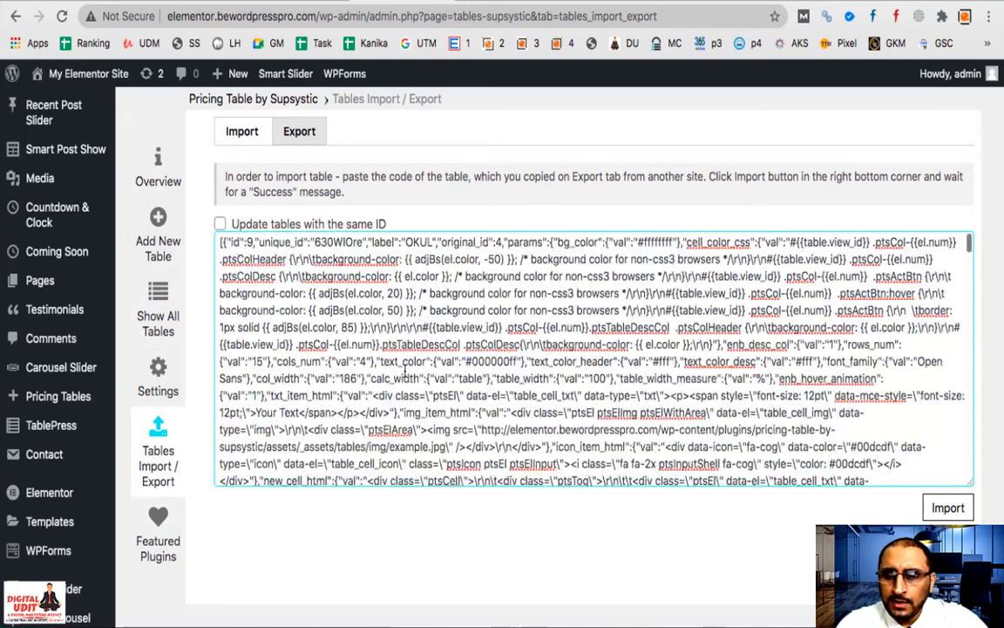
Step: Open the Rainbow pricing table from the list of all tables and copy its shortcode
click(158, 314)
scroll(458, 446, down, 3)
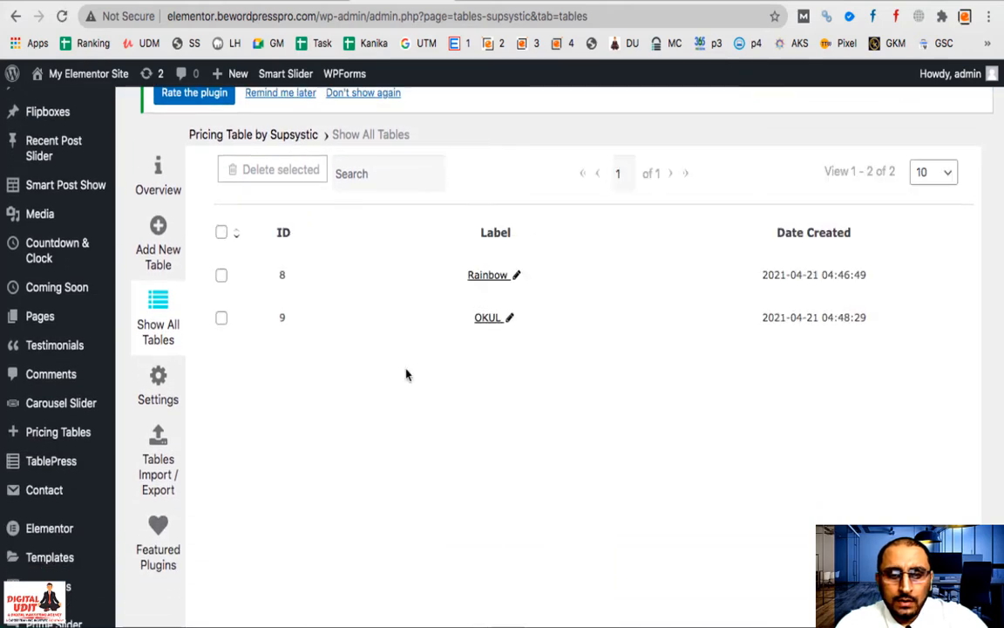
click(485, 277)
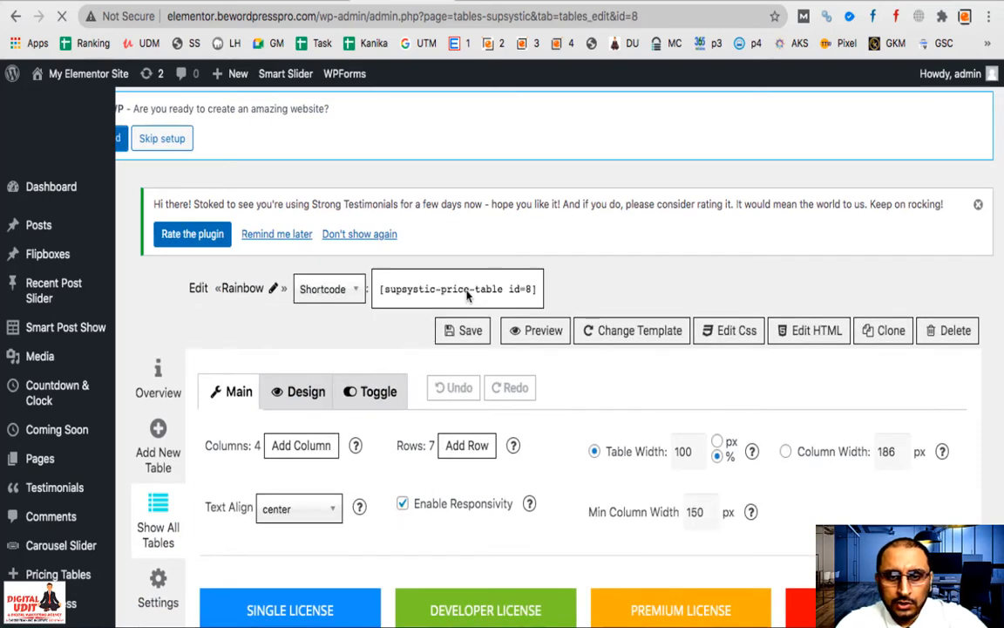
click(467, 295)
key(ctrl+c)
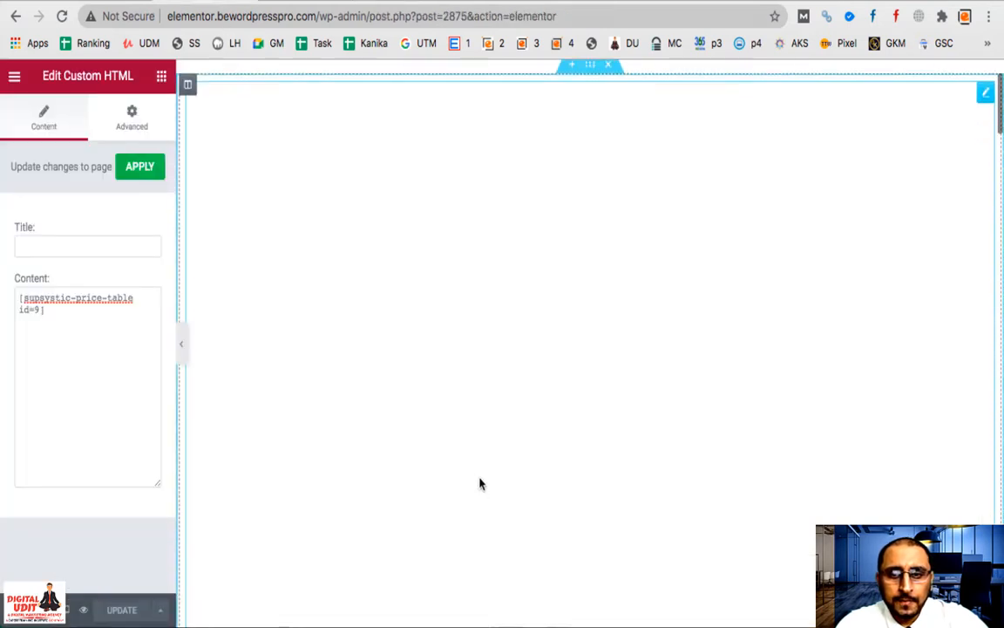
Step: Duplicate the page section that contains the OKUL table's Custom HTML widget in the Elementor editor
scroll(571, 177, up, 2)
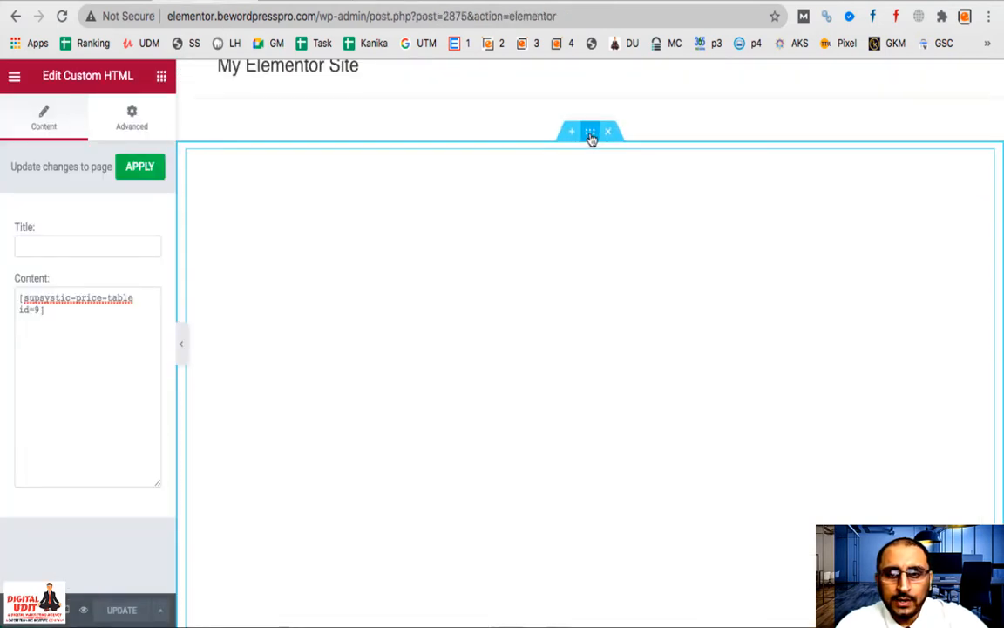
right_click(590, 137)
click(612, 184)
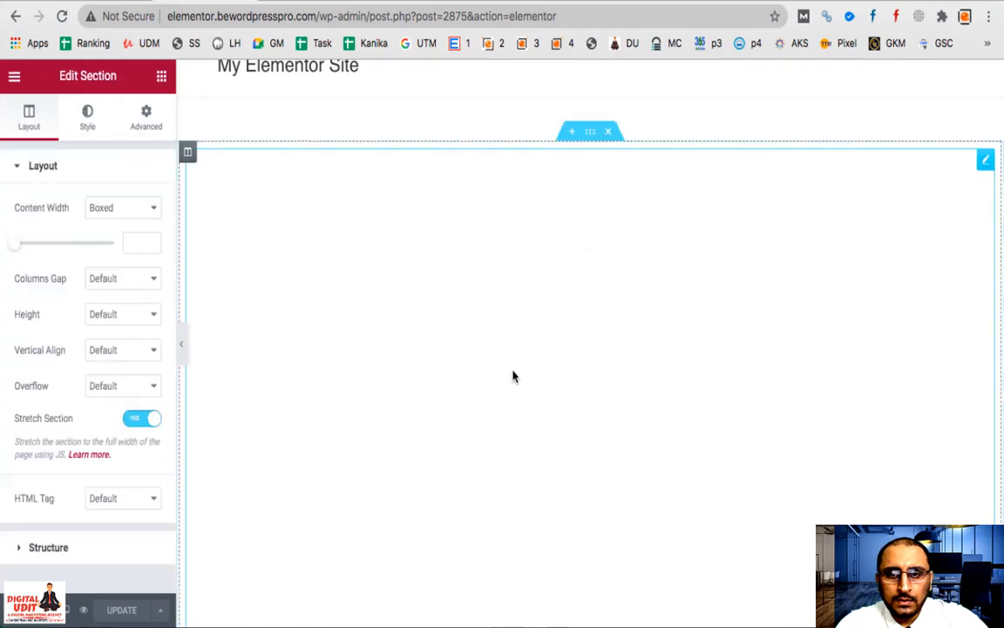
Step: Replace the duplicated Custom HTML widget's content with [supsystic-price-table id=8] and update the page
scroll(514, 376, down, 4)
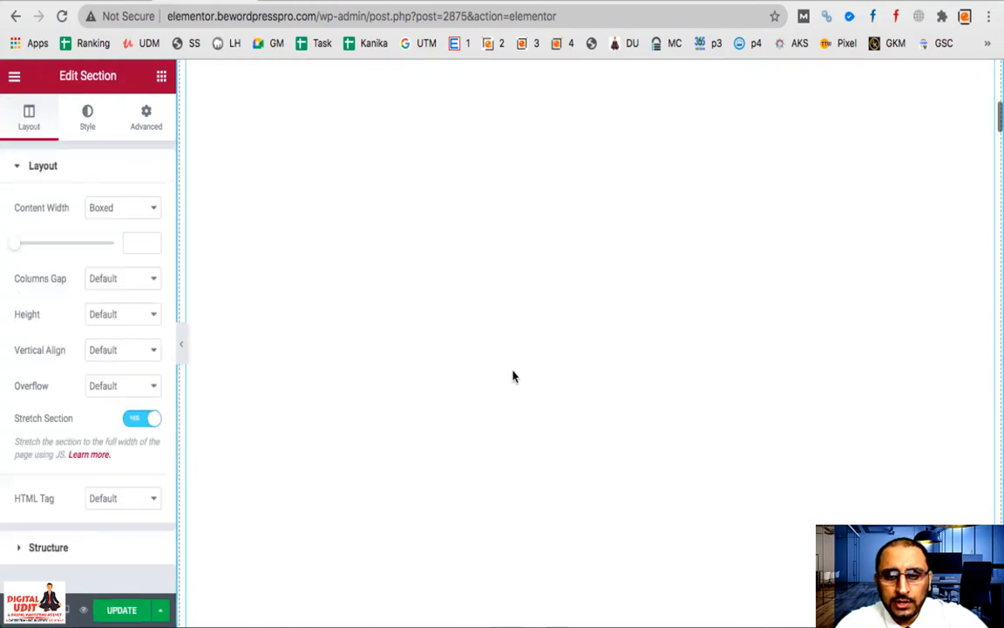
scroll(514, 377, down, 5)
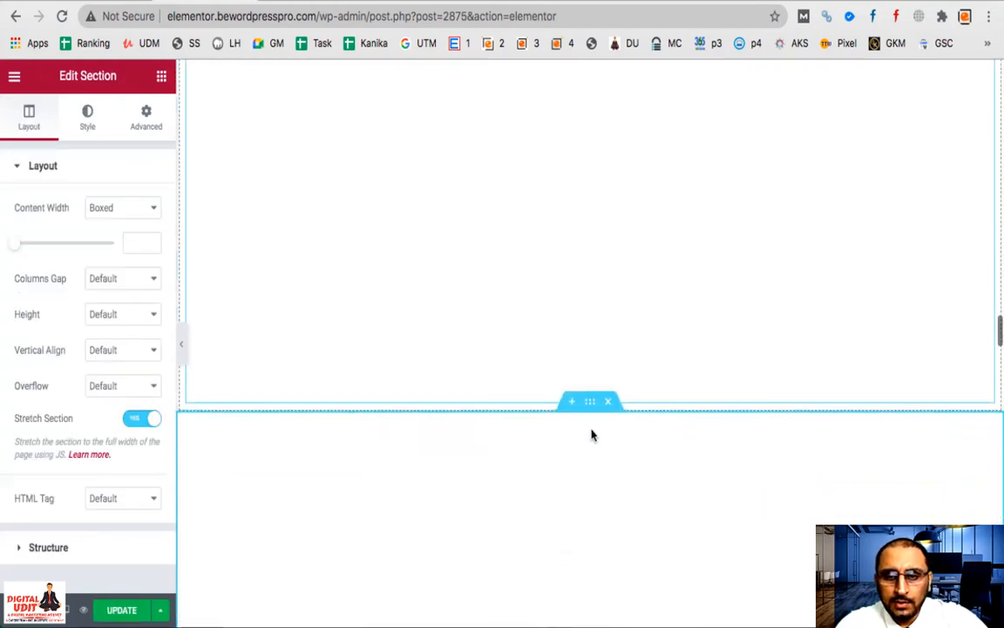
click(588, 495)
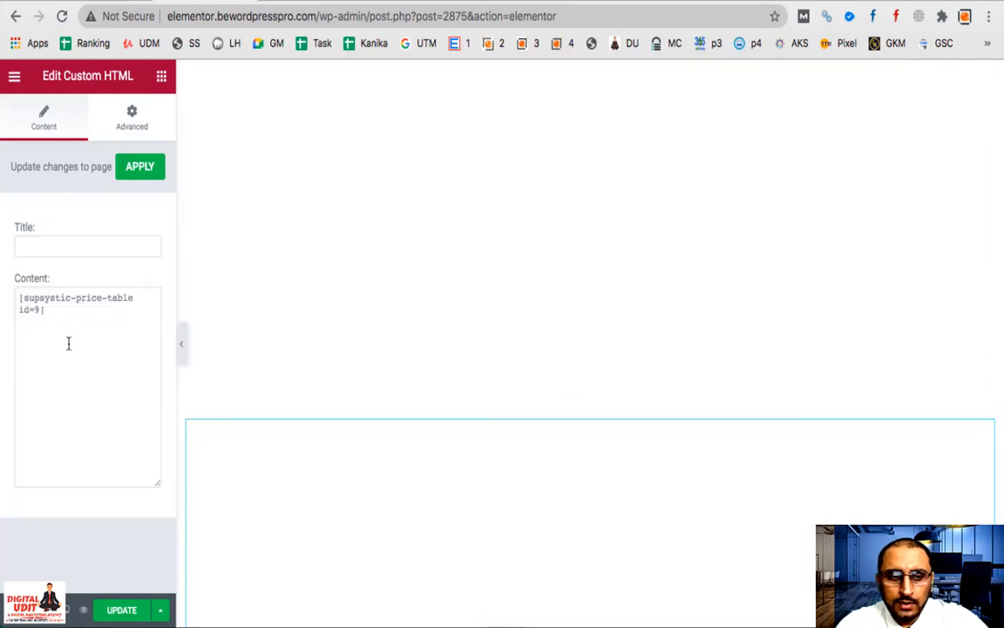
click(50, 312)
key(ctrl+a)
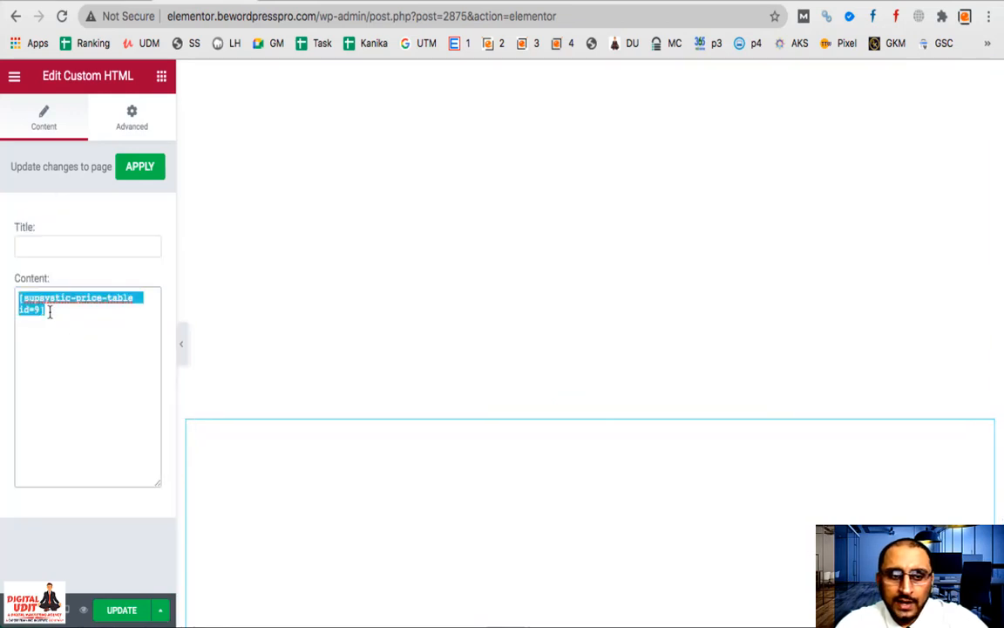
key(ctrl+v)
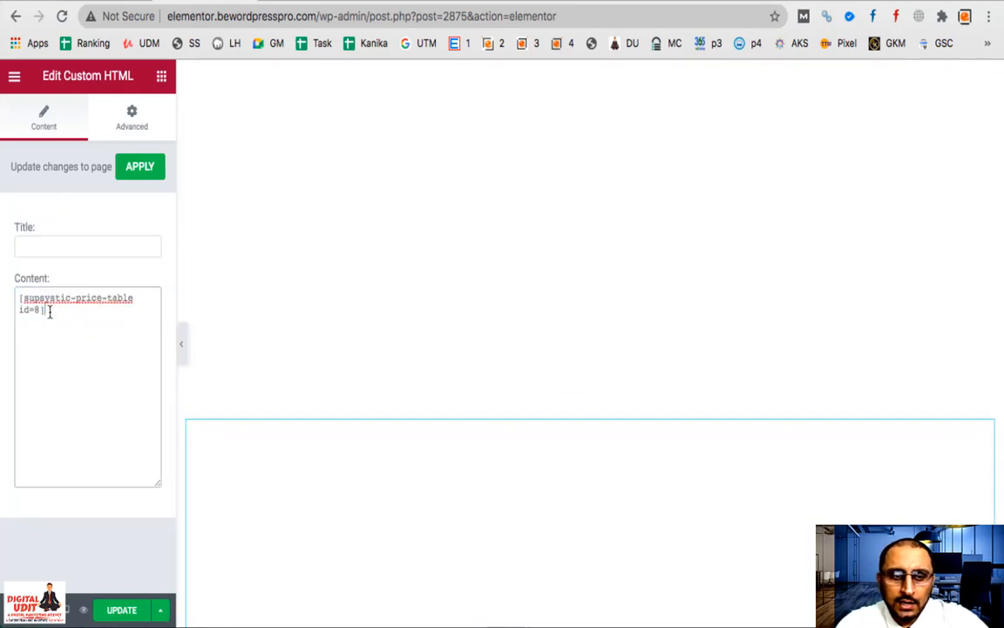
click(122, 610)
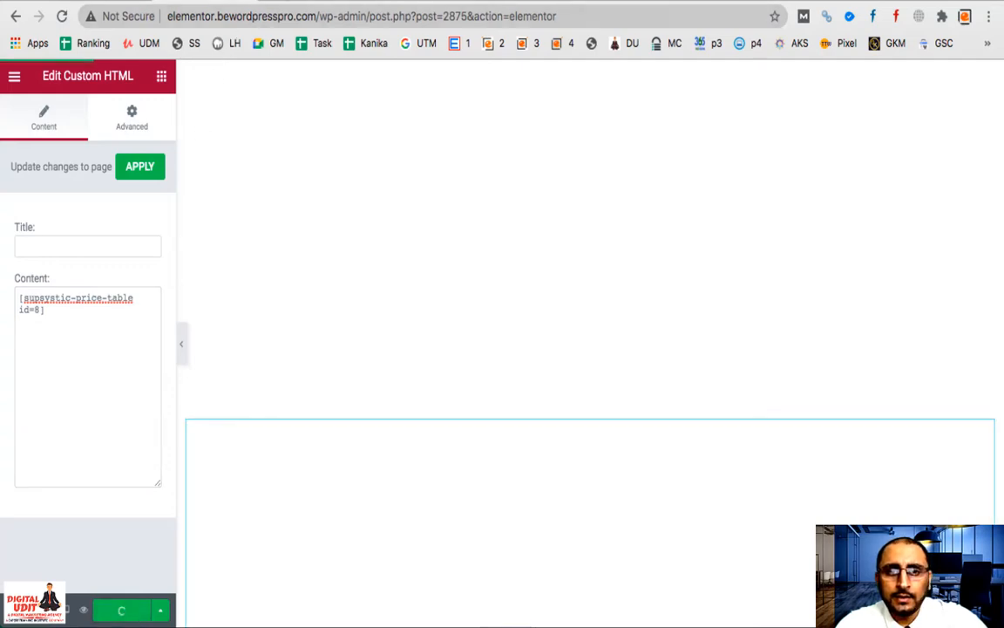
Step: Reload the page preview and check the Rainbow pricing table beneath the OKUL table
click(275, 3)
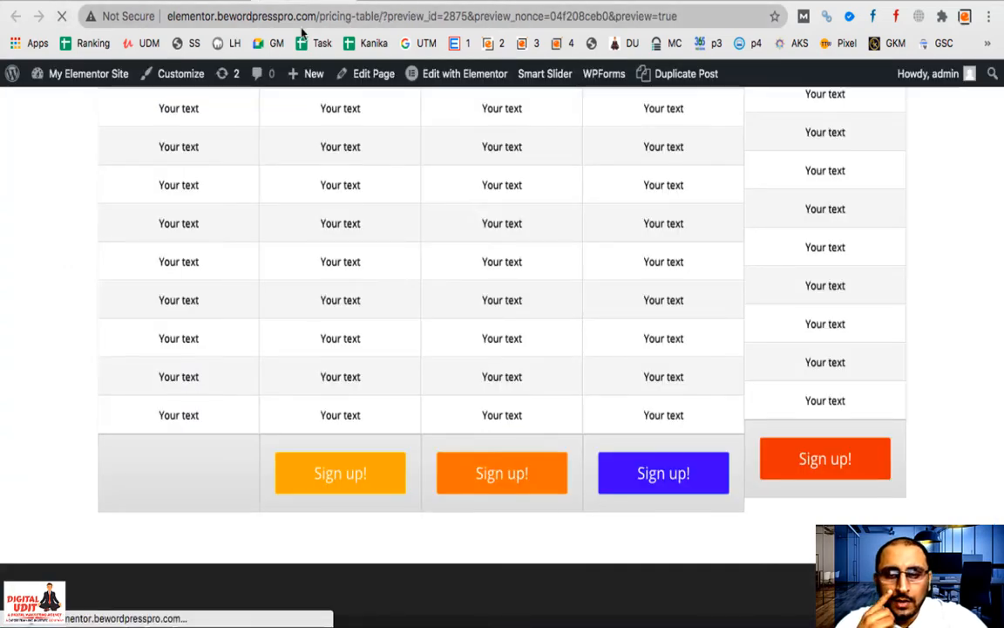
scroll(616, 413, down, 3)
scroll(616, 413, down, 1)
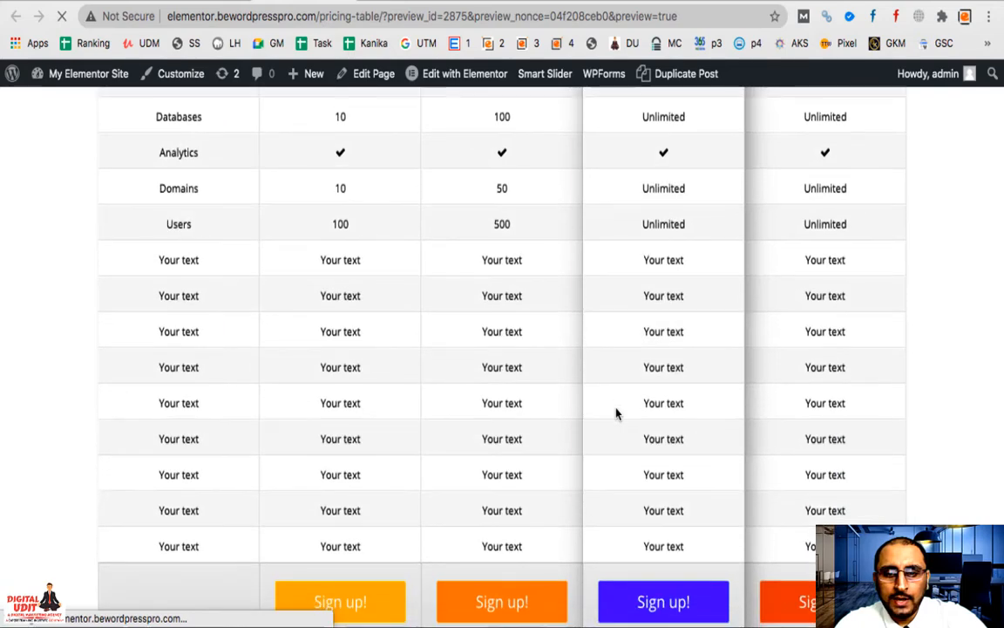
scroll(615, 414, down, 10)
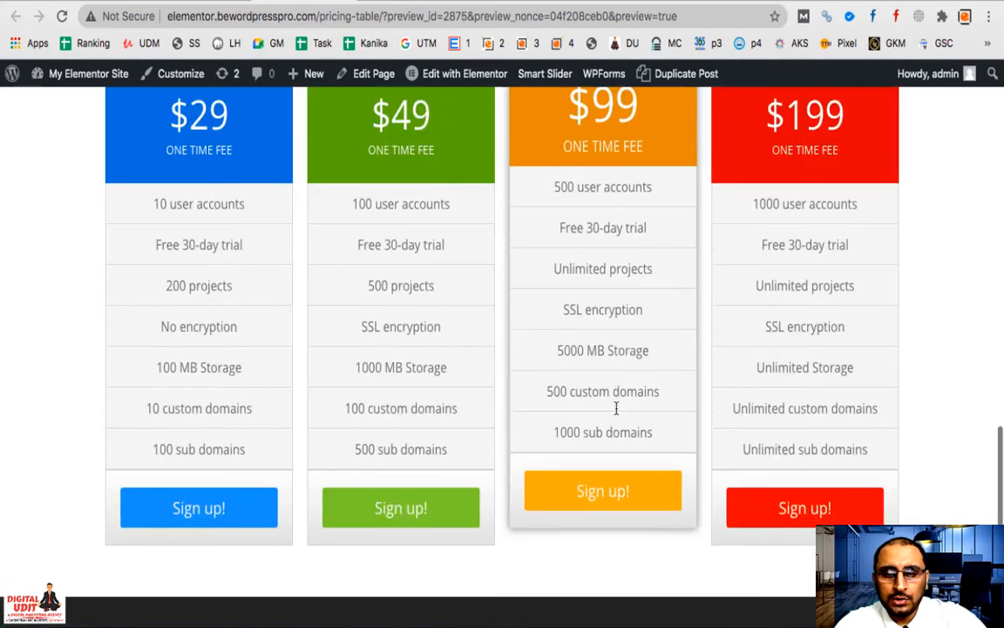
scroll(615, 413, up, 5)
scroll(615, 414, up, 2)
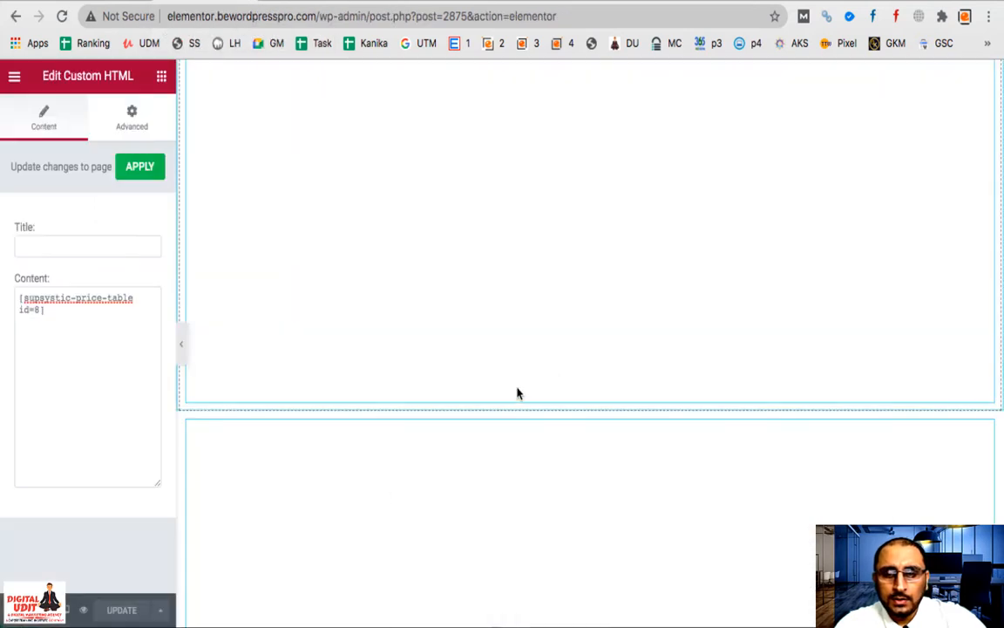
Step: Unlink the duplicated section's margin values and set its top margin to 38 px
click(588, 404)
click(147, 122)
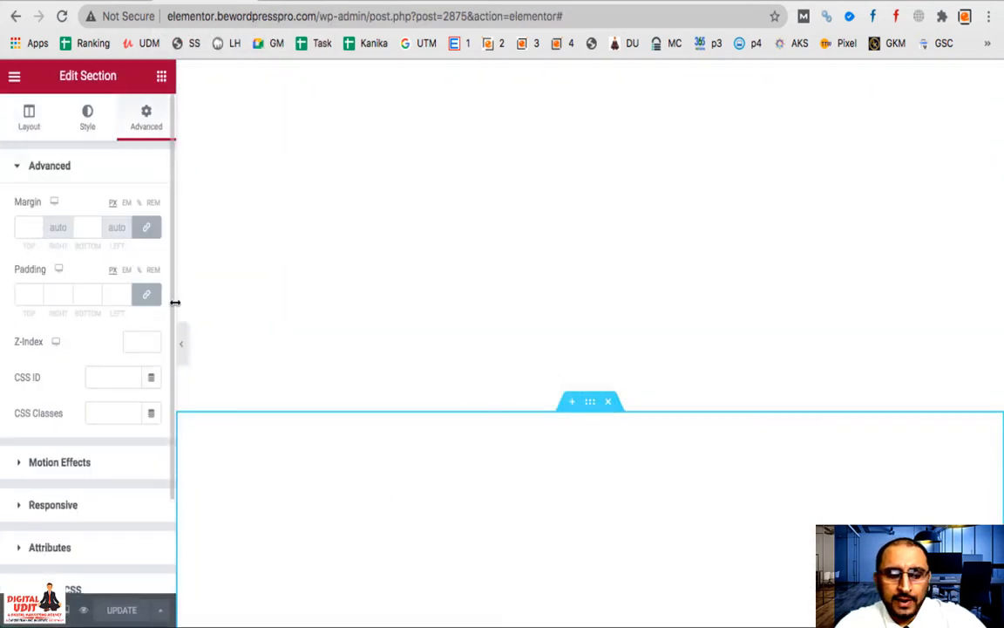
click(146, 227)
click(39, 224)
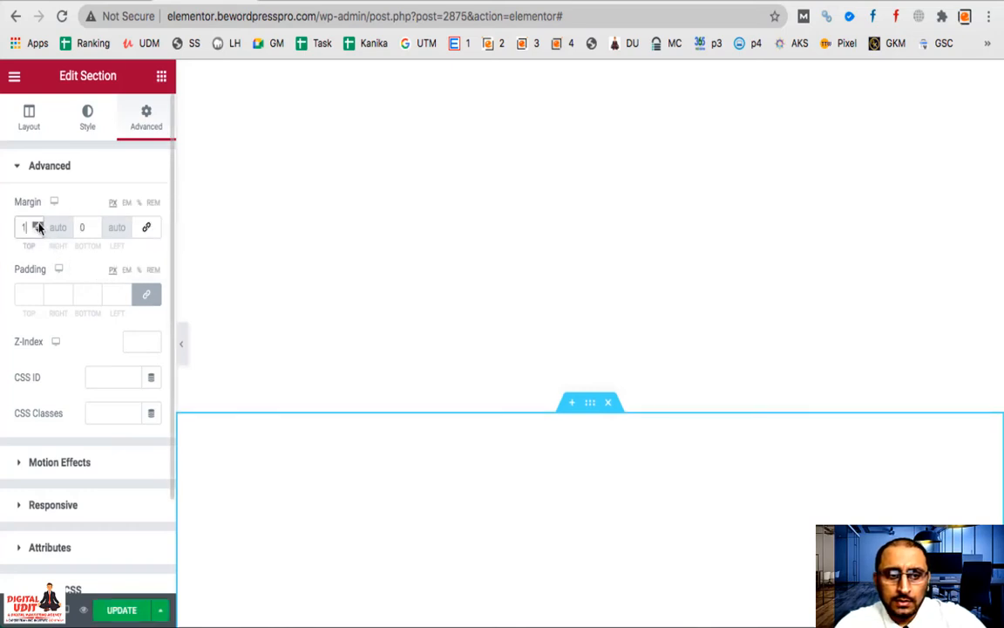
click(38, 224)
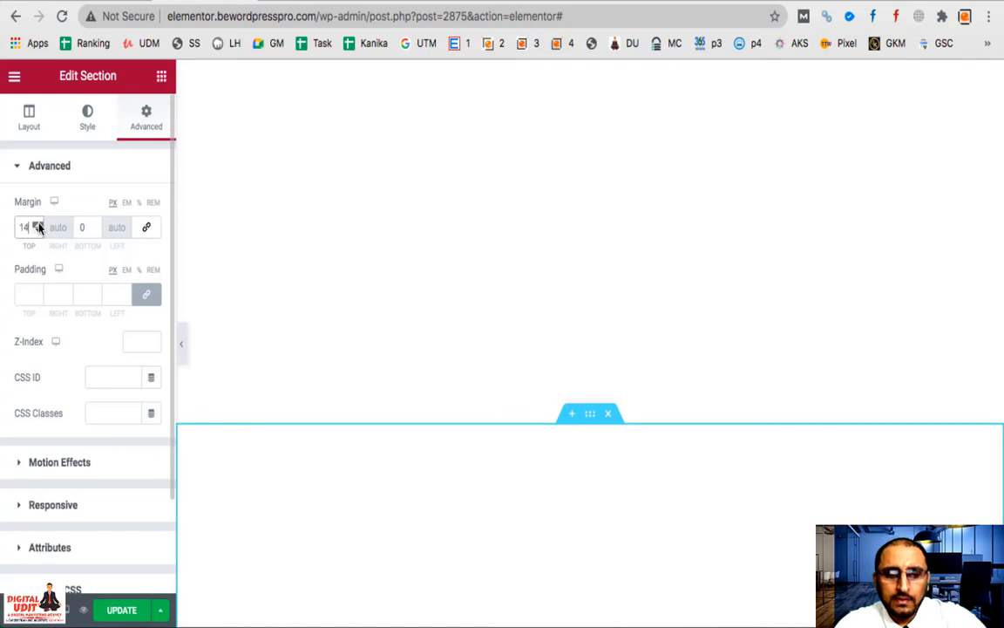
click(38, 225)
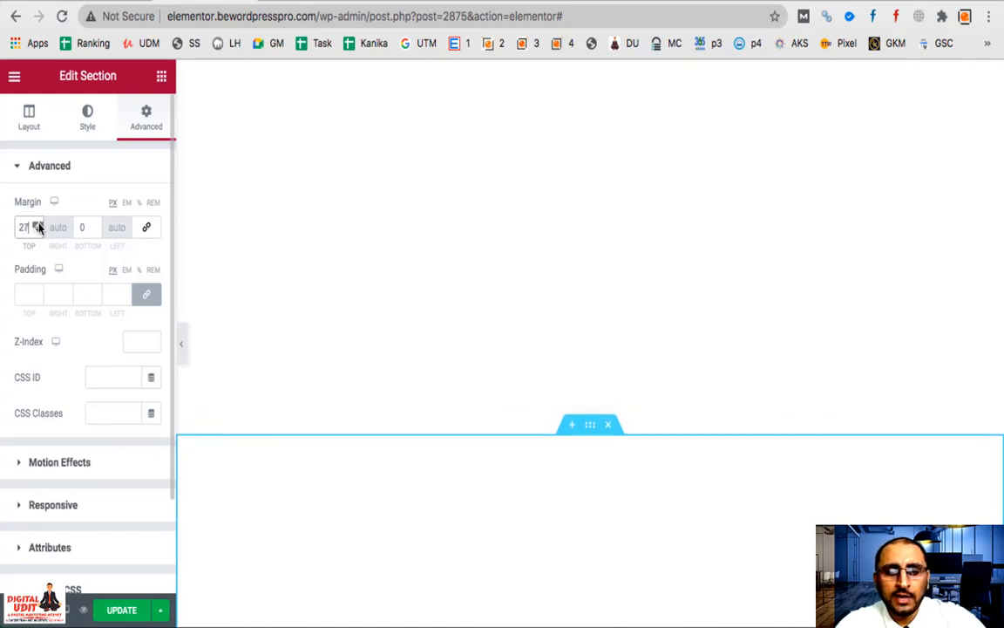
click(38, 224)
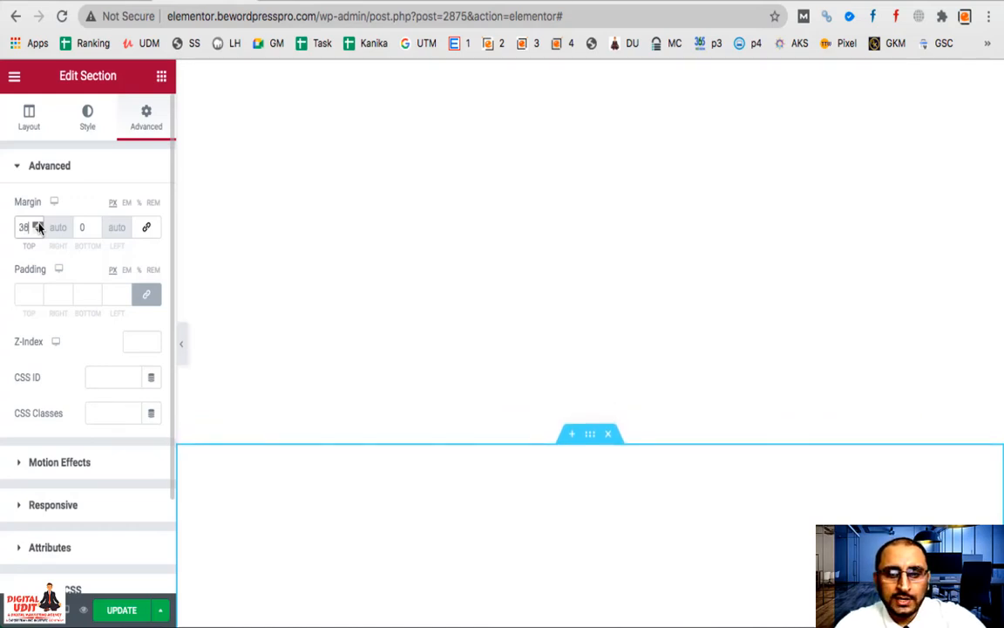
Step: Check the spacing between the OKUL and Rainbow tables in the reloaded page preview
key(ctrl+Tab)
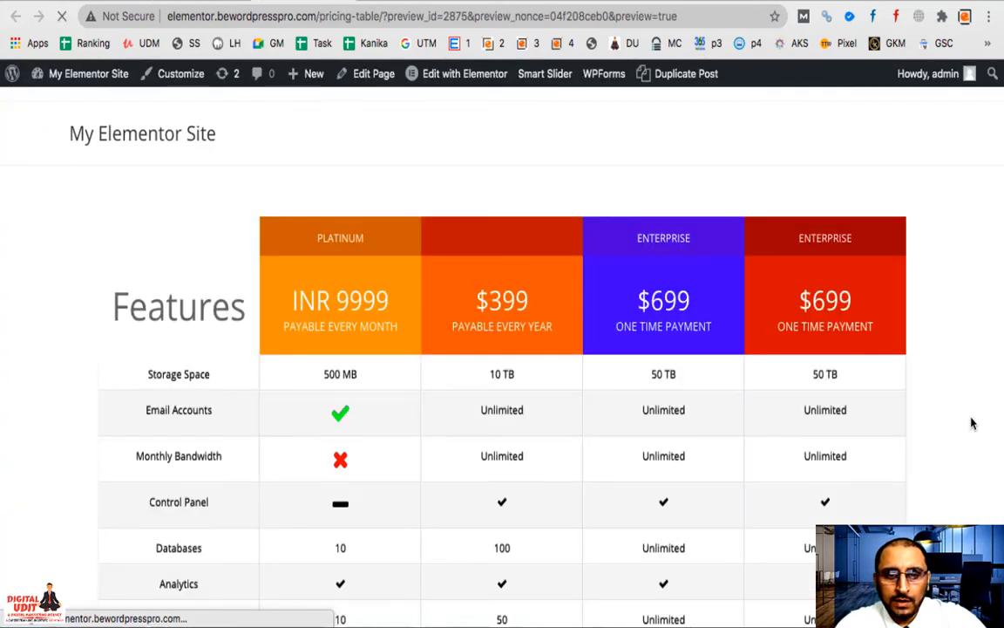
scroll(894, 448, down, 8)
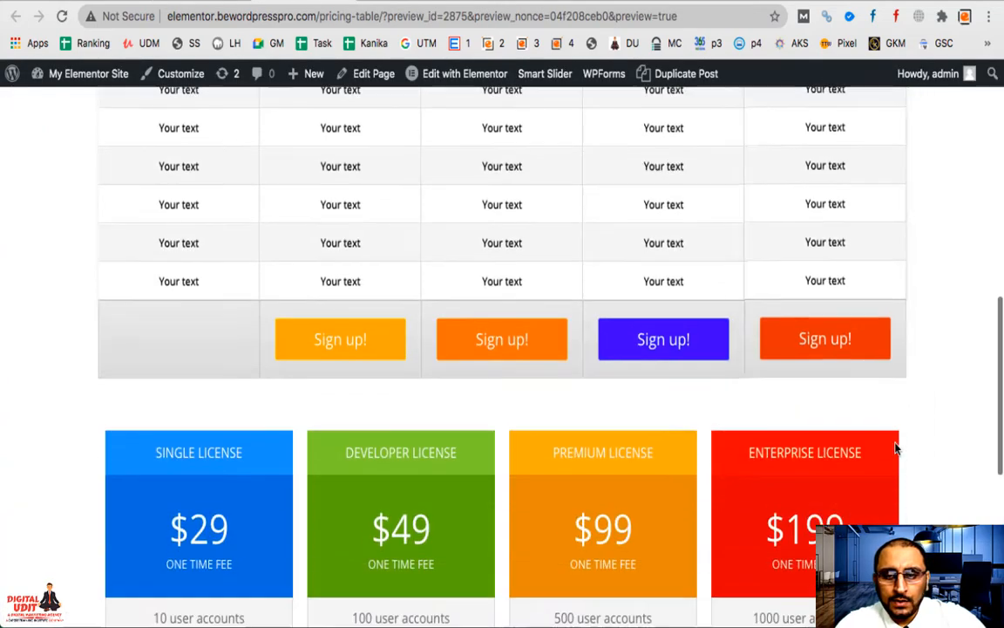
scroll(896, 448, down, 1)
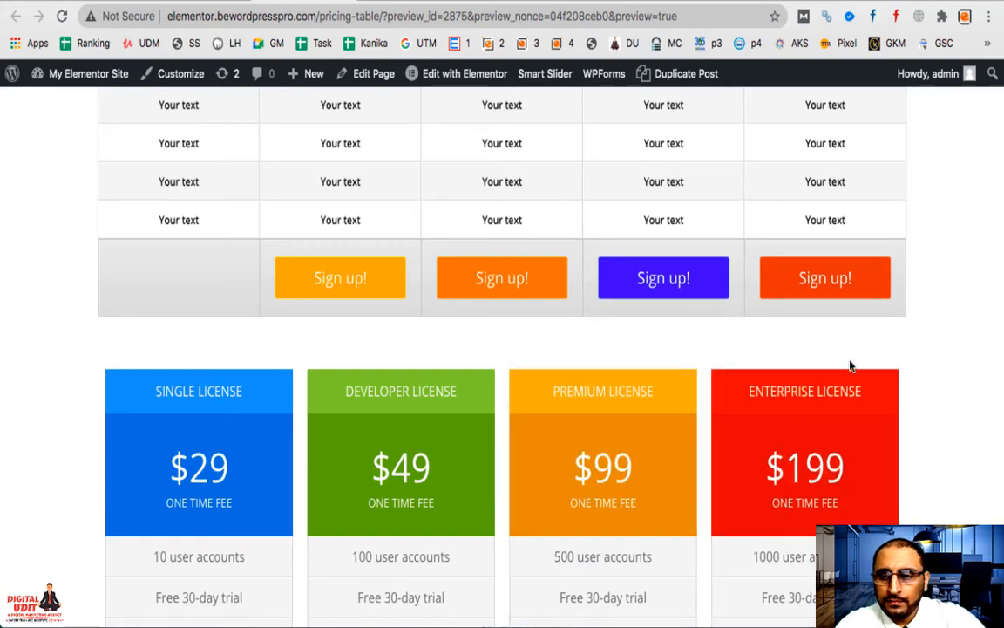
Step: Review the OKUL and Rainbow pricing tables from top to bottom in the page preview
scroll(851, 366, up, 10)
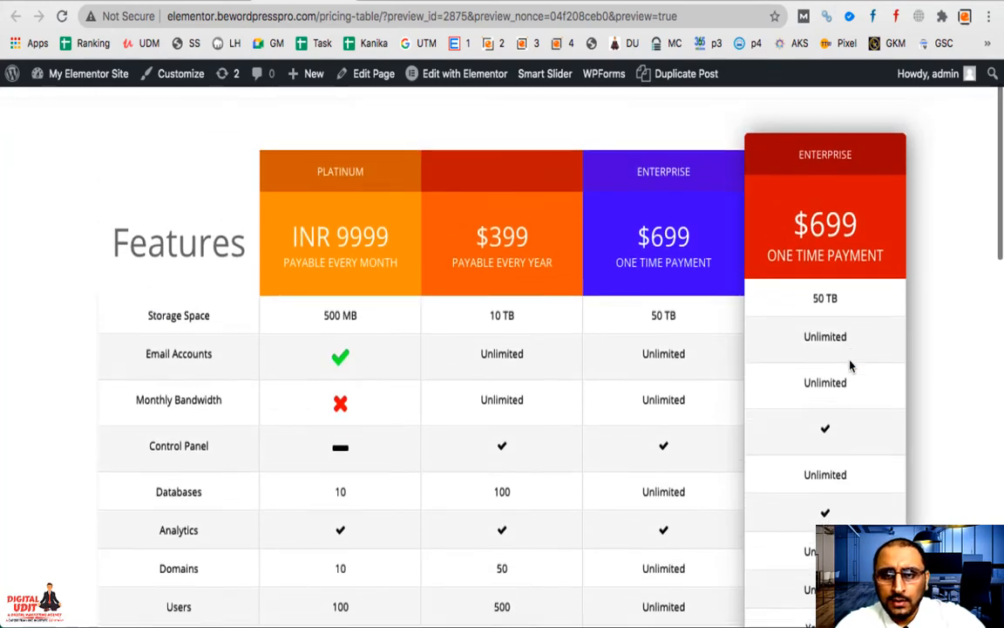
scroll(850, 366, down, 9)
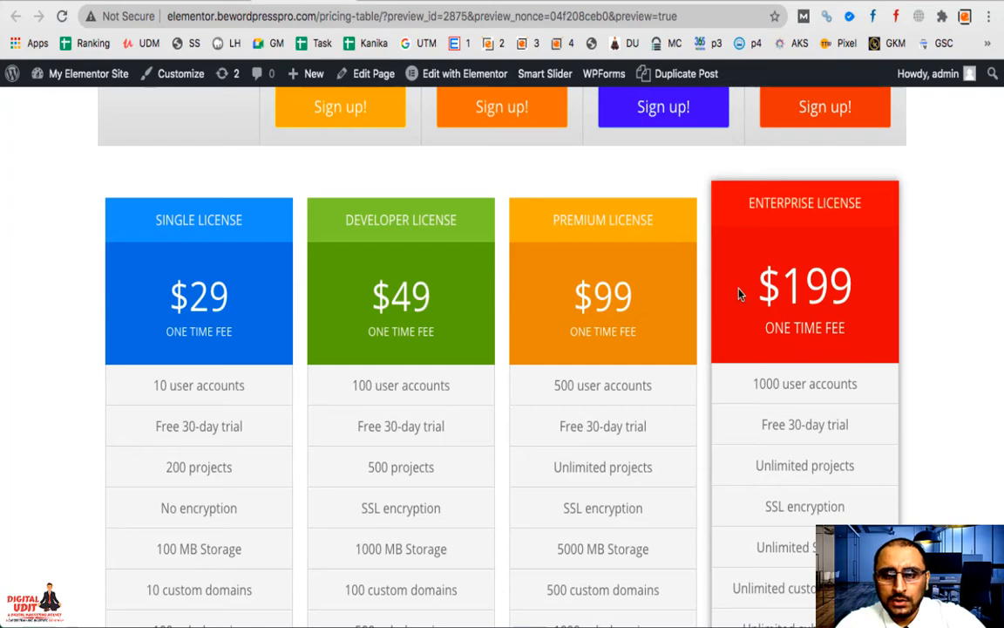
scroll(482, 285, up, 10)
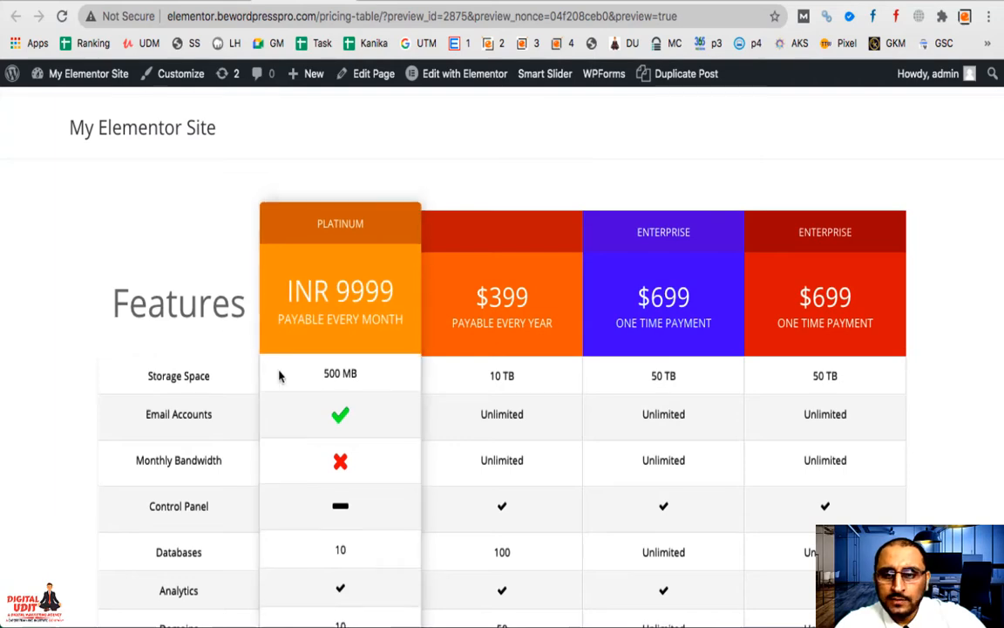
scroll(279, 376, down, 10)
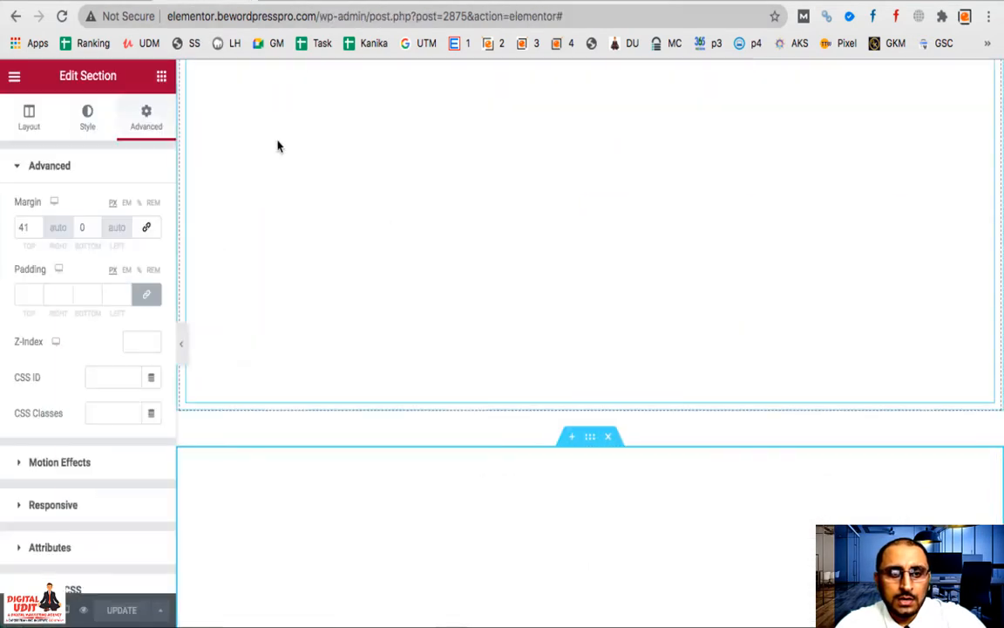
Step: Switch to the separate Pricing Tables plugin in the WordPress dashboard and start a new pricing table
click(608, 527)
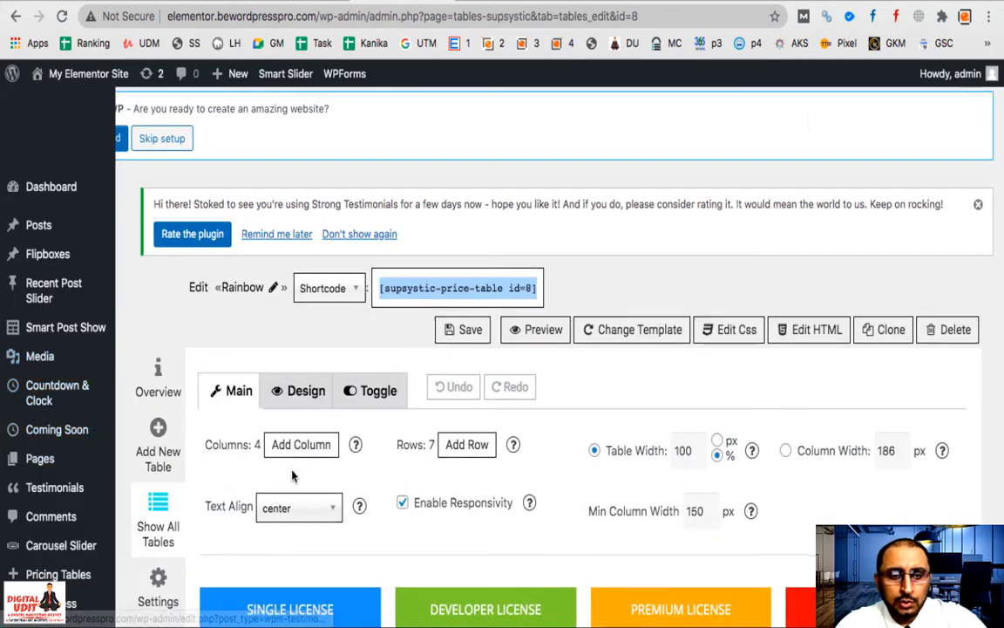
scroll(292, 475, down, 10)
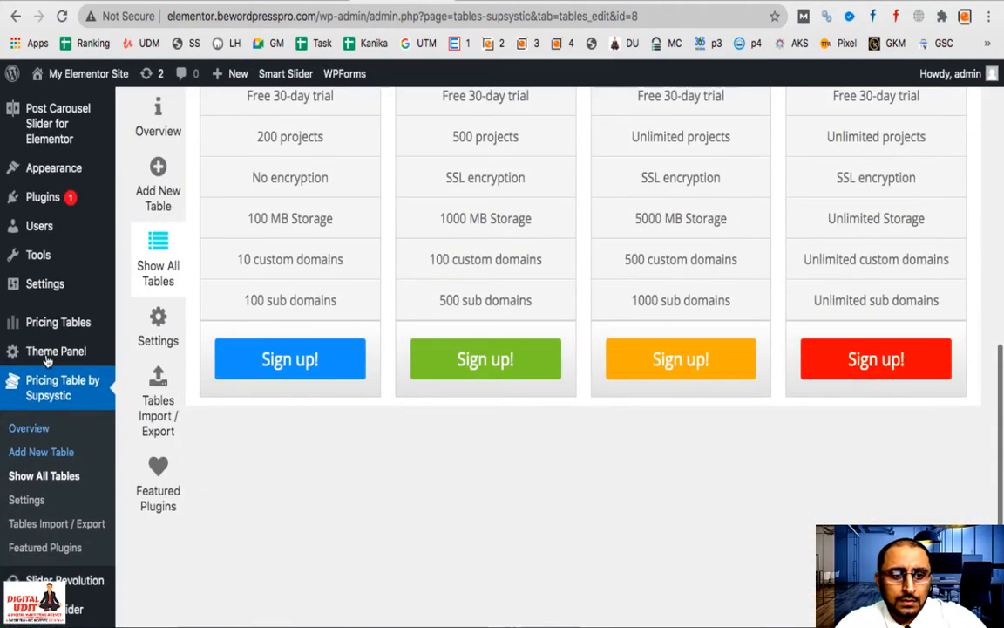
scroll(48, 362, up, 5)
click(58, 186)
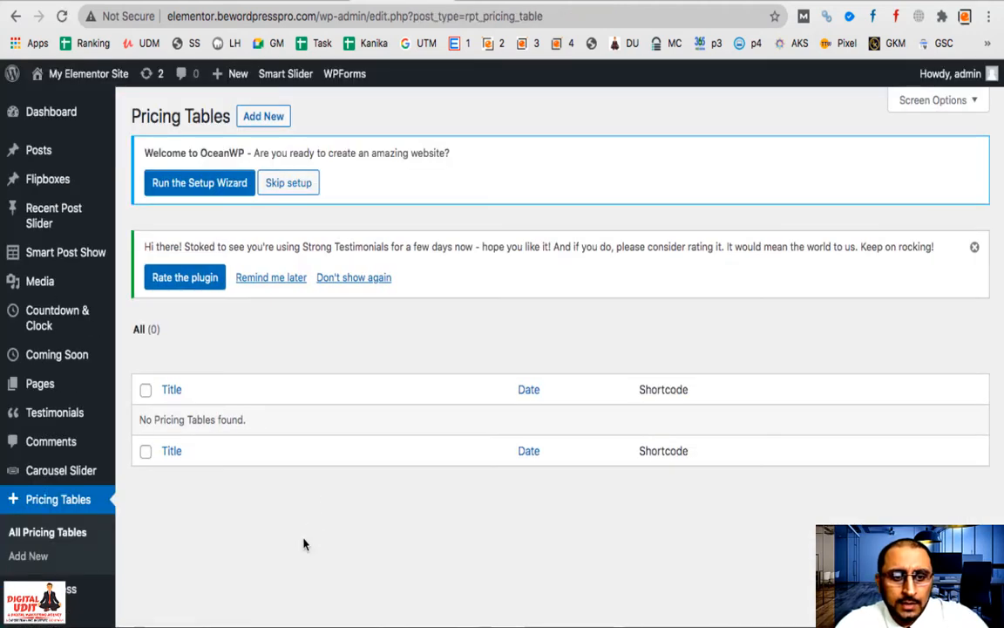
click(267, 116)
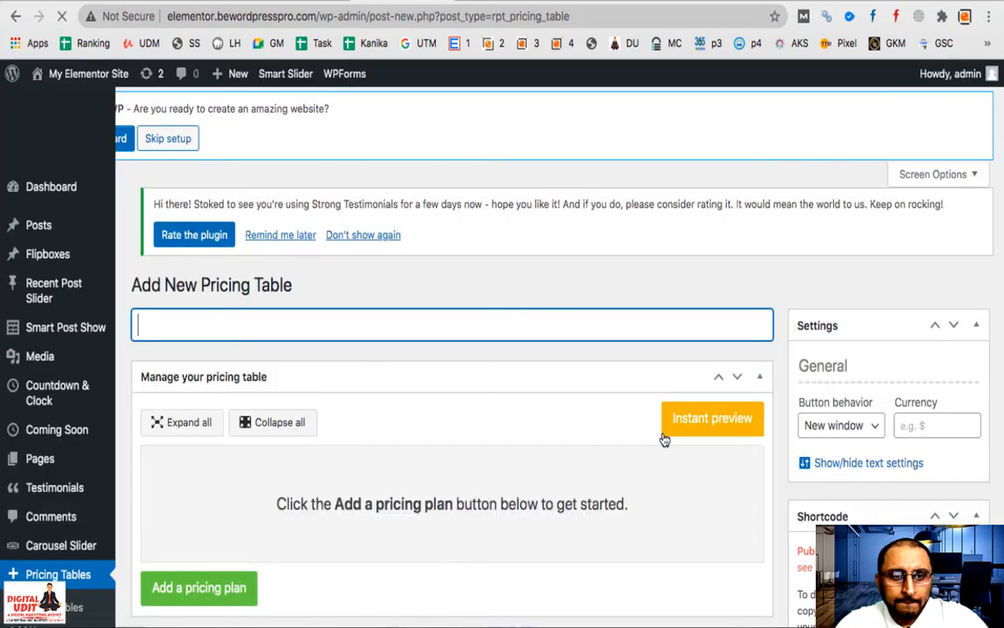
Step: Title the new pricing table "Pricing Table 1"
scroll(664, 439, down, 10)
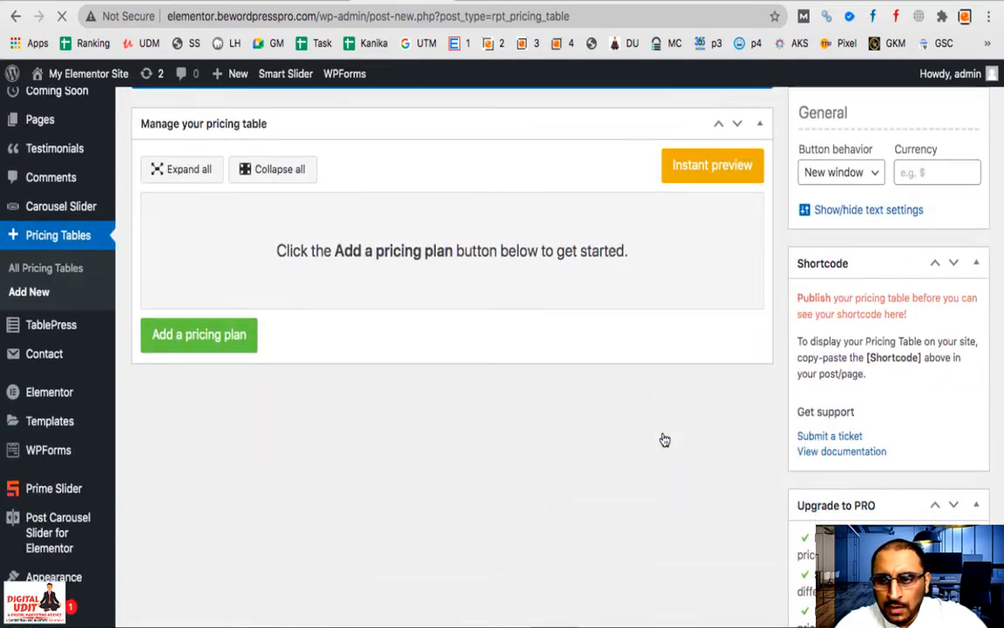
scroll(663, 438, down, 4)
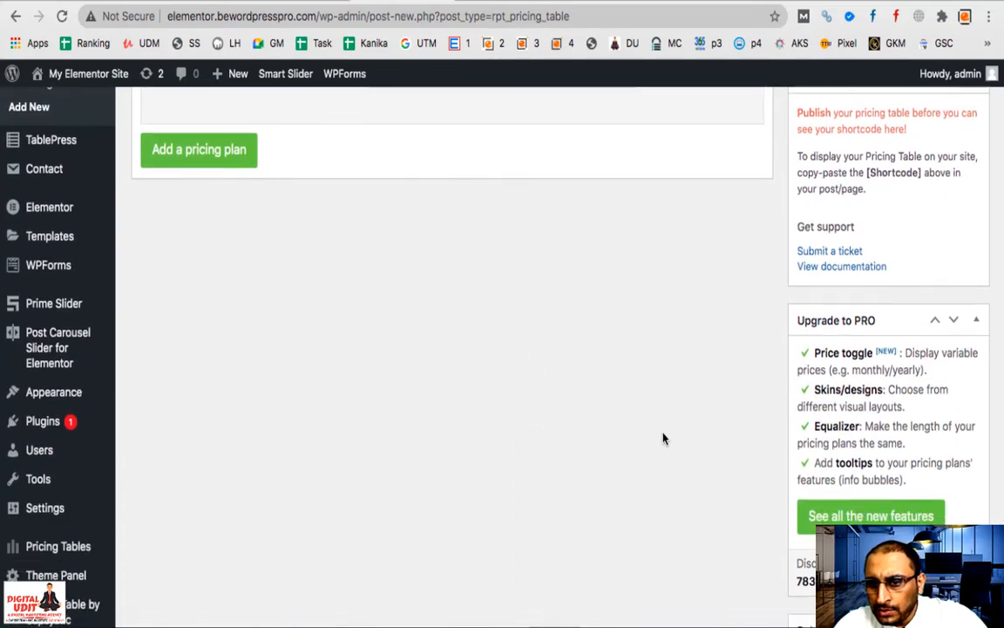
scroll(663, 438, up, 8)
scroll(663, 438, up, 6)
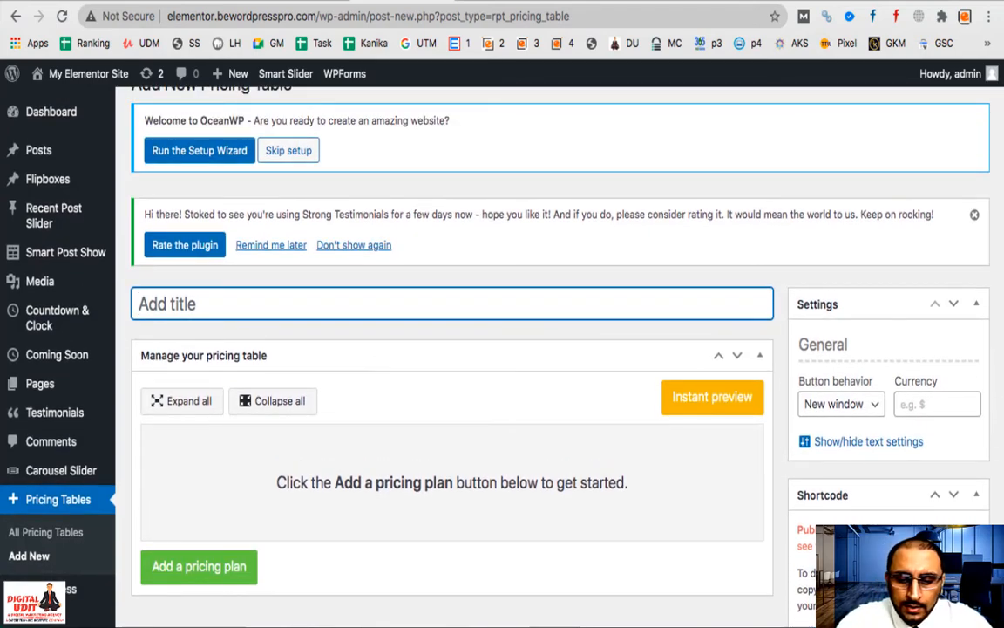
text(Pr)
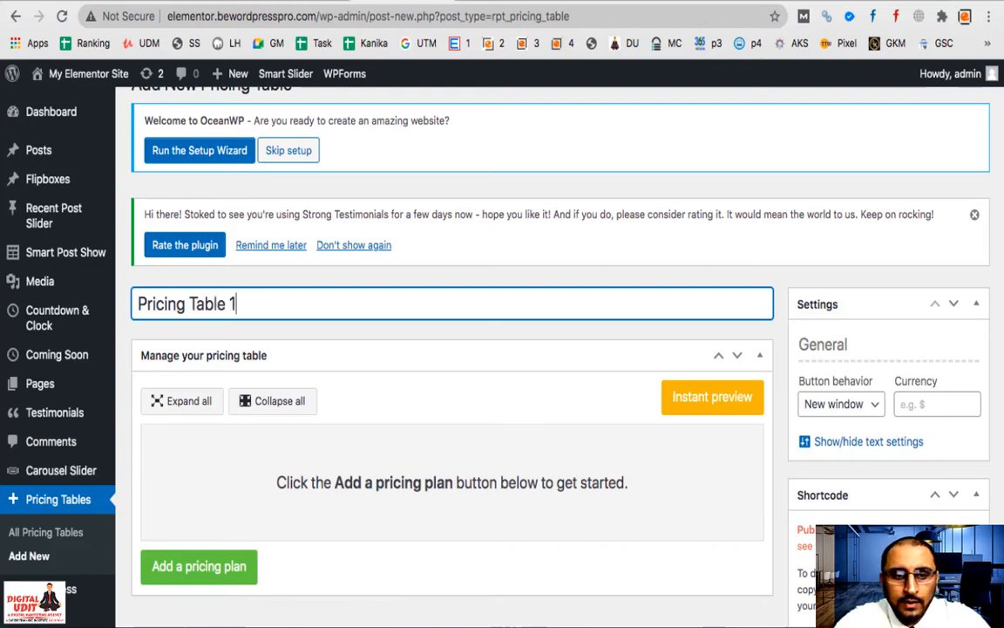
text(icing Table 1)
Step: Add a pricing plan to the table and title it "Platinum"
click(207, 571)
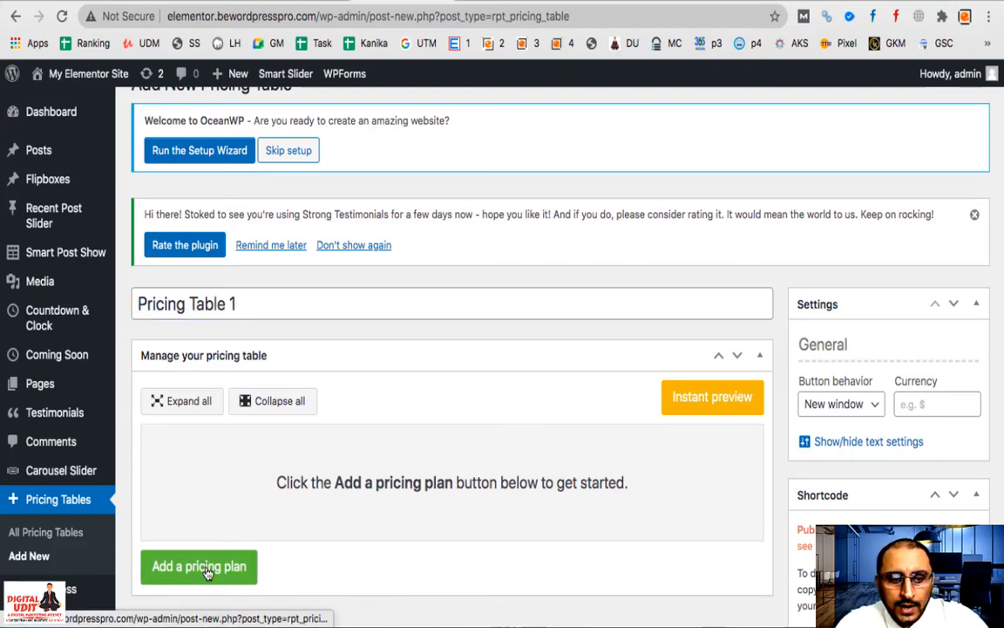
scroll(207, 572, down, 5)
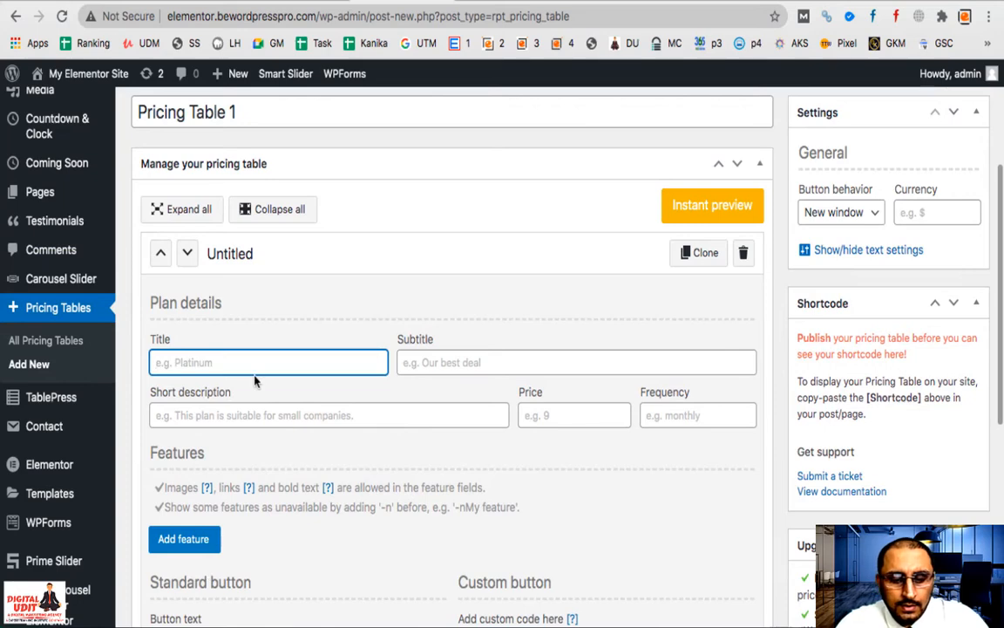
text(Platinum)
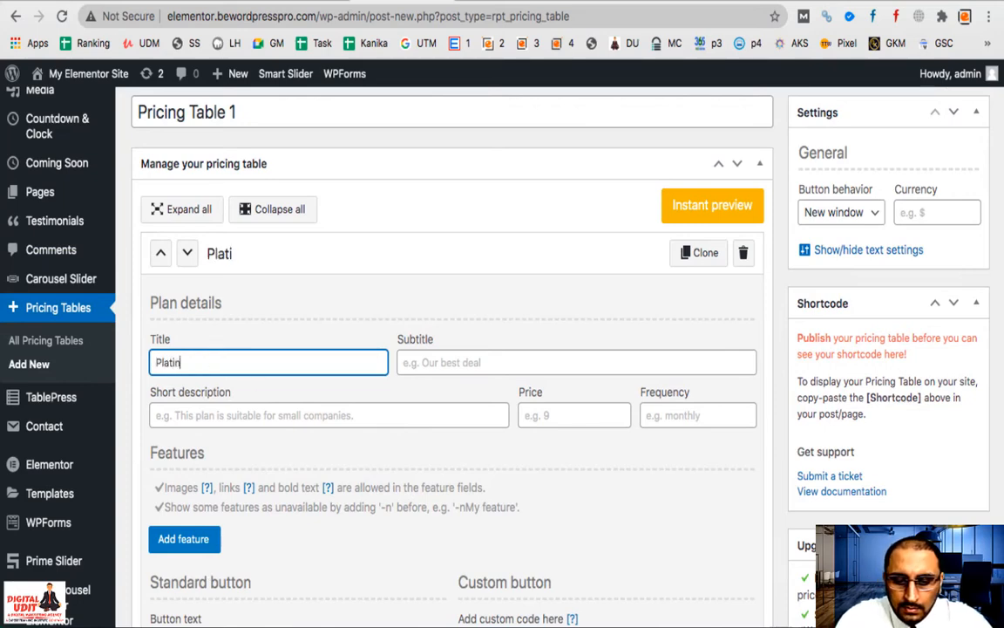
Step: Set the Platinum plan's price to "INR 9999" and its frequency to "Per Month"
click(451, 362)
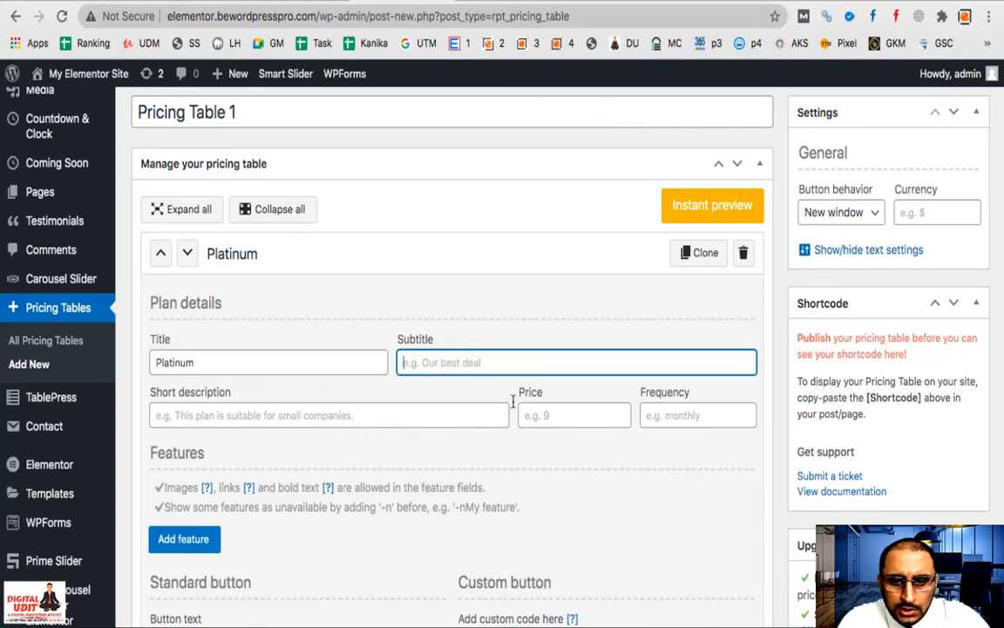
click(550, 417)
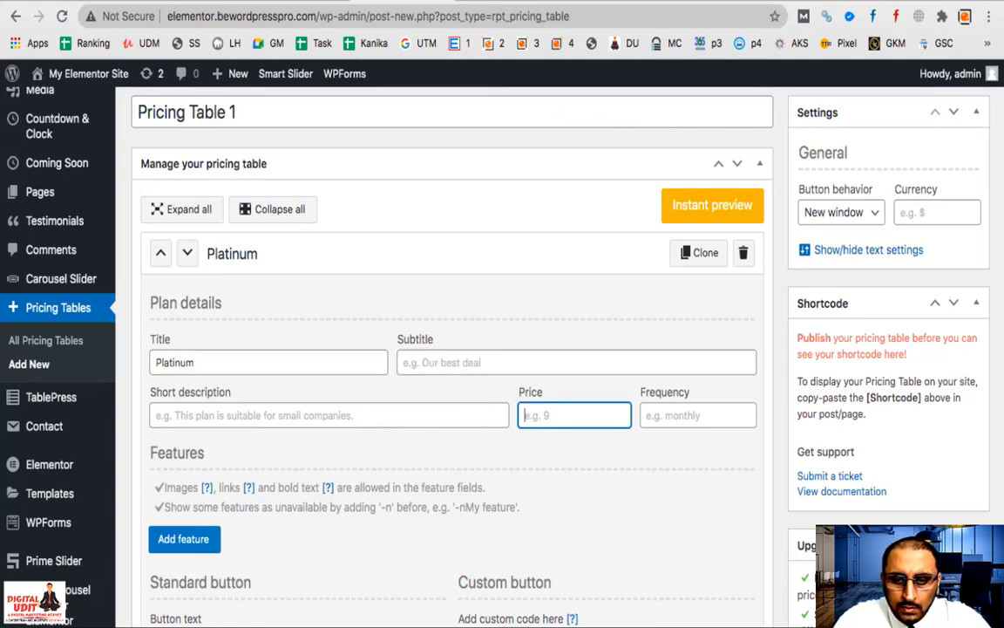
click(674, 416)
text(Per Month)
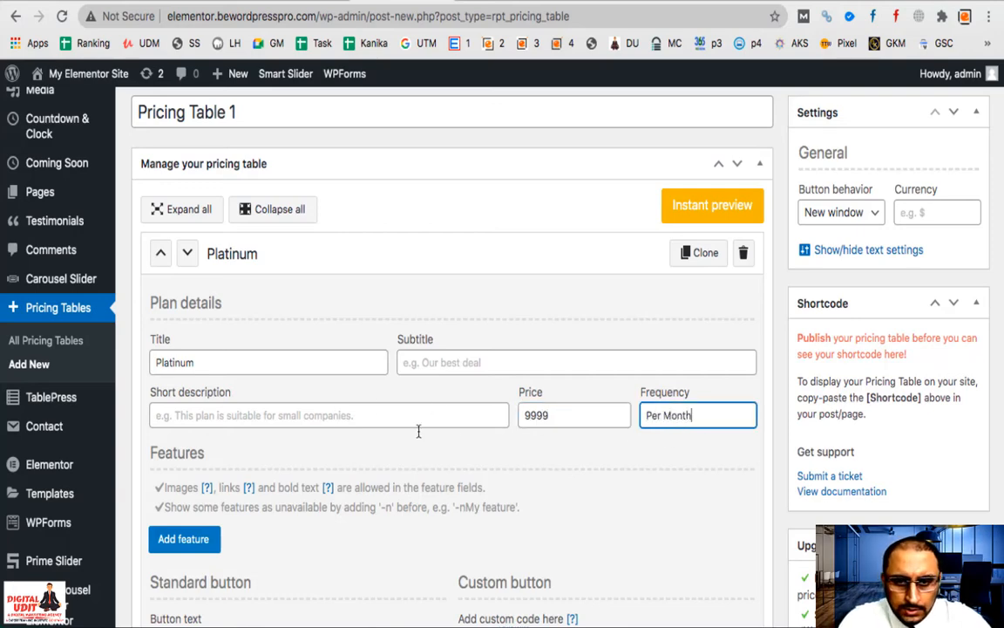
click(526, 421)
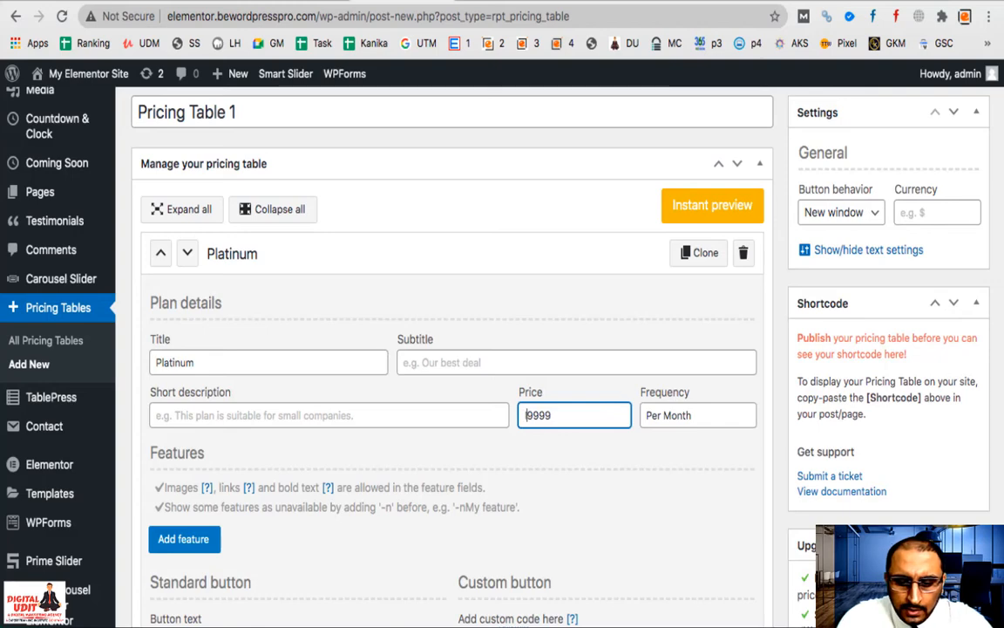
text(INR)
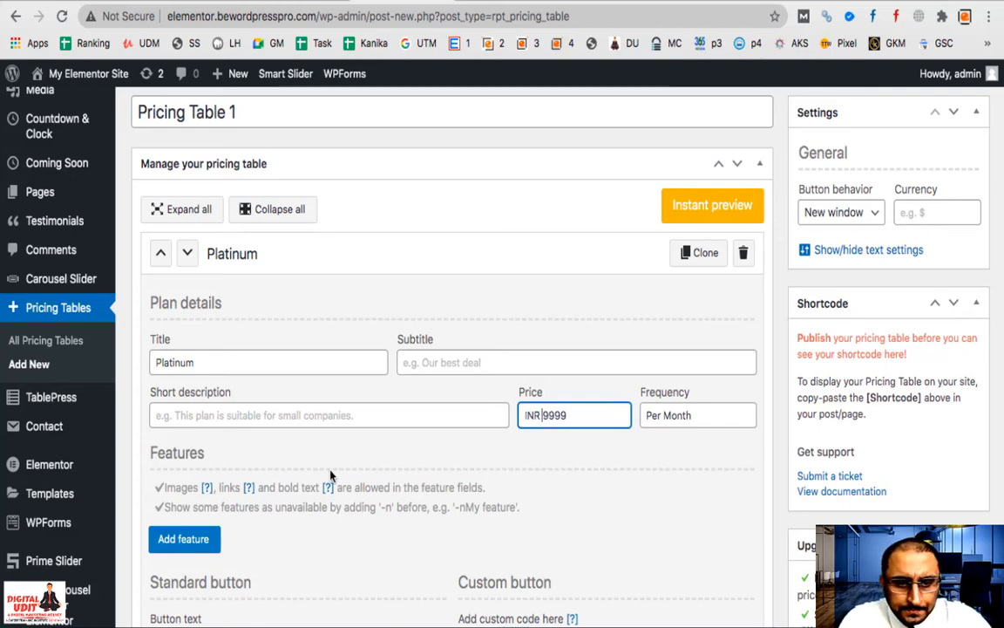
Step: Add the features "10 Keywords" and "5 Page Keyword Placement" to the Platinum plan, plus a blank third feature row
scroll(331, 475, down, 5)
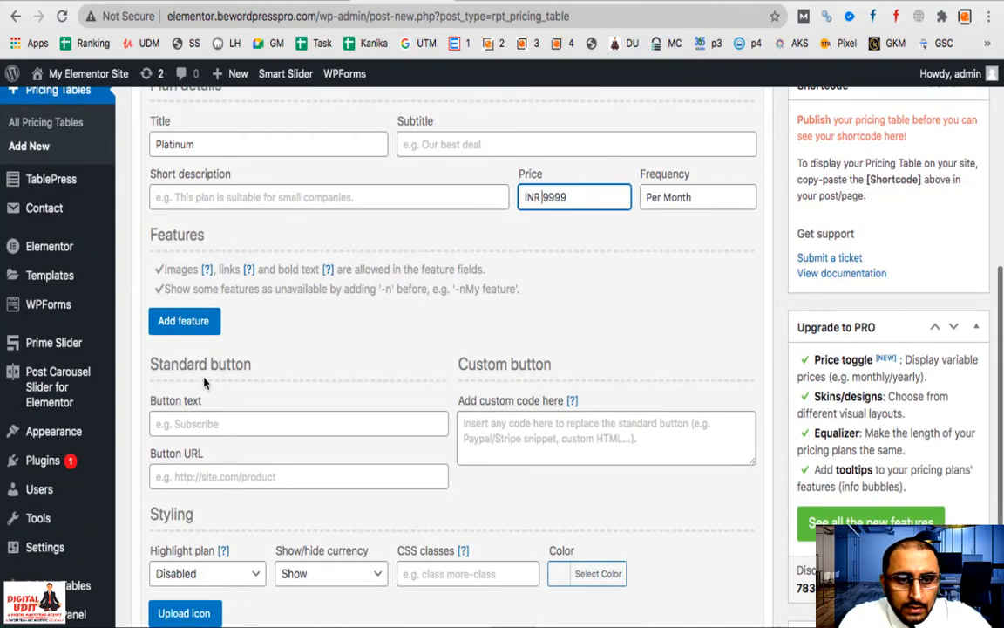
click(183, 321)
text(10 Keywords)
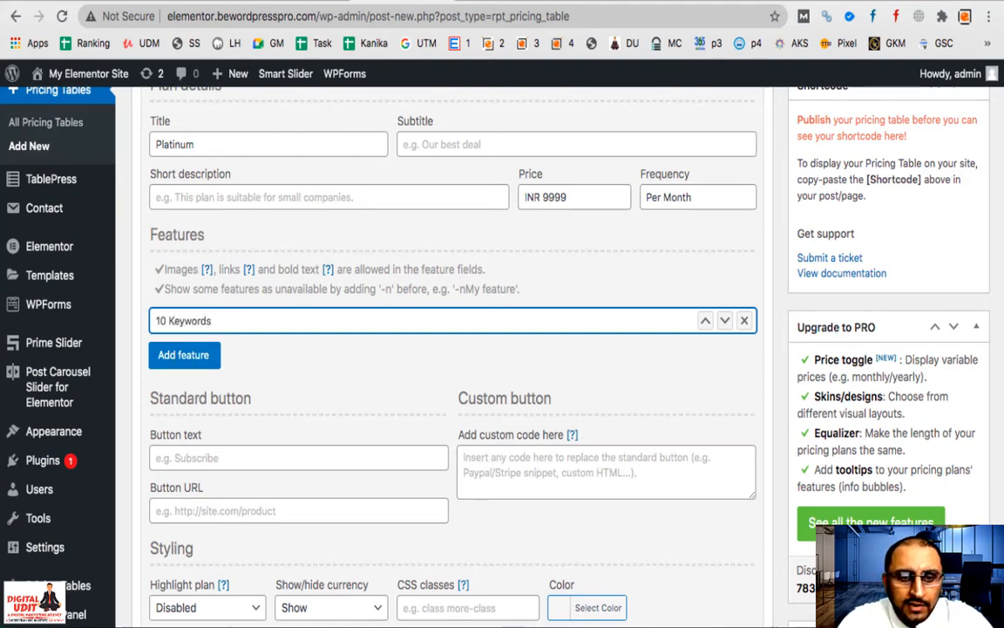
click(198, 356)
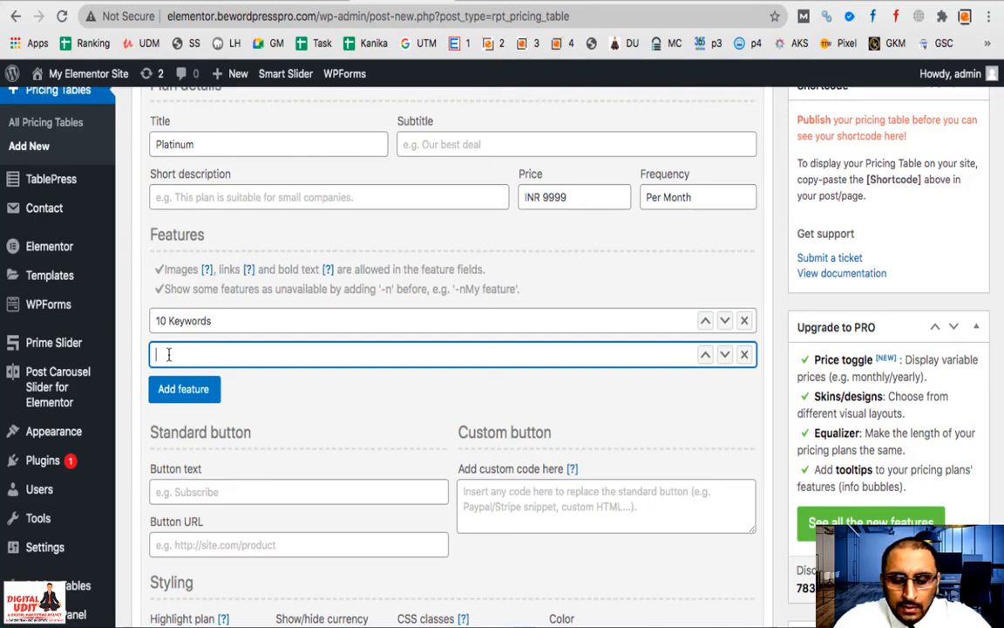
text(5 Page Keyword Placement)
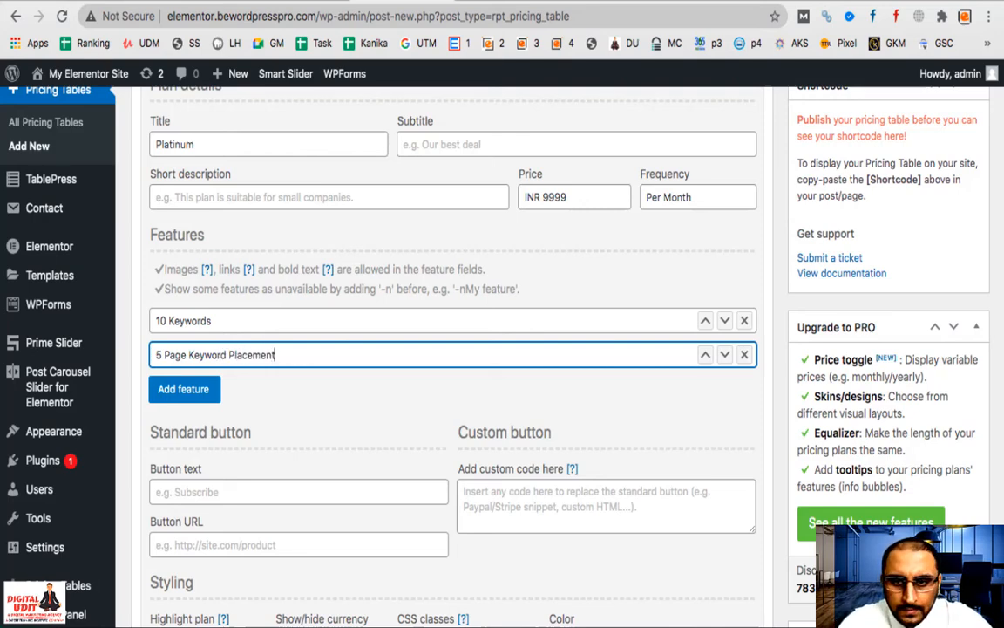
click(177, 392)
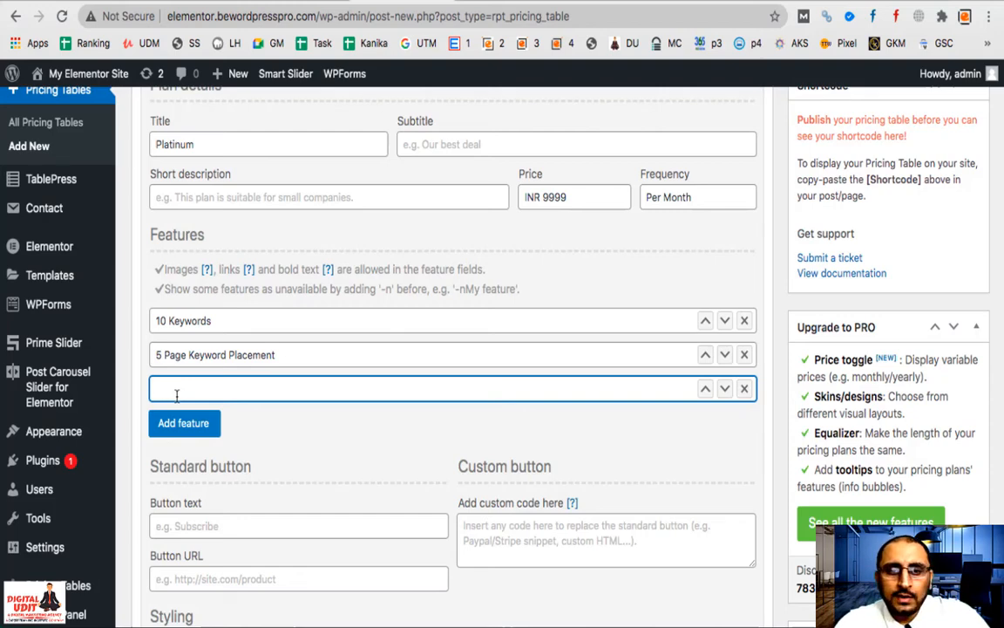
Step: Look over the Platinum plan's details, feature rows and remaining form sections
scroll(176, 395, up, 5)
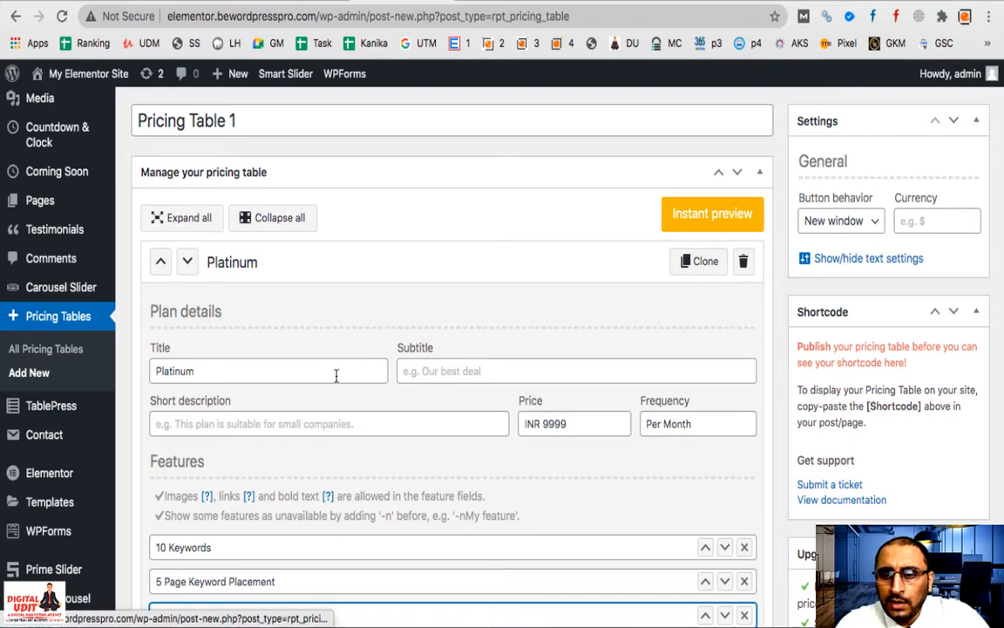
scroll(337, 376, down, 1)
scroll(336, 376, down, 3)
scroll(337, 376, down, 4)
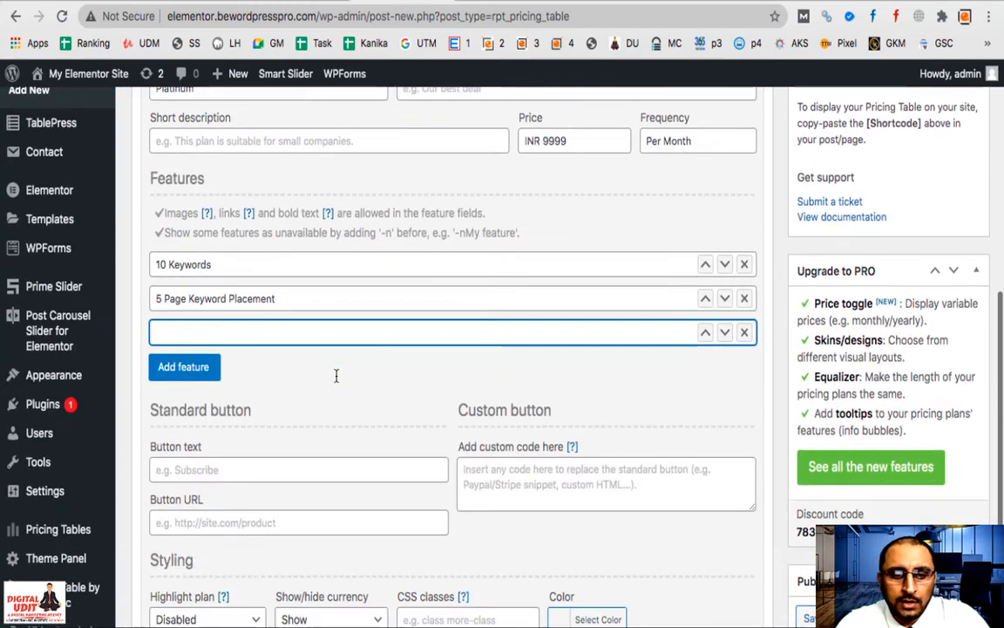
scroll(337, 380, up, 3)
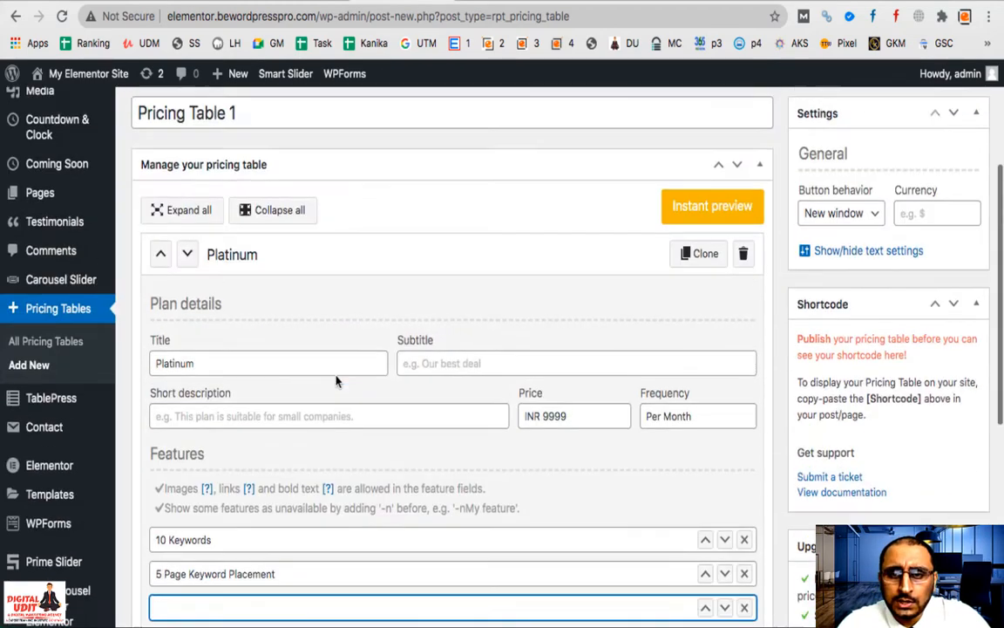
scroll(337, 380, down, 1)
scroll(337, 380, down, 2)
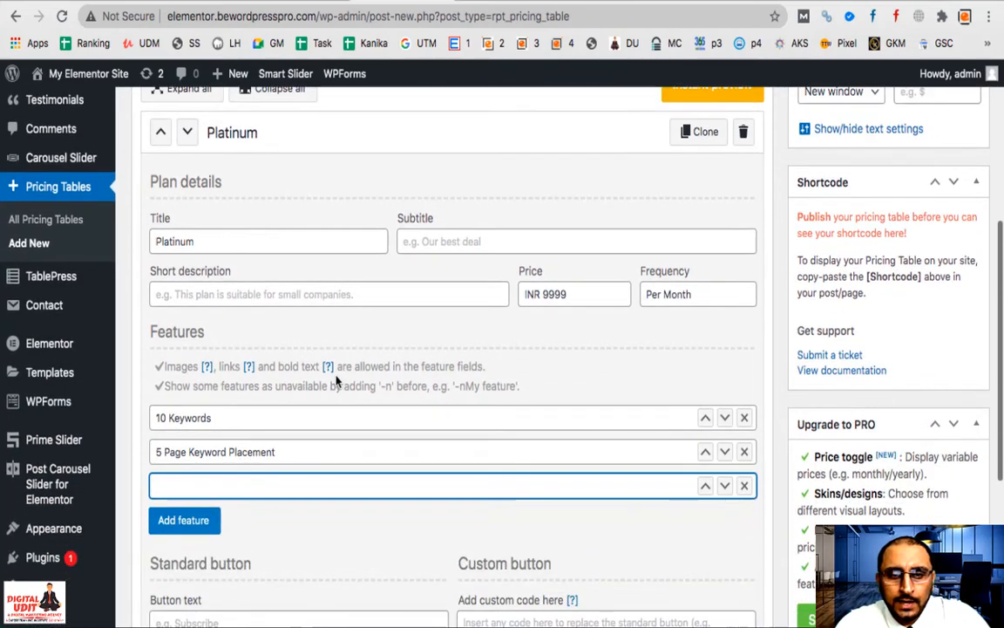
scroll(337, 380, up, 1)
Step: Set the Platinum plan's standard button text to "Contact Us"
scroll(337, 380, down, 4)
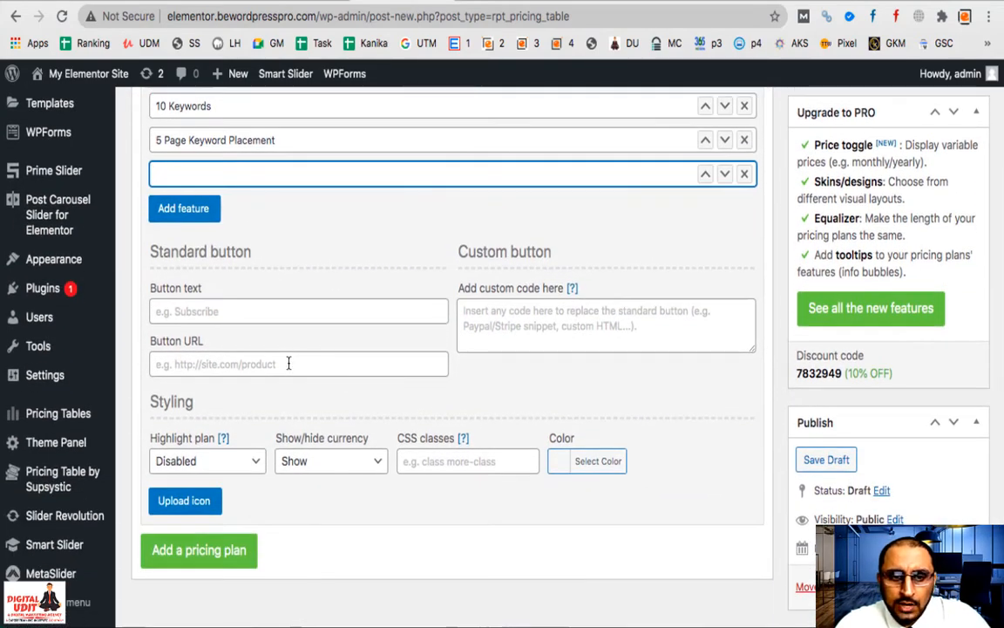
click(269, 314)
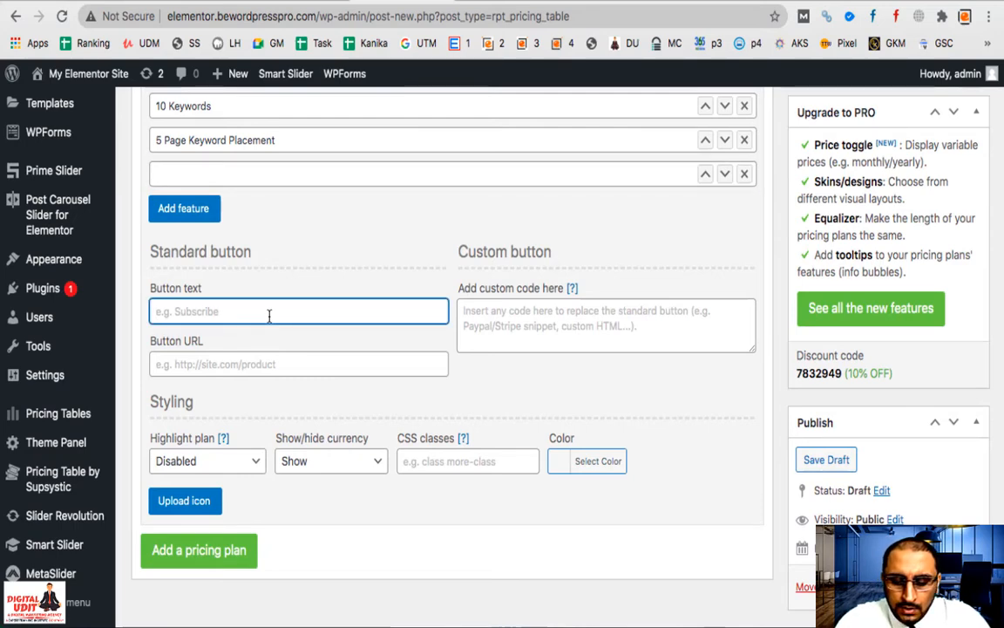
text(COnta)
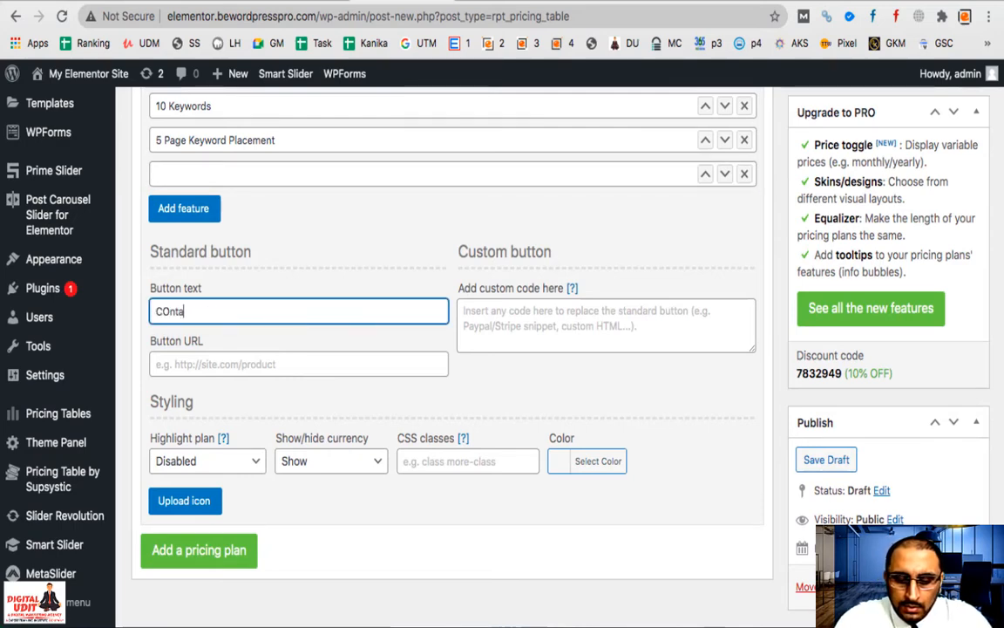
text(ct Us)
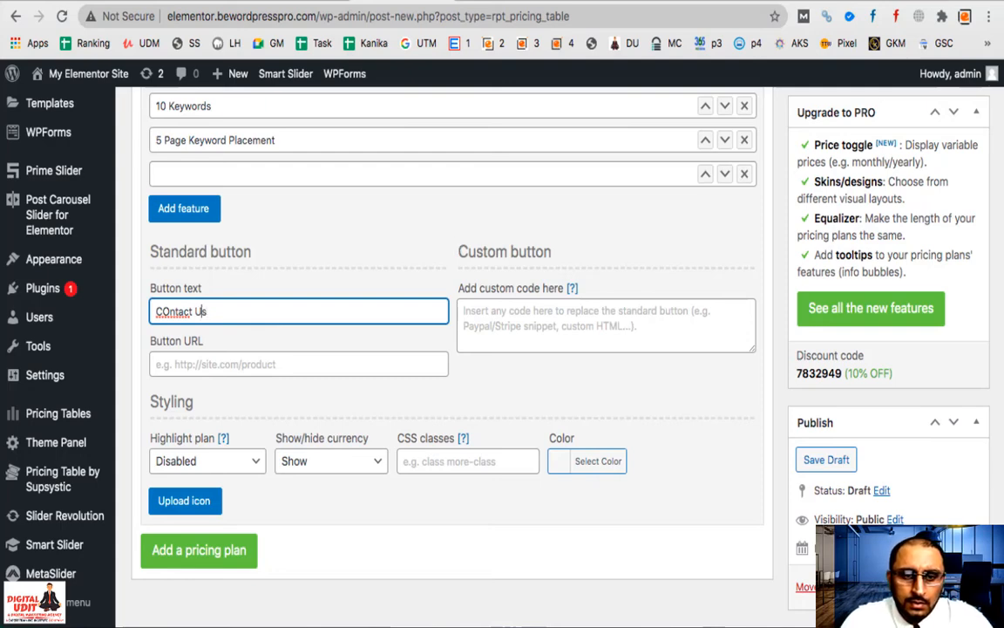
key(BackSpace)
text(o)
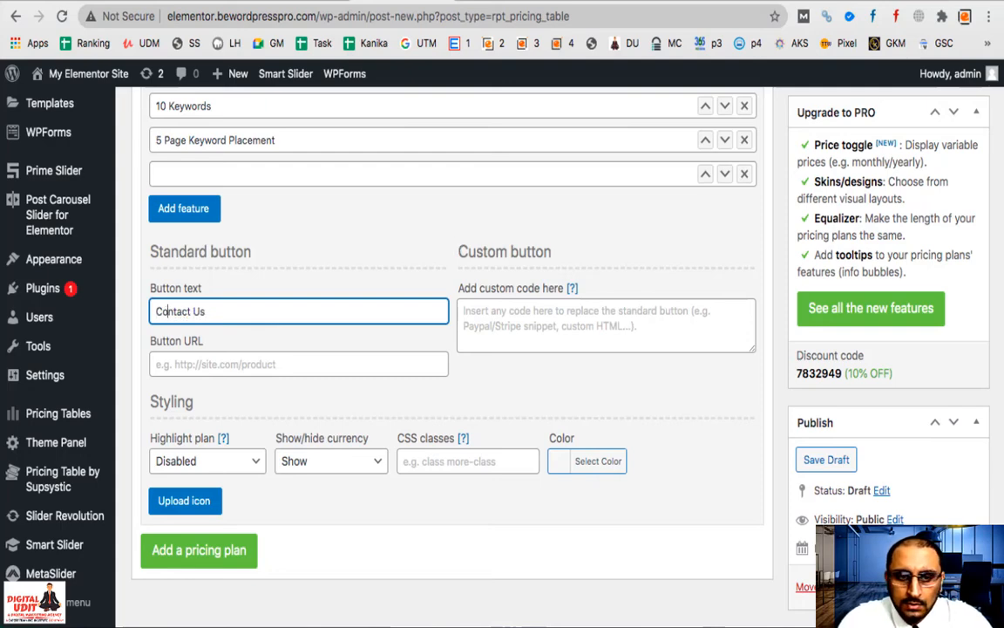
click(414, 366)
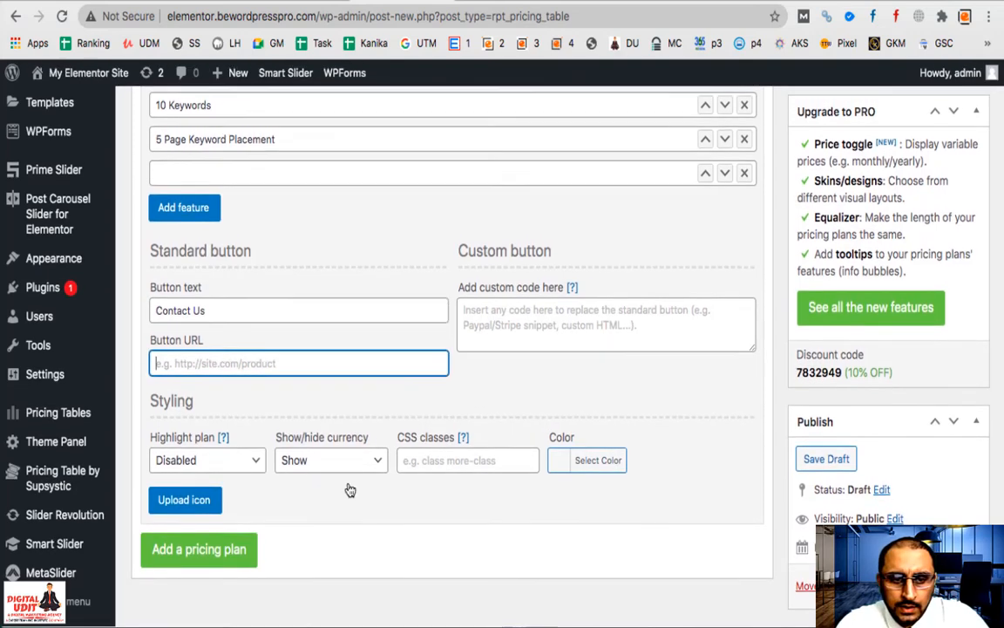
Step: Enable highlighting for the Platinum plan and keep its currency setting on Show
click(219, 462)
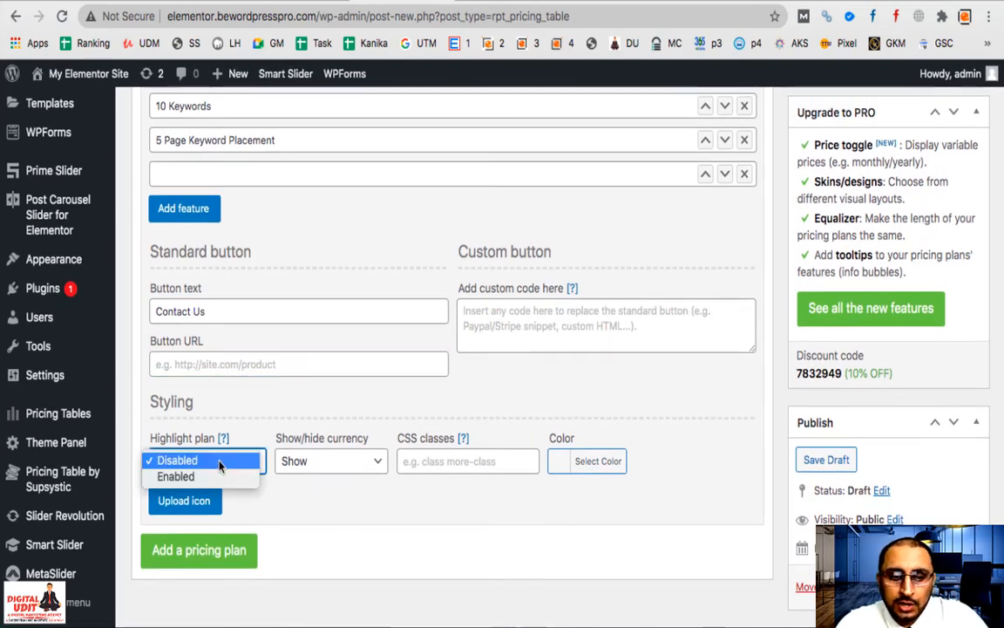
click(219, 476)
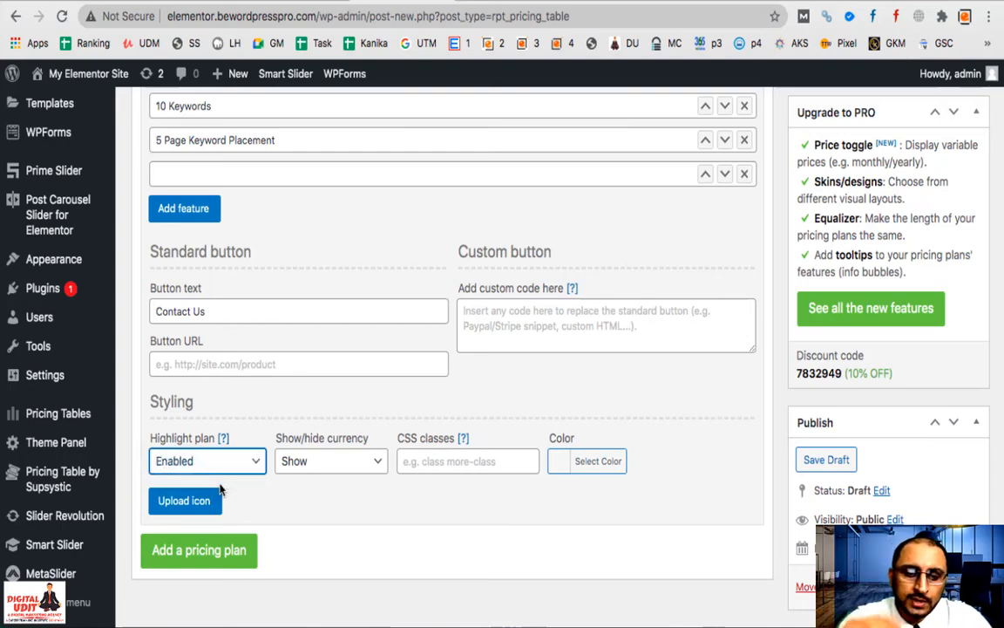
click(330, 463)
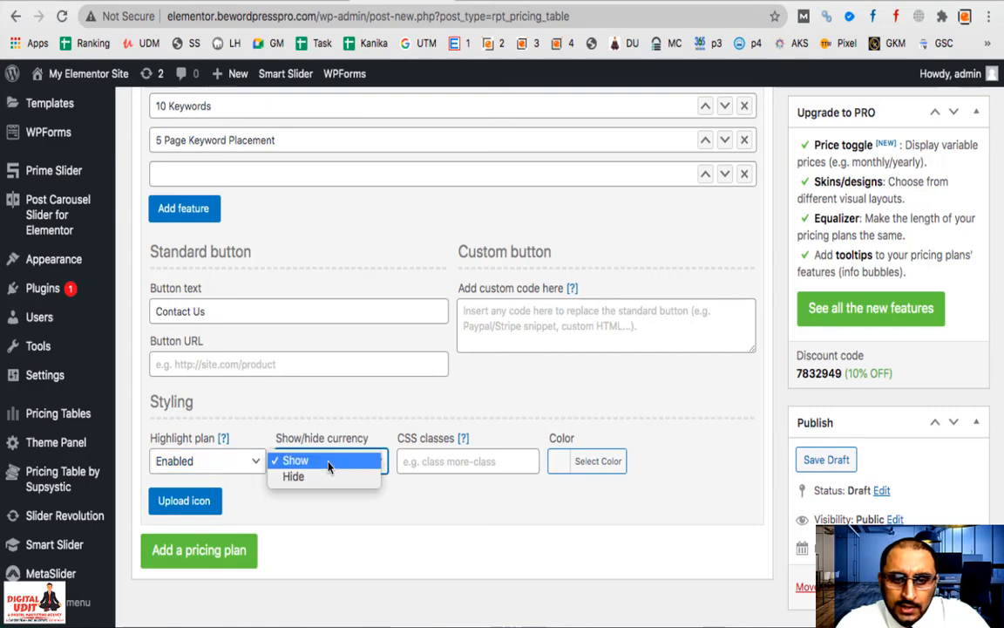
click(397, 491)
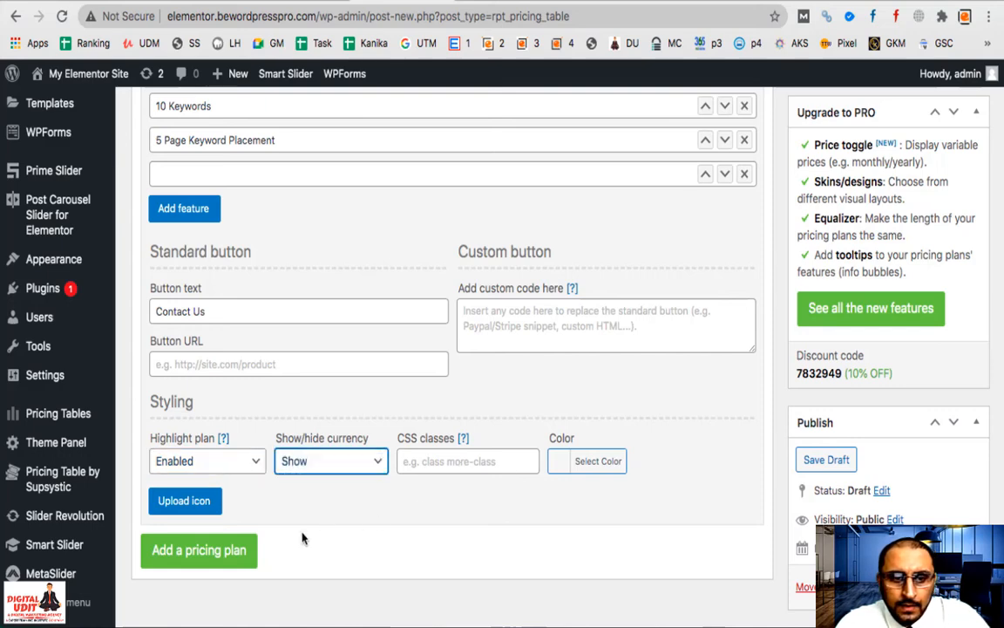
Step: Look over the Platinum plan's details, features and styling, along with the PRO upgrade and publishing options
scroll(302, 539, up, 10)
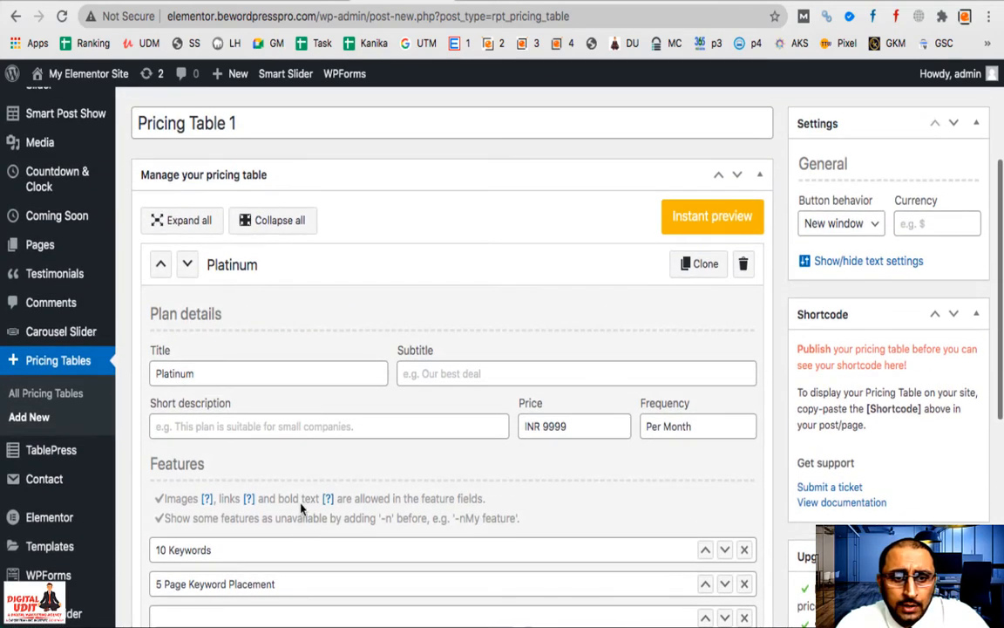
scroll(271, 410, up, 2)
scroll(271, 412, down, 3)
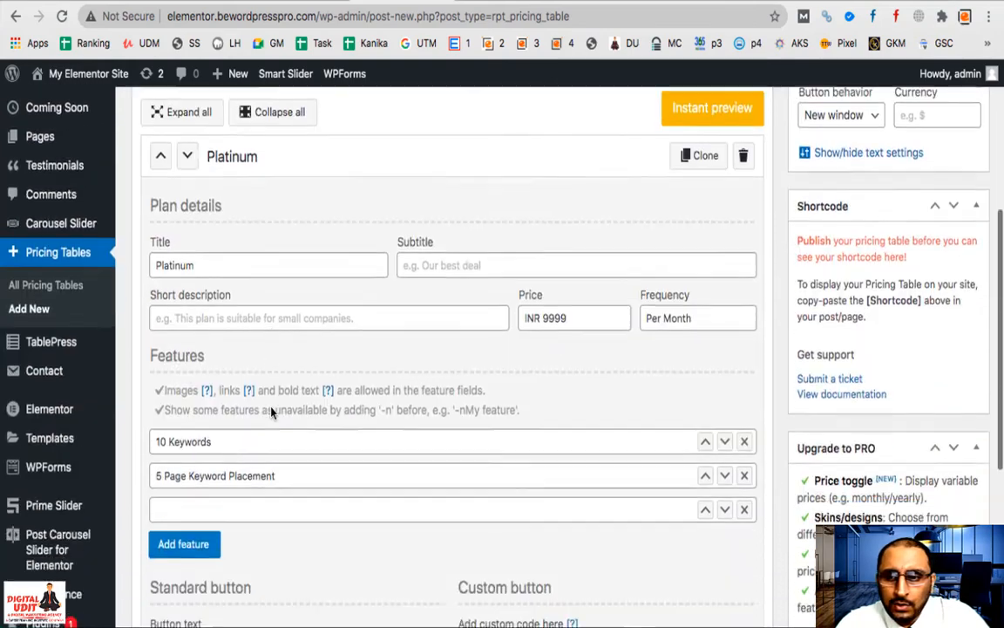
scroll(271, 411, down, 5)
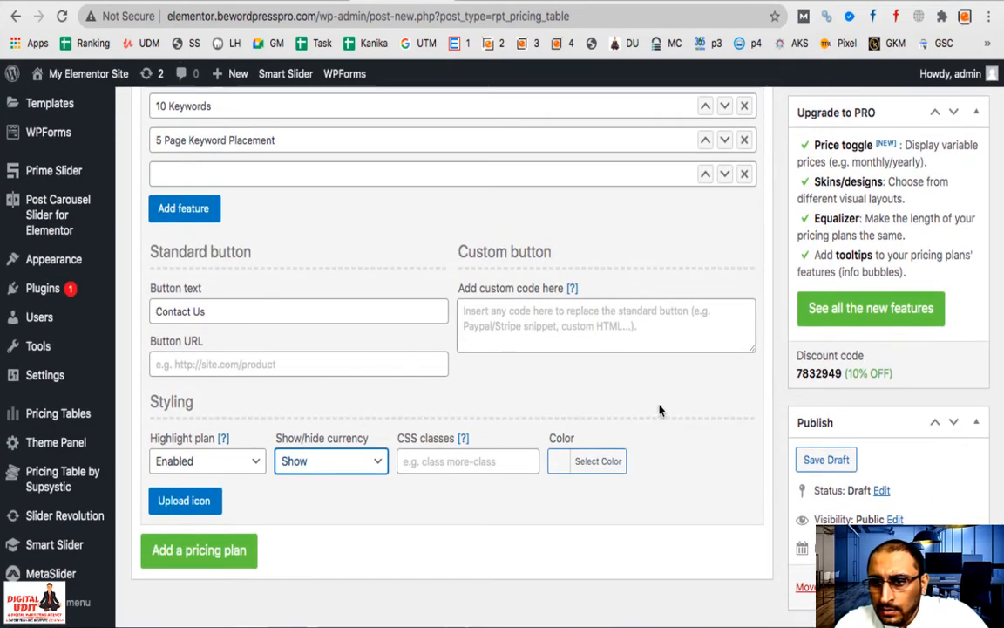
scroll(660, 410, up, 3)
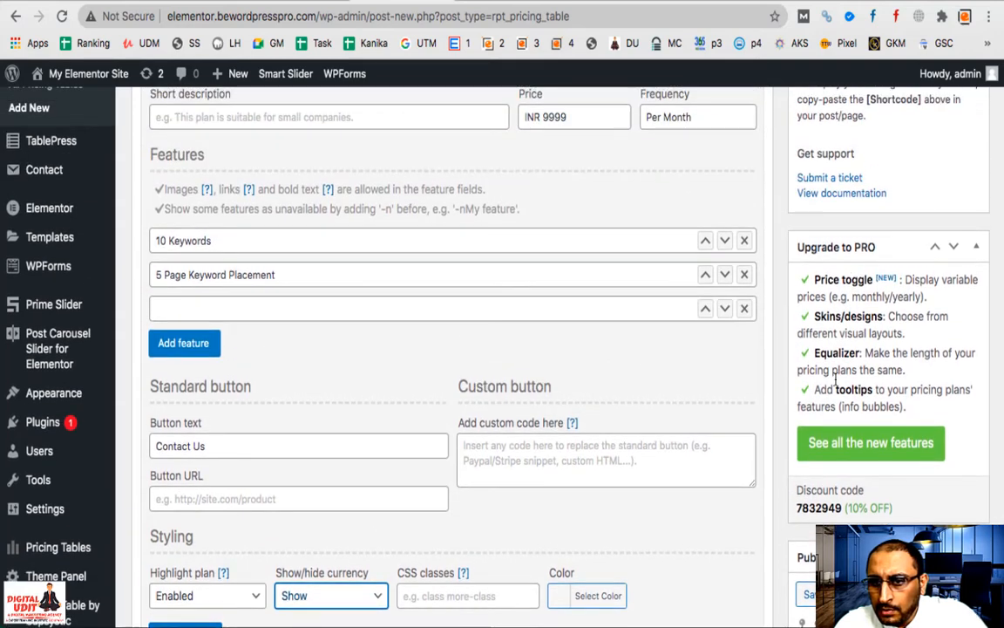
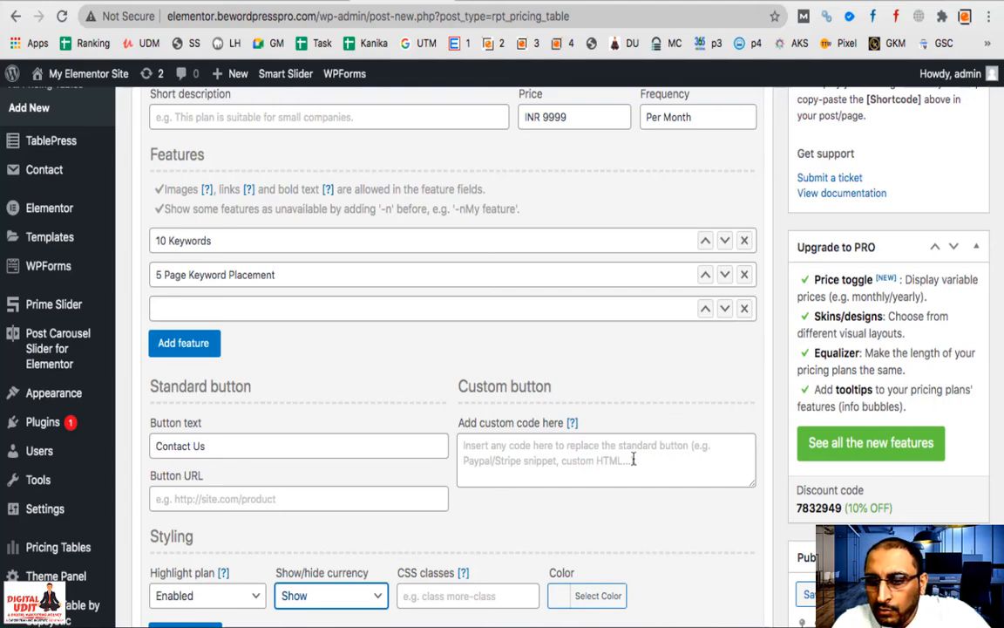
scroll(812, 553, down, 3)
scroll(813, 553, up, 1)
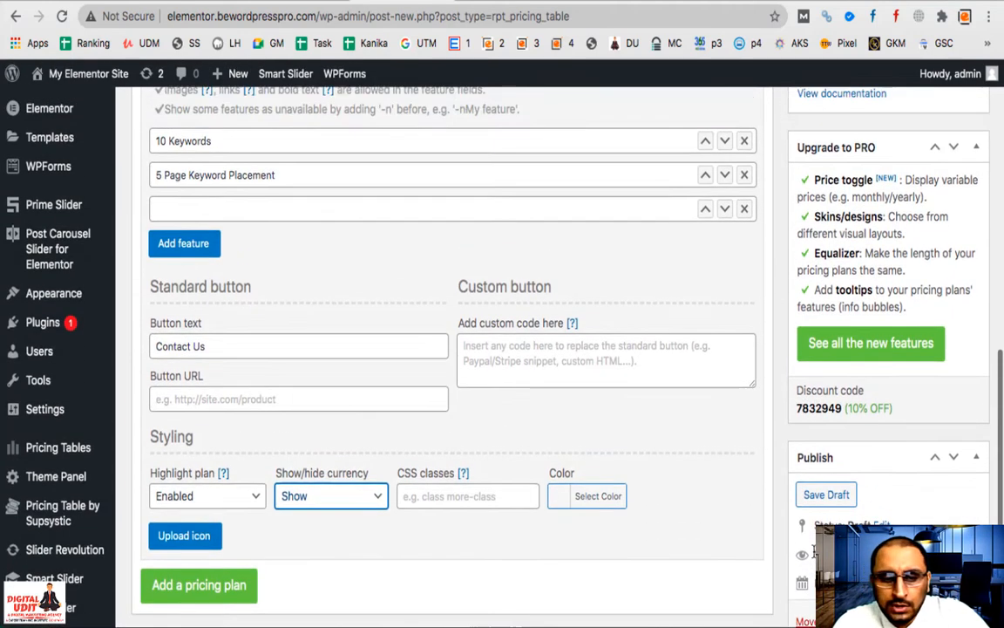
scroll(816, 554, down, 1)
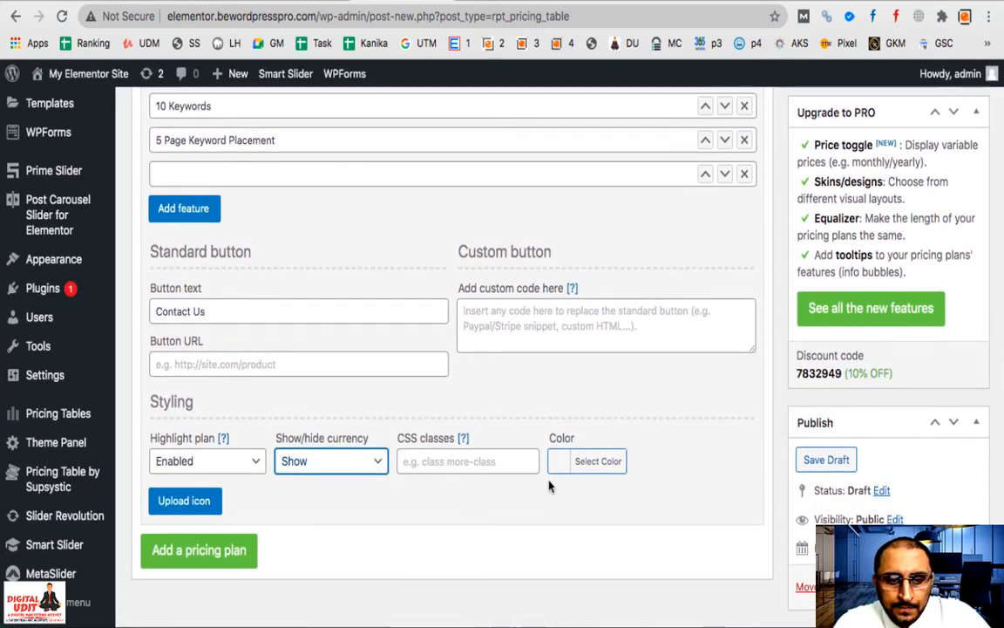
scroll(550, 486, up, 9)
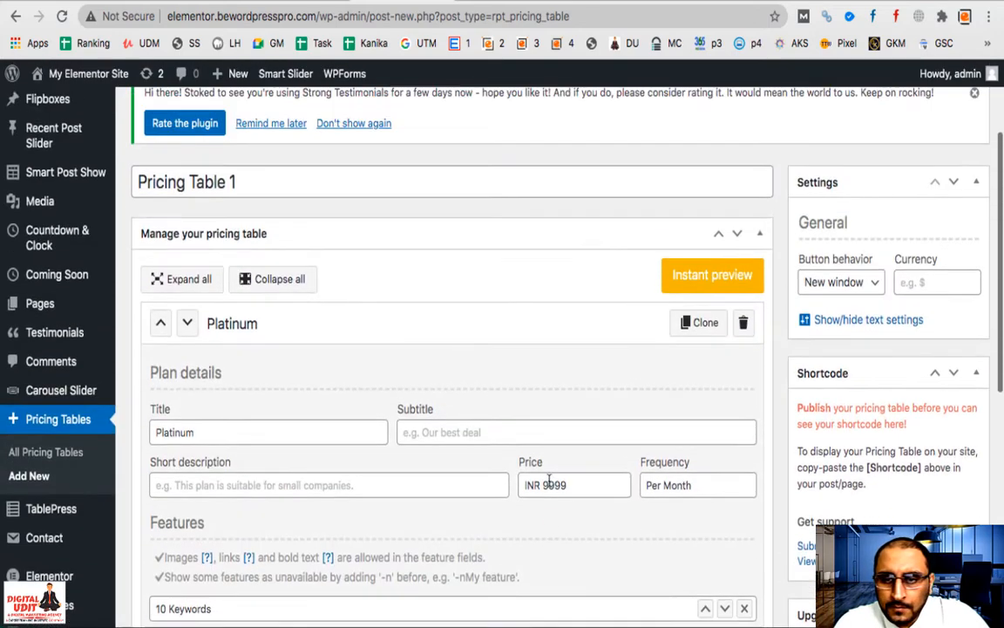
Step: Clone the Platinum plan and title the copy "GOLD"
scroll(550, 480, down, 2)
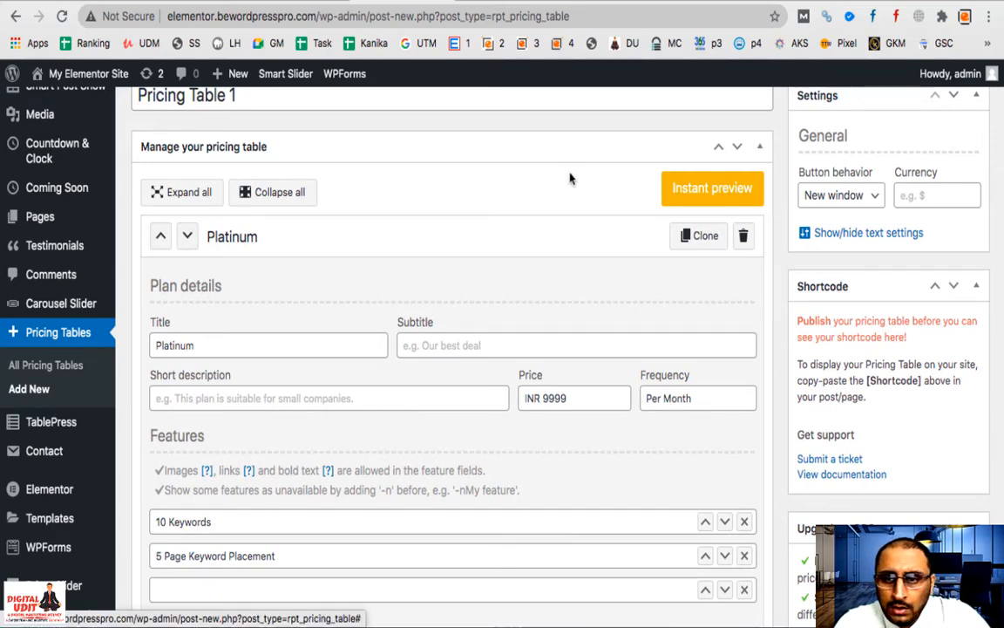
click(689, 238)
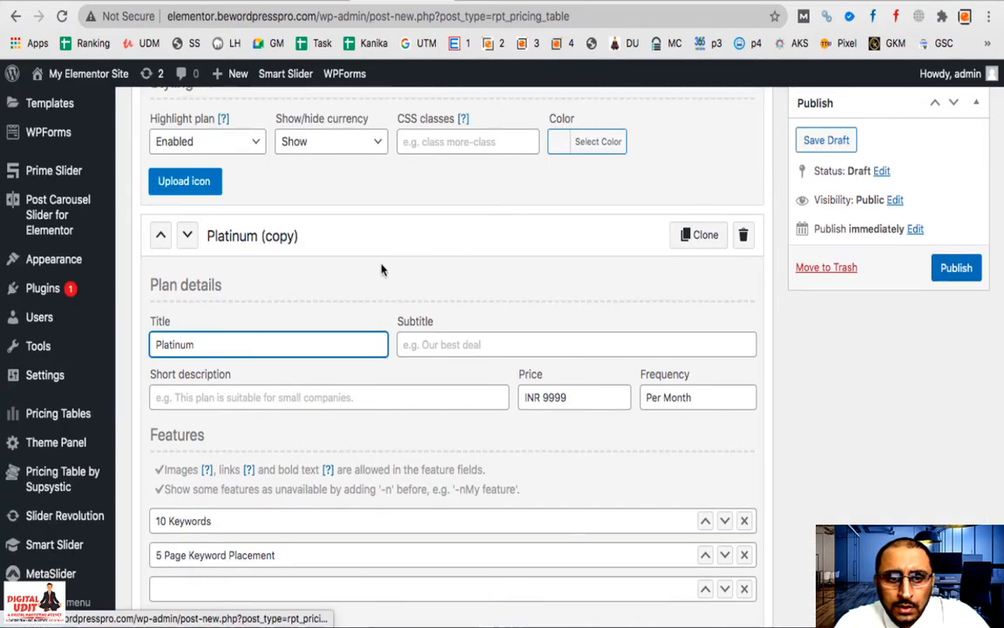
scroll(268, 331, down, 4)
scroll(241, 298, down, 1)
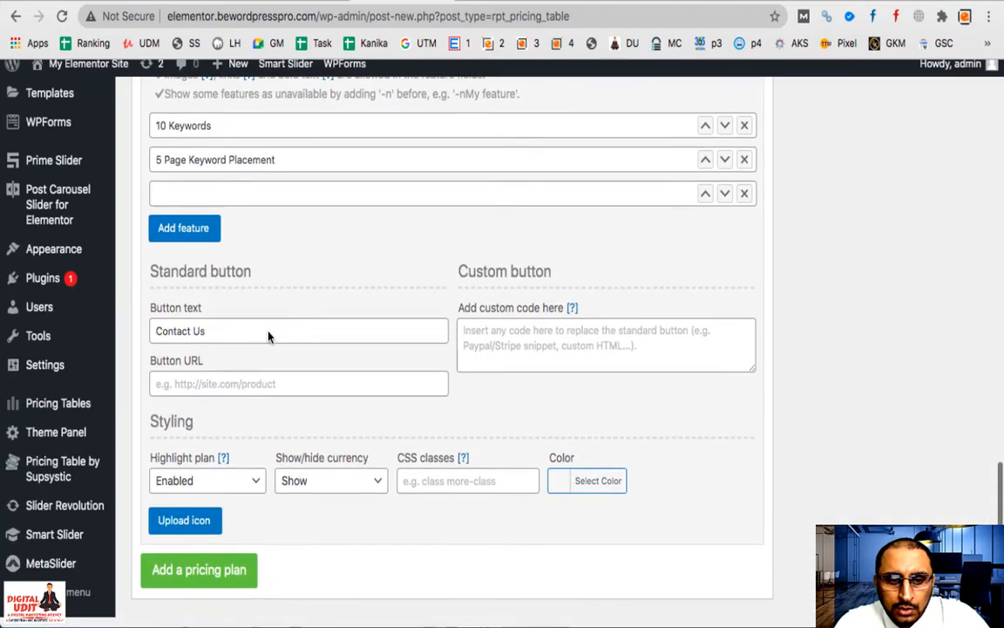
scroll(298, 447, up, 6)
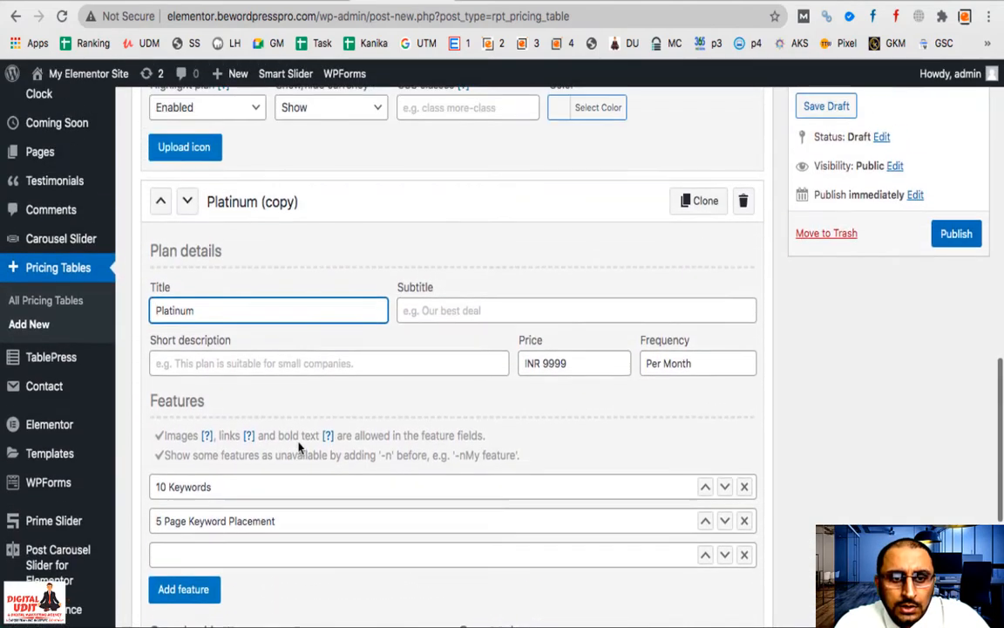
scroll(298, 447, up, 10)
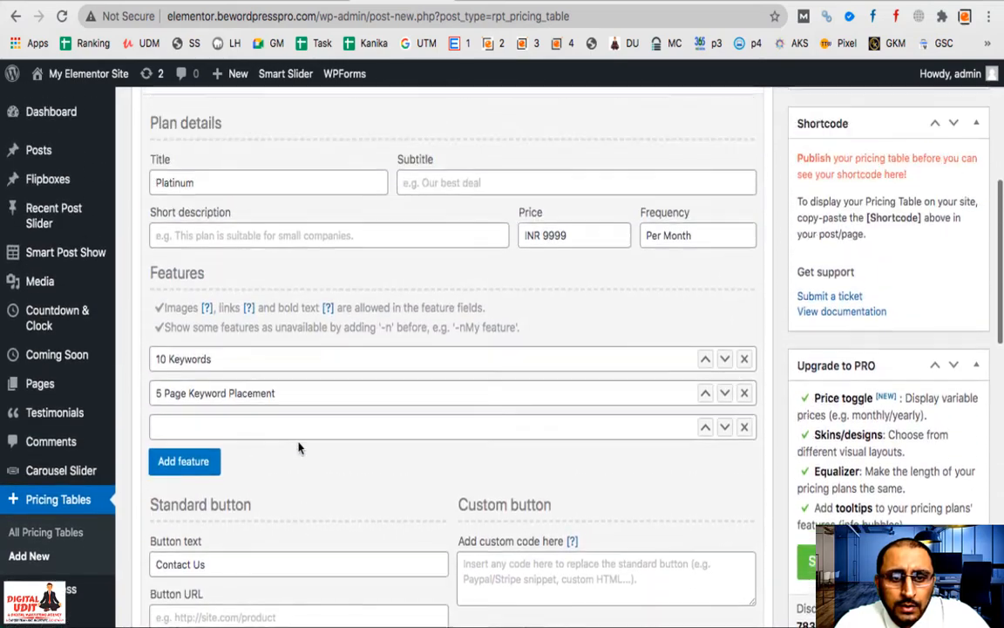
scroll(240, 348, down, 15)
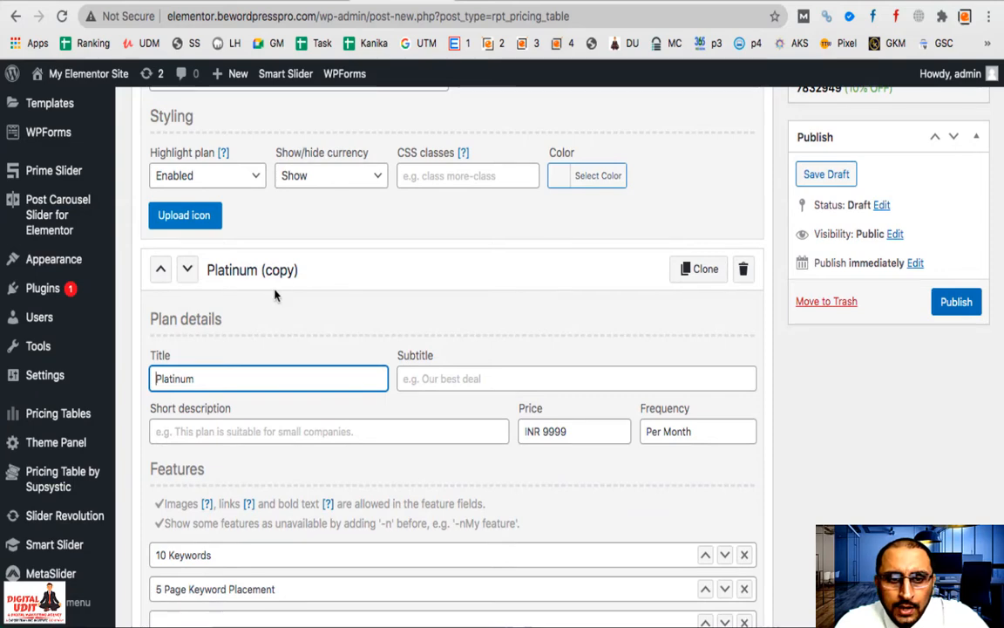
double_click(236, 380)
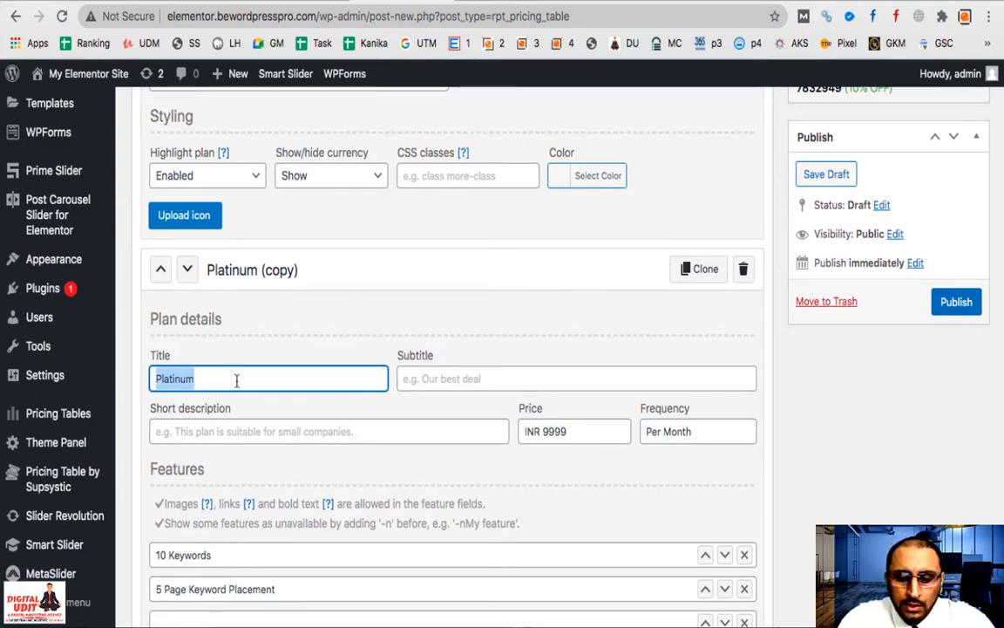
text(GOLD)
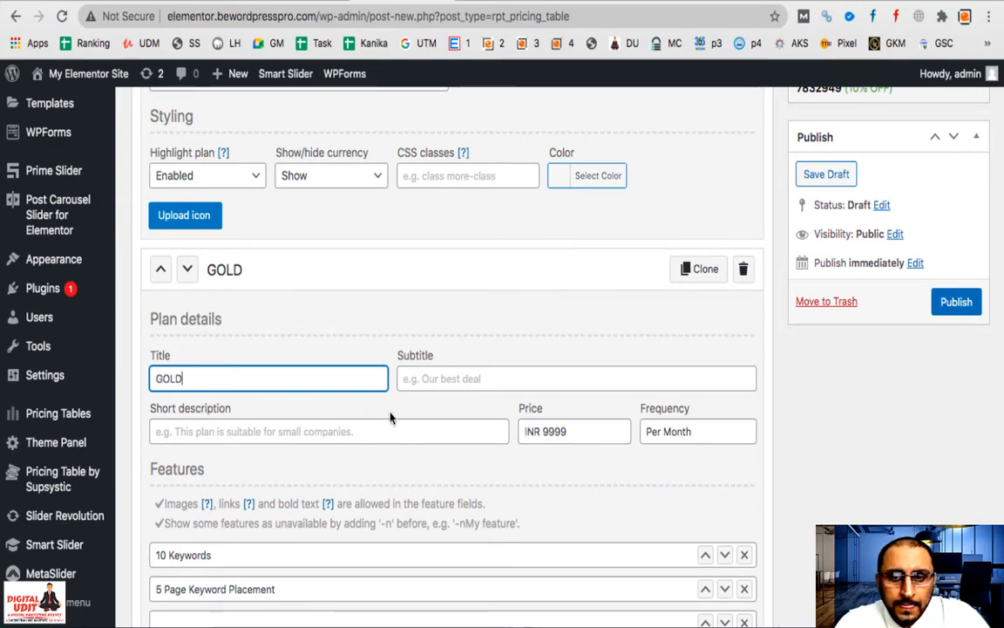
Step: Set the GOLD plan's price to "INR 12,999"
scroll(390, 418, up, 2)
scroll(391, 419, down, 2)
scroll(390, 419, down, 2)
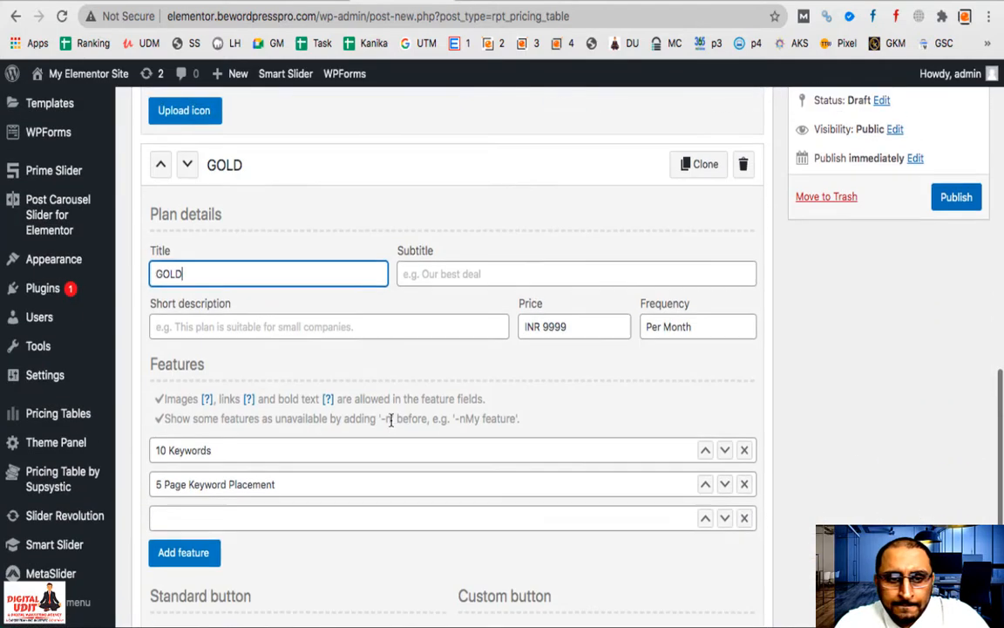
scroll(391, 419, down, 1)
click(555, 312)
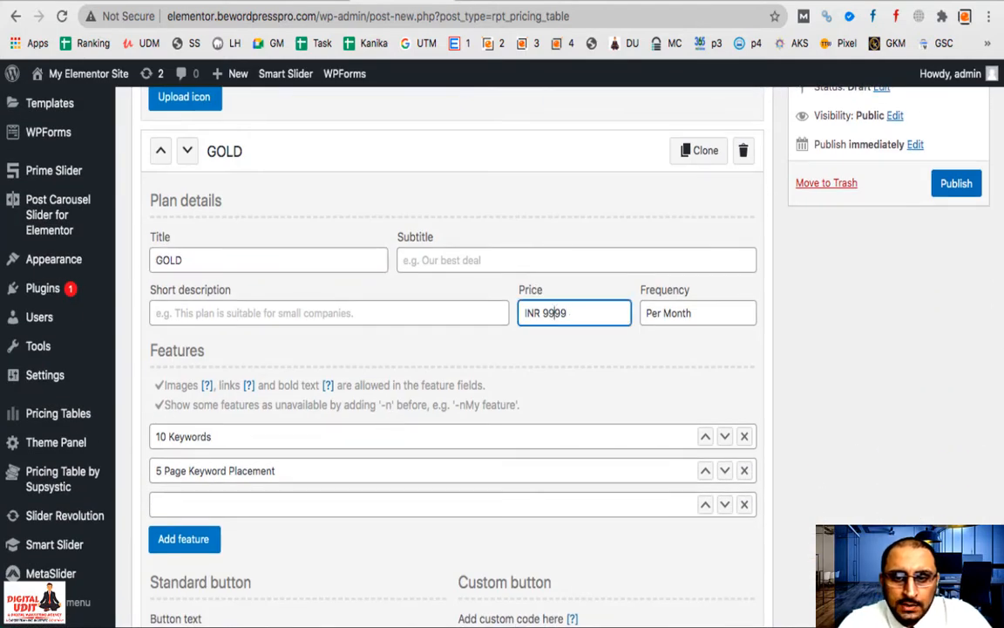
double_click(547, 312)
text(1299)
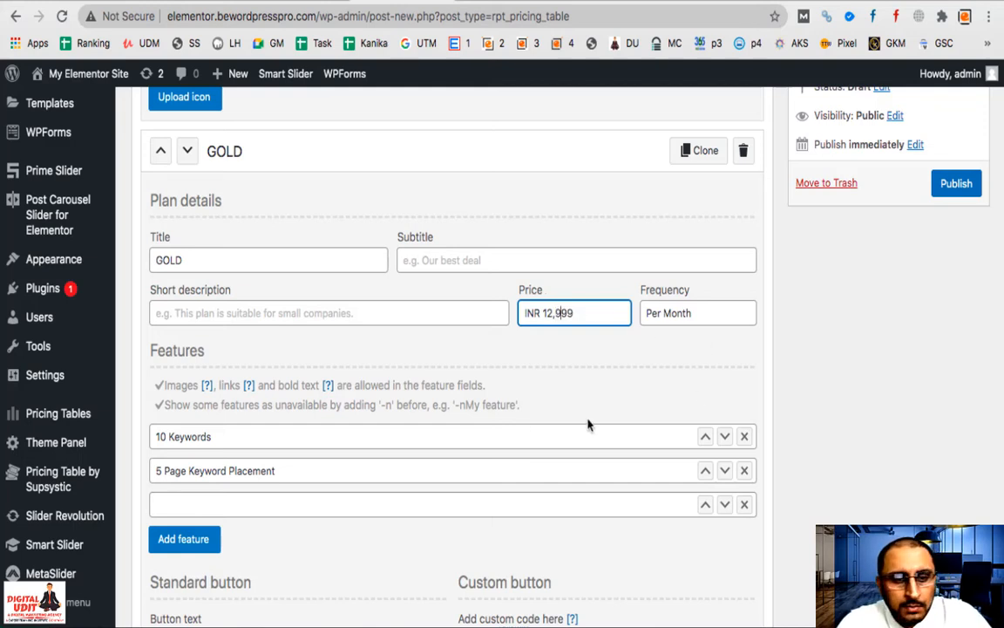
Step: Change the GOLD plan's features to "15 Keywords" and "10 Page Keyword Placement"
click(165, 436)
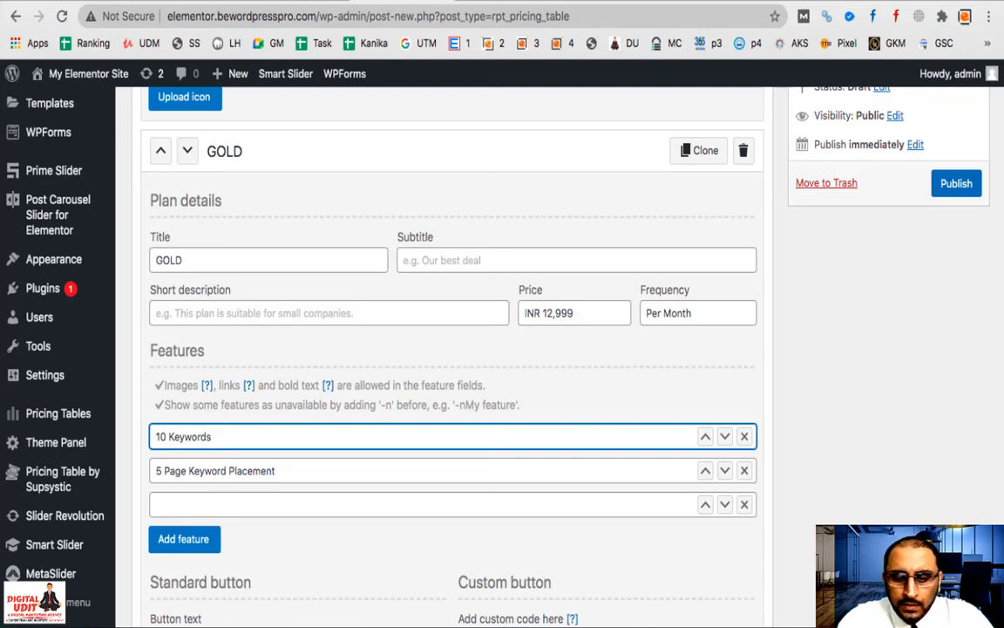
key(BackSpace)
text(5)
drag(163, 472, 111, 474)
text(10)
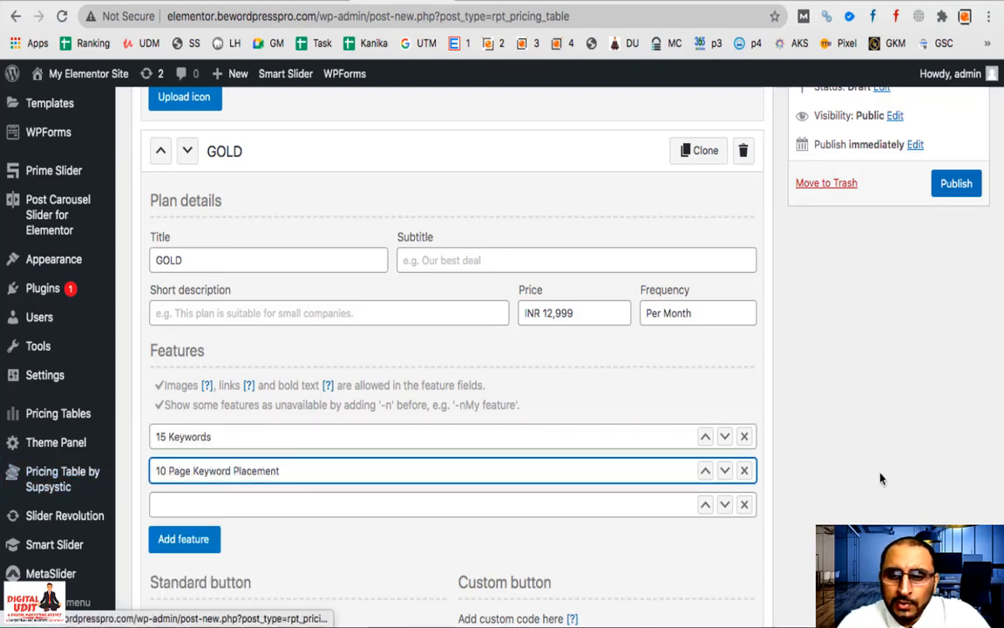
click(852, 494)
Step: Publish Pricing Table 1 and select its shortcode text
scroll(567, 489, down, 5)
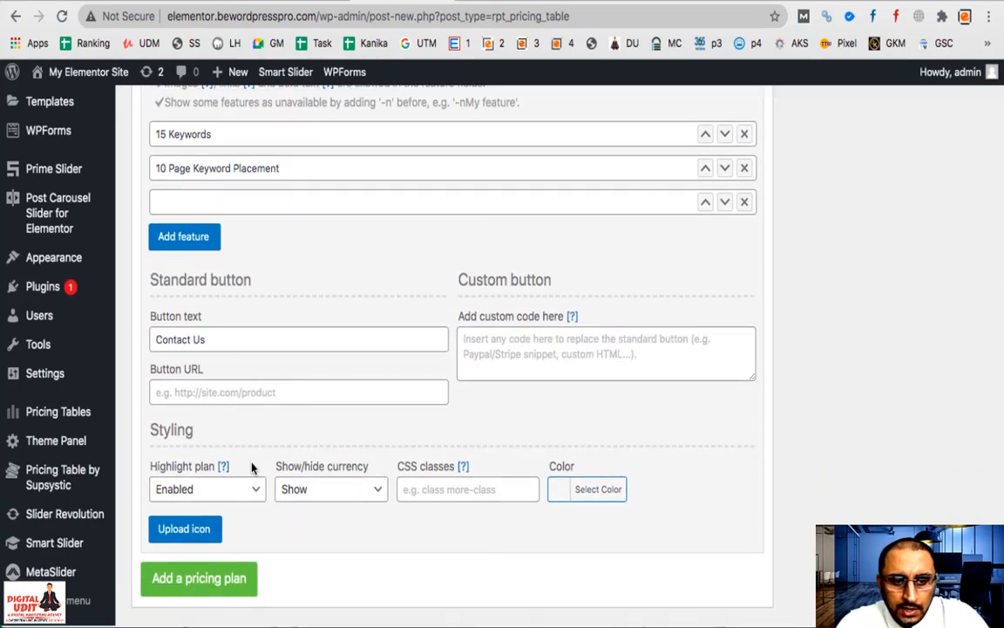
scroll(789, 408, down, 1)
scroll(791, 408, up, 1)
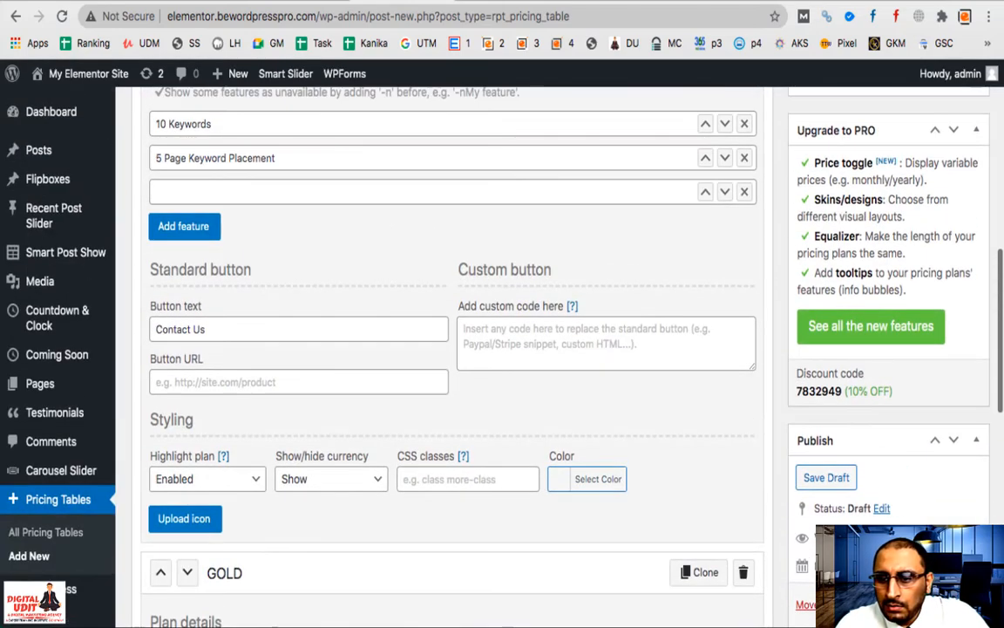
click(826, 477)
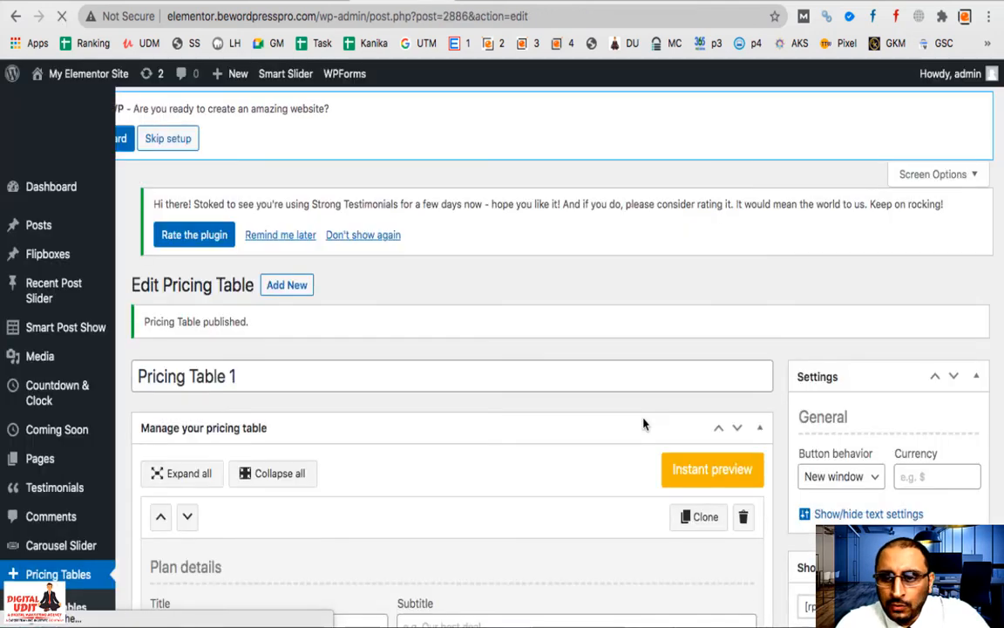
scroll(644, 424, down, 2)
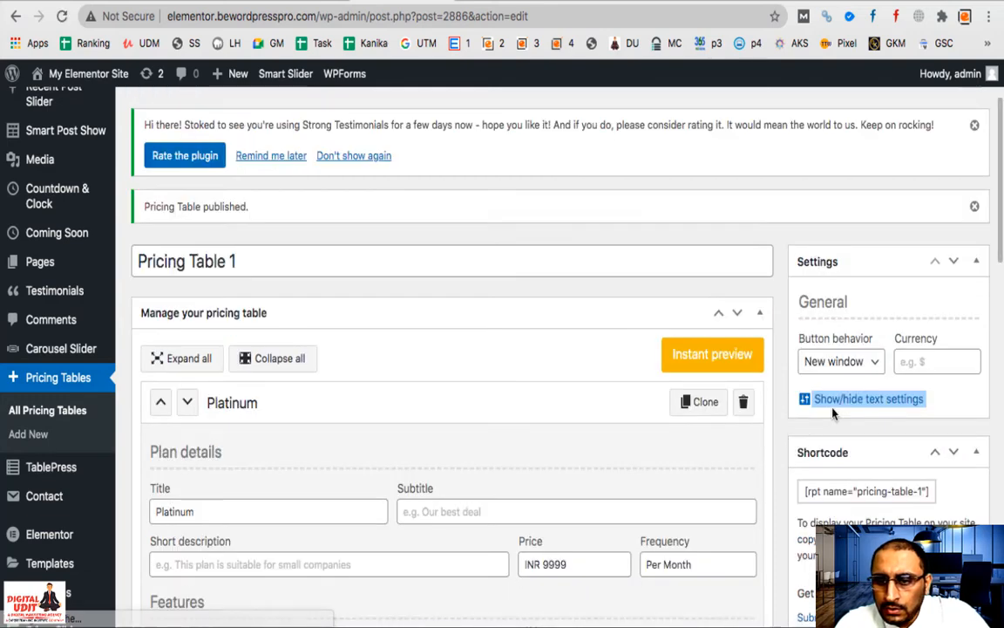
triple_click(838, 493)
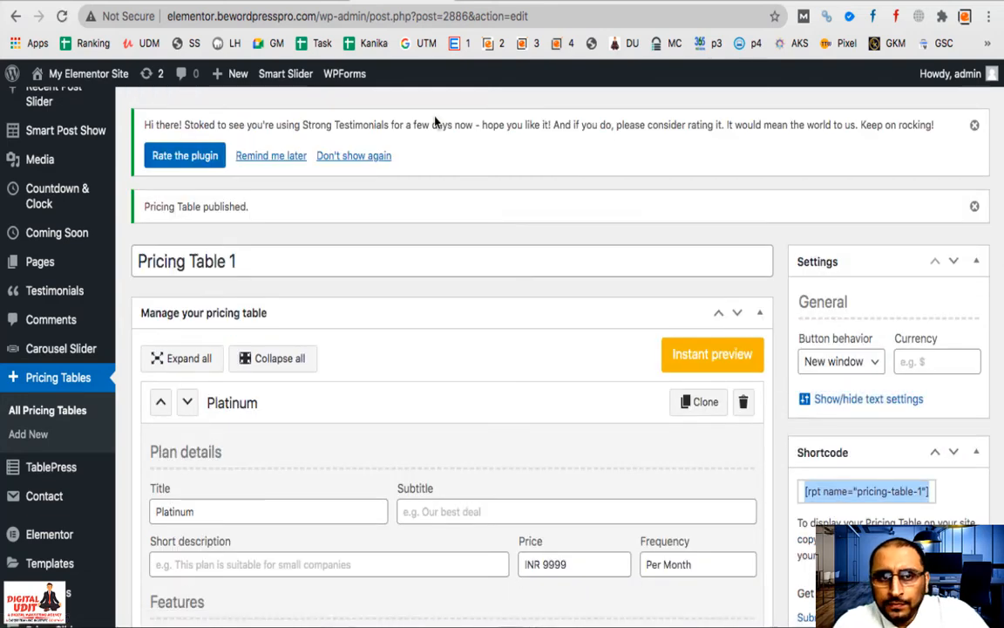
Step: Keep the table's button behavior on New window and set its currency to "INR"
click(842, 369)
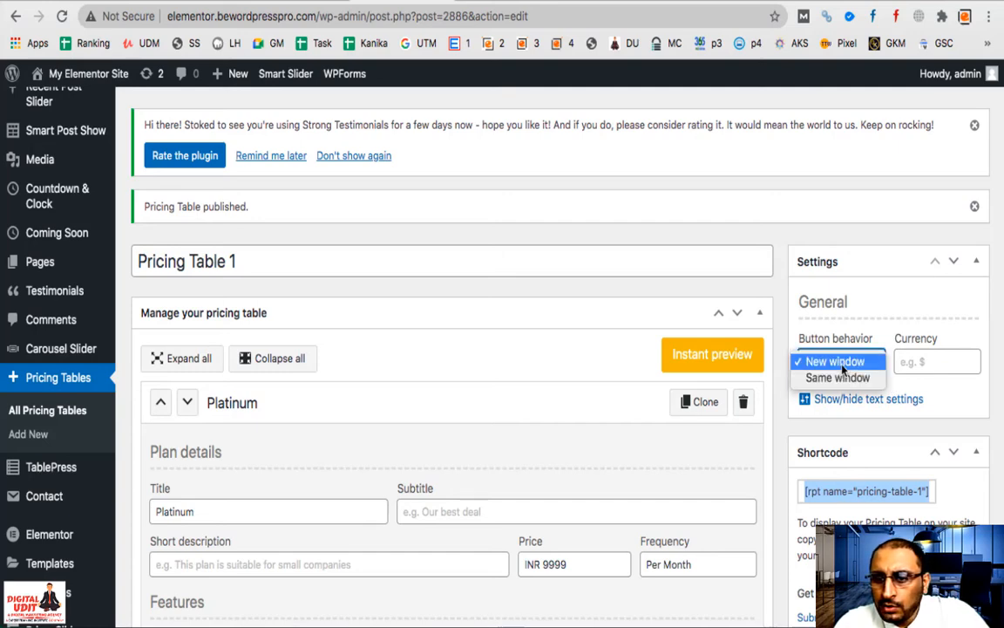
click(842, 365)
click(916, 361)
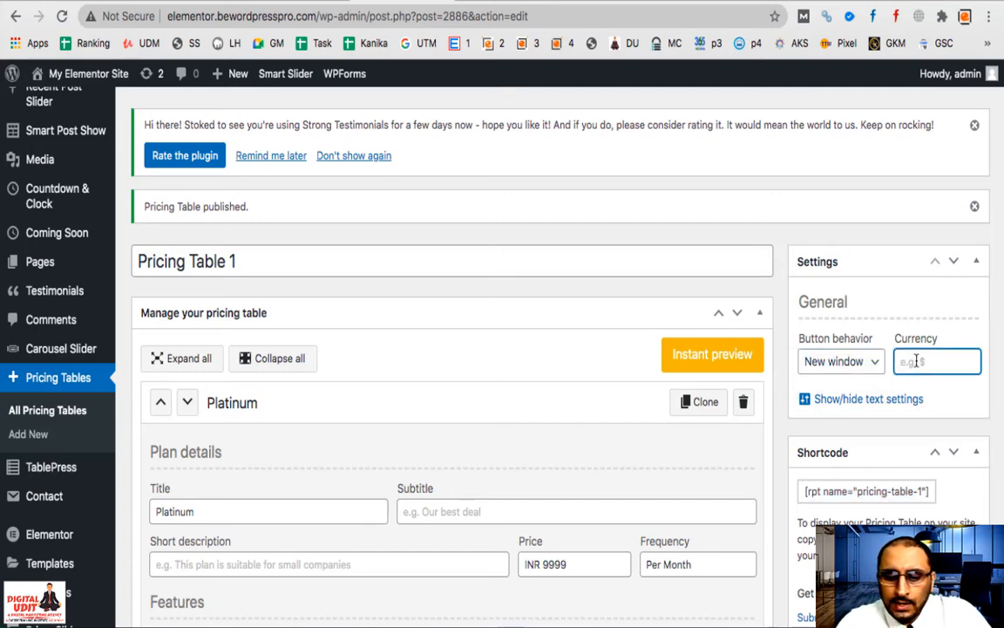
text(INR)
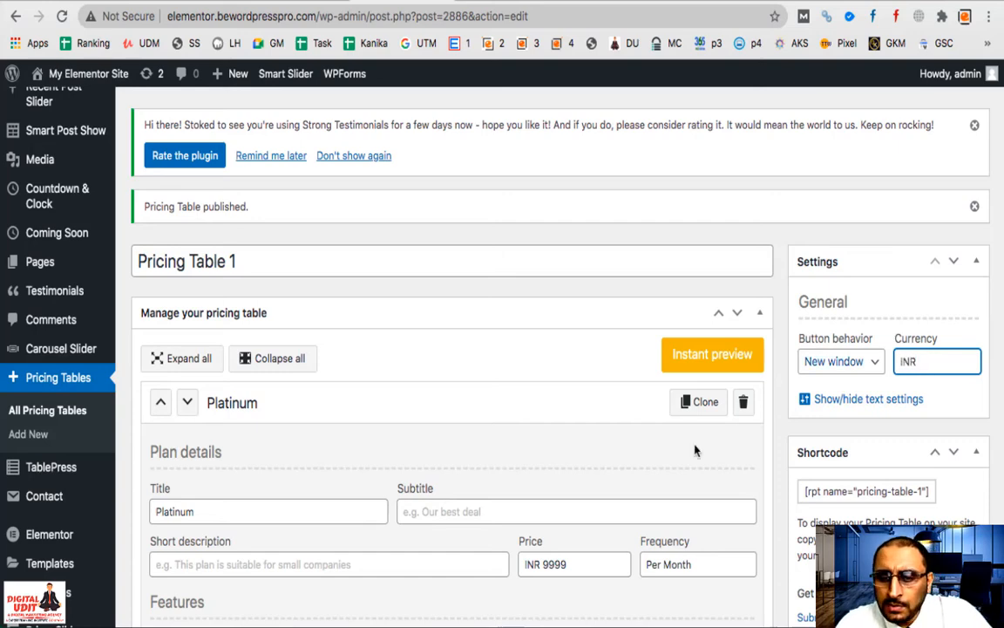
Step: Remove the INR prefix from the Platinum plan's price so that it reads 9999
click(544, 565)
key(BackSpace)
key(BackSpace)
key(BackSpace)
key(BackSpace)
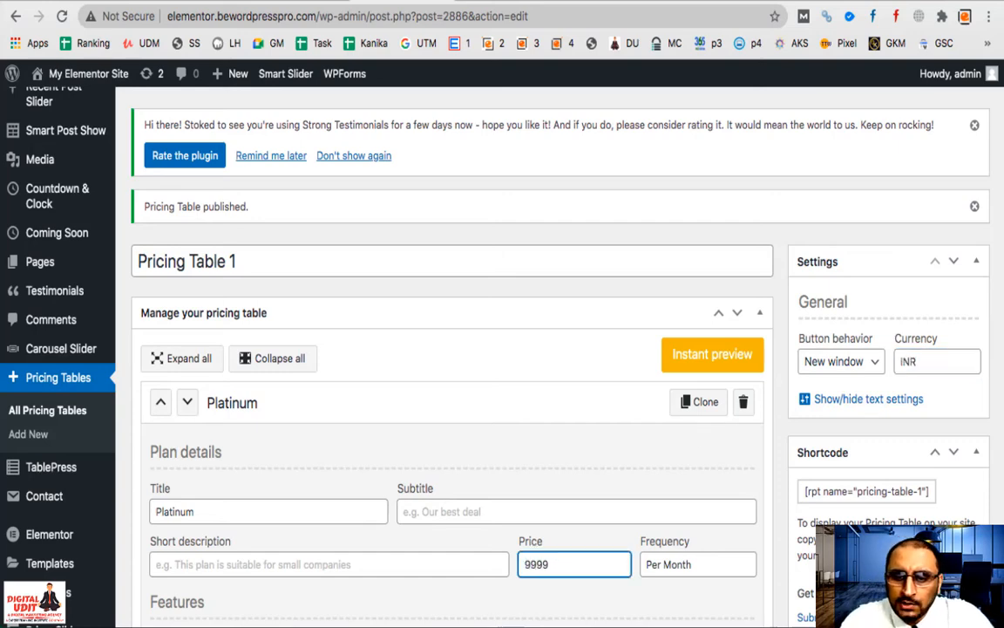
scroll(830, 494, down, 3)
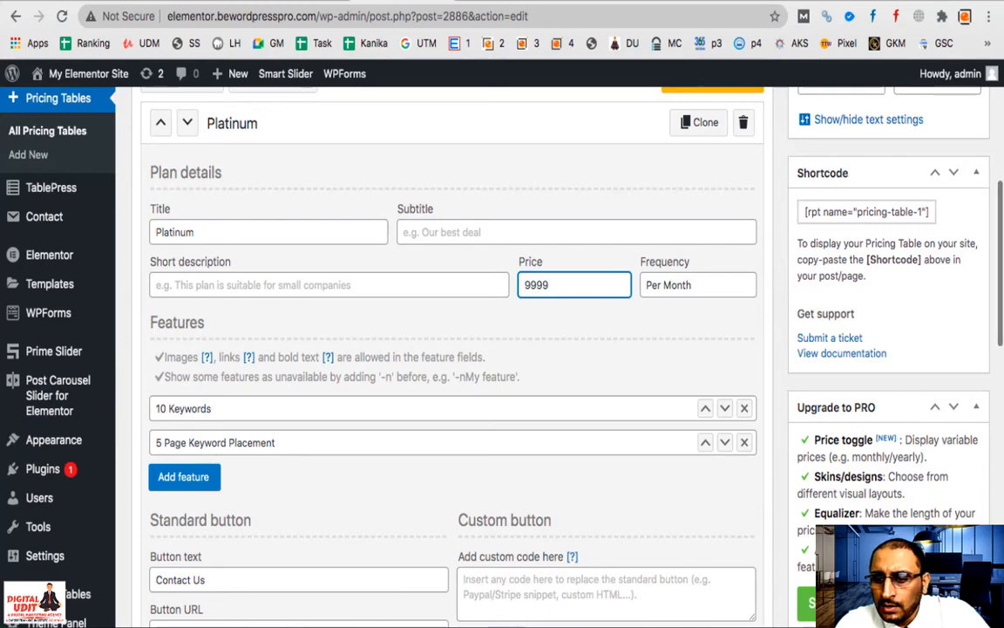
Step: Update Pricing Table 1 and copy its shortcode
scroll(907, 504, down, 4)
click(954, 506)
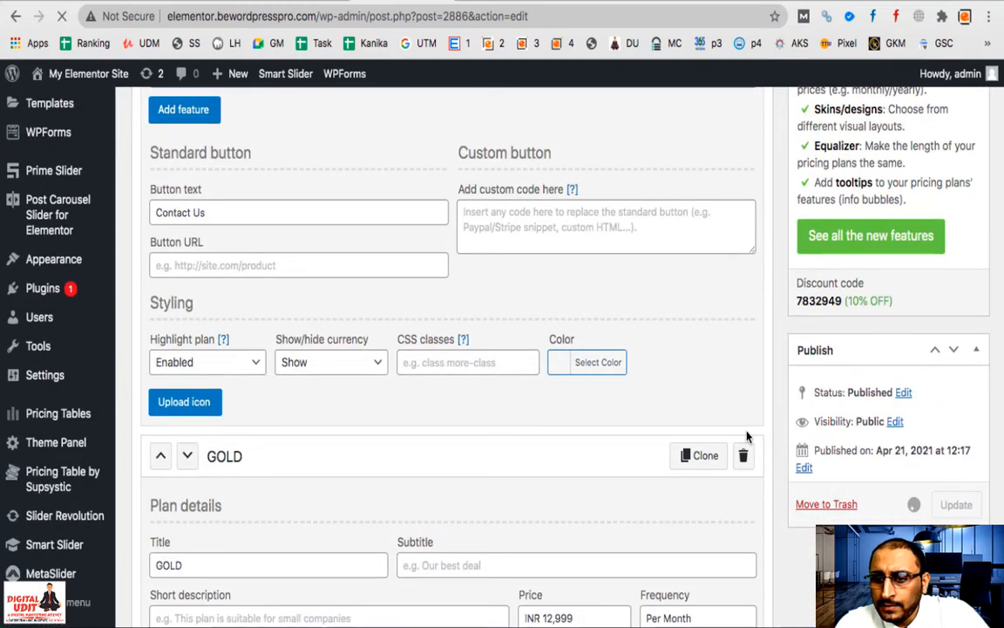
scroll(867, 514, down, 3)
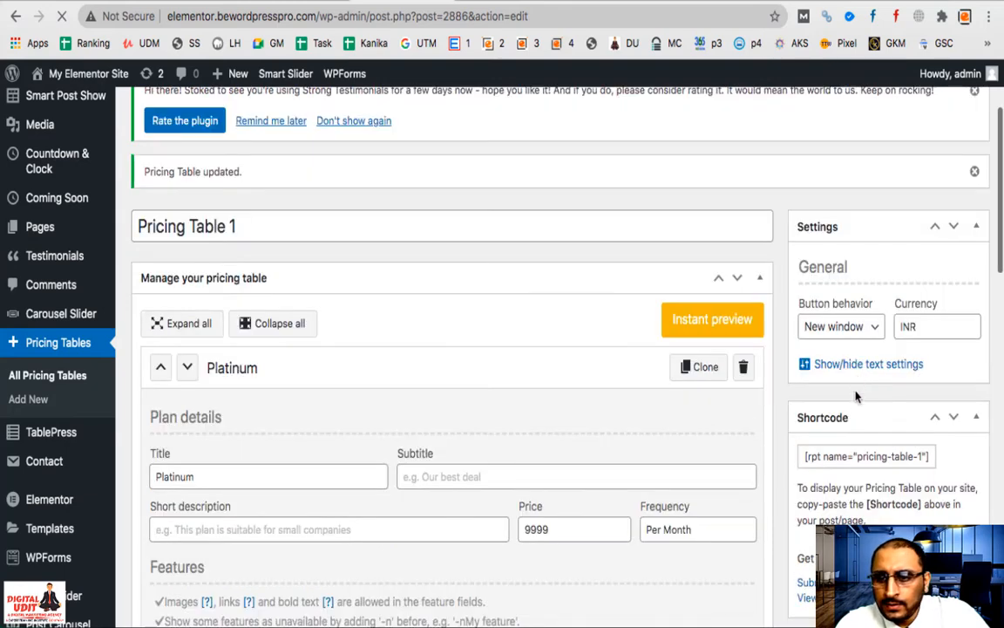
double_click(843, 457)
triple_click(843, 456)
key(ctrl+c)
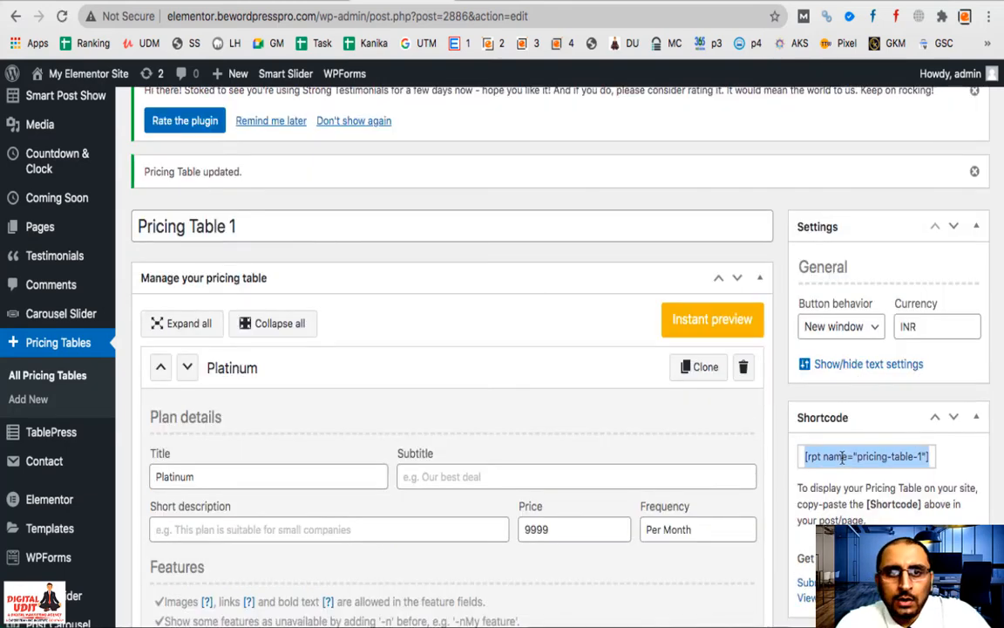
Step: In the Elementor editor, add a single-column section at the end of the page and enable Stretch Section
click(205, 2)
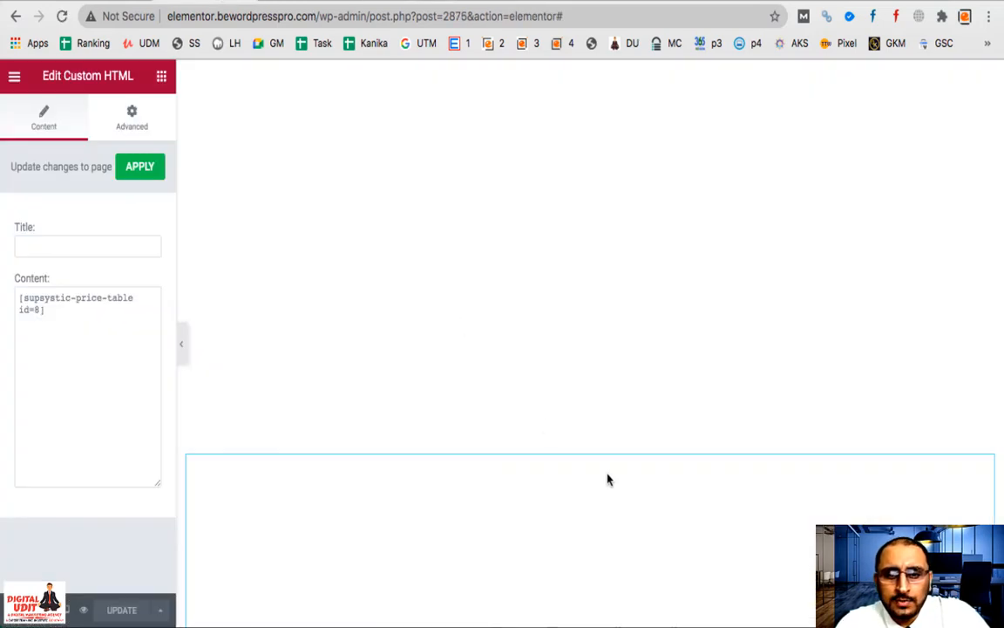
scroll(611, 482, down, 5)
scroll(611, 482, down, 15)
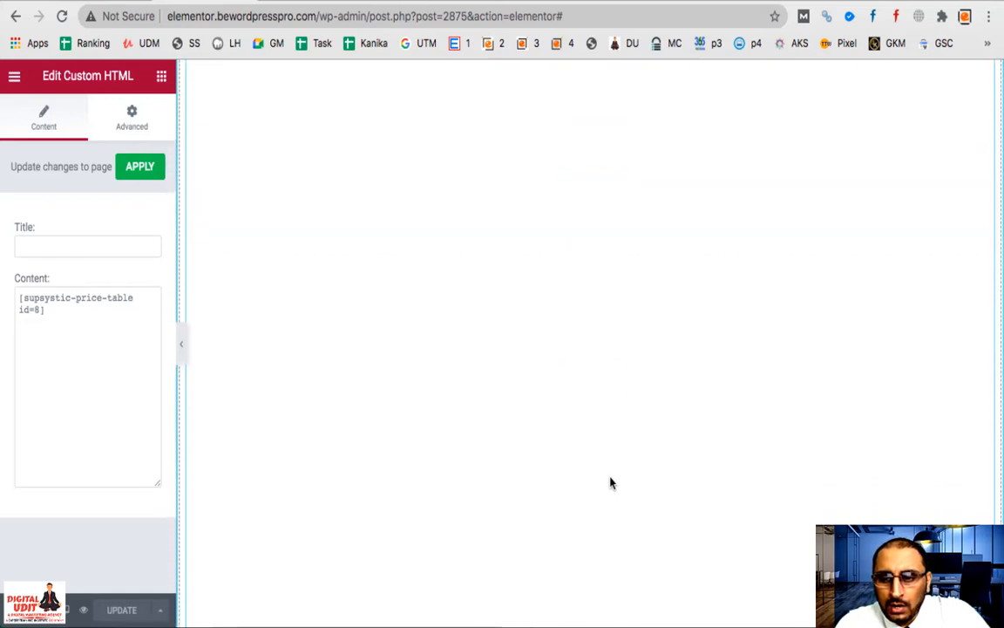
scroll(610, 482, up, 3)
scroll(610, 482, down, 5)
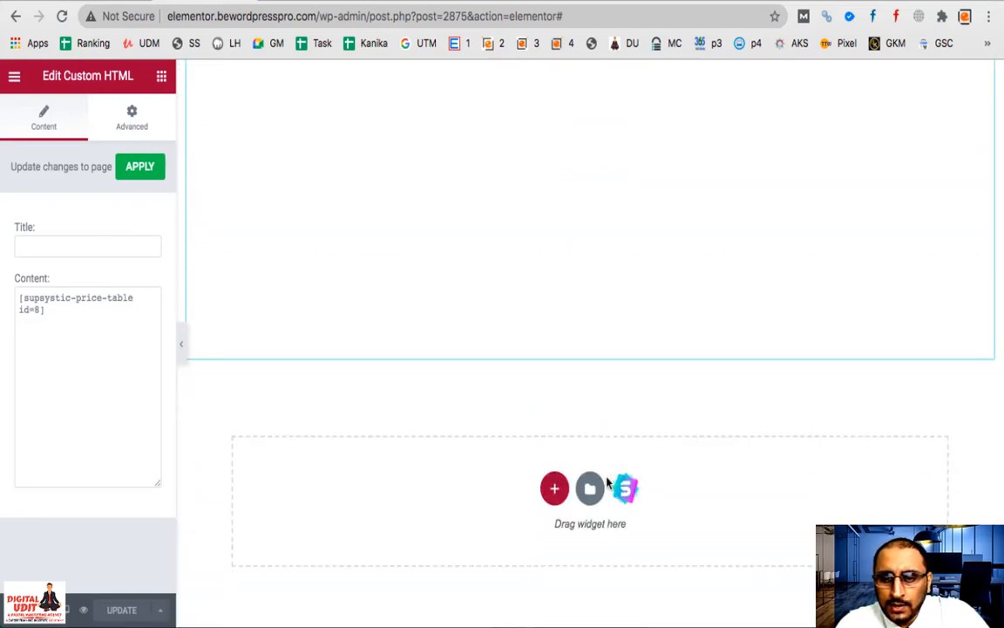
click(553, 487)
click(387, 538)
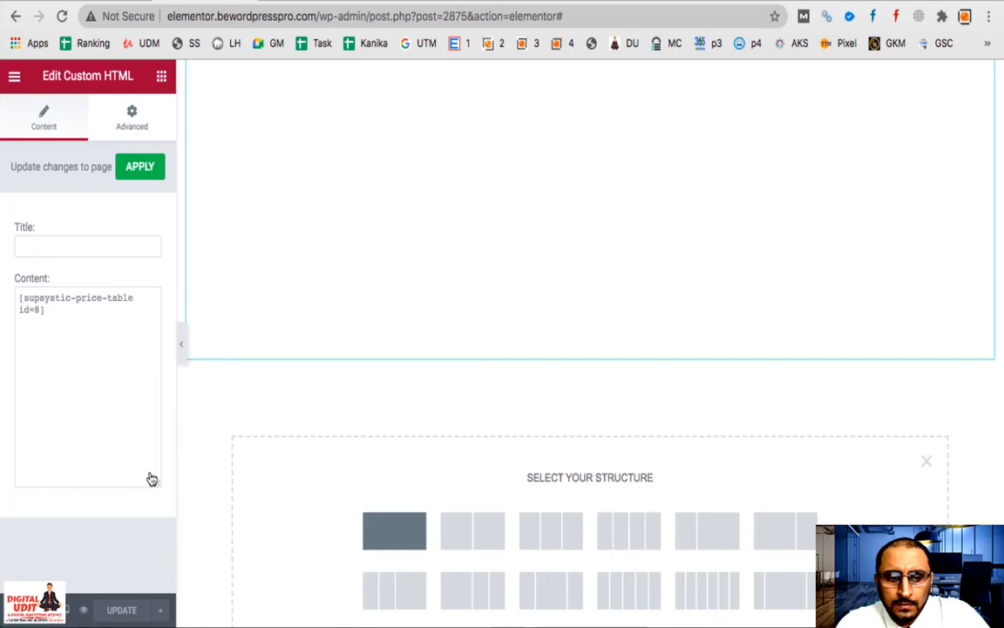
click(132, 421)
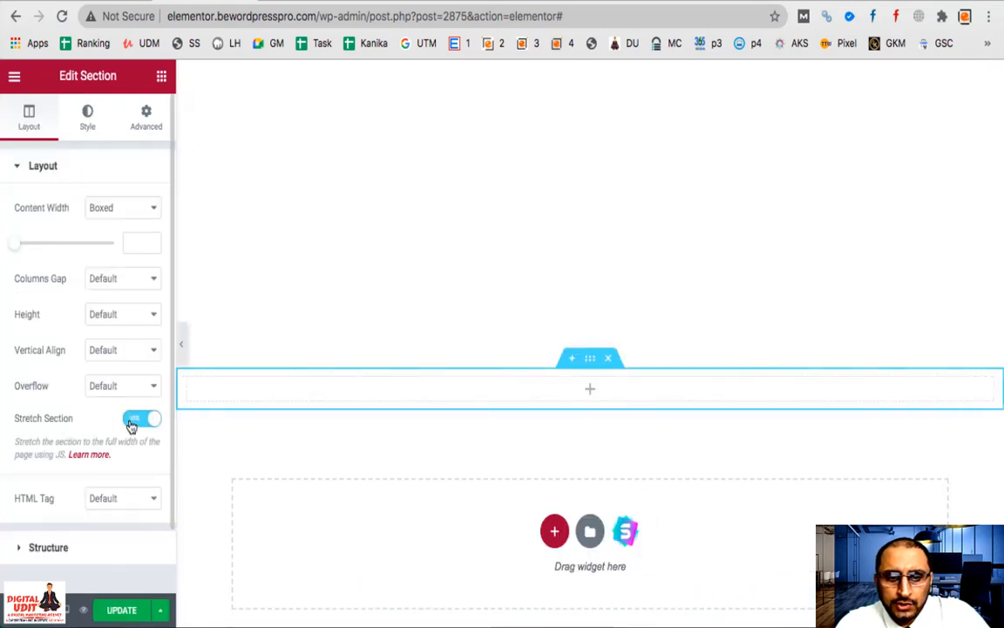
Step: Place a Custom HTML widget in the new section and paste the shortcode [rpt name="pricing-table-1"] as its content
click(590, 392)
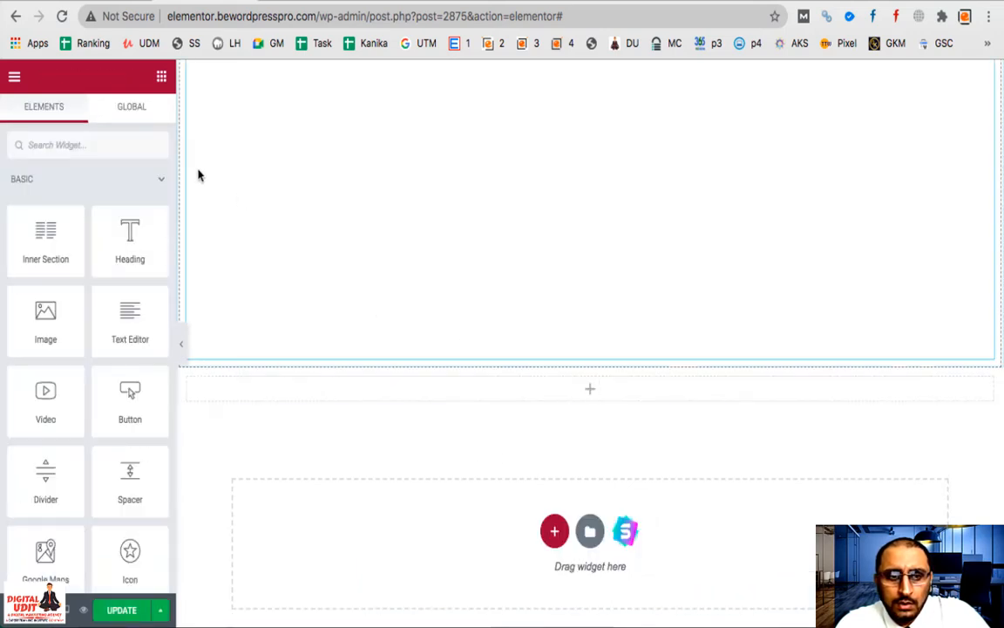
text(html)
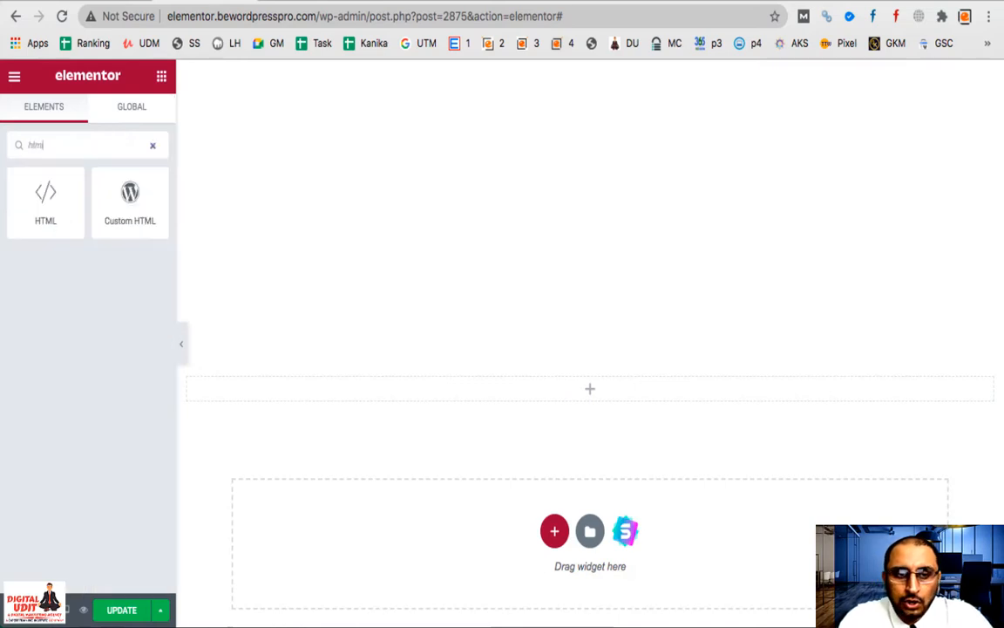
drag(104, 197, 435, 403)
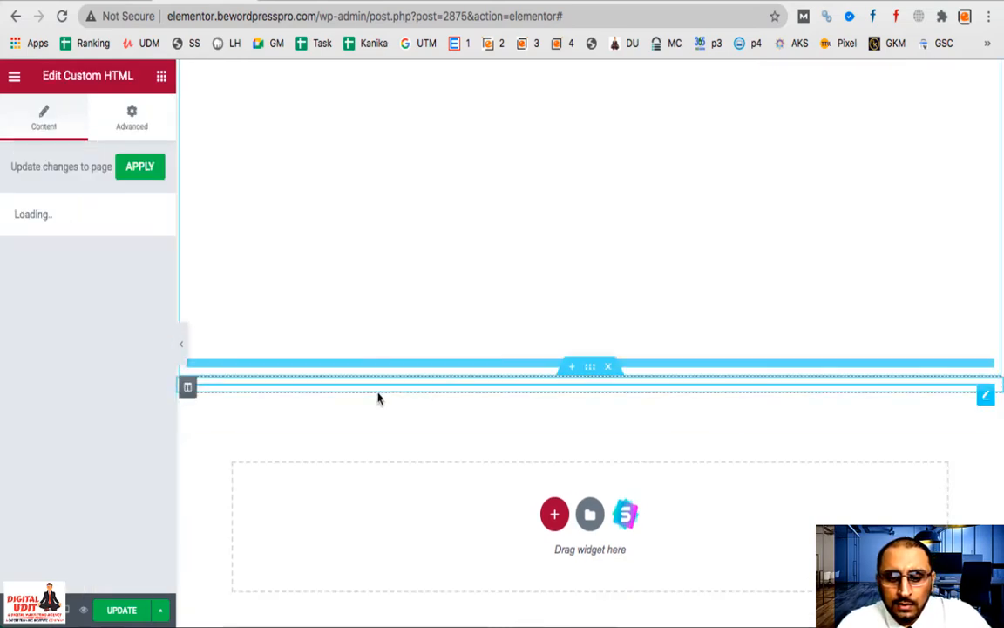
click(101, 367)
key(ctrl+v)
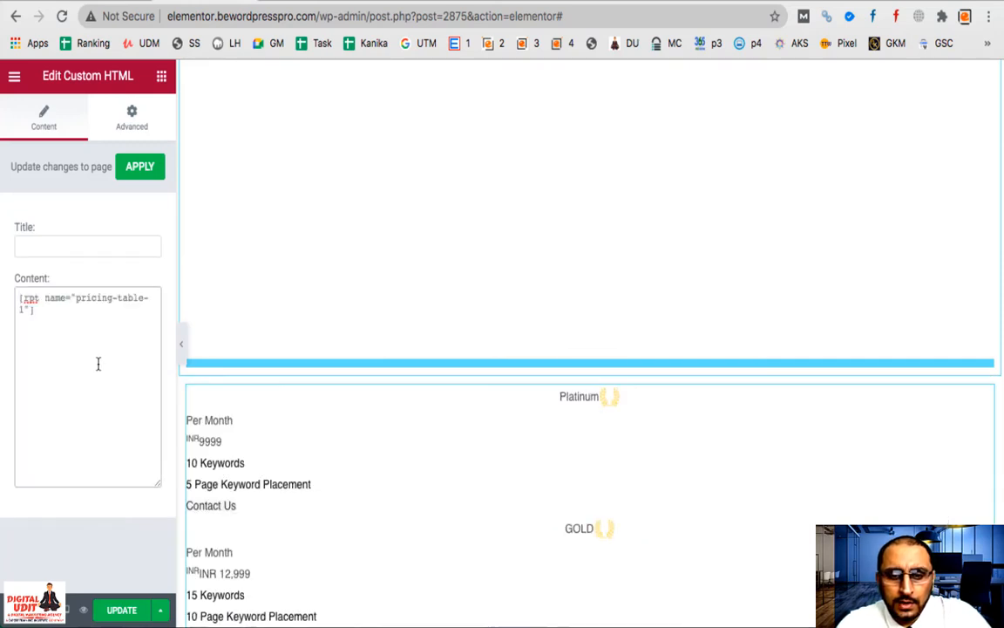
Step: Update the Elementor page and view the new pricing table at the end of its preview
scroll(565, 533, down, 2)
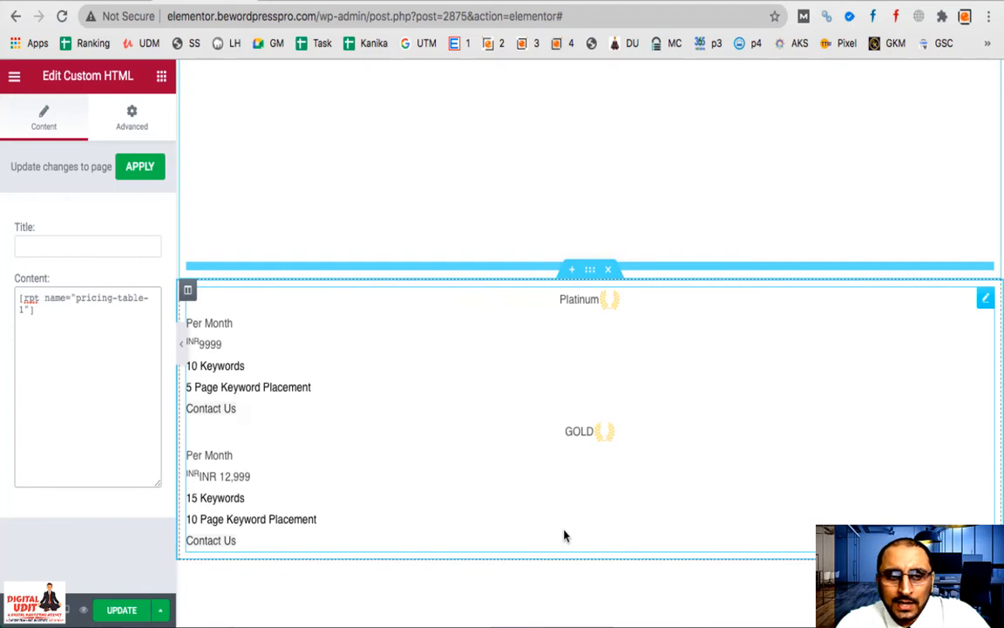
key(Return)
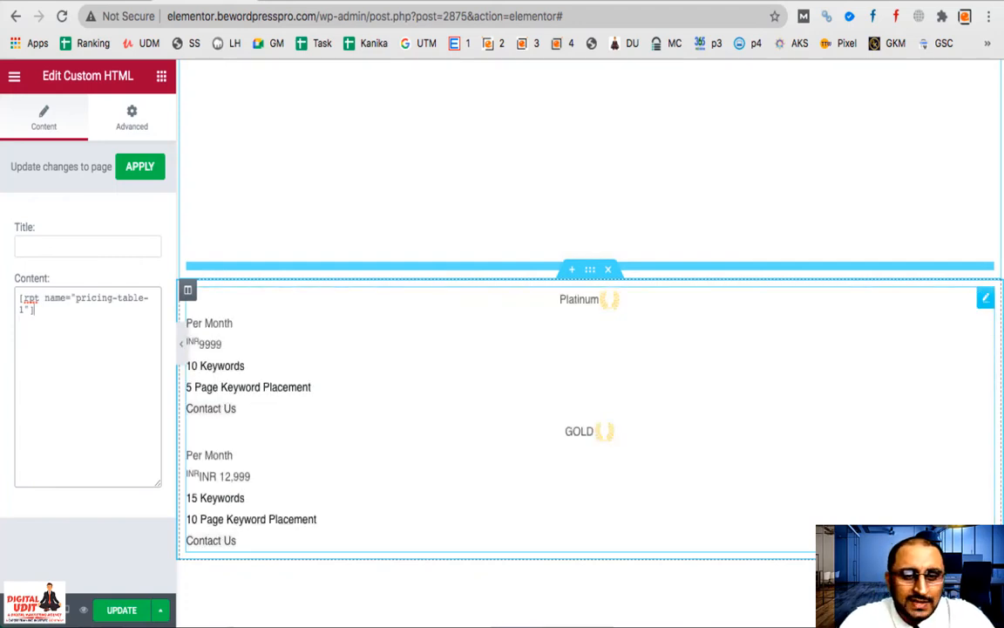
click(122, 613)
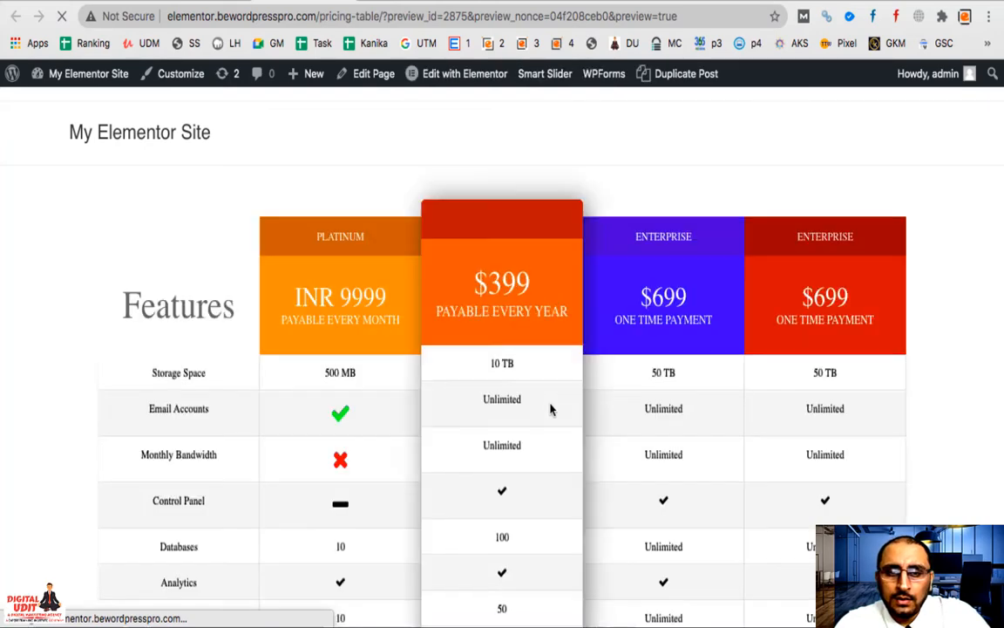
scroll(551, 409, down, 15)
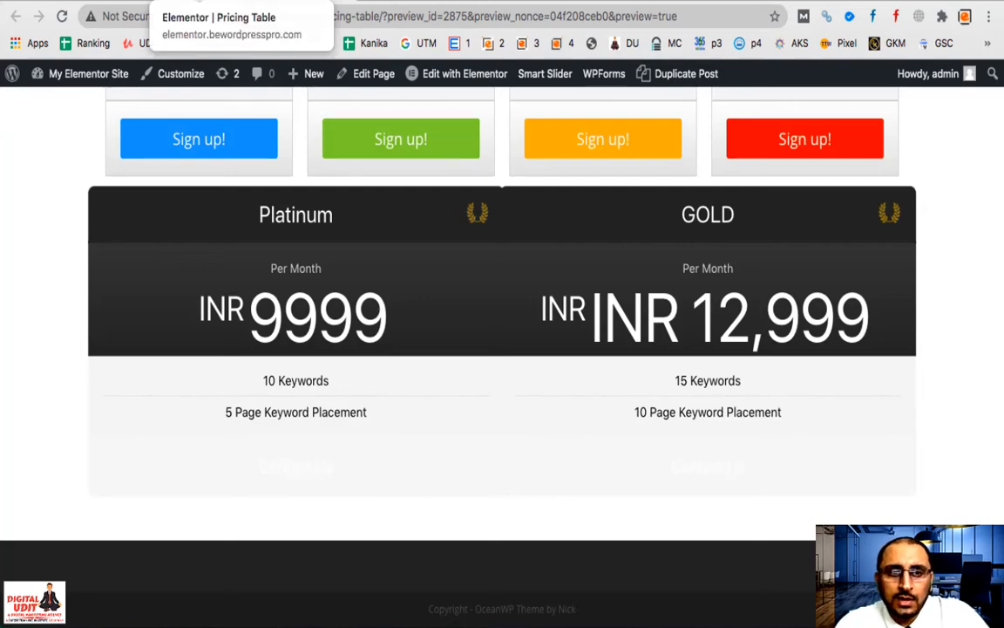
Step: Return to editing Pricing Table 1, clone the Platinum plan and title the copy "SILVER"
click(200, 1)
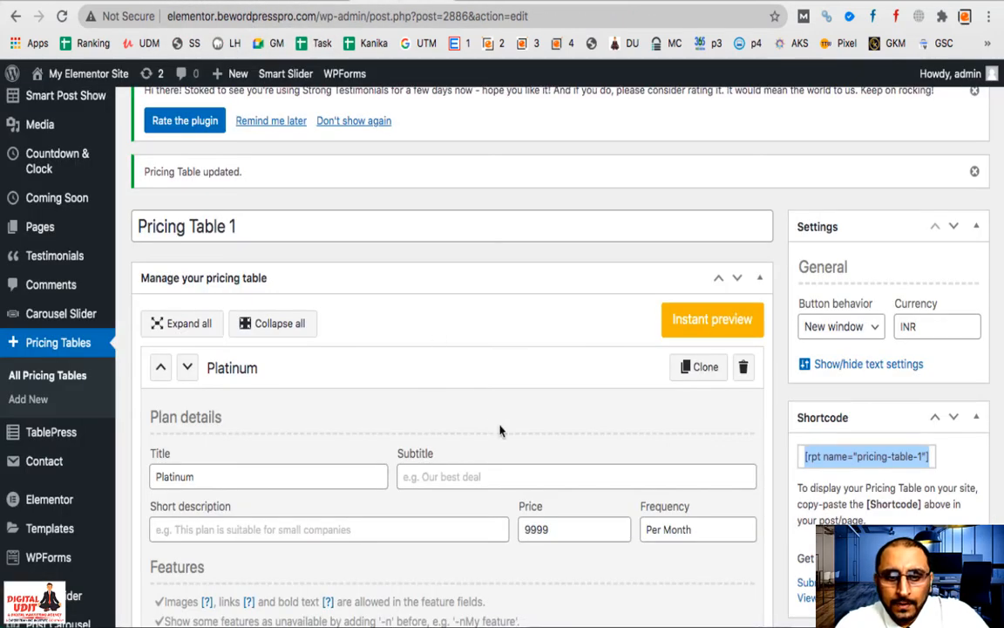
scroll(500, 428, down, 3)
scroll(502, 429, up, 3)
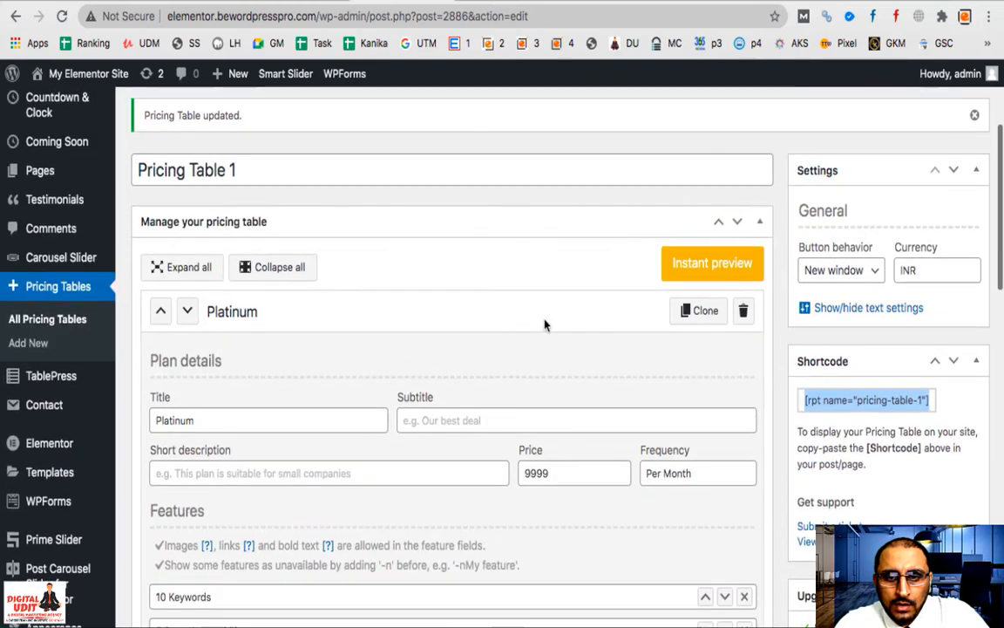
click(696, 322)
double_click(254, 341)
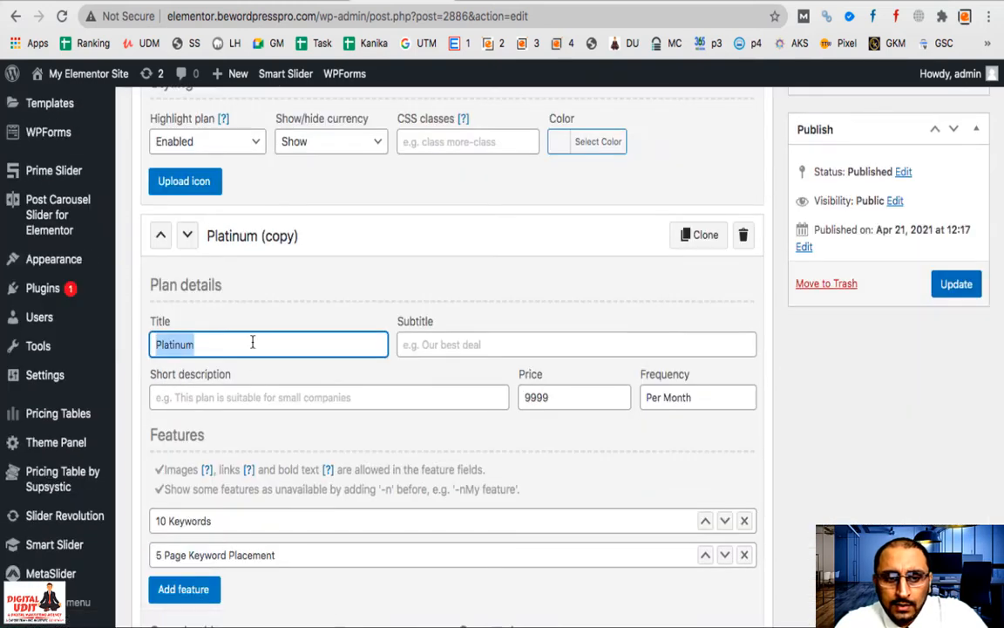
text(SILVER)
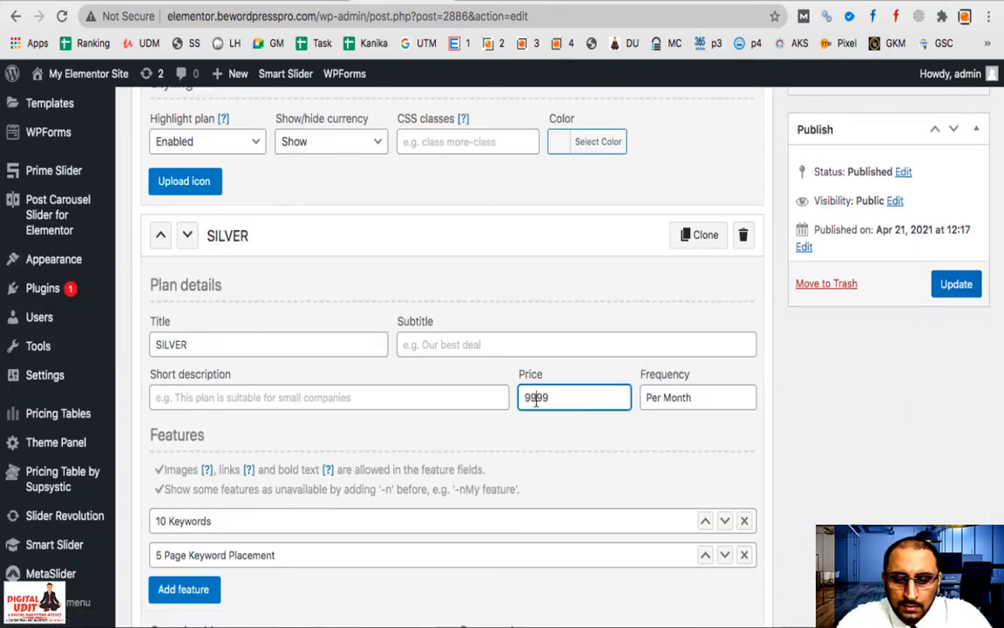
Step: Change the GOLD plan's price to "INR 8999"
drag(547, 397, 506, 400)
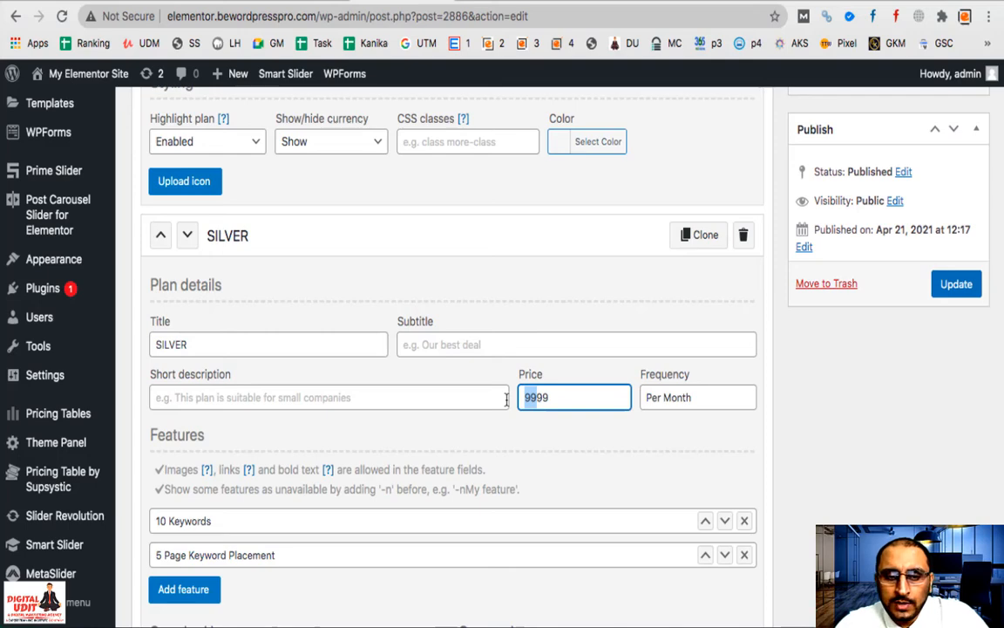
scroll(506, 400, down, 5)
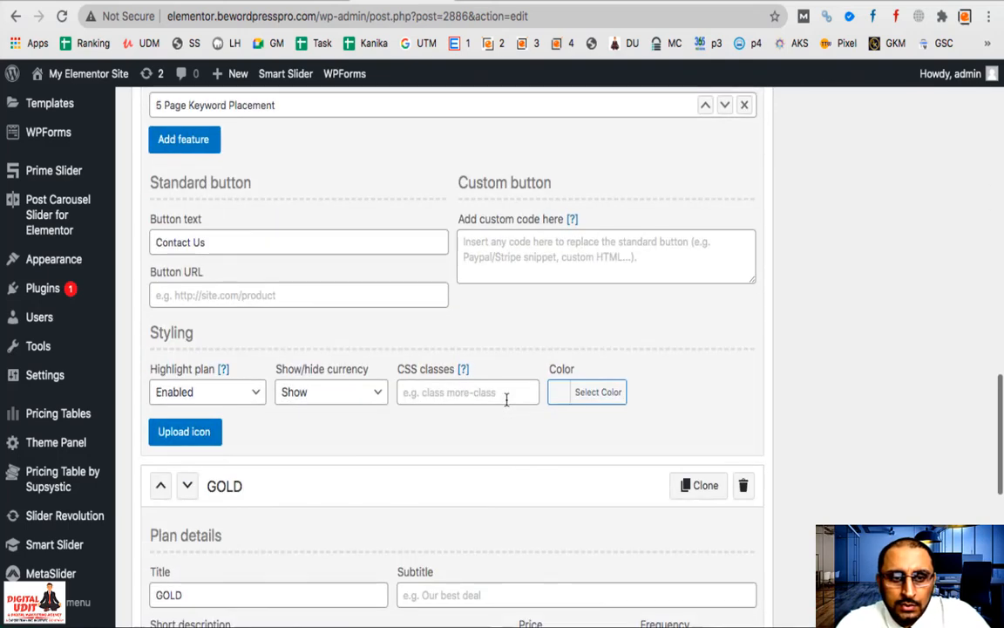
scroll(506, 400, down, 3)
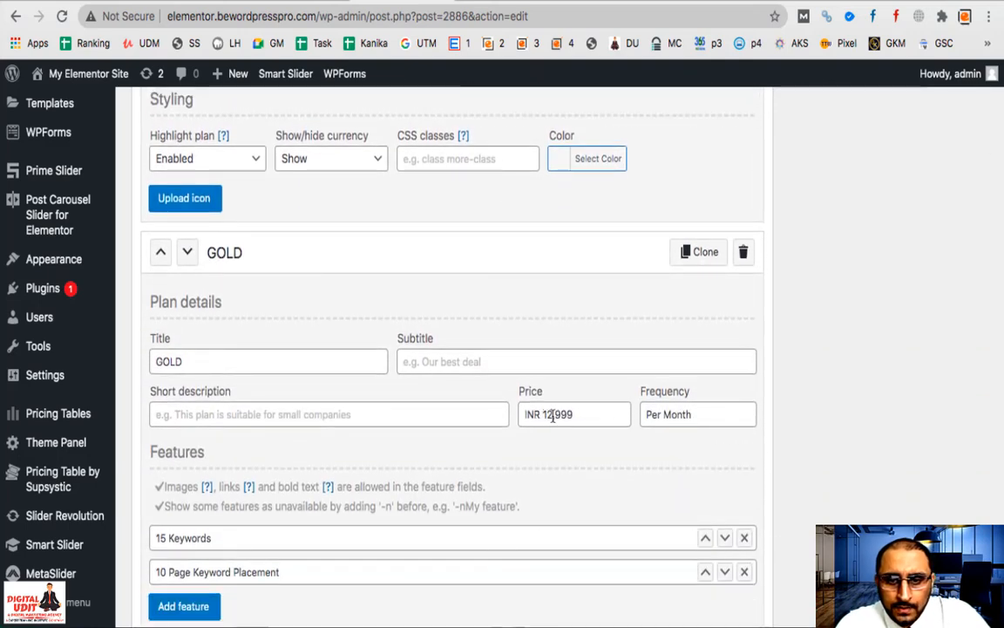
click(551, 415)
key(BackSpace)
key(BackSpace)
key(BackSpace)
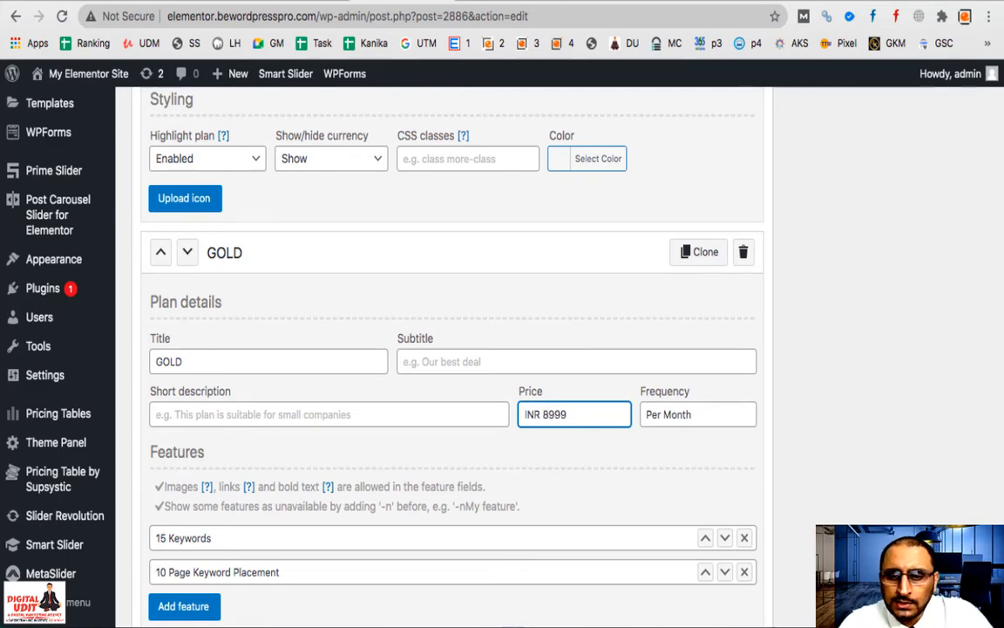
Step: Set the SILVER plan's price to 7999
scroll(545, 386, up, 7)
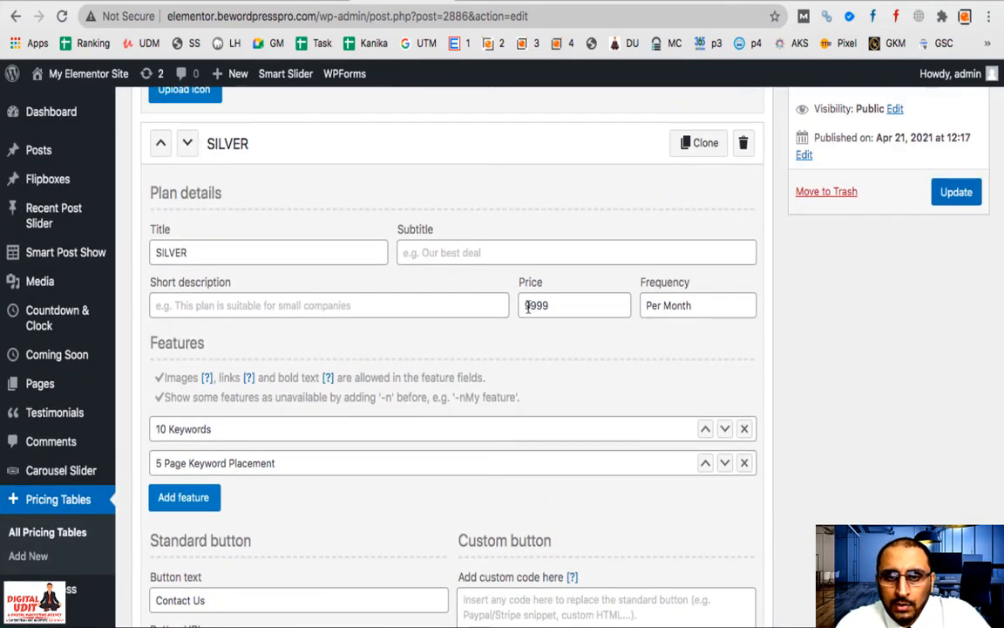
drag(530, 306, 466, 306)
text(7)
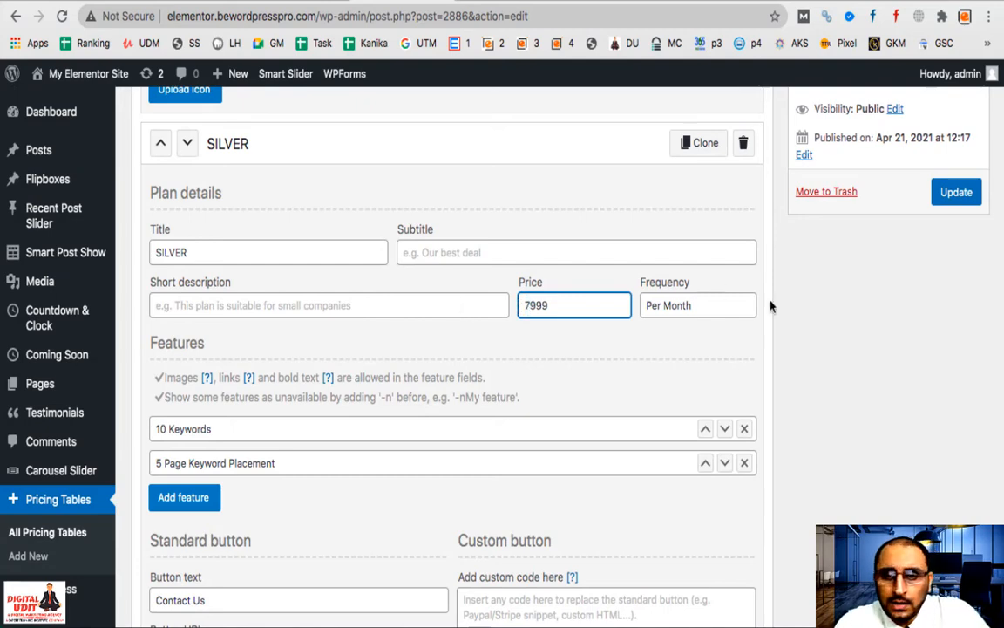
Step: Update the pricing table with the SILVER plan and reload the page preview
click(953, 194)
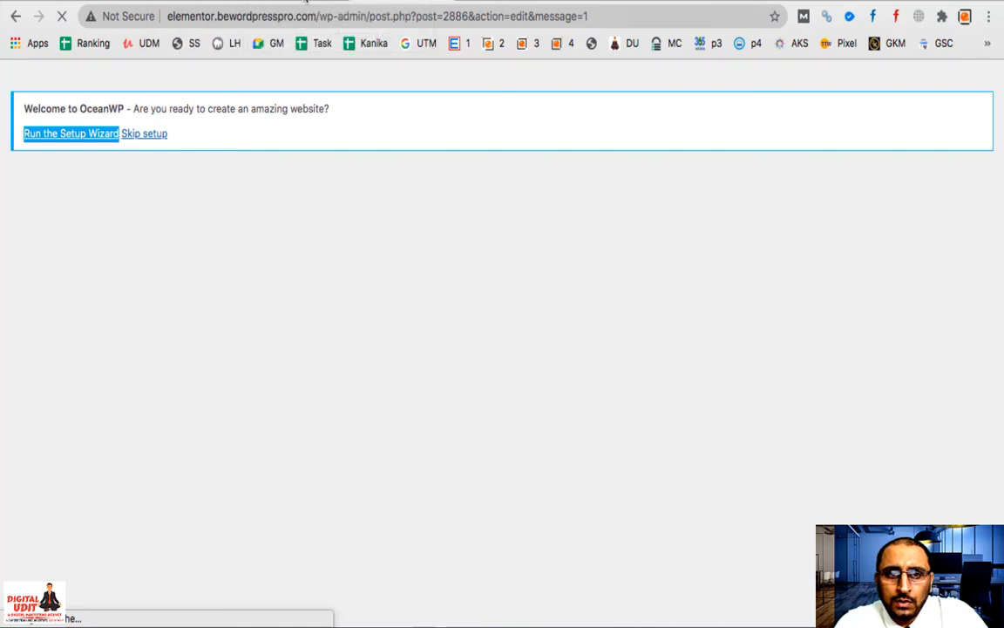
click(306, 2)
click(61, 15)
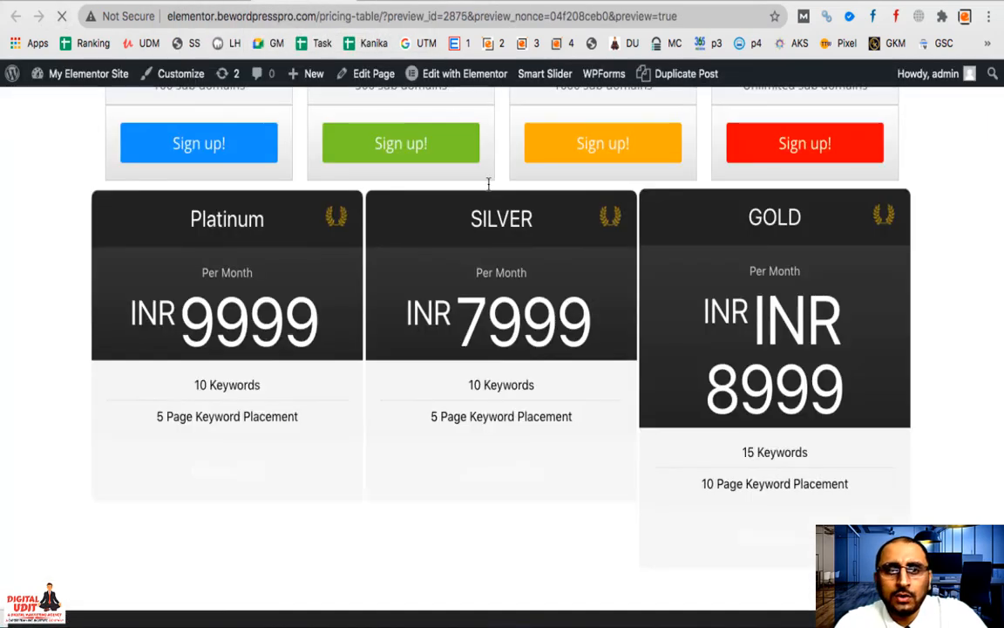
Step: Remove the INR prefix from the GOLD plan's price so that it reads 8999
click(397, 2)
scroll(505, 460, down, 15)
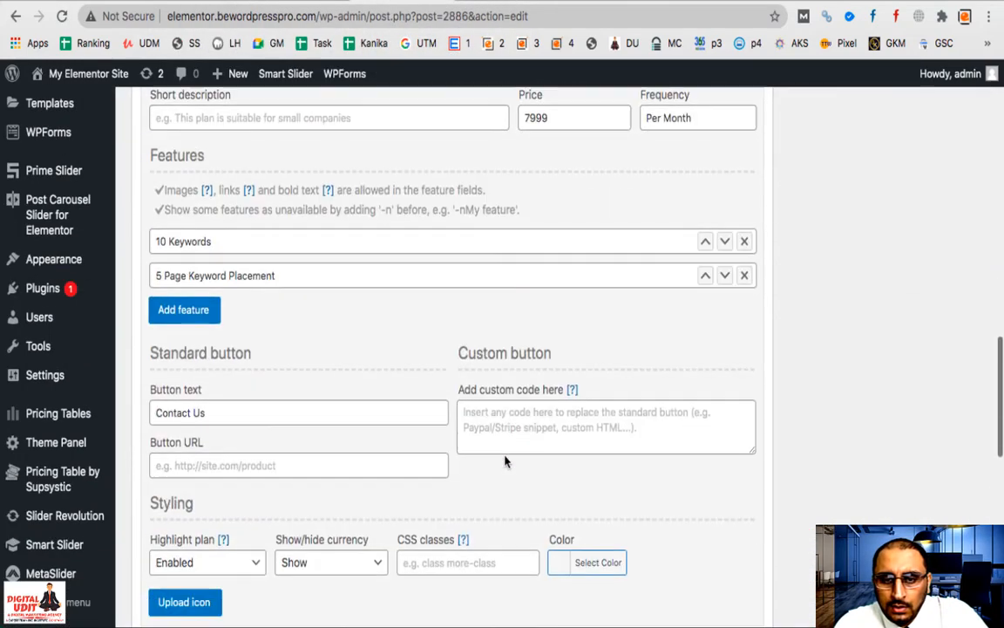
scroll(504, 460, down, 5)
click(525, 401)
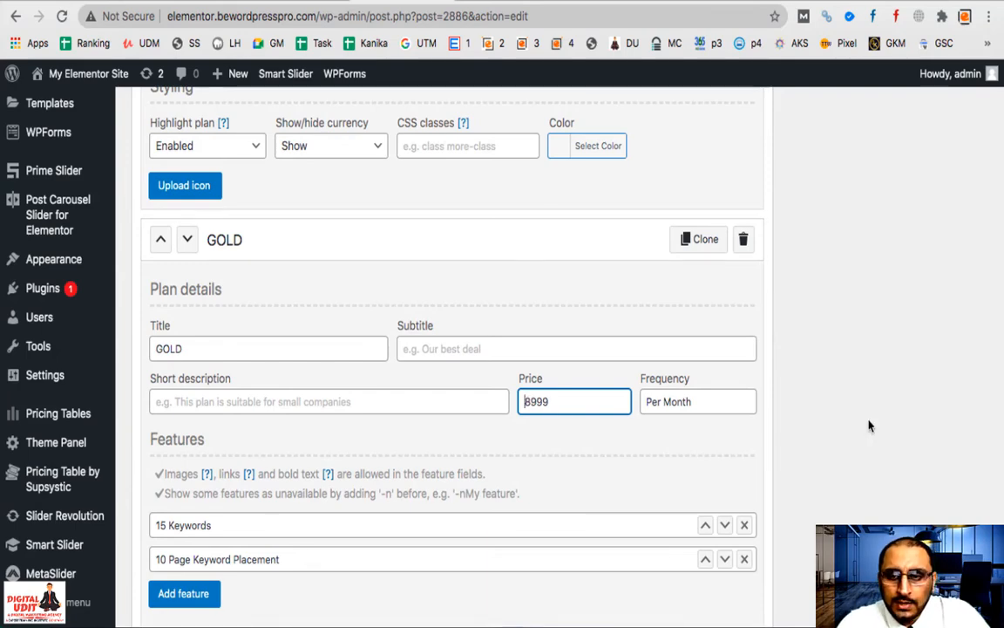
Step: Save the corrected GOLD price in the pricing table and refresh the page preview
scroll(885, 434, up, 3)
scroll(844, 242, up, 5)
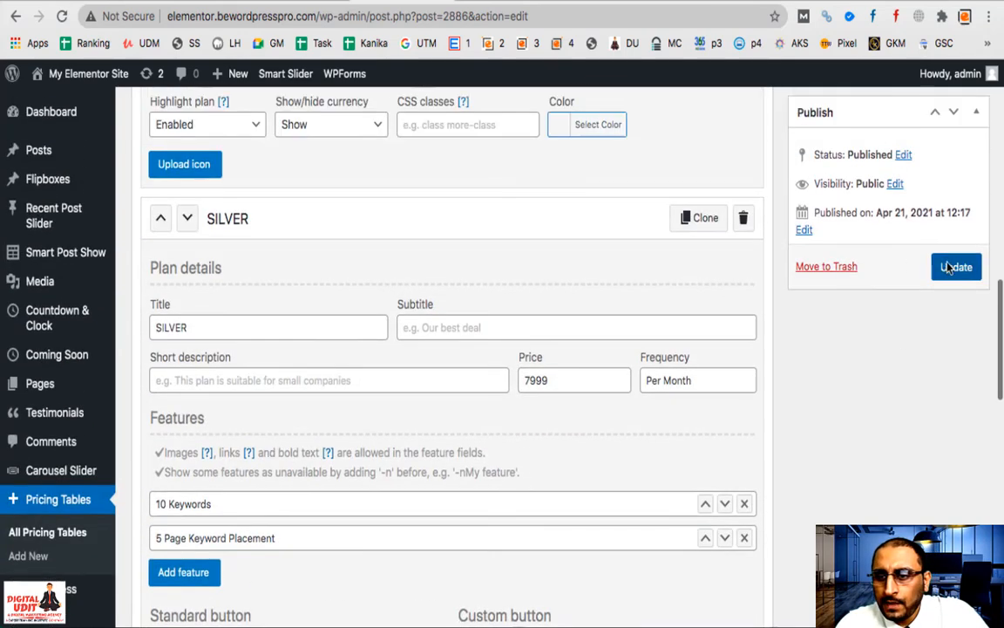
click(951, 267)
click(303, 2)
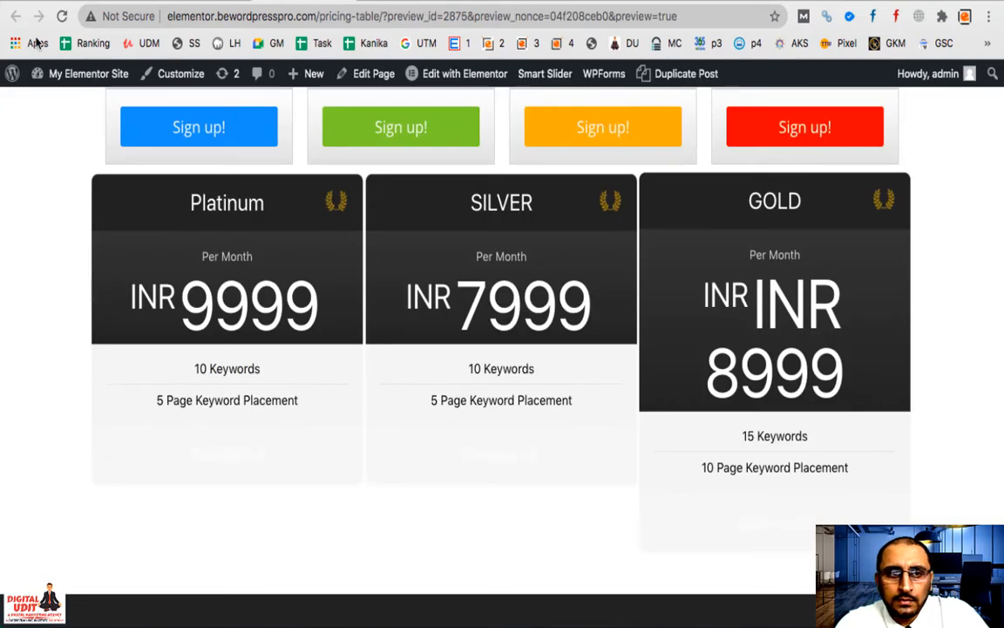
click(62, 18)
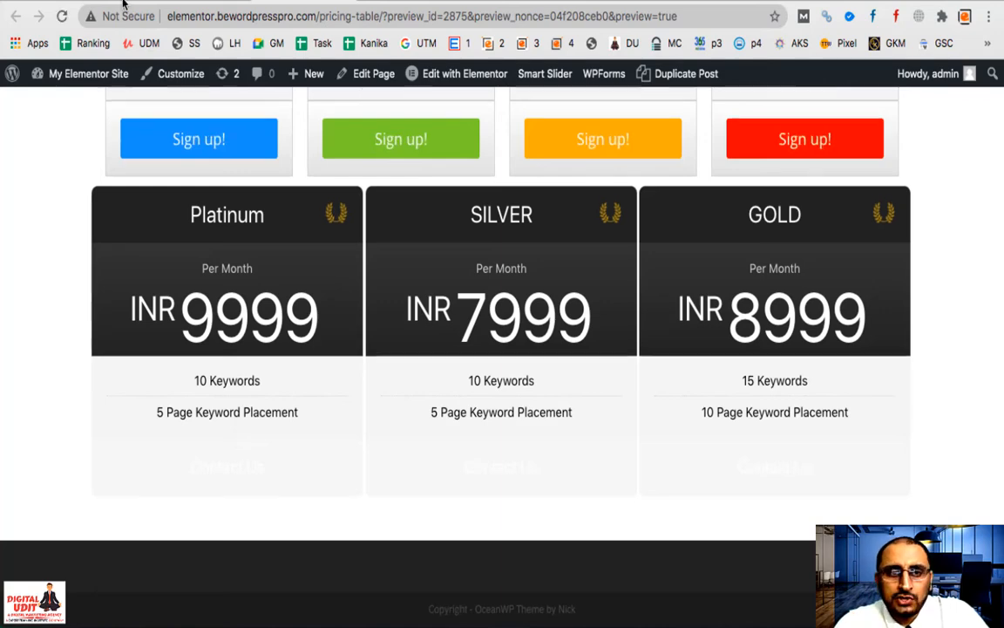
Step: Switch back to the Elementor editor and look over the pricing table section
click(190, 2)
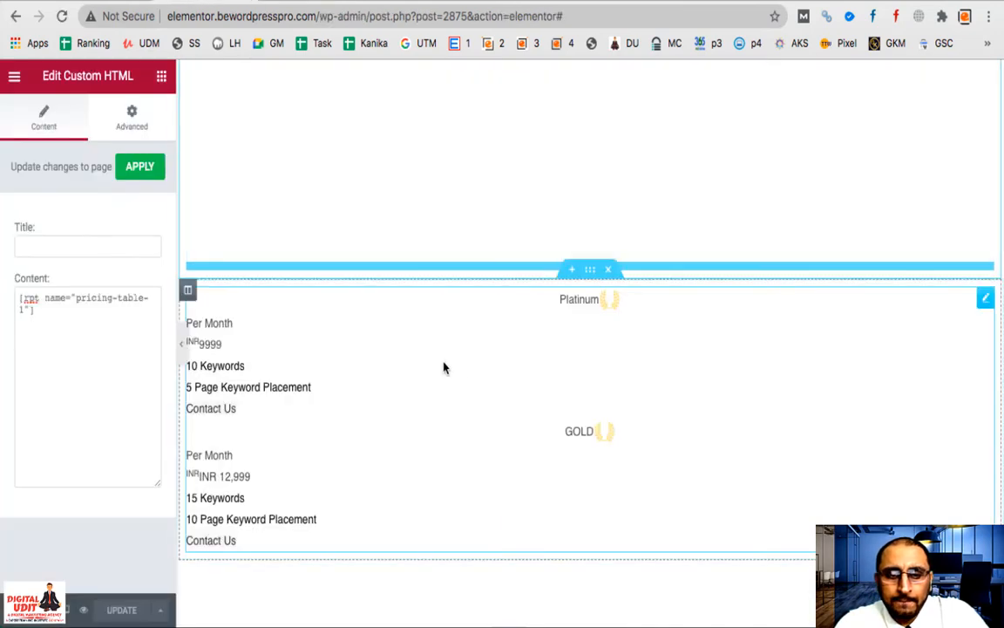
scroll(379, 404, up, 2)
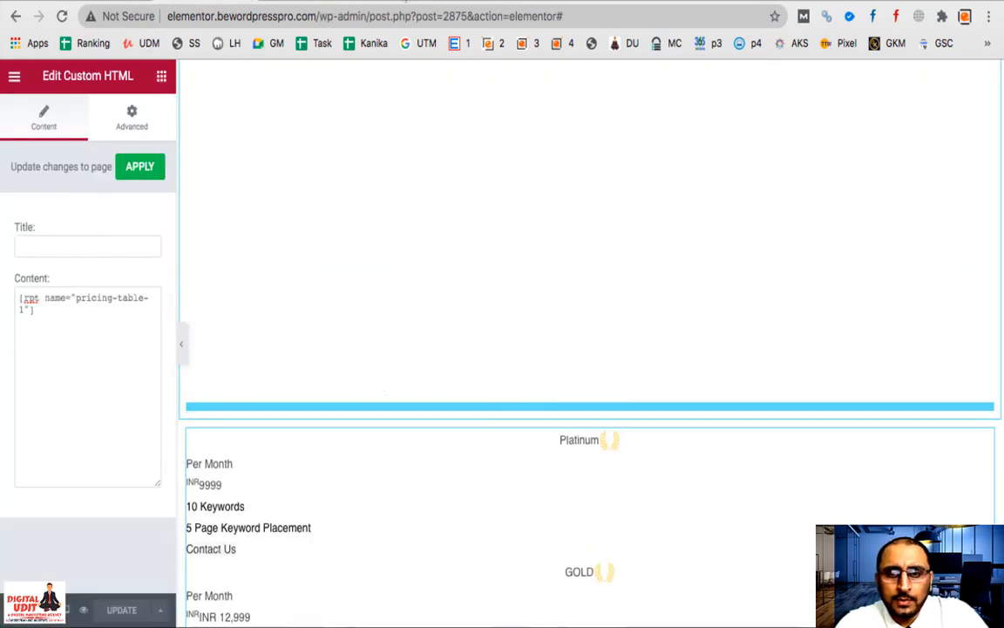
Step: Switch to the pricing table editor, collapse all the plans and clone the GOLD plan
click(410, 3)
scroll(531, 419, down, 4)
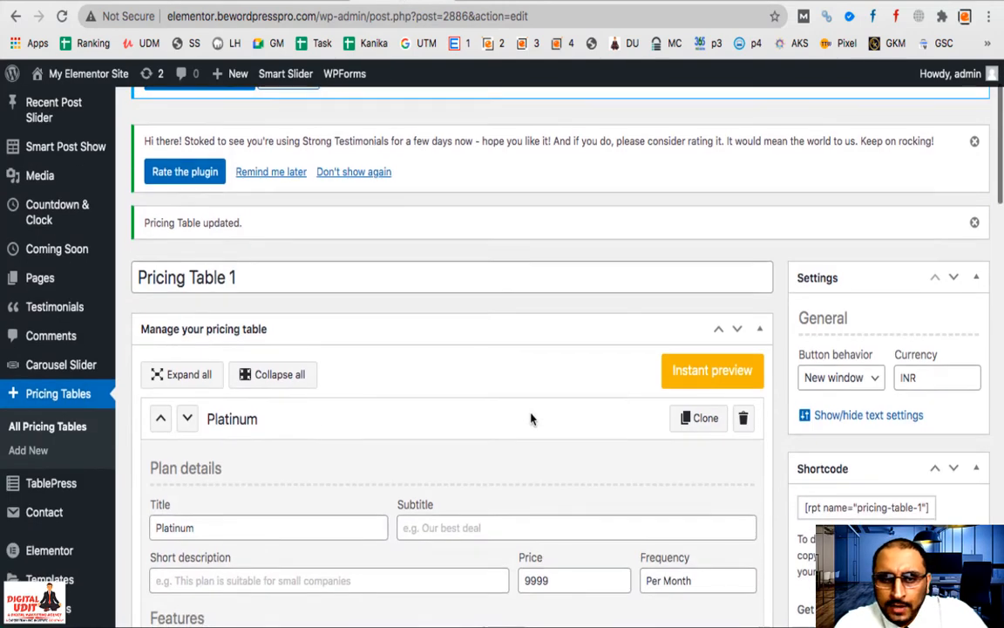
scroll(531, 417, down, 2)
scroll(531, 415, down, 3)
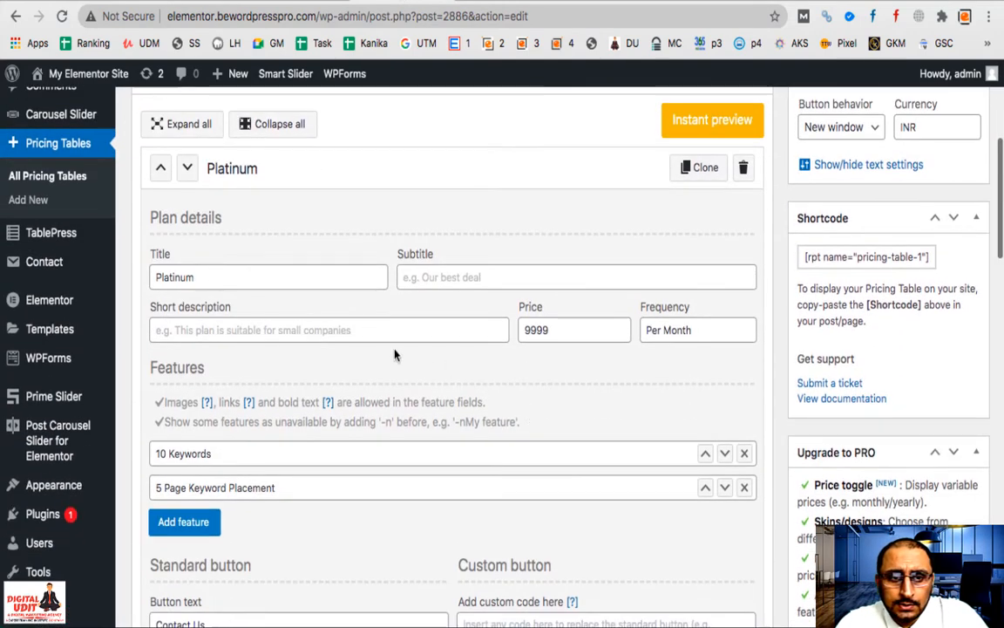
click(267, 132)
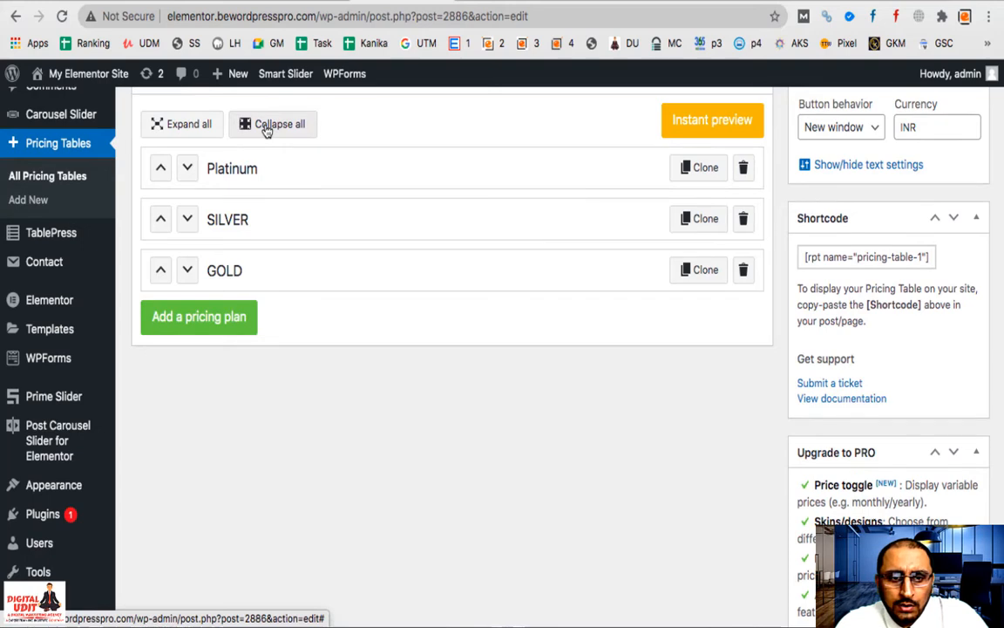
scroll(498, 365, up, 1)
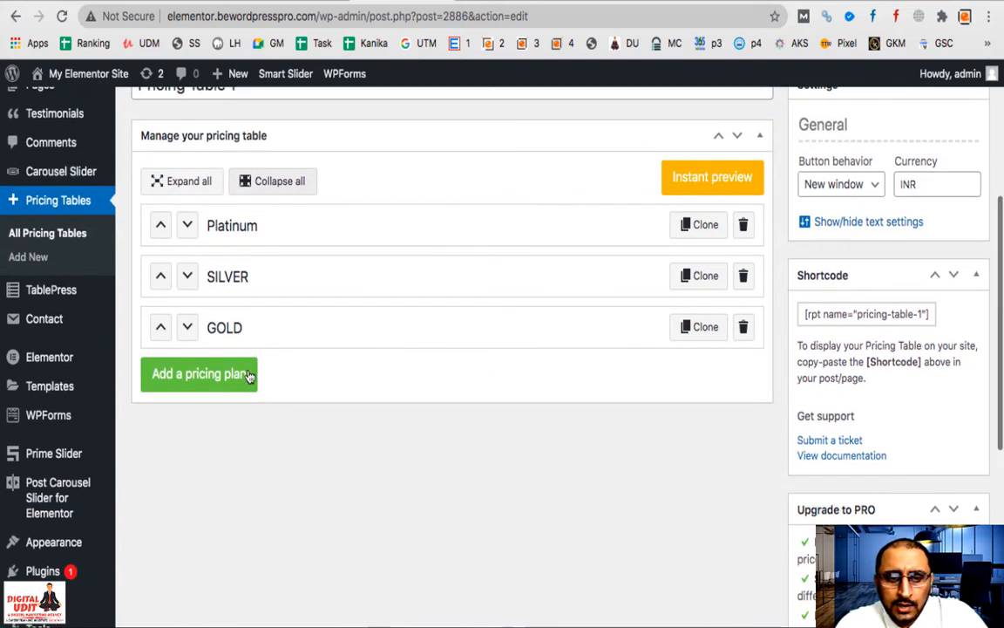
click(706, 329)
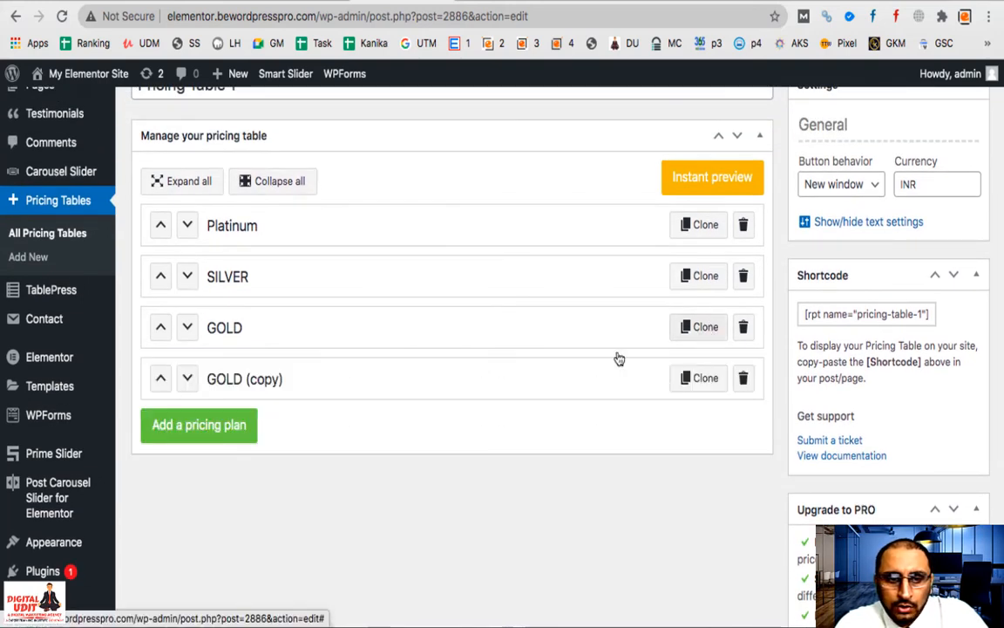
Step: Title the cloned GOLD plan BRONZE and set its price to 6999
click(561, 384)
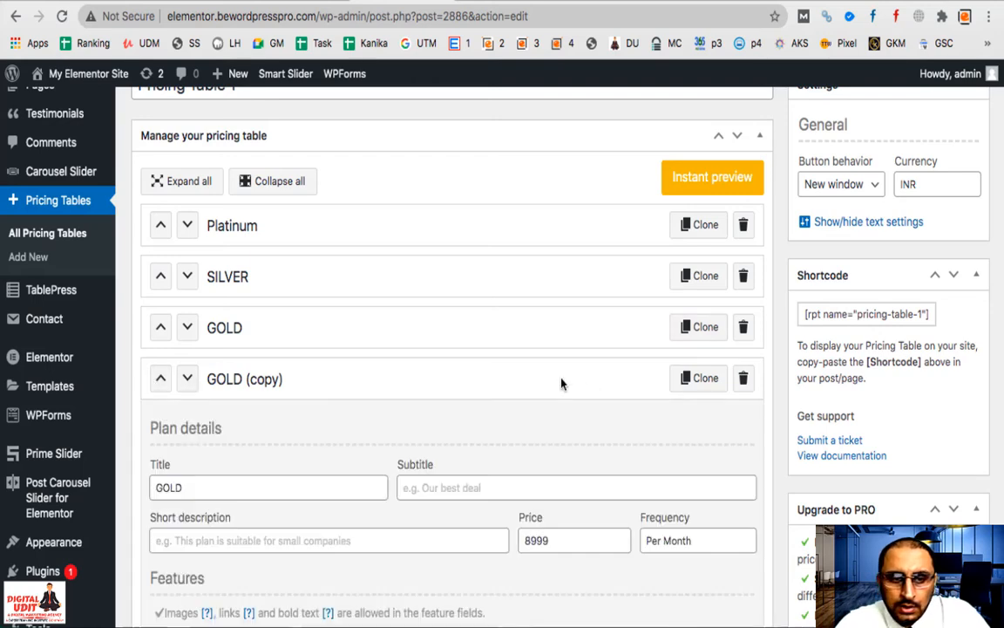
click(196, 487)
key(super+a)
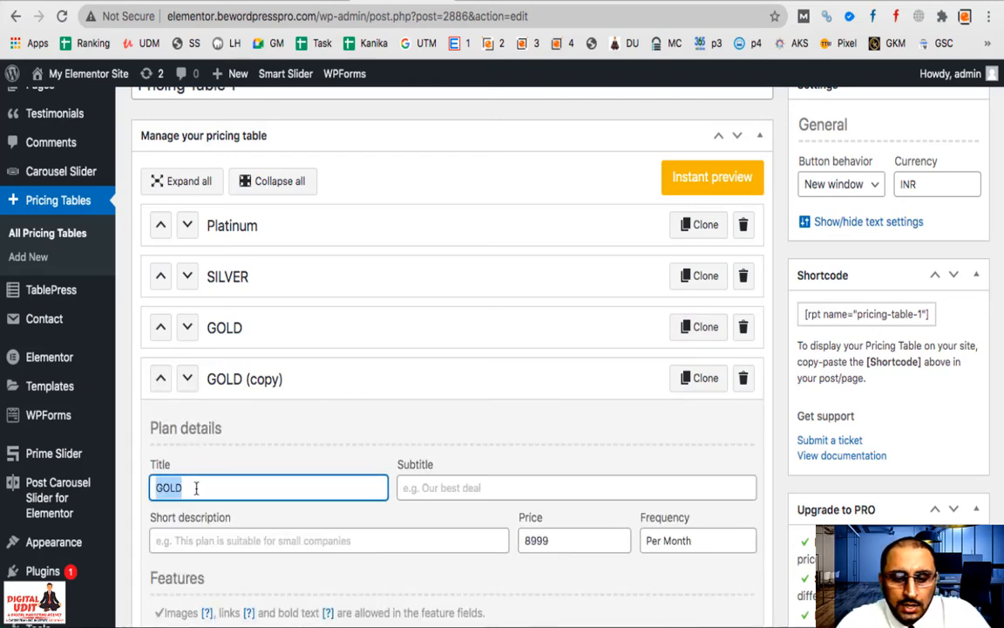
text(BRONZE)
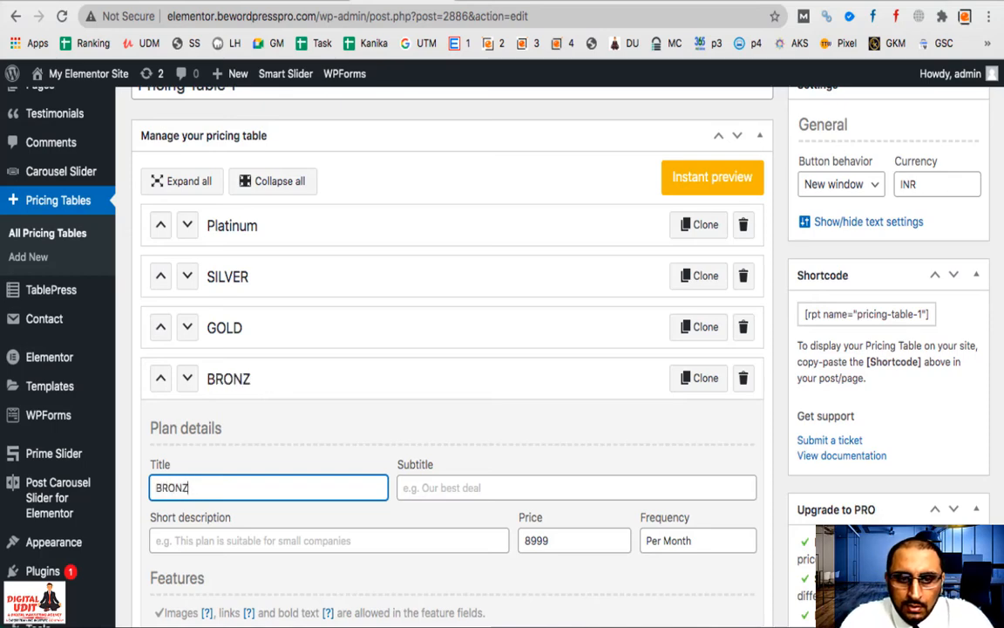
click(527, 540)
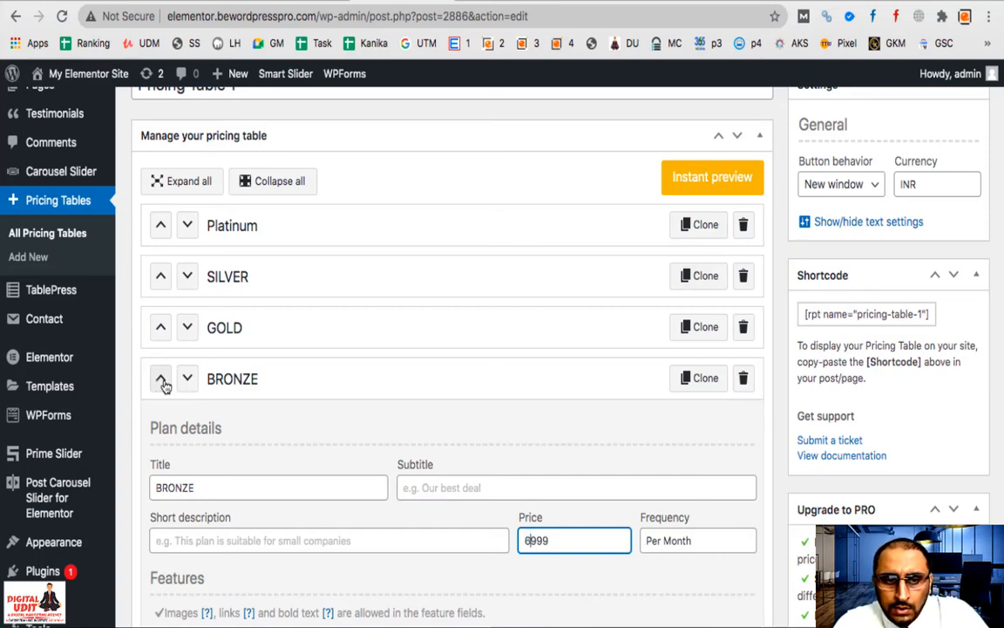
Step: Move the GOLD plan above the SILVER plan and update the pricing table
click(218, 388)
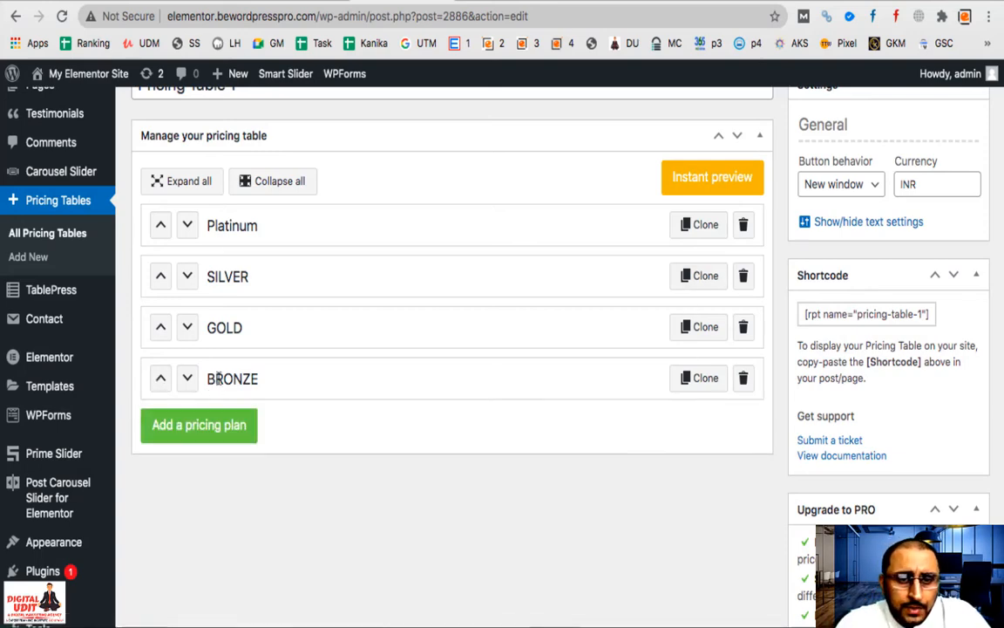
click(162, 330)
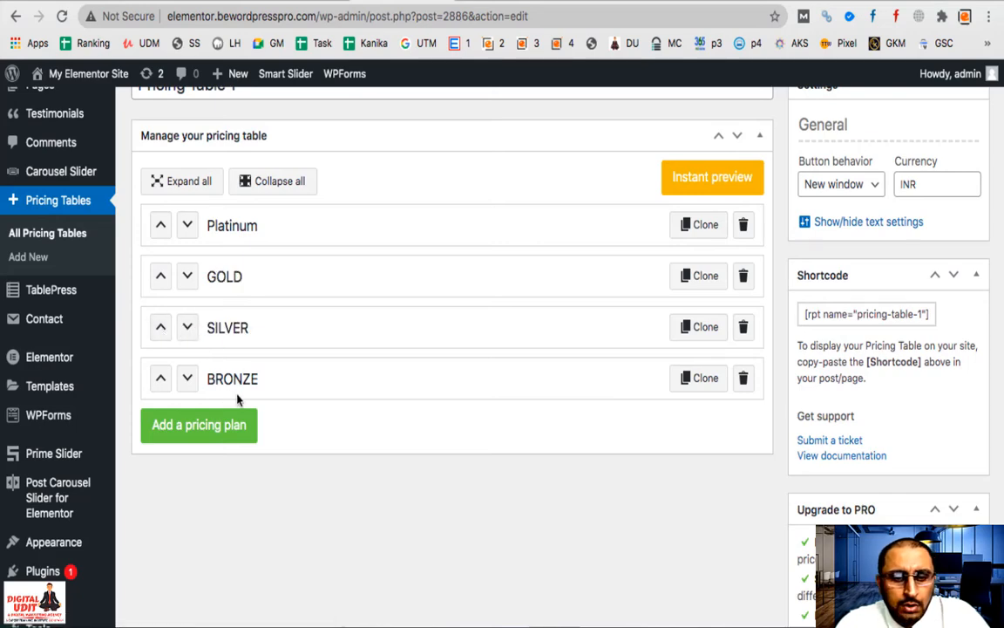
scroll(809, 437, down, 8)
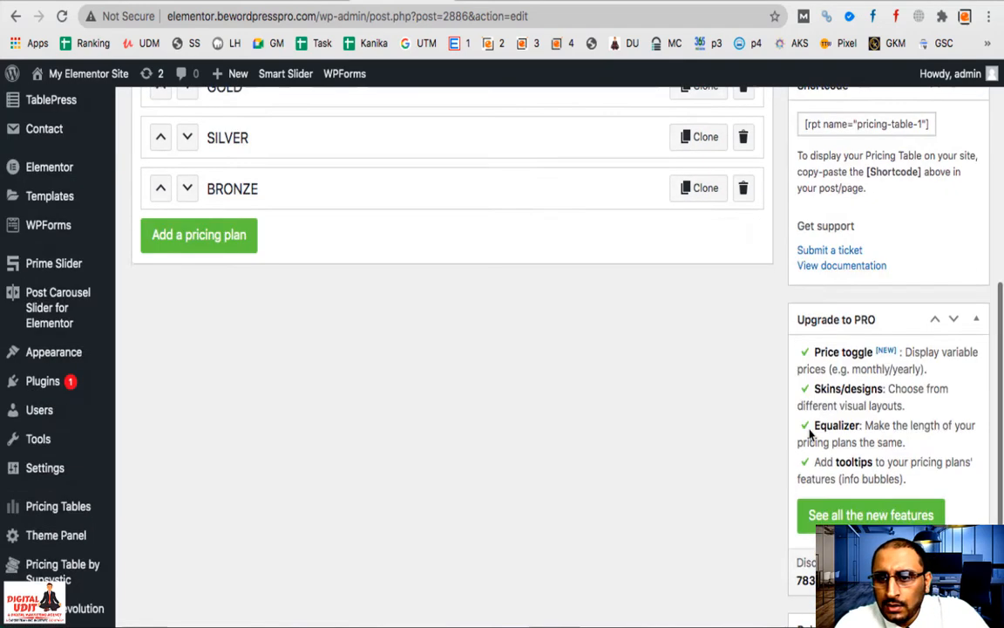
click(954, 585)
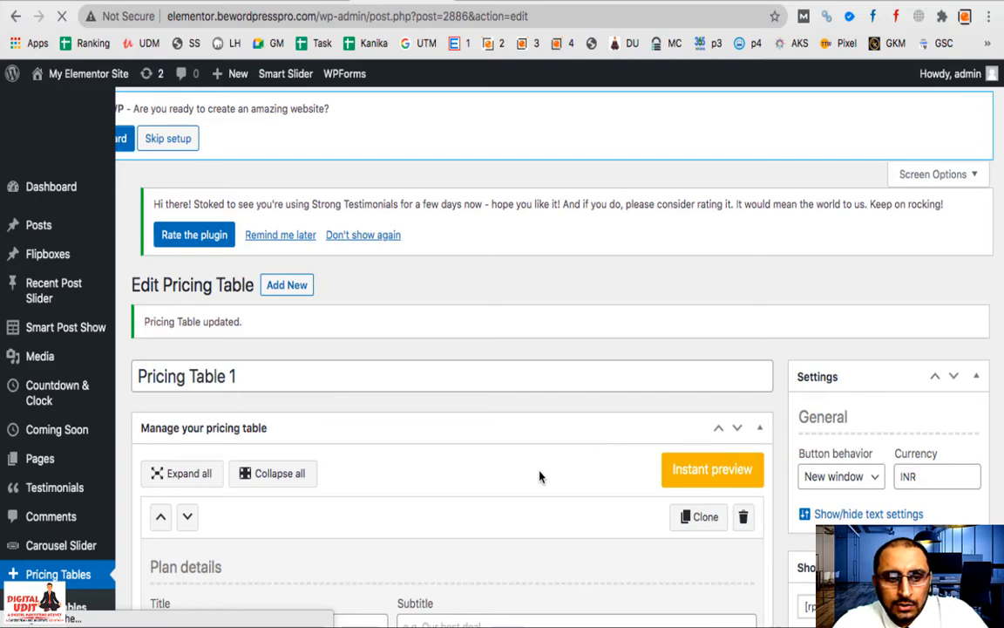
Step: Collapse the plans and review the table's text settings for font, title alignment and font sizes
scroll(539, 476, down, 3)
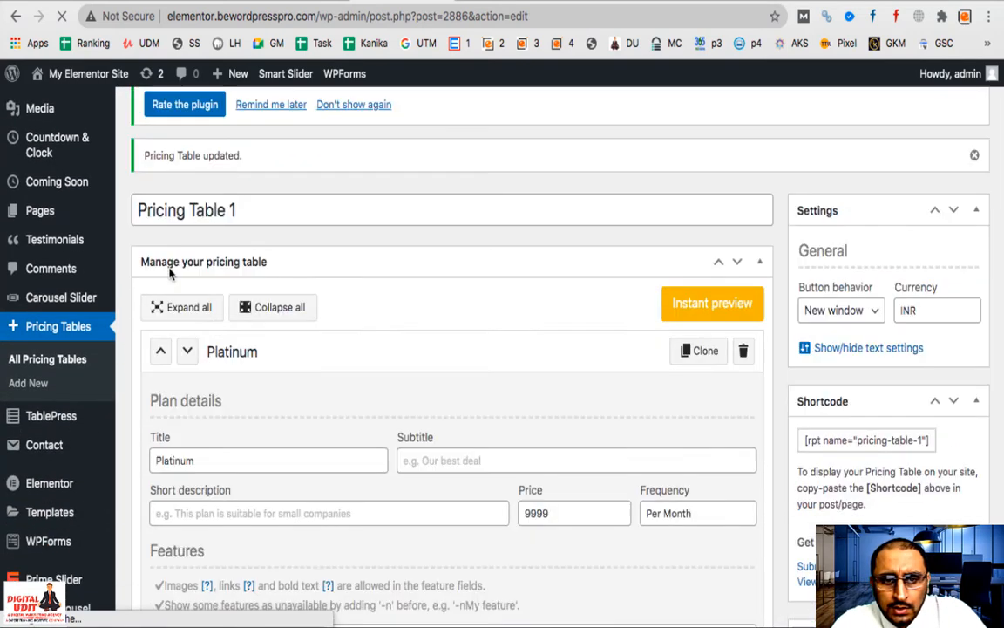
click(299, 312)
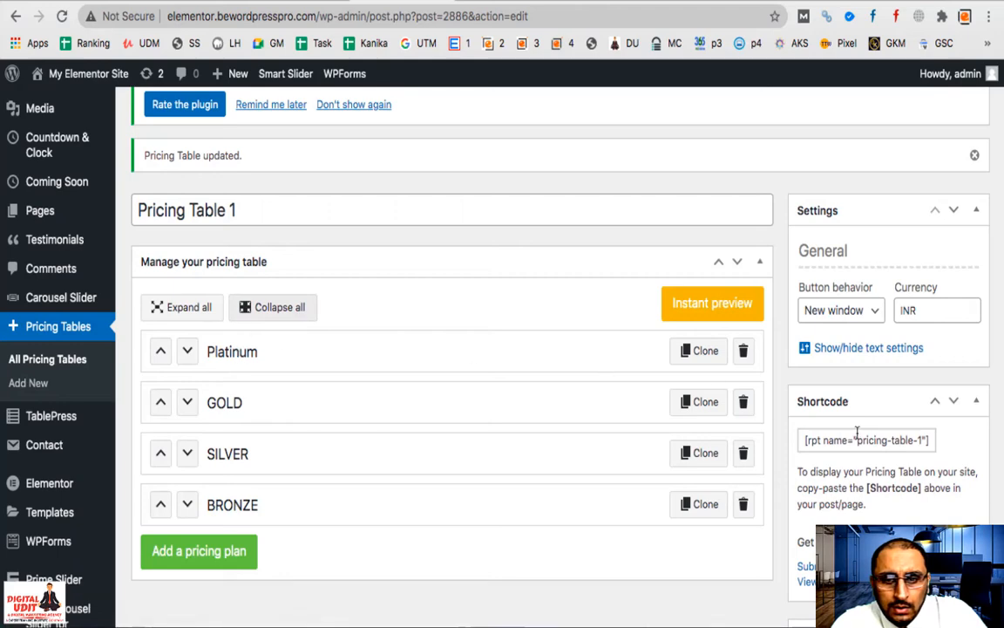
scroll(811, 252, down, 2)
click(816, 282)
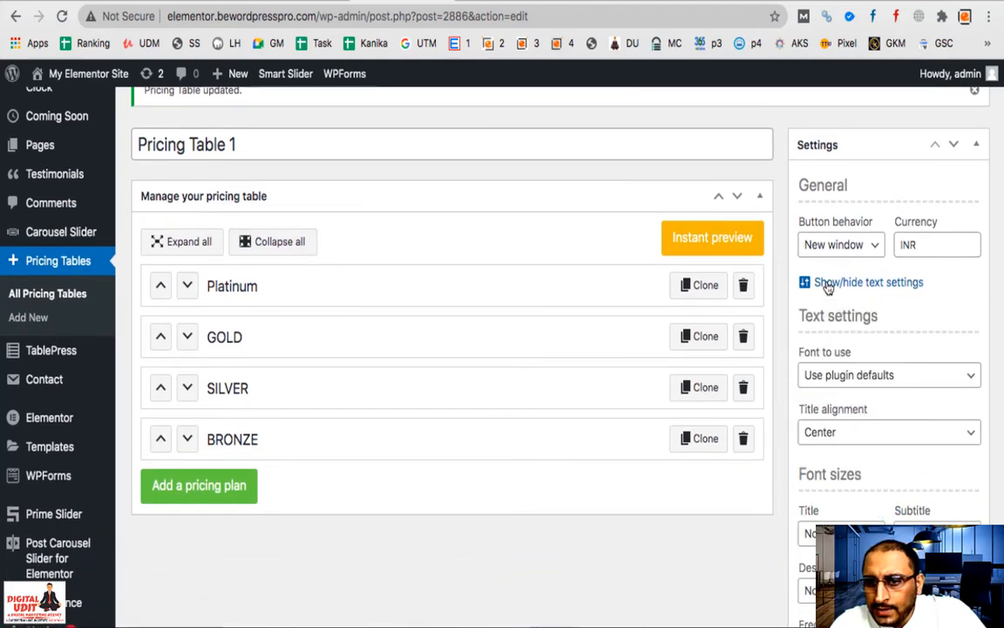
scroll(902, 388, down, 3)
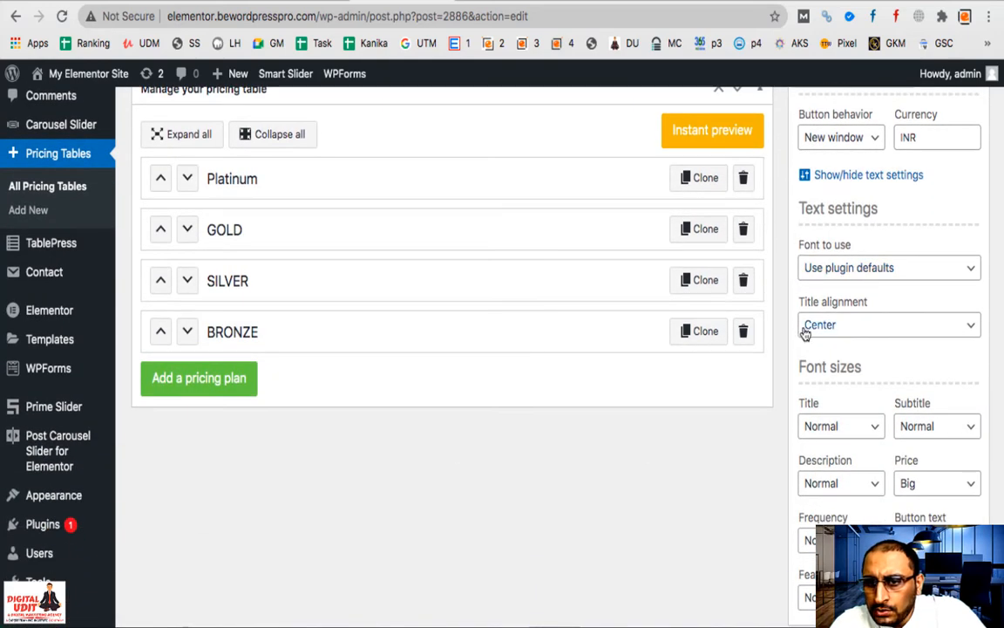
scroll(884, 335, down, 3)
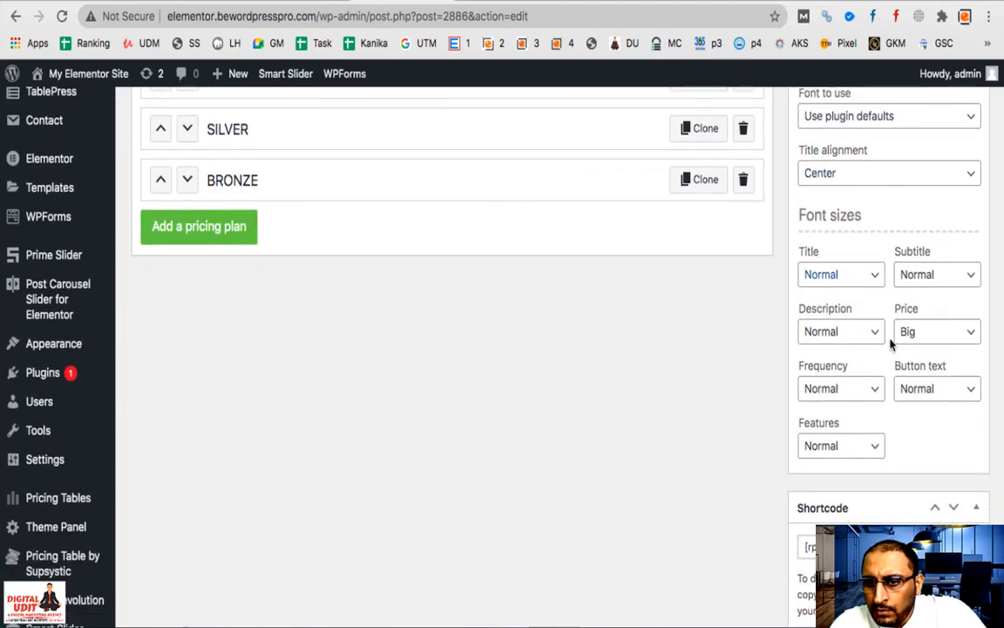
scroll(891, 341, down, 1)
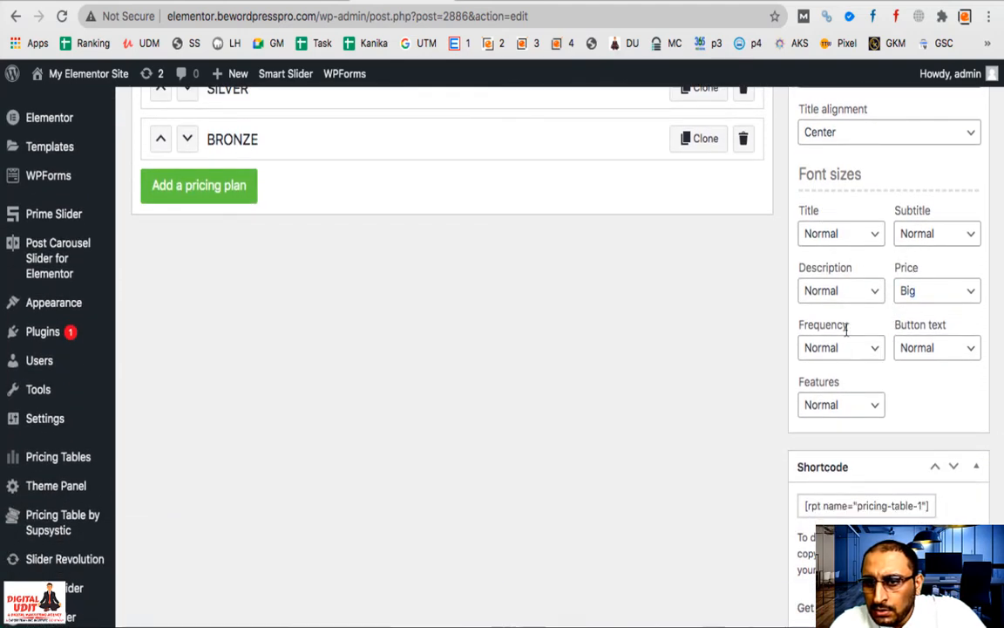
scroll(875, 390, down, 7)
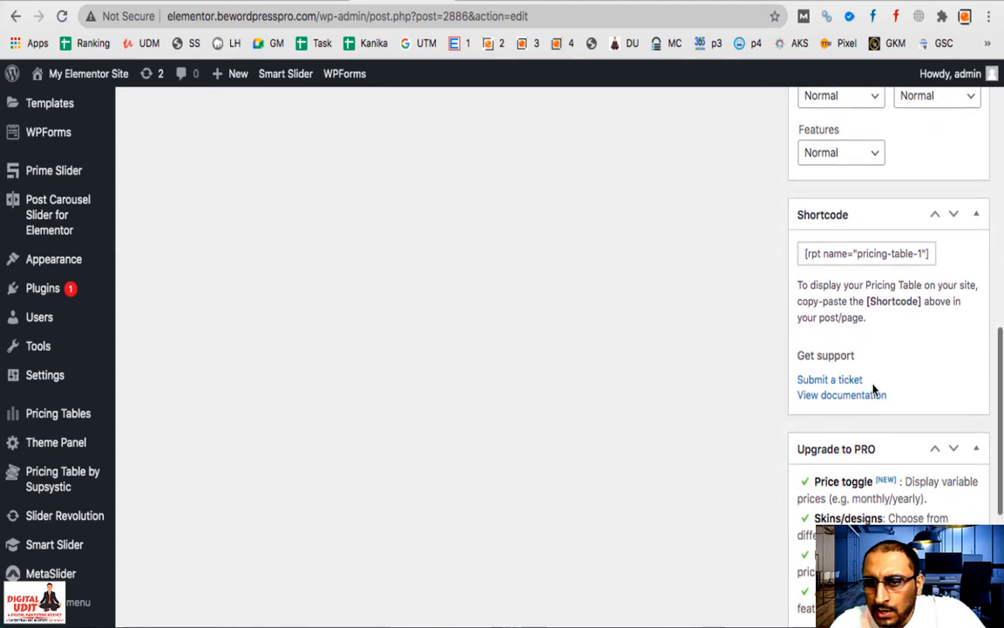
scroll(874, 390, down, 4)
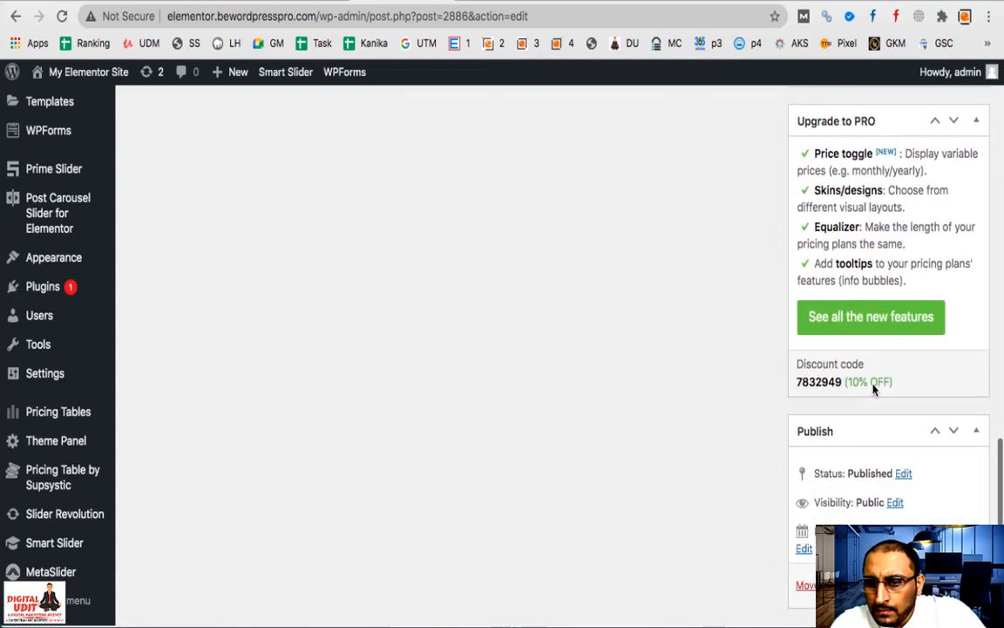
scroll(875, 390, up, 2)
scroll(875, 390, up, 15)
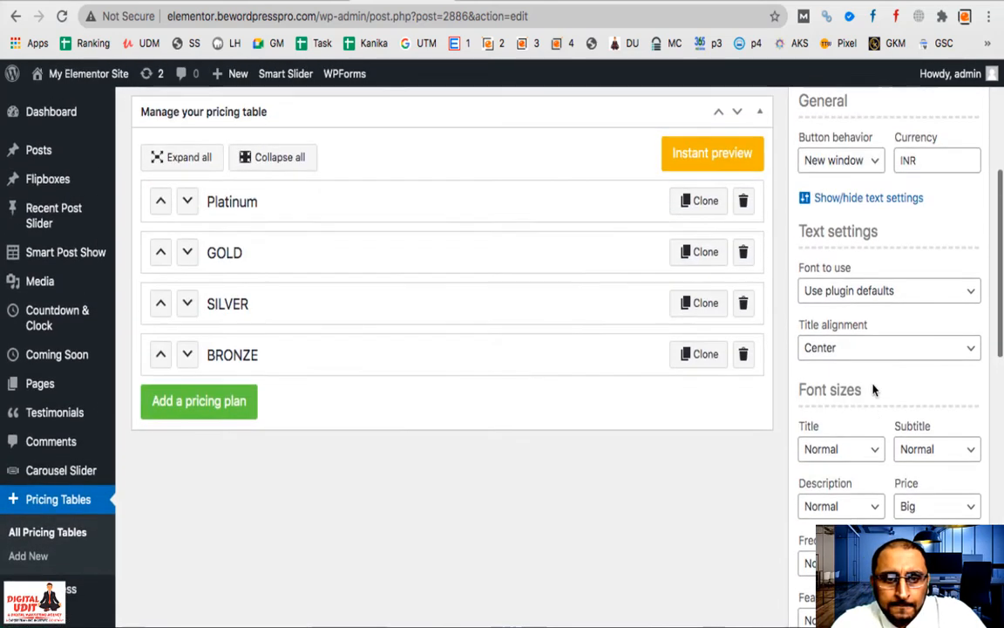
Step: Set the Platinum plan's styling color to red
click(302, 247)
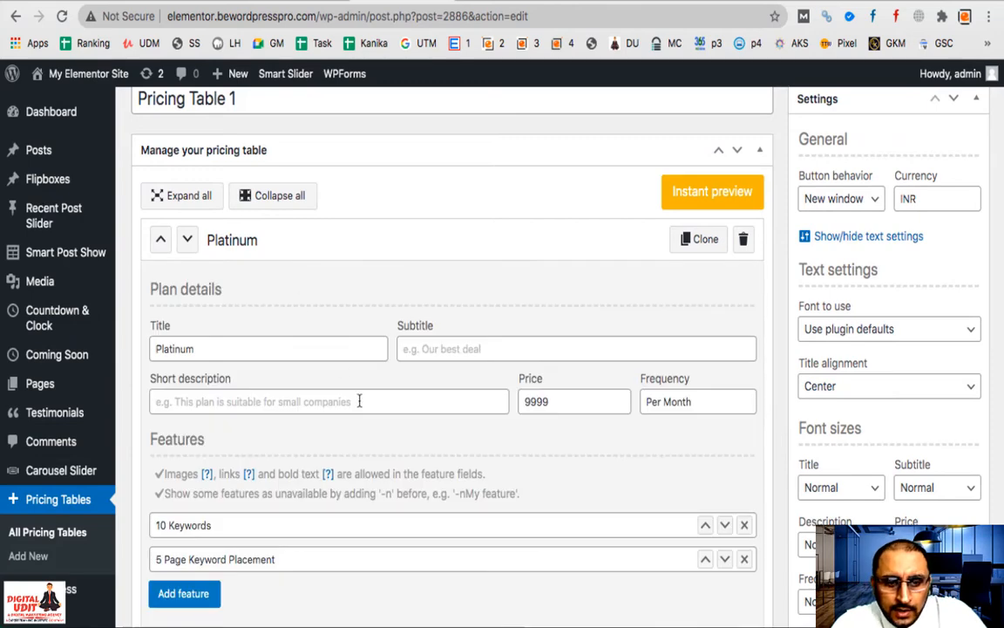
scroll(360, 401, down, 5)
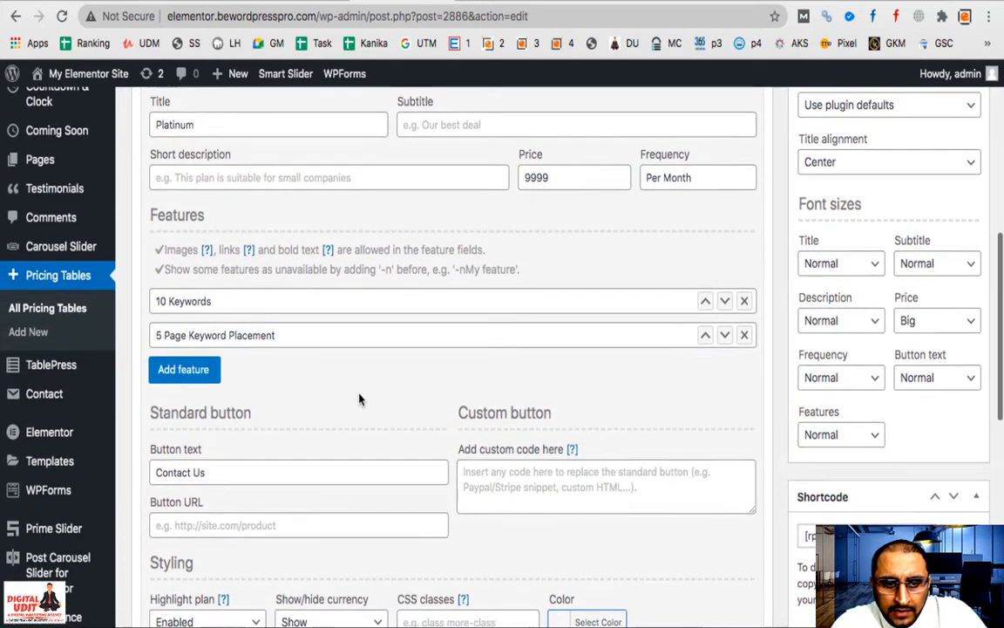
scroll(359, 399, down, 3)
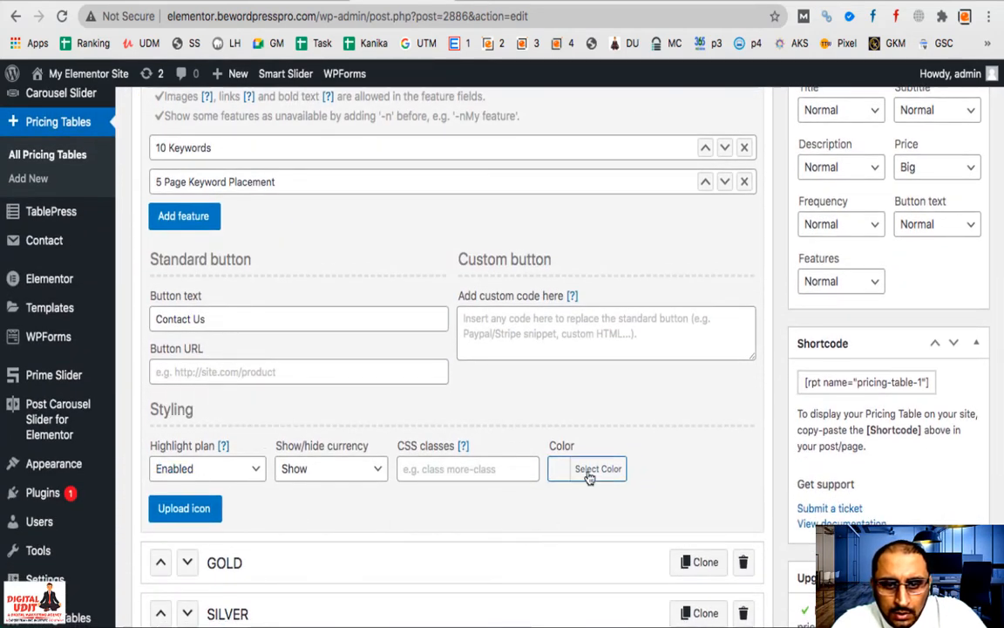
click(558, 482)
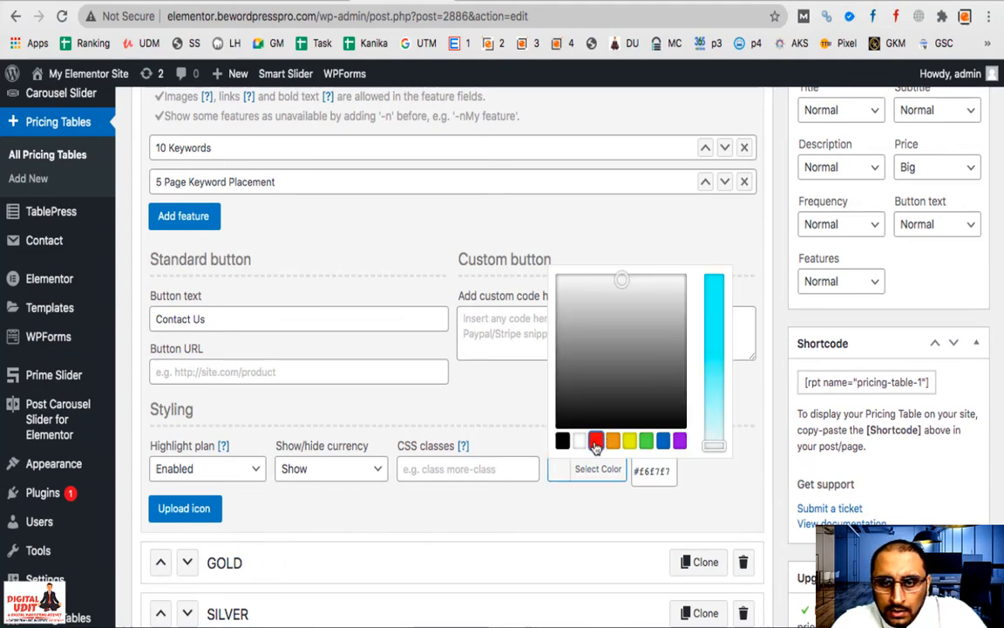
click(595, 440)
click(699, 514)
Step: Update the pricing table with the red Platinum color and reload the page preview
scroll(793, 478, down, 10)
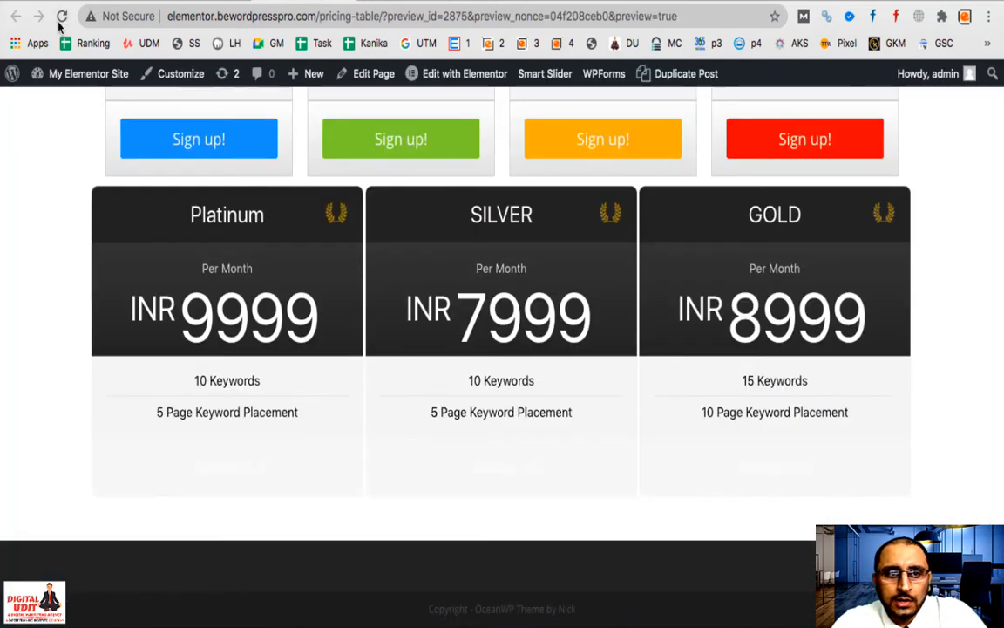
click(61, 16)
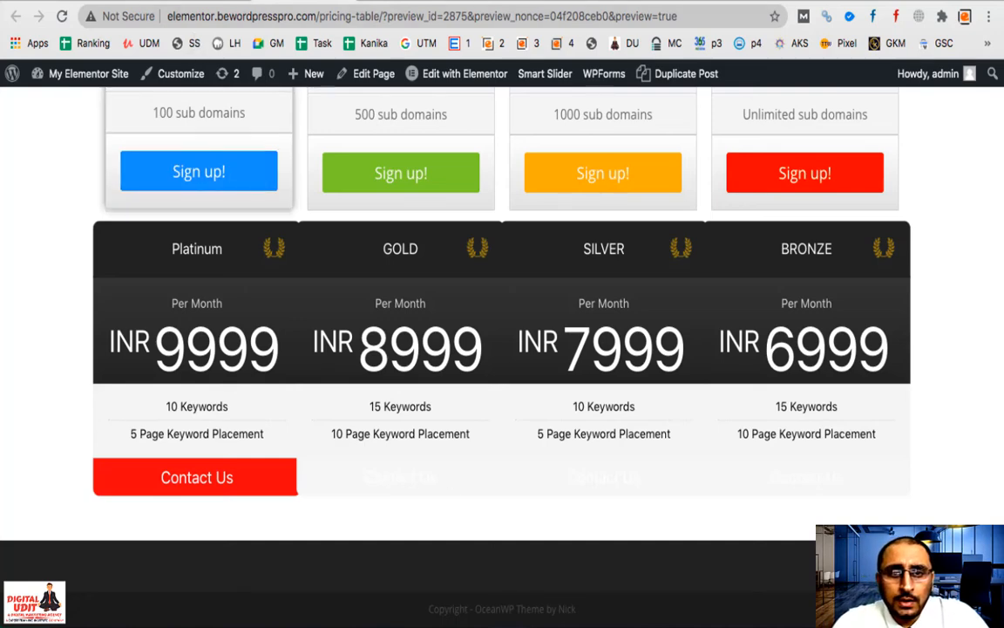
Step: Return to the pricing table's editor and disable the highlight for the GOLD plan
click(394, 4)
scroll(561, 419, down, 5)
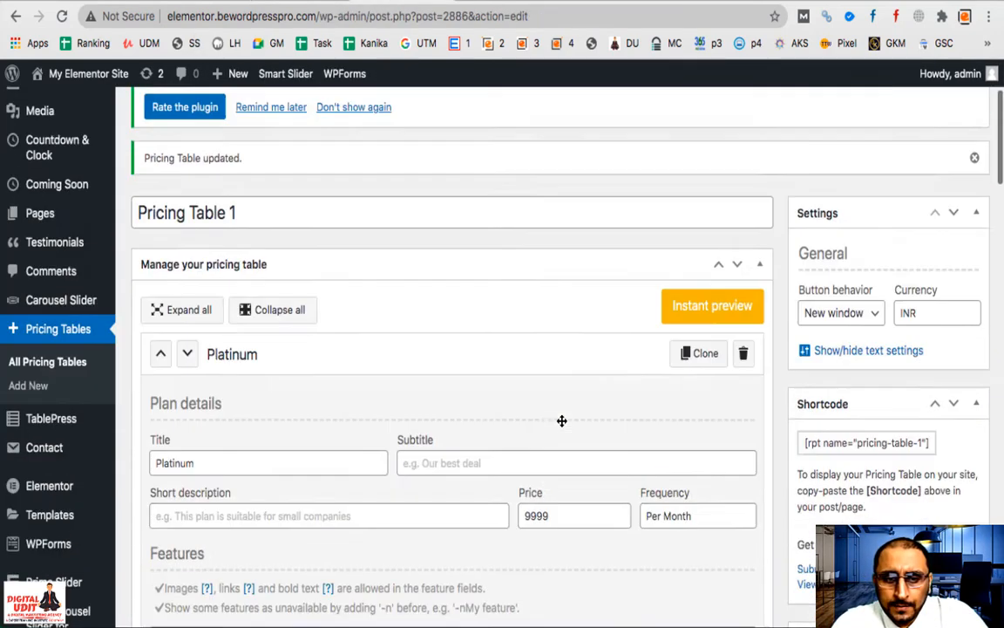
scroll(562, 420, down, 5)
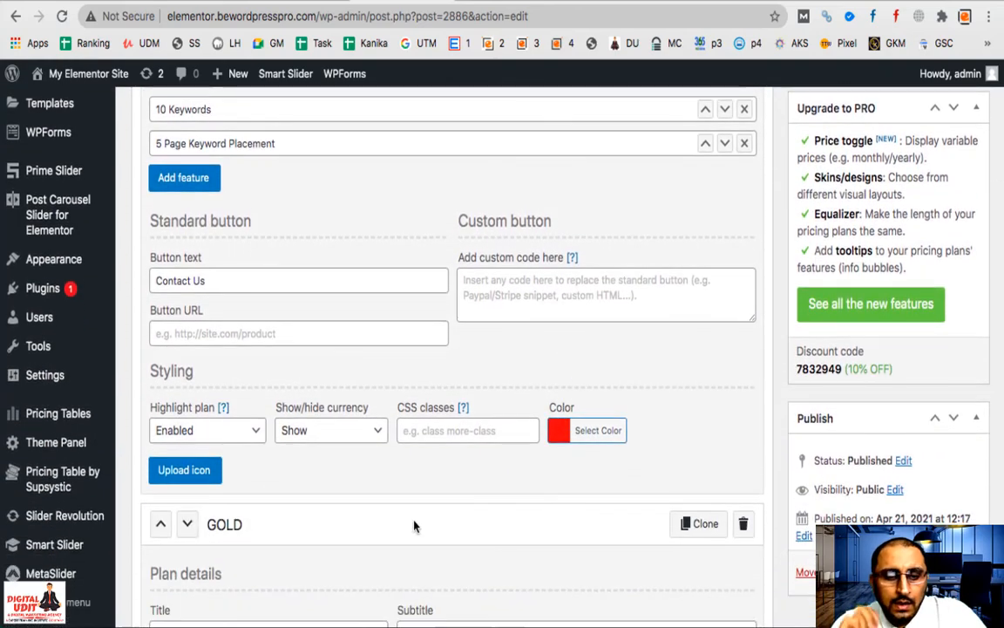
scroll(414, 526, up, 6)
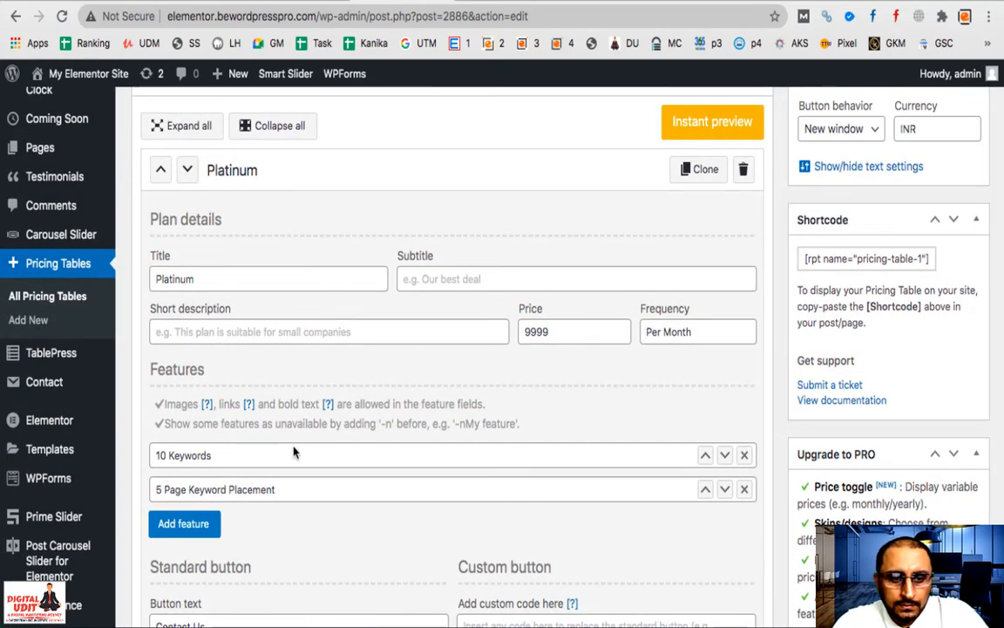
scroll(292, 448, down, 5)
scroll(303, 481, down, 5)
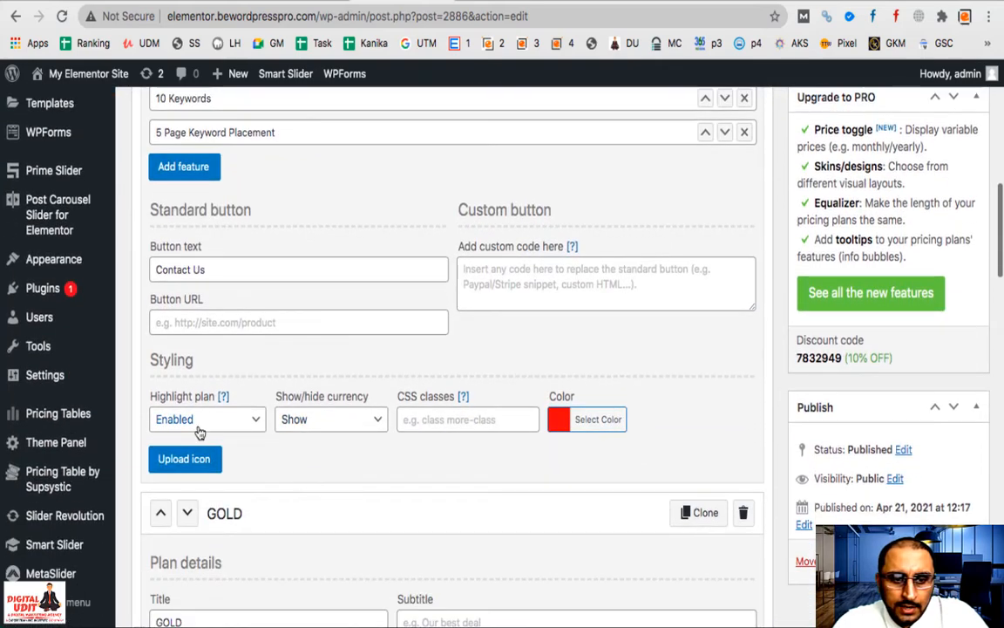
scroll(250, 390, down, 7)
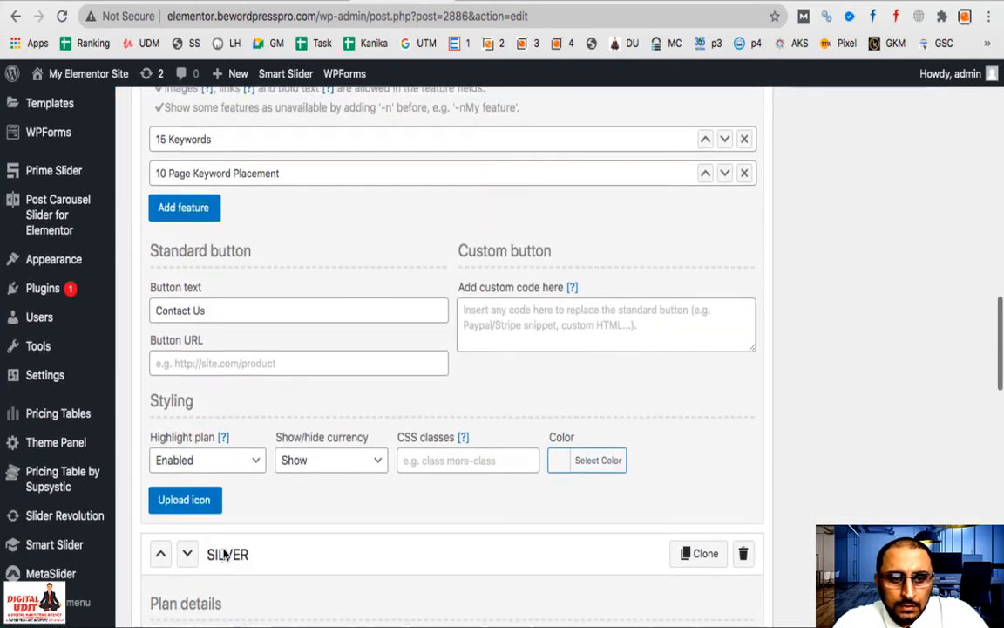
click(231, 464)
click(232, 442)
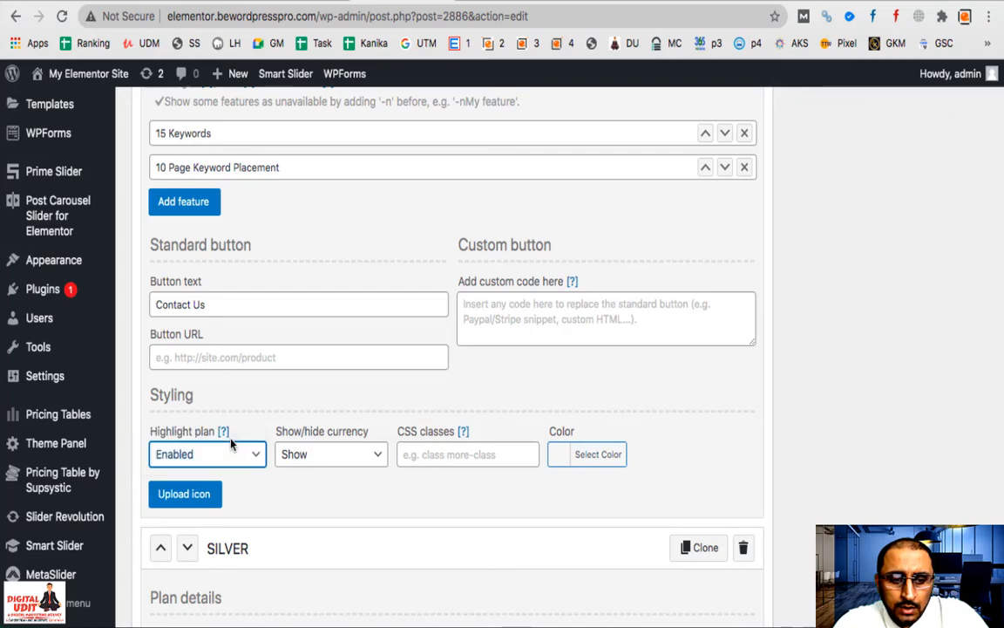
Step: Disable the plan highlight for both the SILVER and BRONZE plans
scroll(231, 445, down, 5)
scroll(231, 445, down, 4)
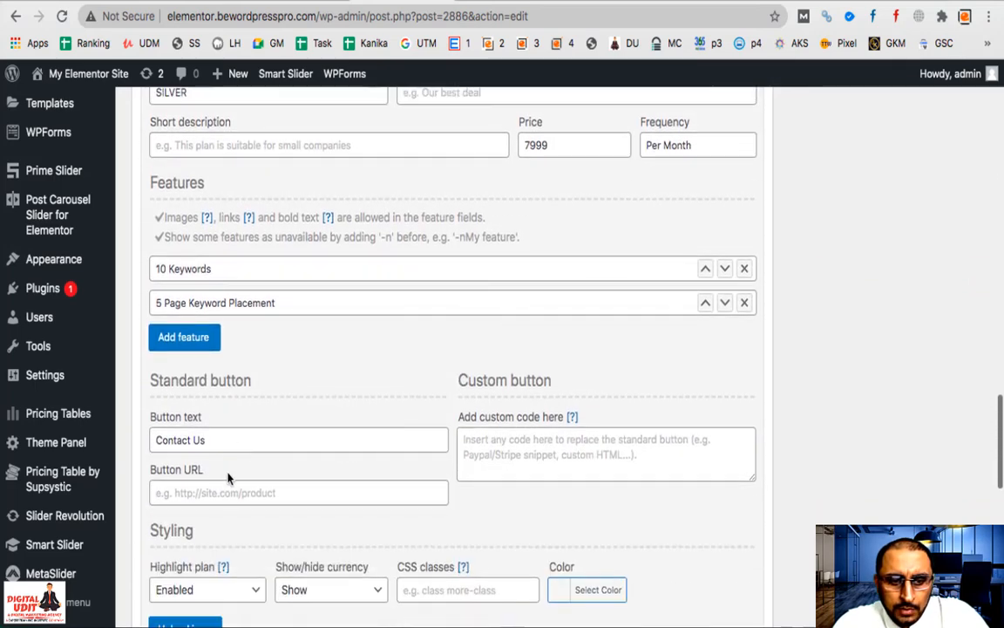
click(210, 590)
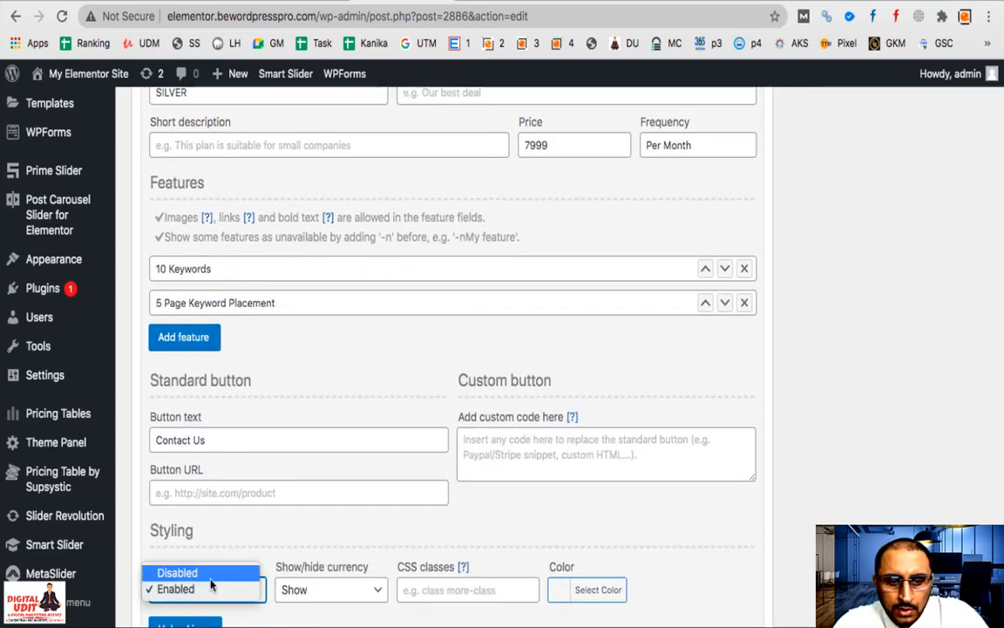
click(214, 574)
scroll(210, 582, down, 5)
scroll(210, 583, down, 6)
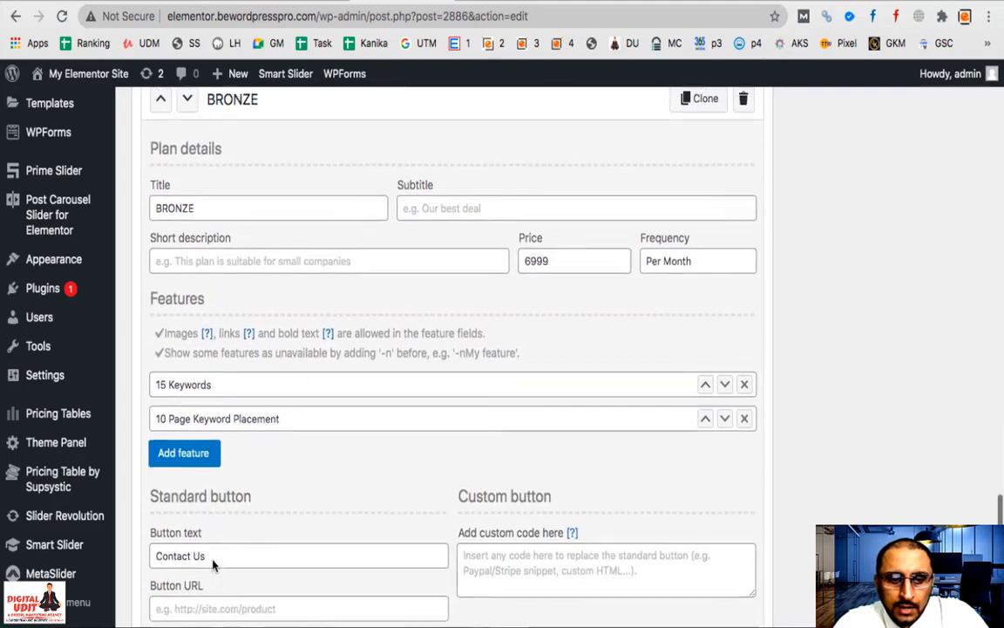
click(221, 498)
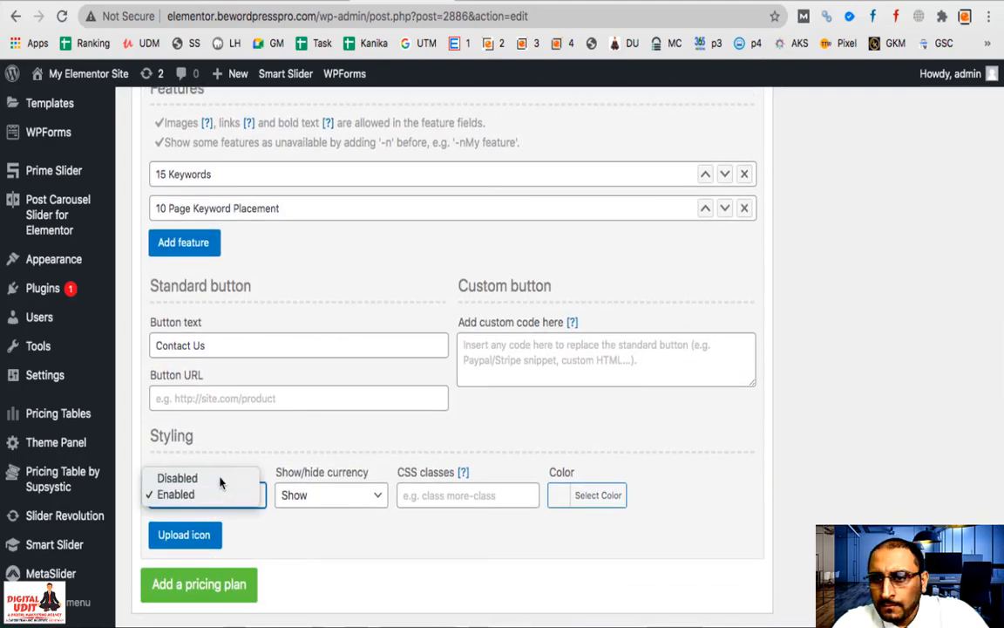
click(220, 479)
Step: Update the pricing table, then reload the page preview and check the plans' highlighting
scroll(847, 374, up, 18)
scroll(846, 374, up, 10)
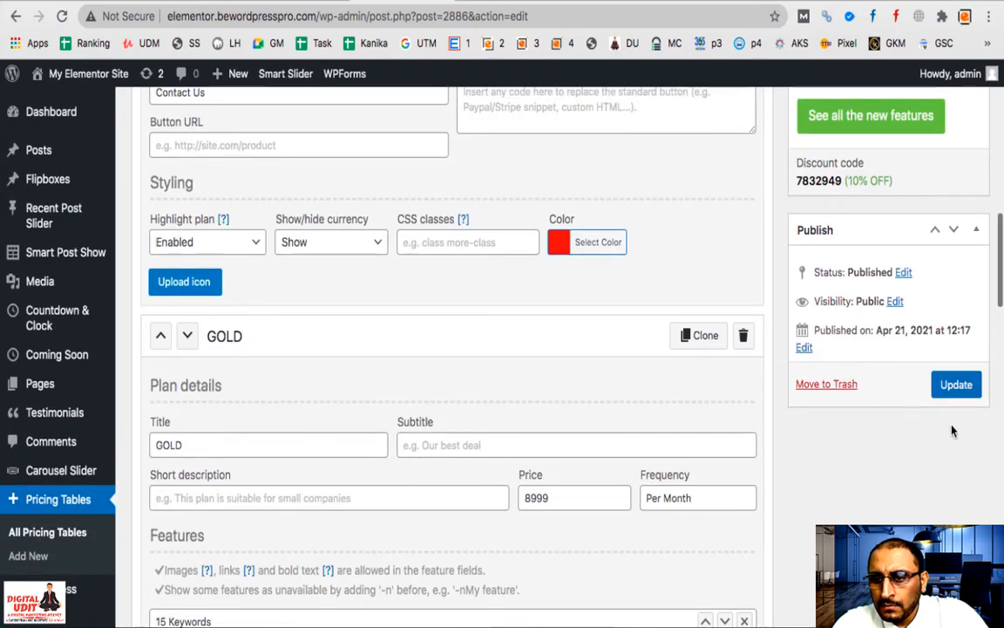
click(955, 384)
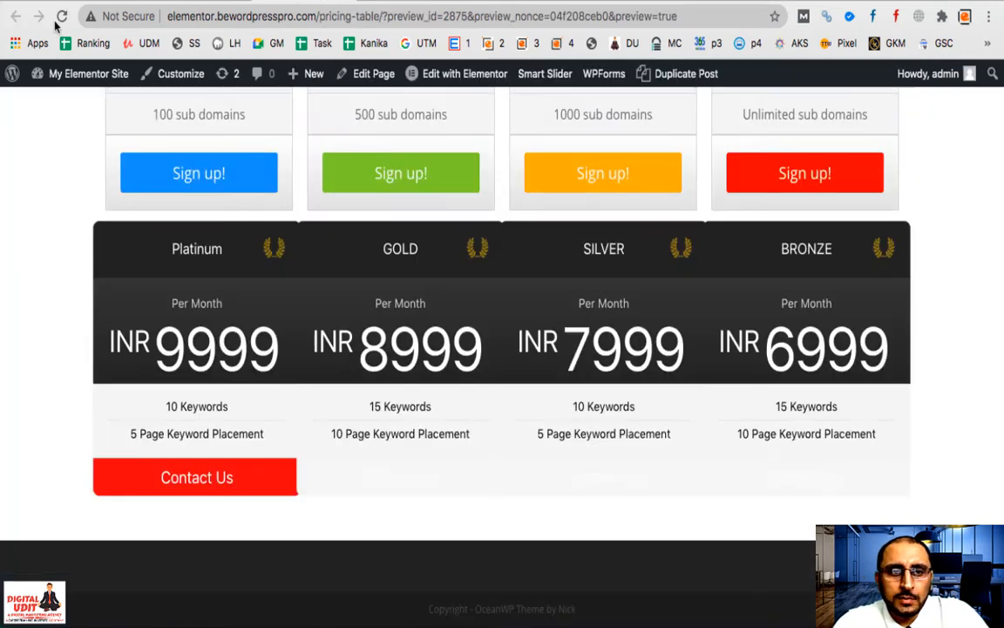
click(61, 18)
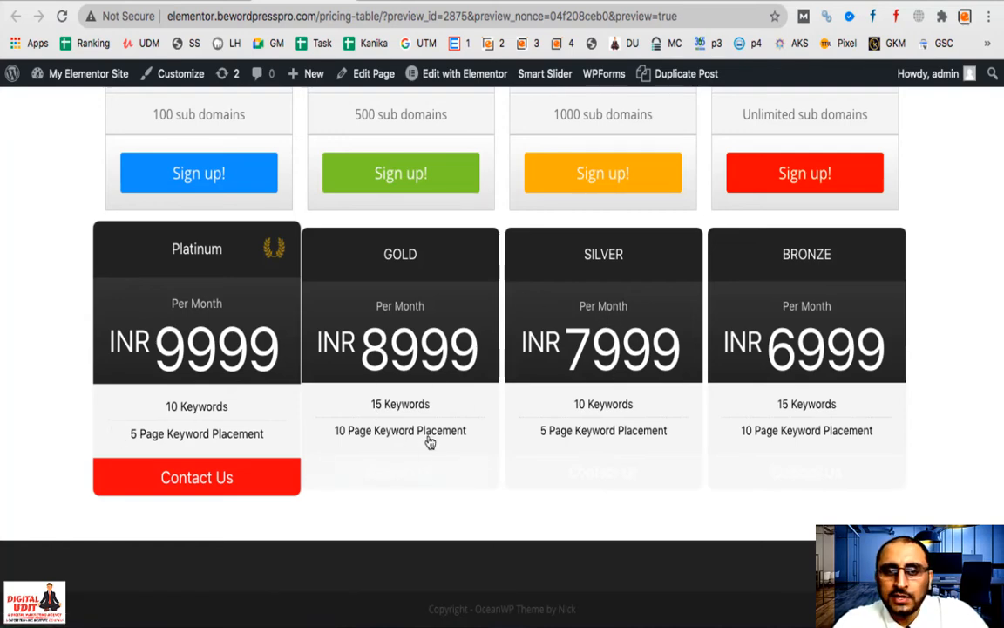
scroll(418, 446, up, 2)
scroll(418, 446, down, 2)
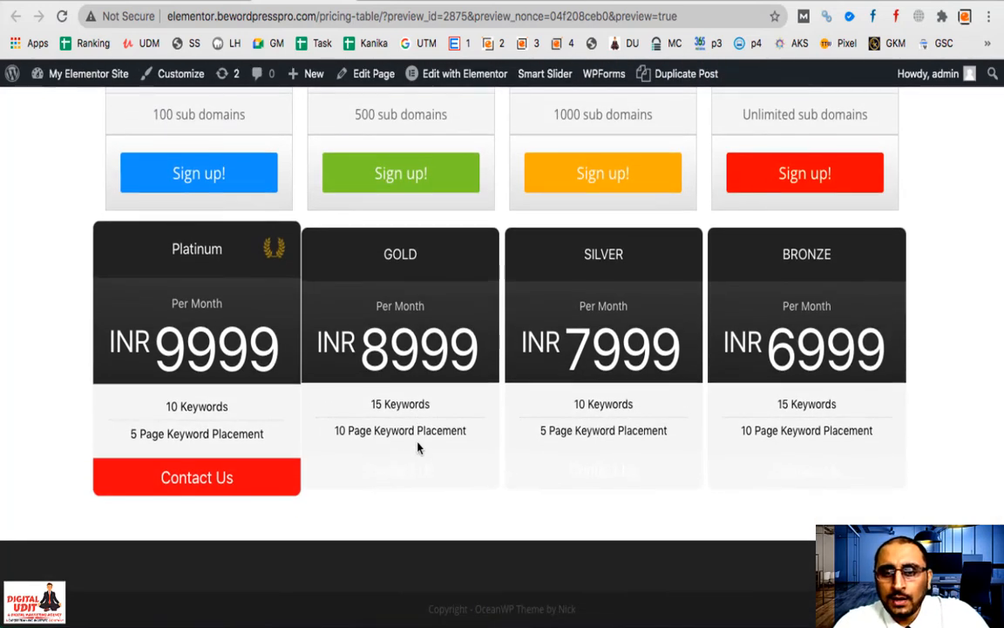
scroll(418, 447, up, 2)
scroll(418, 446, down, 2)
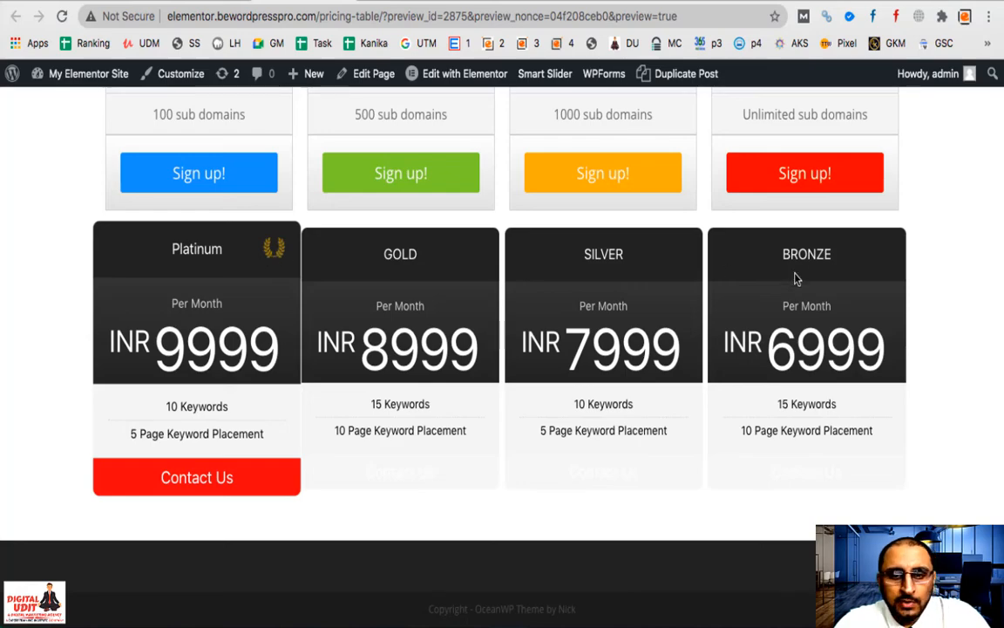
Step: Open the installed plugins list in a new tab and examine which pricing table plugins are installed
click(391, 2)
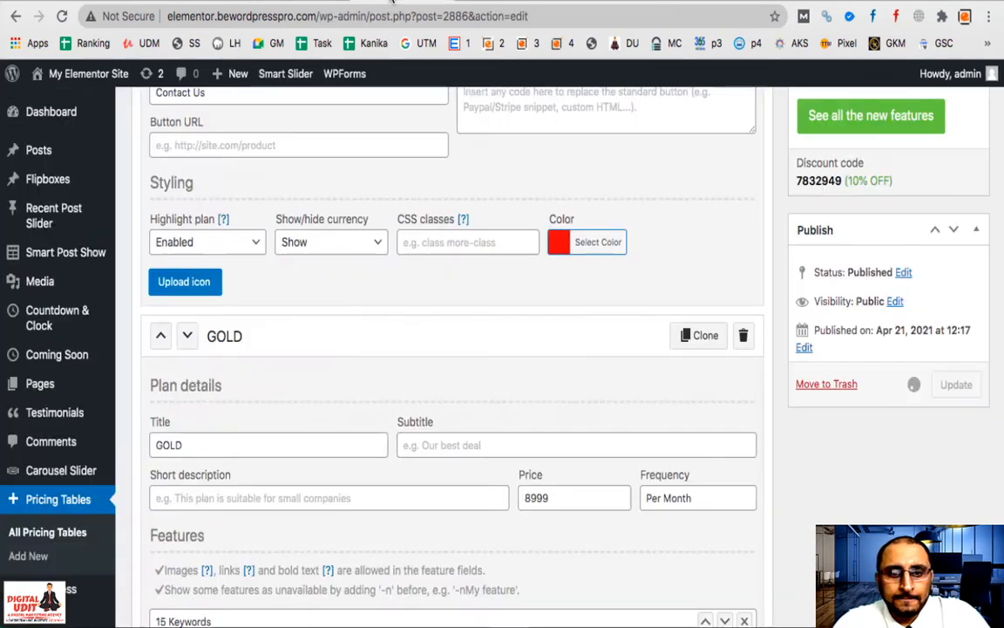
scroll(485, 366, down, 10)
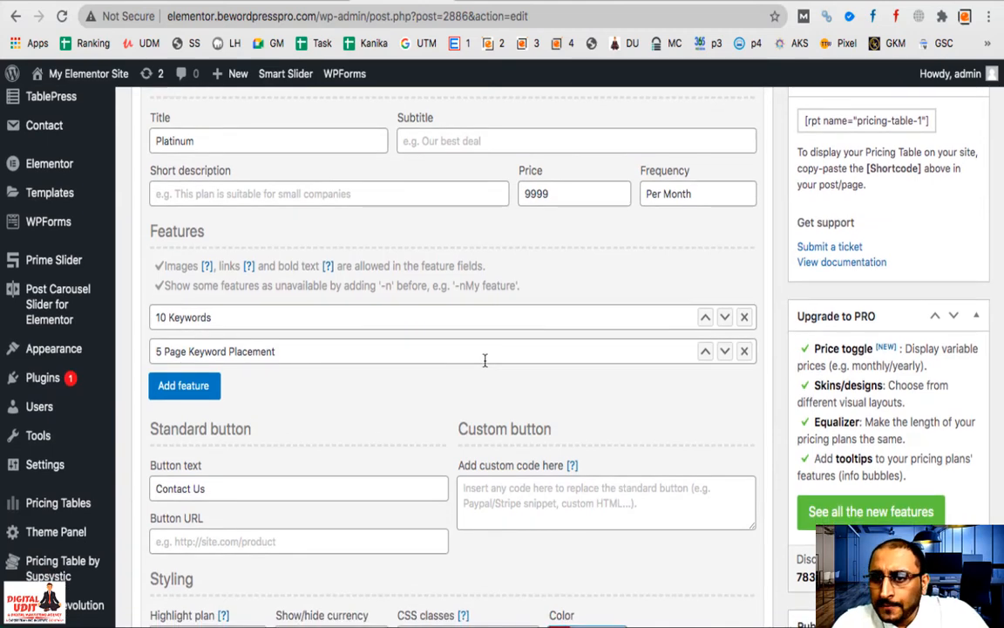
scroll(485, 359, up, 4)
click(199, 3)
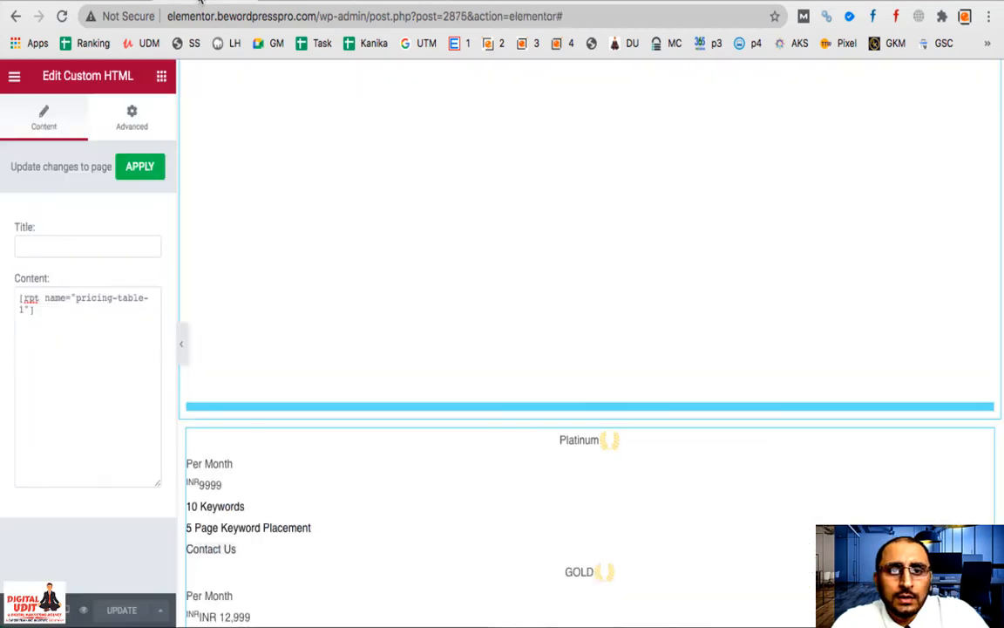
click(235, 2)
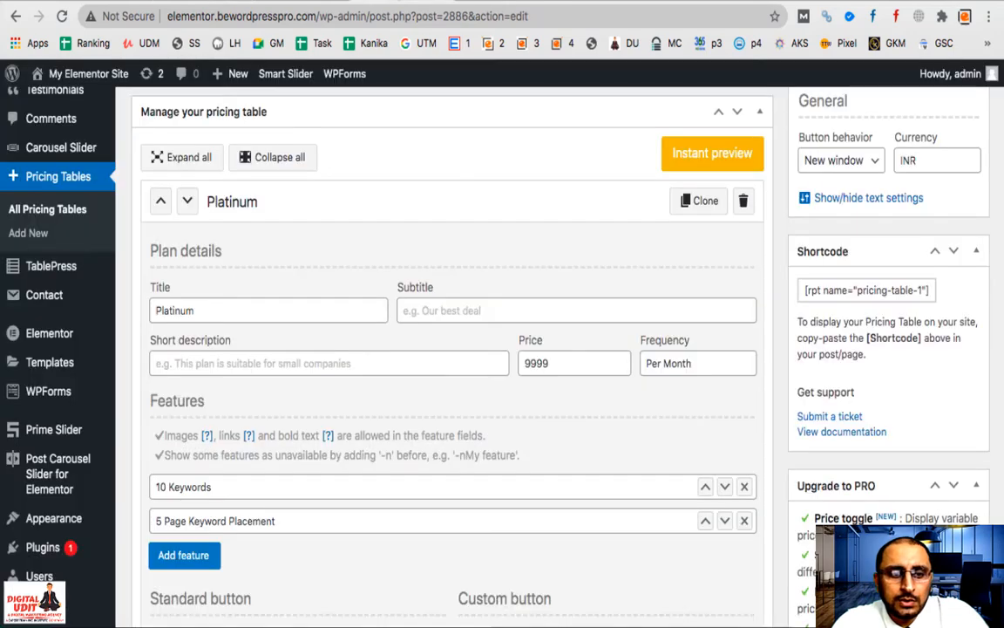
scroll(96, 375, down, 3)
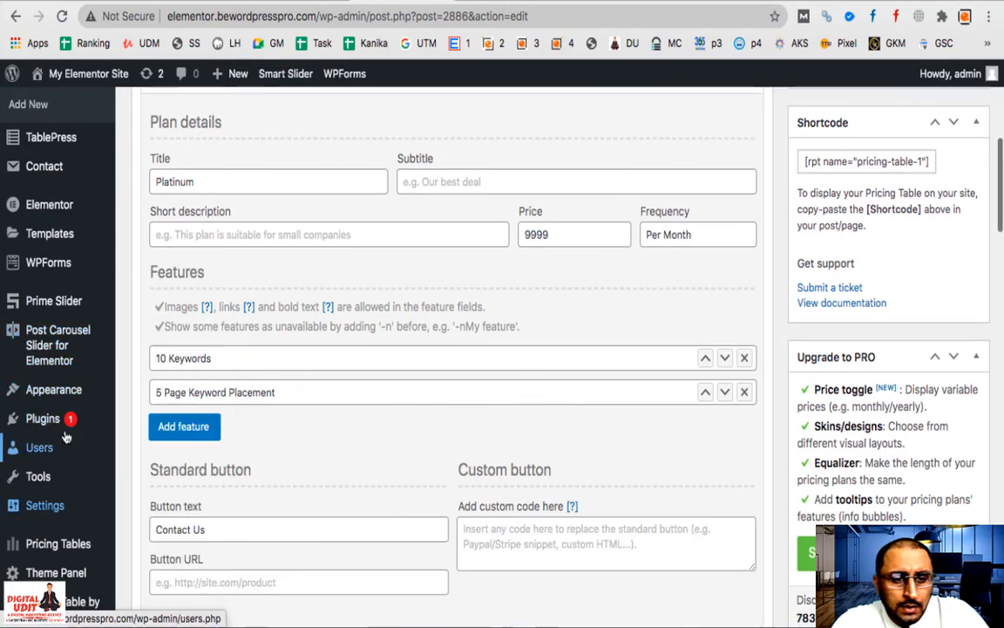
mouse_move(142, 436)
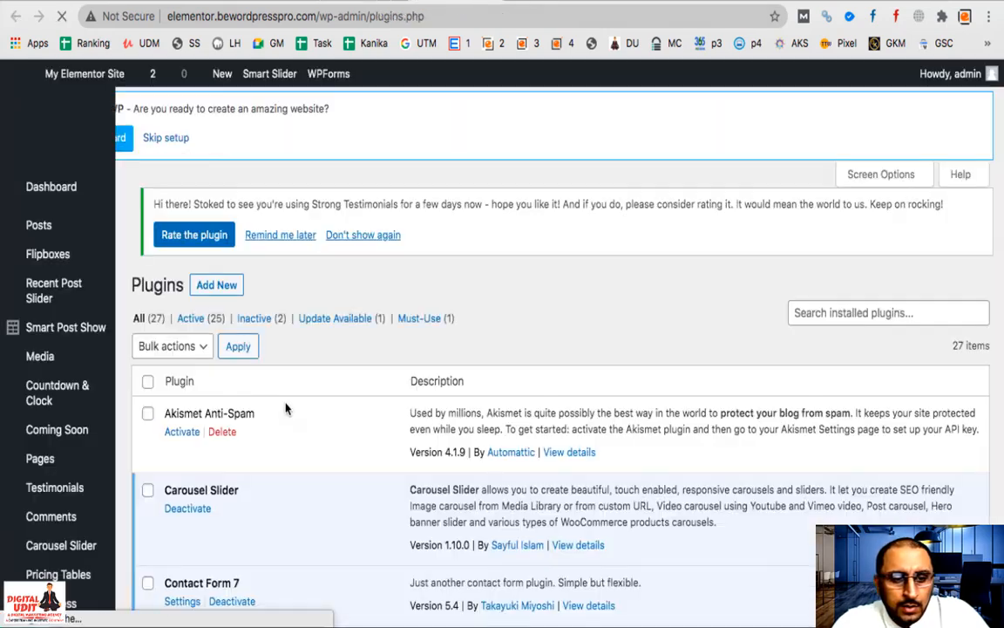
scroll(287, 409, down, 5)
scroll(286, 408, down, 10)
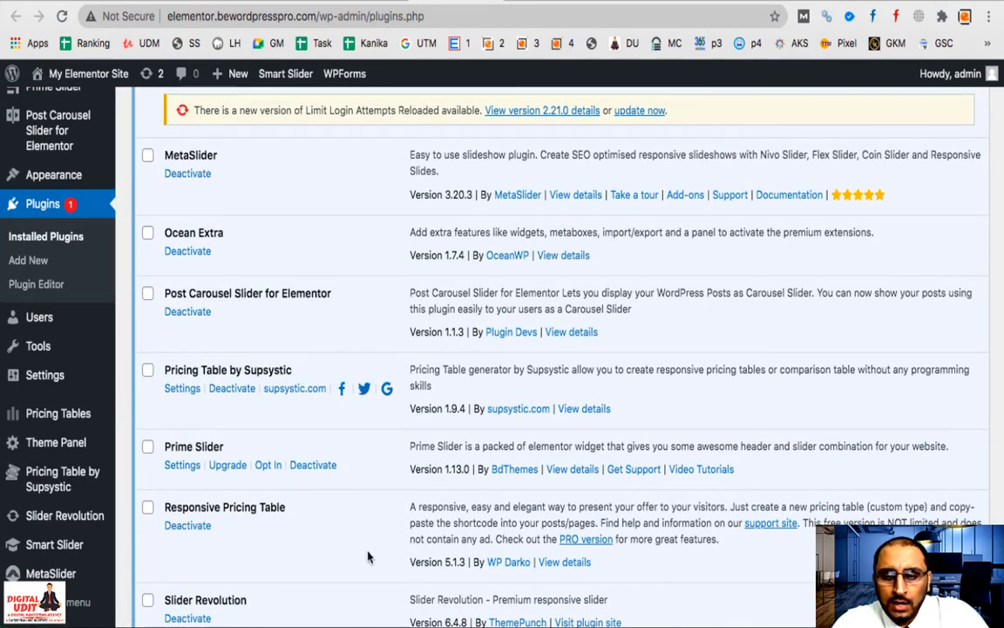
scroll(368, 556, up, 2)
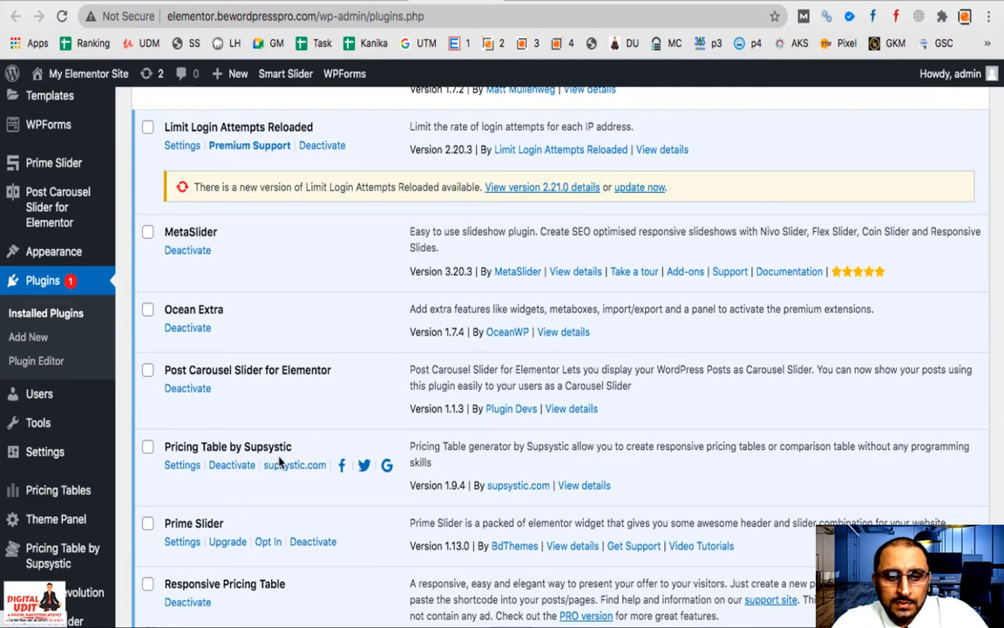
scroll(279, 464, up, 5)
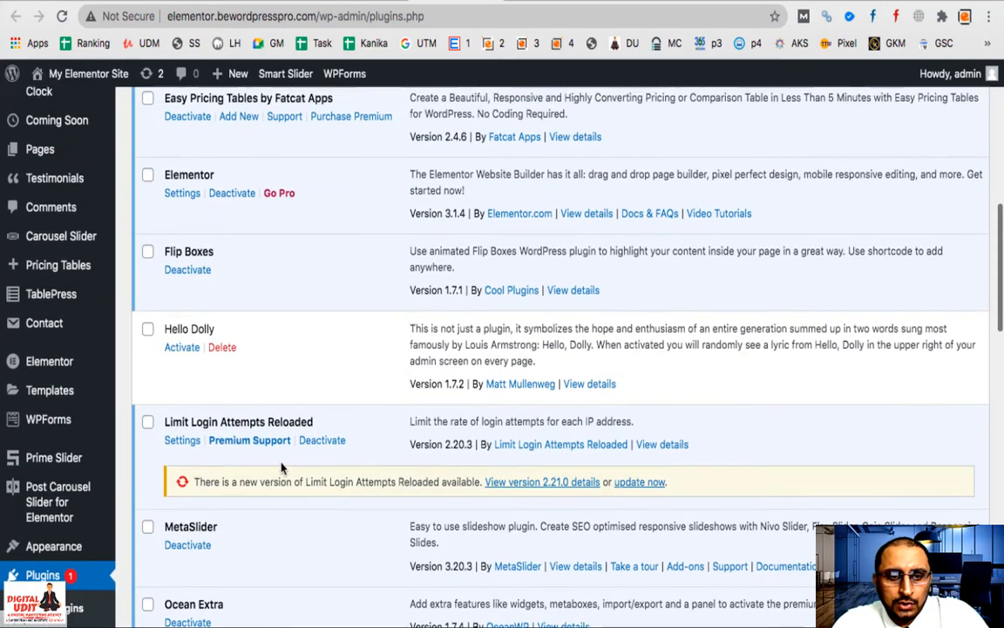
scroll(280, 466, up, 5)
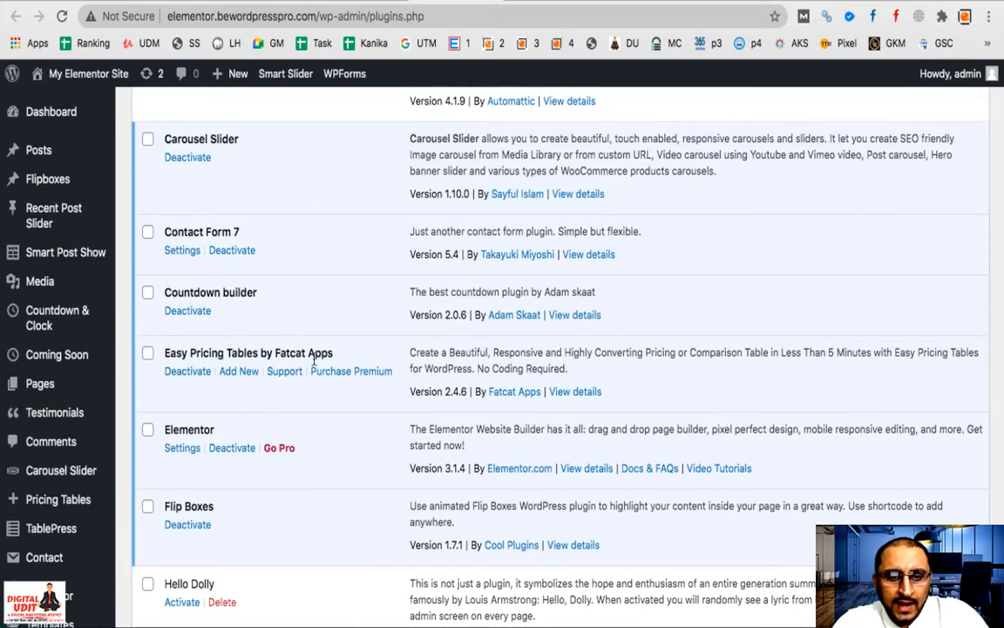
Step: Open the list of pricing tables belonging to the Easy Pricing Tables plugin
scroll(45, 482, down, 8)
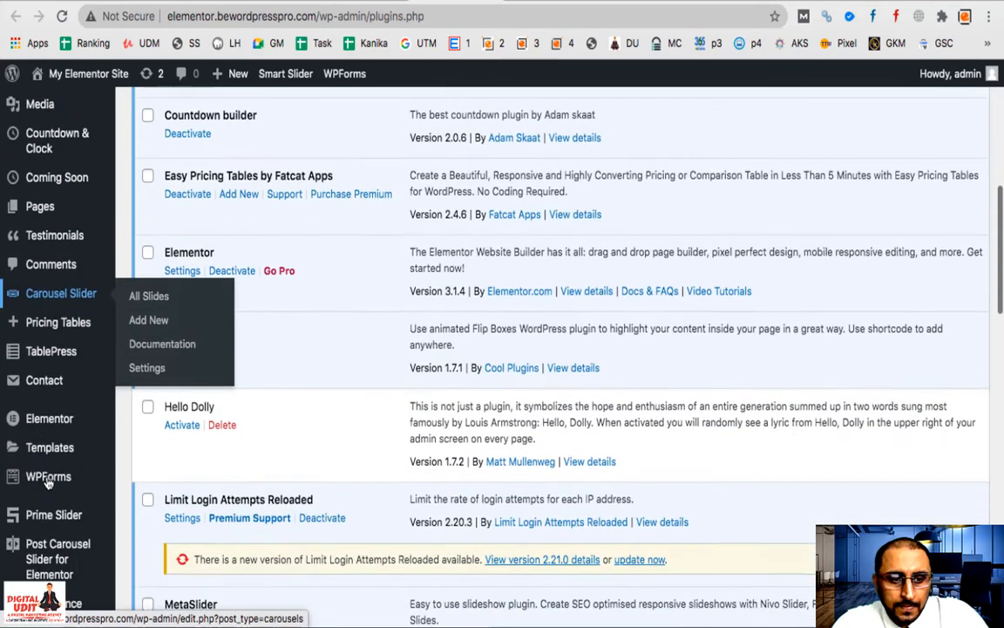
scroll(48, 482, down, 6)
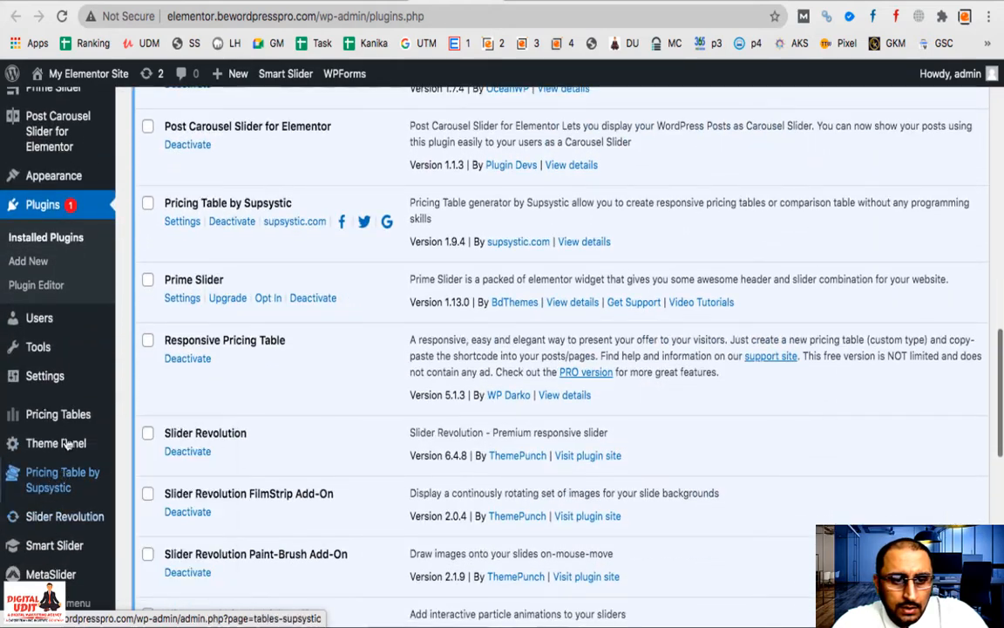
mouse_move(69, 417)
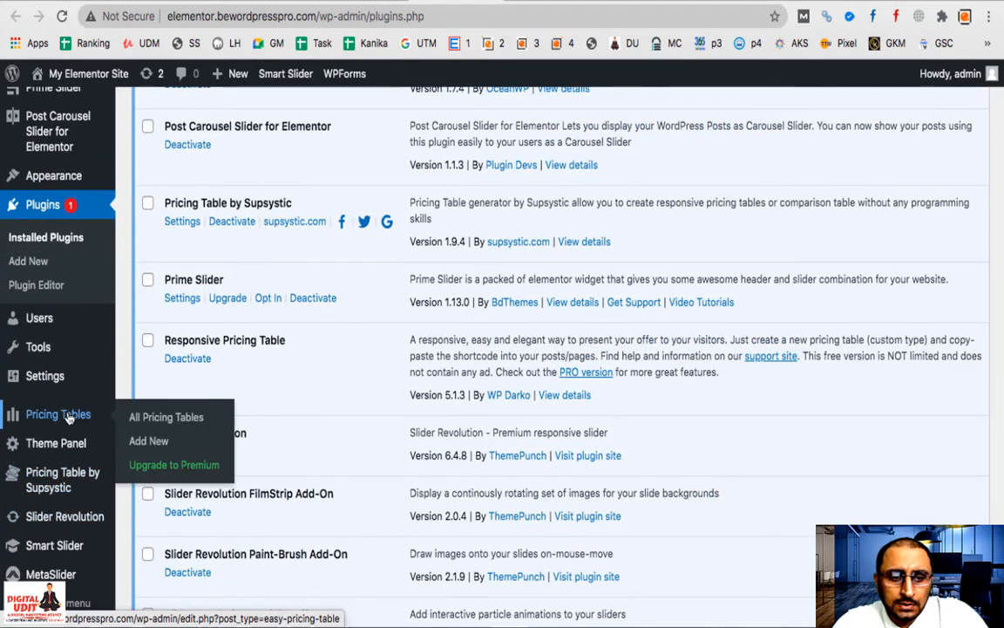
click(69, 417)
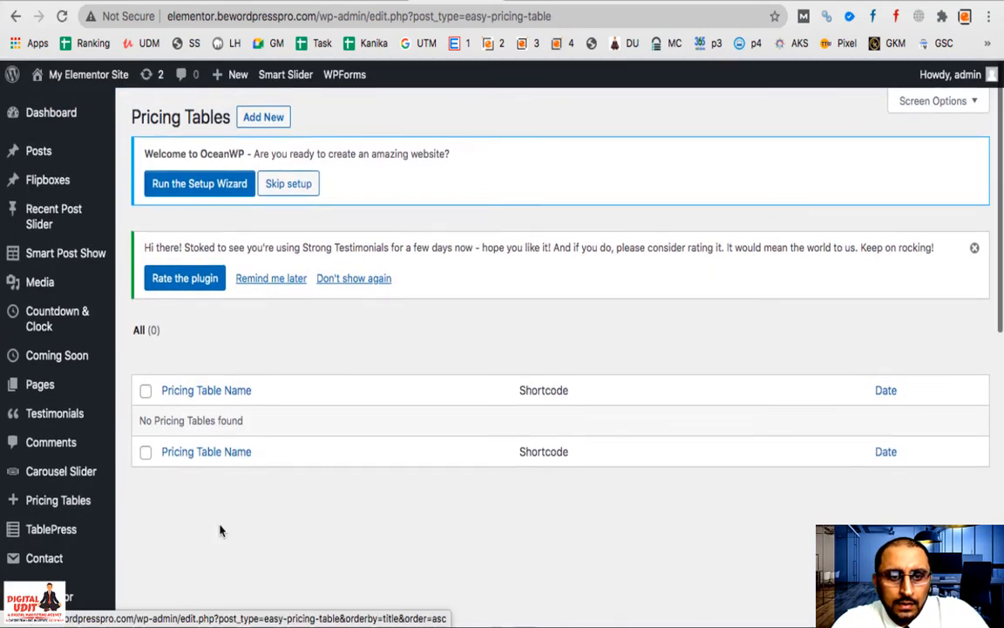
Step: Add a new pricing table titled "Pricing Table 1" and decline the Pricing Table Crash Course offer
click(250, 122)
text(Pri)
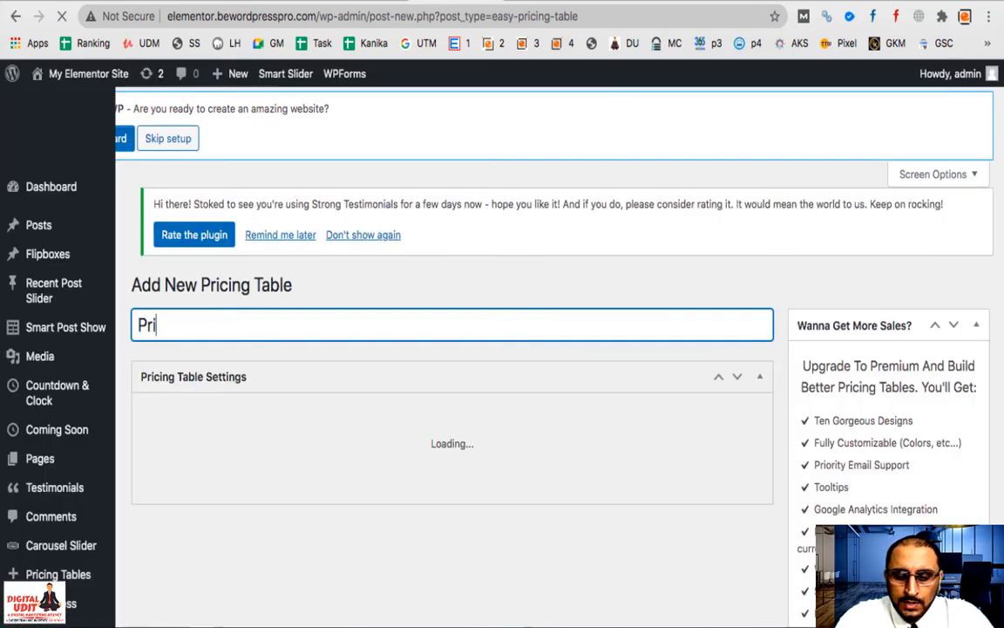
text(cing Table 1)
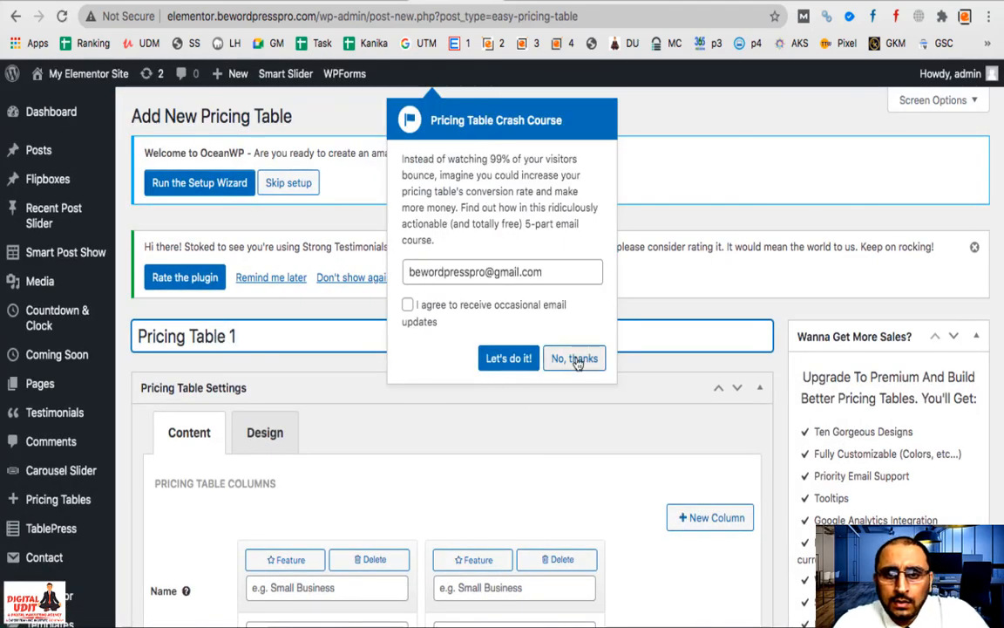
click(575, 360)
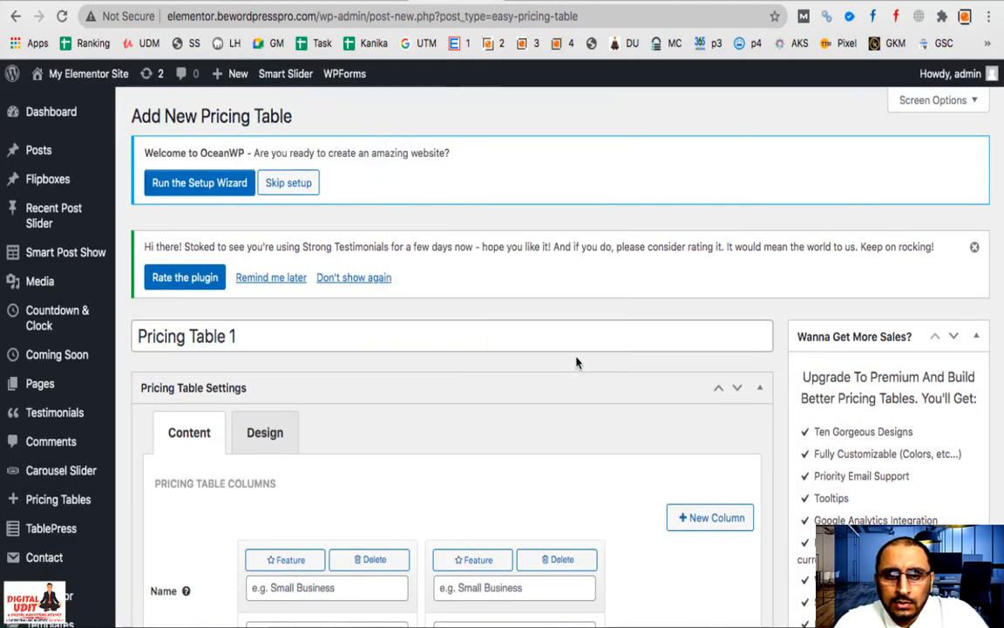
Step: Add two more columns to the new pricing table's content, making four in all
scroll(410, 460, down, 5)
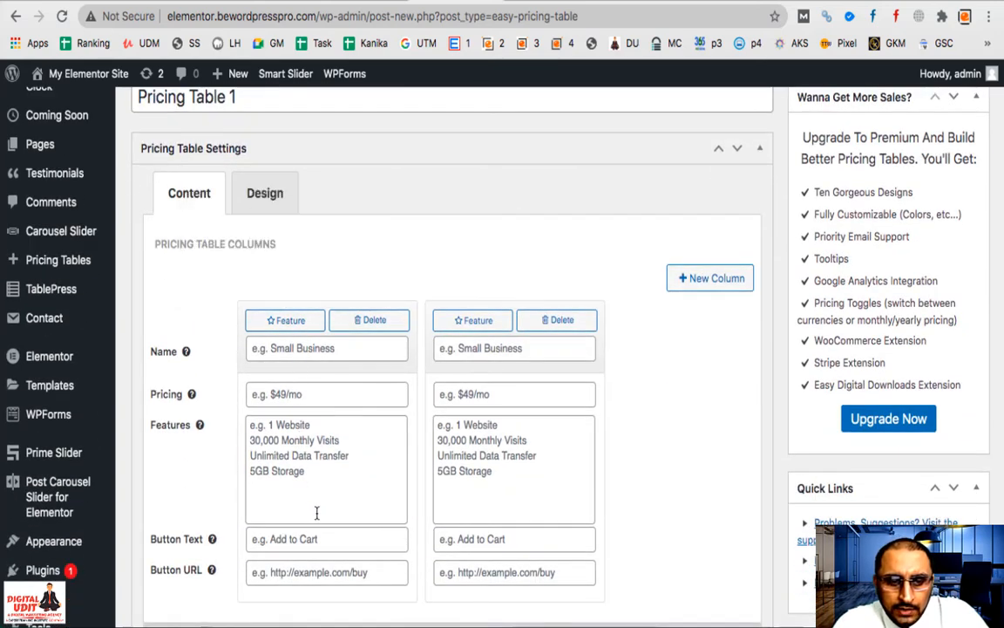
click(710, 279)
scroll(682, 444, down, 4)
scroll(682, 444, up, 3)
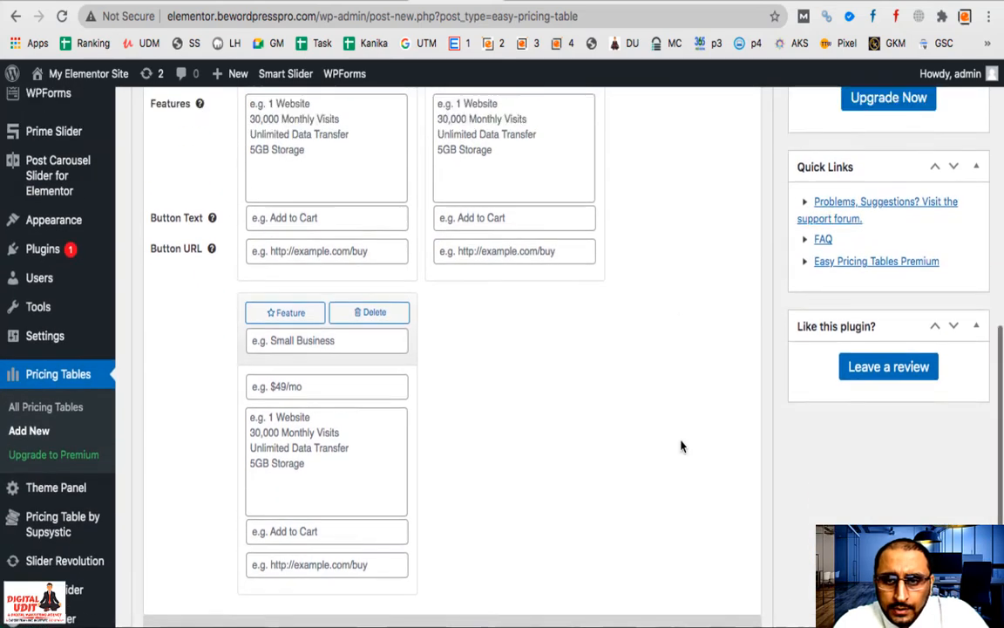
click(712, 204)
scroll(645, 405, down, 3)
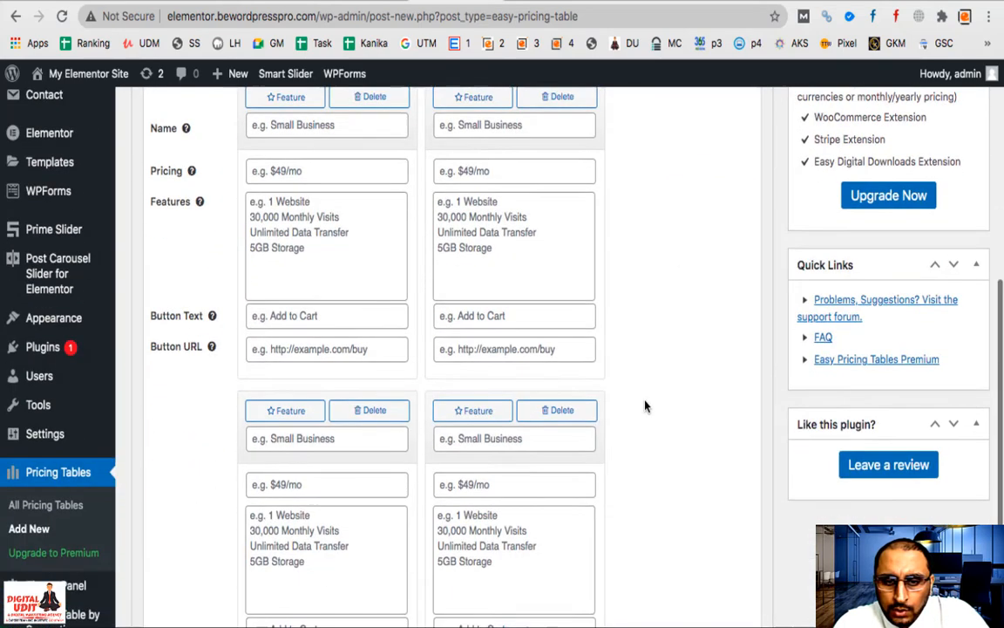
Step: Open a new browser tab alongside the pricing table being edited
scroll(645, 405, down, 1)
scroll(645, 405, up, 5)
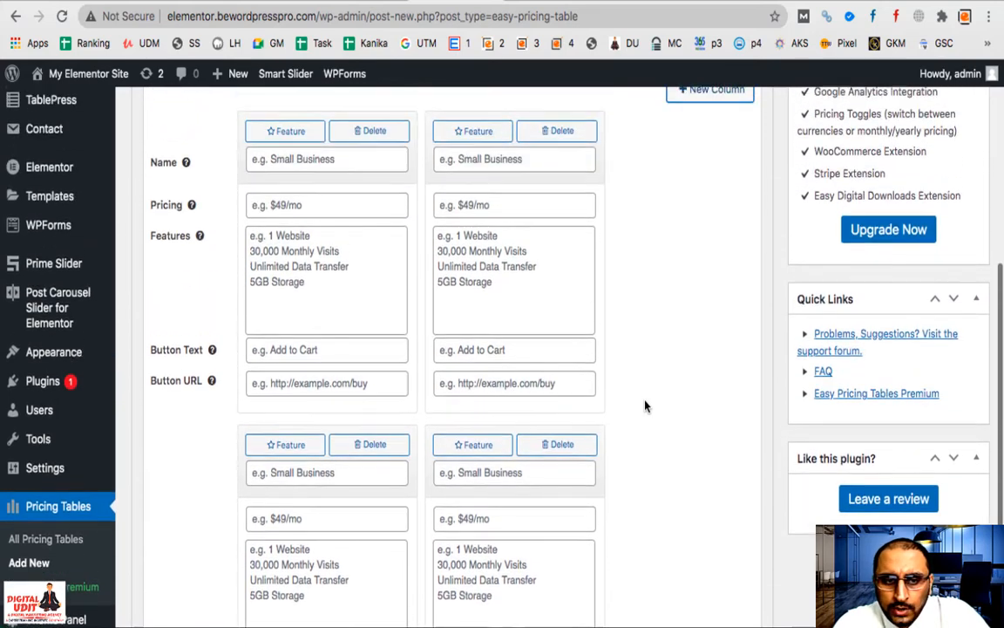
click(300, 378)
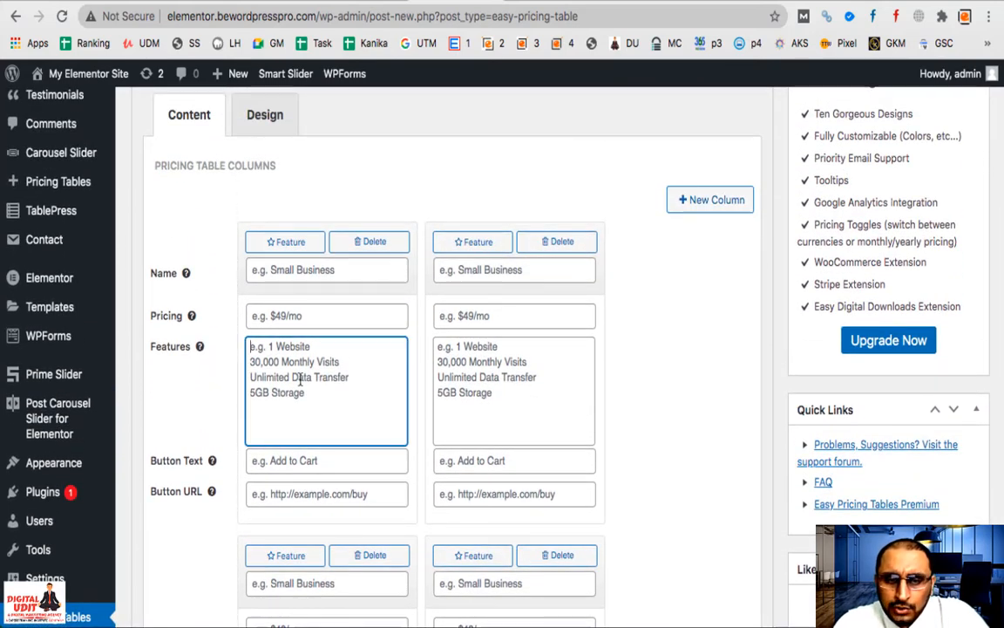
click(513, 387)
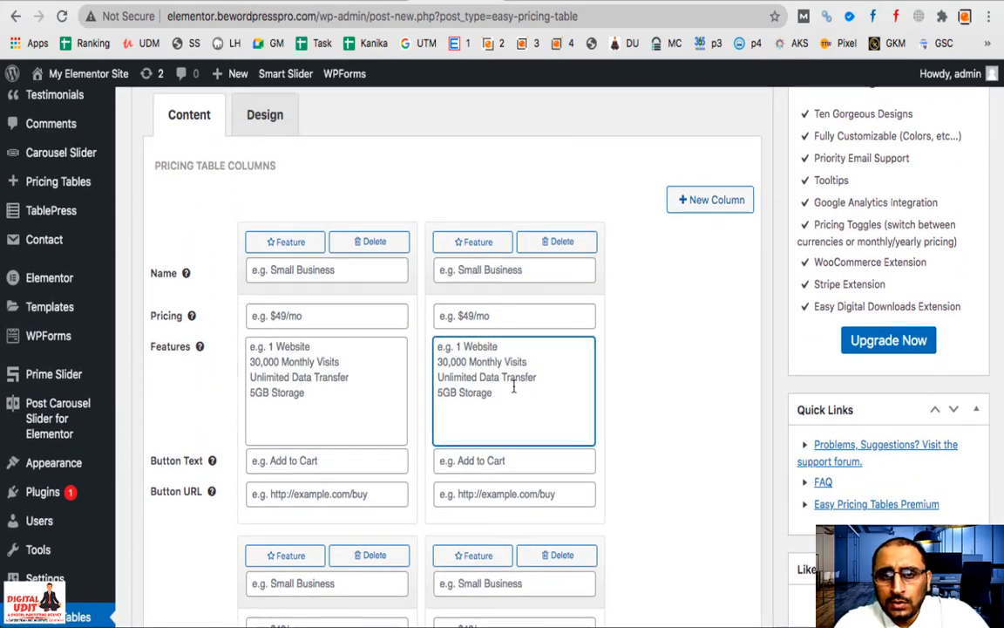
key(ctrl+t)
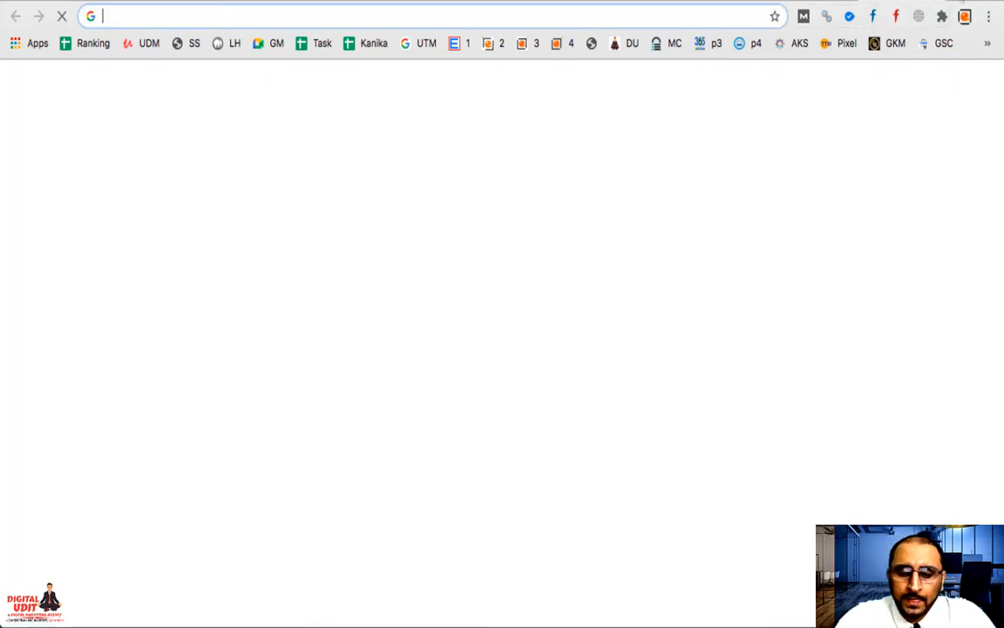
text(seppackages)
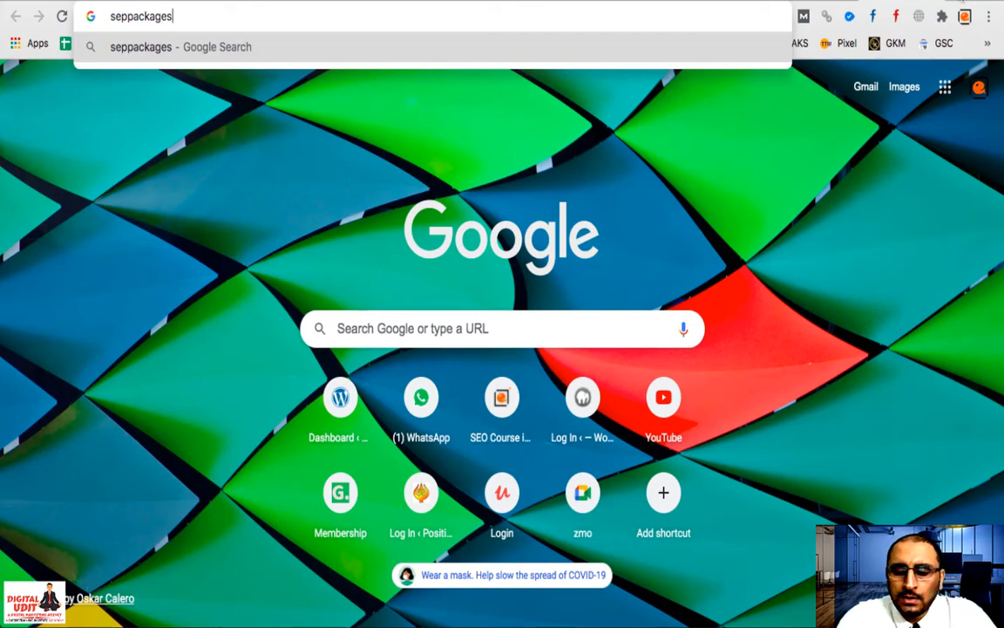
key(BackSpace)
key(BackSpace)
key(BackSpace)
key(BackSpace)
key(BackSpace)
key(BackSpace)
key(BackSpace)
key(BackSpace)
key(BackSpace)
key(BackSpace)
key(BackSpace)
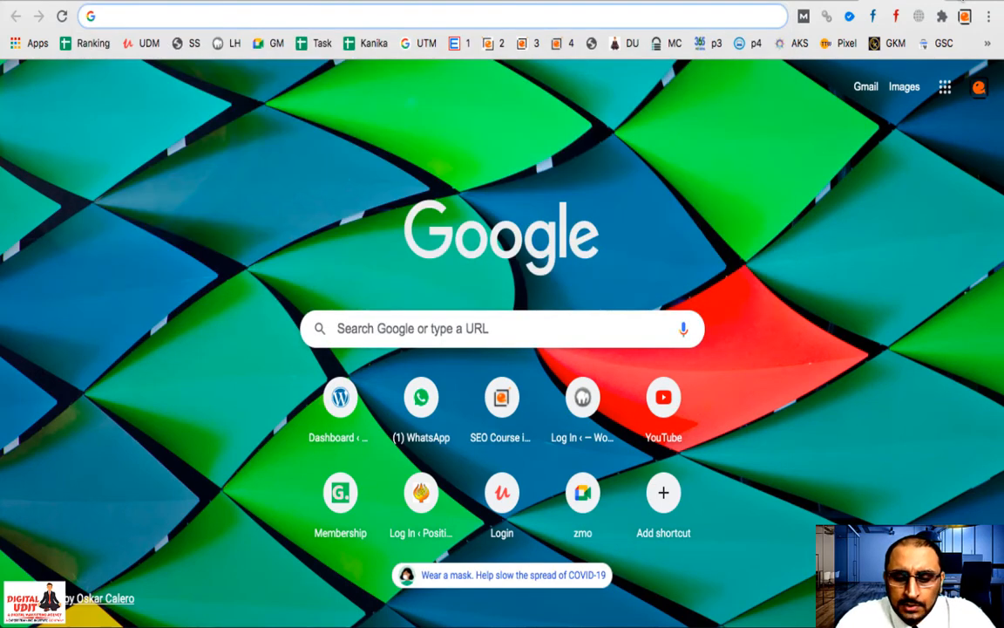
Step: Go to digitaludit.com and open the site's Packages page
text(digitaludi)
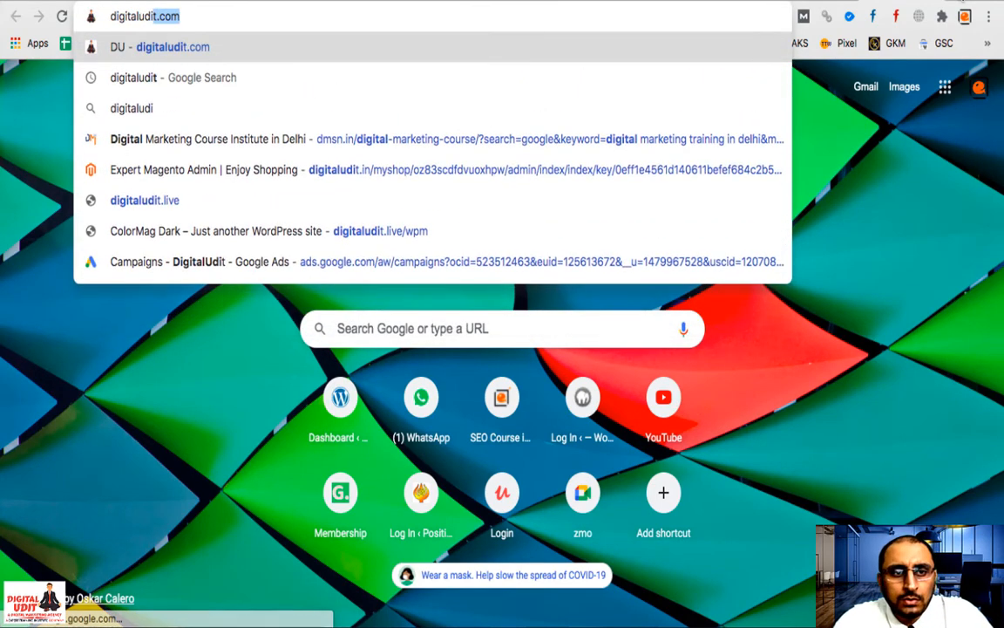
text(t.)
key(Return)
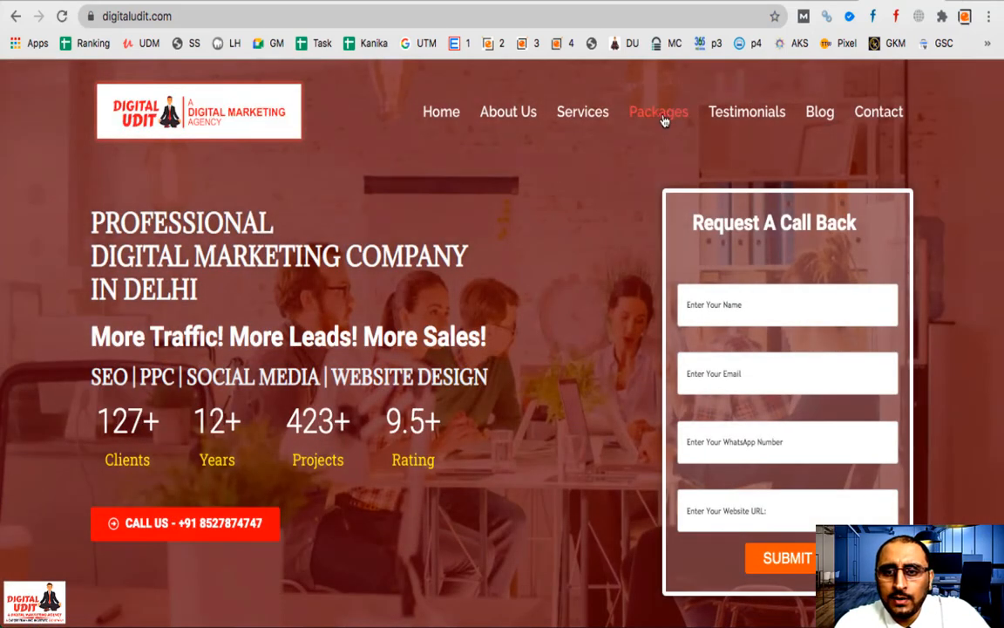
click(662, 120)
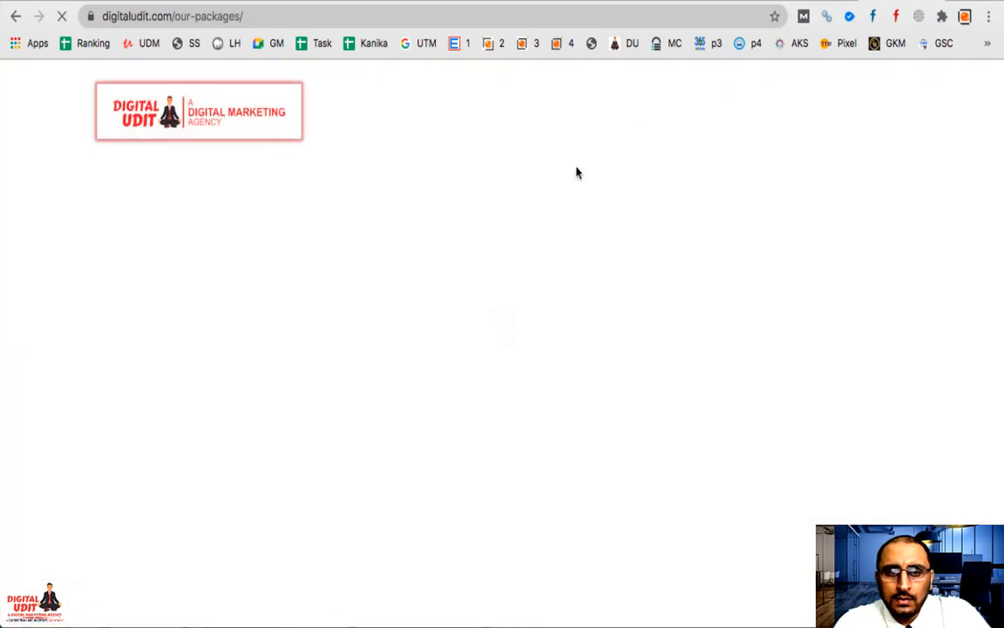
Step: Examine the SEO packages table for prices and service rows that can serve as pricing table features
scroll(365, 392, down, 10)
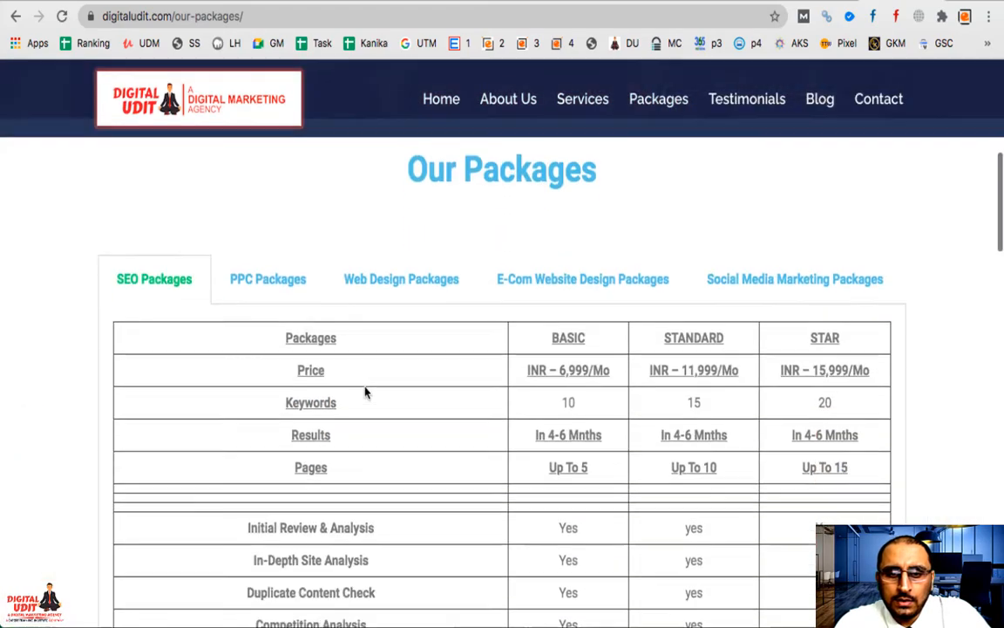
scroll(552, 448, down, 5)
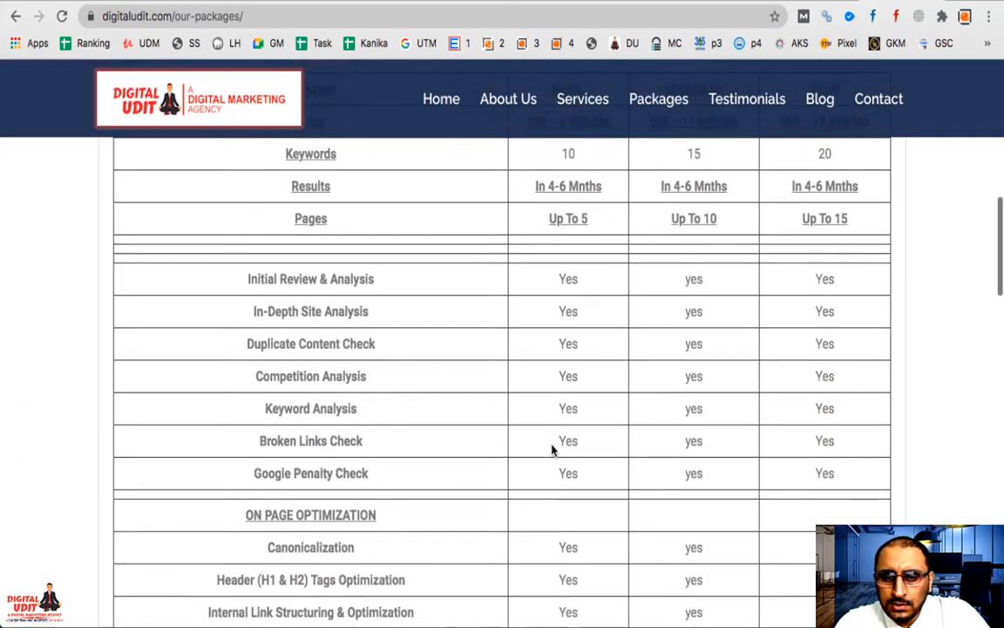
scroll(552, 448, down, 10)
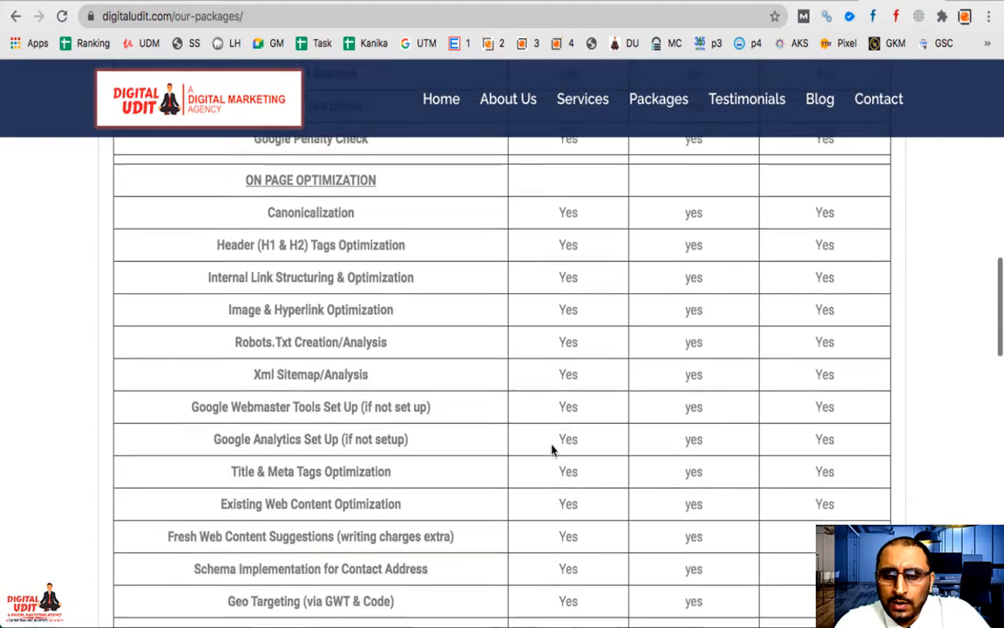
scroll(552, 448, down, 5)
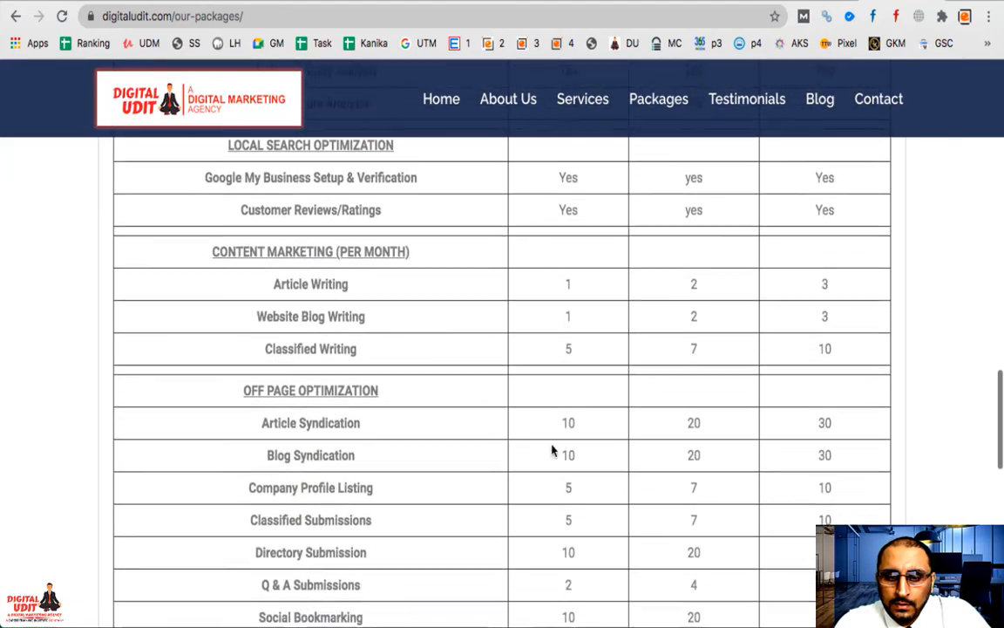
scroll(551, 449, up, 20)
scroll(552, 448, down, 4)
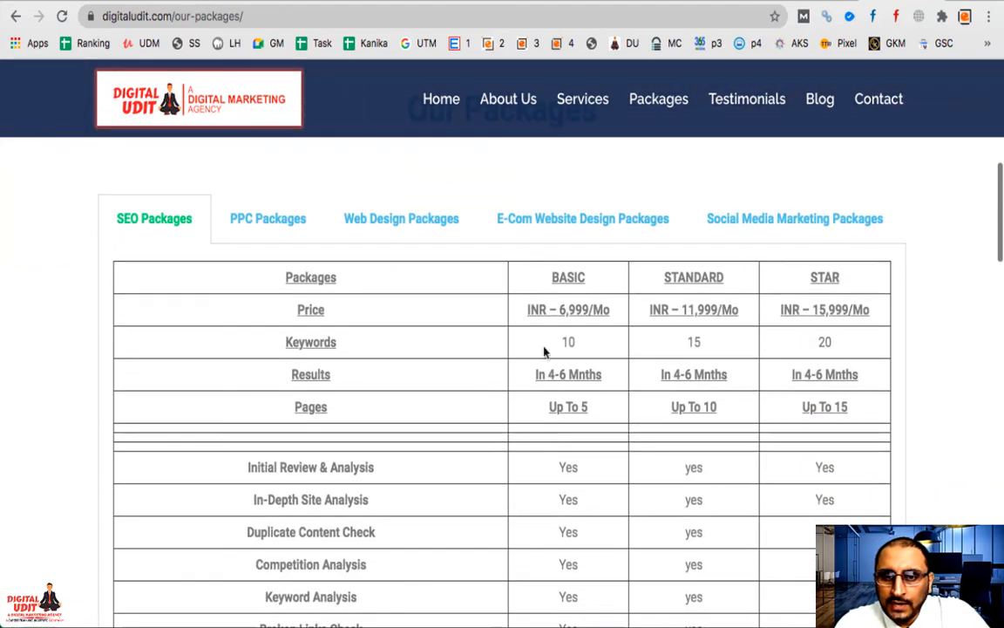
scroll(332, 442, down, 12)
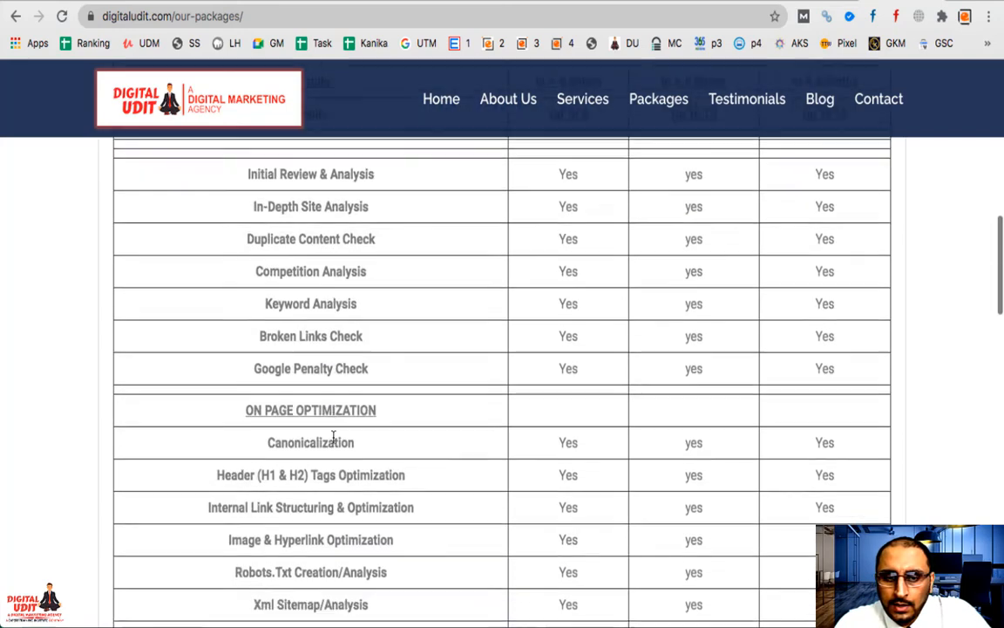
scroll(332, 442, down, 1)
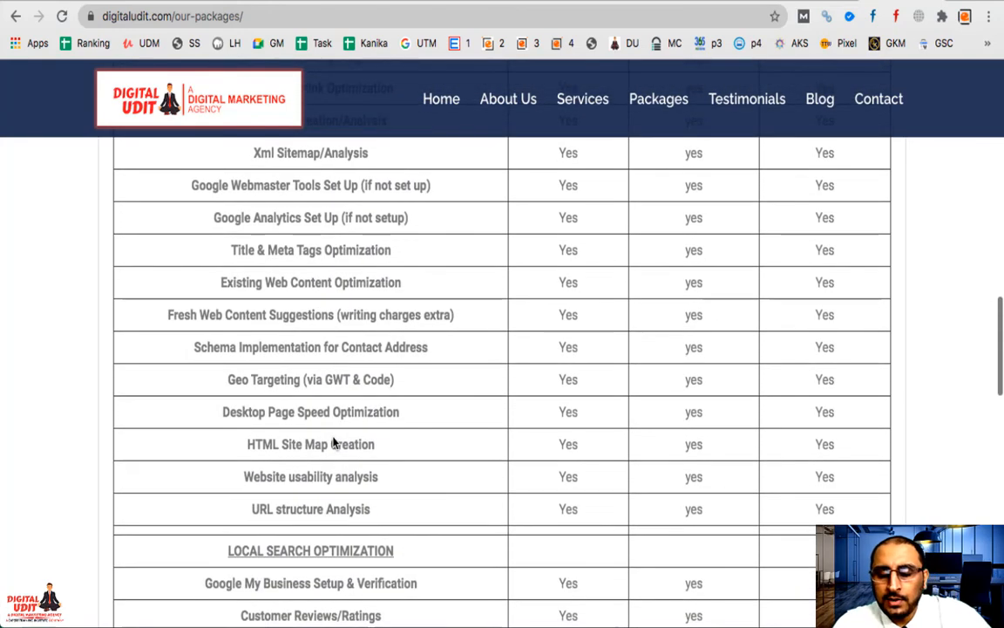
Step: Select and copy the on-page optimization rows of the SEO packages table, from Canonicalization through URL structure Analysis
scroll(334, 444, down, 1)
drag(334, 443, 247, 315)
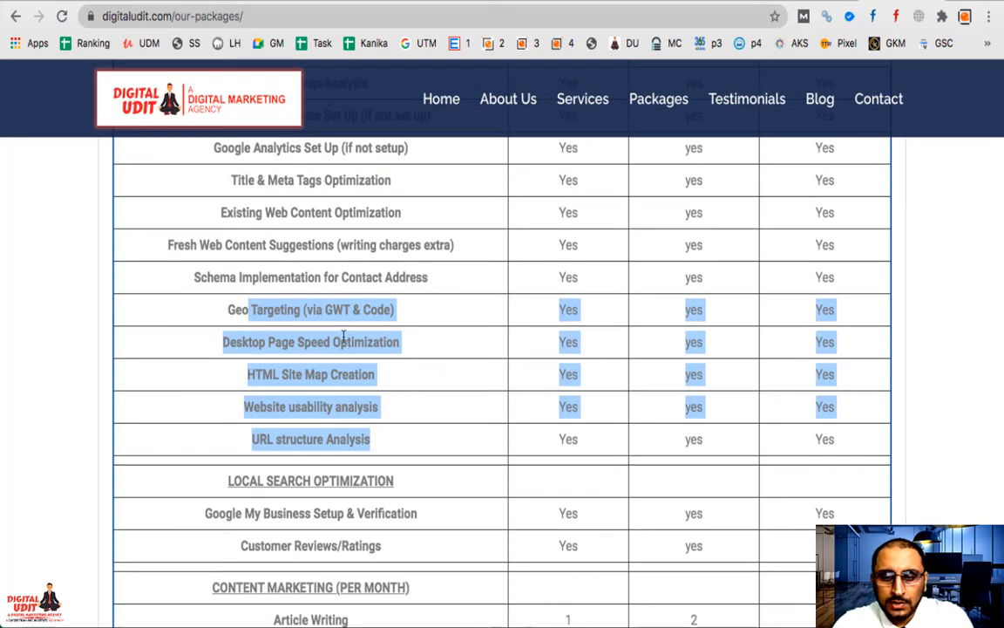
scroll(343, 337, up, 2)
key(shift+Up)
key(shift+Up)
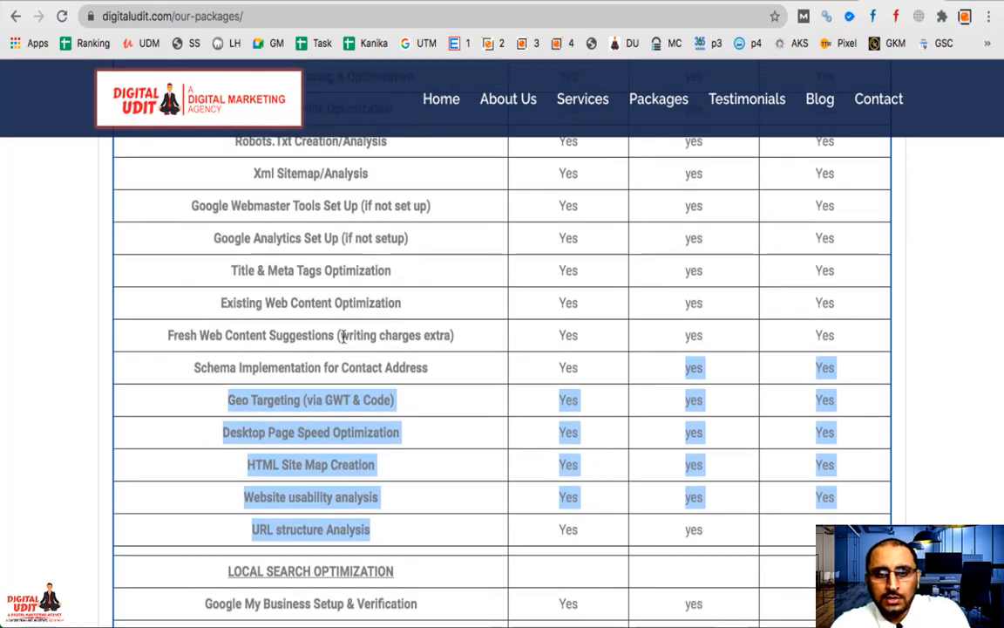
key(shift+Up)
key(shift+Up)
key(shift+Up)
key(shift+Up)
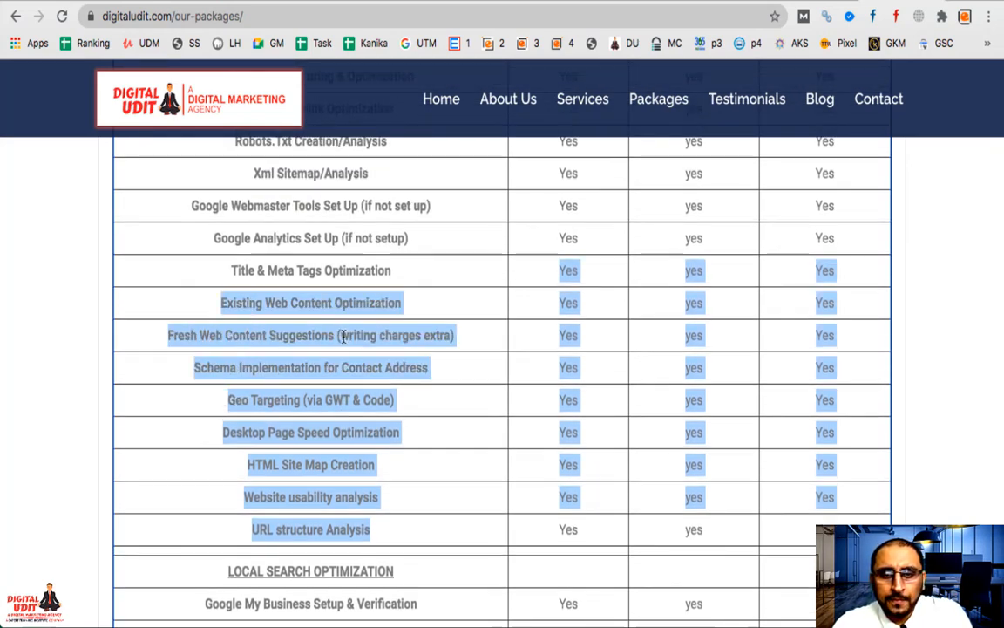
key(shift+Up)
key(shift+Up)
key(shift+Up)
scroll(343, 337, up, 6)
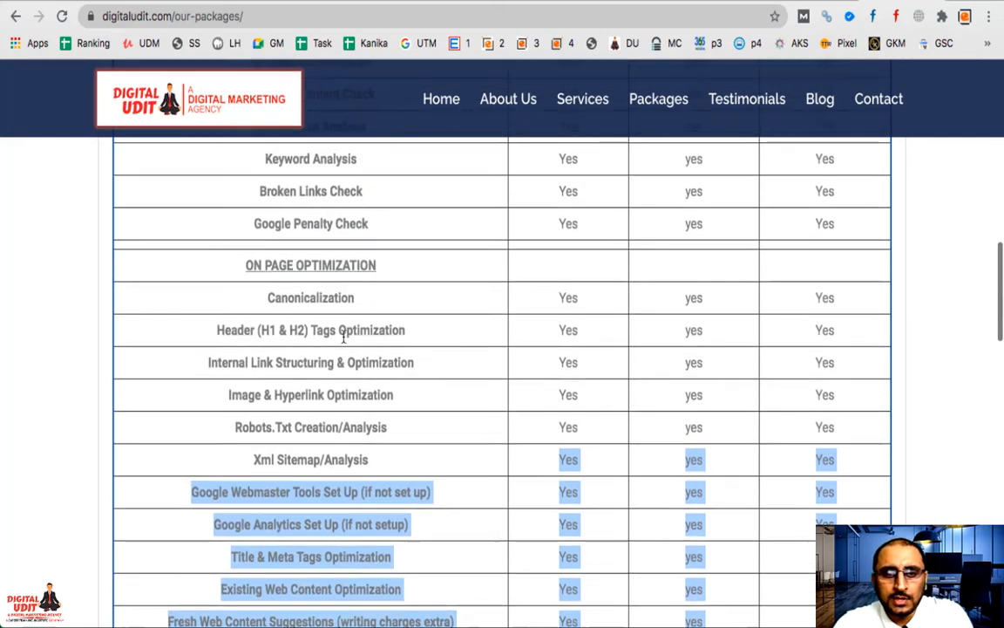
key(shift+Up)
key(shift+Up)
key(shift+Up)
key(shift+Up)
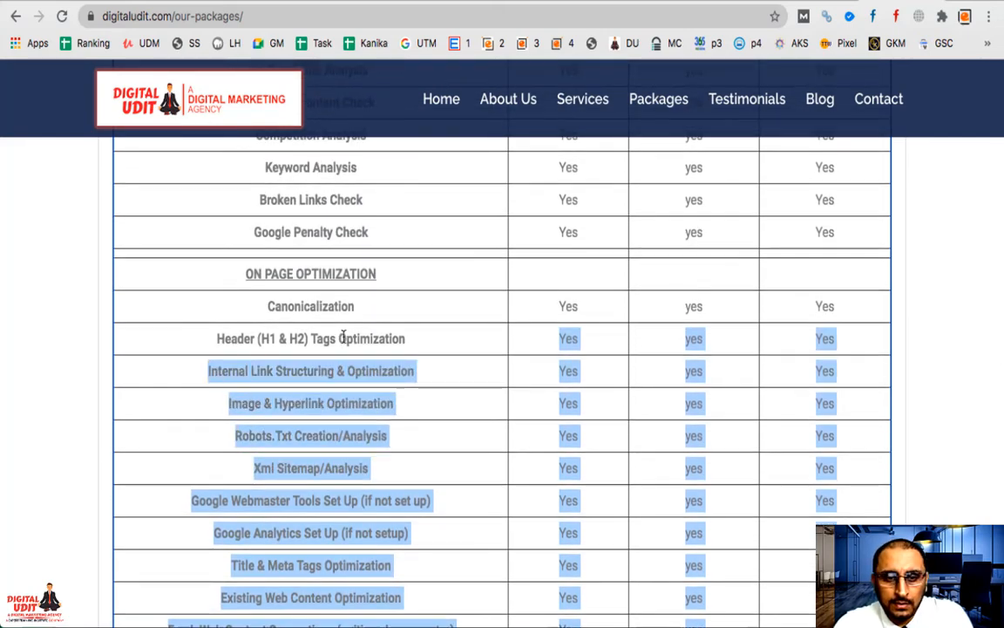
key(shift+Up)
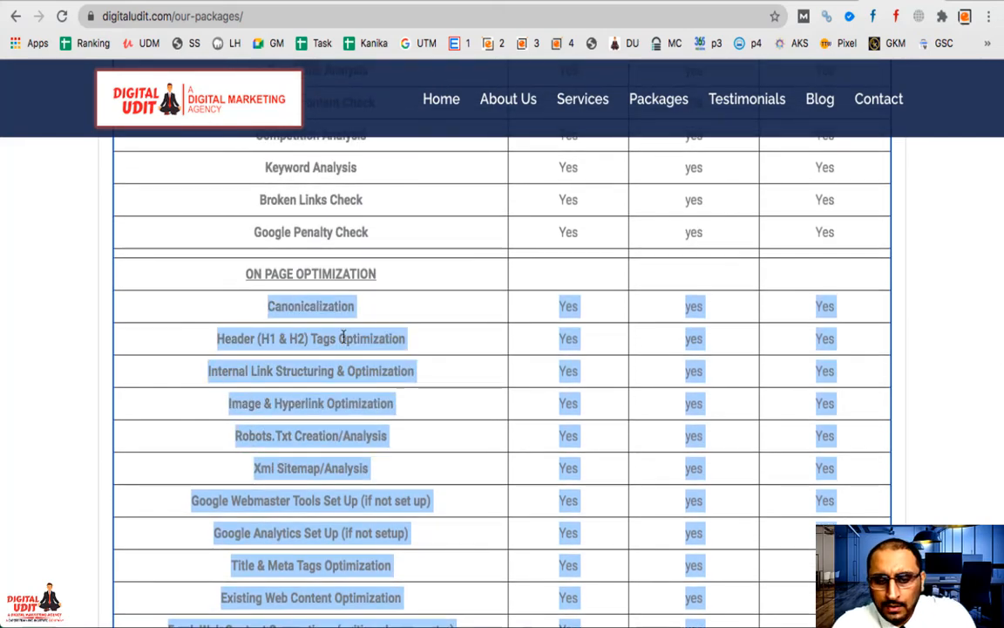
Step: Switch to Excel, paste the copied rows into a new workbook and select the feature names in A1:A17 for copying
click(543, 623)
key(super+n)
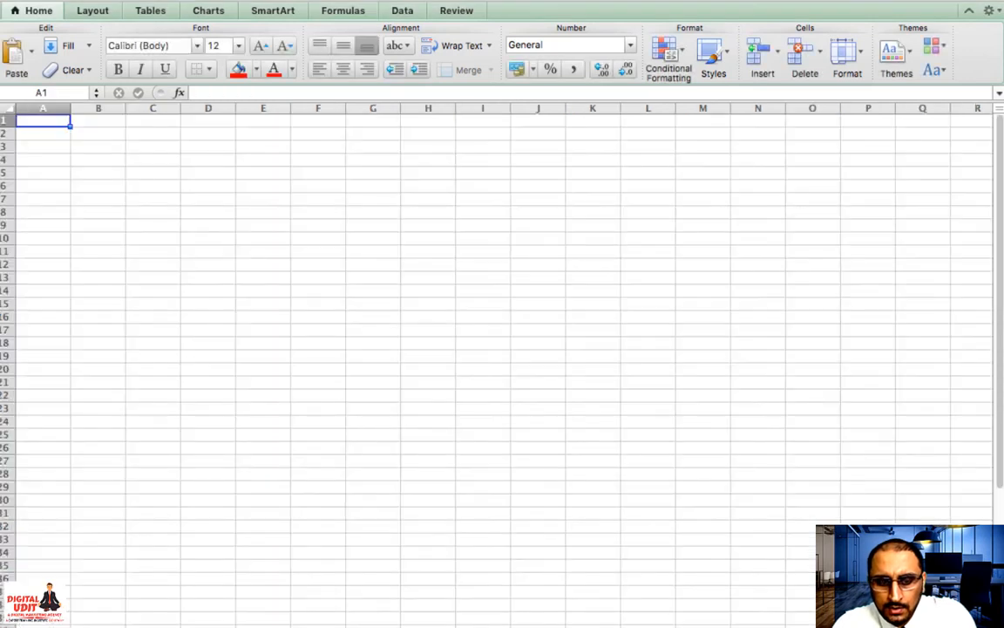
key(super+v)
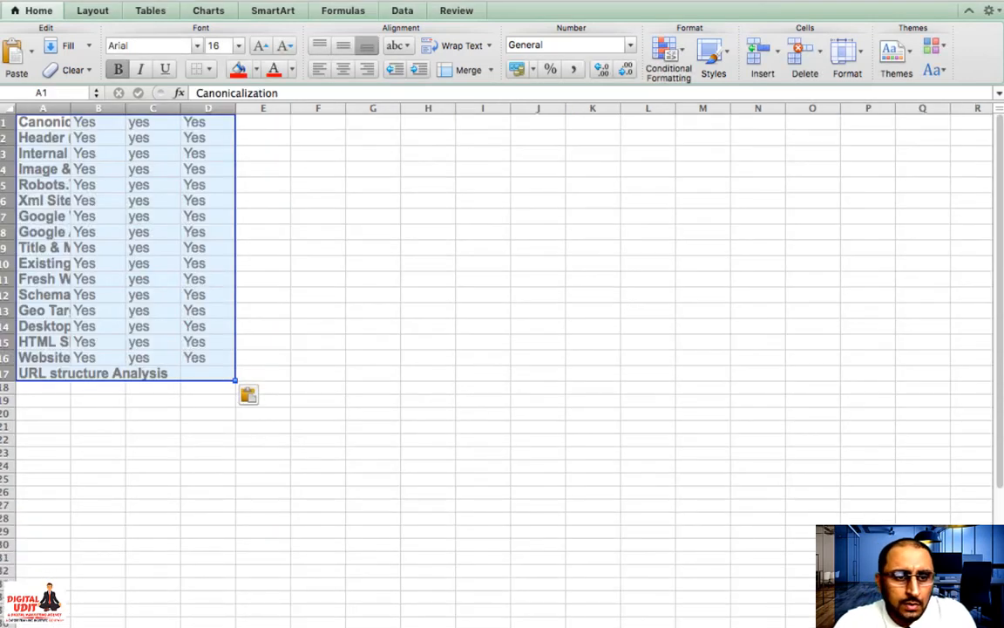
key(super+shift+Down)
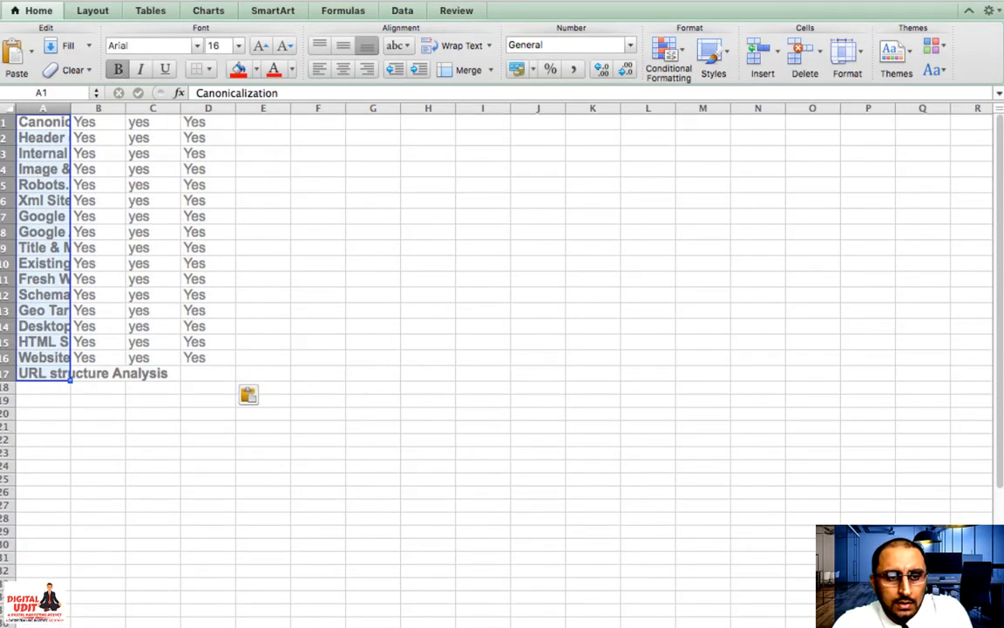
Step: Return to the pricing table in the browser, paste the feature names into the first column's features and copy the whole list
key(super+Tab)
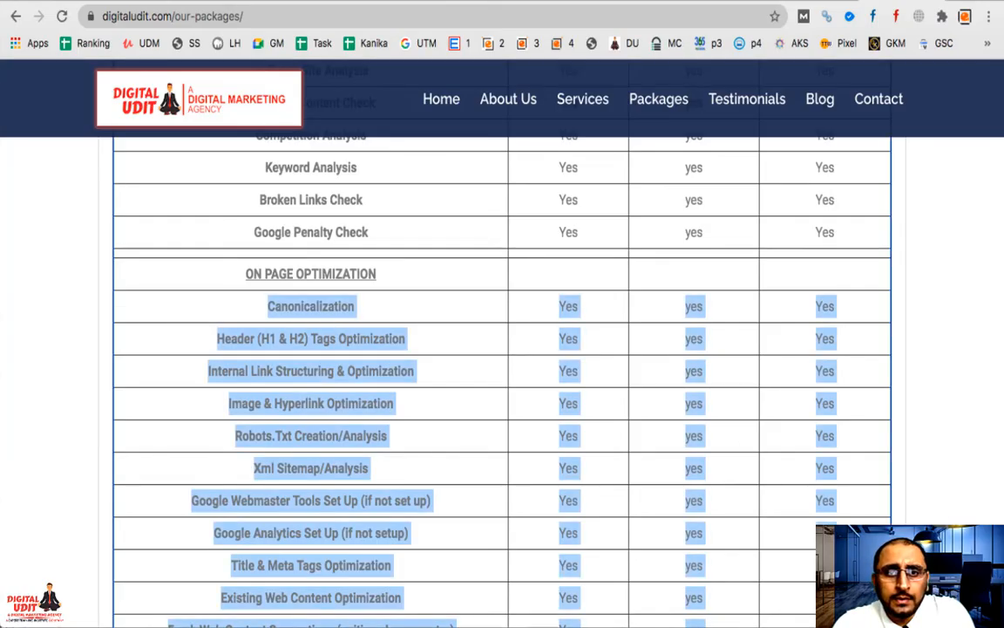
click(409, 1)
click(284, 412)
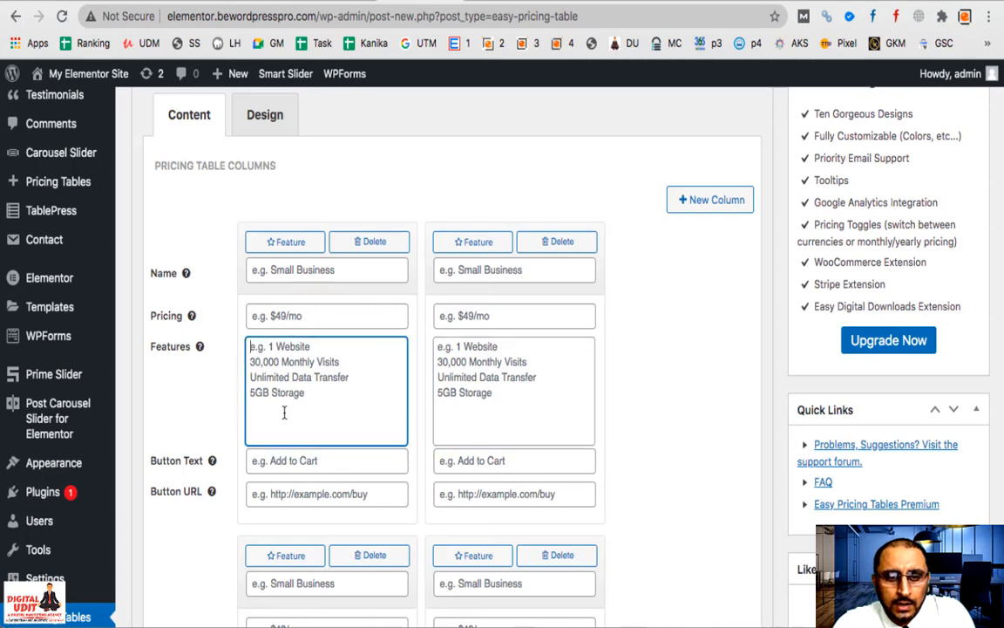
text(Schema Implementation for Contact Address Geo Targeting (via GWT & Code) Desktop Page Speed Optimization HTML Site Map Creation Website usability analysis URL structure Analysis)
key(super+a)
key(super+c)
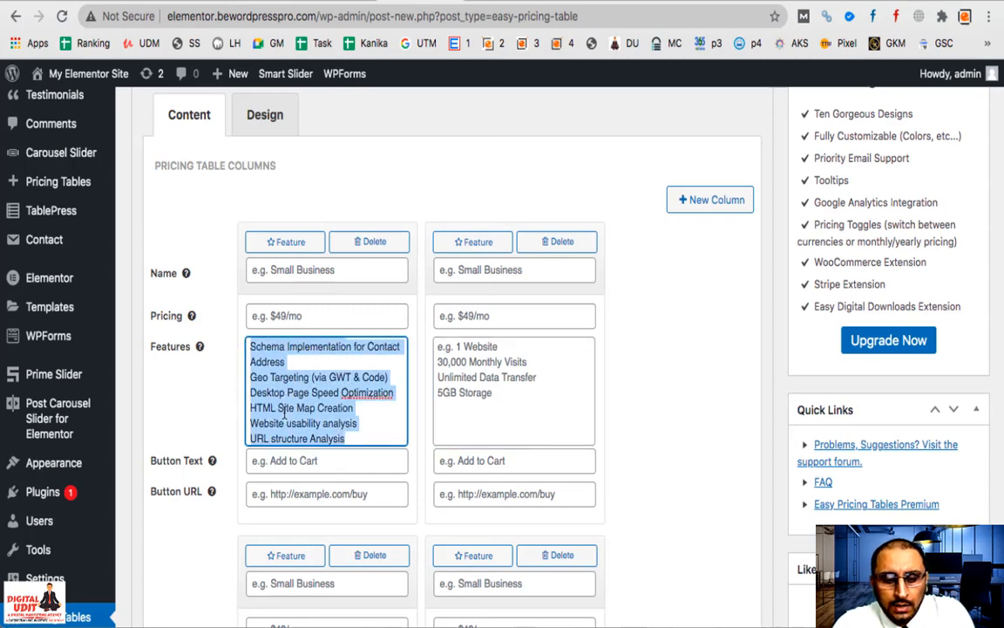
Step: Paste the same feature list into the features of the second, third and fourth pricing table columns
click(477, 377)
key(super+v)
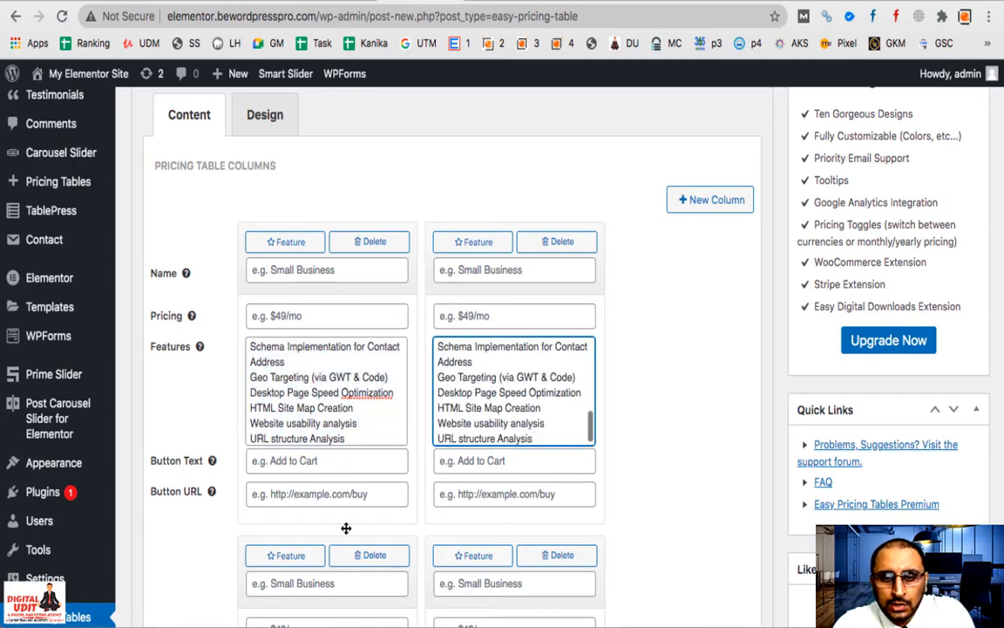
scroll(346, 527, down, 3)
click(346, 529)
key(super+v)
click(485, 538)
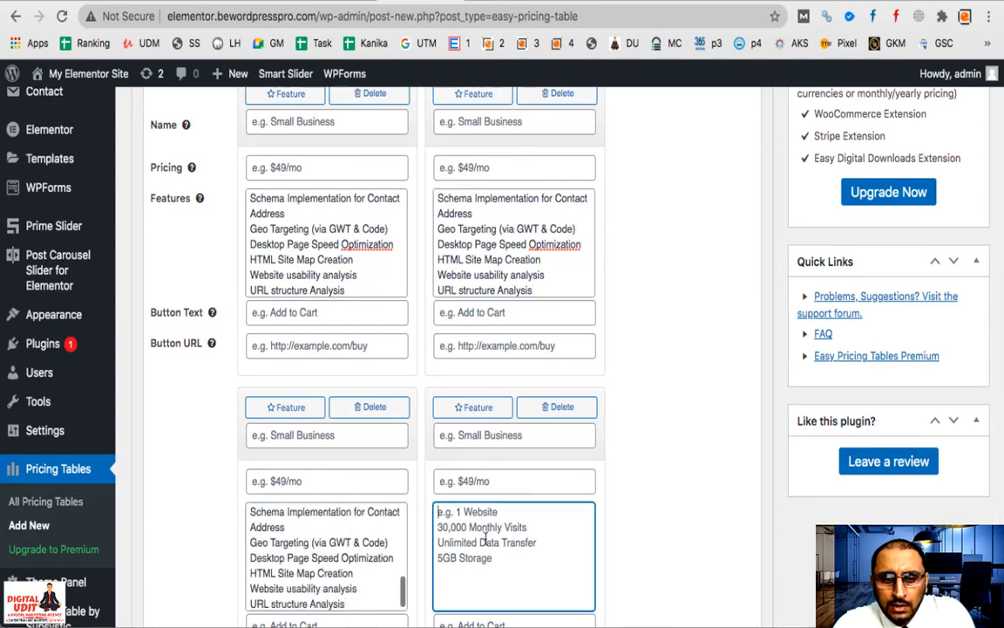
key(super+v)
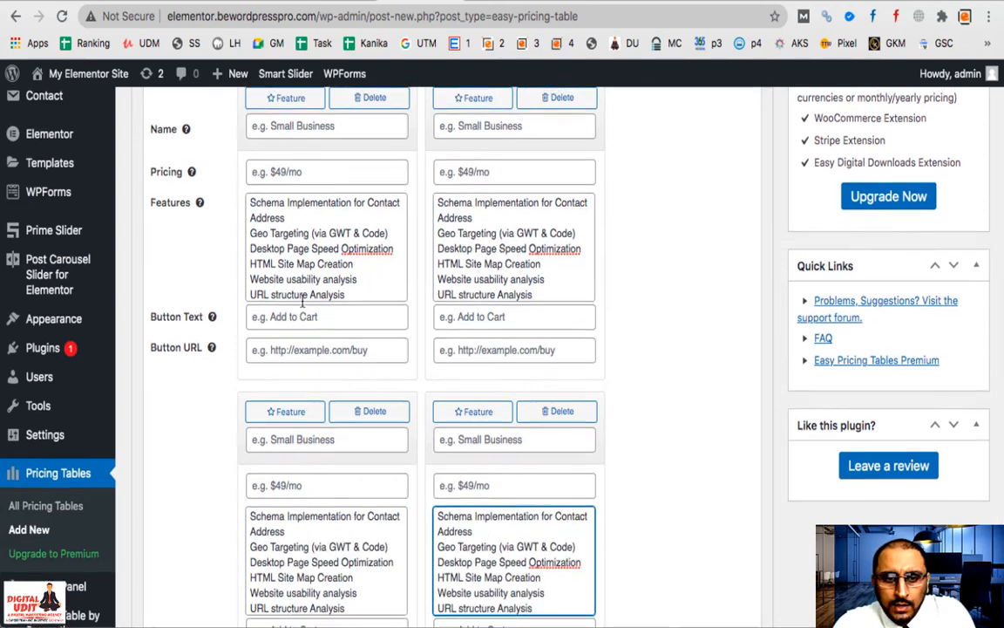
Step: Name the first pricing table column Bronze
scroll(296, 305, up, 4)
click(294, 289)
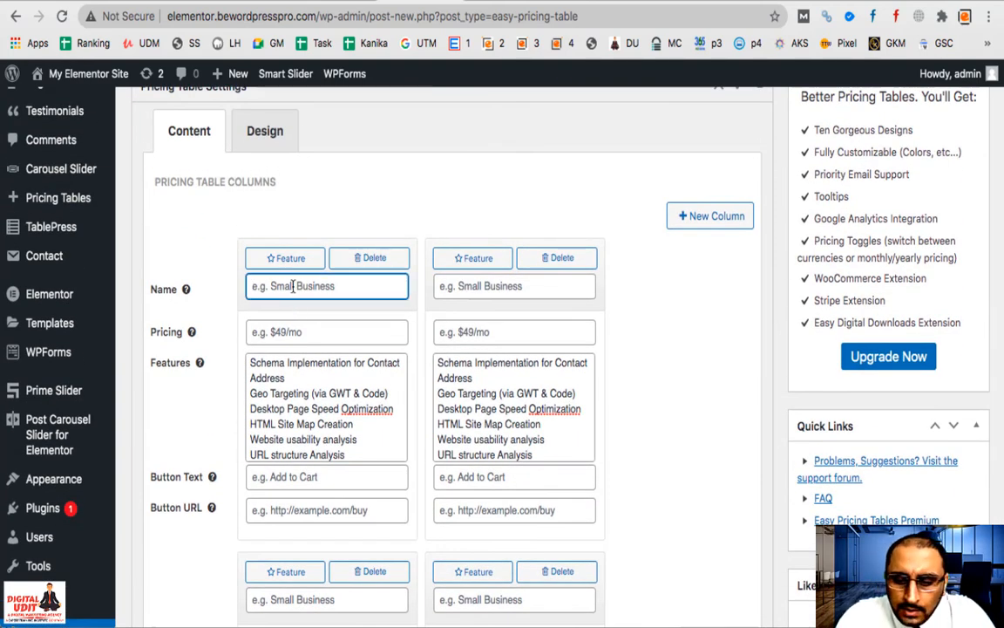
text(Platinu)
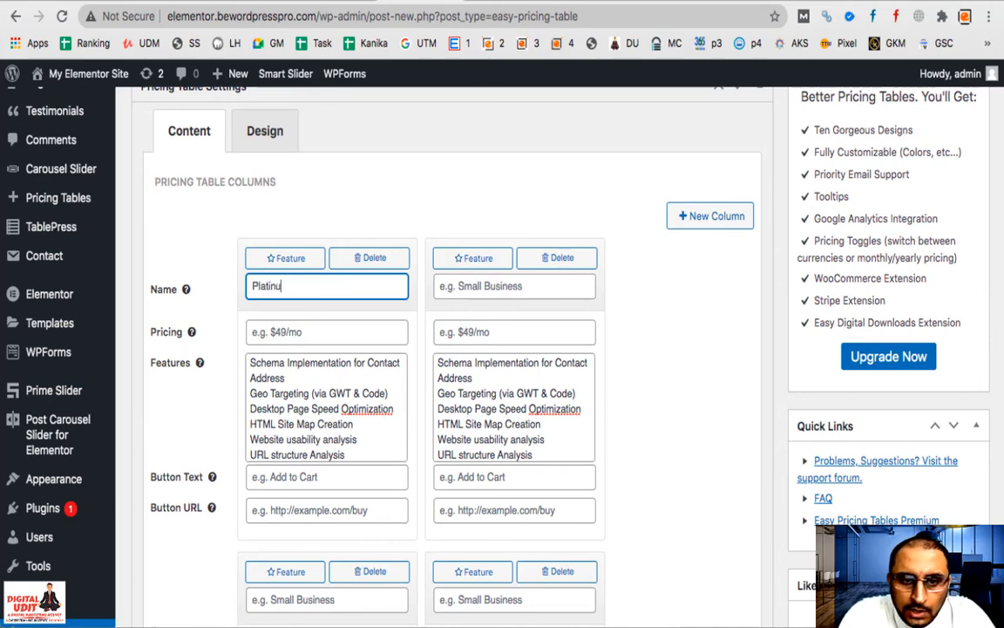
text(m)
key(BackSpace)
key(BackSpace)
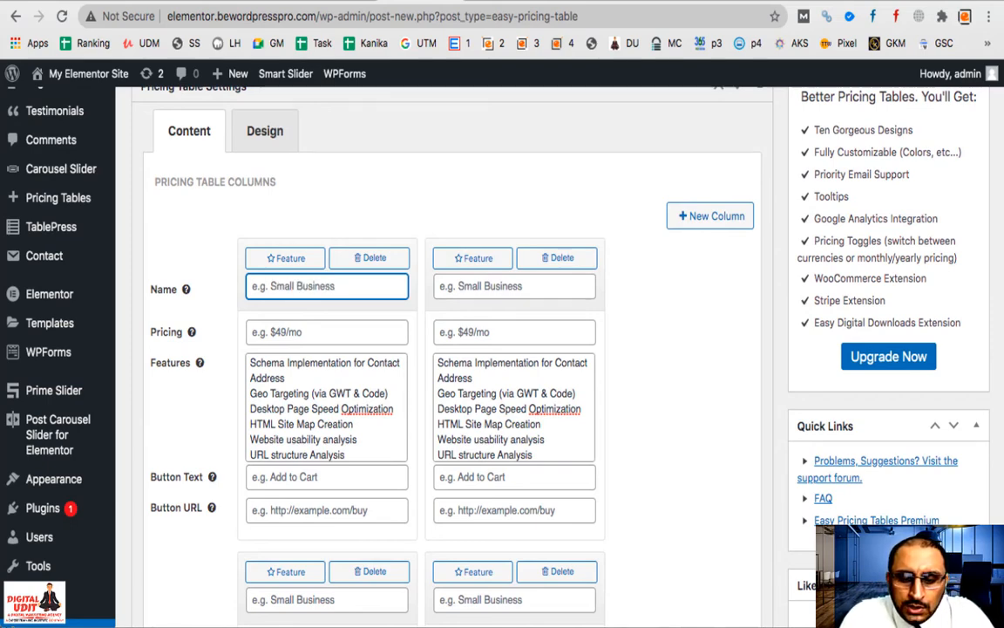
text(Bronze)
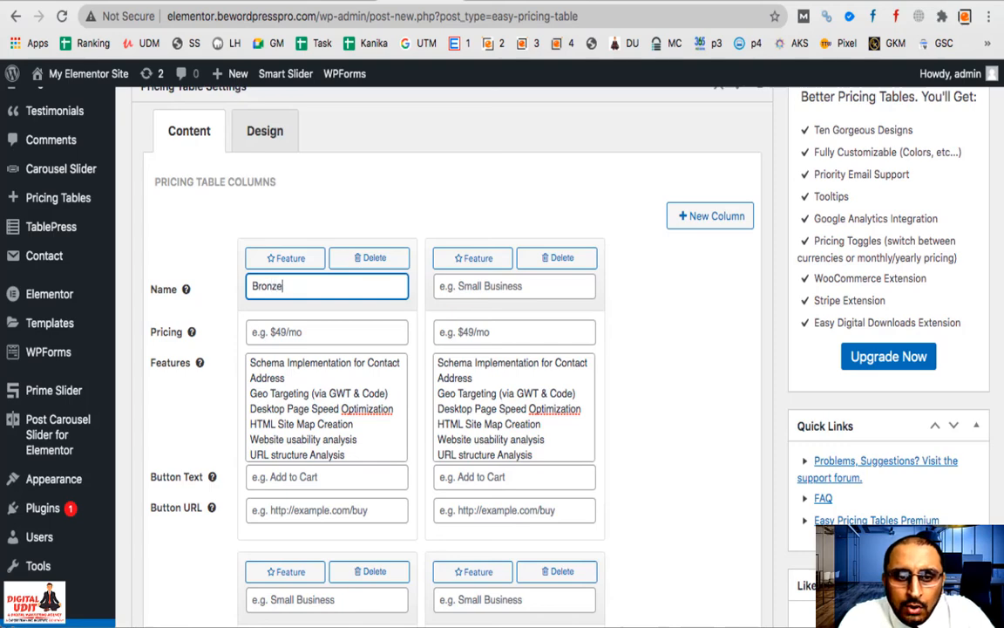
Step: Name the second, third and fourth pricing table columns Silver, Gold and Platinum
click(503, 295)
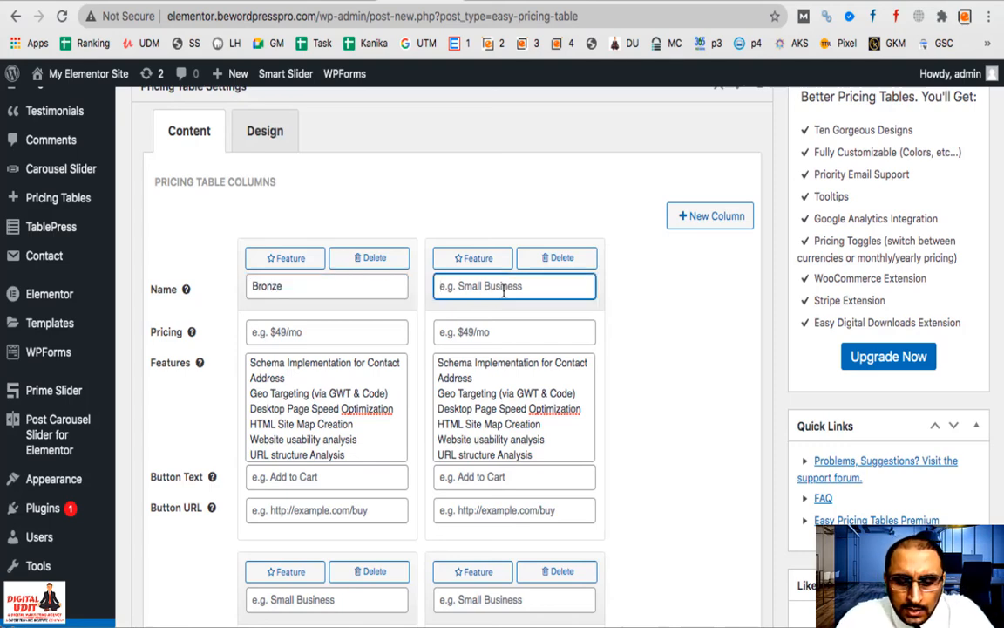
text(Silver)
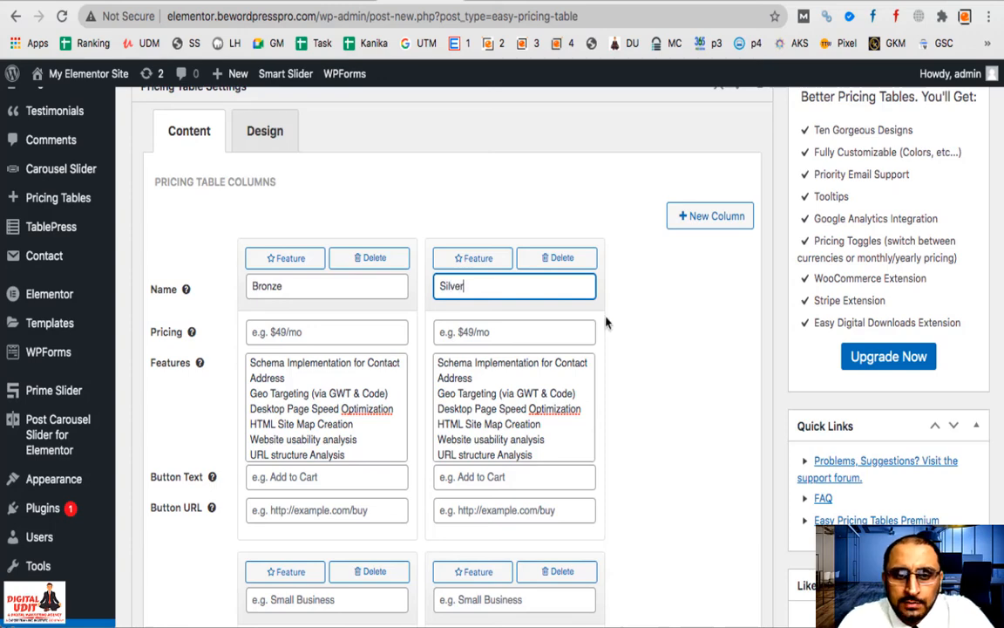
scroll(577, 400, down, 1)
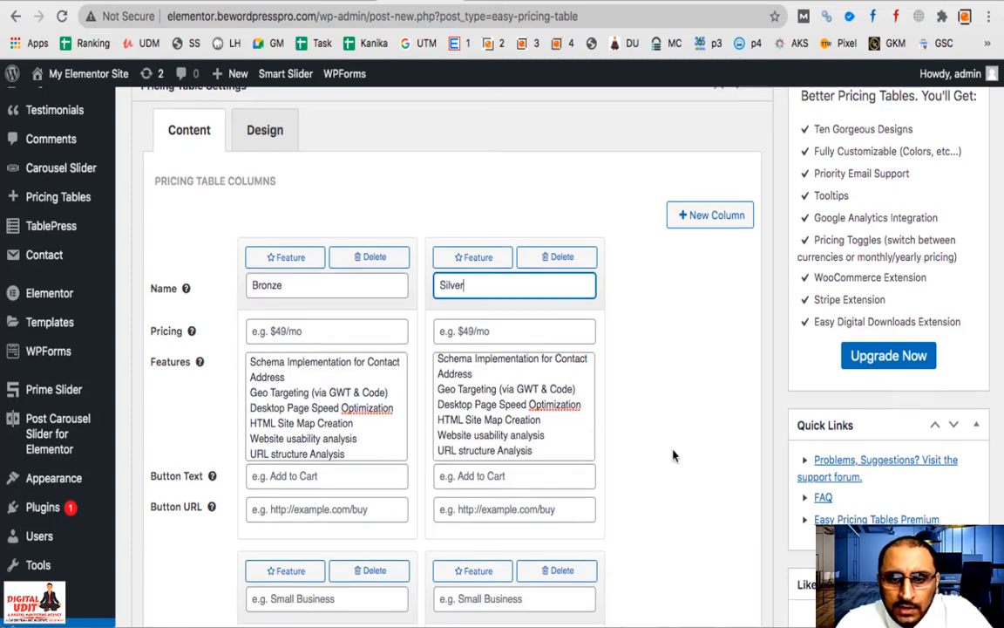
scroll(379, 403, down, 5)
click(311, 349)
text(Gold)
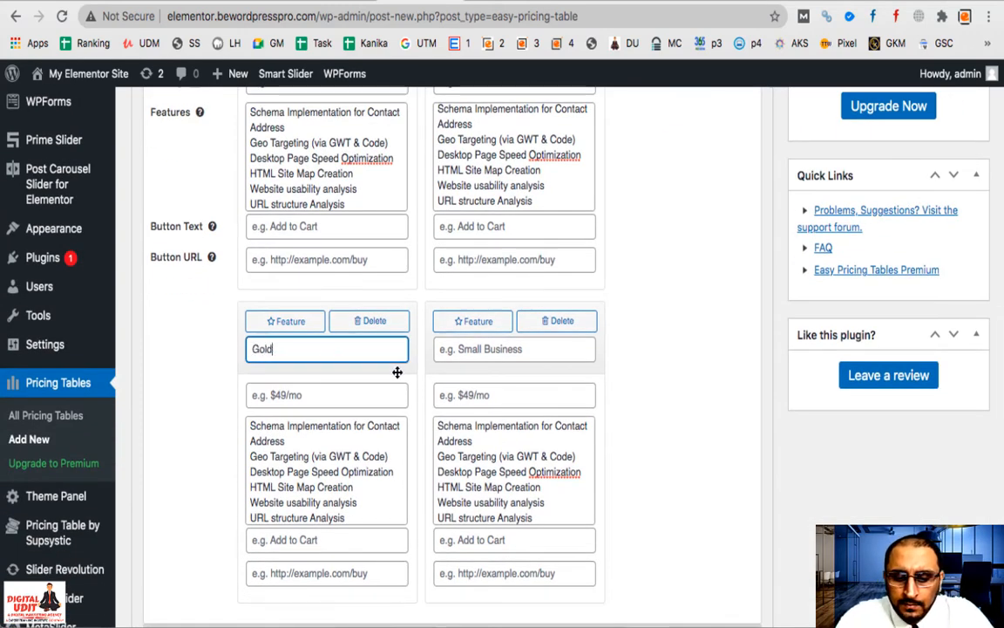
key(Tab)
text(P)
Step: Set the column prices to 10000 for Bronze, 15000 for Silver, 20000 for Gold and 25000 for Platinum
scroll(306, 233, up, 3)
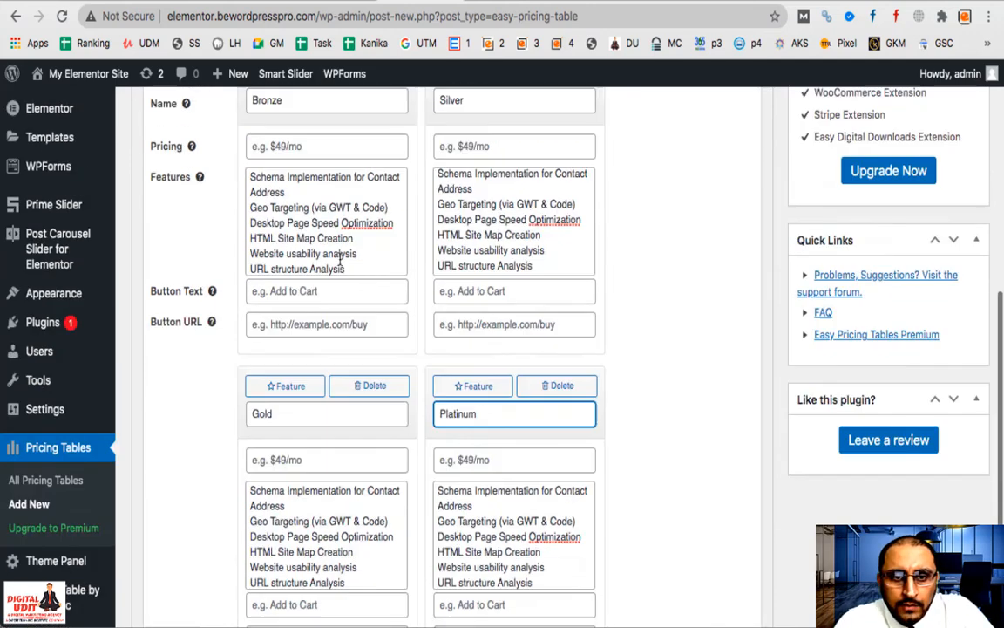
click(307, 252)
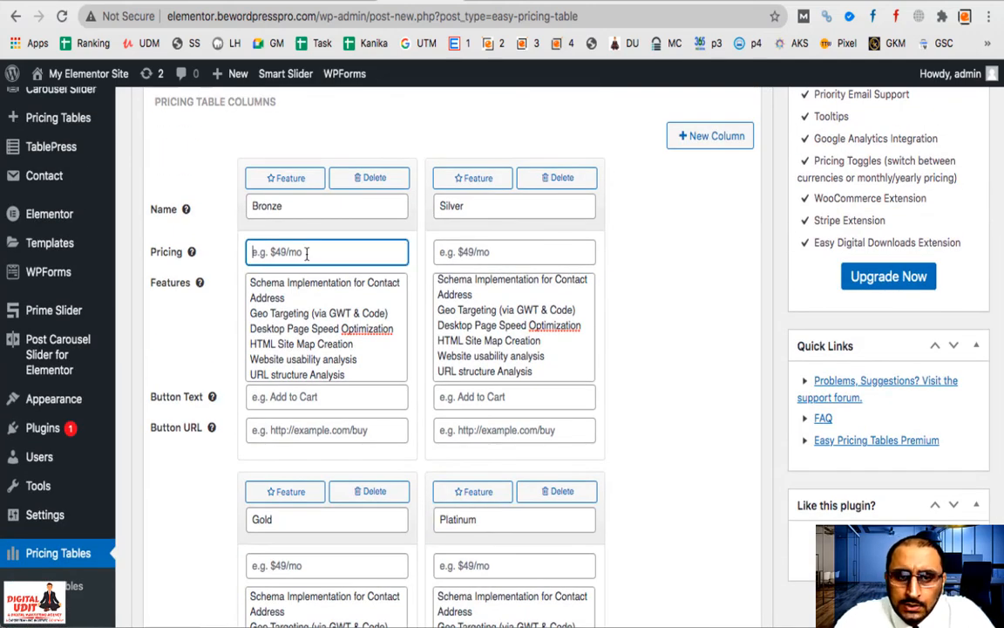
text(100000)
click(490, 256)
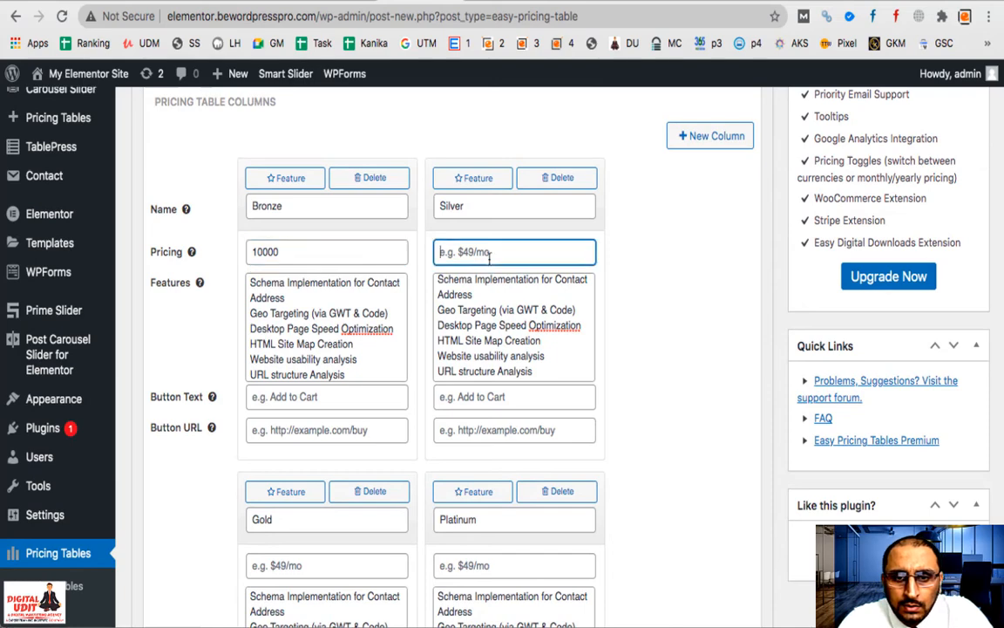
text(15000)
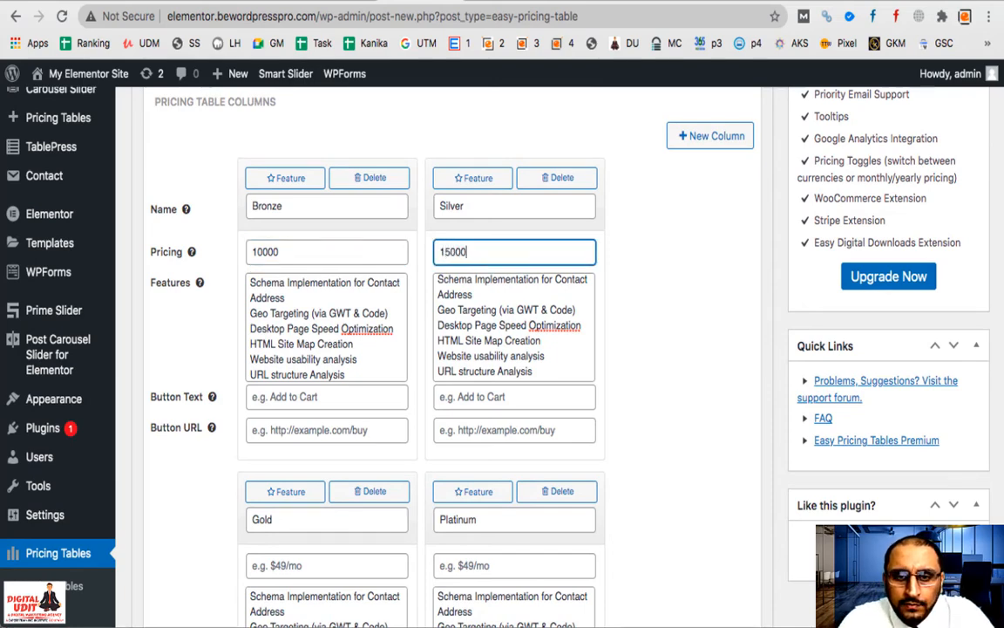
scroll(336, 401, down, 4)
click(323, 405)
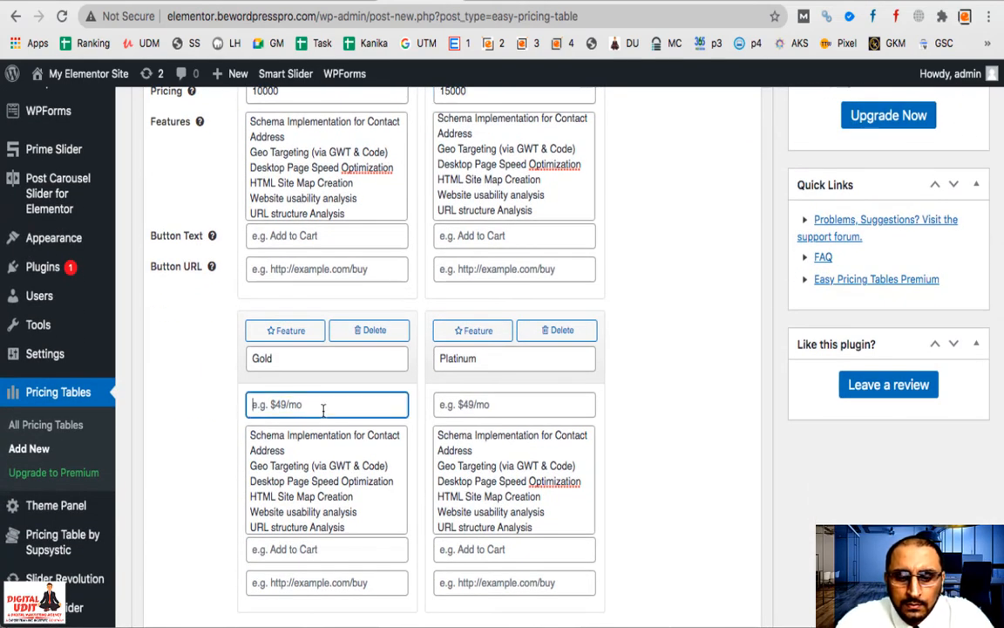
text(20000)
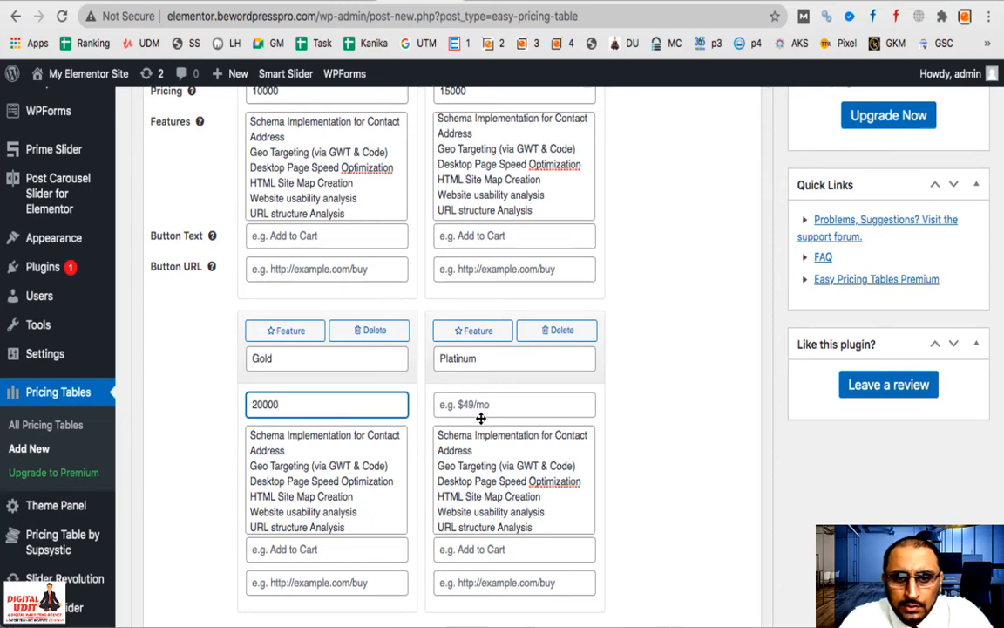
click(478, 406)
text(25000)
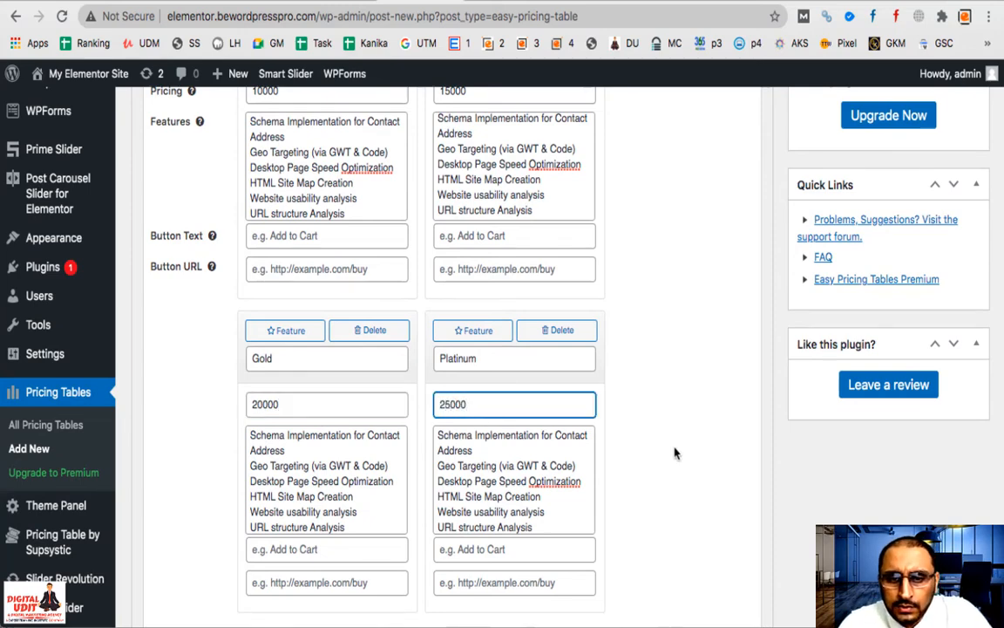
click(692, 467)
Step: Give the Bronze and Silver columns the button text "Contact Us" and the button URL #
scroll(692, 467, down, 2)
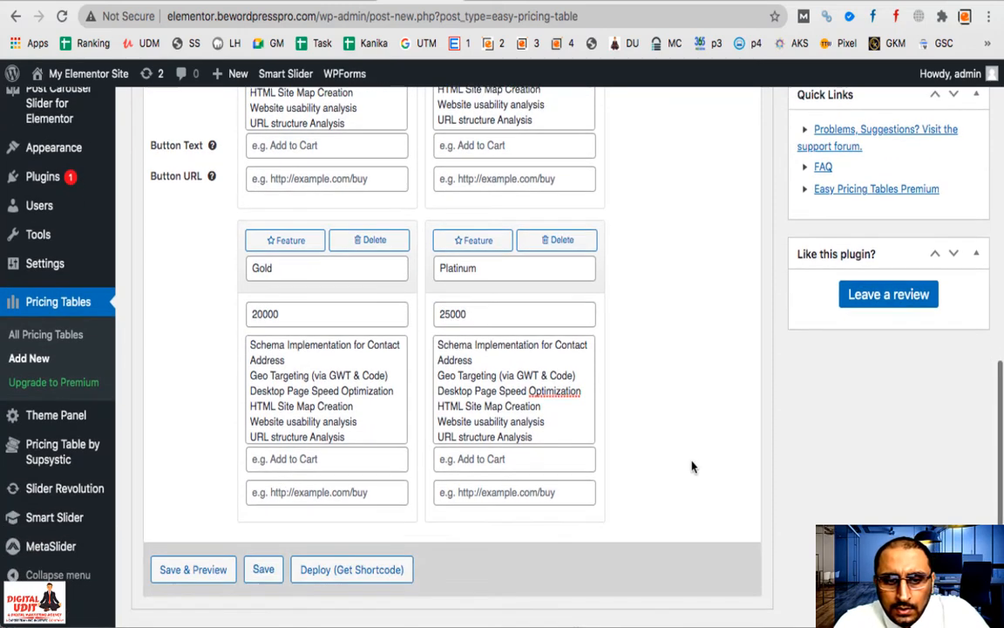
scroll(292, 417, up, 5)
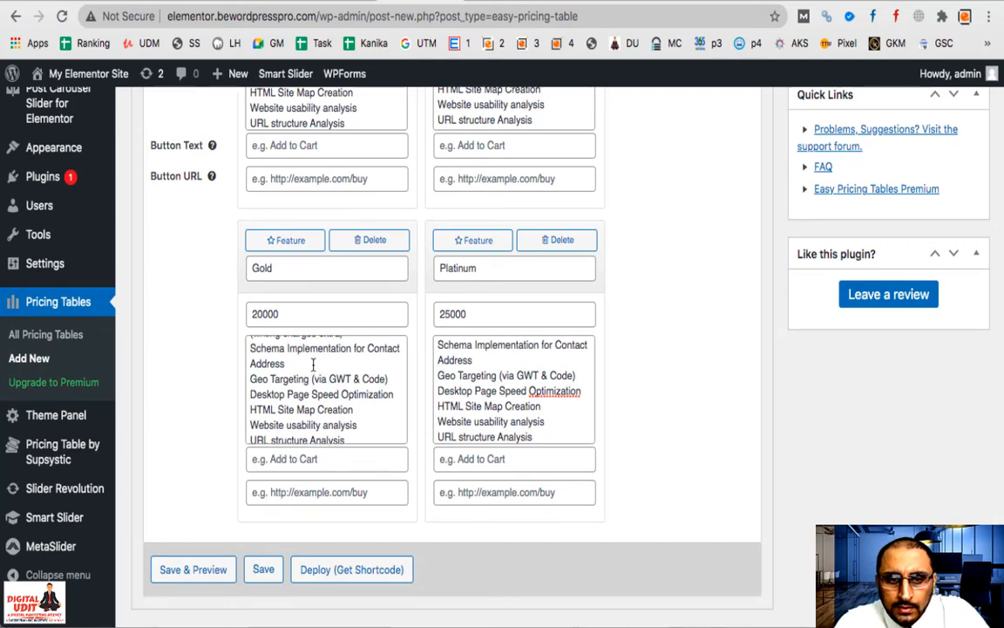
scroll(213, 397, up, 2)
scroll(208, 403, up, 2)
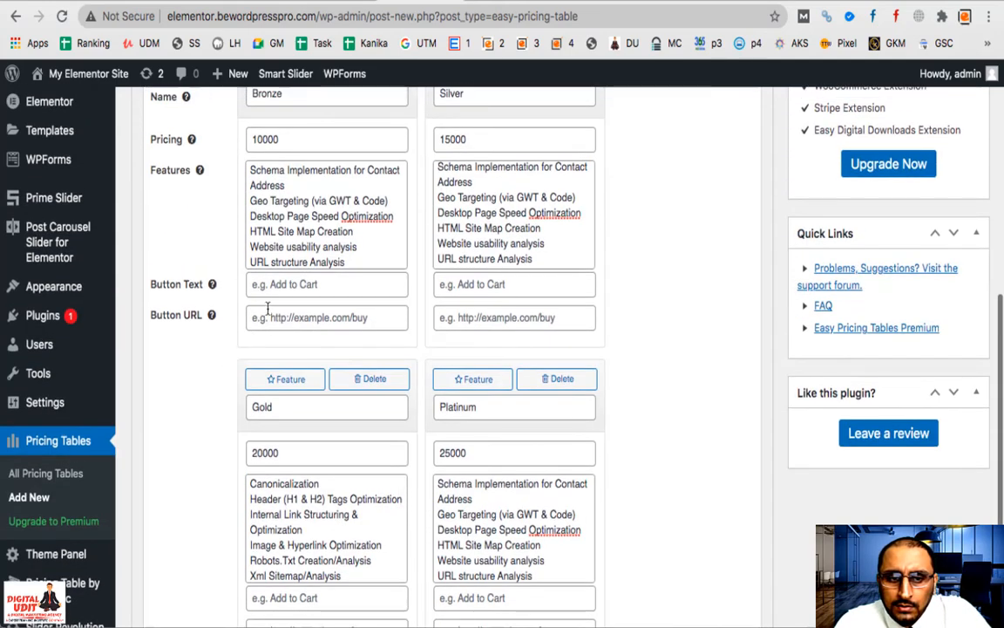
click(282, 285)
text(Contact Us)
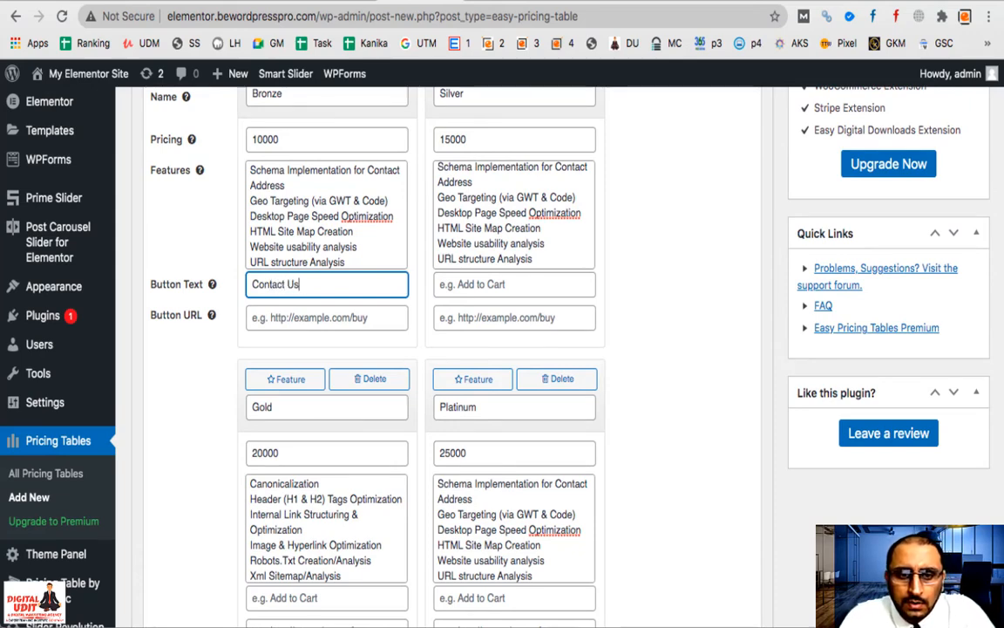
key(ctrl+a)
key(ctrl+c)
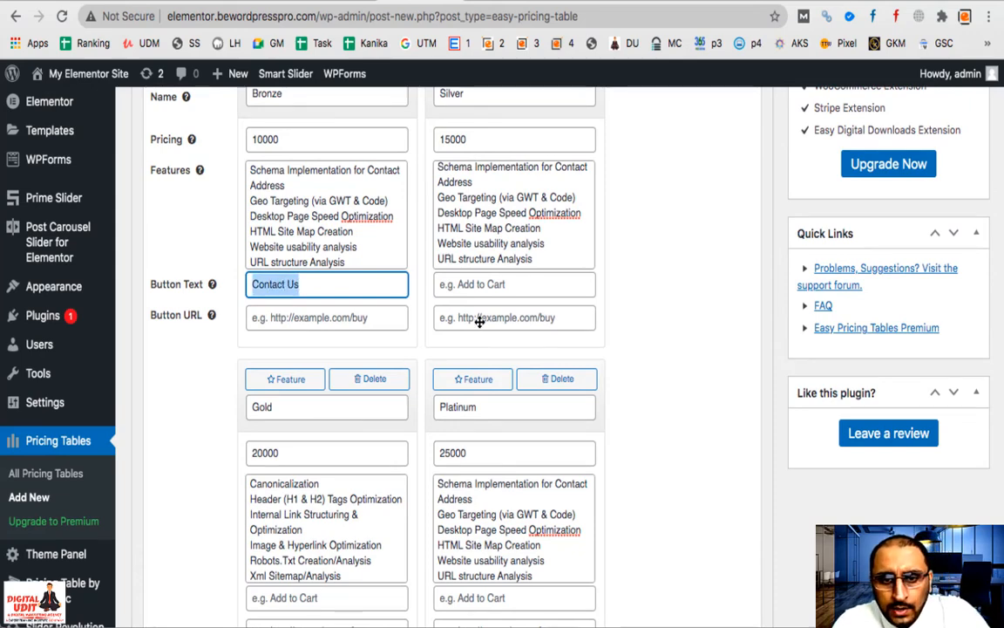
click(390, 322)
text(#)
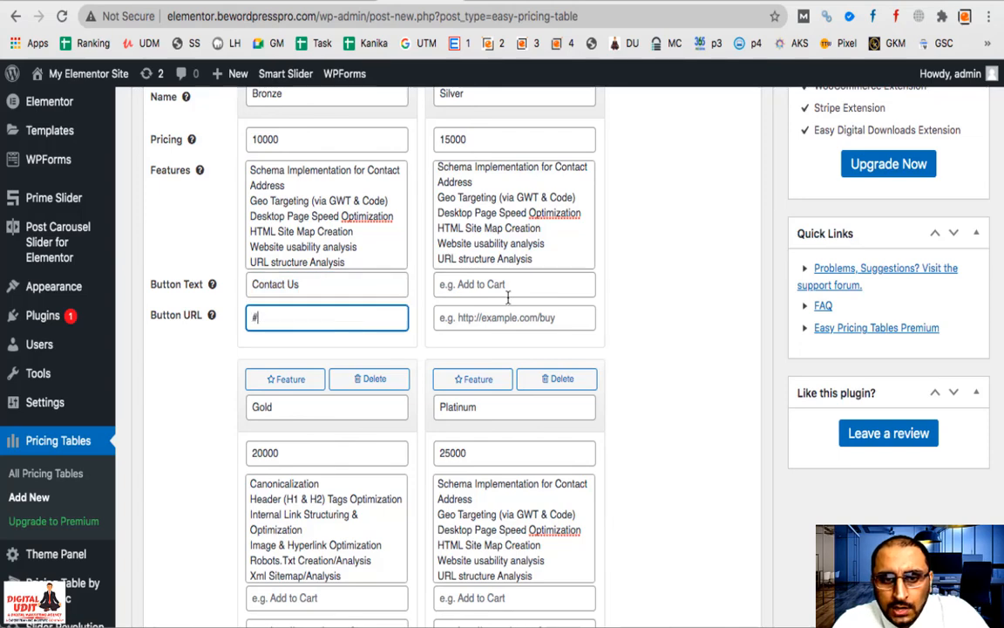
click(506, 287)
key(ctrl+v)
text(#)
Step: Give the Gold and Platinum columns the same "Contact Us" button text and # as button URL
scroll(390, 451, down, 2)
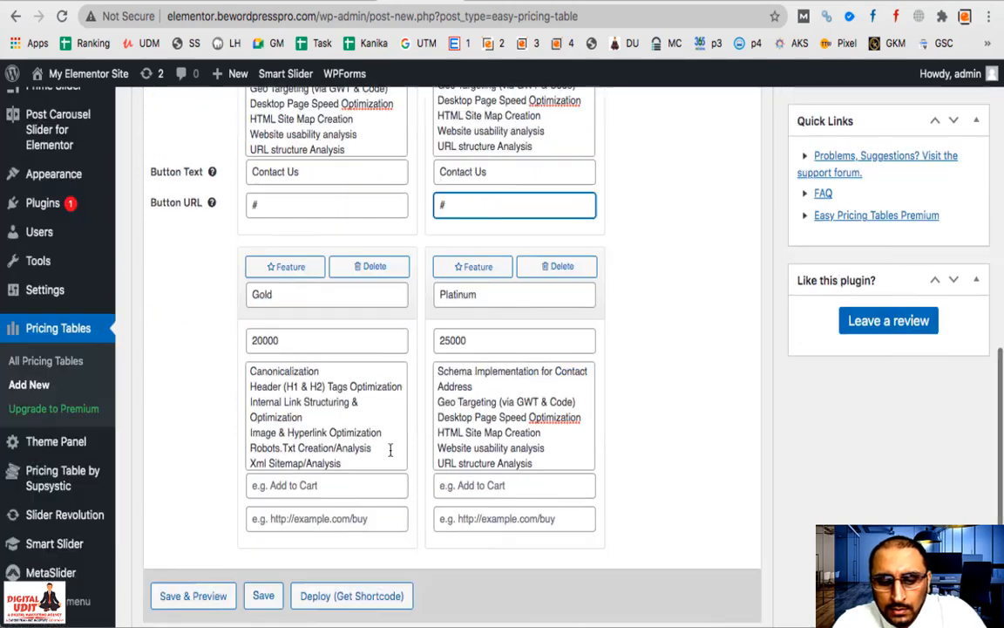
click(348, 460)
key(super+v)
click(490, 459)
key(super+v)
click(484, 495)
text(#)
click(381, 493)
text(#)
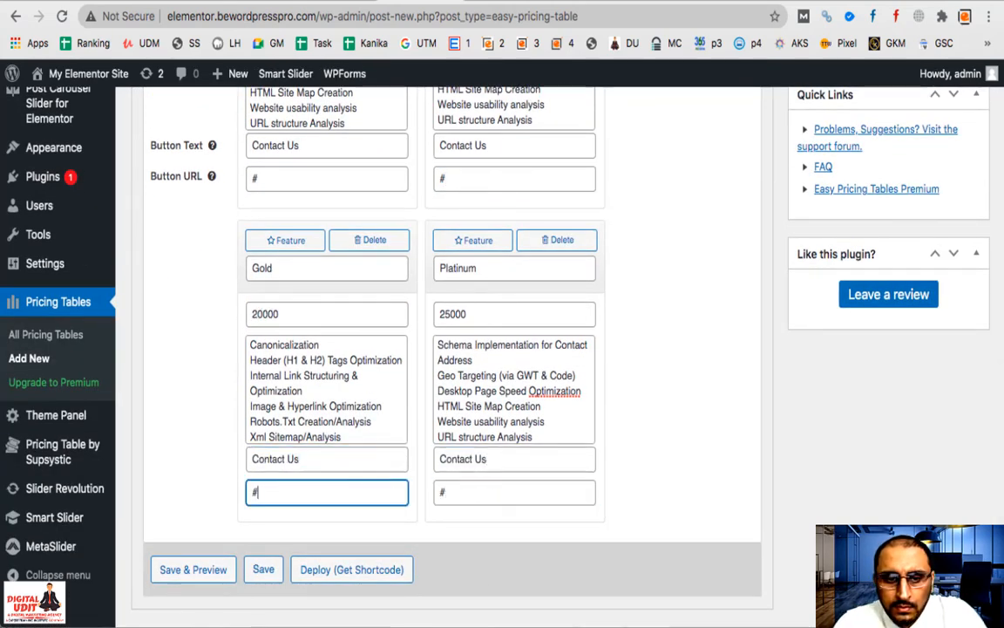
Step: Look over the table's design settings and filled columns, and save the pricing table
scroll(646, 319, up, 5)
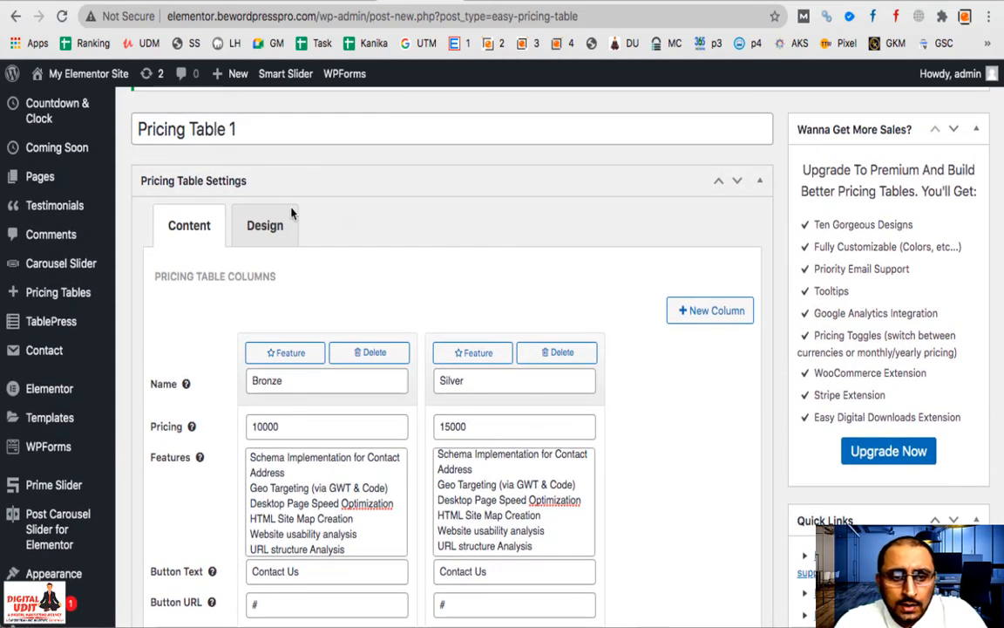
click(262, 226)
click(196, 239)
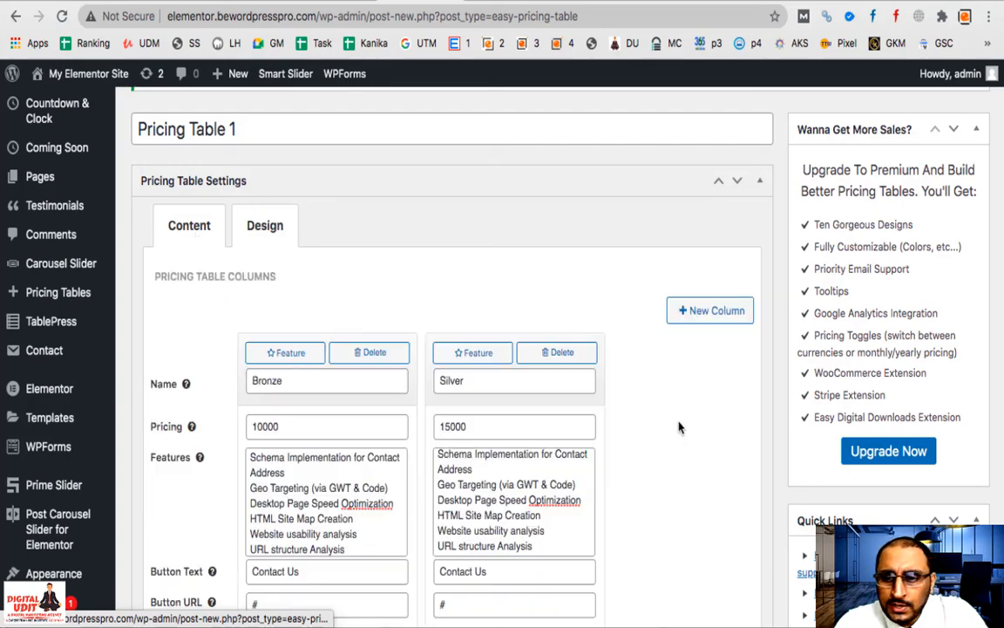
scroll(680, 427, down, 3)
scroll(780, 470, down, 2)
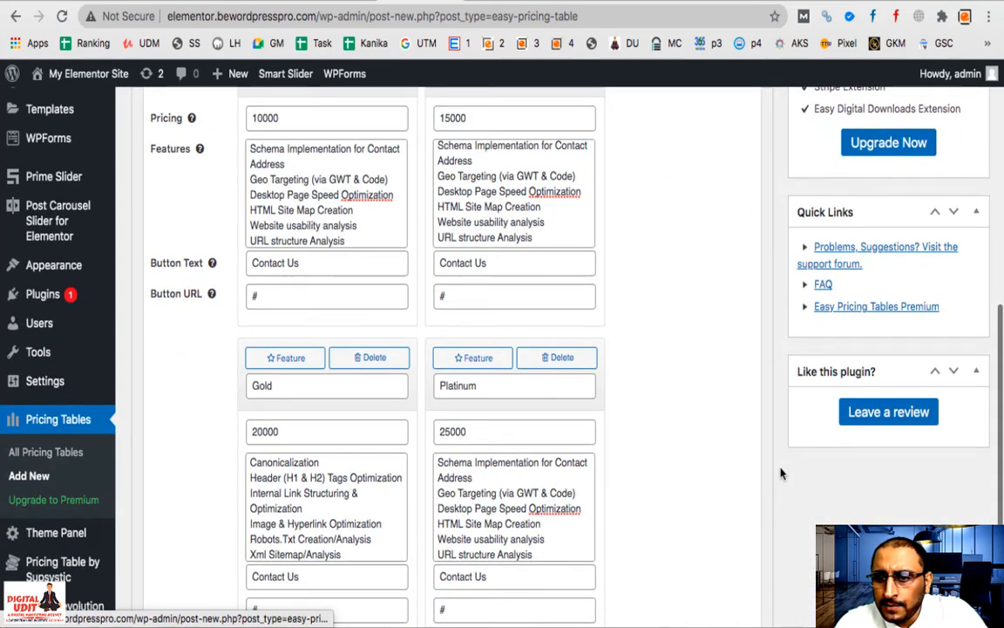
scroll(750, 454, up, 10)
scroll(717, 437, down, 1)
scroll(715, 438, up, 1)
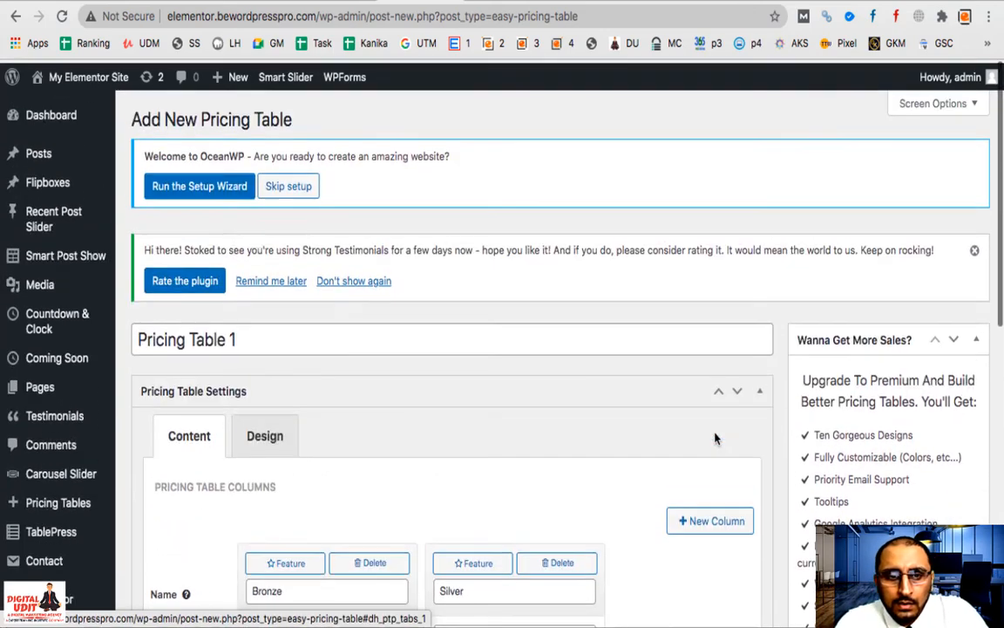
scroll(715, 438, down, 7)
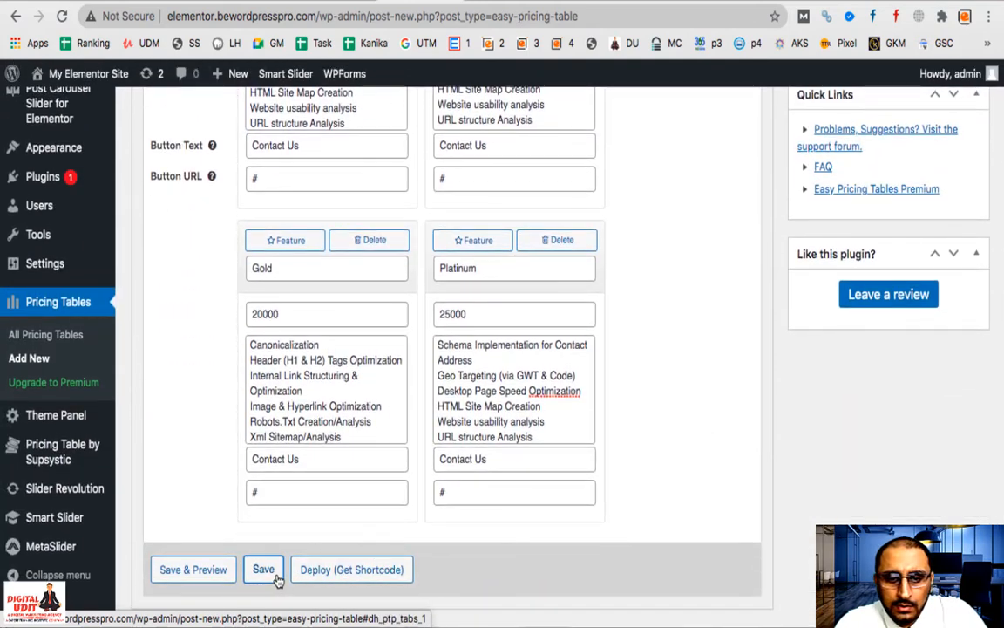
click(264, 562)
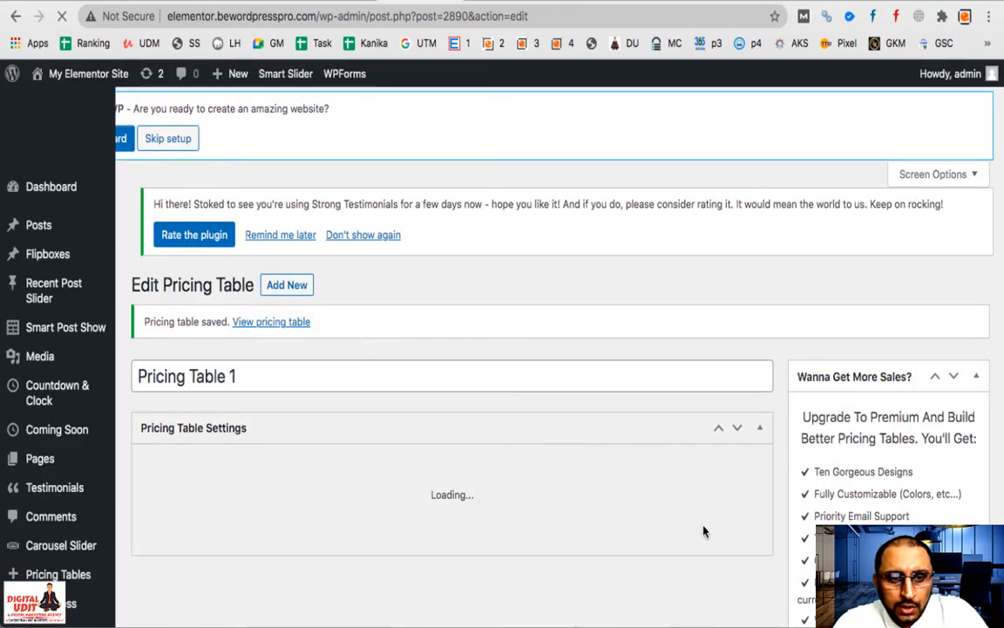
Step: Mark the Gold column as the featured column and save the pricing table again
scroll(704, 532, down, 10)
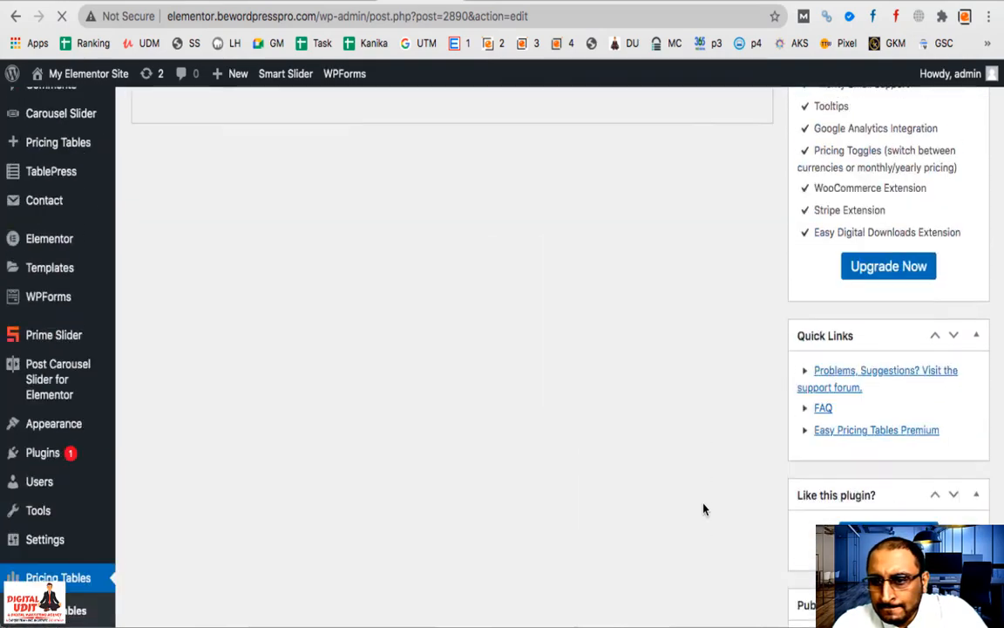
scroll(705, 510, down, 3)
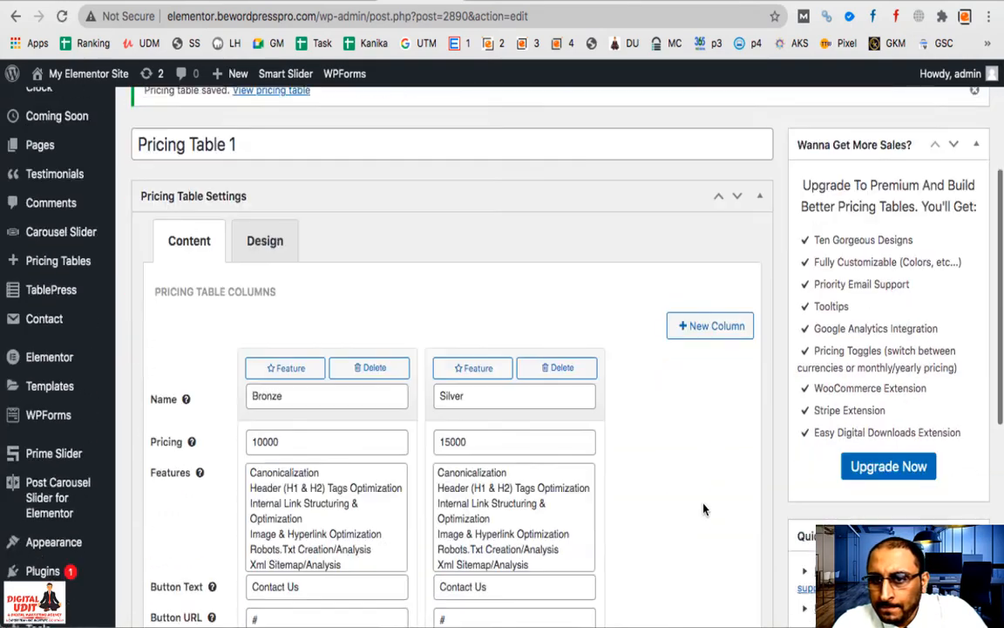
scroll(704, 509, down, 1)
scroll(551, 439, down, 3)
scroll(652, 541, down, 4)
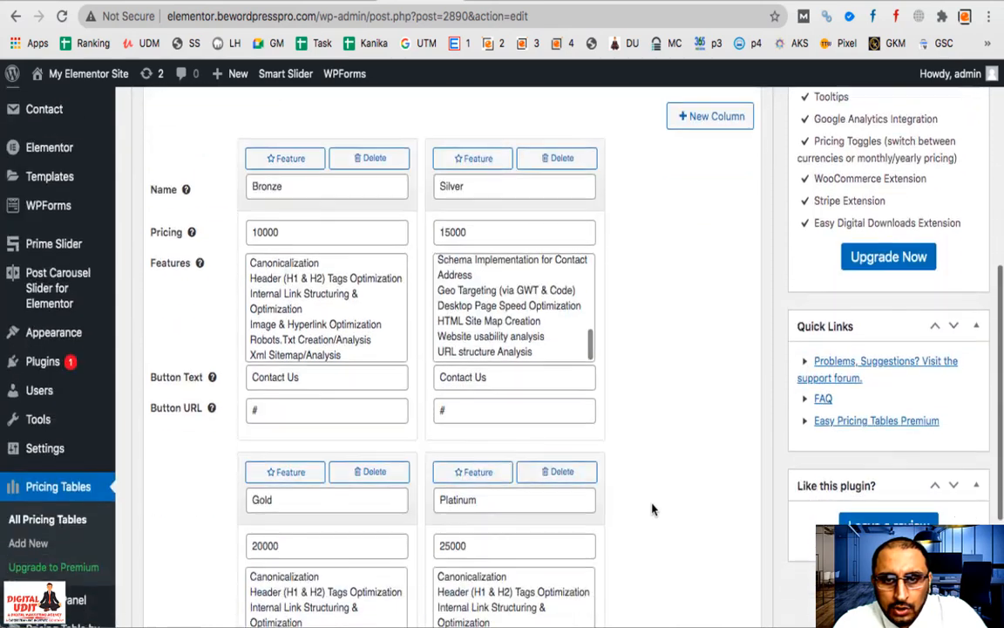
scroll(652, 506, up, 3)
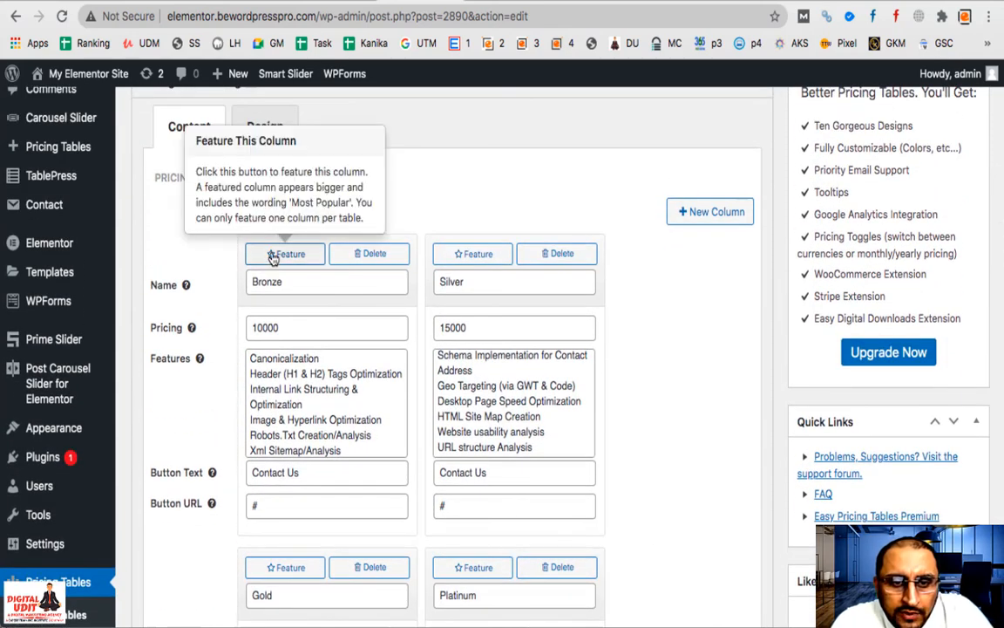
scroll(372, 511, down, 1)
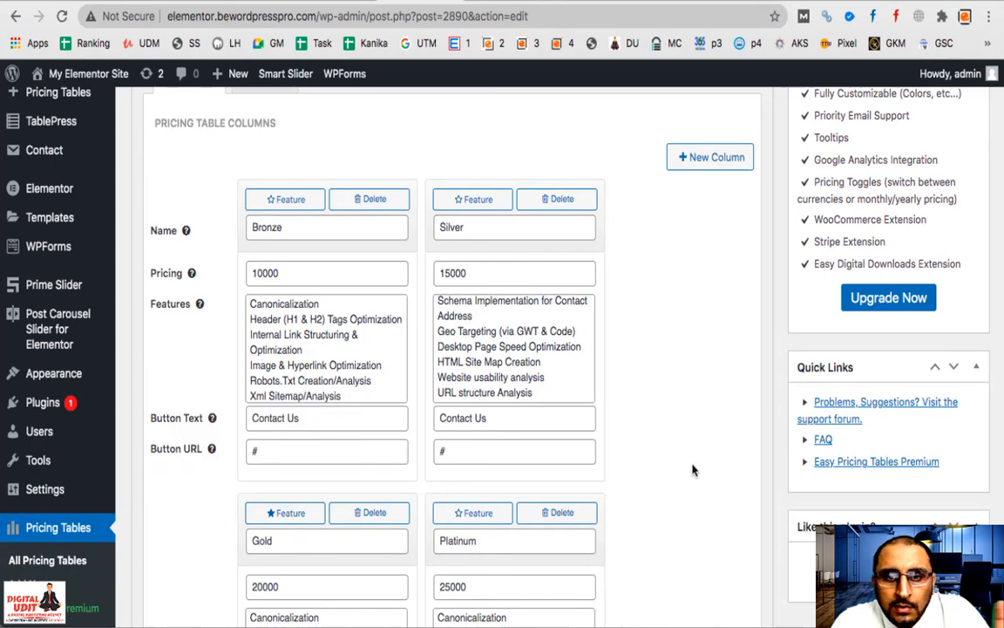
scroll(693, 471, down, 5)
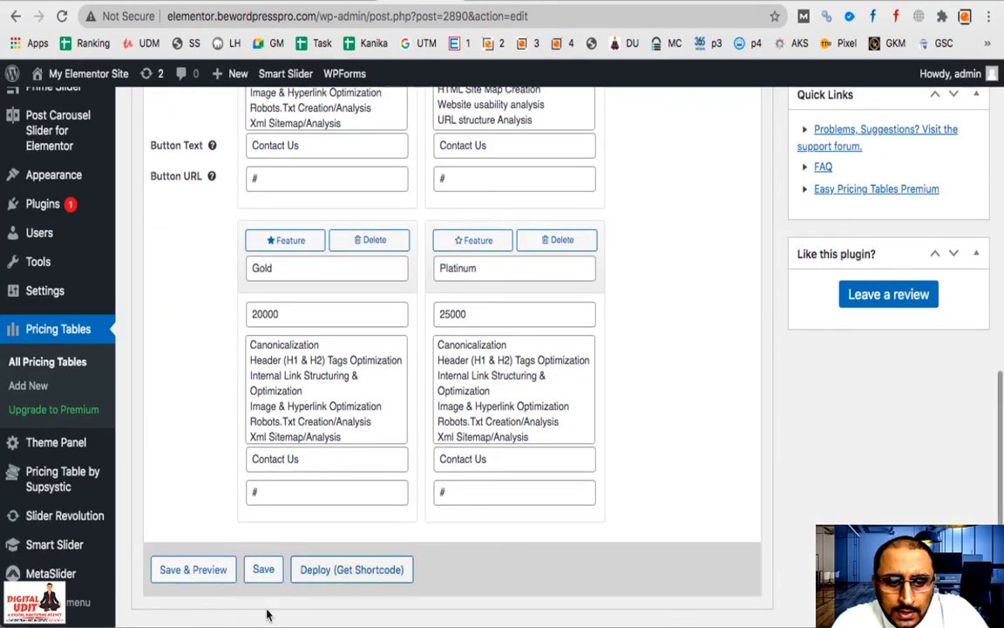
click(264, 569)
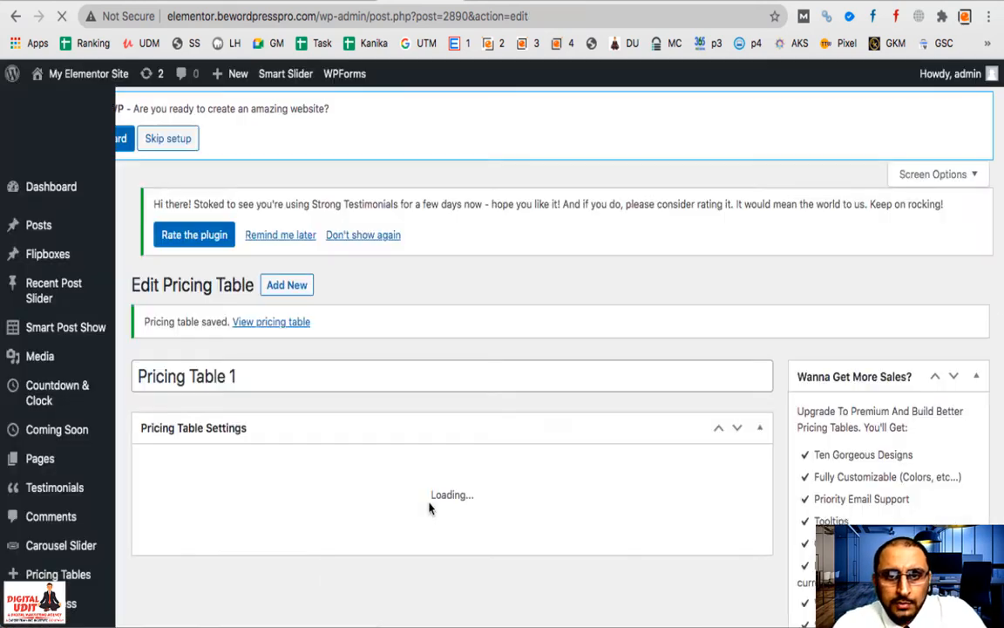
Step: Bring up the deployment shortcode of the saved pricing table
scroll(430, 508, down, 2)
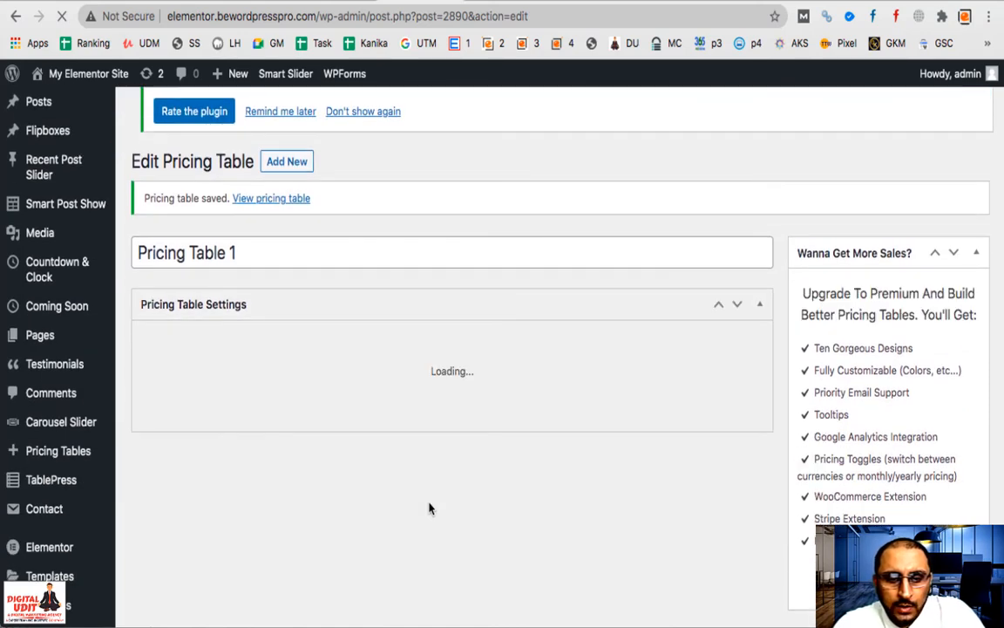
scroll(431, 506, down, 10)
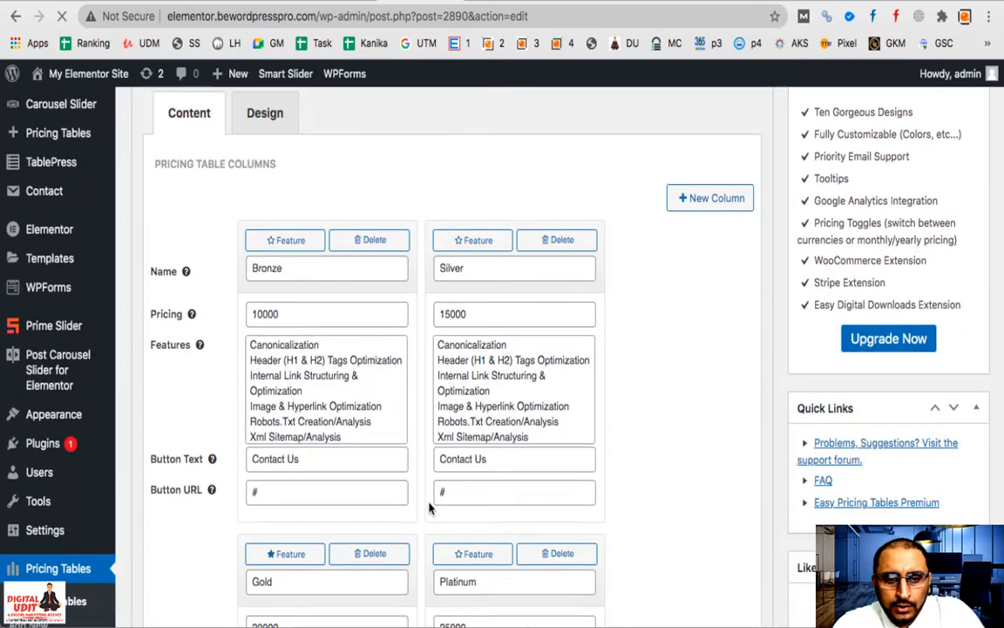
click(369, 572)
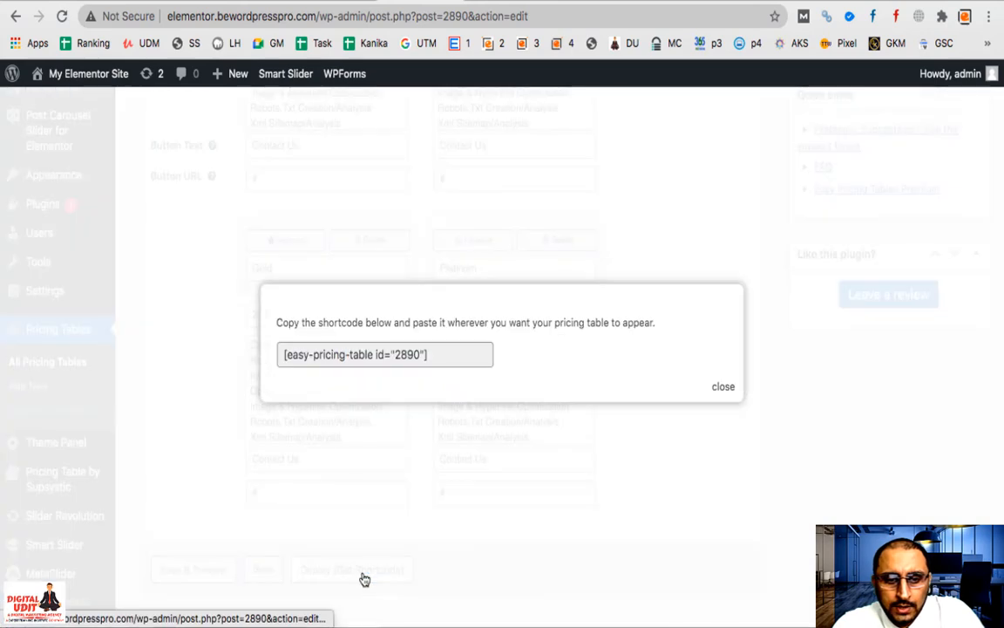
Step: Copy the shortcode [easy-pricing-table id="2890"] and close the shortcode dialog
click(410, 354)
key(ctrl+c)
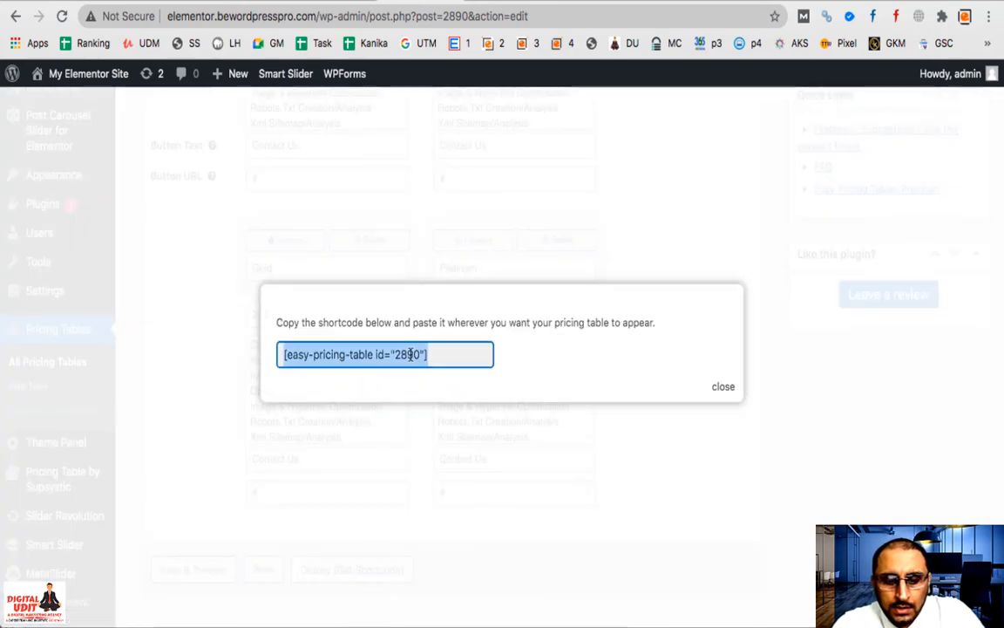
click(724, 388)
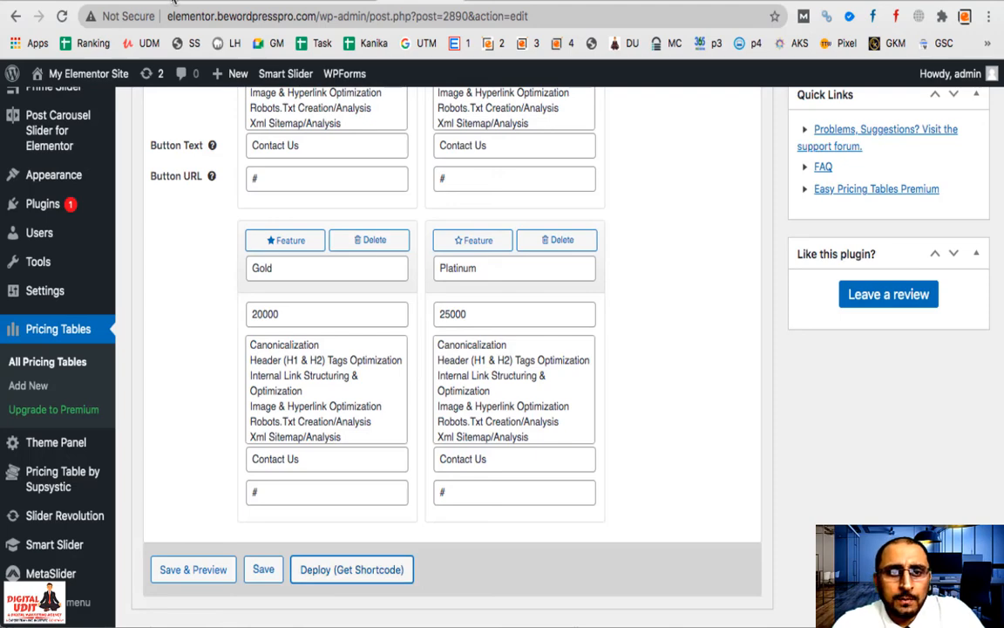
Step: On the Elementor page, add a single-column section below the last pricing table and enable Stretch Section
click(173, 3)
scroll(439, 541, down, 8)
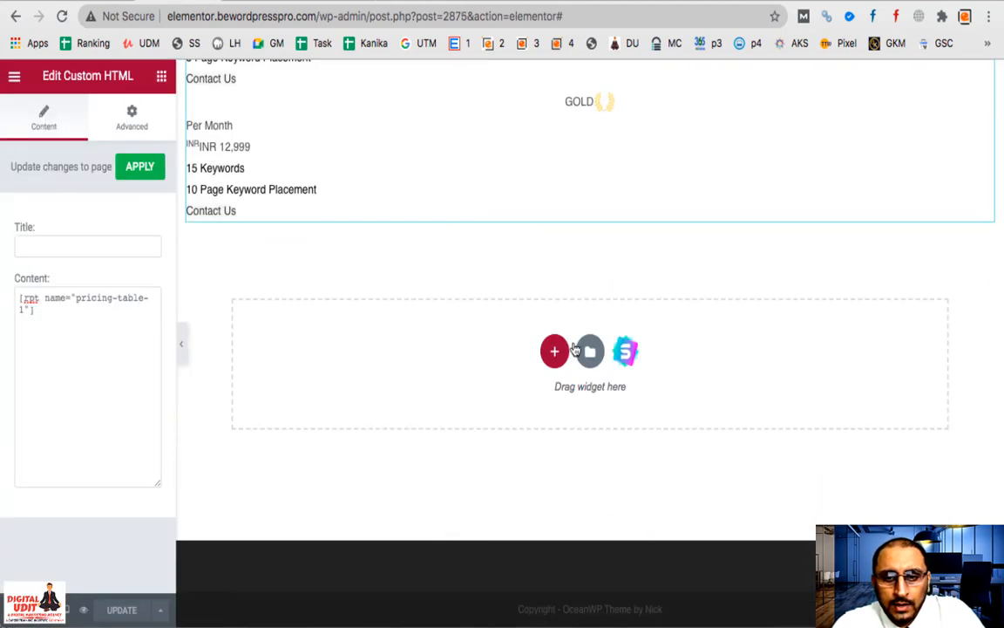
click(555, 353)
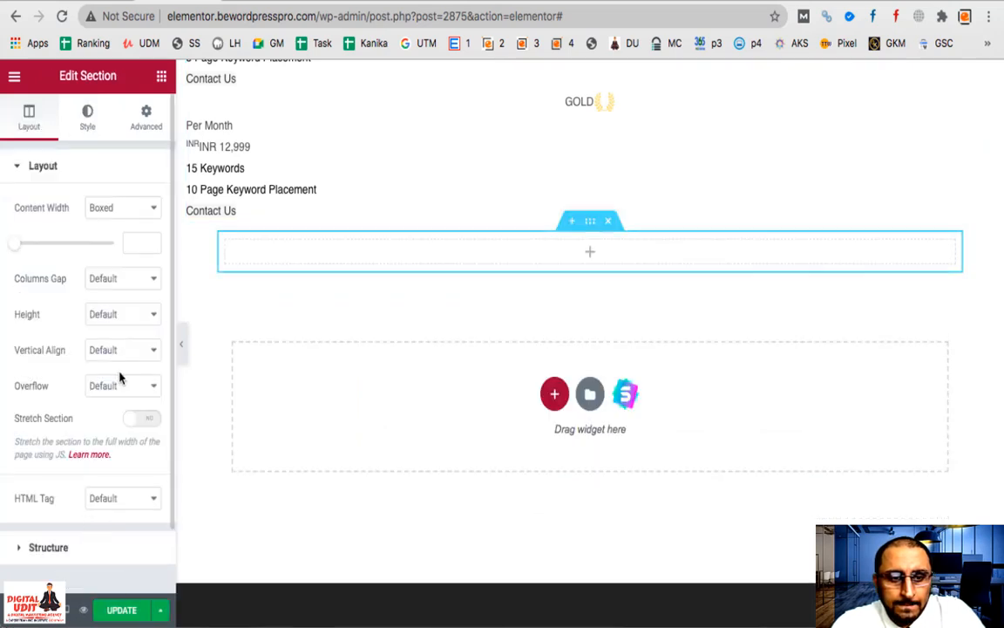
click(131, 423)
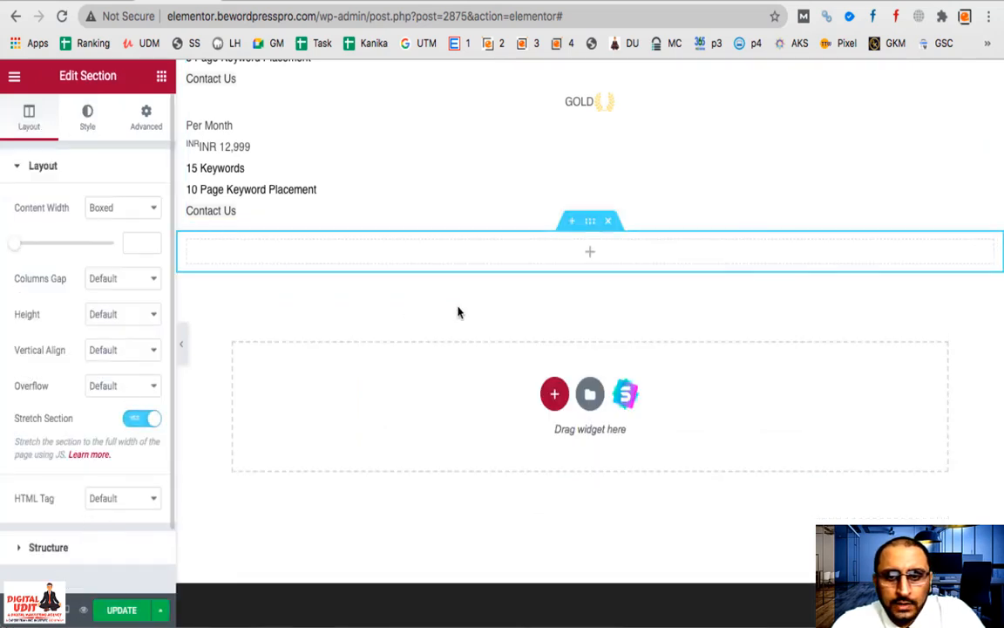
Step: Place a Custom HTML widget in the new section with the content [easy-pricing-table id="2890"] and update the page
click(590, 255)
click(110, 144)
text(html)
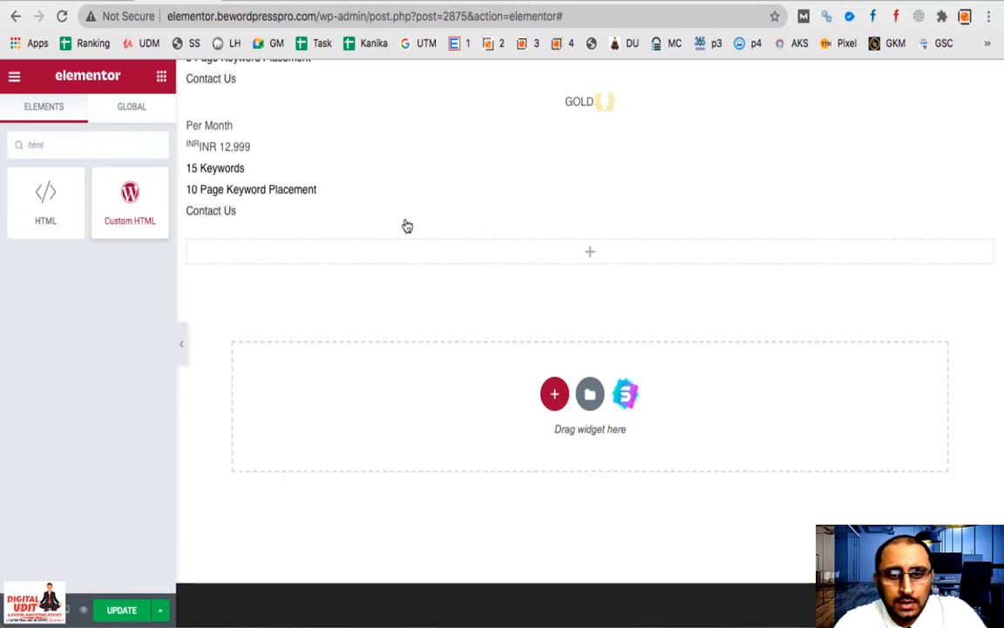
drag(407, 227, 453, 260)
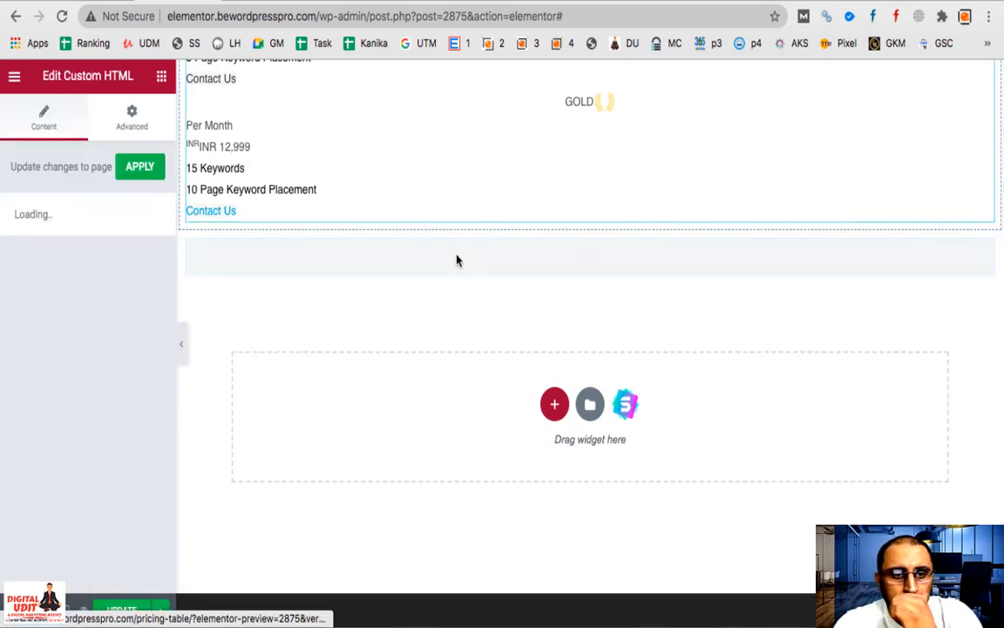
click(75, 390)
key(ctrl+v)
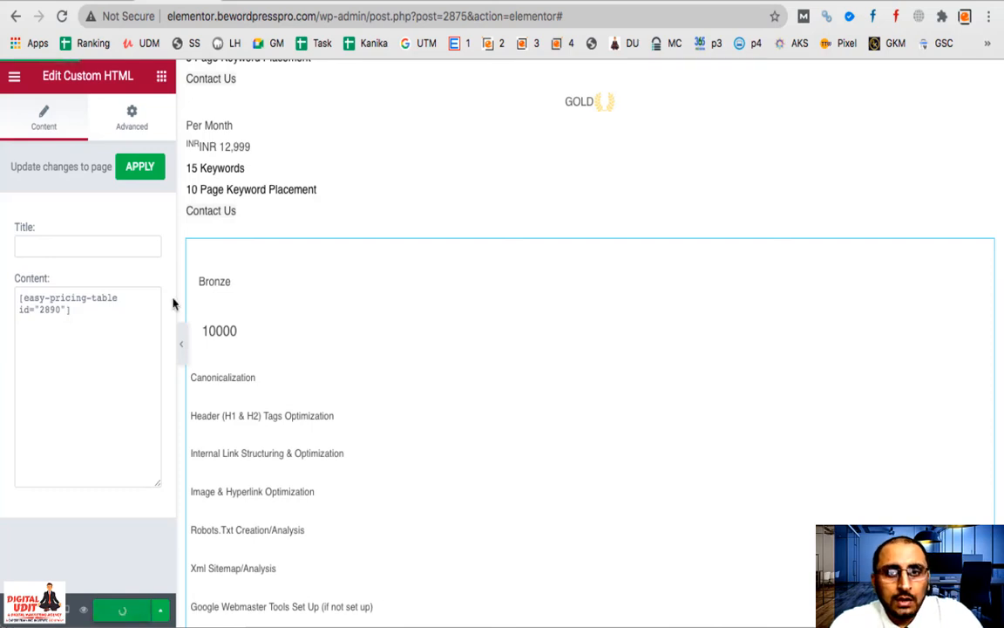
Step: Preview the page and look over the newly embedded pricing table from its column headers down to its buttons
click(83, 610)
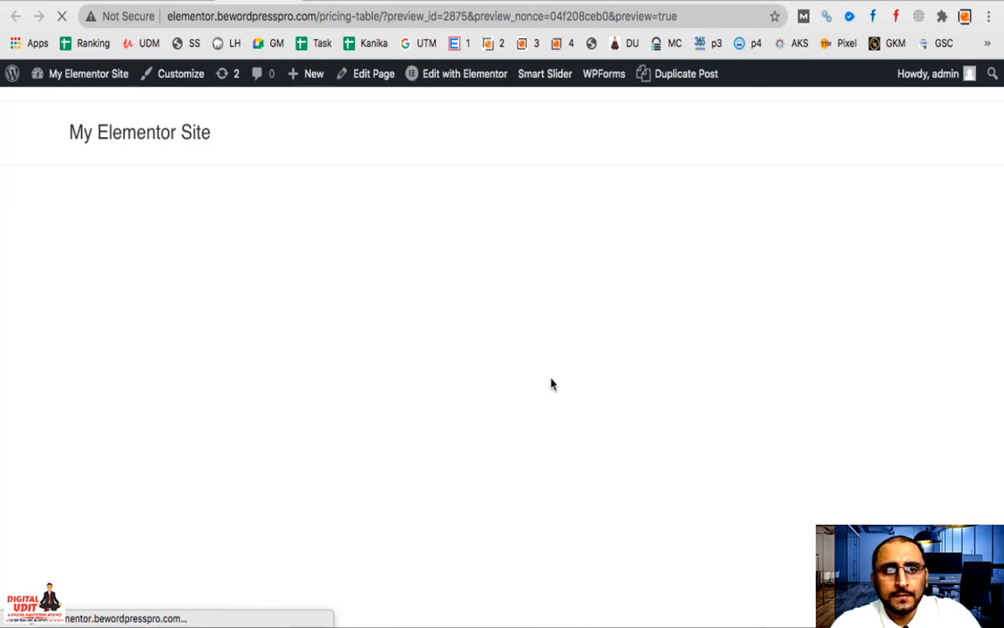
scroll(551, 373, down, 20)
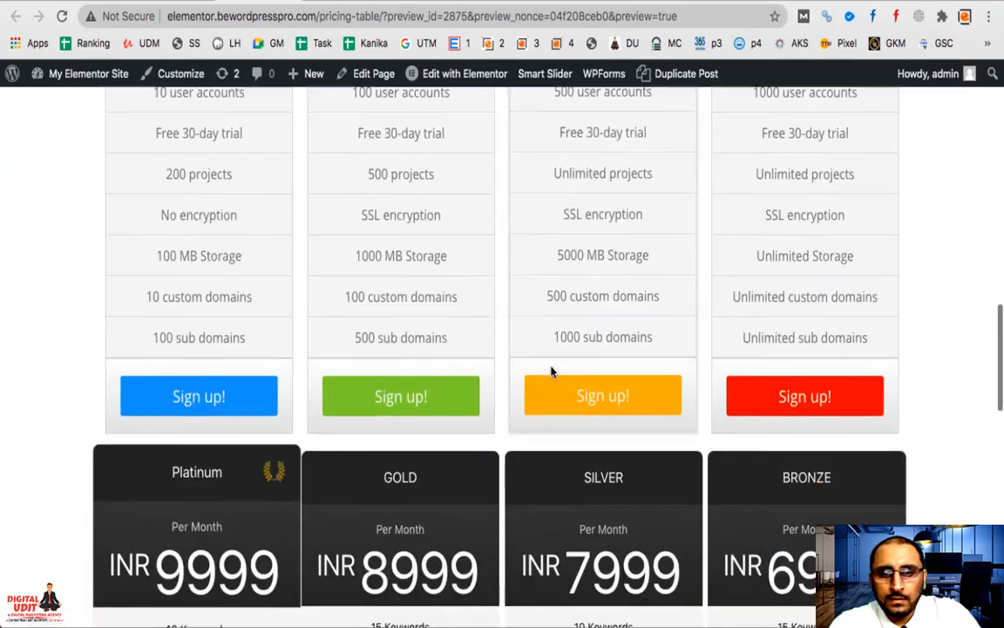
scroll(551, 373, down, 2)
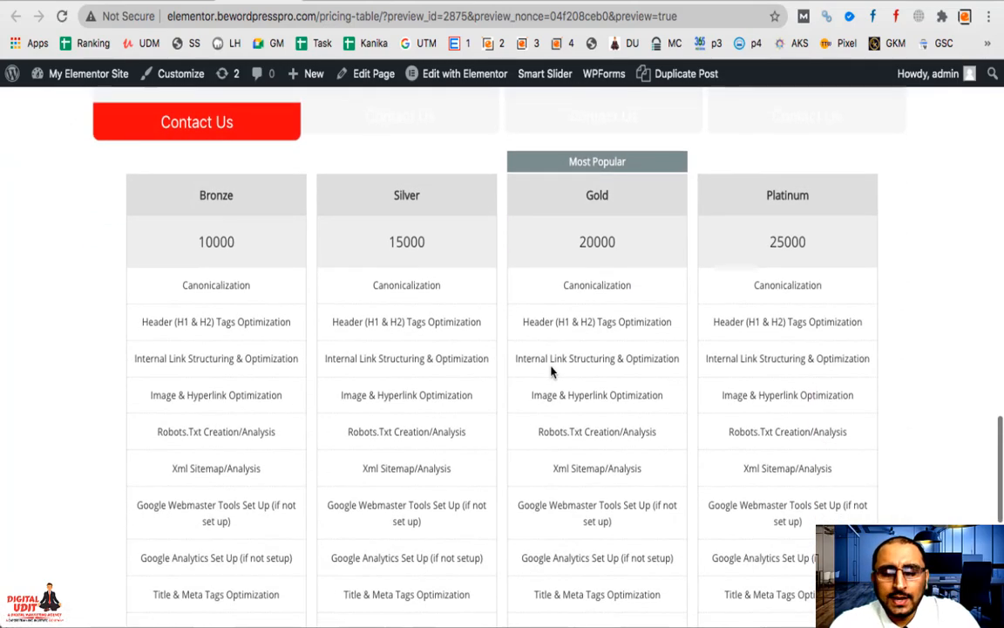
scroll(551, 372, down, 3)
scroll(551, 372, up, 3)
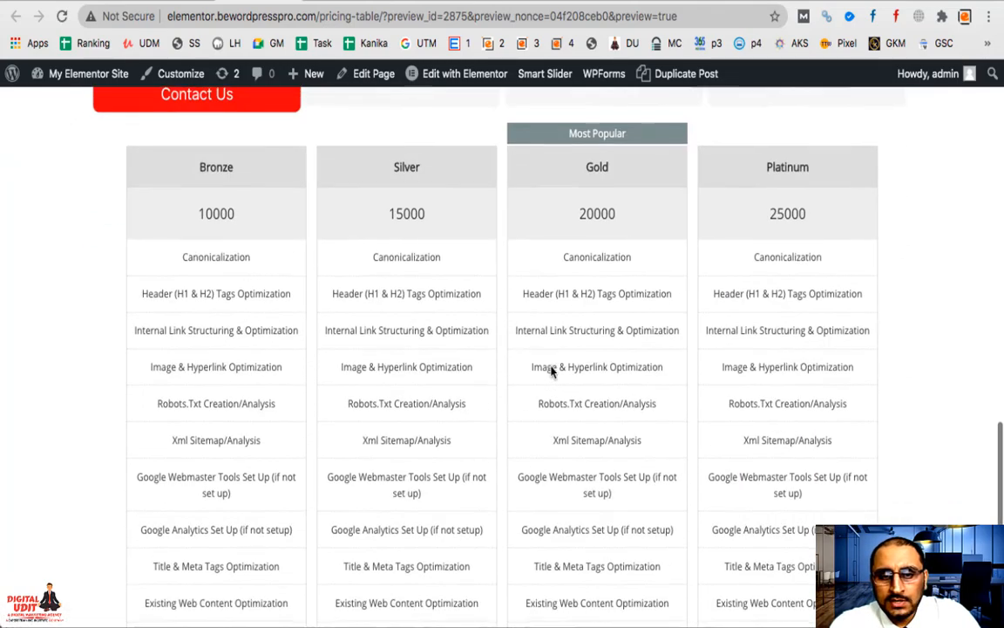
scroll(551, 372, down, 9)
scroll(551, 372, down, 2)
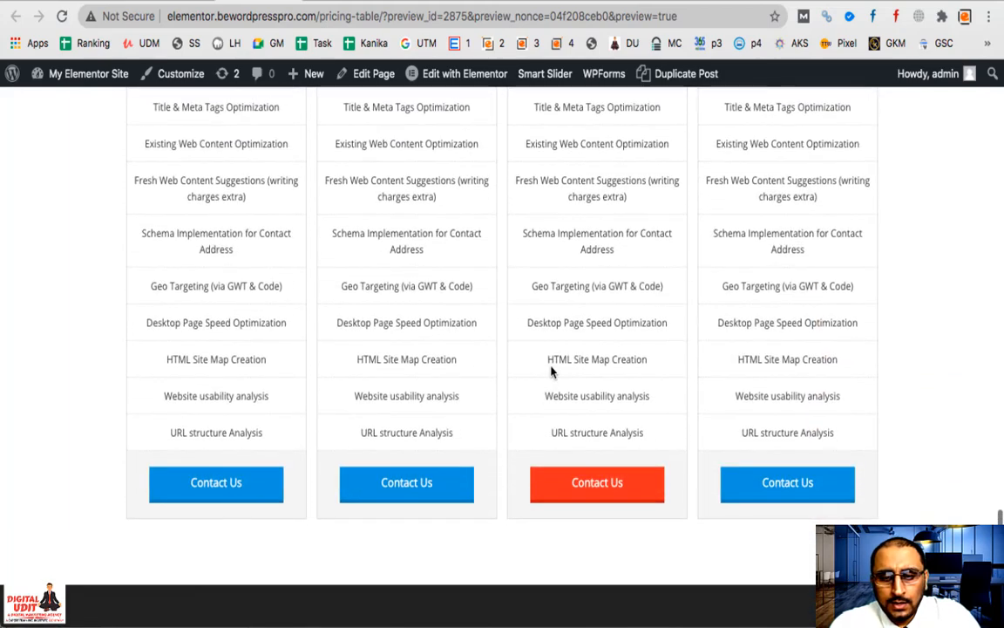
scroll(551, 367, up, 6)
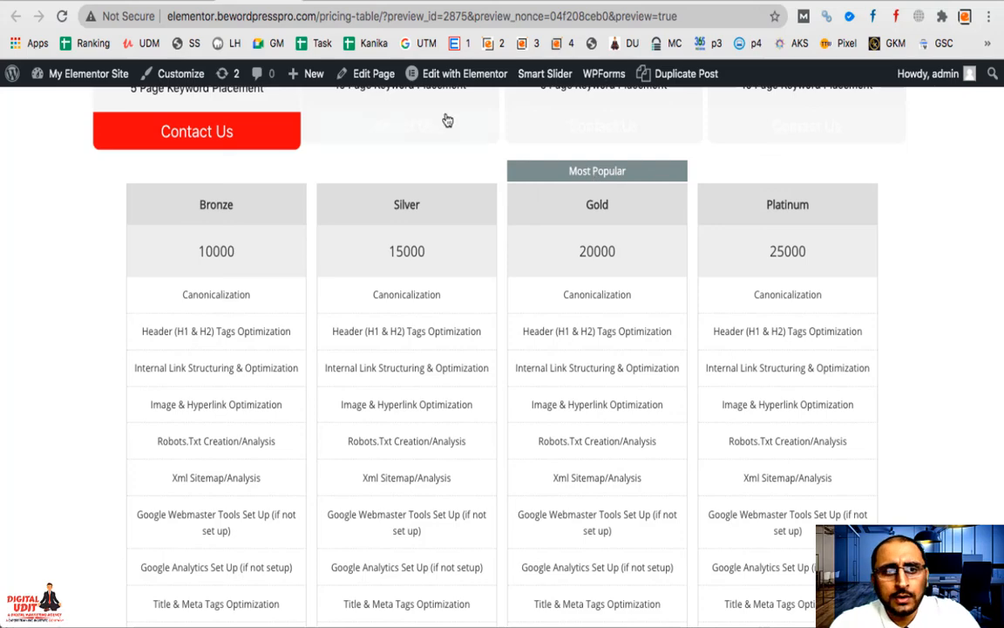
Step: In the pricing table's design settings, set the featured label text to "Featured" and the border radius to 5px, and save the table
click(413, 3)
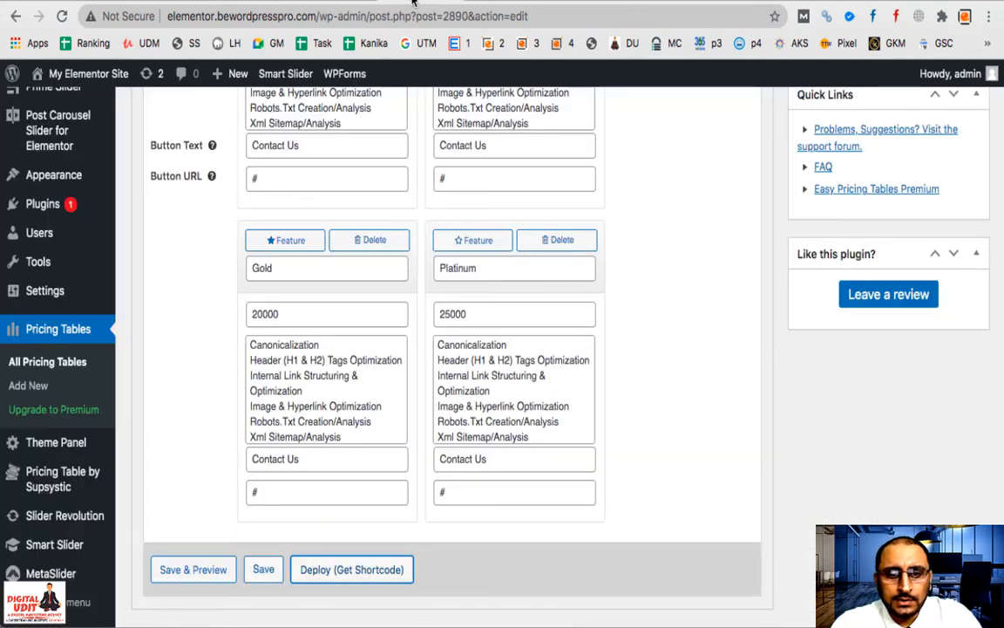
scroll(587, 468, up, 6)
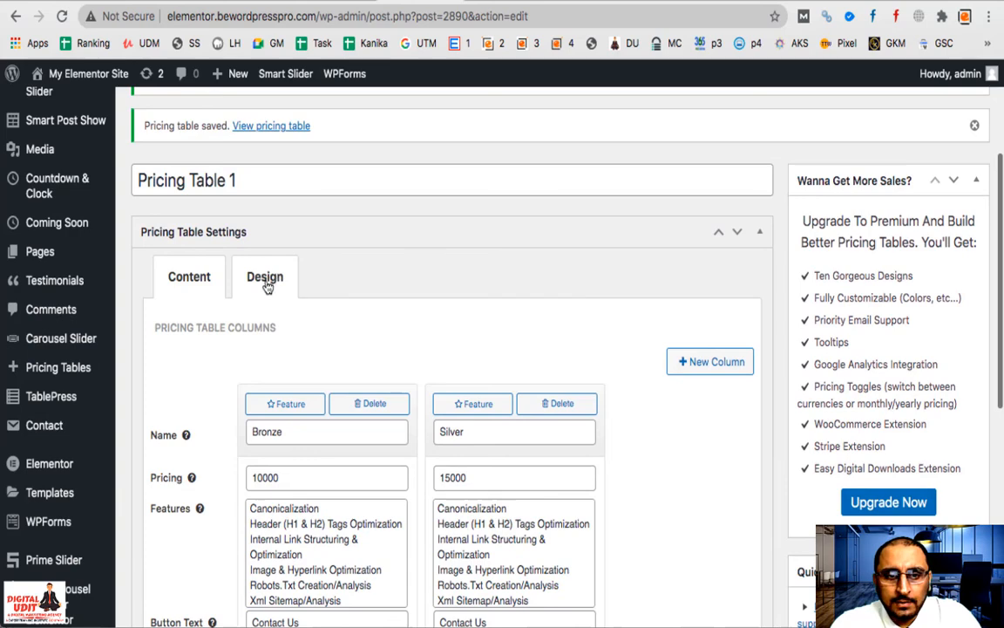
click(266, 280)
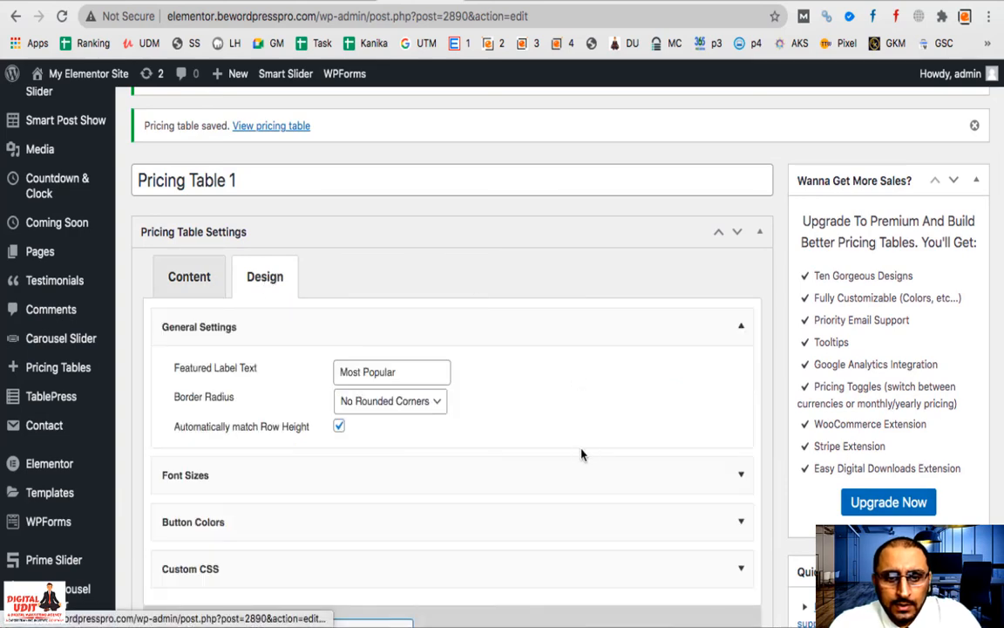
triple_click(415, 374)
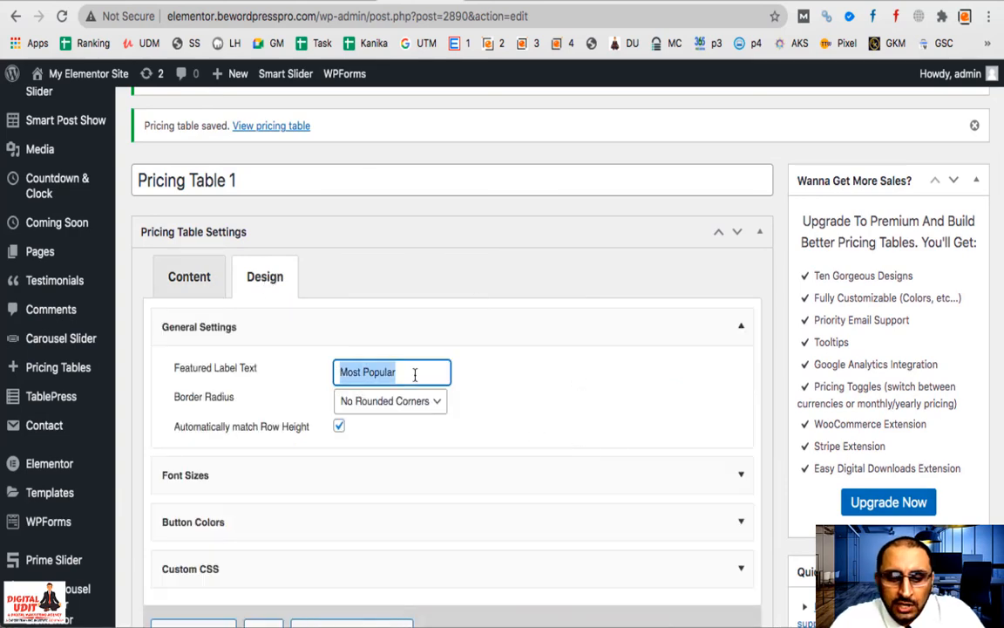
text(Featured)
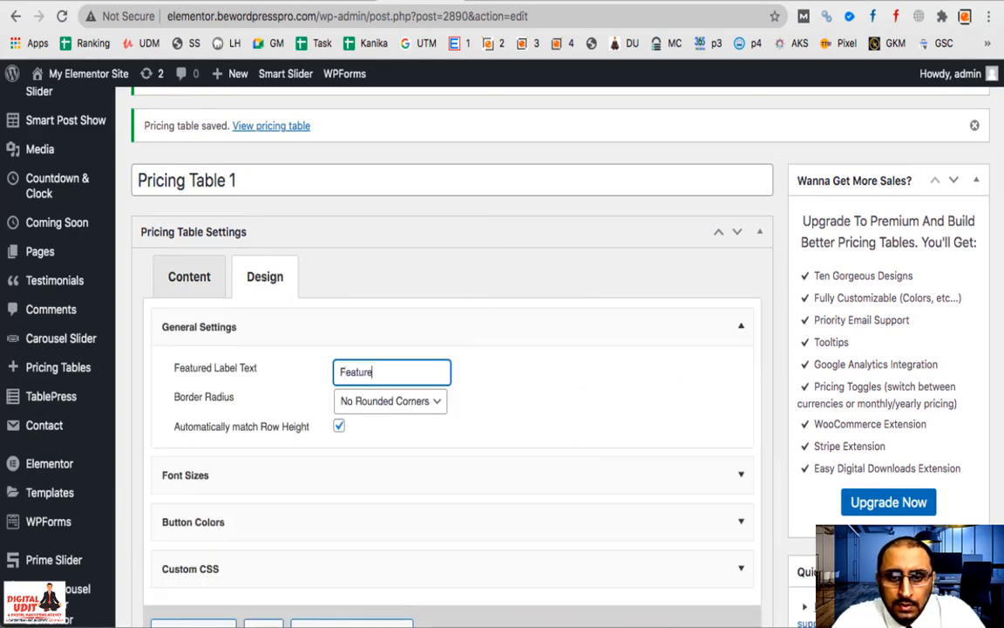
click(432, 408)
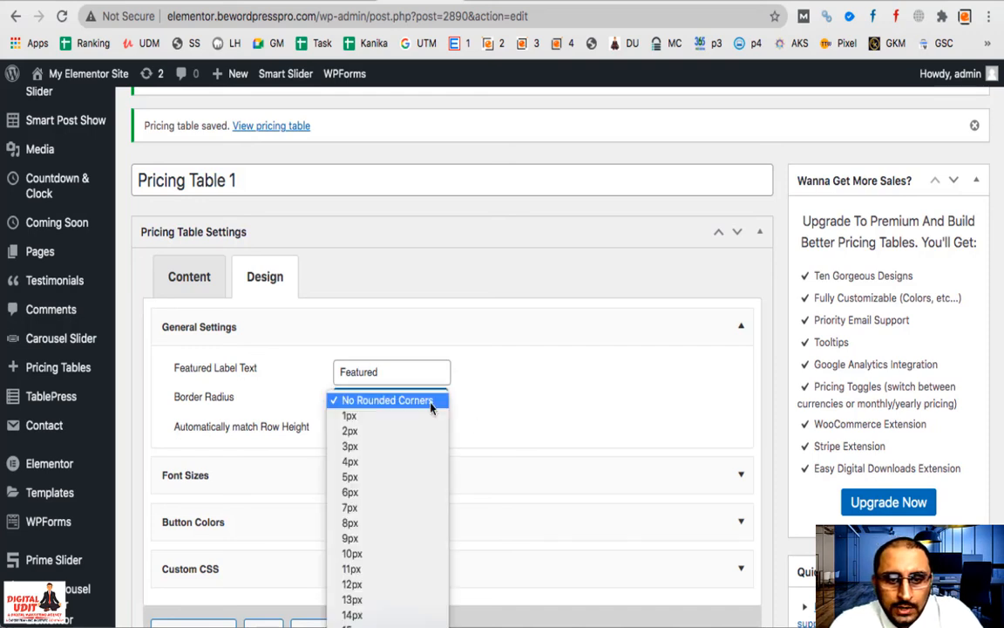
click(406, 478)
scroll(518, 409, down, 3)
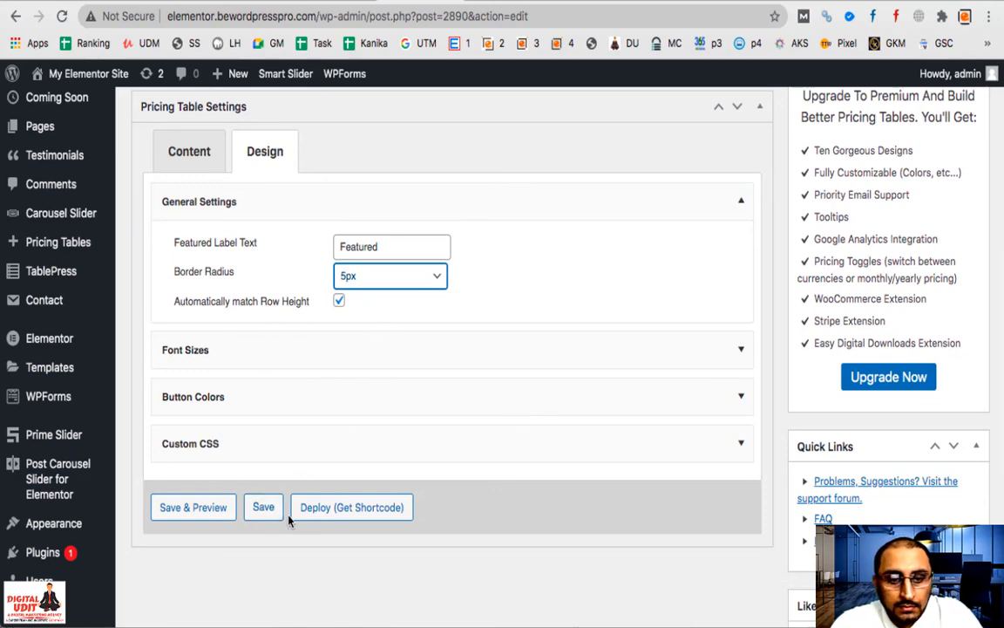
click(264, 508)
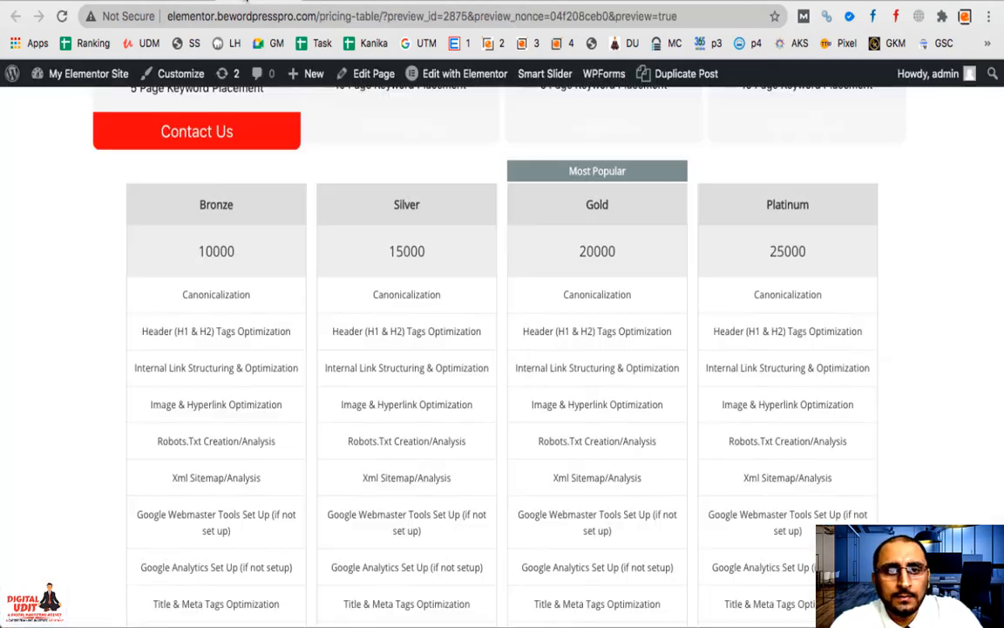
Step: Look over the lower part of the previewed page and the settings of the other plugin's pricing table
scroll(419, 369, down, 5)
scroll(419, 369, down, 1)
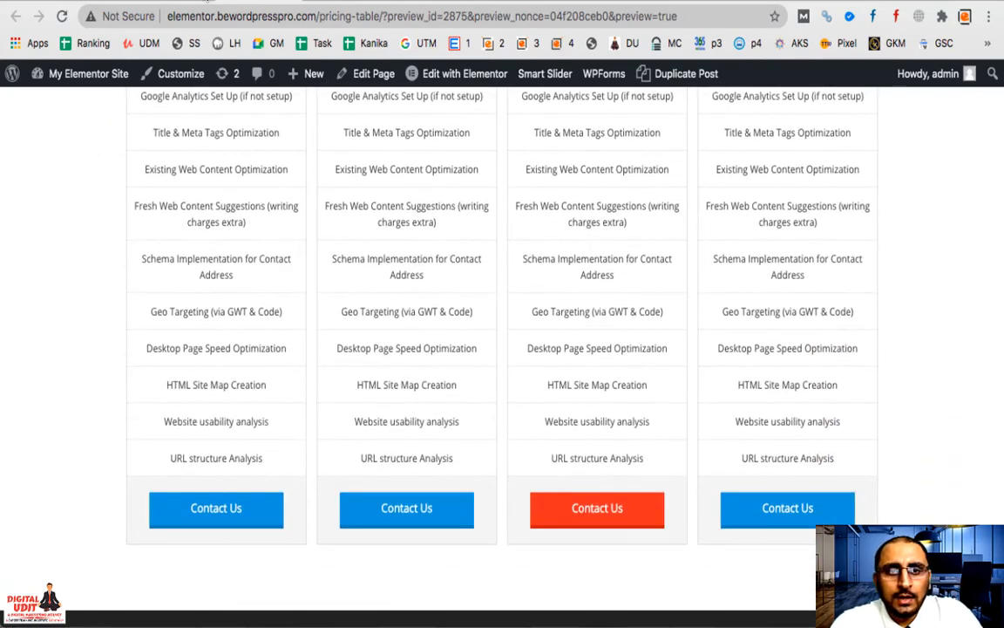
click(425, 1)
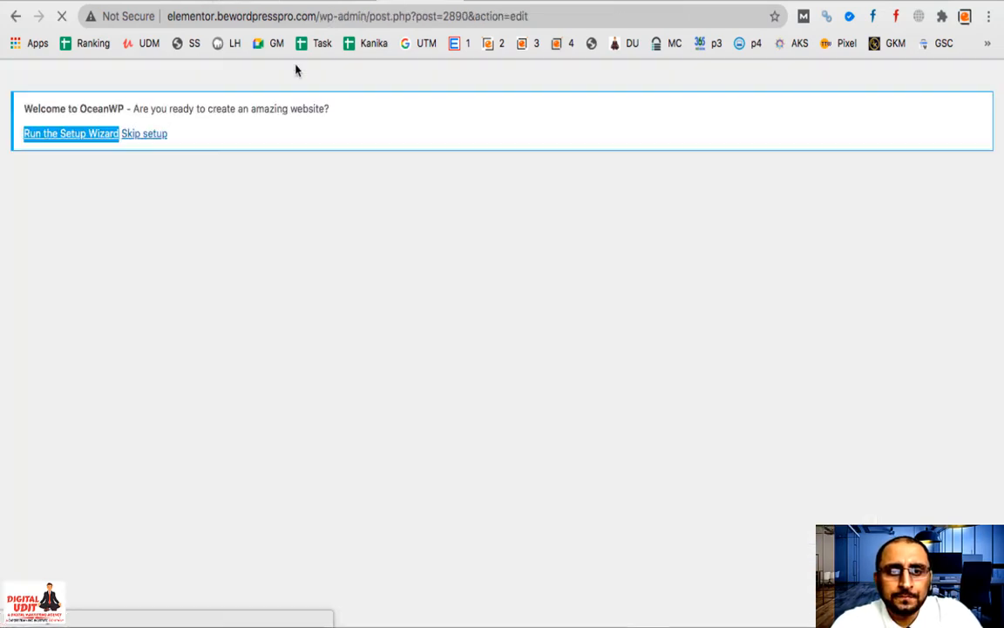
click(248, 1)
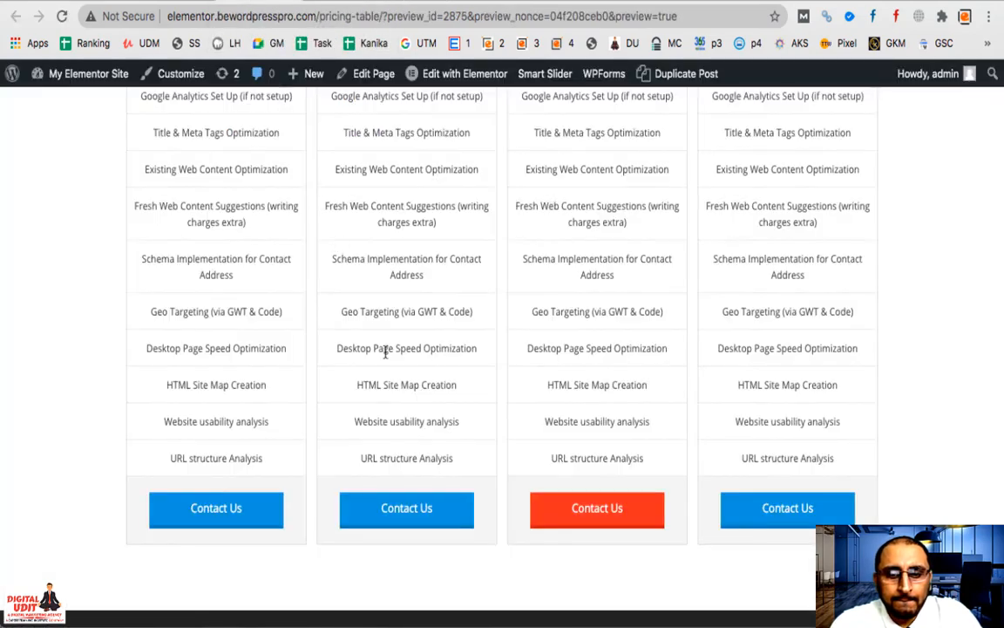
scroll(385, 352, up, 10)
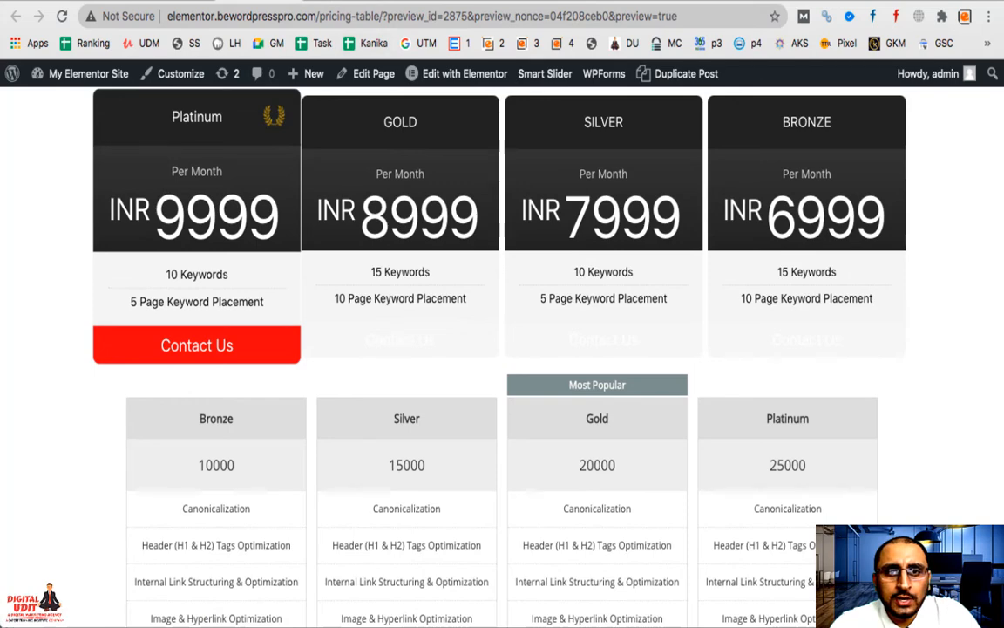
click(373, 2)
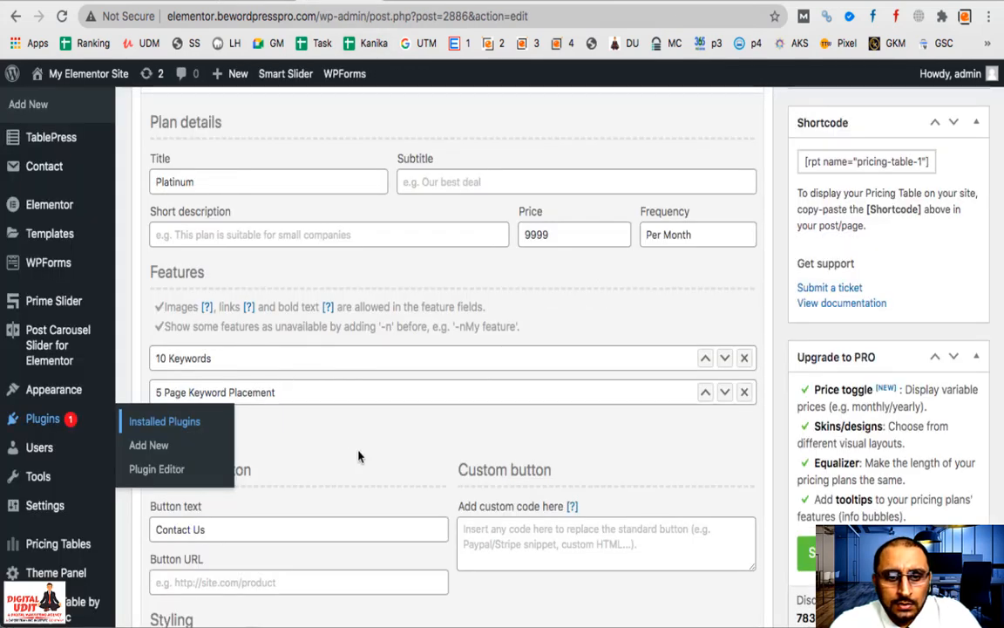
scroll(358, 455, up, 5)
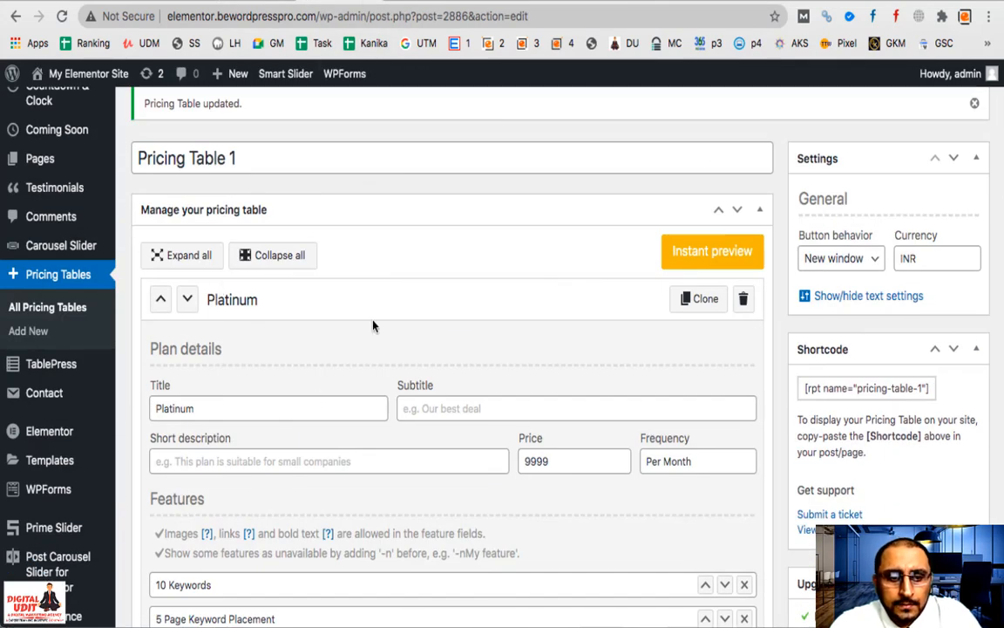
Step: Delete the Gold column's features from Desktop Page Speed Optimization through URL structure Analysis and save the pricing table
click(386, 2)
scroll(366, 401, down, 5)
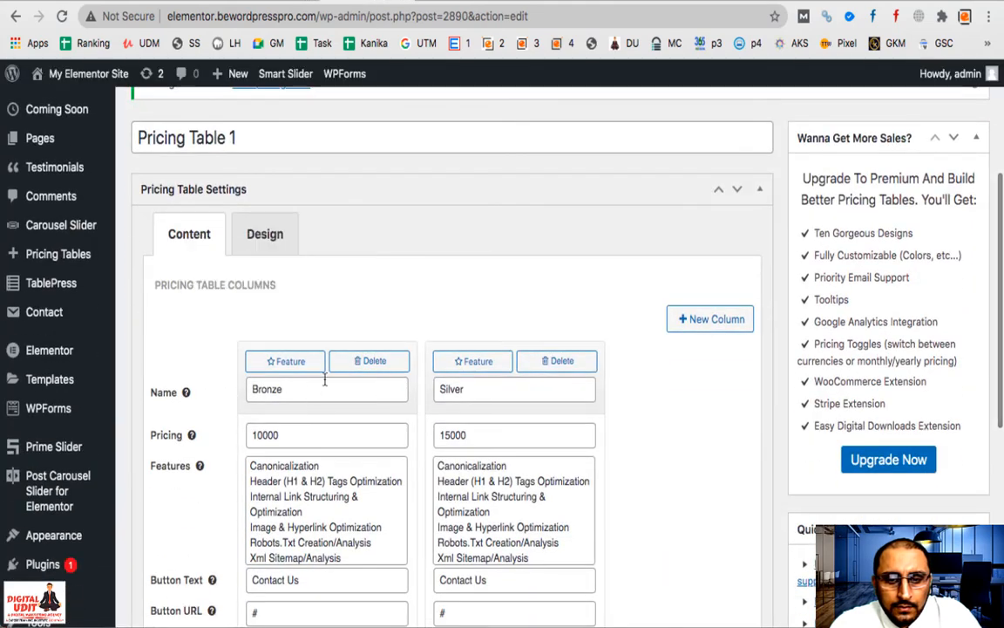
scroll(398, 423, down, 3)
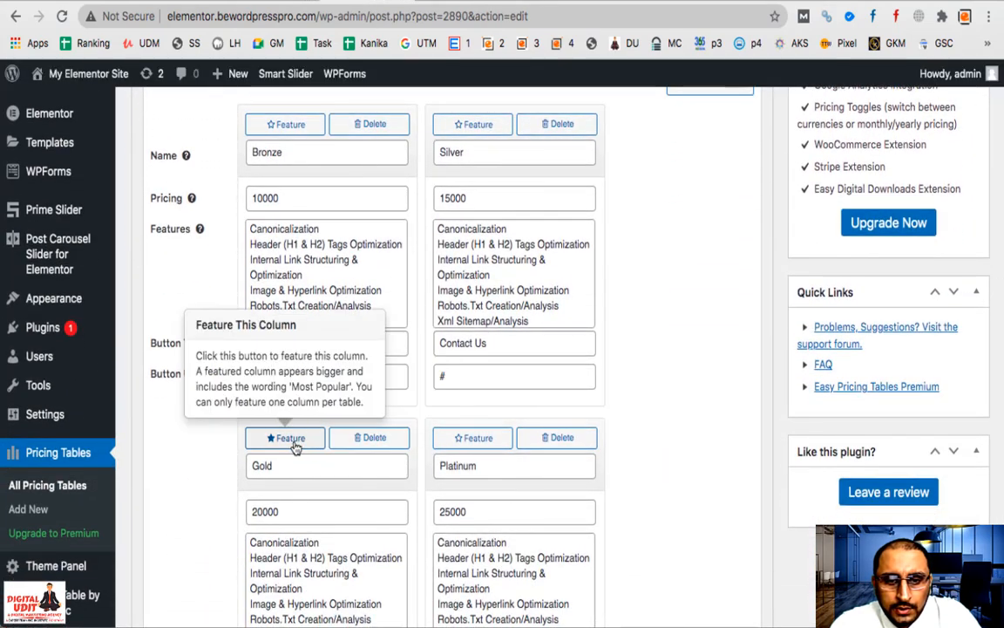
scroll(175, 538, down, 5)
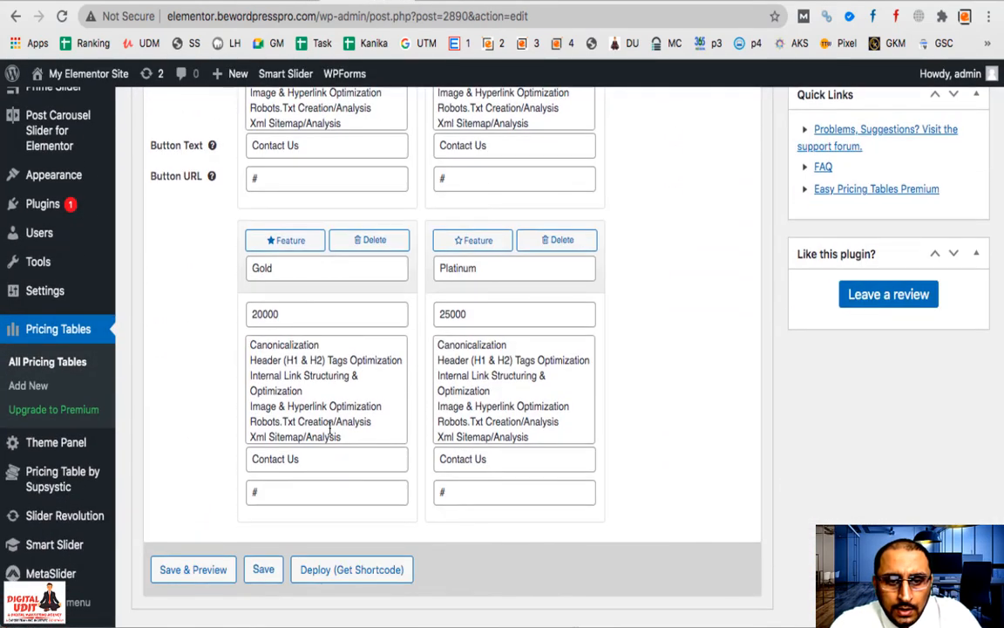
click(336, 423)
drag(337, 425, 341, 443)
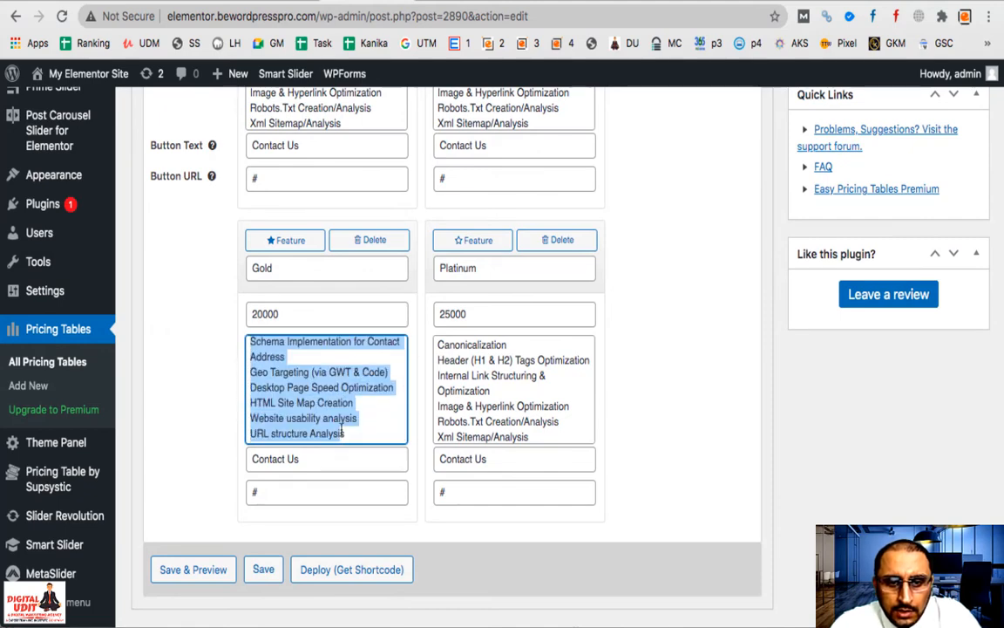
click(351, 395)
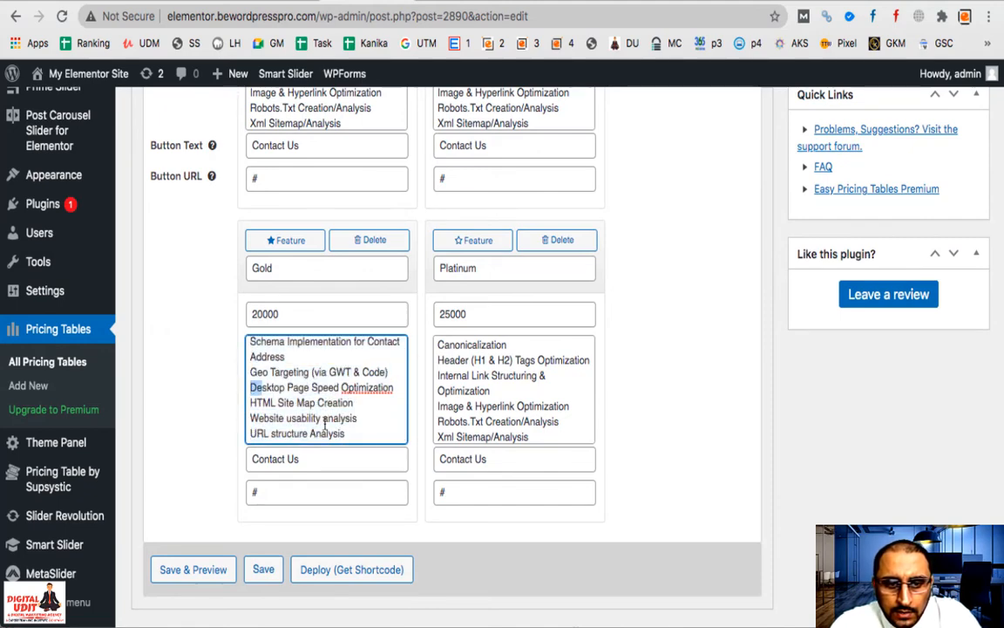
drag(325, 422, 392, 459)
key(BackSpace)
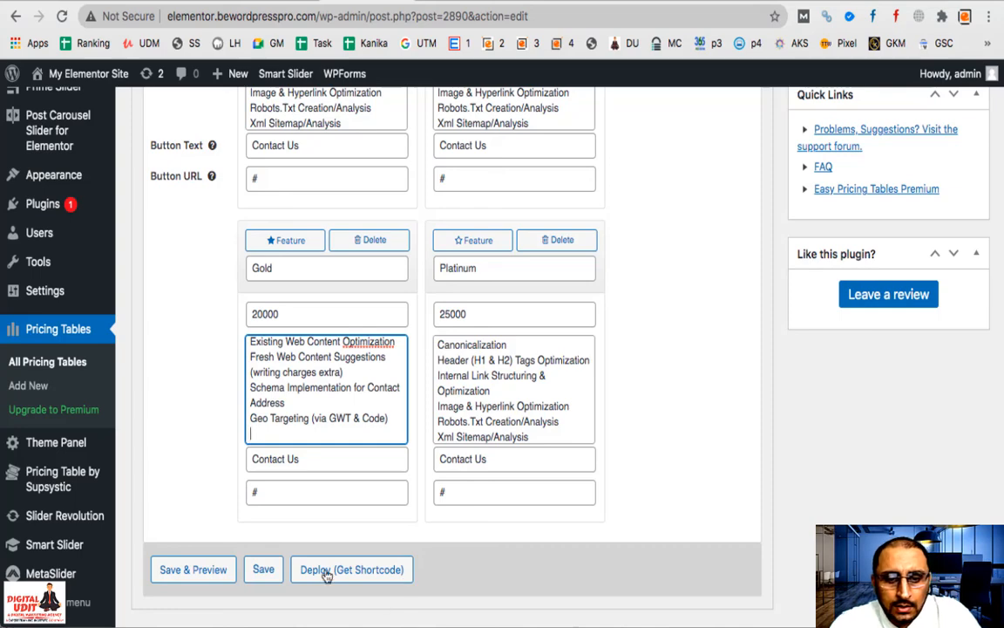
click(266, 576)
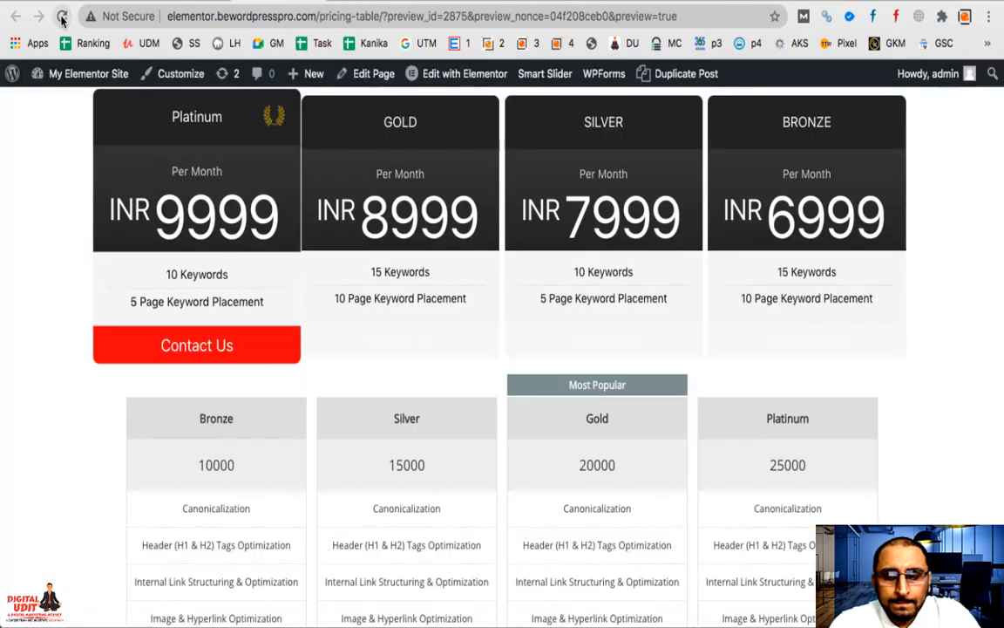
Step: Refresh the page preview and check the features at the end of the Gold column
click(62, 17)
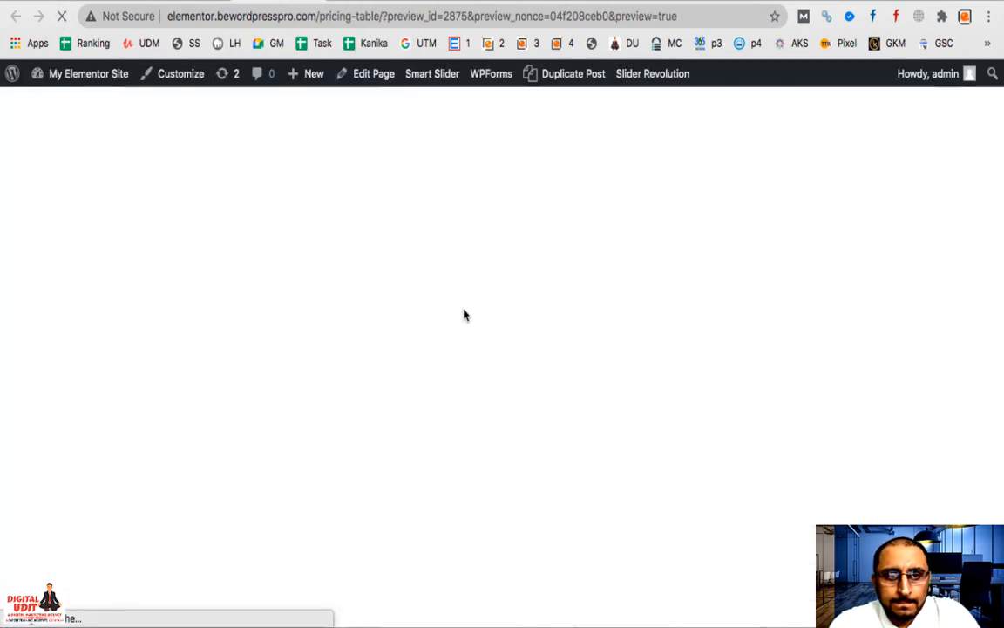
scroll(747, 545, down, 2)
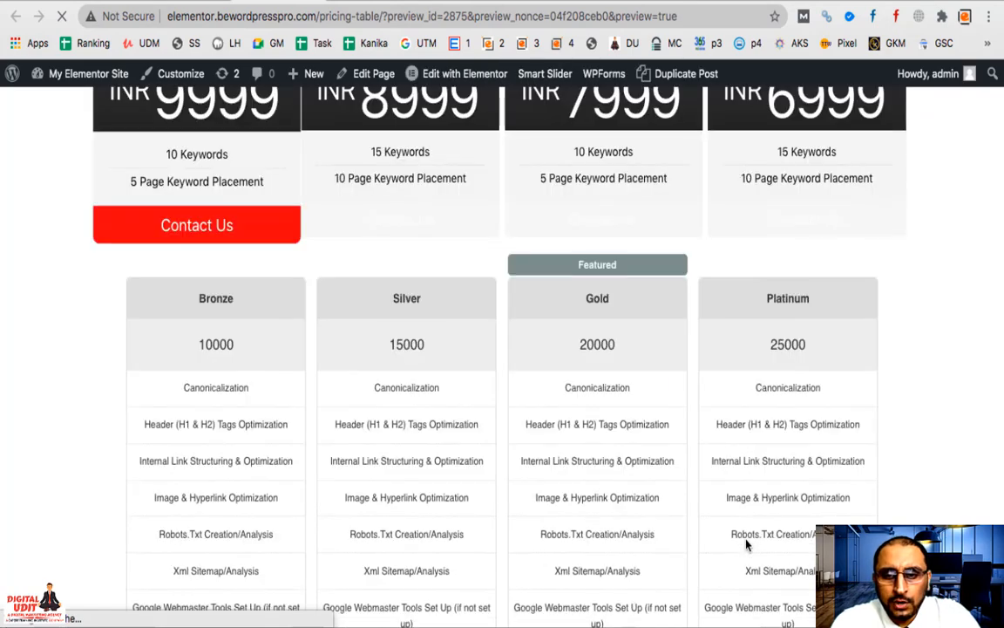
scroll(747, 543, down, 6)
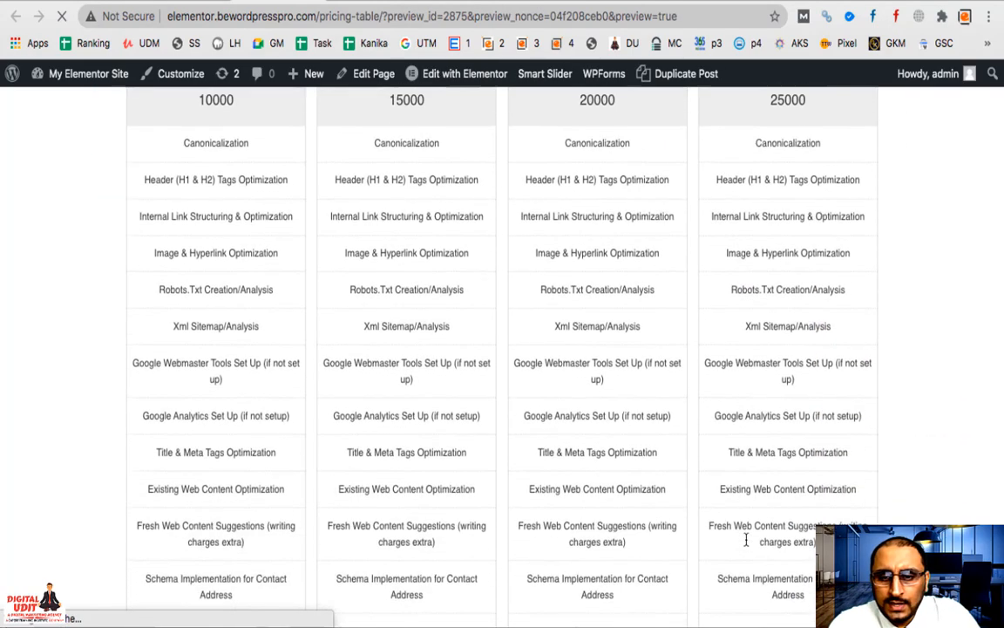
scroll(608, 522, down, 1)
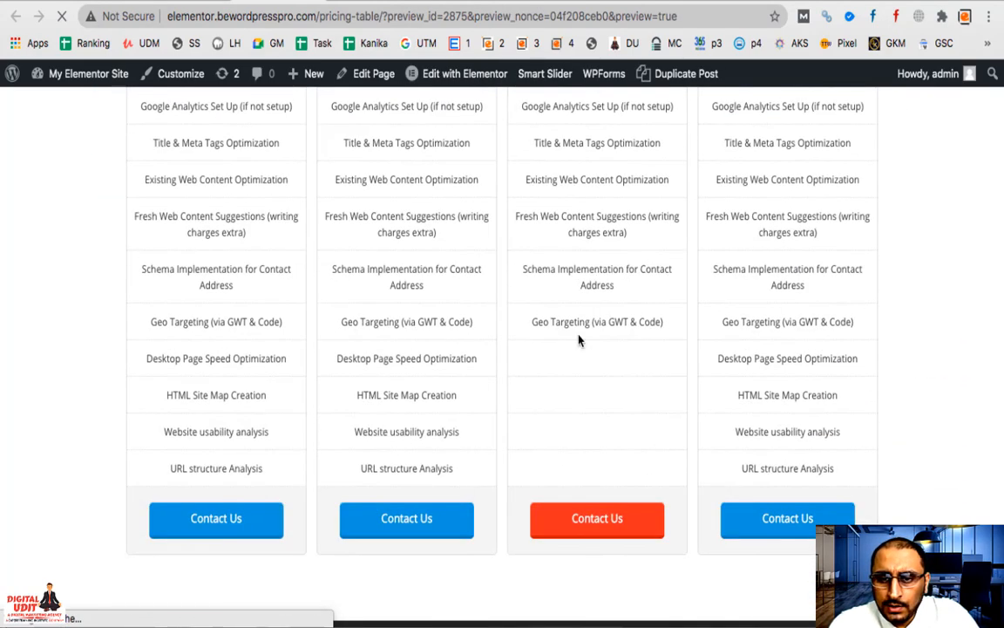
Step: Return to editing Pricing Table 1 and review its font size and button color design settings for featured and unfeatured columns
click(370, 3)
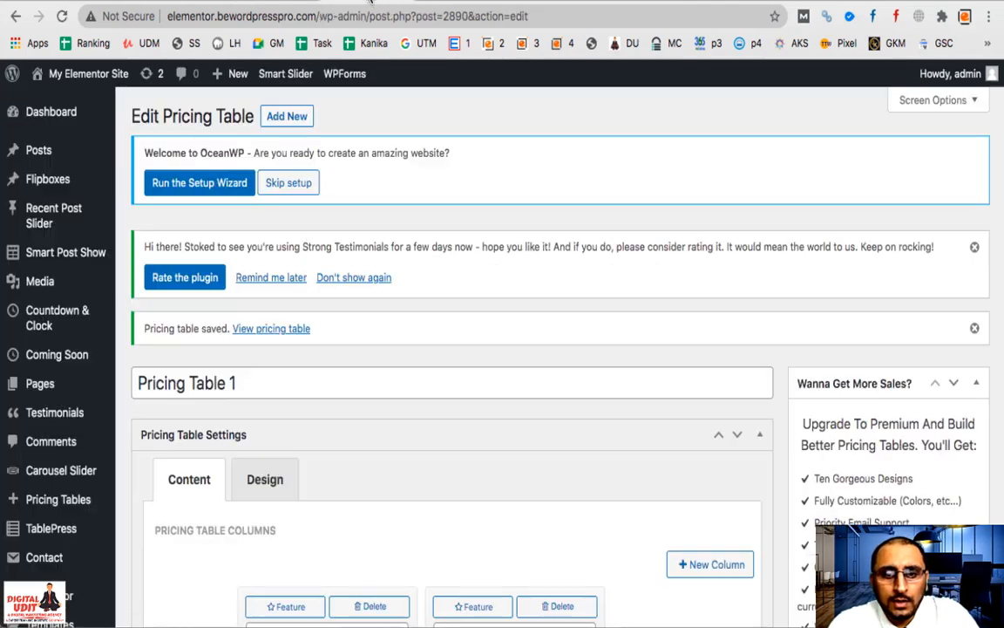
scroll(430, 521, down, 5)
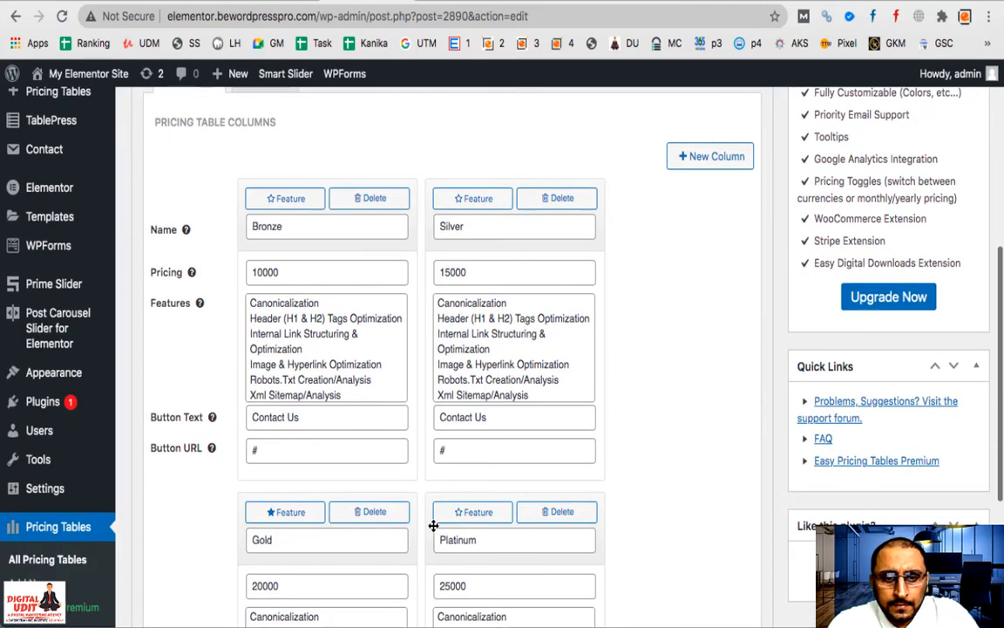
scroll(294, 314, up, 2)
click(267, 218)
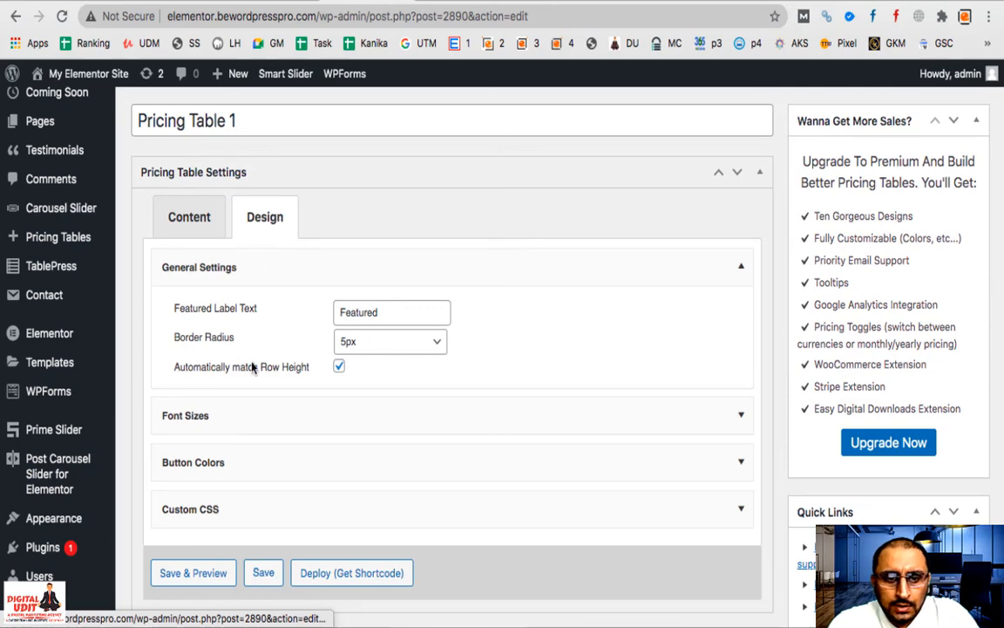
click(198, 429)
scroll(455, 442, down, 3)
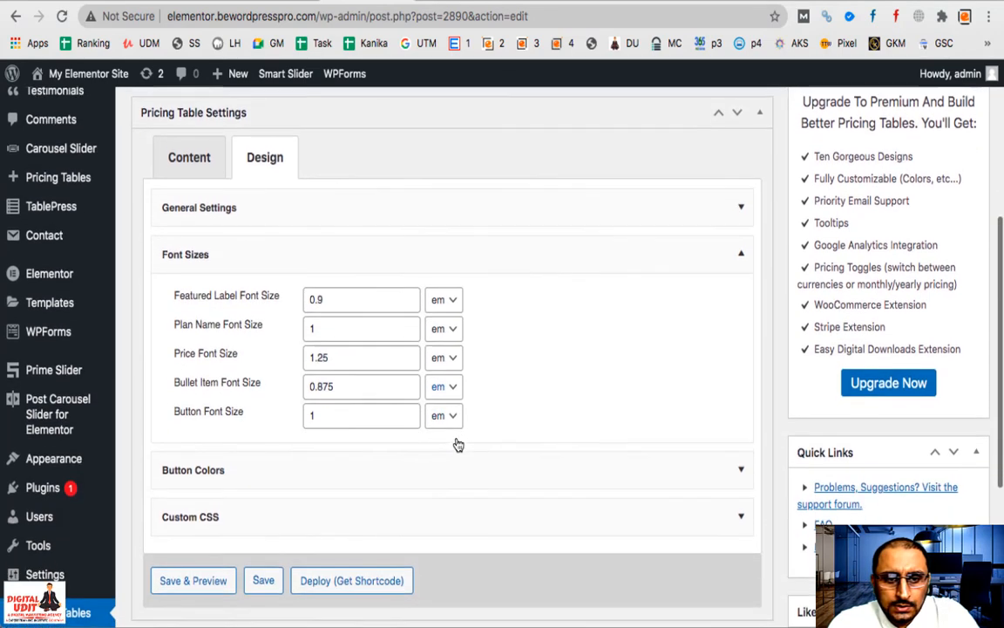
click(291, 385)
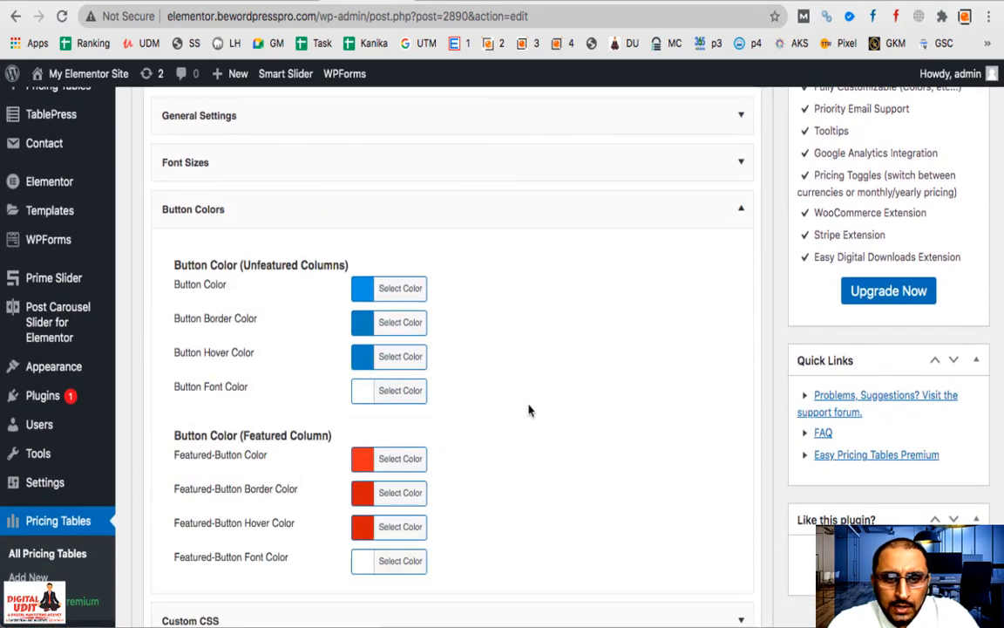
scroll(531, 422, down, 5)
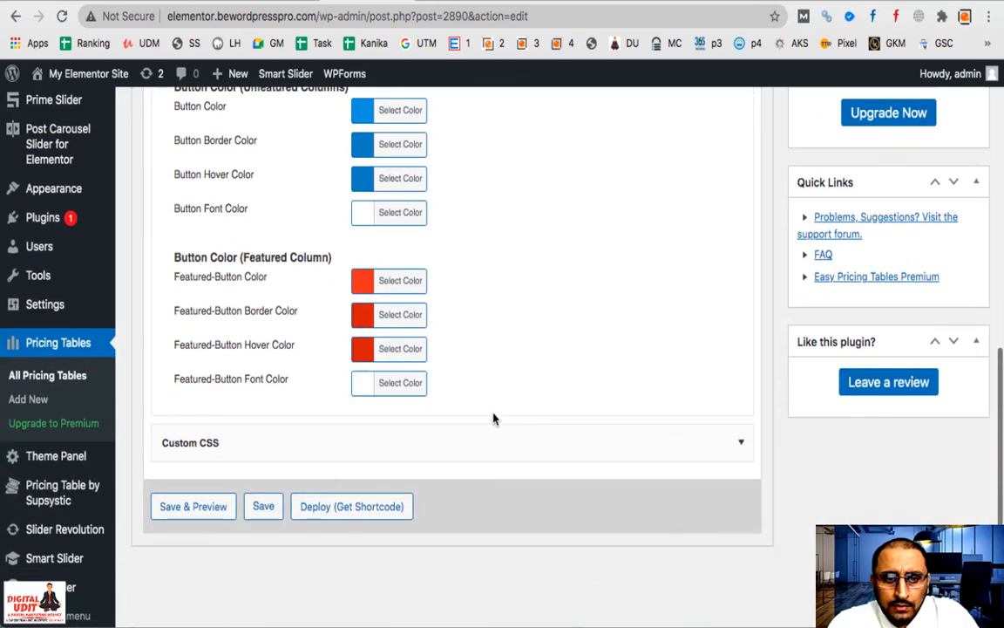
scroll(364, 385, up, 3)
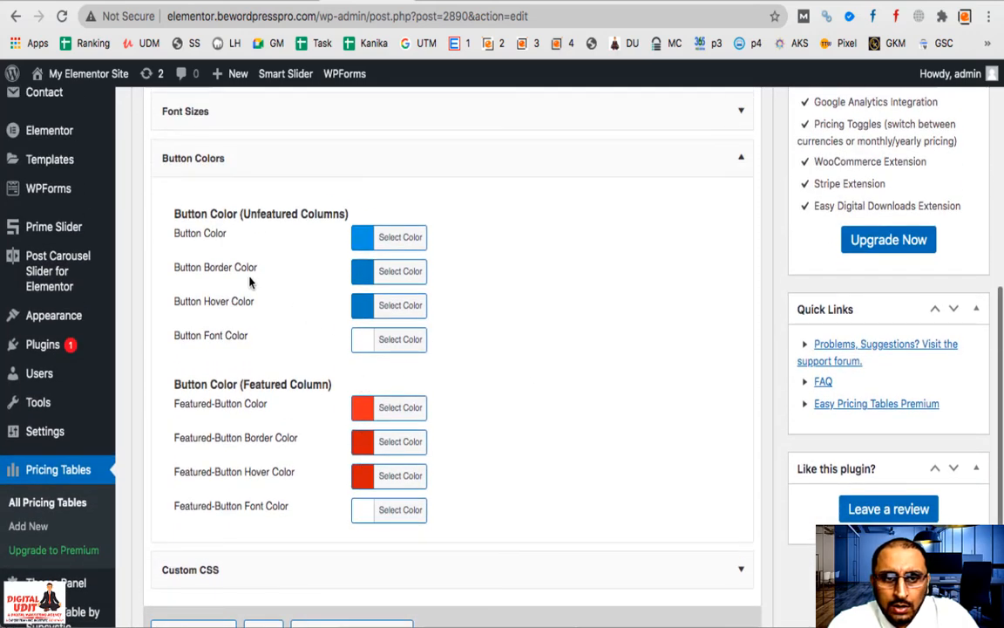
scroll(469, 349, down, 1)
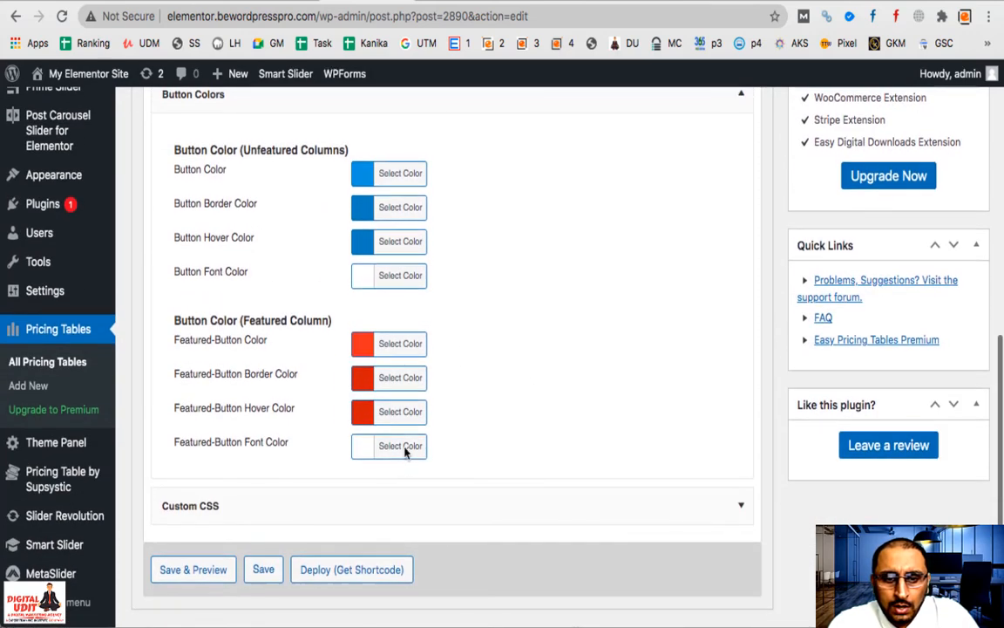
Step: Review the custom CSS section of the pricing table's design settings
click(397, 513)
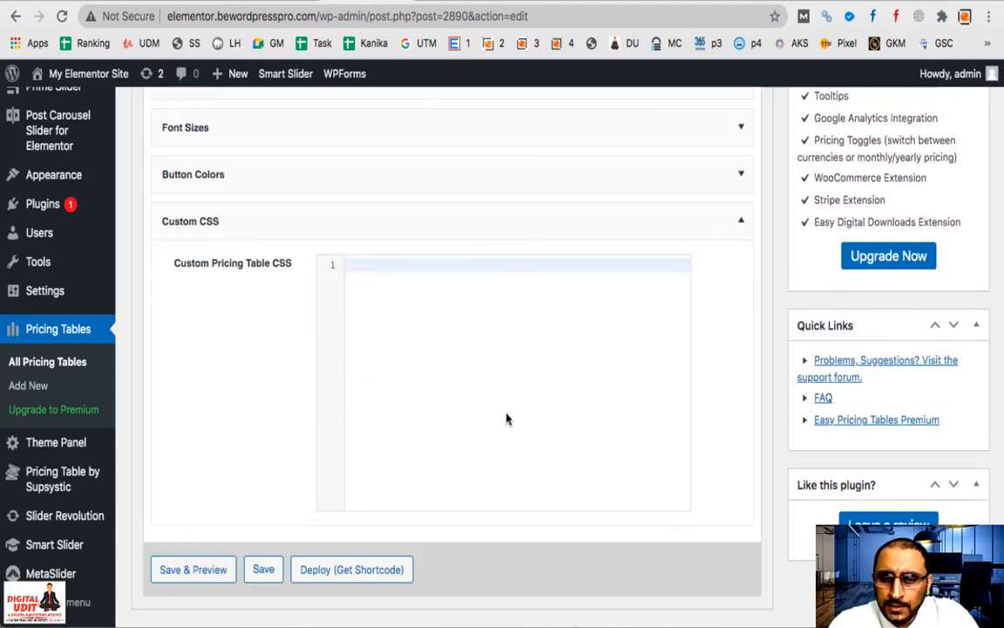
scroll(505, 419, up, 2)
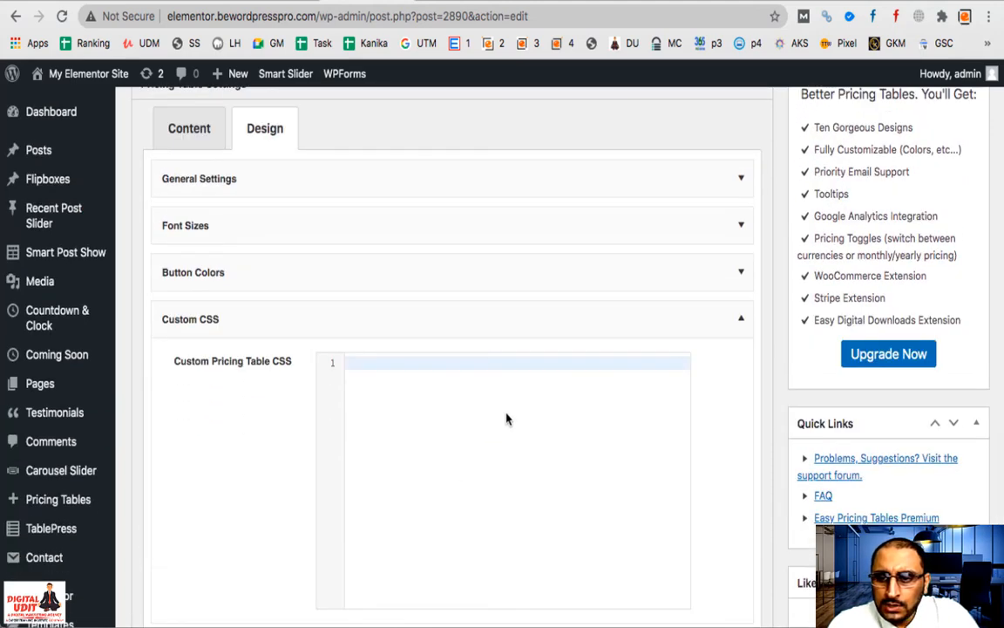
scroll(506, 419, up, 1)
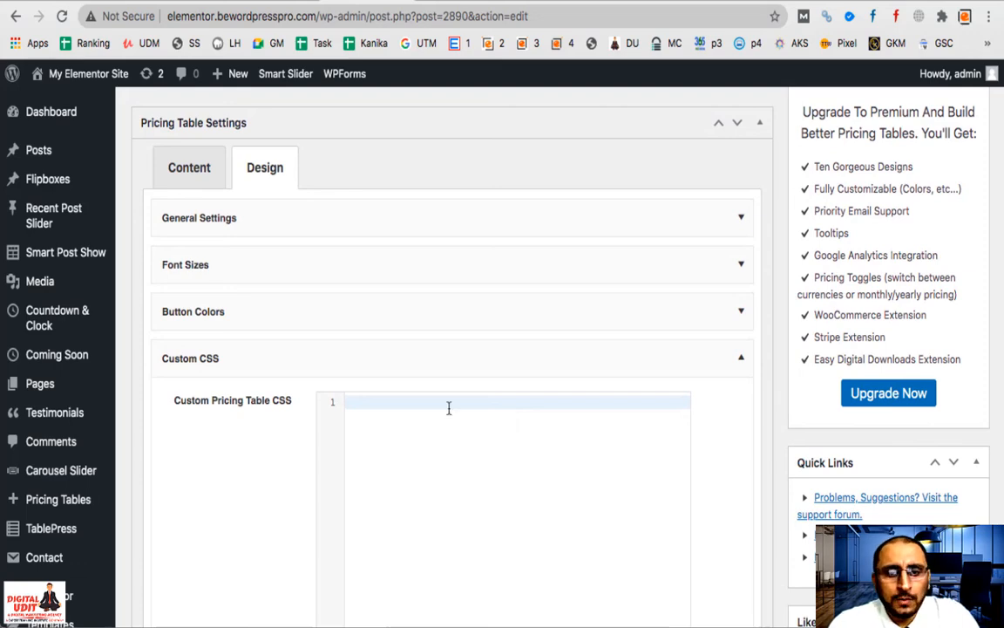
click(426, 365)
scroll(420, 417, down, 1)
scroll(421, 419, up, 4)
scroll(421, 423, up, 2)
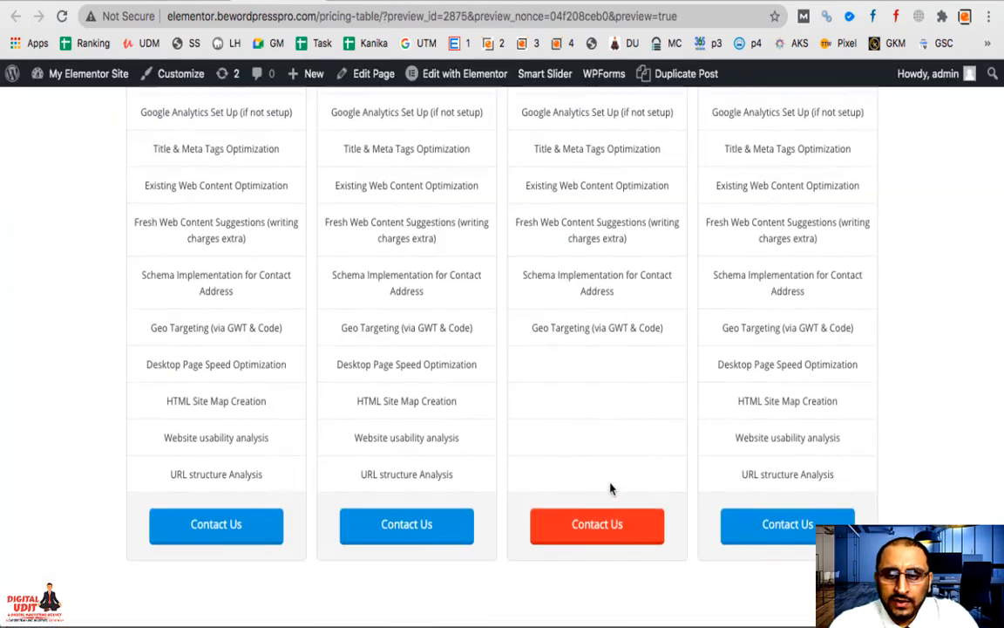
Step: Return to the page preview and look over all the pricing tables from the newest one back up to the first
scroll(610, 489, up, 6)
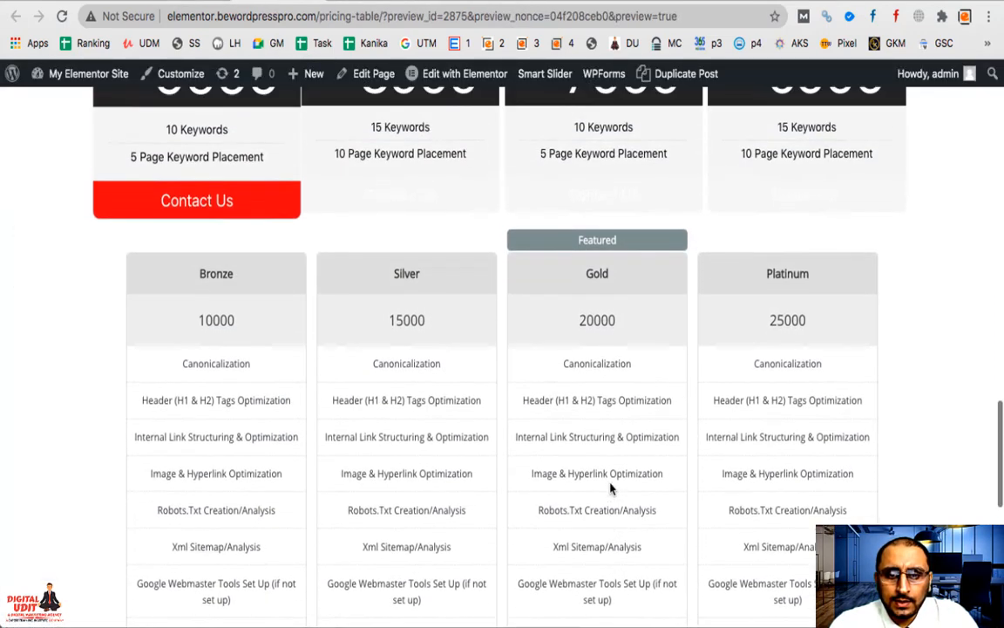
scroll(610, 488, up, 4)
scroll(615, 446, up, 10)
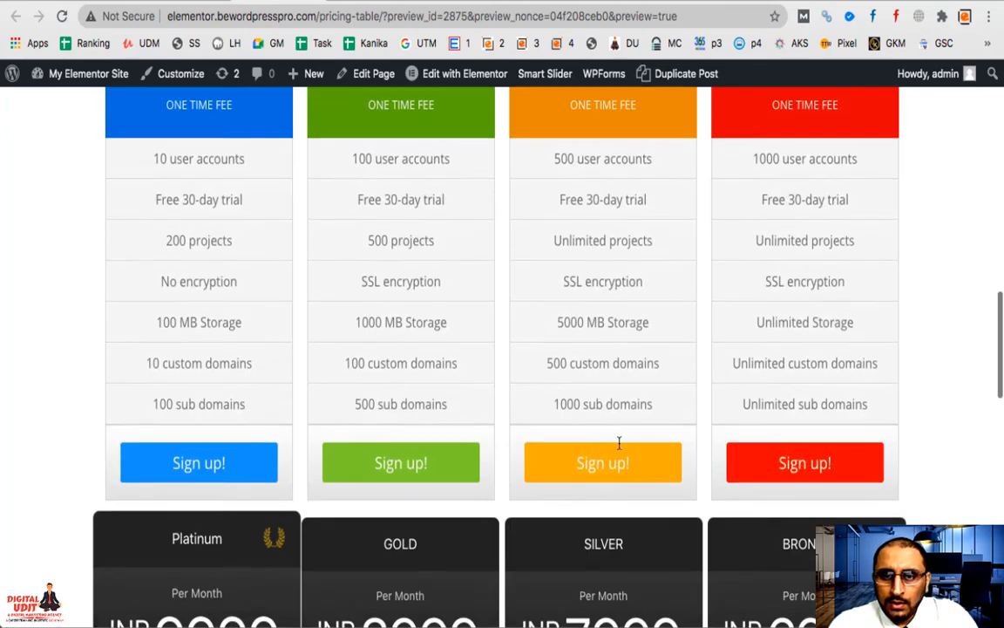
scroll(610, 449, up, 5)
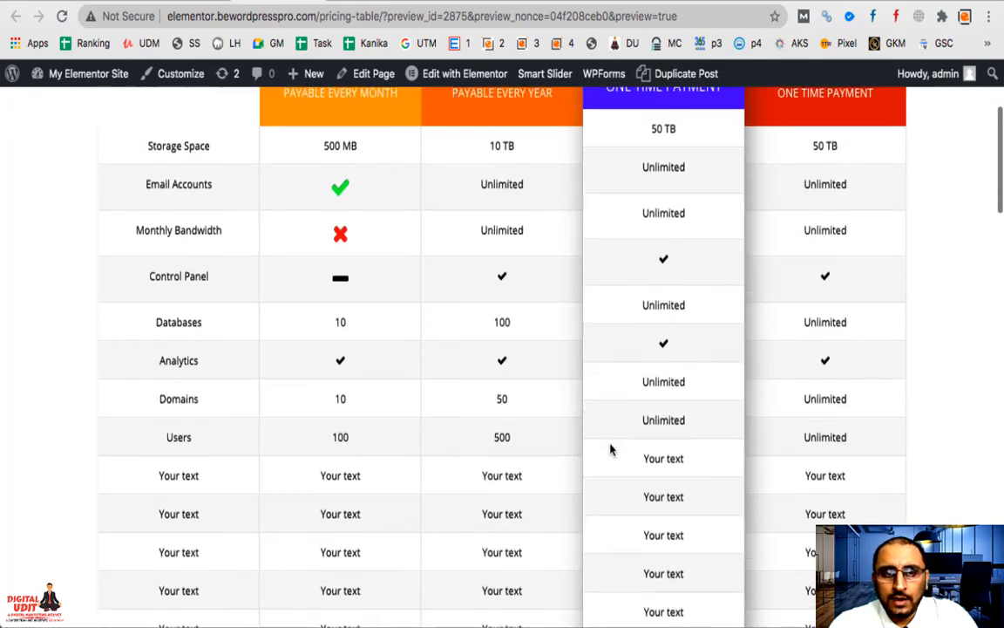